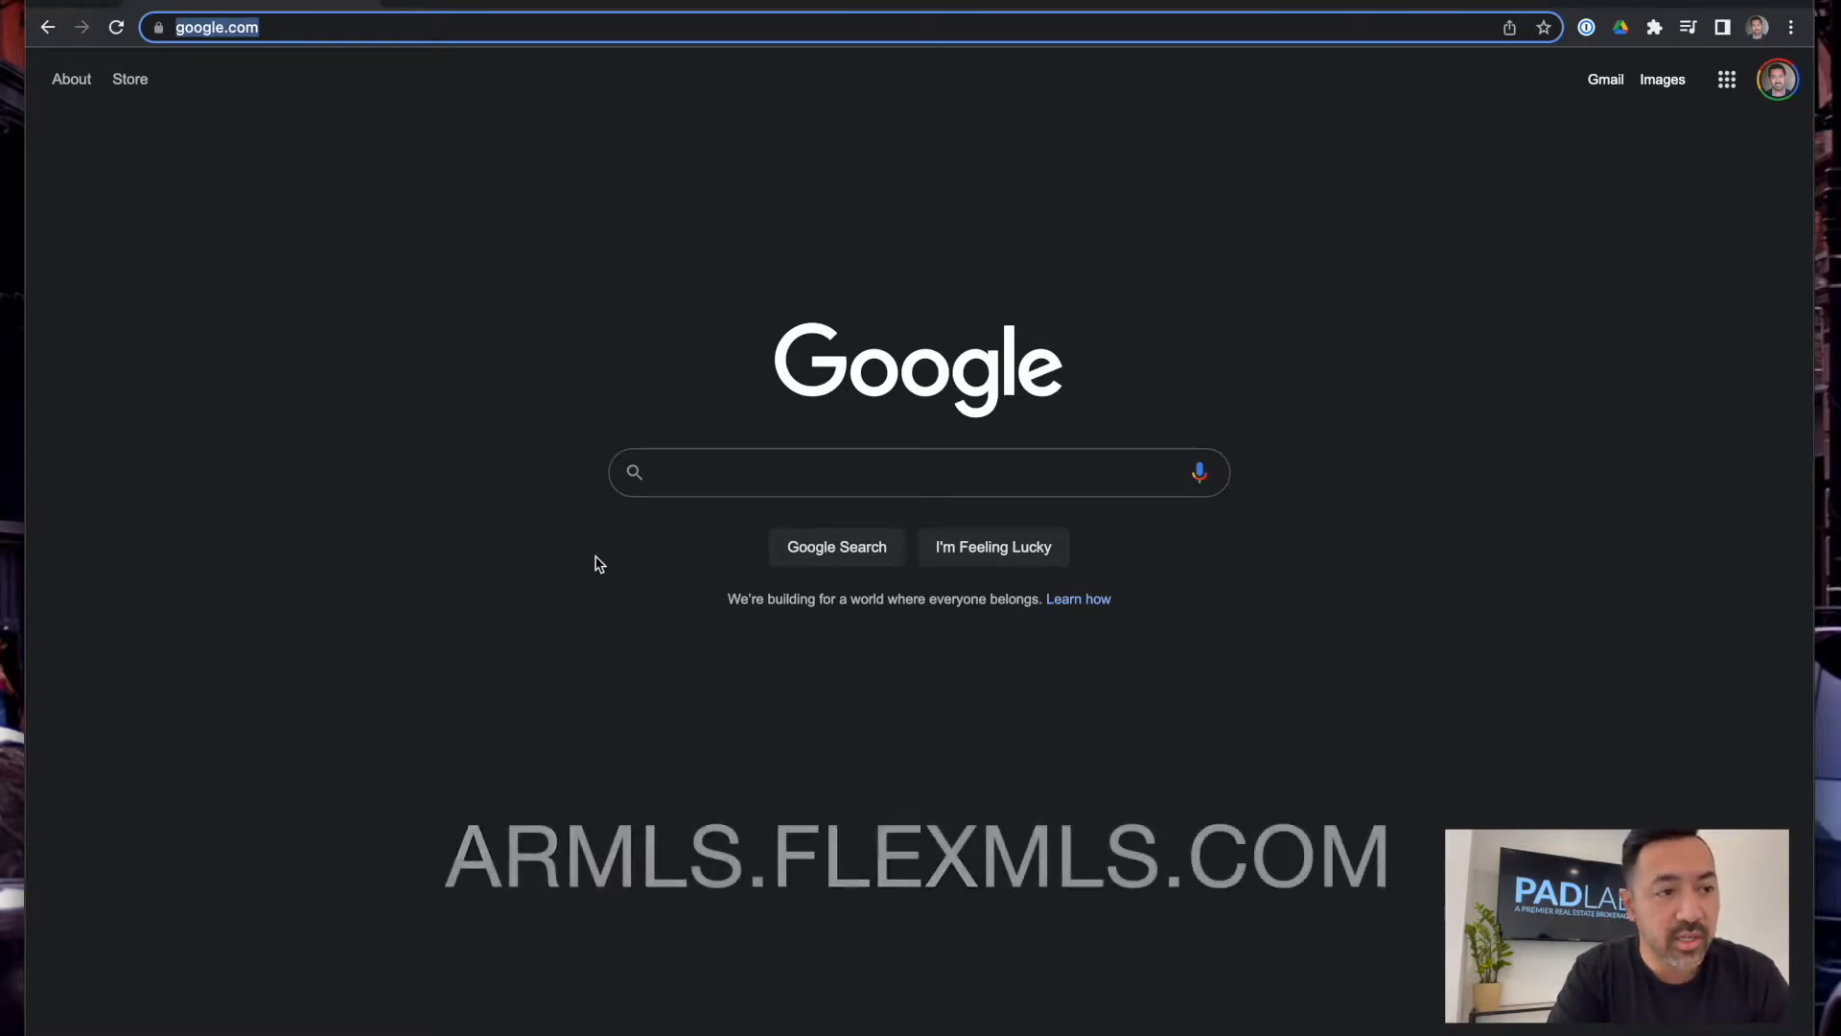
Enter armls.flexmls.com in Chrome's address bar, correcting a typo, and load the site
{"action": "type", "text": "arml"}
{"action": "type", "text": "s"}
{"action": "key", "text": "BackSpace"}
{"action": "type", "text": "ls.flexmls.com"}
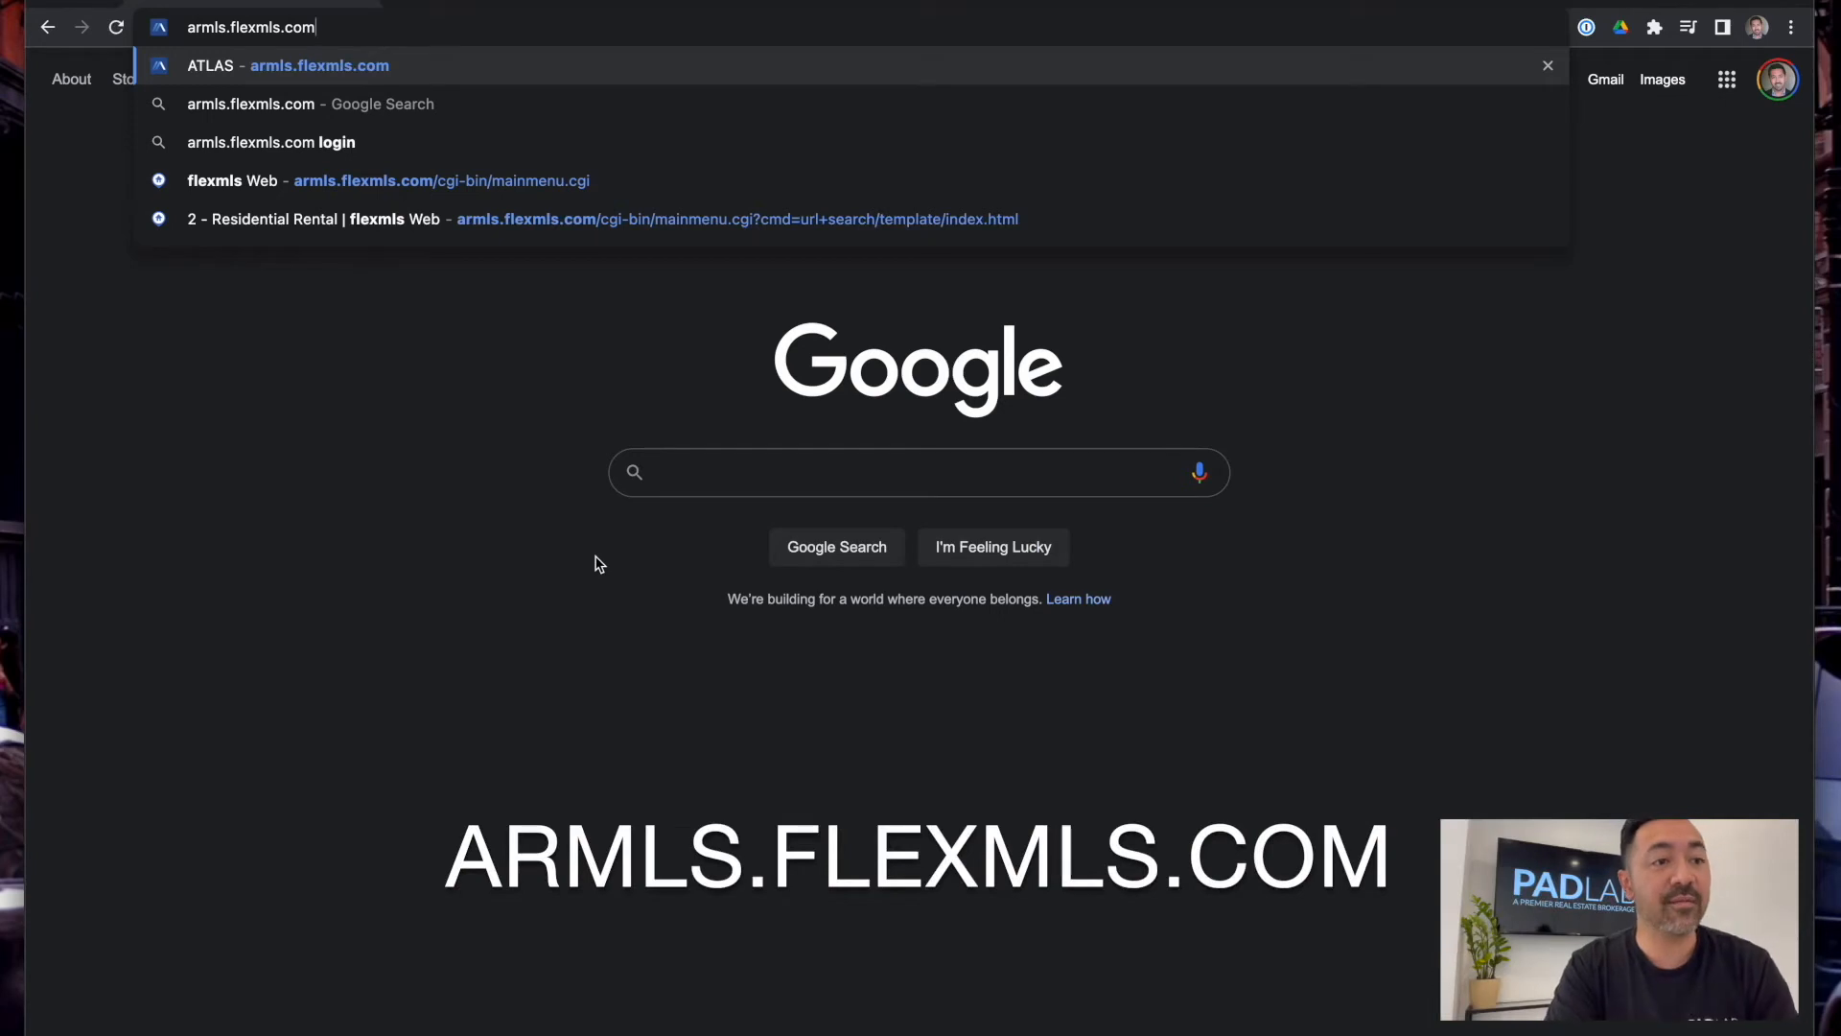
{"action": "key", "text": "Return"}
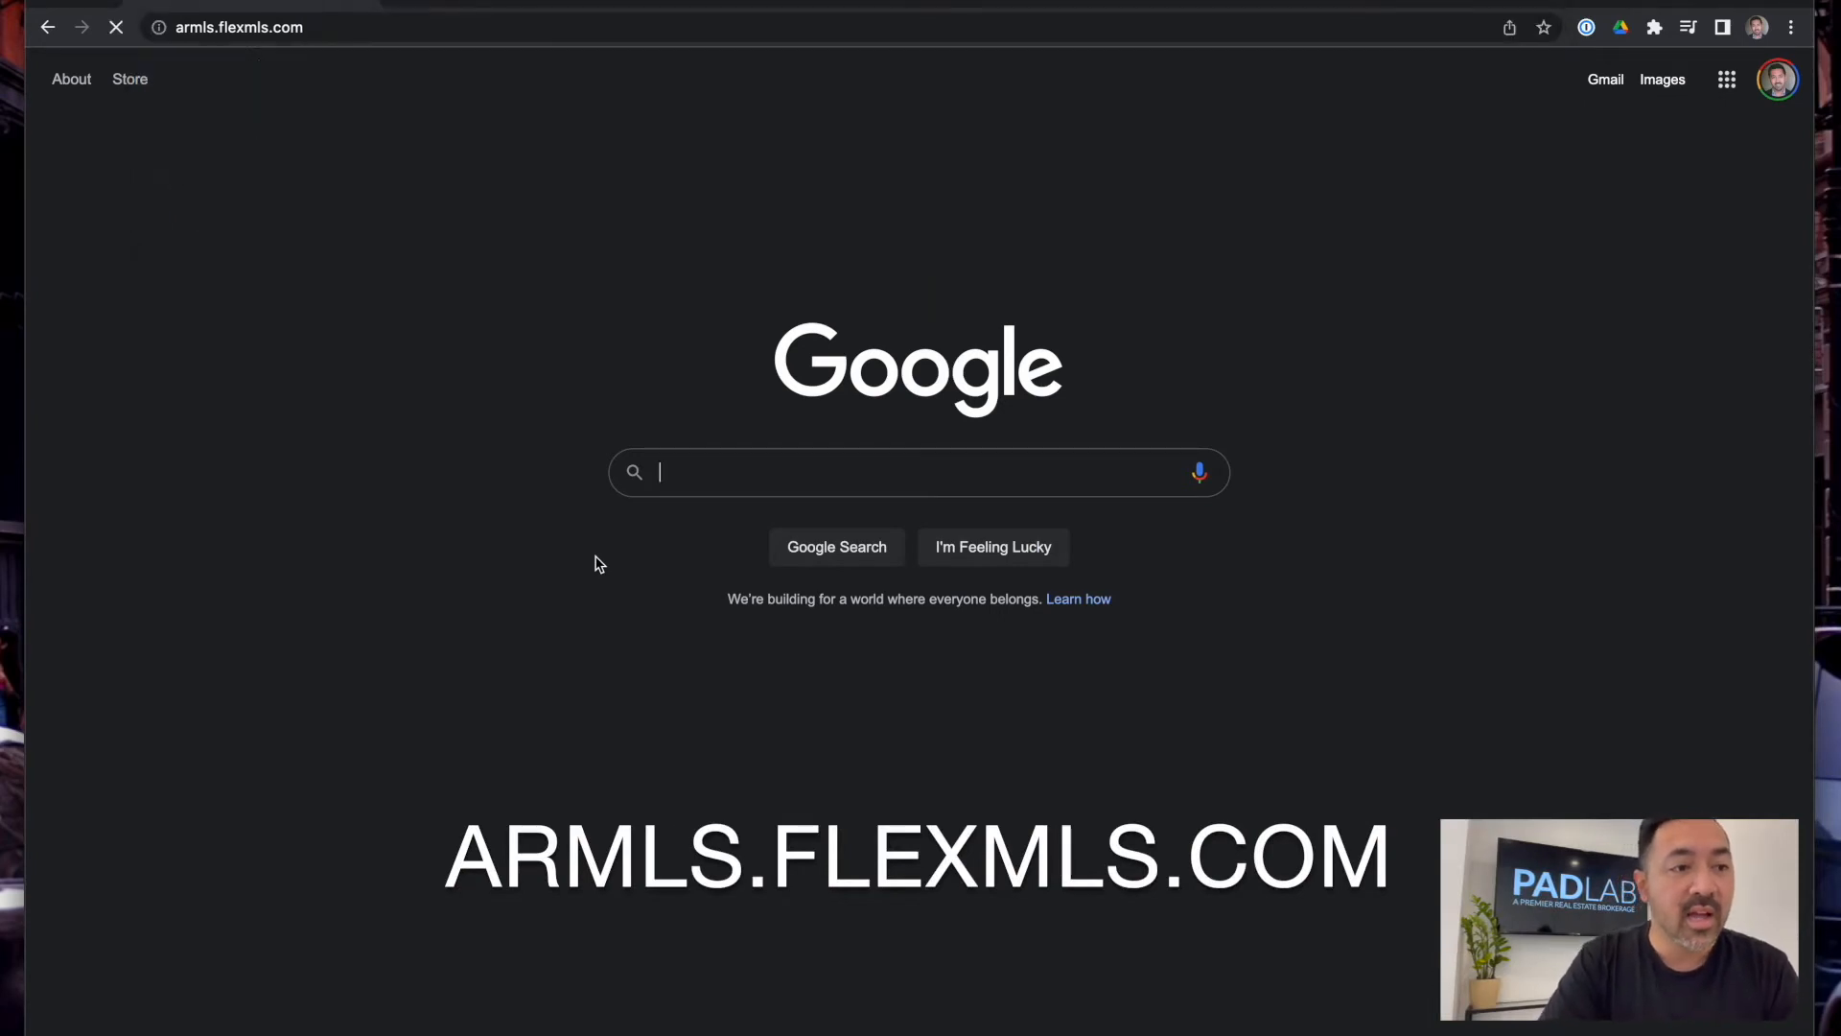
Log in to Flexmls with the saved username and password from the password manager
{"action": "left_click", "coordinate": [1484, 437]}
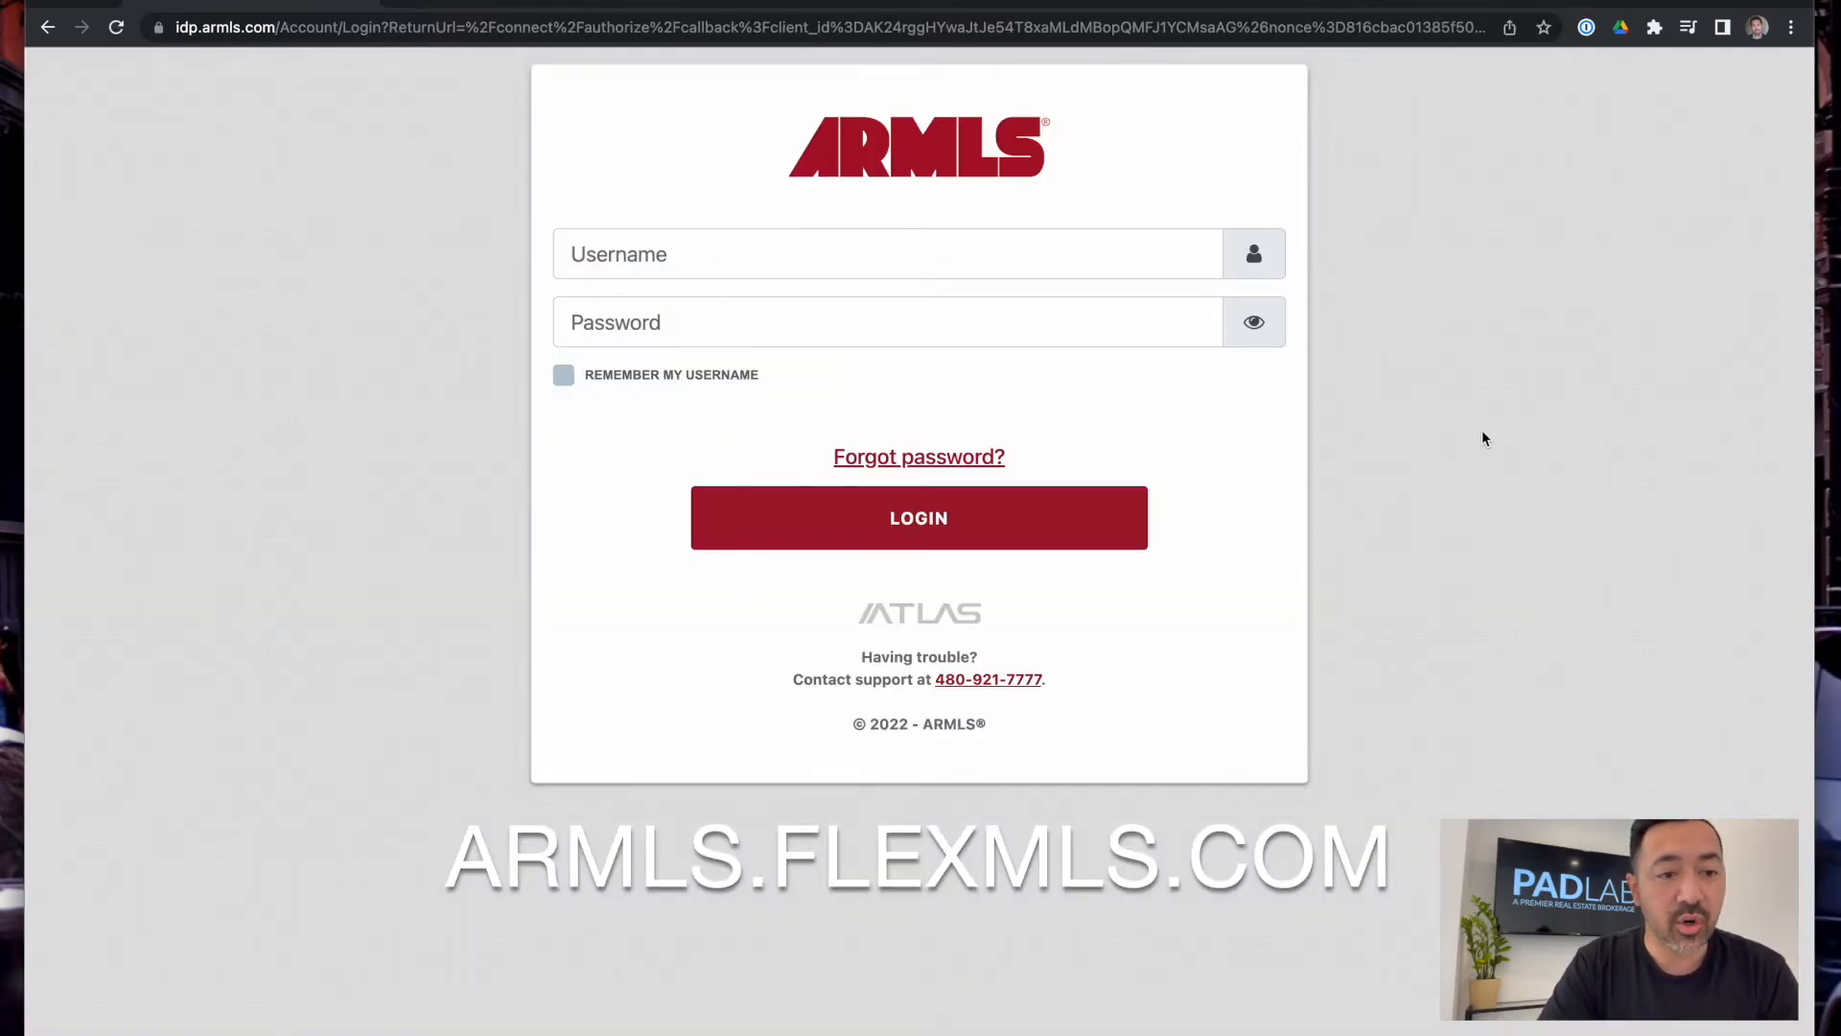
{"action": "left_click", "coordinate": [1000, 254]}
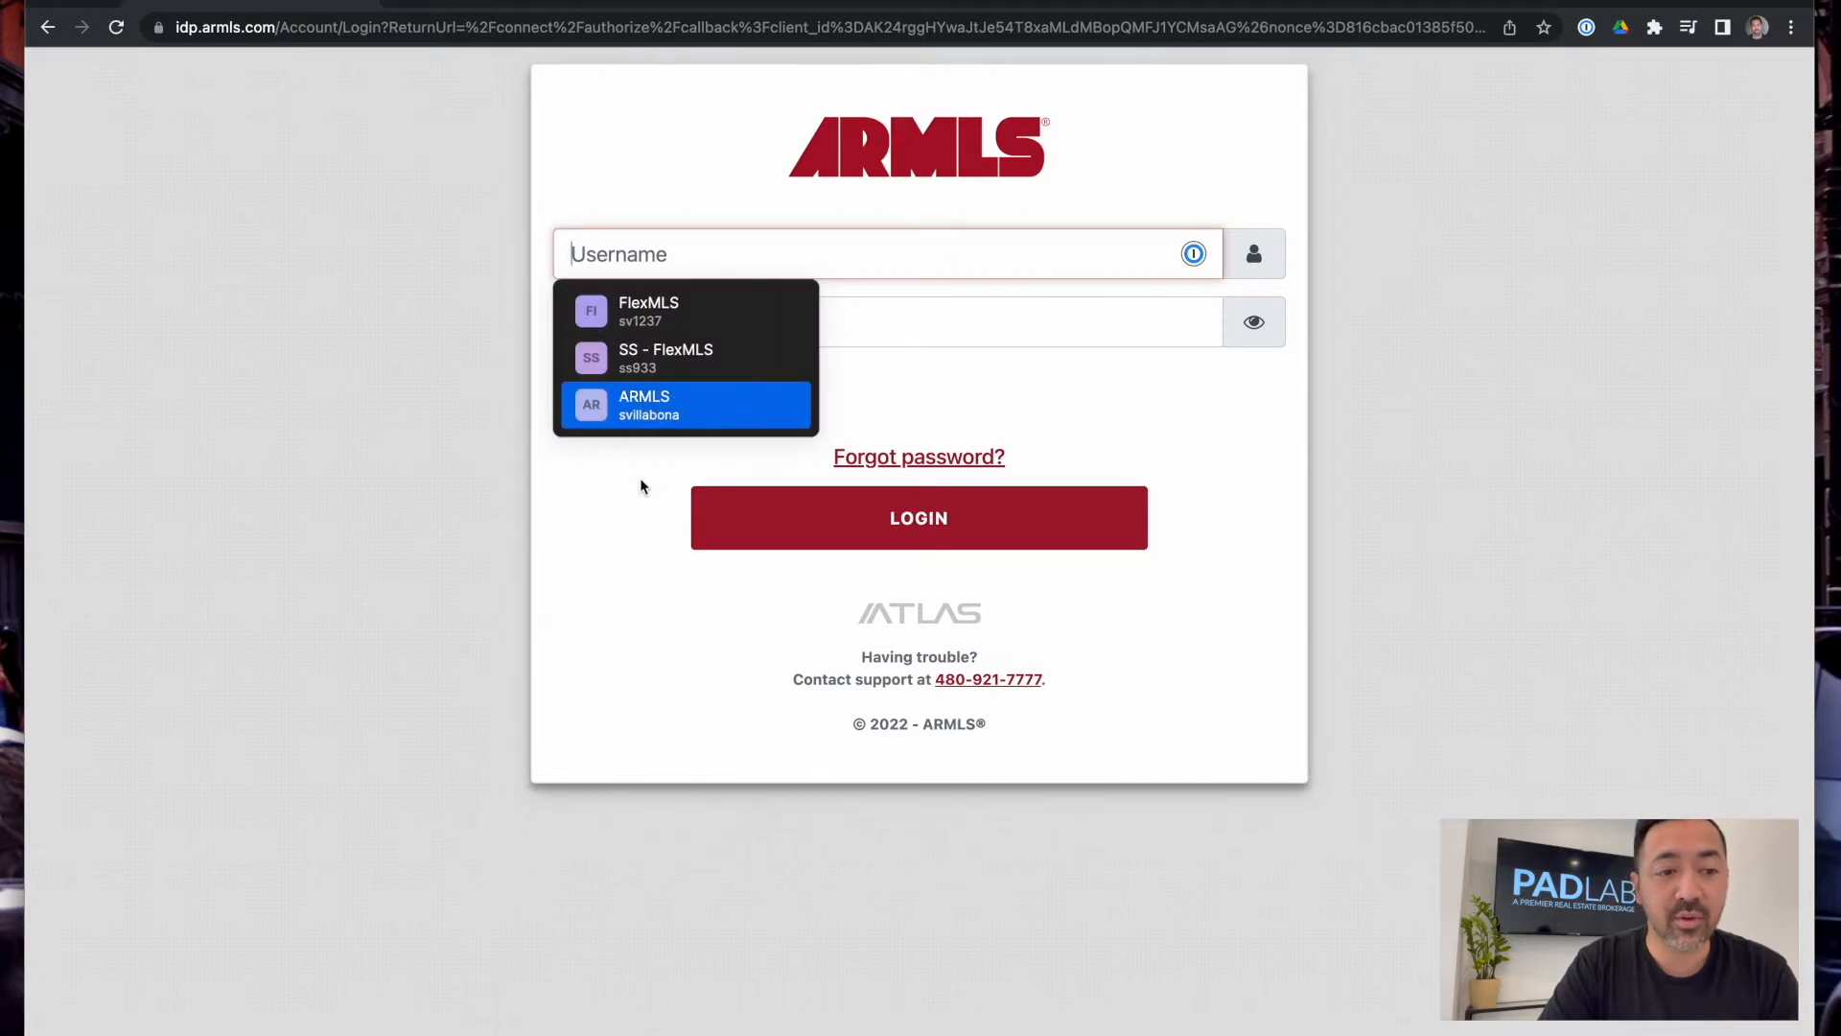
{"action": "left_click", "coordinate": [704, 299]}
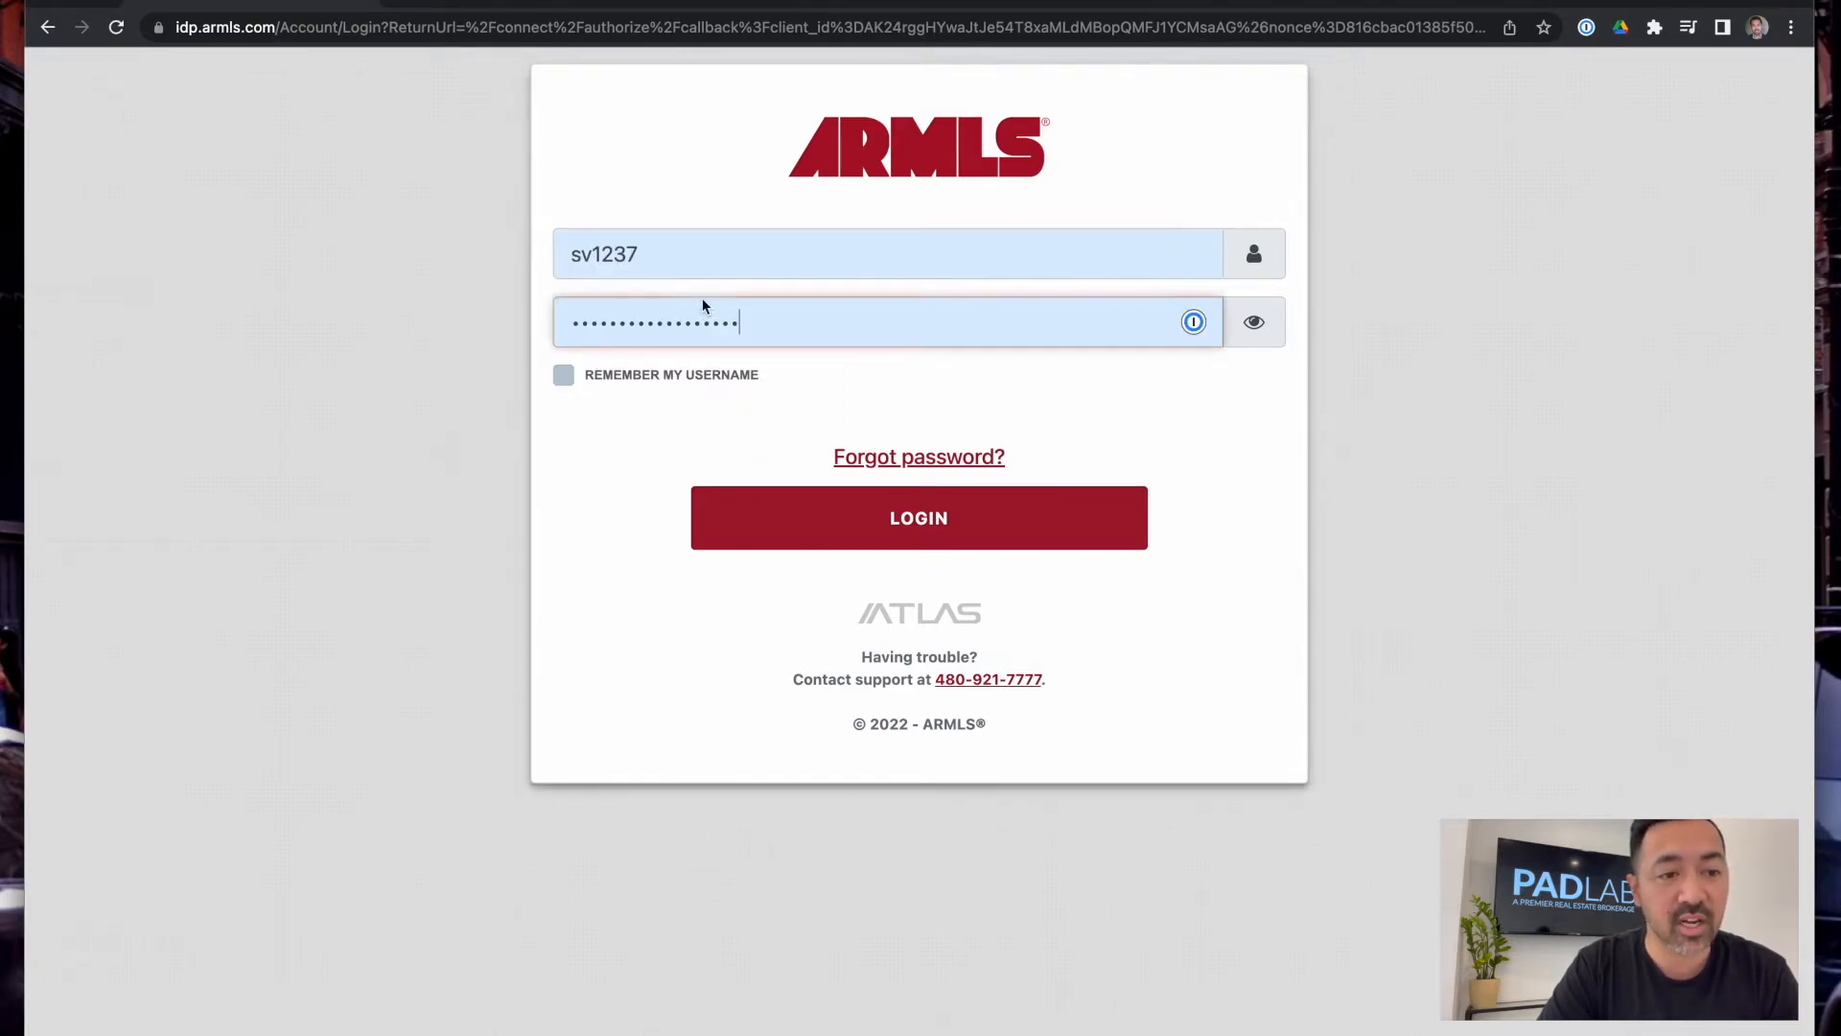
{"action": "left_click", "coordinate": [945, 528]}
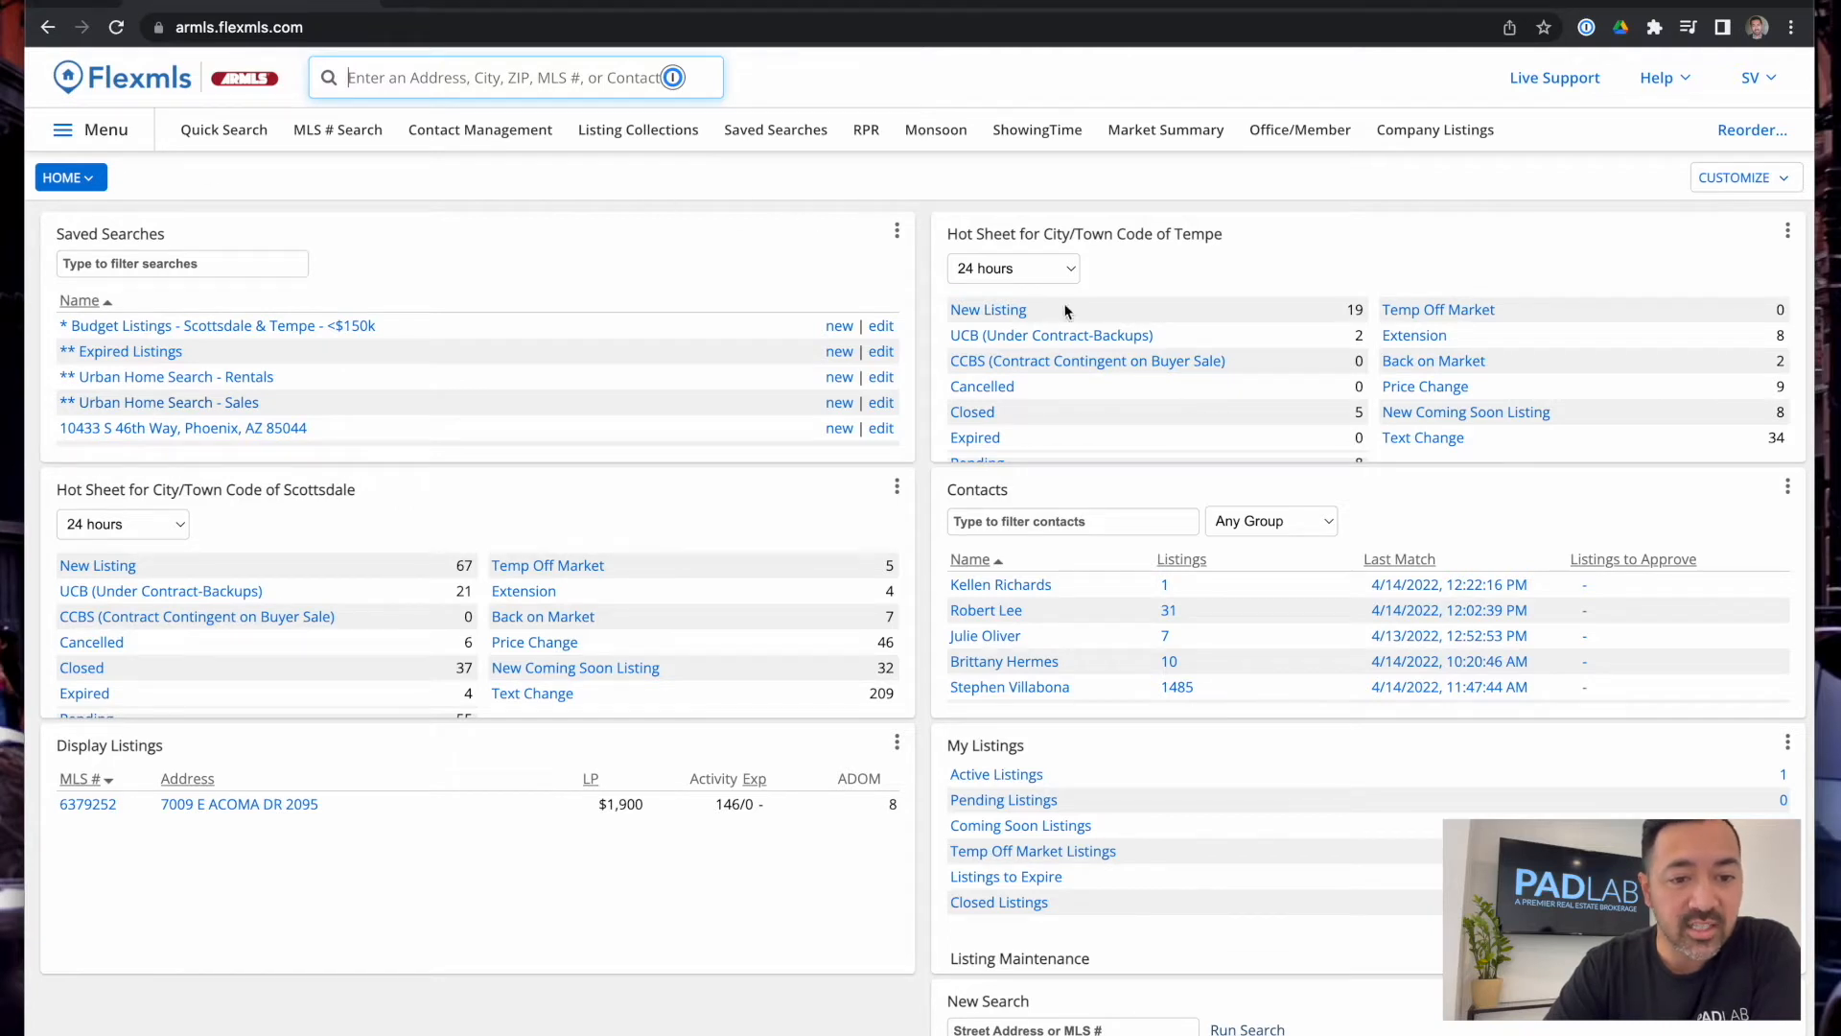
{"action": "left_click", "coordinate": [89, 181]}
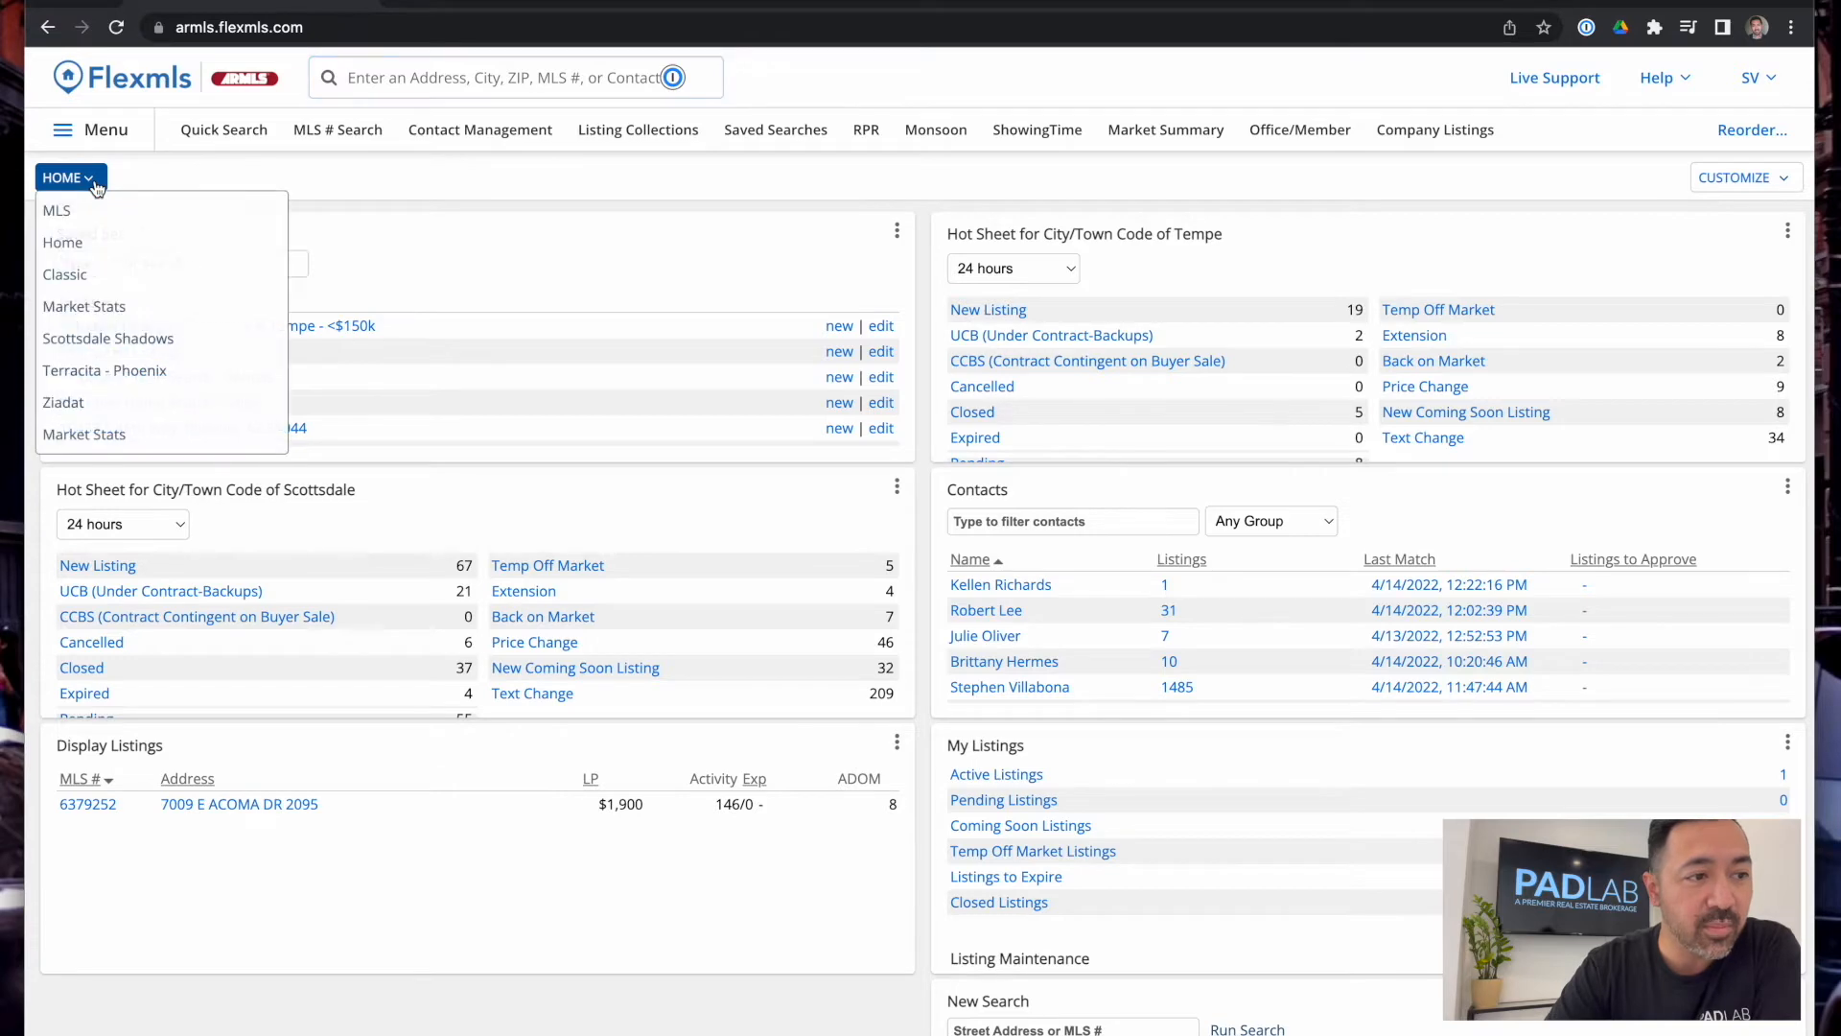
{"action": "left_click", "coordinate": [122, 210]}
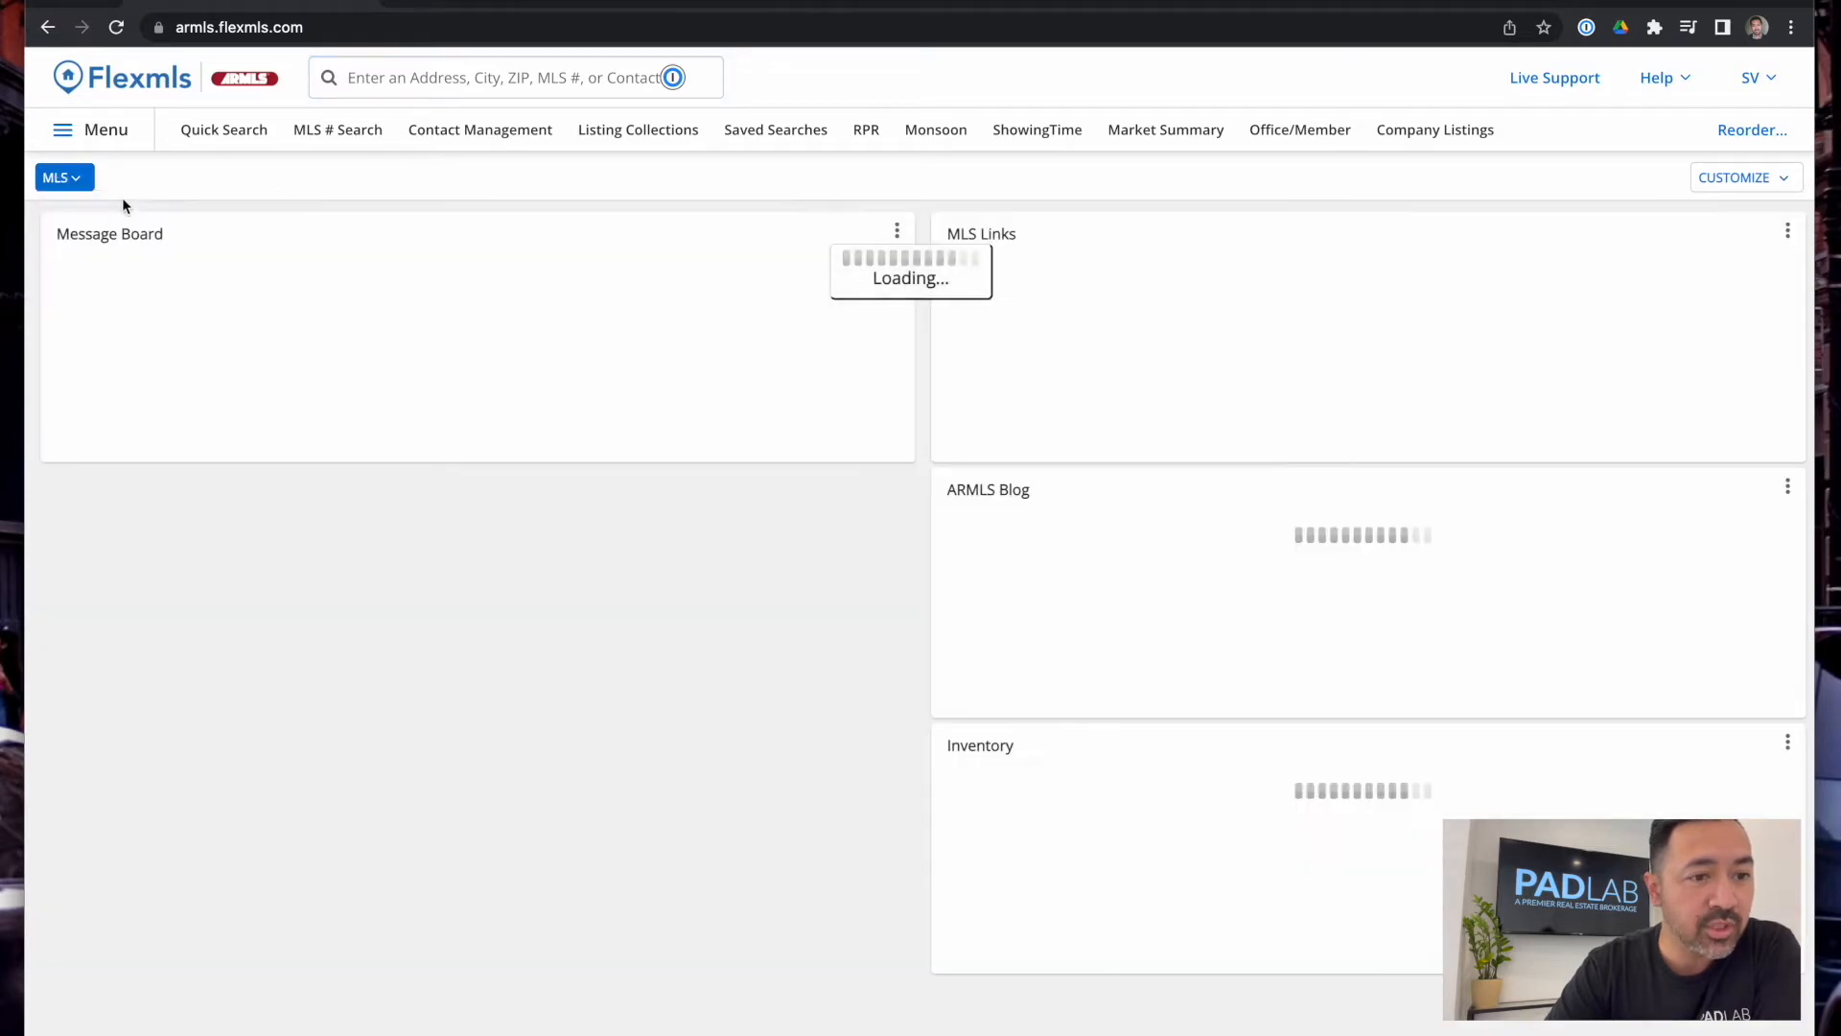
{"action": "left_click", "coordinate": [109, 280]}
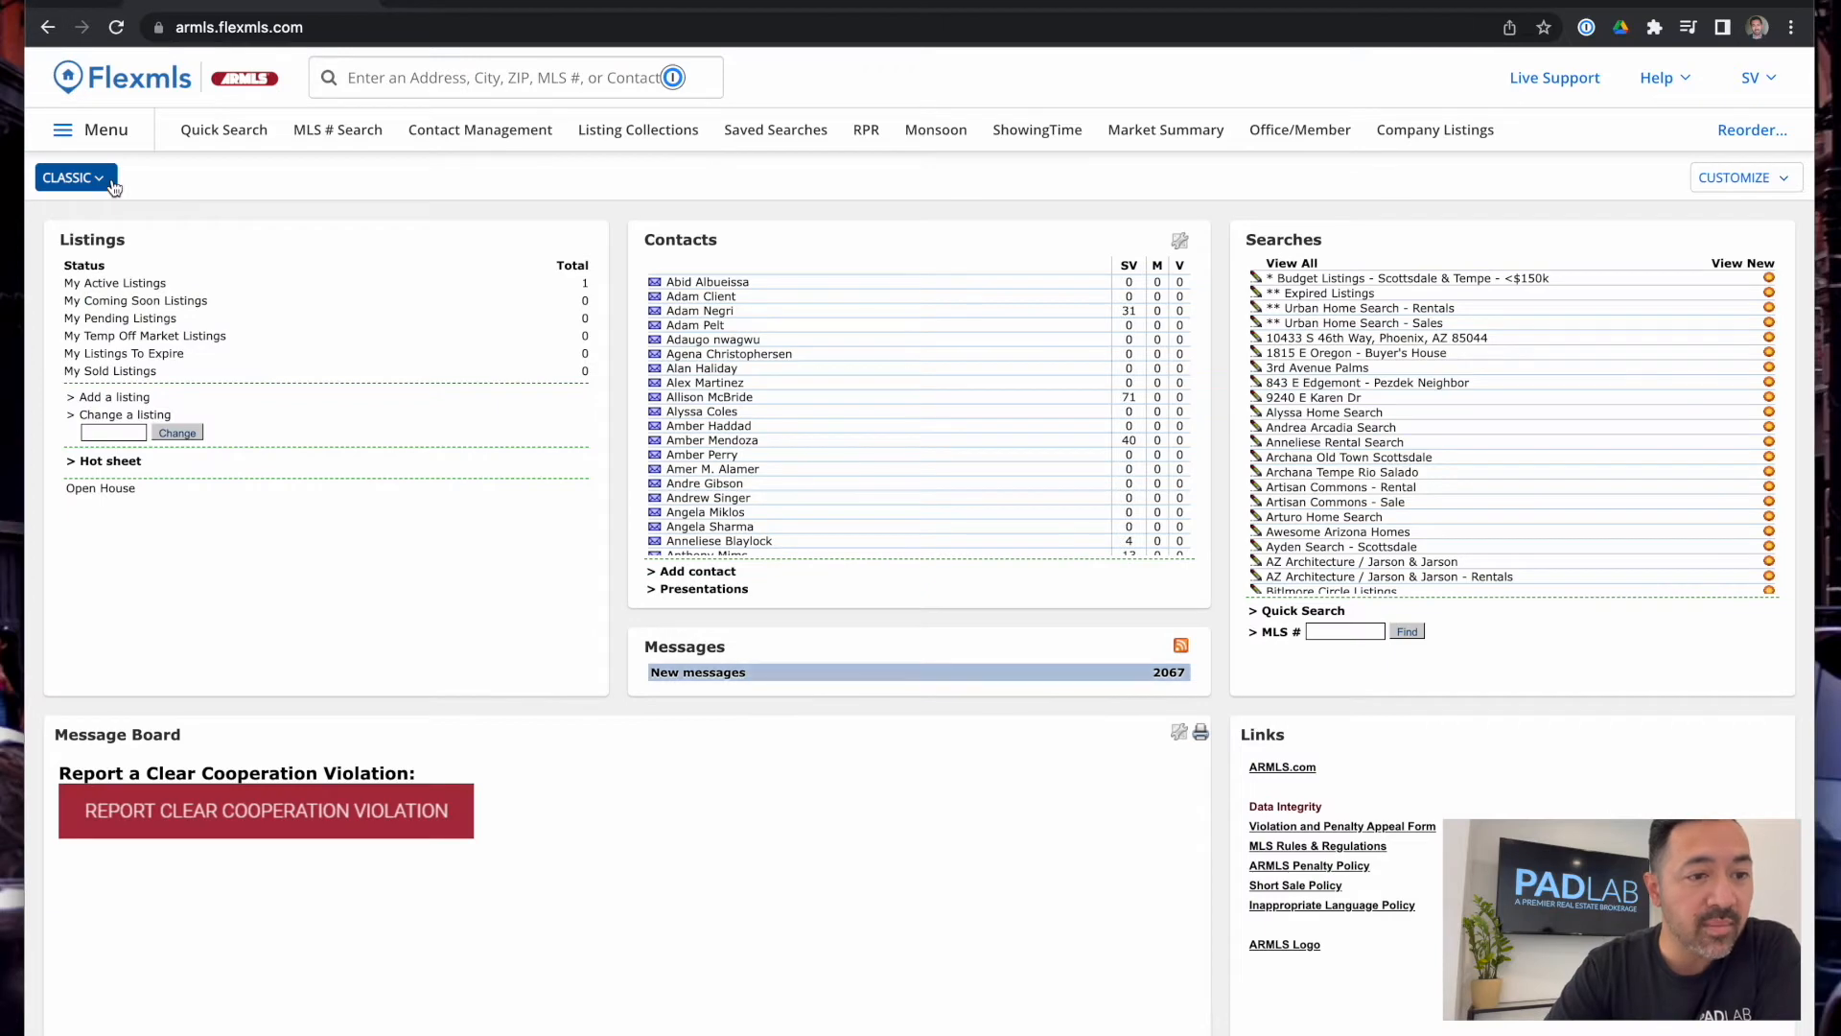
{"action": "left_click", "coordinate": [113, 182]}
{"action": "left_click", "coordinate": [110, 306]}
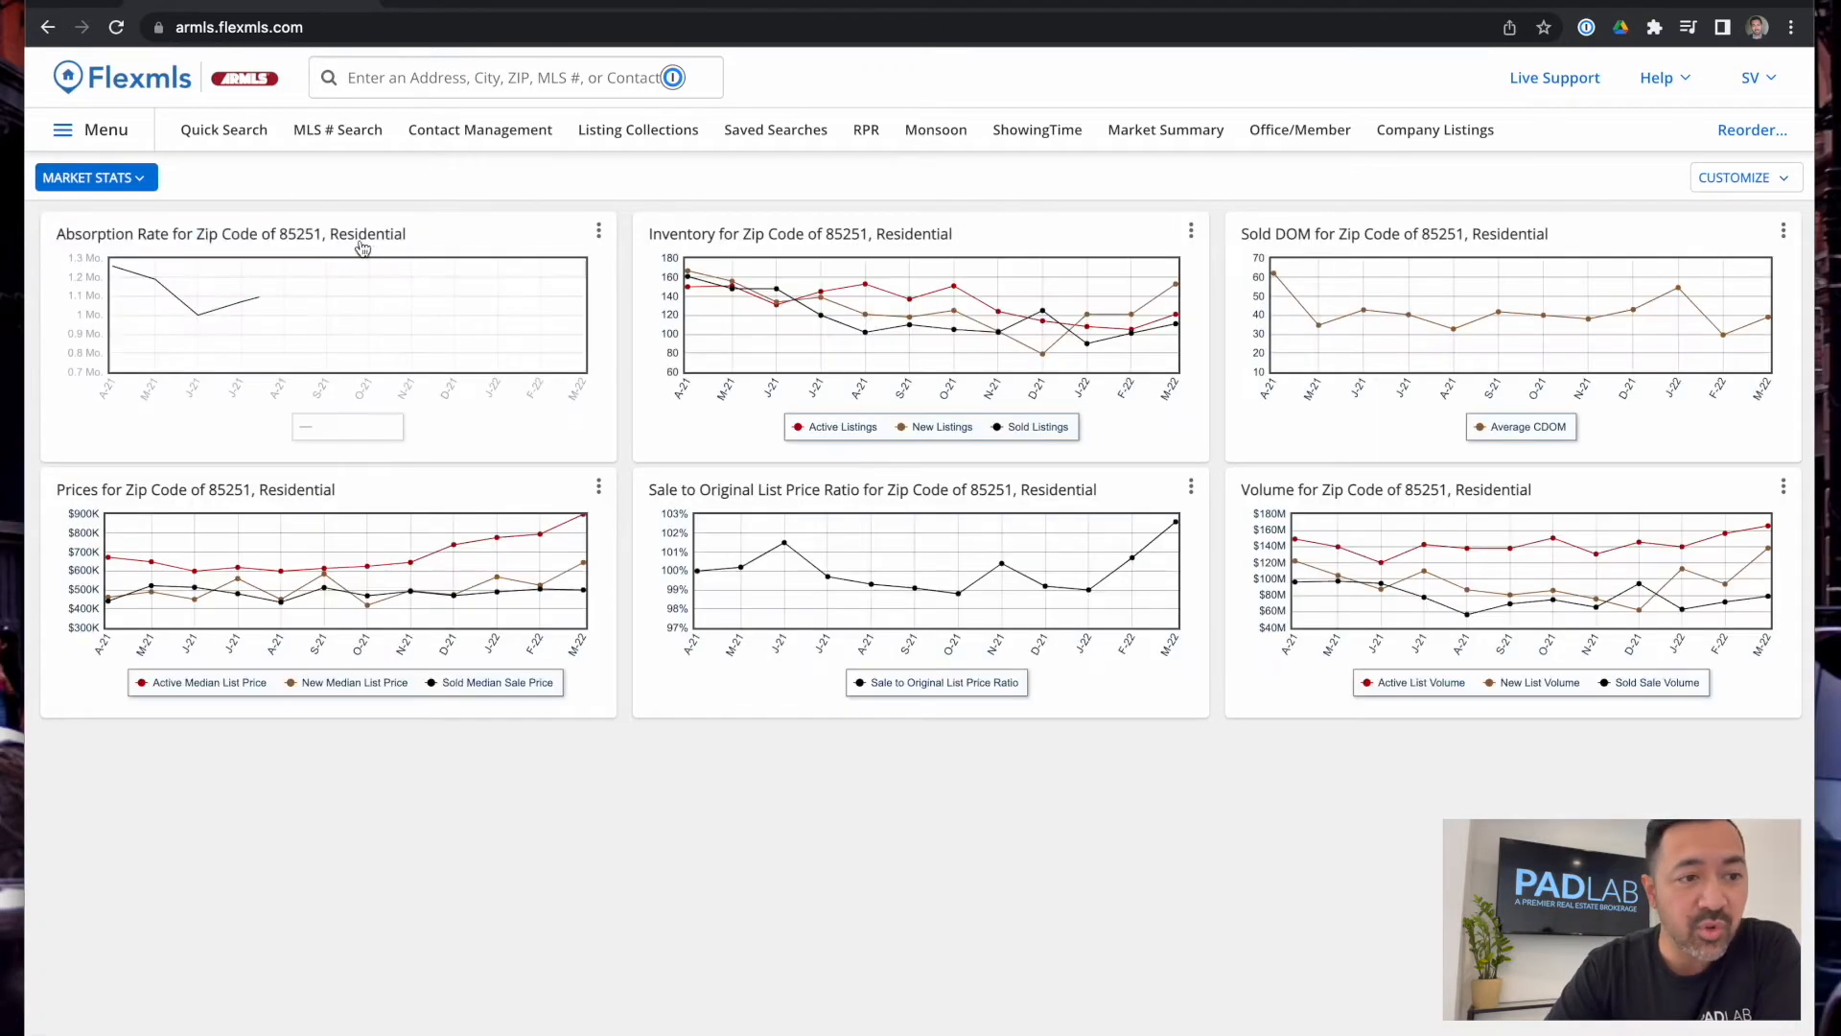
{"action": "left_click", "coordinate": [1750, 182]}
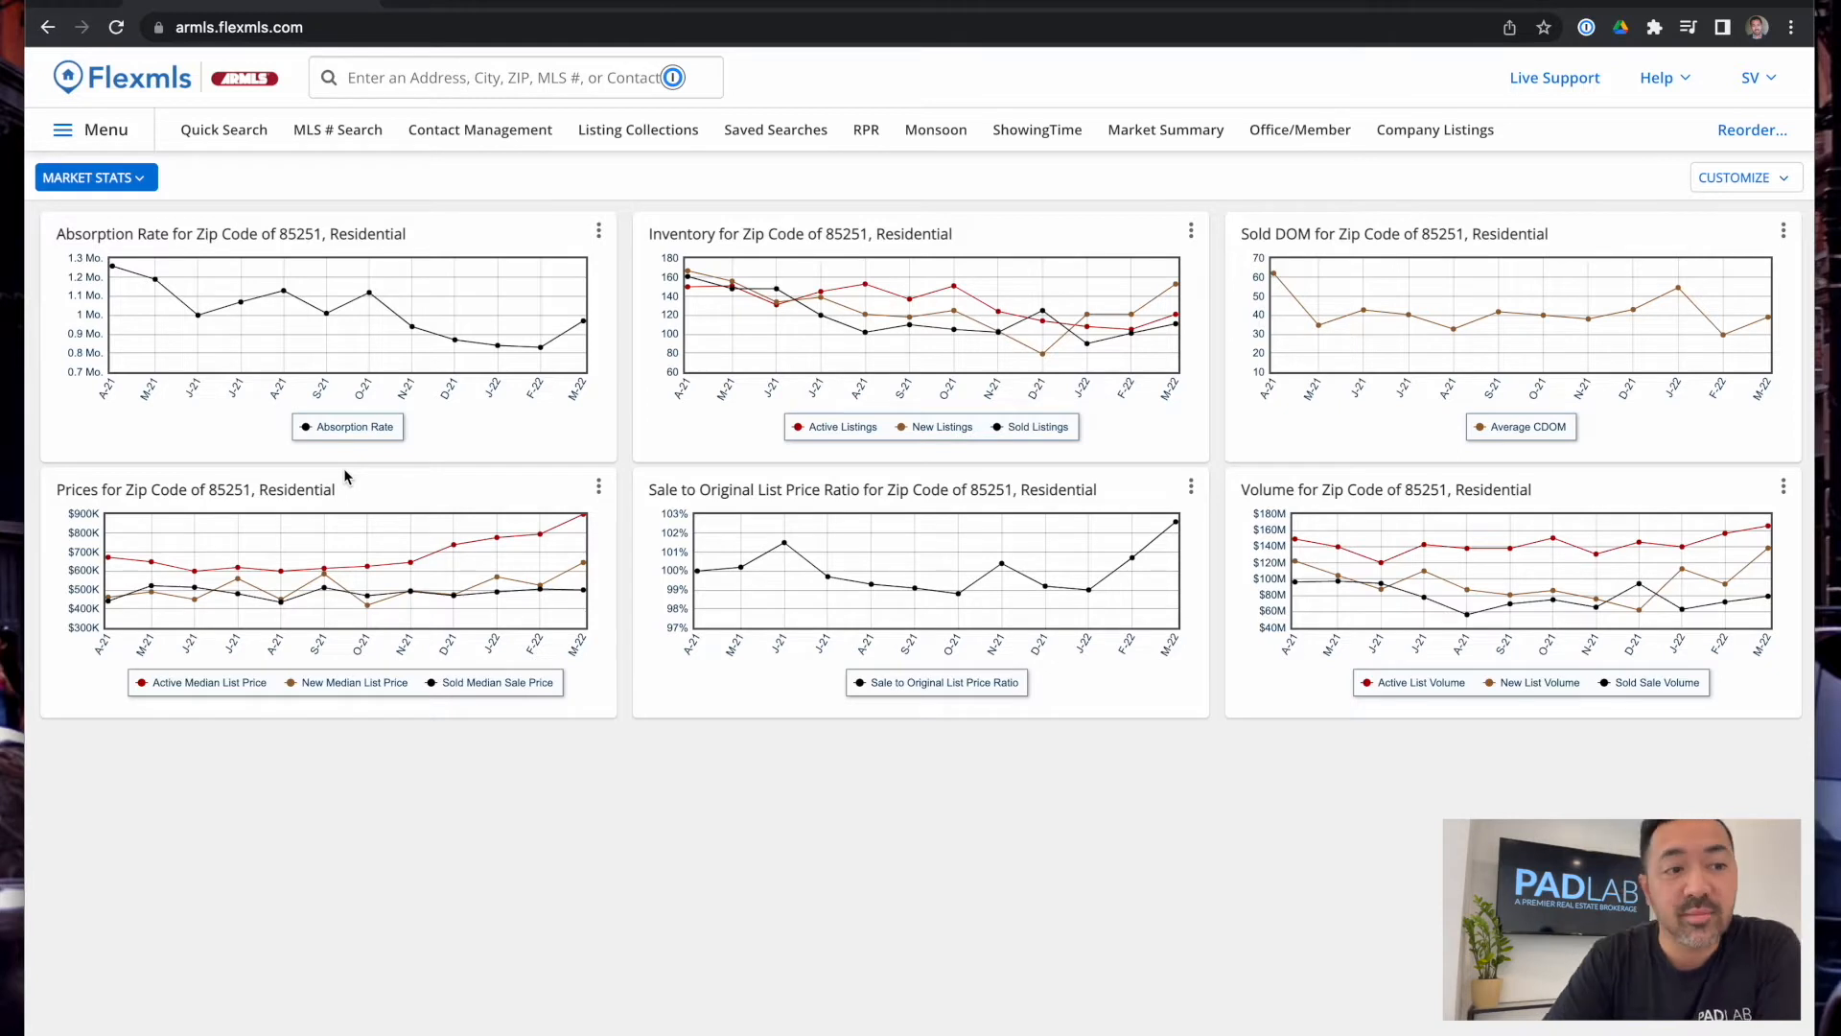
{"action": "left_click", "coordinate": [131, 181]}
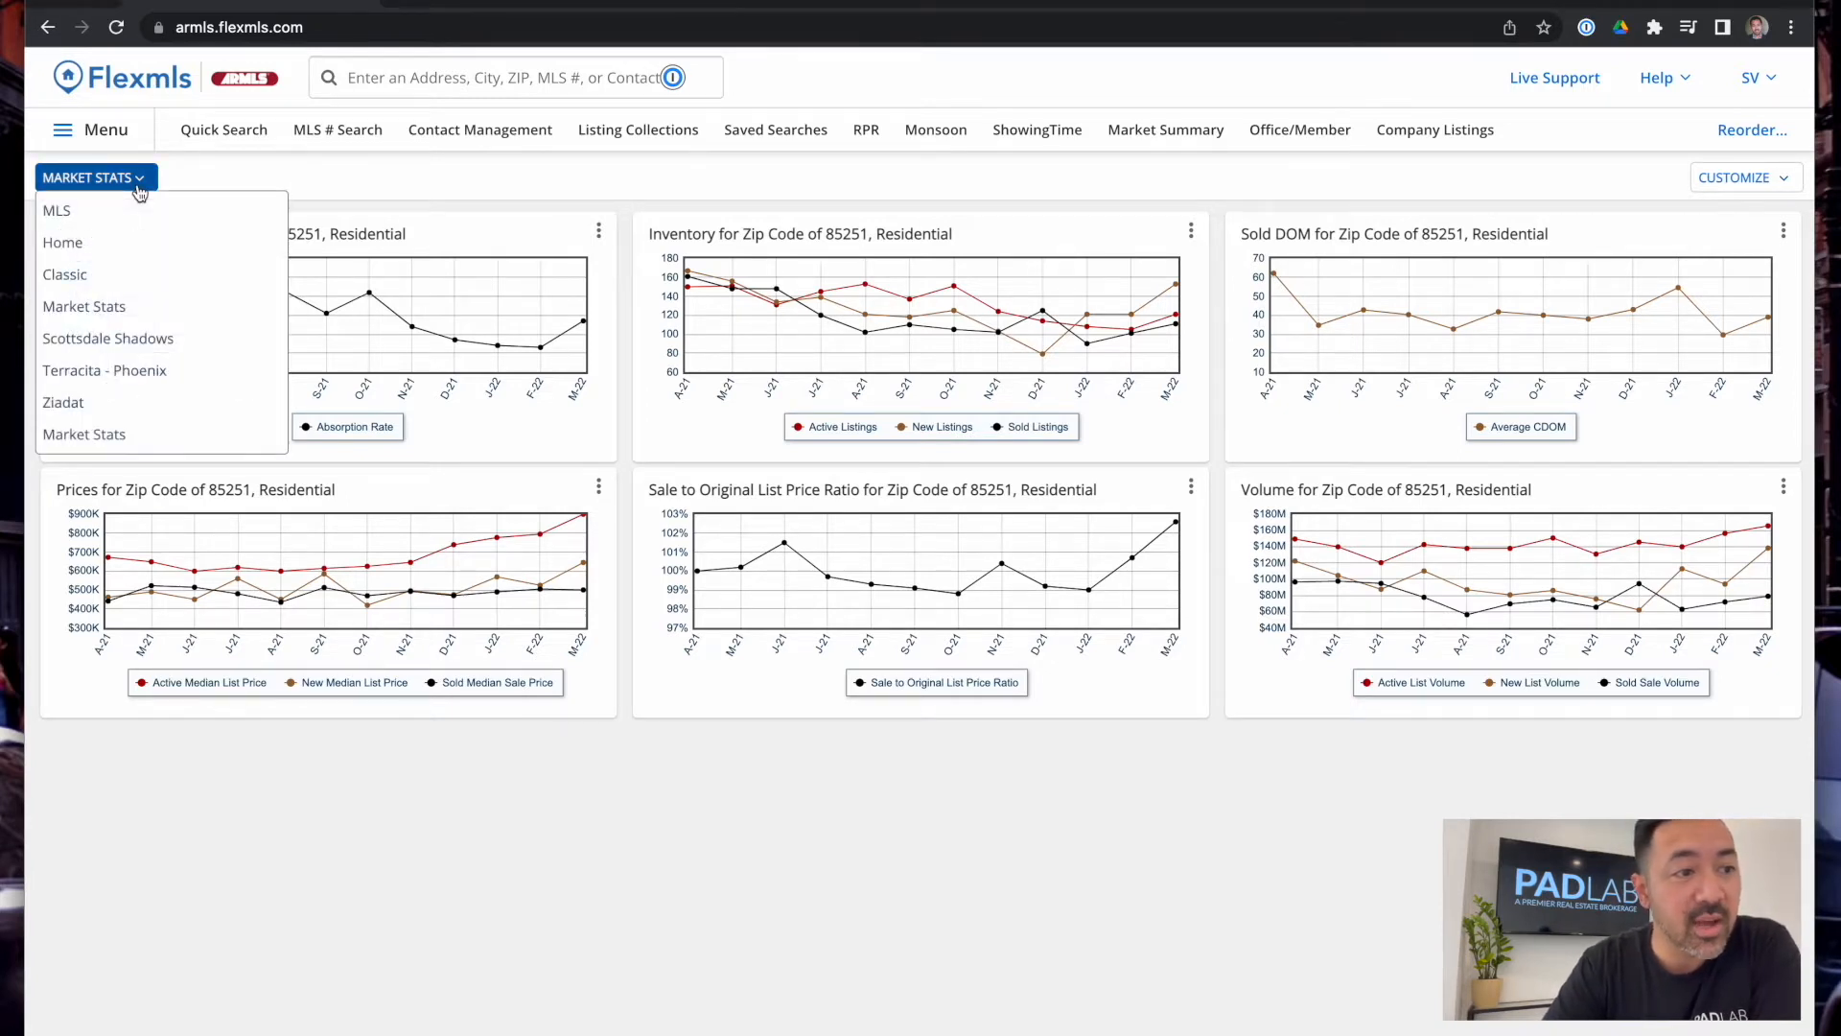
{"action": "left_click", "coordinate": [113, 241]}
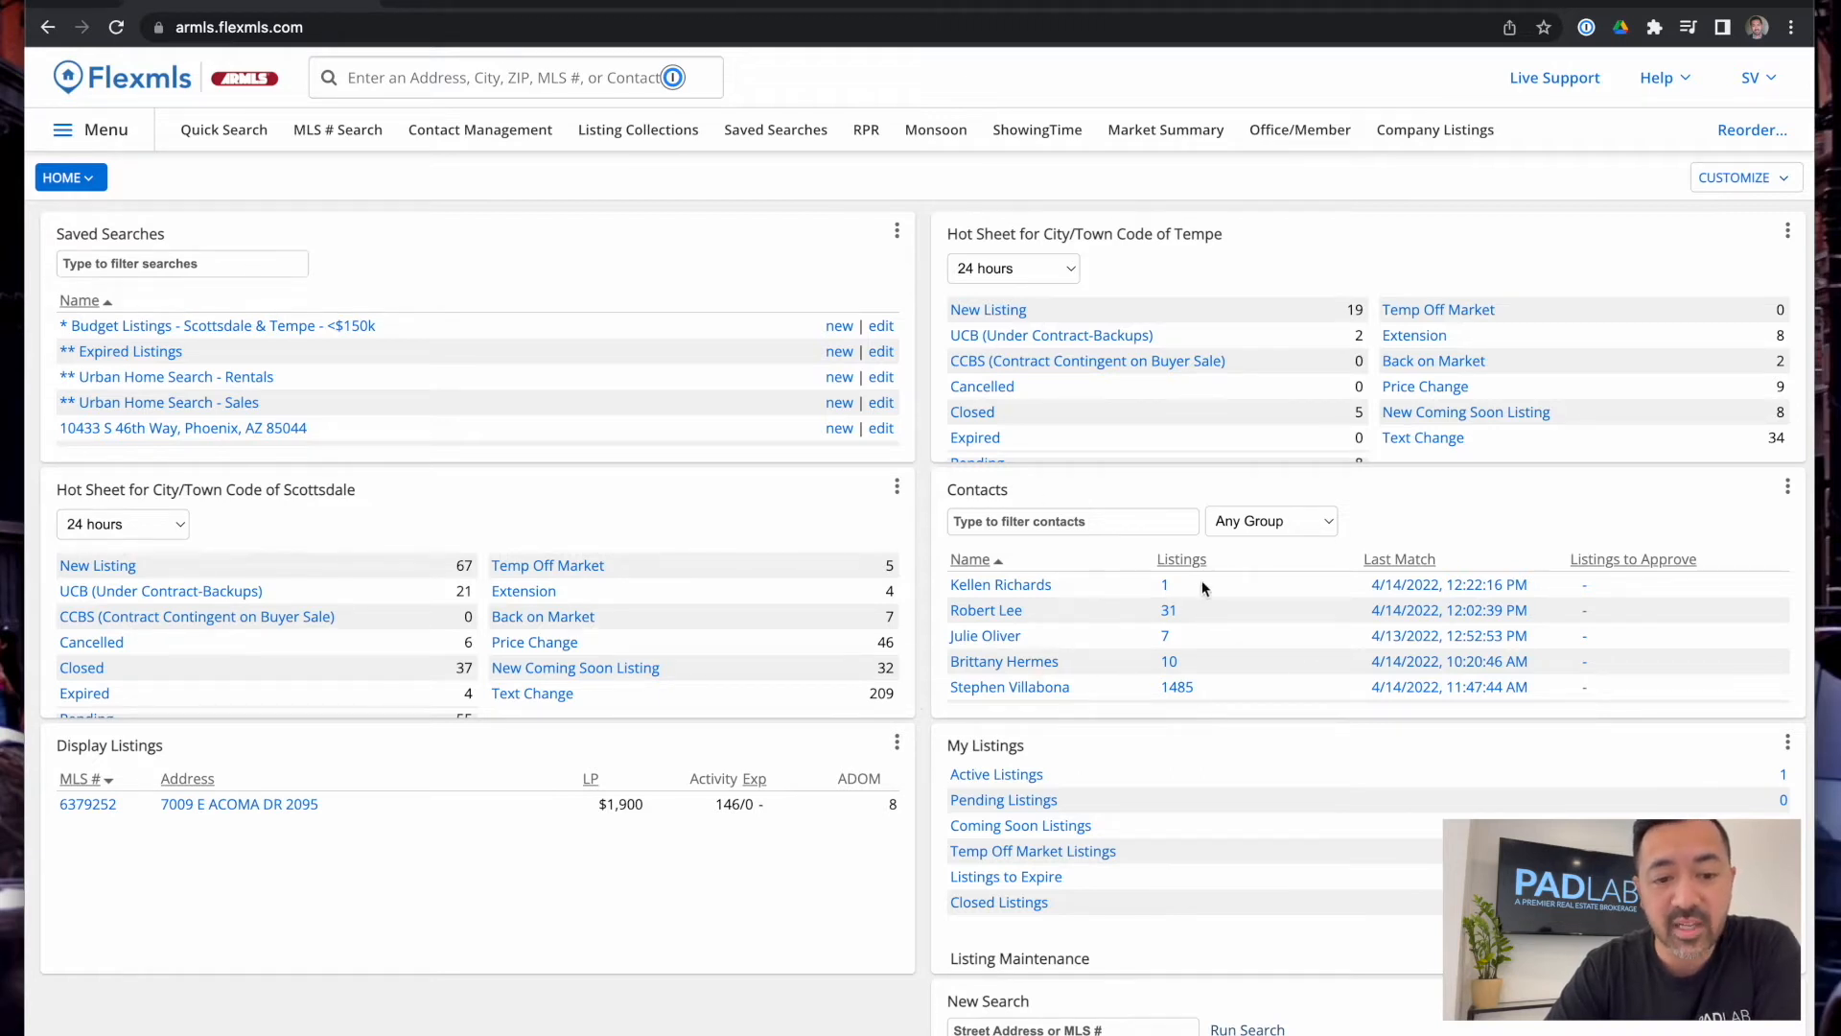
{"action": "scroll", "coordinate": [1004, 813], "scroll_direction": "down", "scroll_amount": 2}
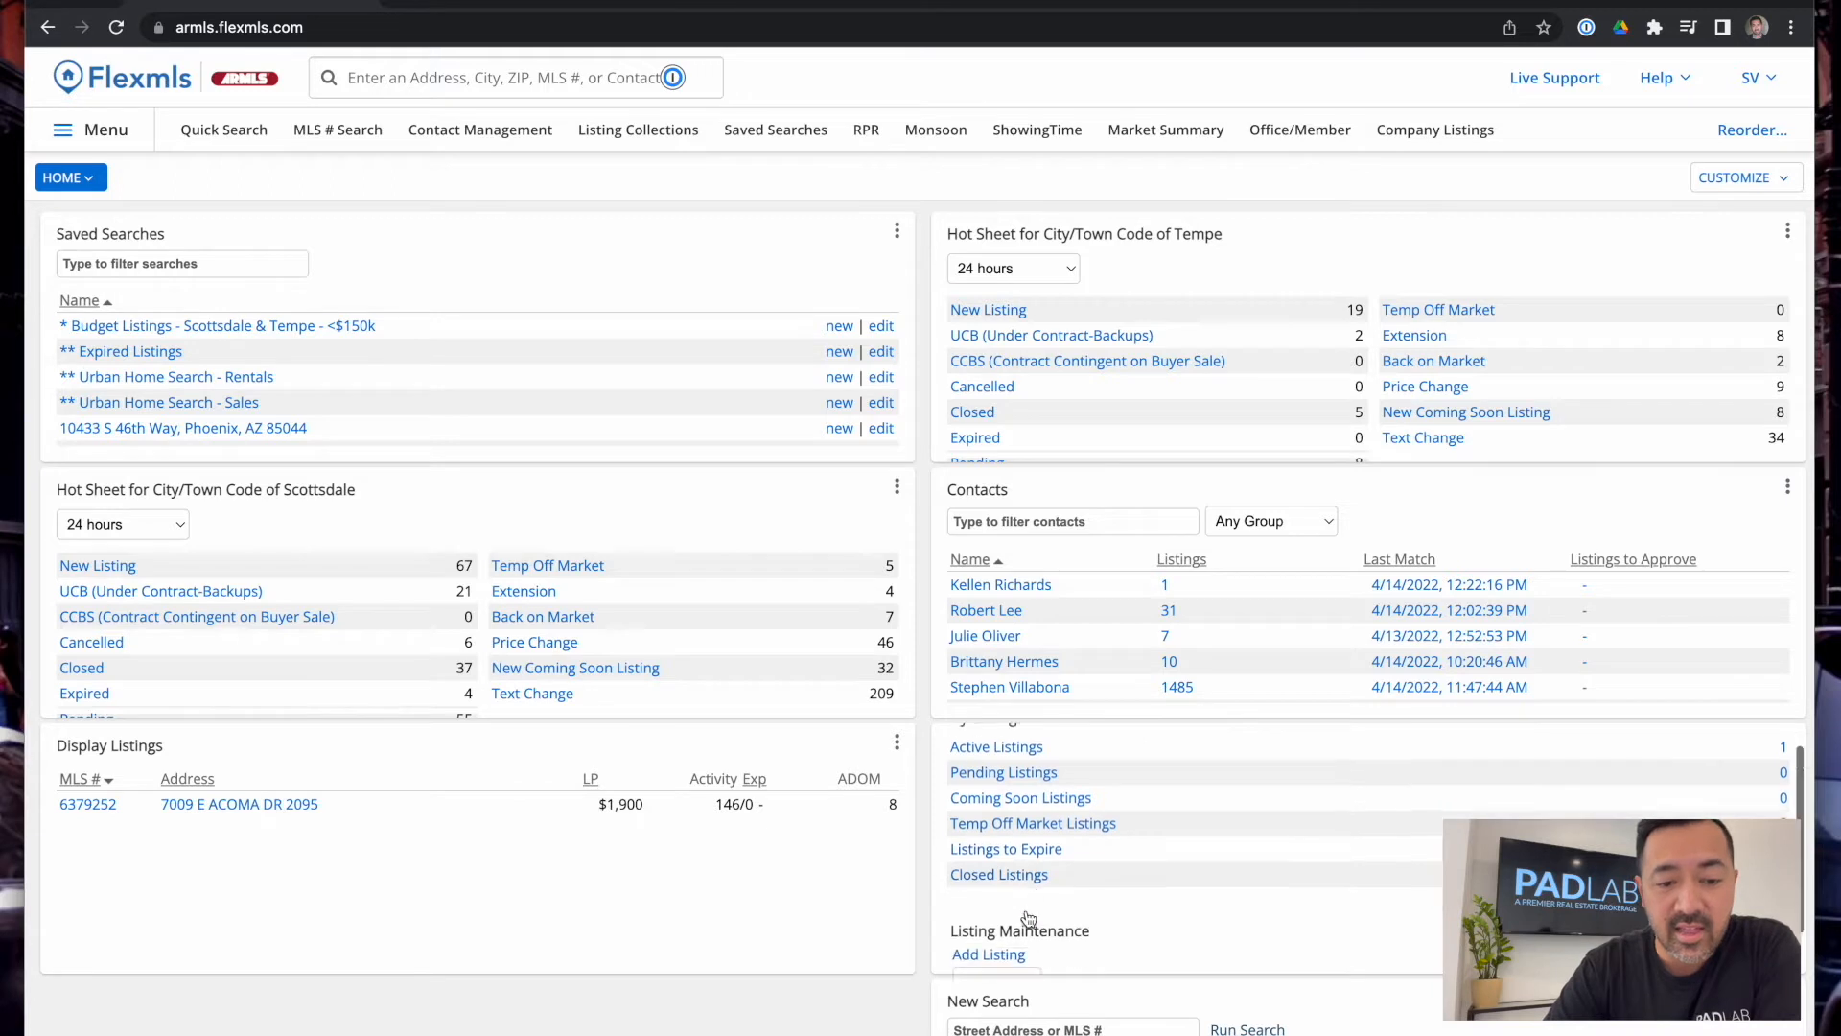
{"action": "scroll", "coordinate": [1004, 813], "scroll_direction": "up", "scroll_amount": 2}
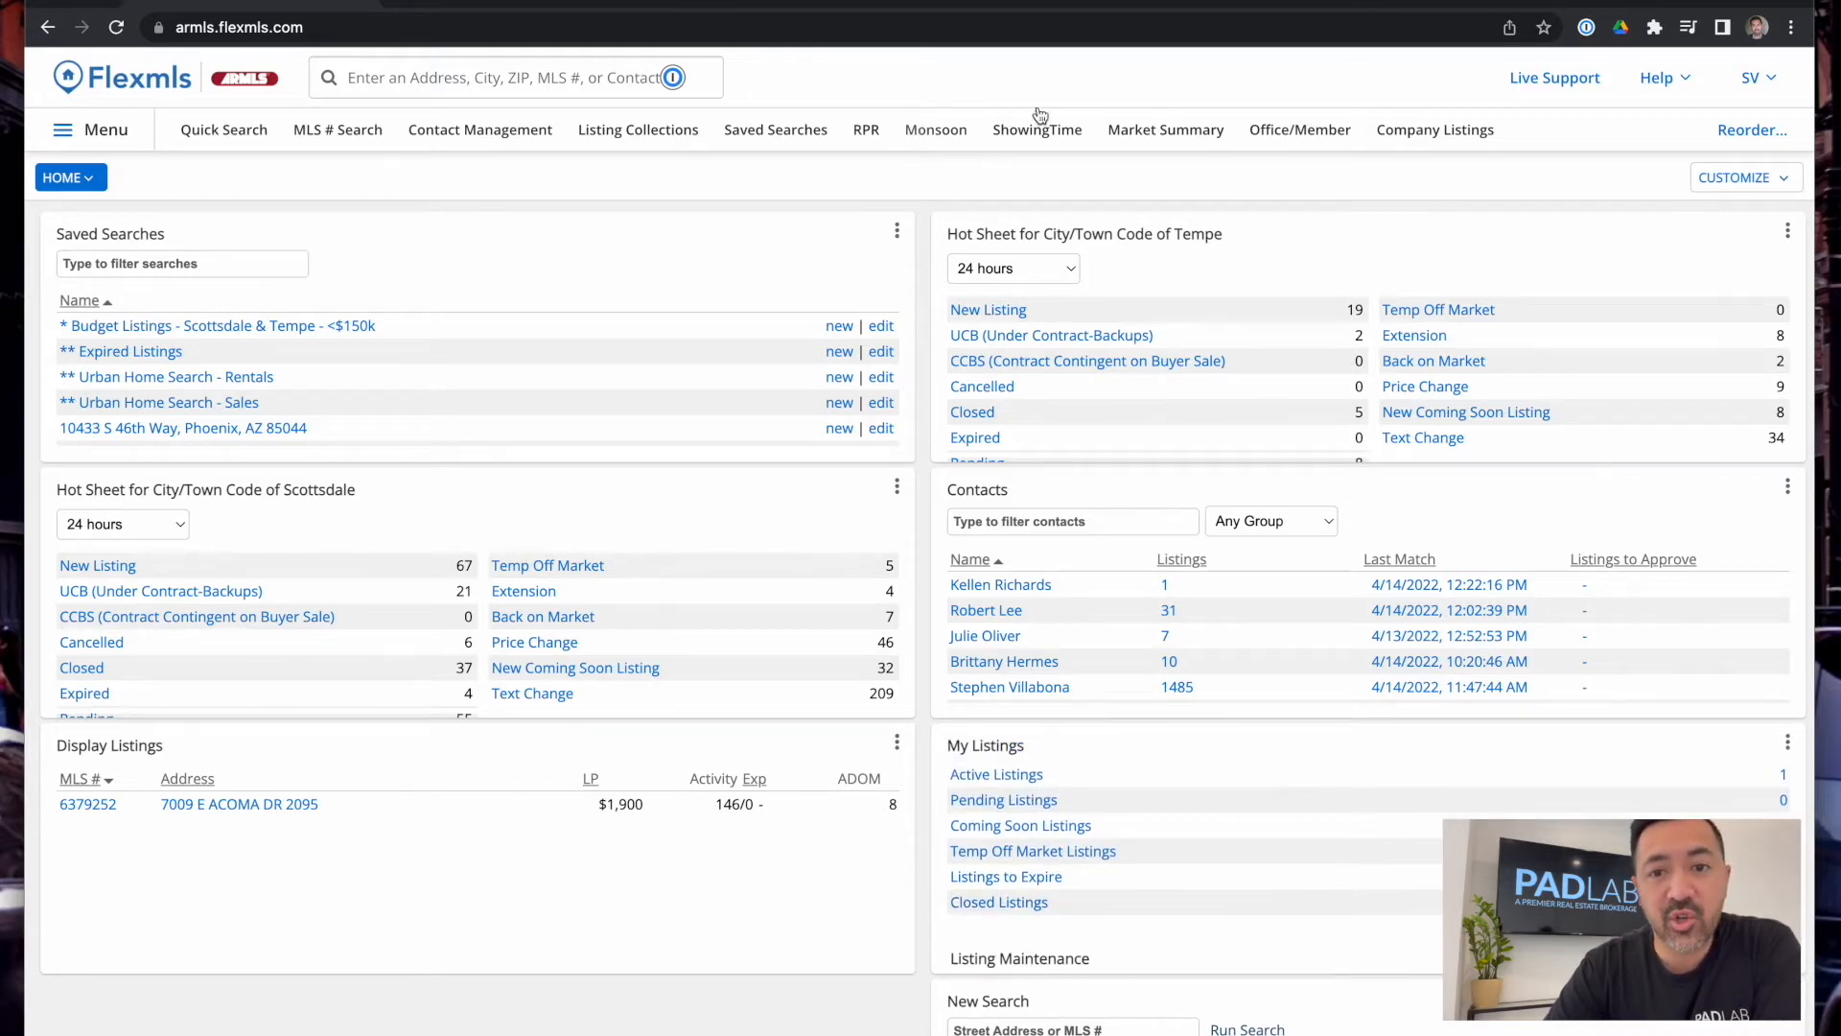
Open My Profile from the SV account menu and view the My Names section
{"action": "left_click", "coordinate": [1775, 91]}
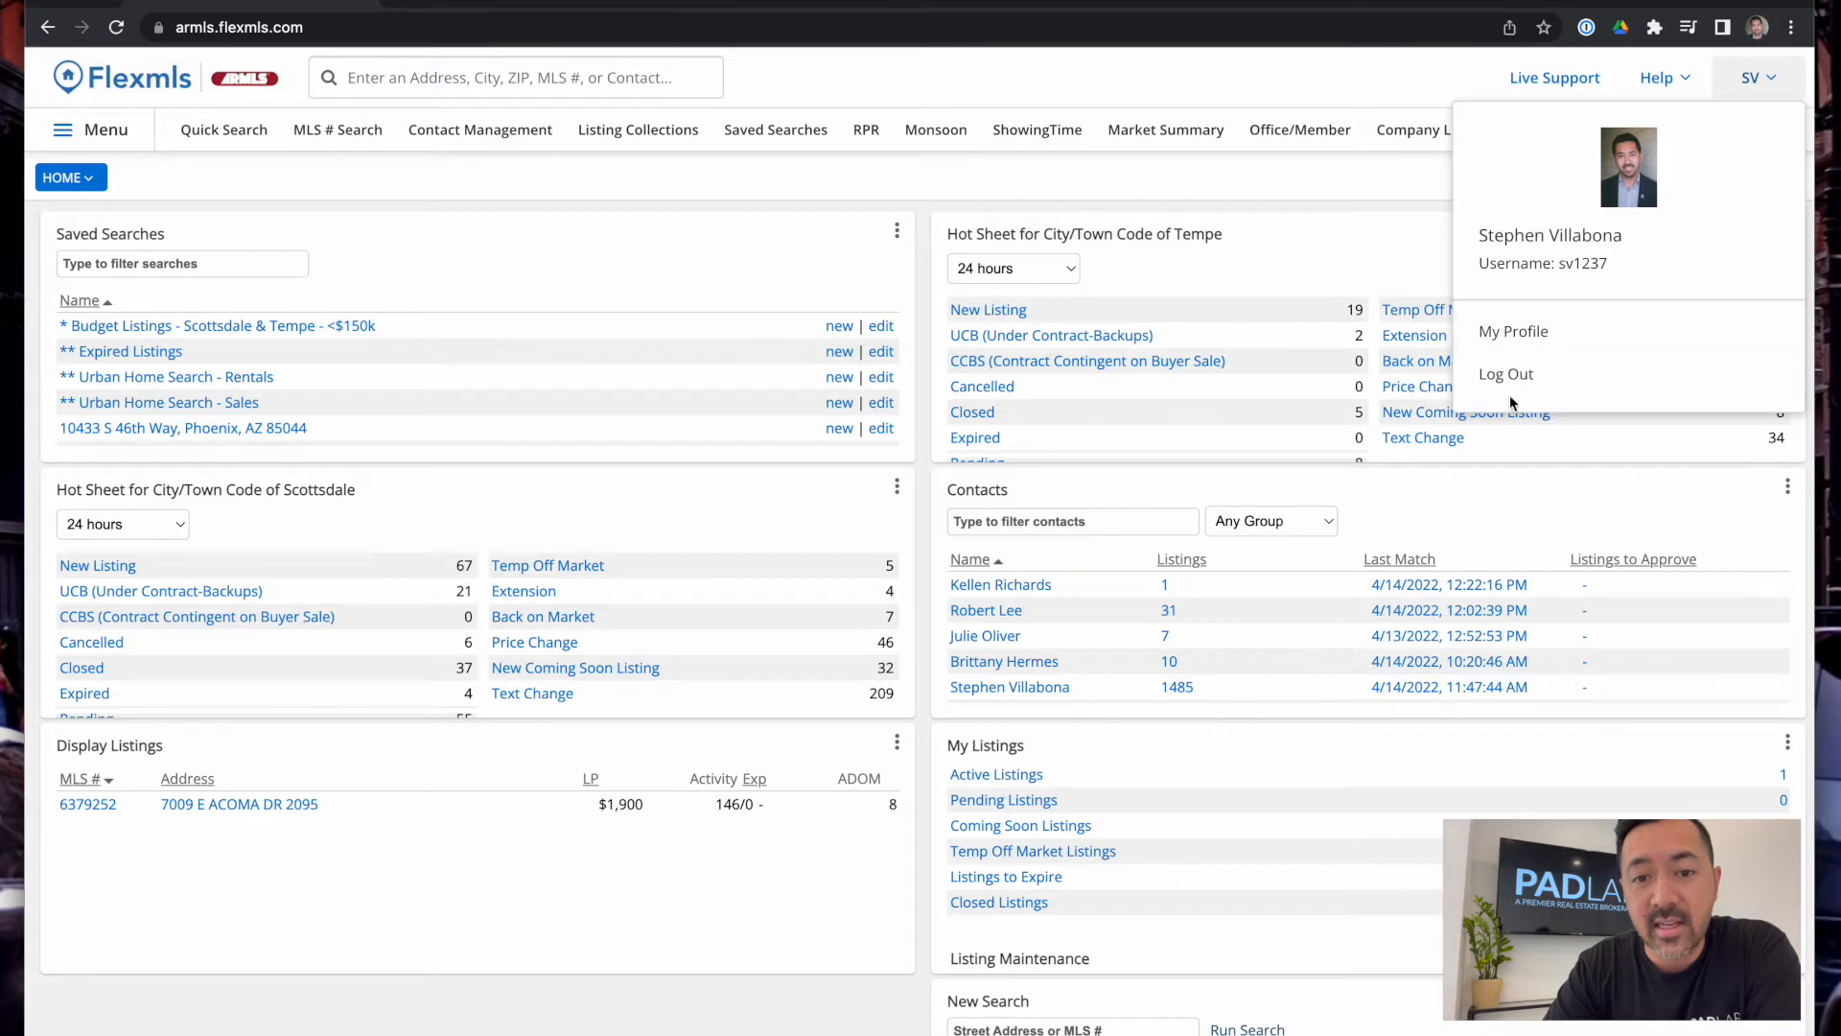
{"action": "left_click", "coordinate": [1525, 331]}
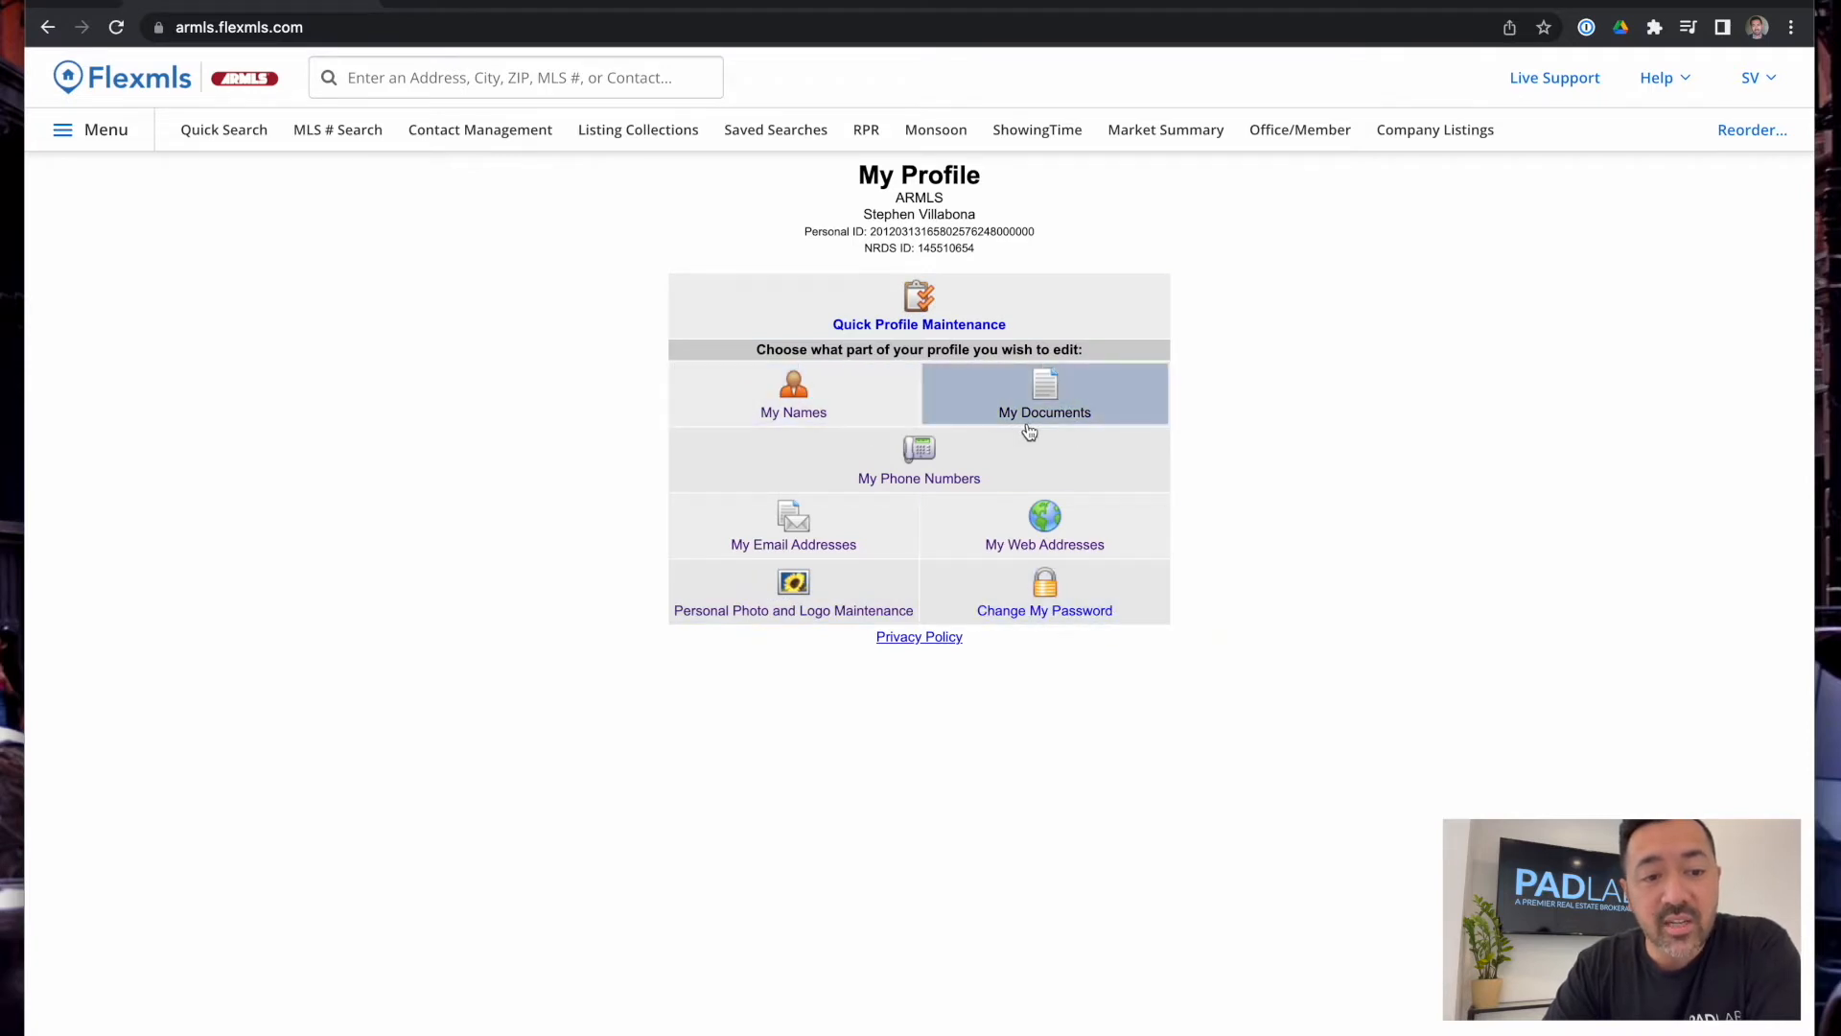
{"action": "left_click", "coordinate": [836, 404]}
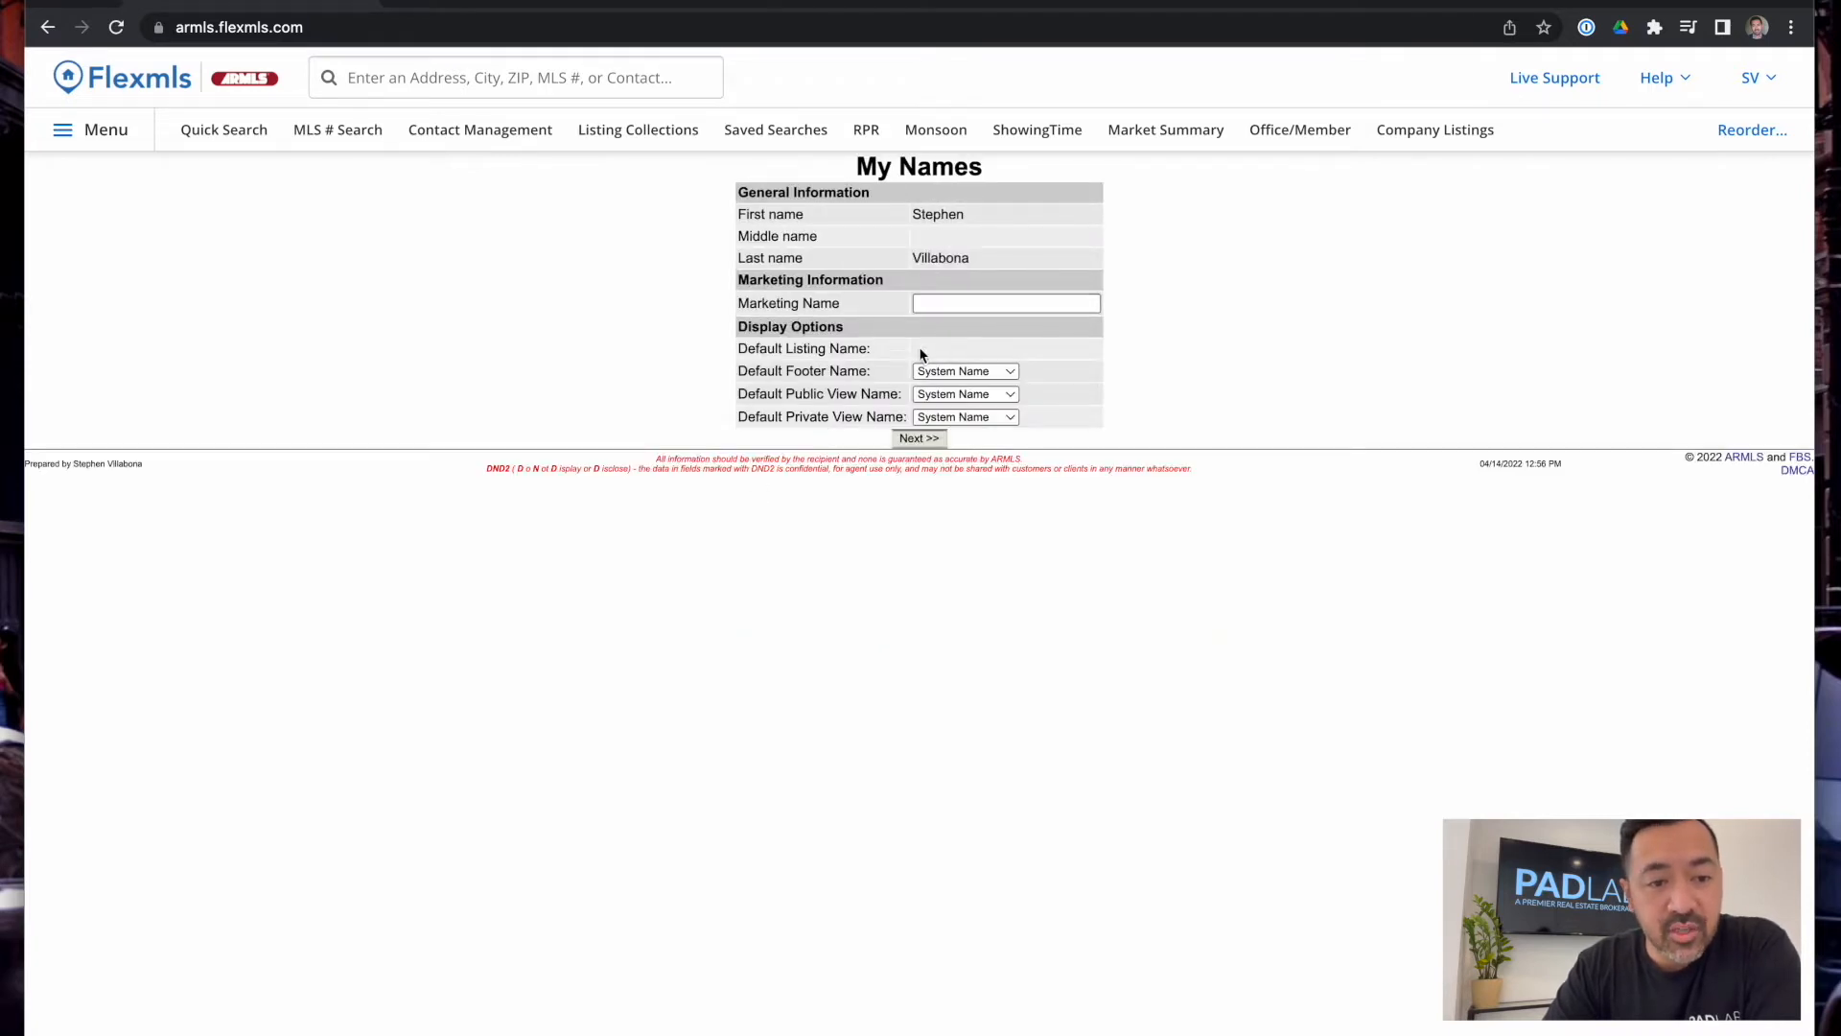
{"action": "scroll", "coordinate": [655, 429], "scroll_direction": "left", "scroll_amount": 5}
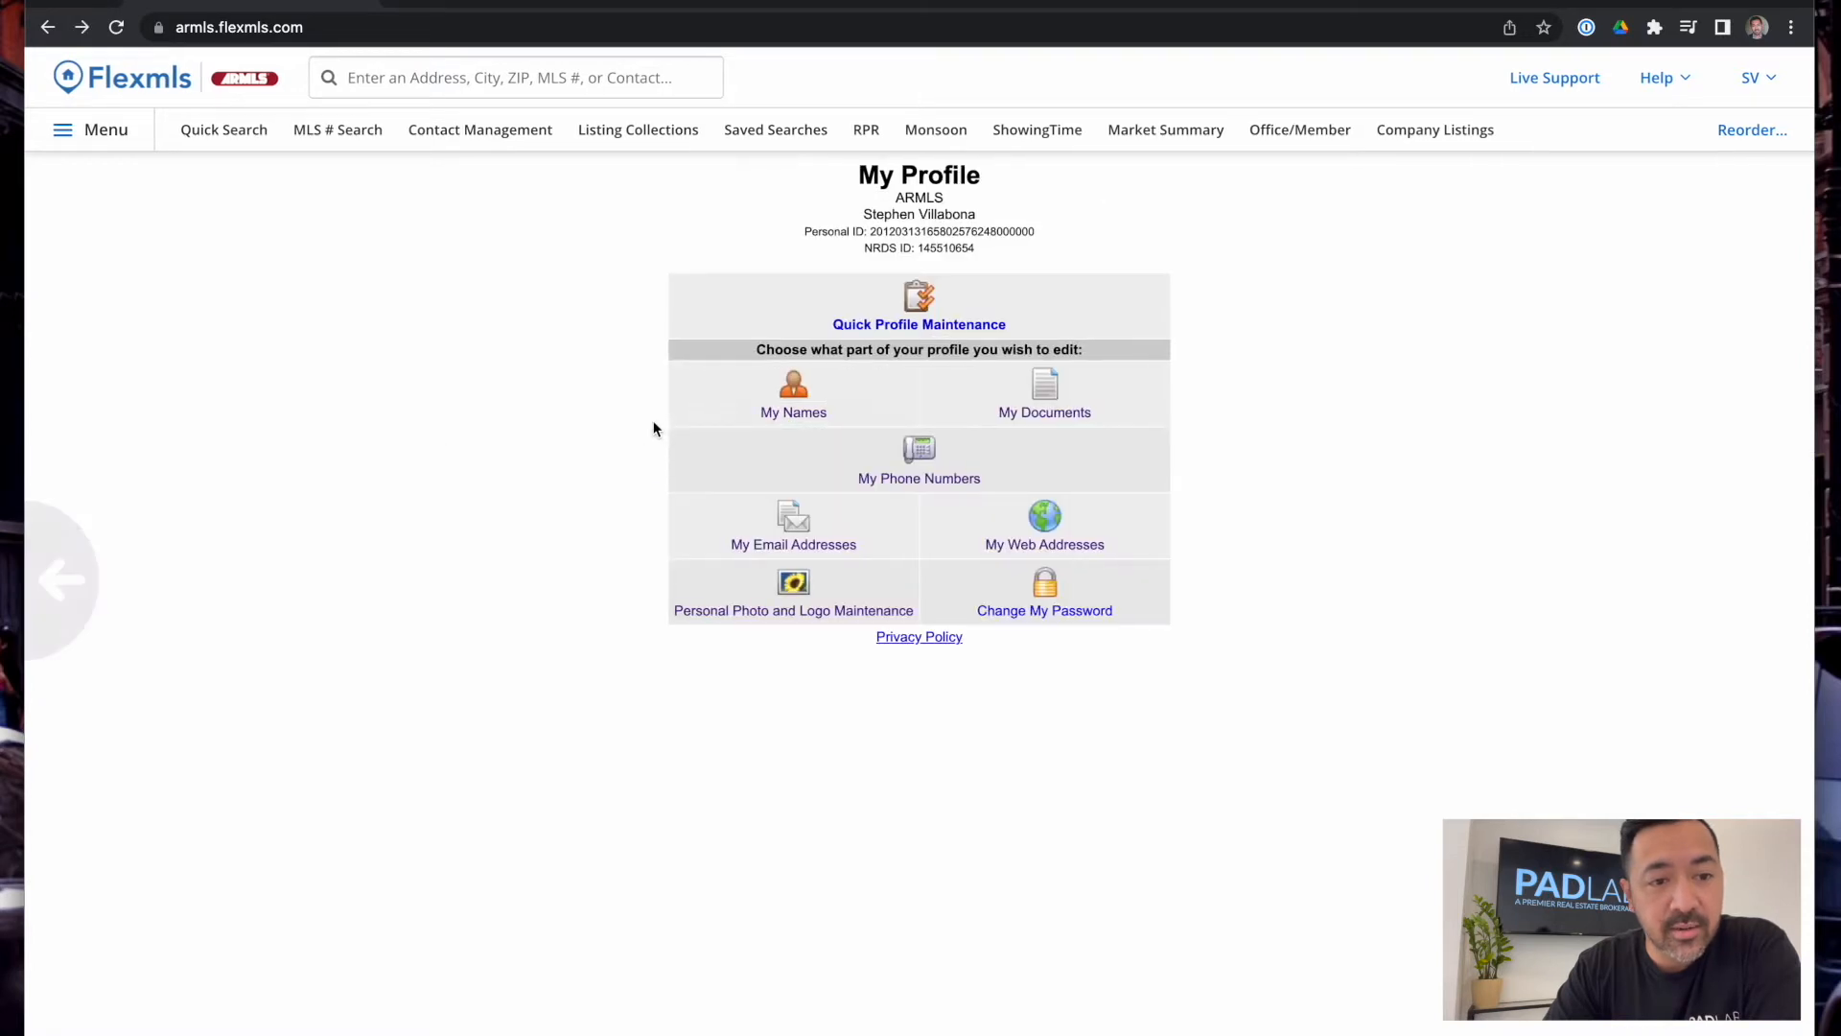
Review My Documents and My Phone Numbers, expanding the mobile and fax entries
{"action": "left_click", "coordinate": [1035, 402]}
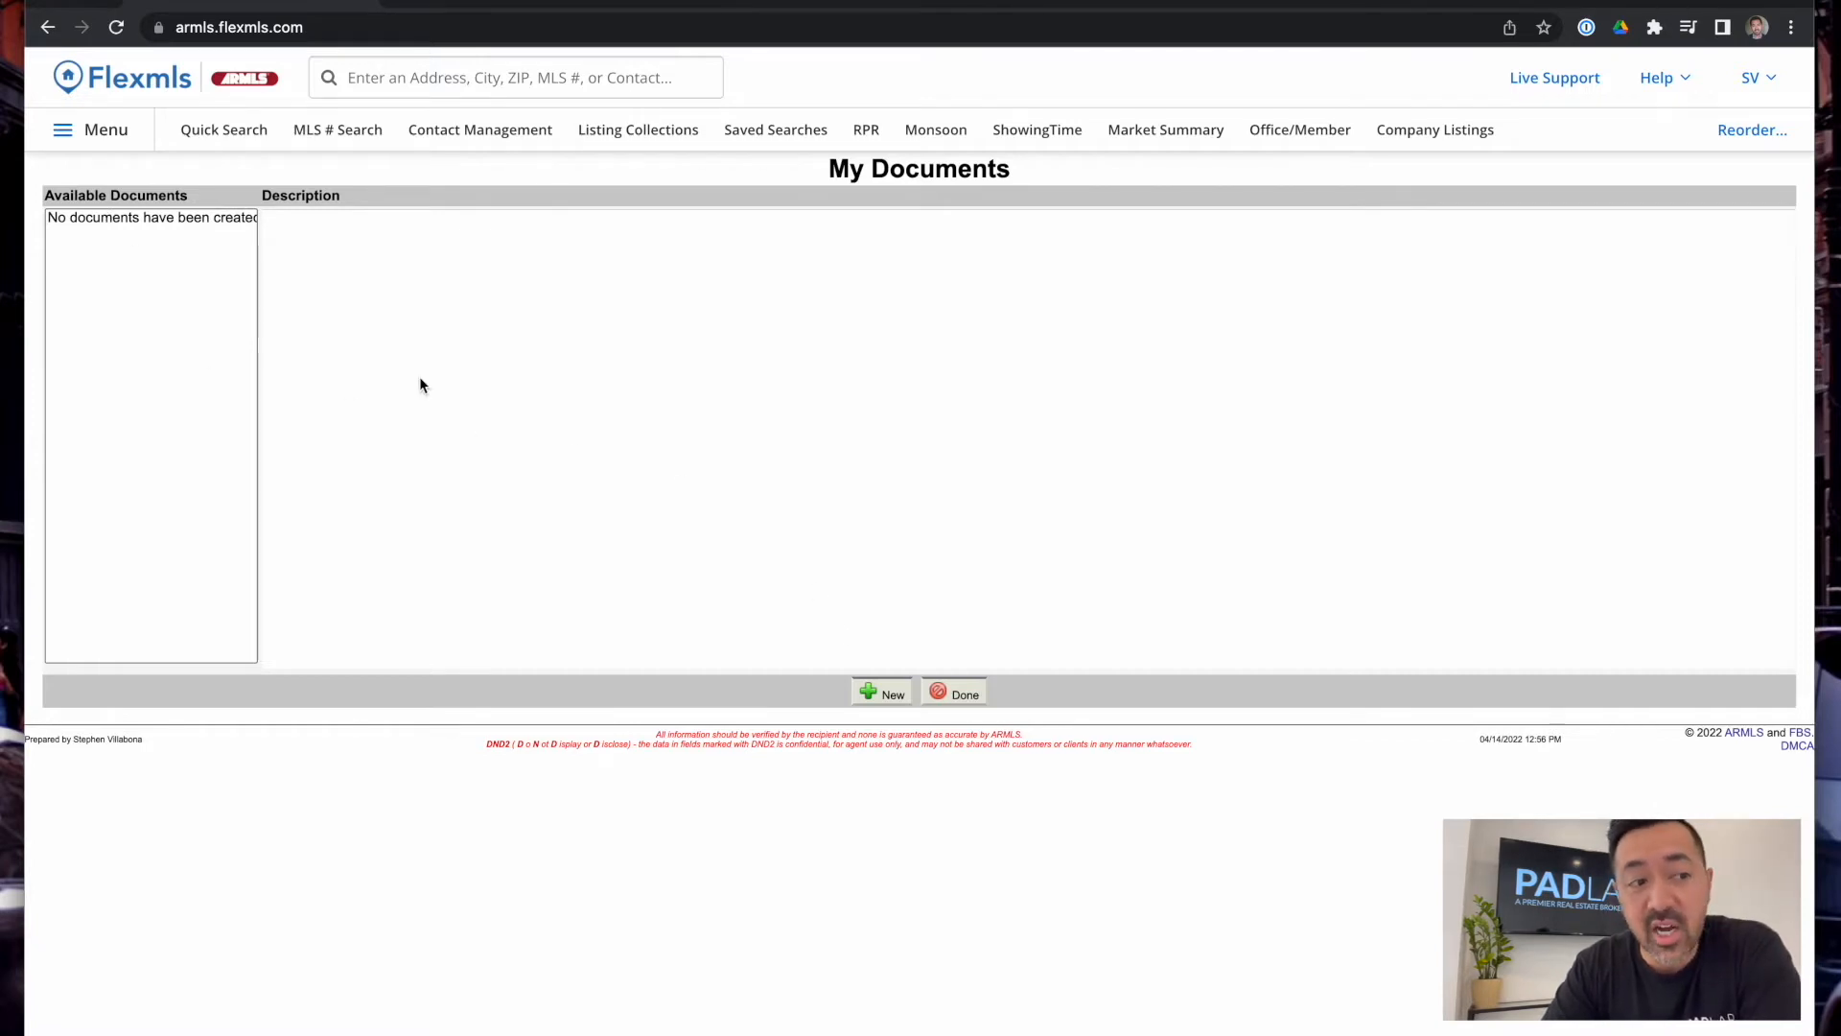
{"action": "scroll", "coordinate": [552, 401], "scroll_direction": "left", "scroll_amount": 5}
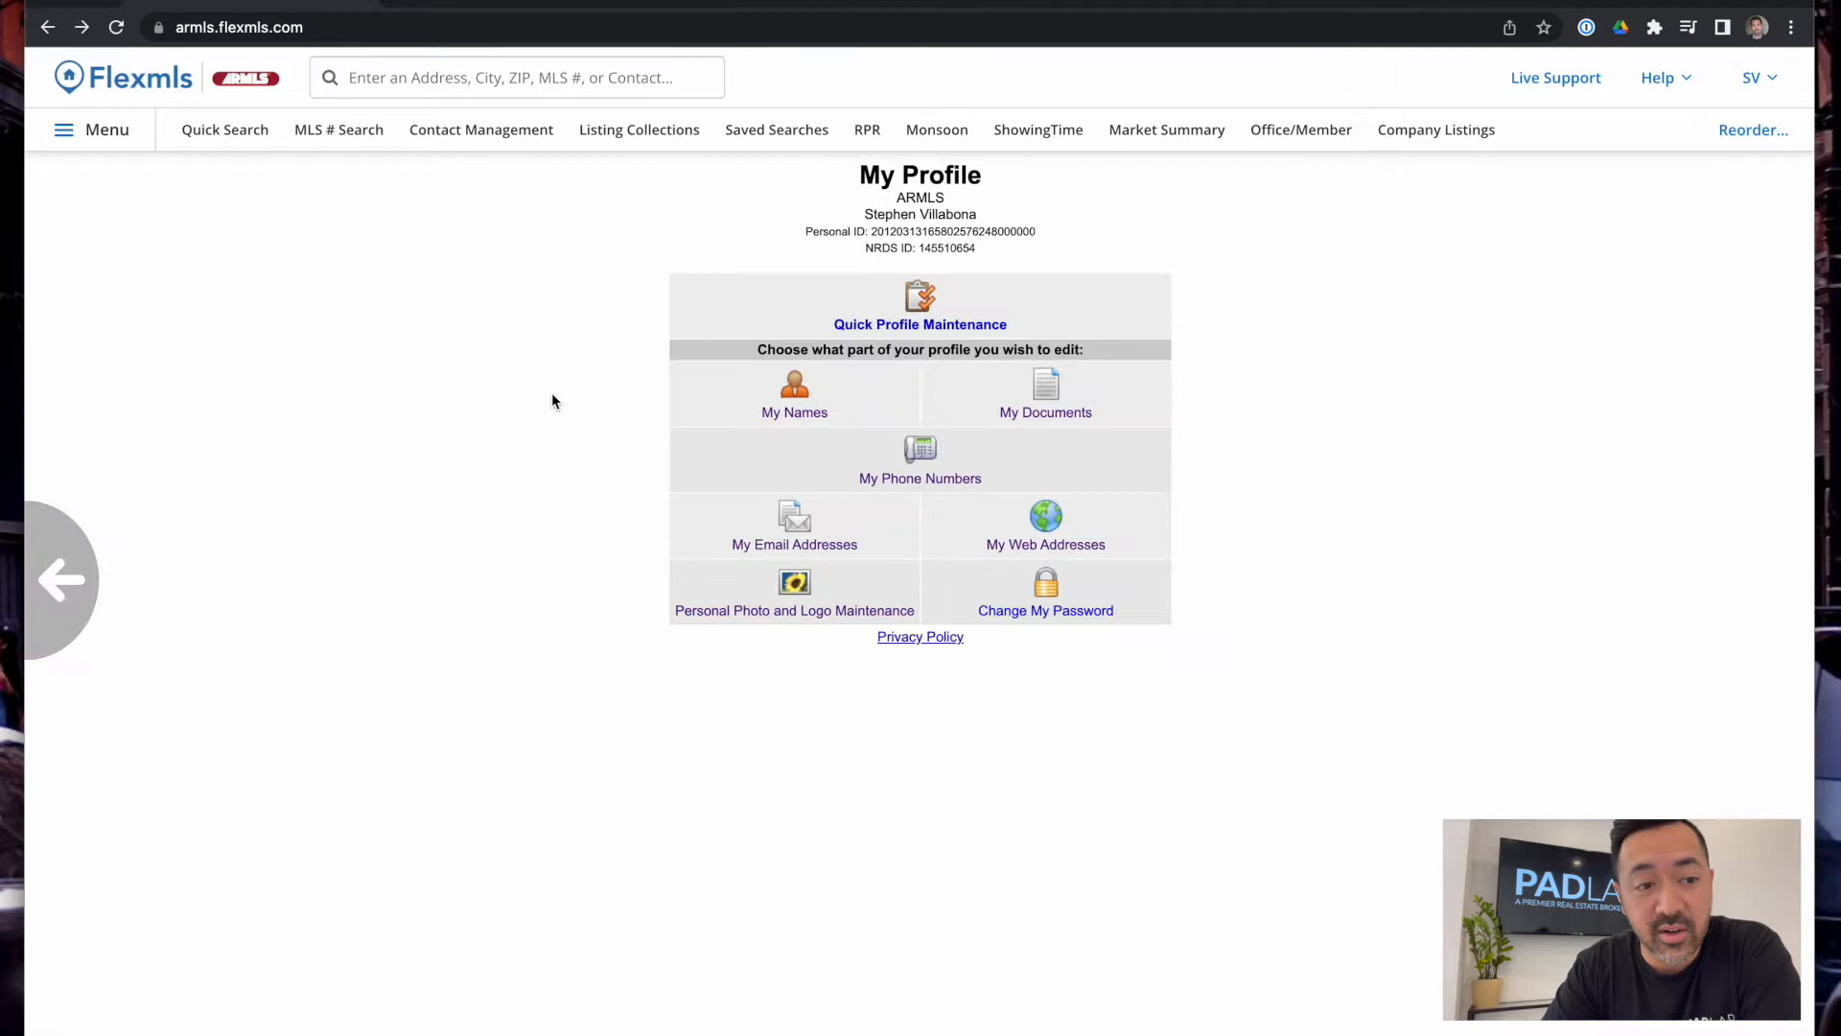
{"action": "left_click", "coordinate": [939, 480]}
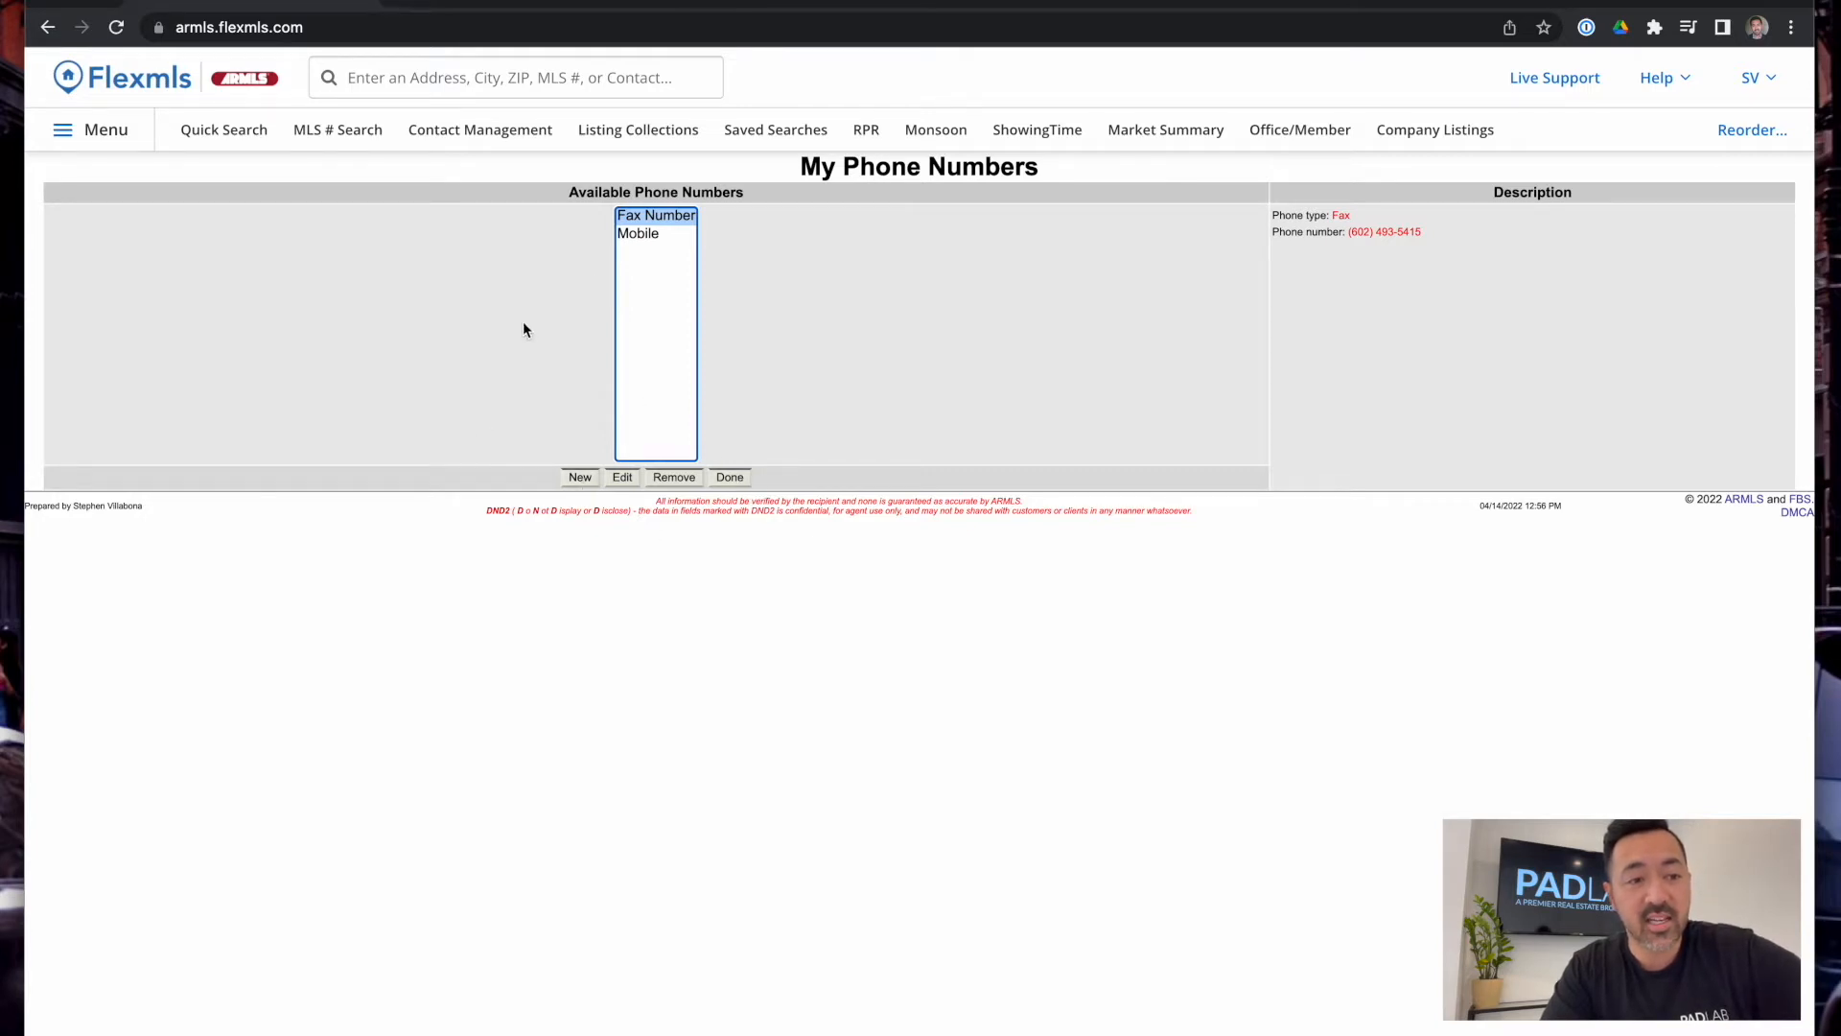
{"action": "left_click", "coordinate": [640, 235]}
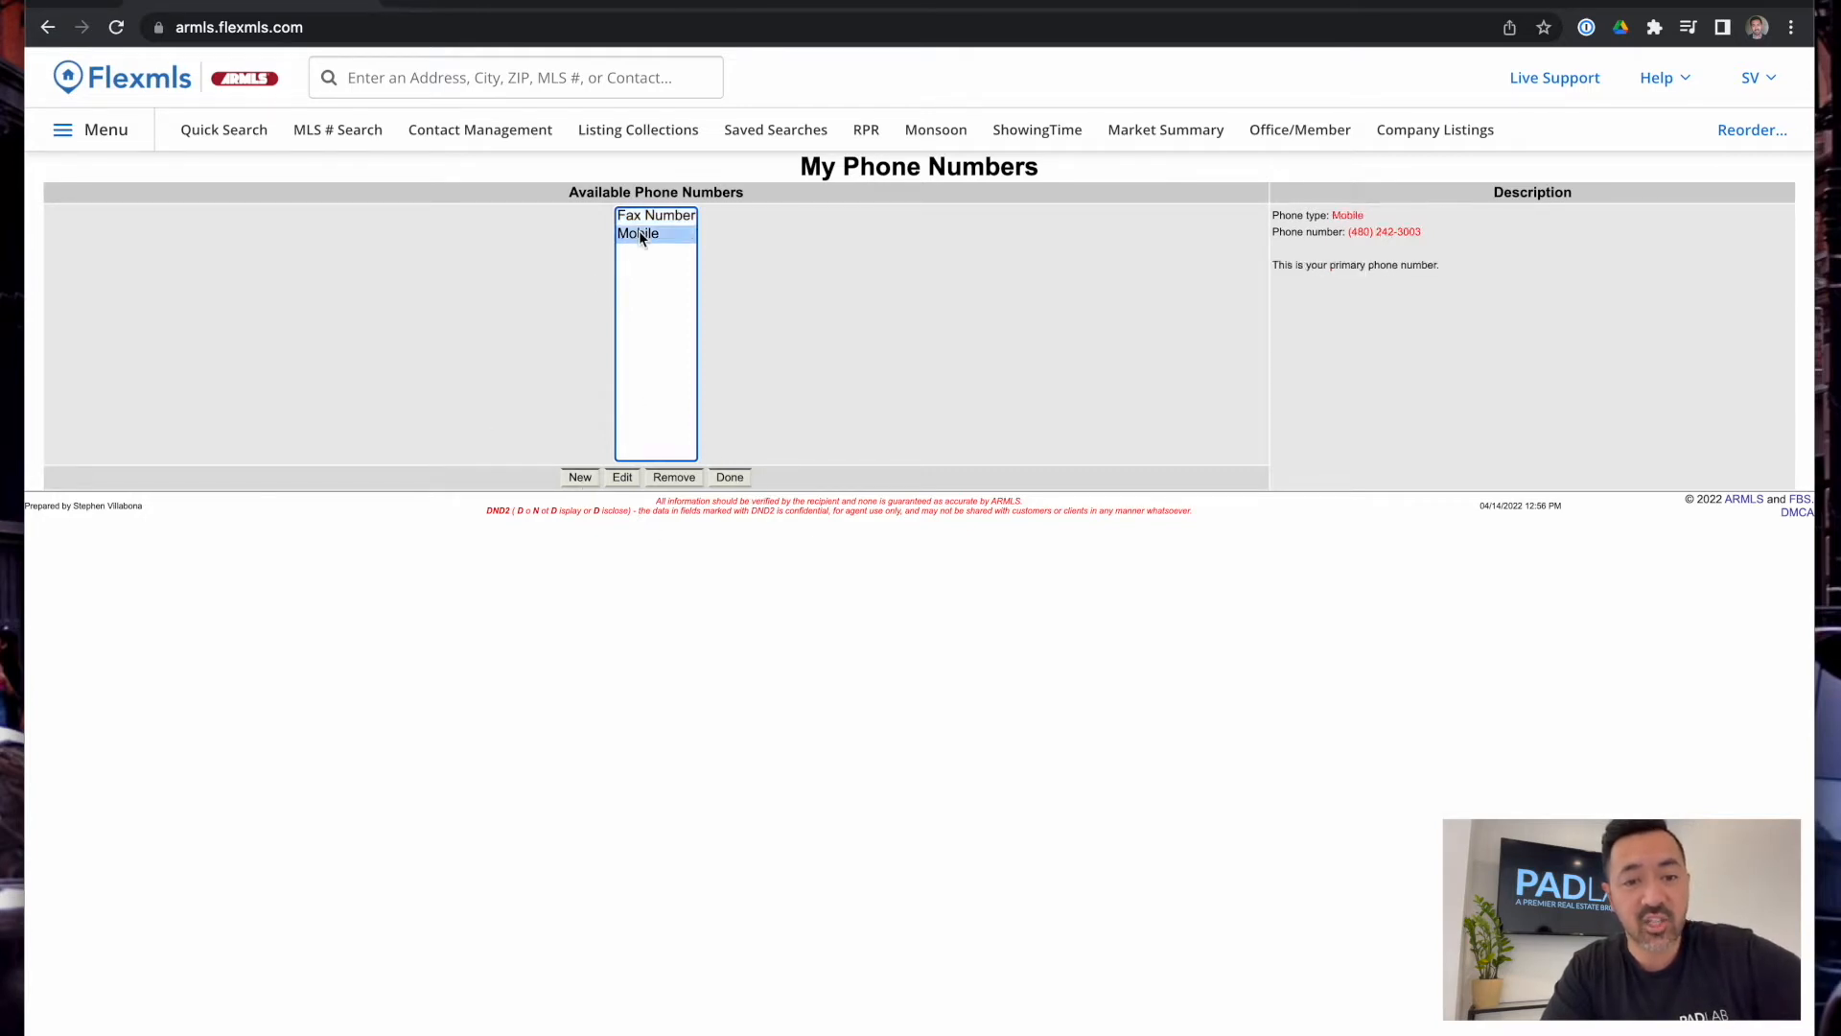
{"action": "left_click", "coordinate": [693, 217]}
{"action": "scroll", "coordinate": [773, 333], "scroll_direction": "left", "scroll_amount": 5}
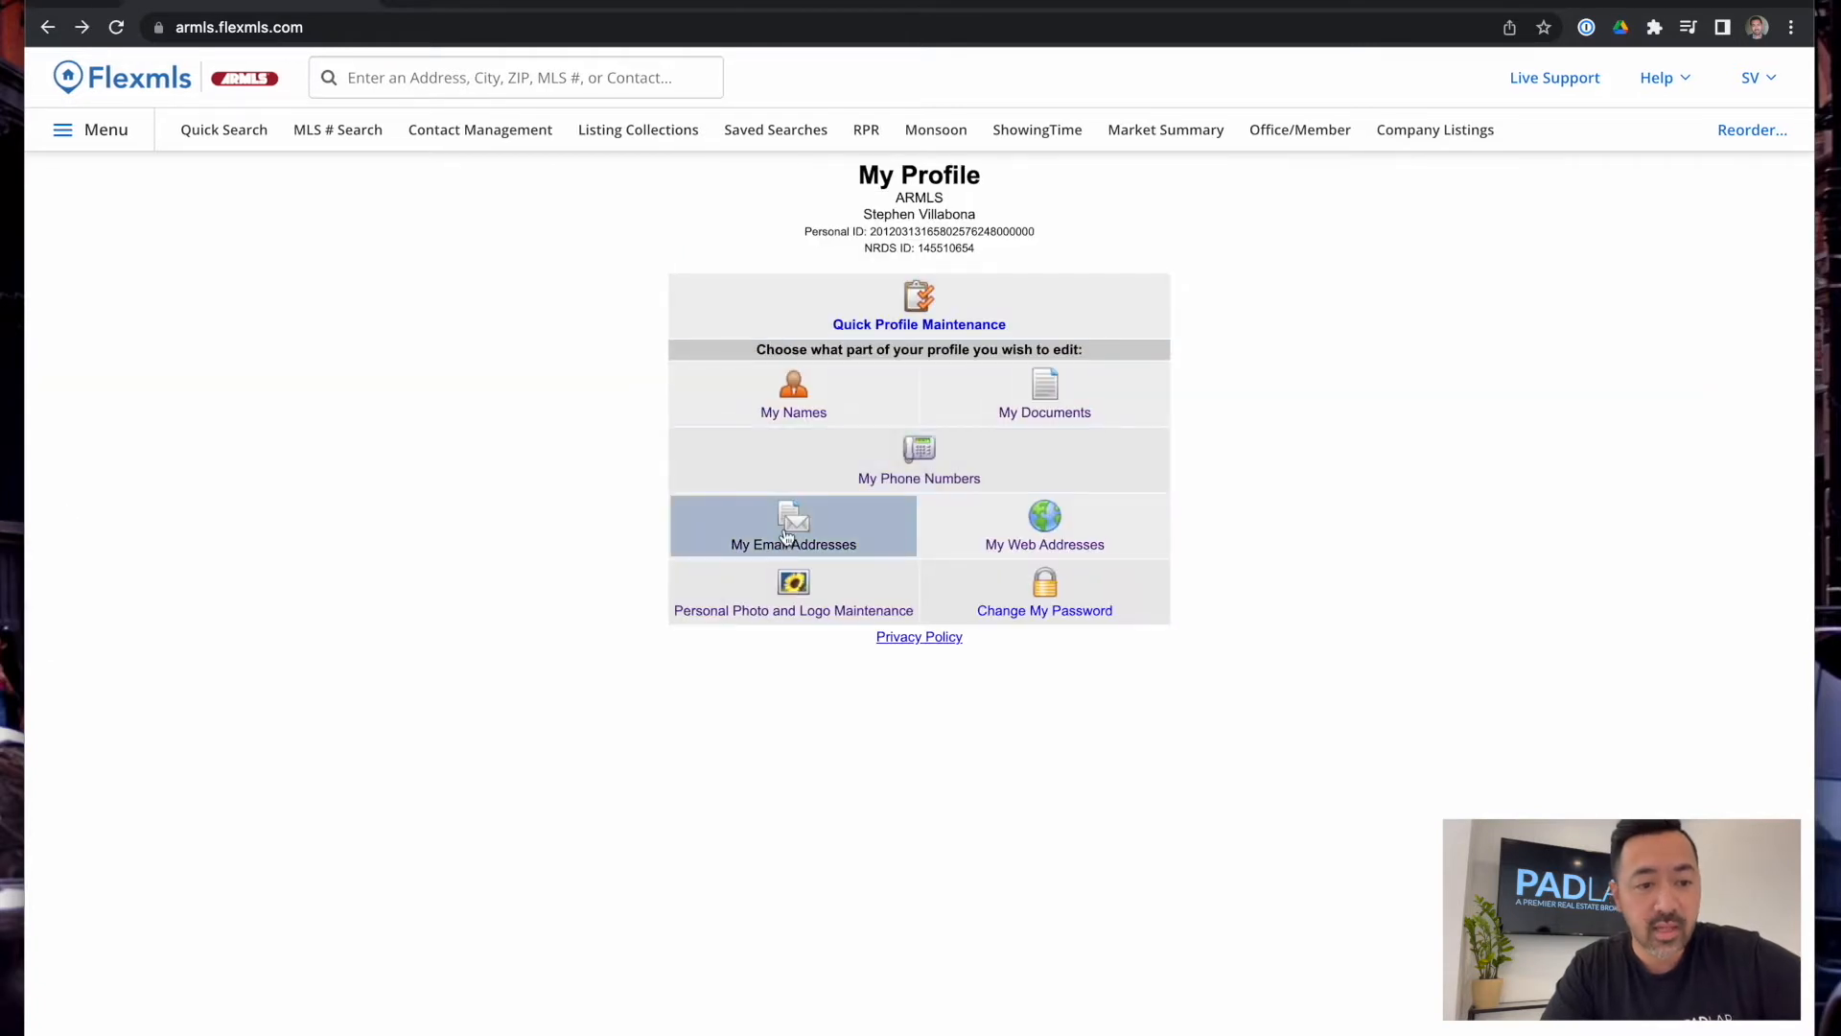
Review My Email Addresses, My Web Addresses and Personal Photo pages, then bring up the full Menu
{"action": "left_click", "coordinate": [786, 535]}
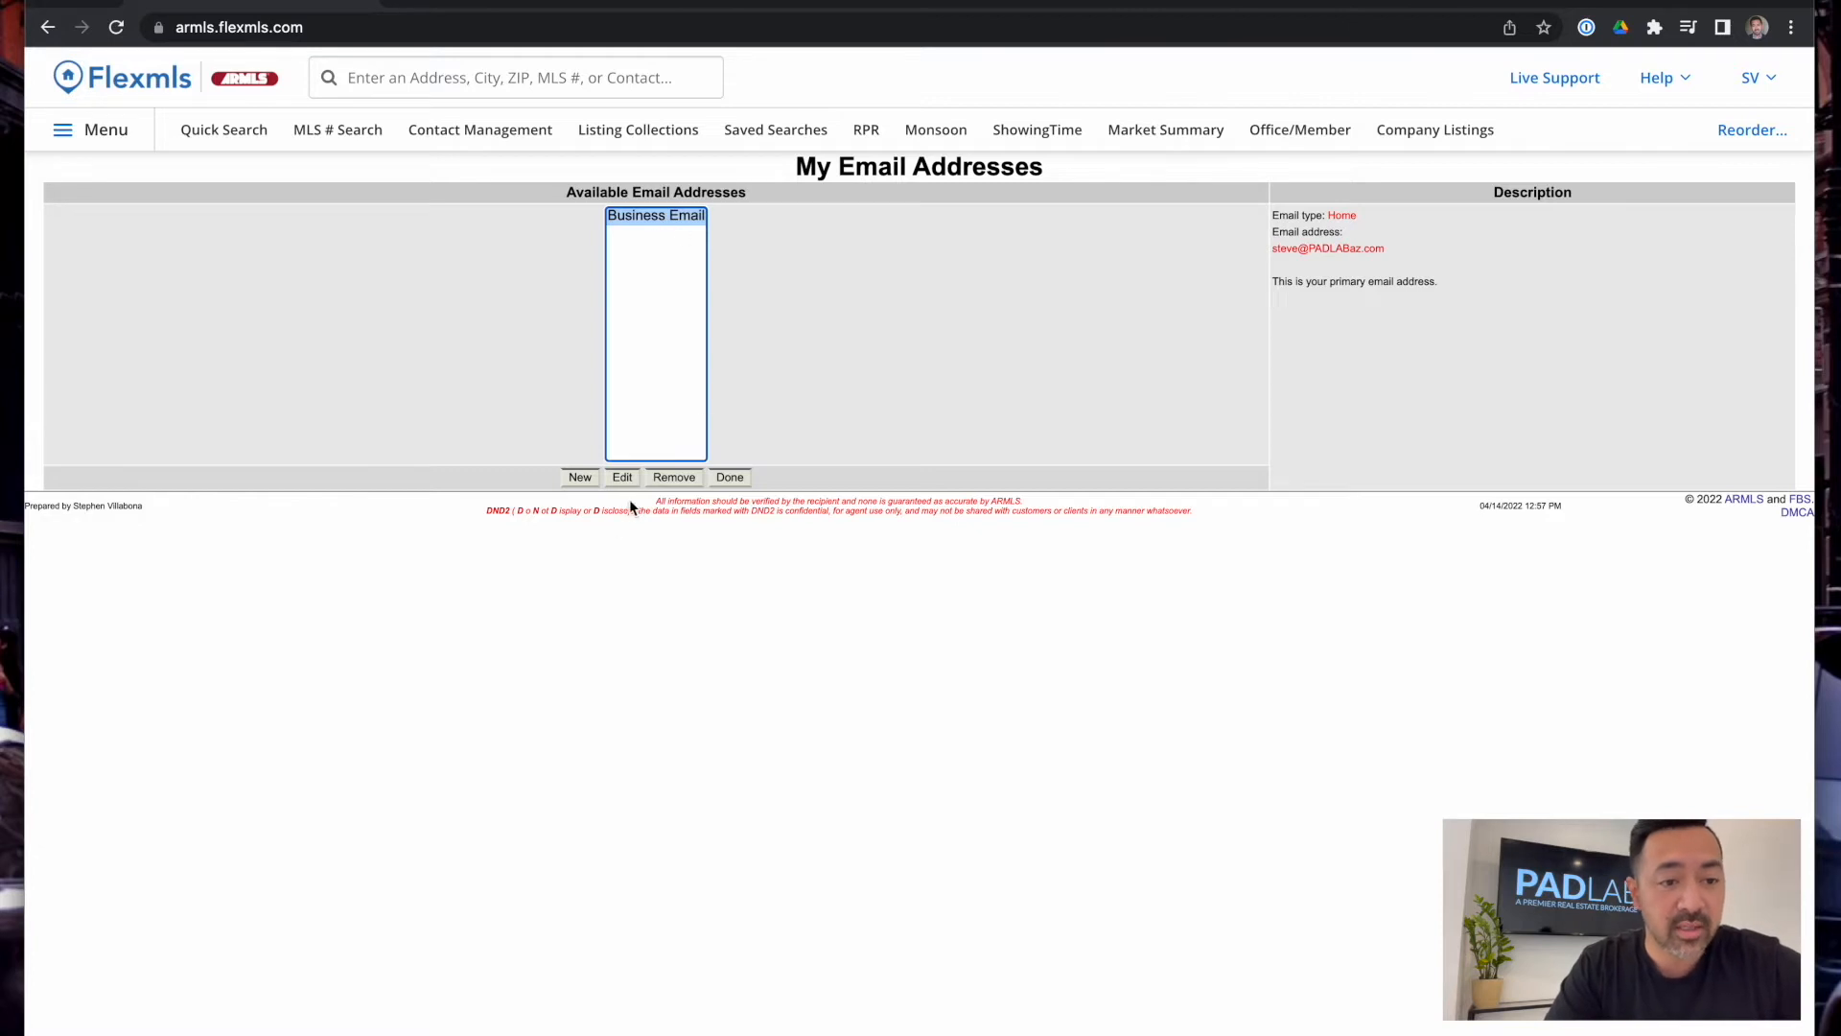
{"action": "scroll", "coordinate": [635, 495], "scroll_direction": "left", "scroll_amount": 5}
{"action": "left_click", "coordinate": [1074, 530]}
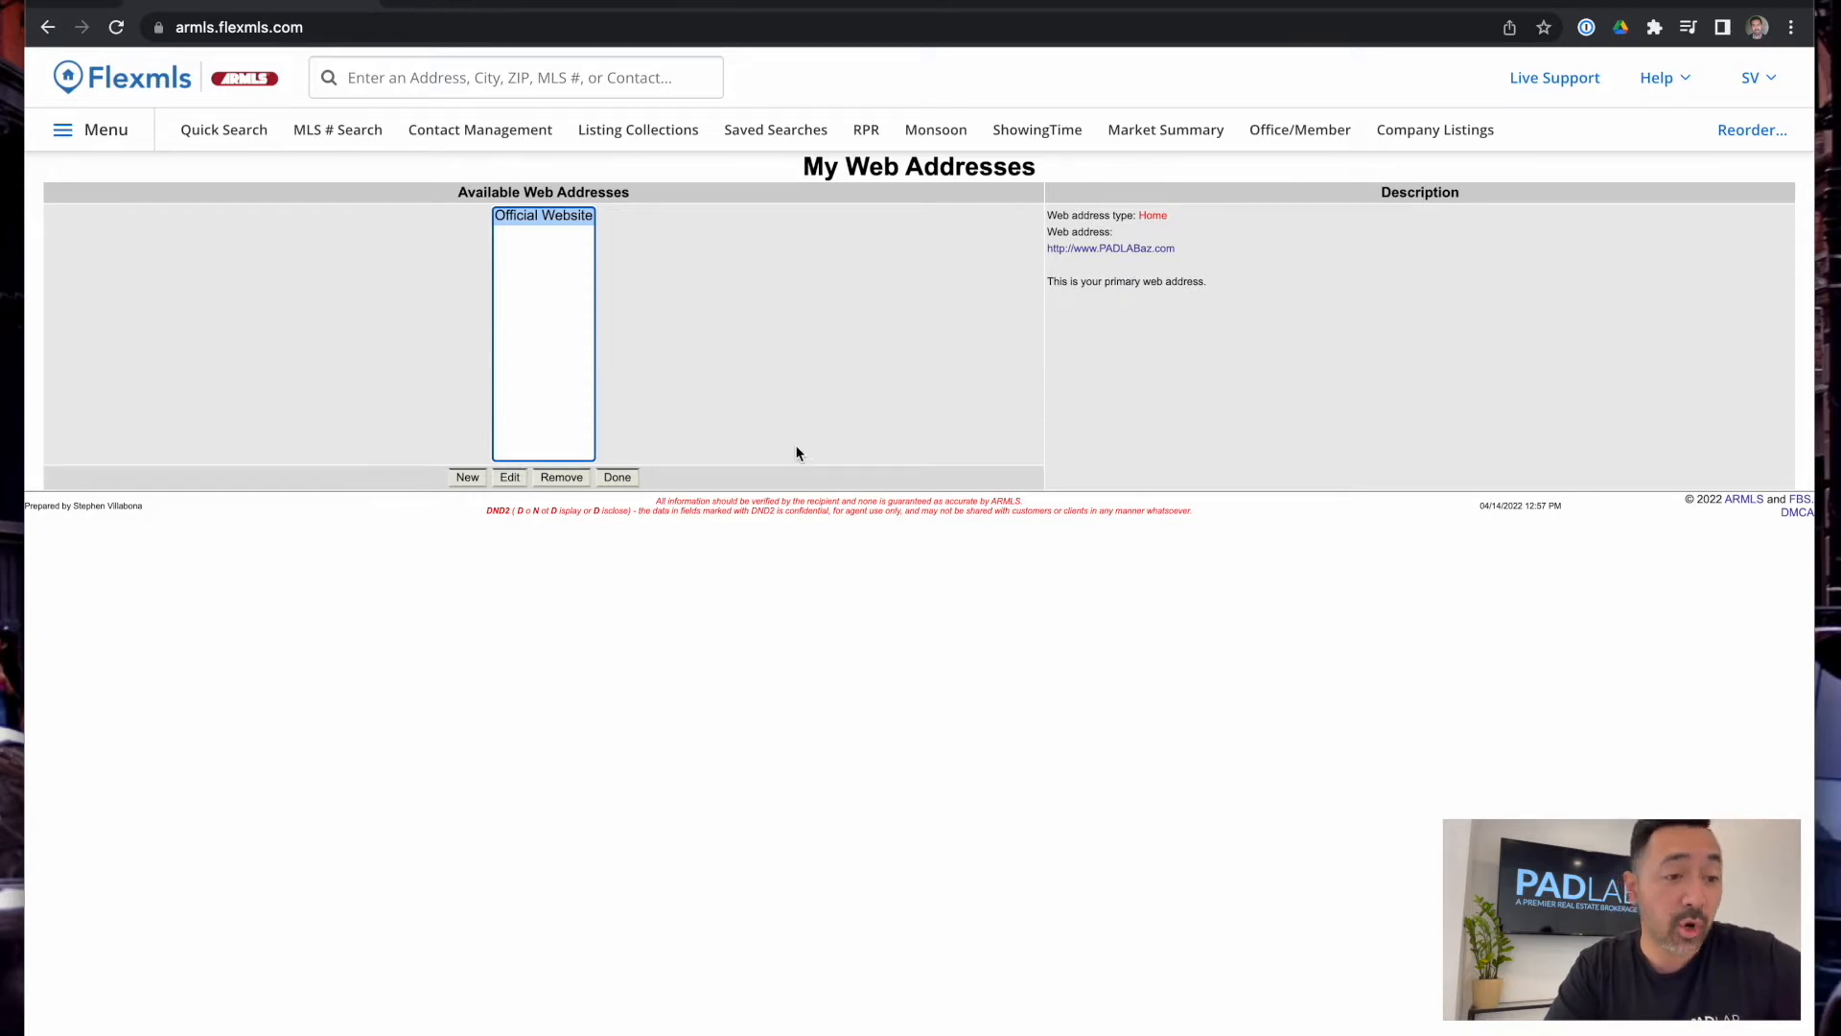
{"action": "left_click", "coordinate": [47, 27]}
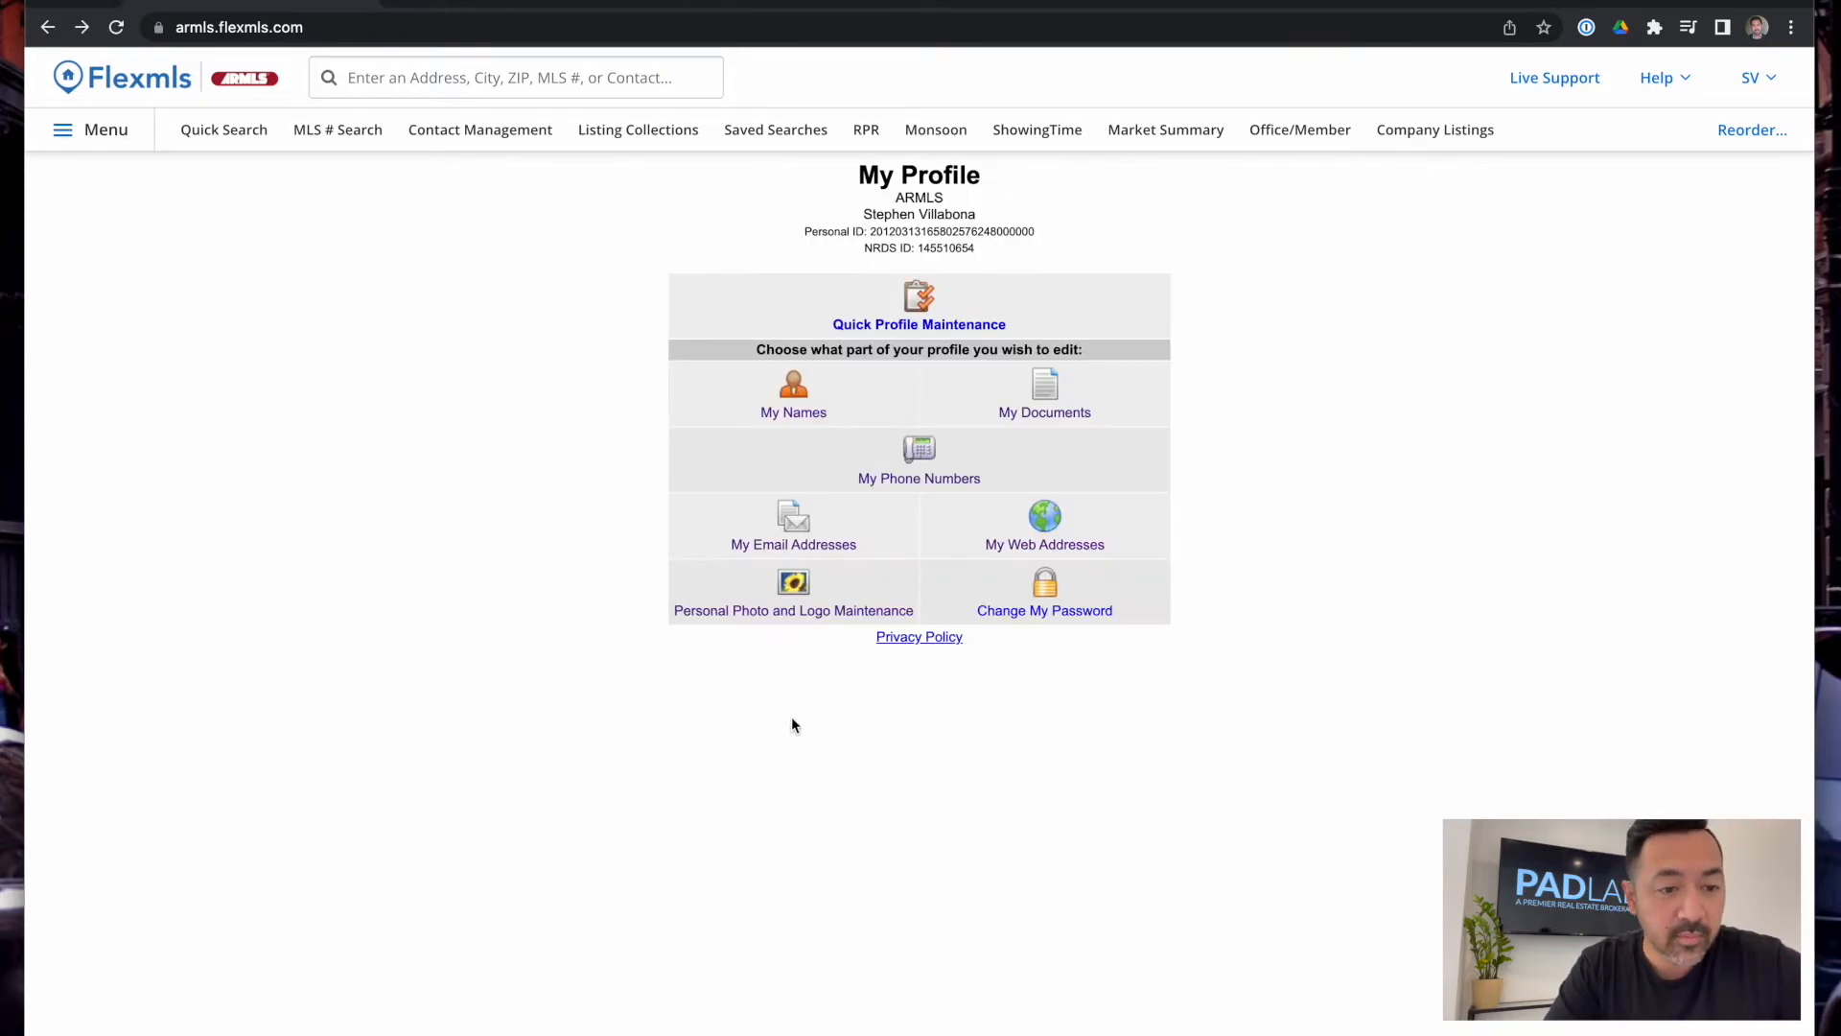
{"action": "left_click", "coordinate": [762, 619]}
{"action": "scroll", "coordinate": [573, 501], "scroll_direction": "left", "scroll_amount": 5}
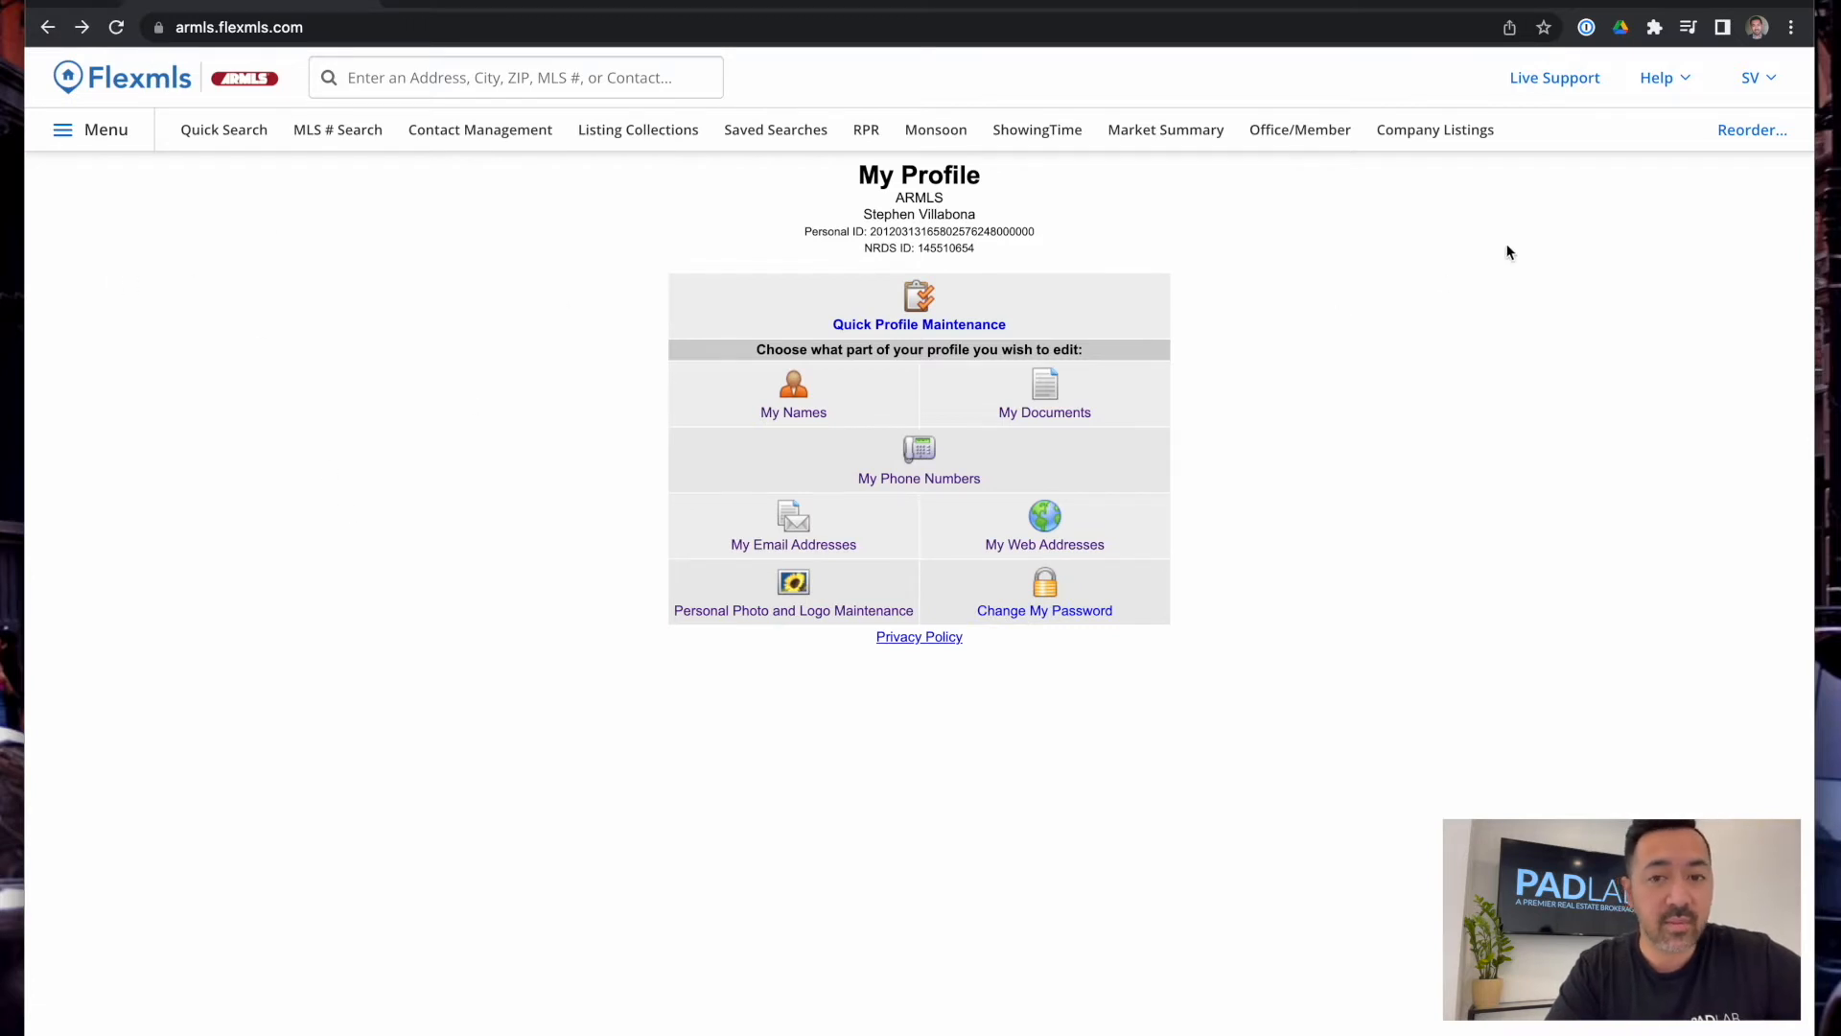
{"action": "left_click", "coordinate": [109, 132]}
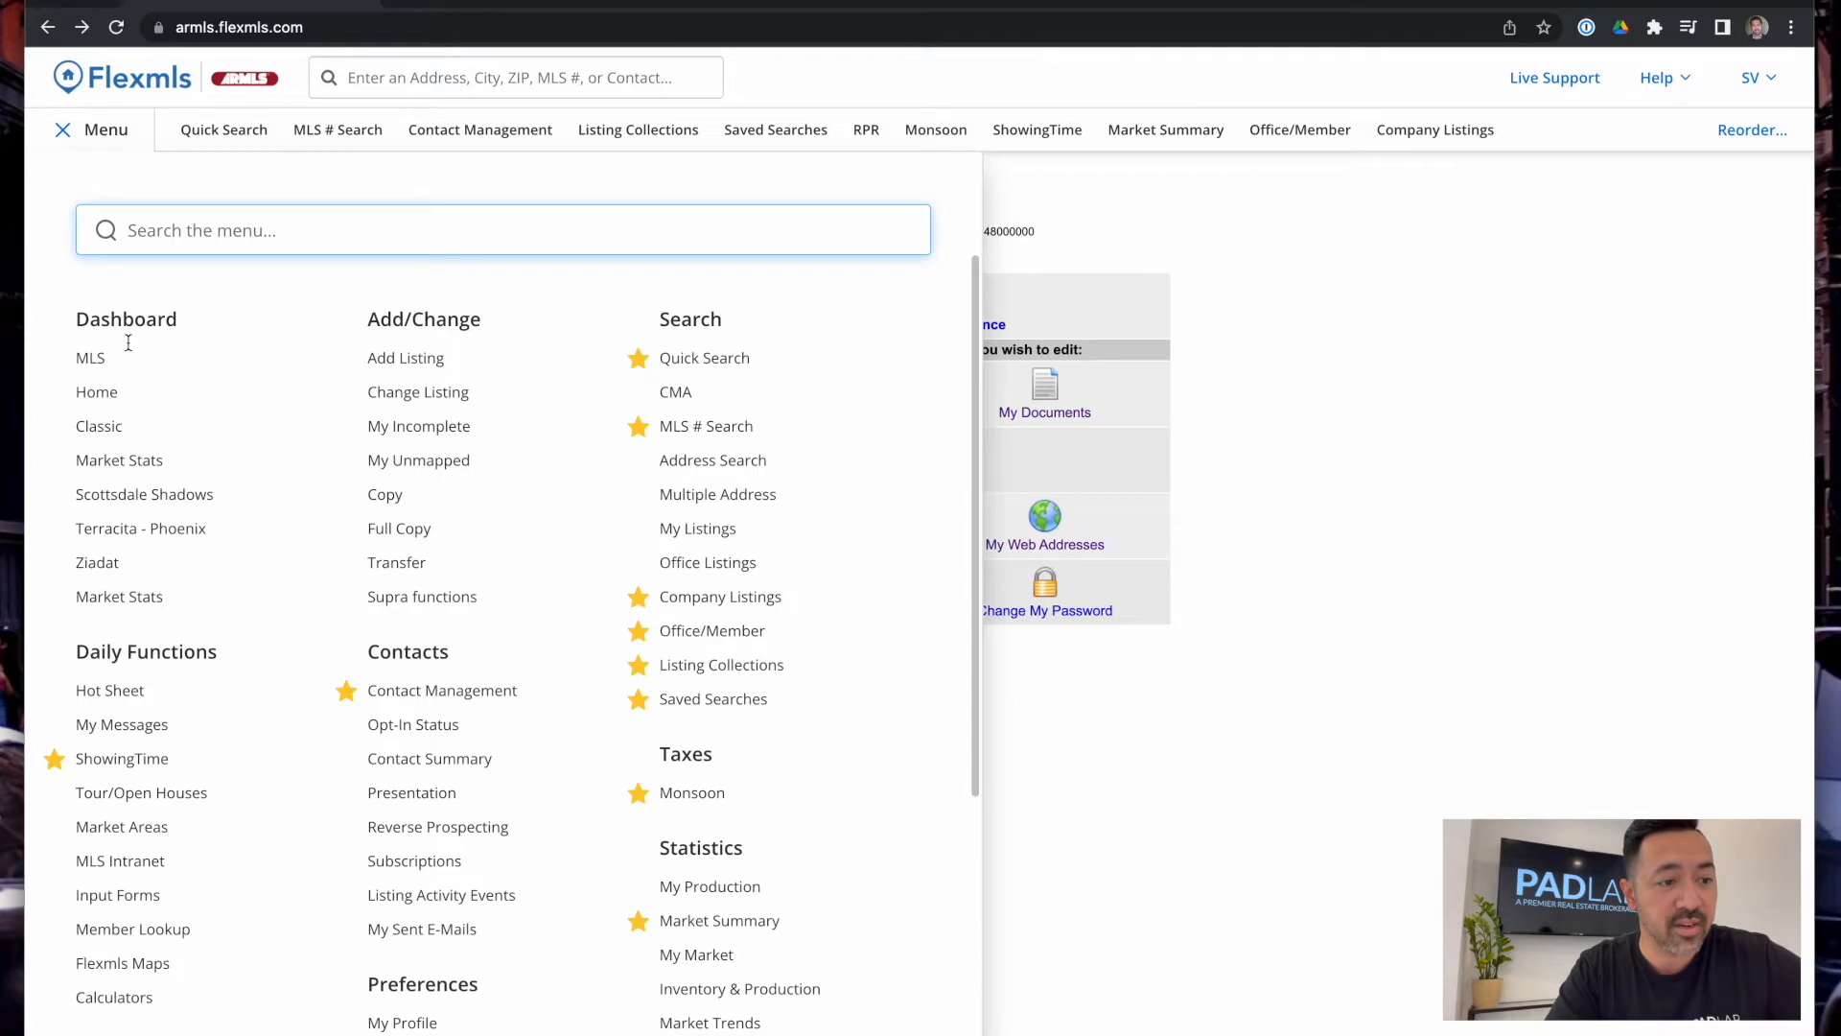
{"action": "scroll", "coordinate": [375, 818], "scroll_direction": "down", "scroll_amount": 4}
{"action": "scroll", "coordinate": [375, 818], "scroll_direction": "up", "scroll_amount": 5}
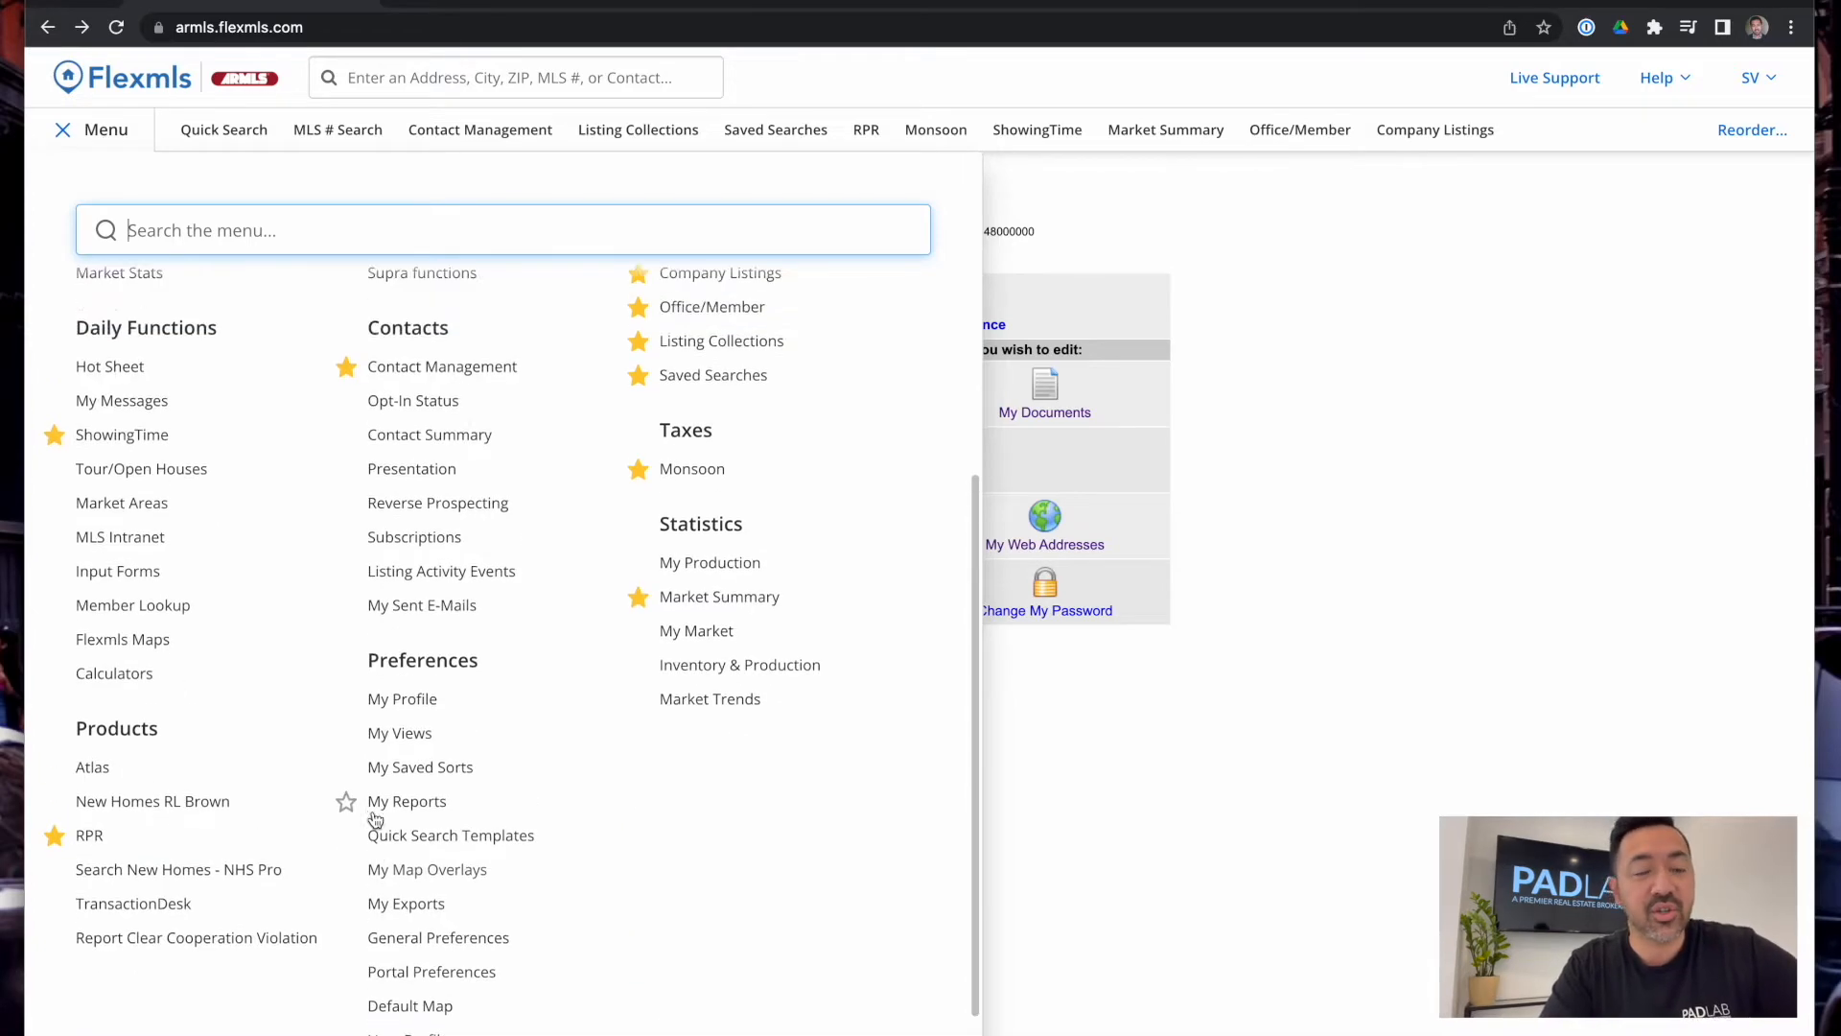
{"action": "scroll", "coordinate": [375, 818], "scroll_direction": "down", "scroll_amount": 1}
{"action": "scroll", "coordinate": [362, 806], "scroll_direction": "up", "scroll_amount": 1}
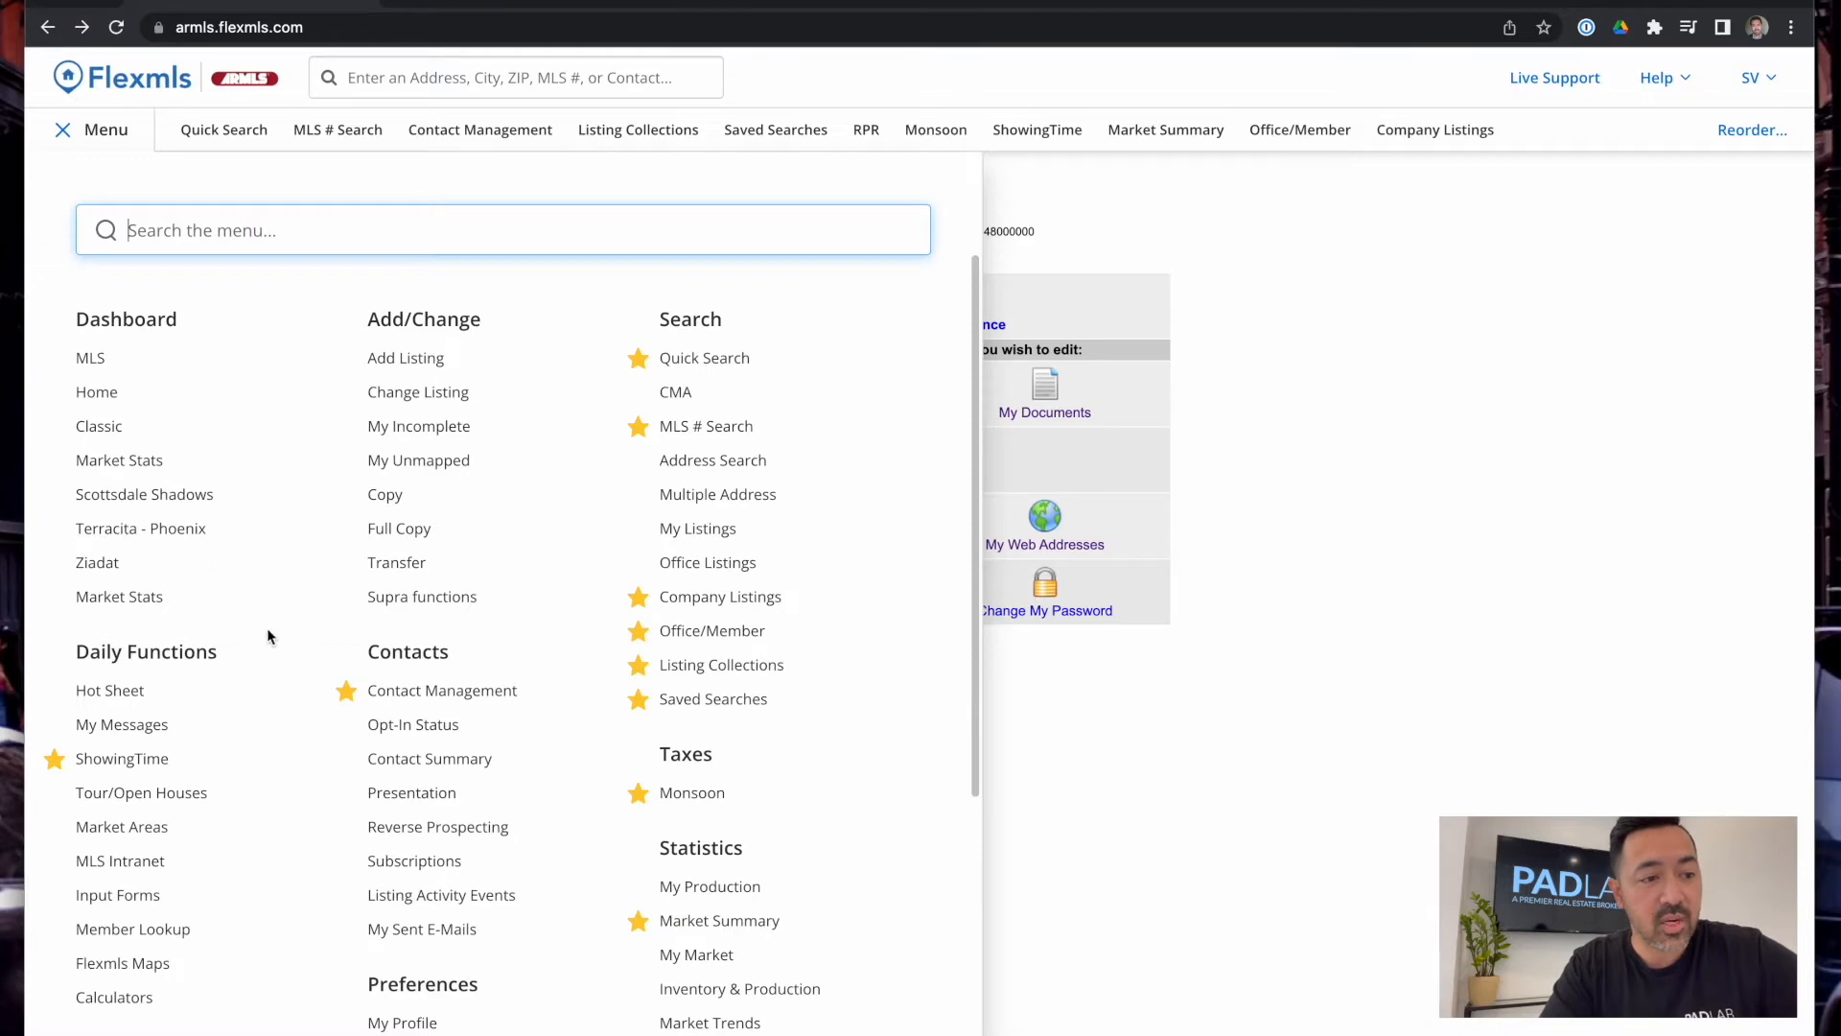
{"action": "scroll", "coordinate": [135, 601], "scroll_direction": "down", "scroll_amount": 4}
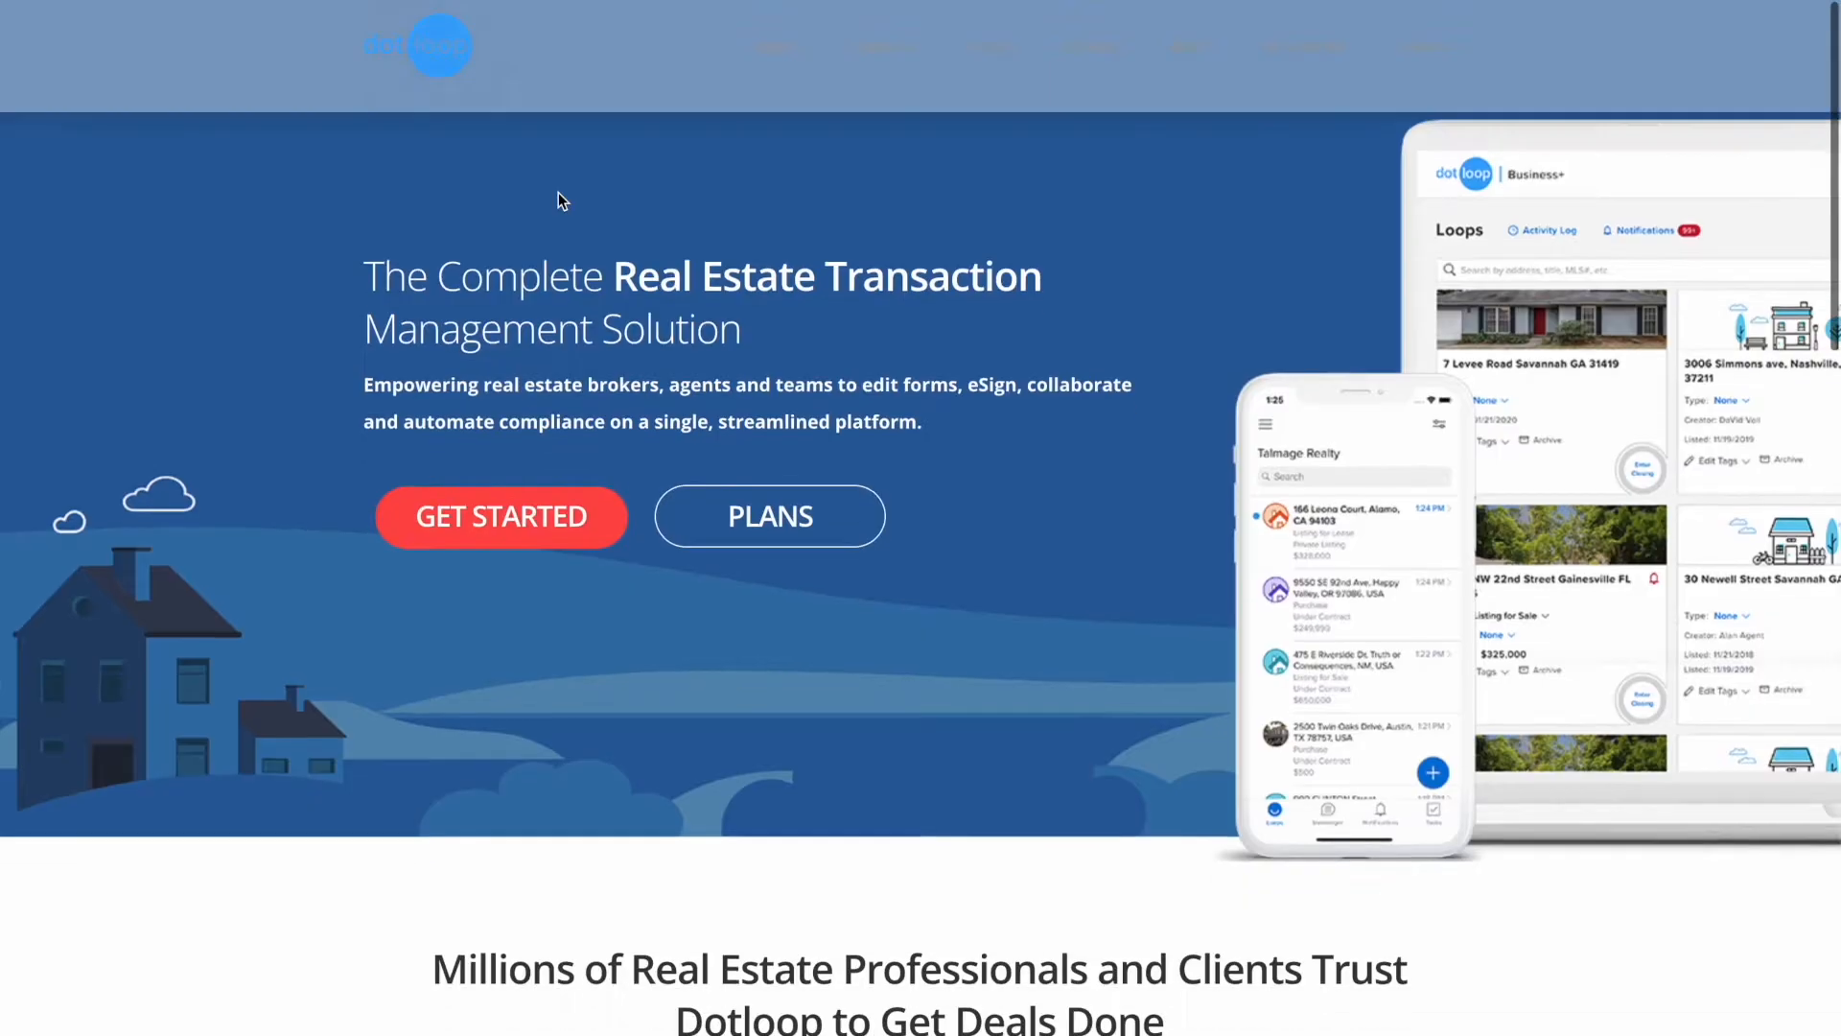
Scroll down the Purchase Contract and place the cursor in the Buyer field
{"action": "scroll", "coordinate": [558, 192], "scroll_direction": "down", "scroll_amount": 3}
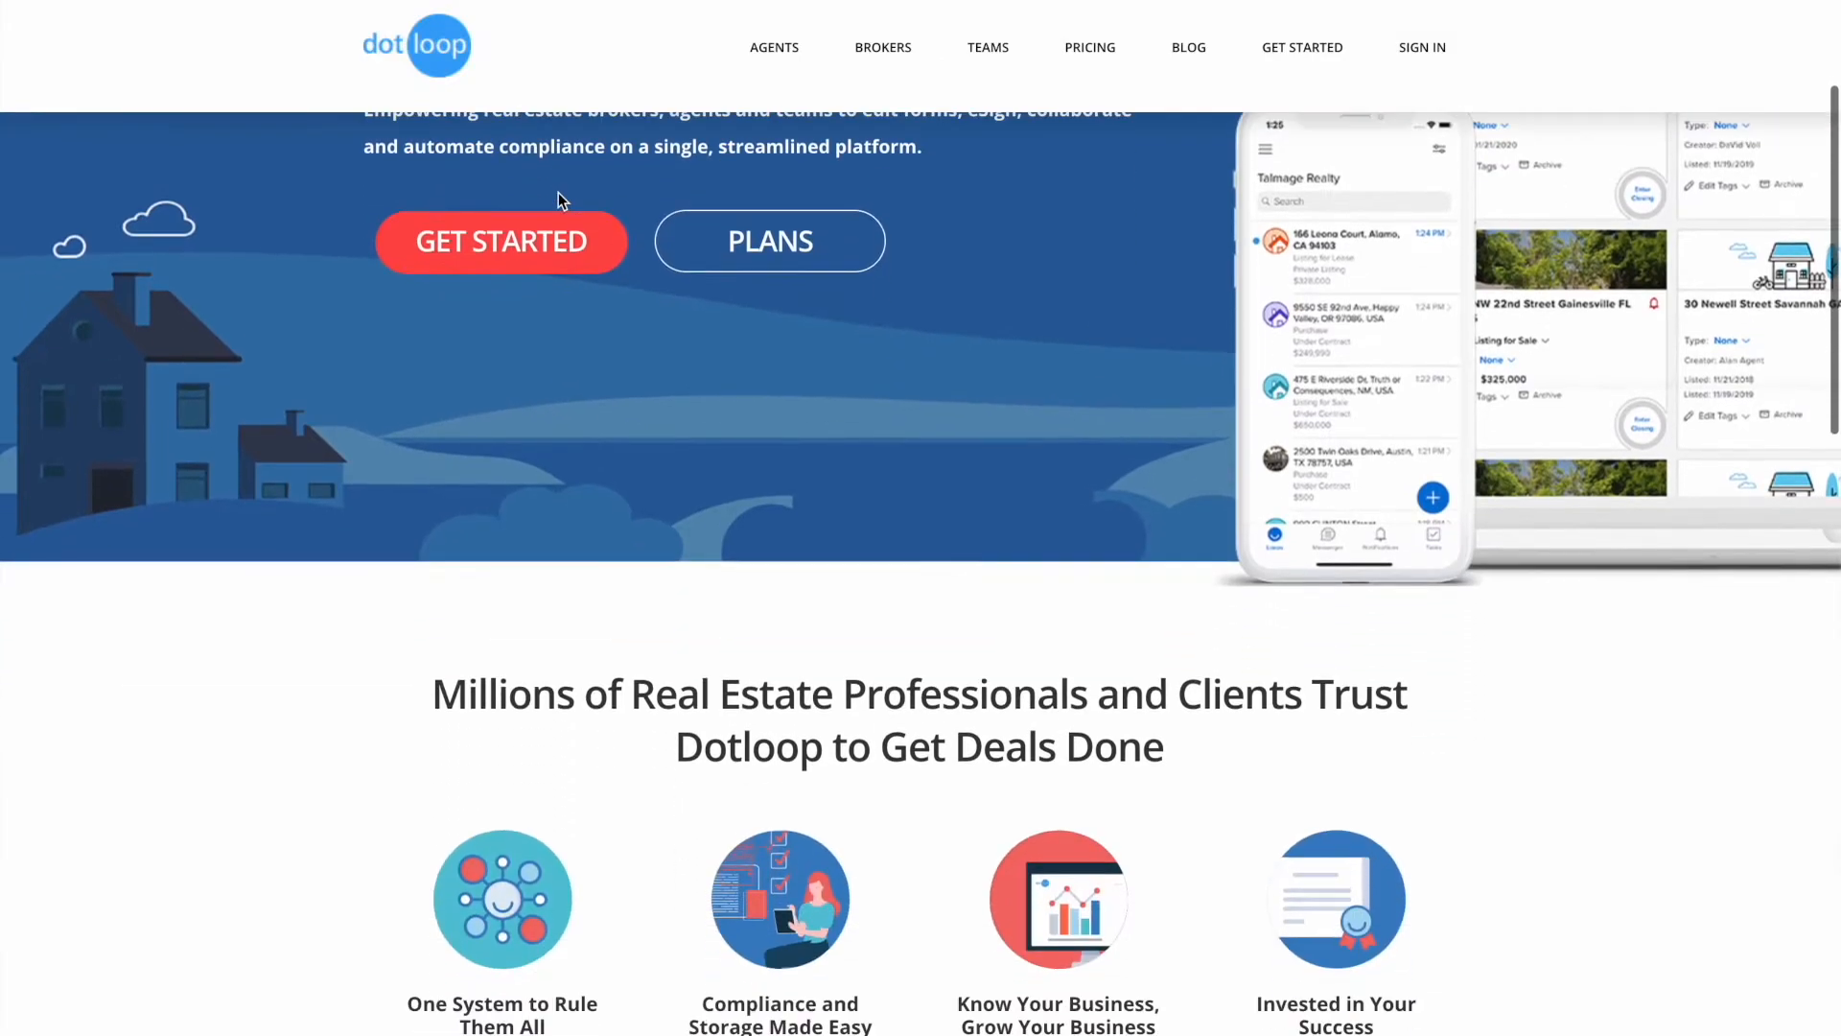
{"action": "scroll", "coordinate": [558, 191], "scroll_direction": "down", "scroll_amount": 1}
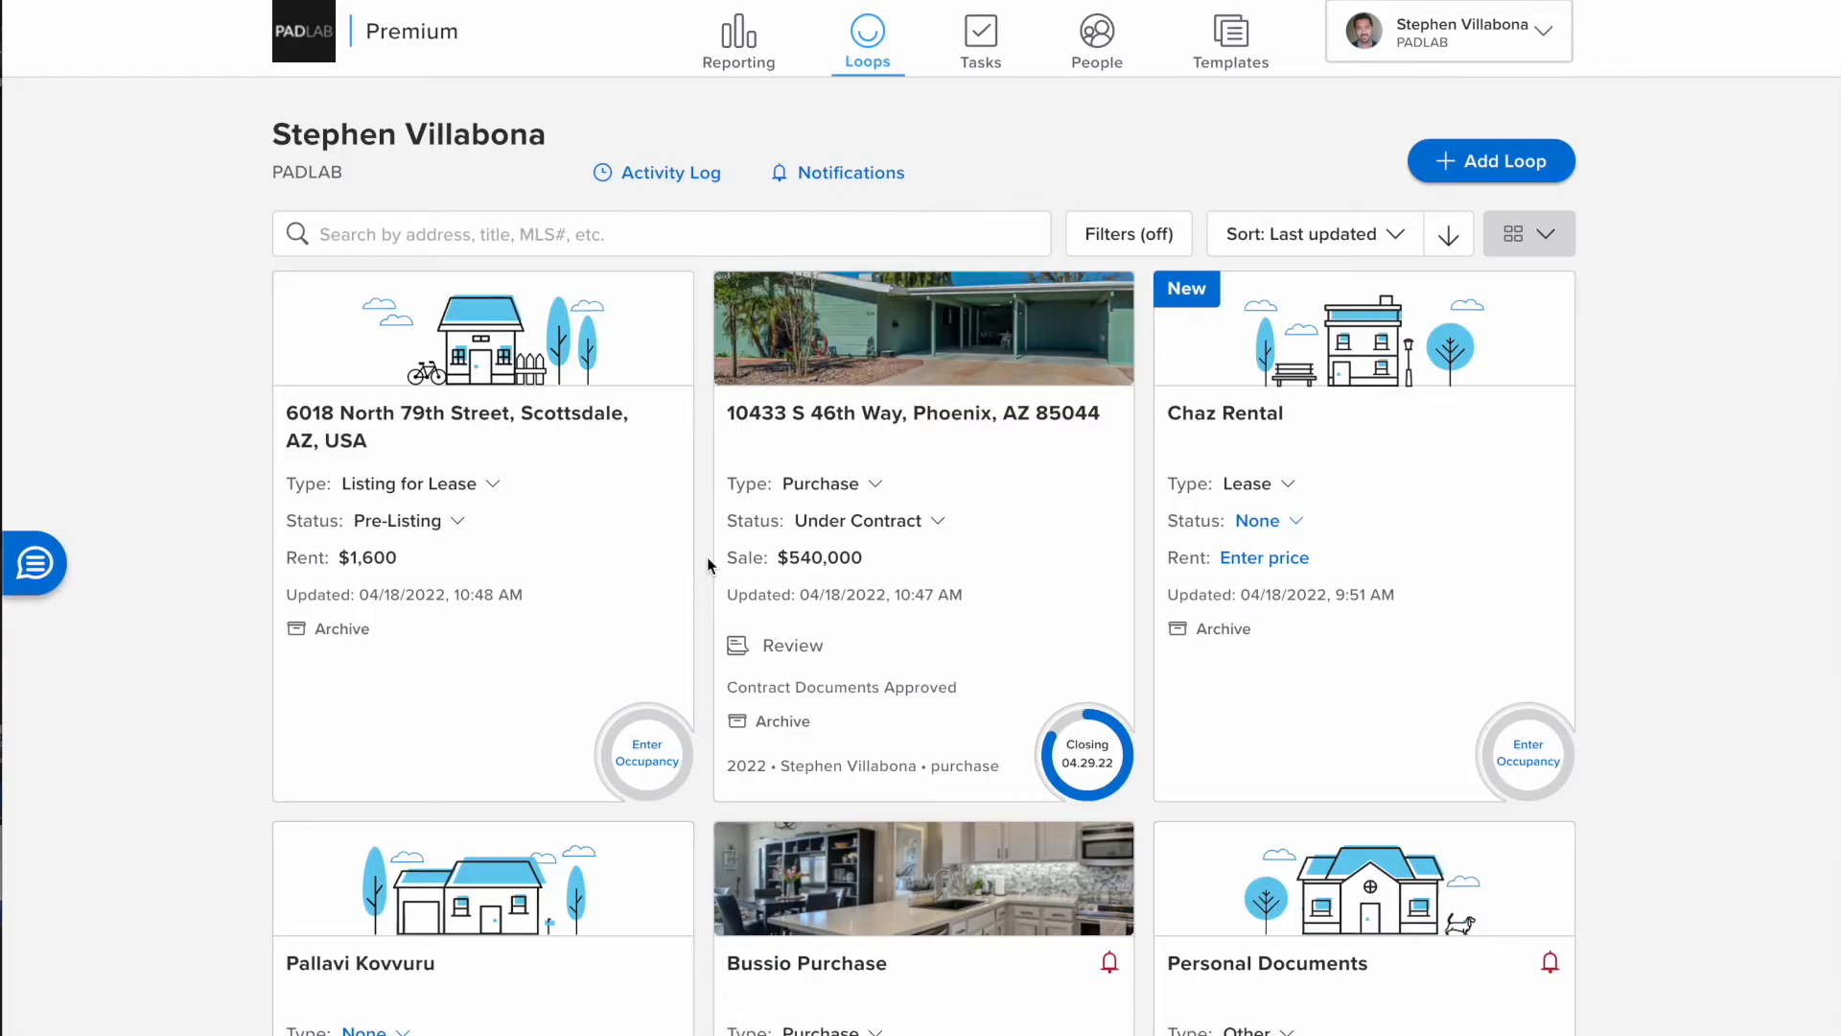
{"action": "scroll", "coordinate": [708, 564], "scroll_direction": "down", "scroll_amount": 4}
{"action": "scroll", "coordinate": [706, 557], "scroll_direction": "down", "scroll_amount": 2}
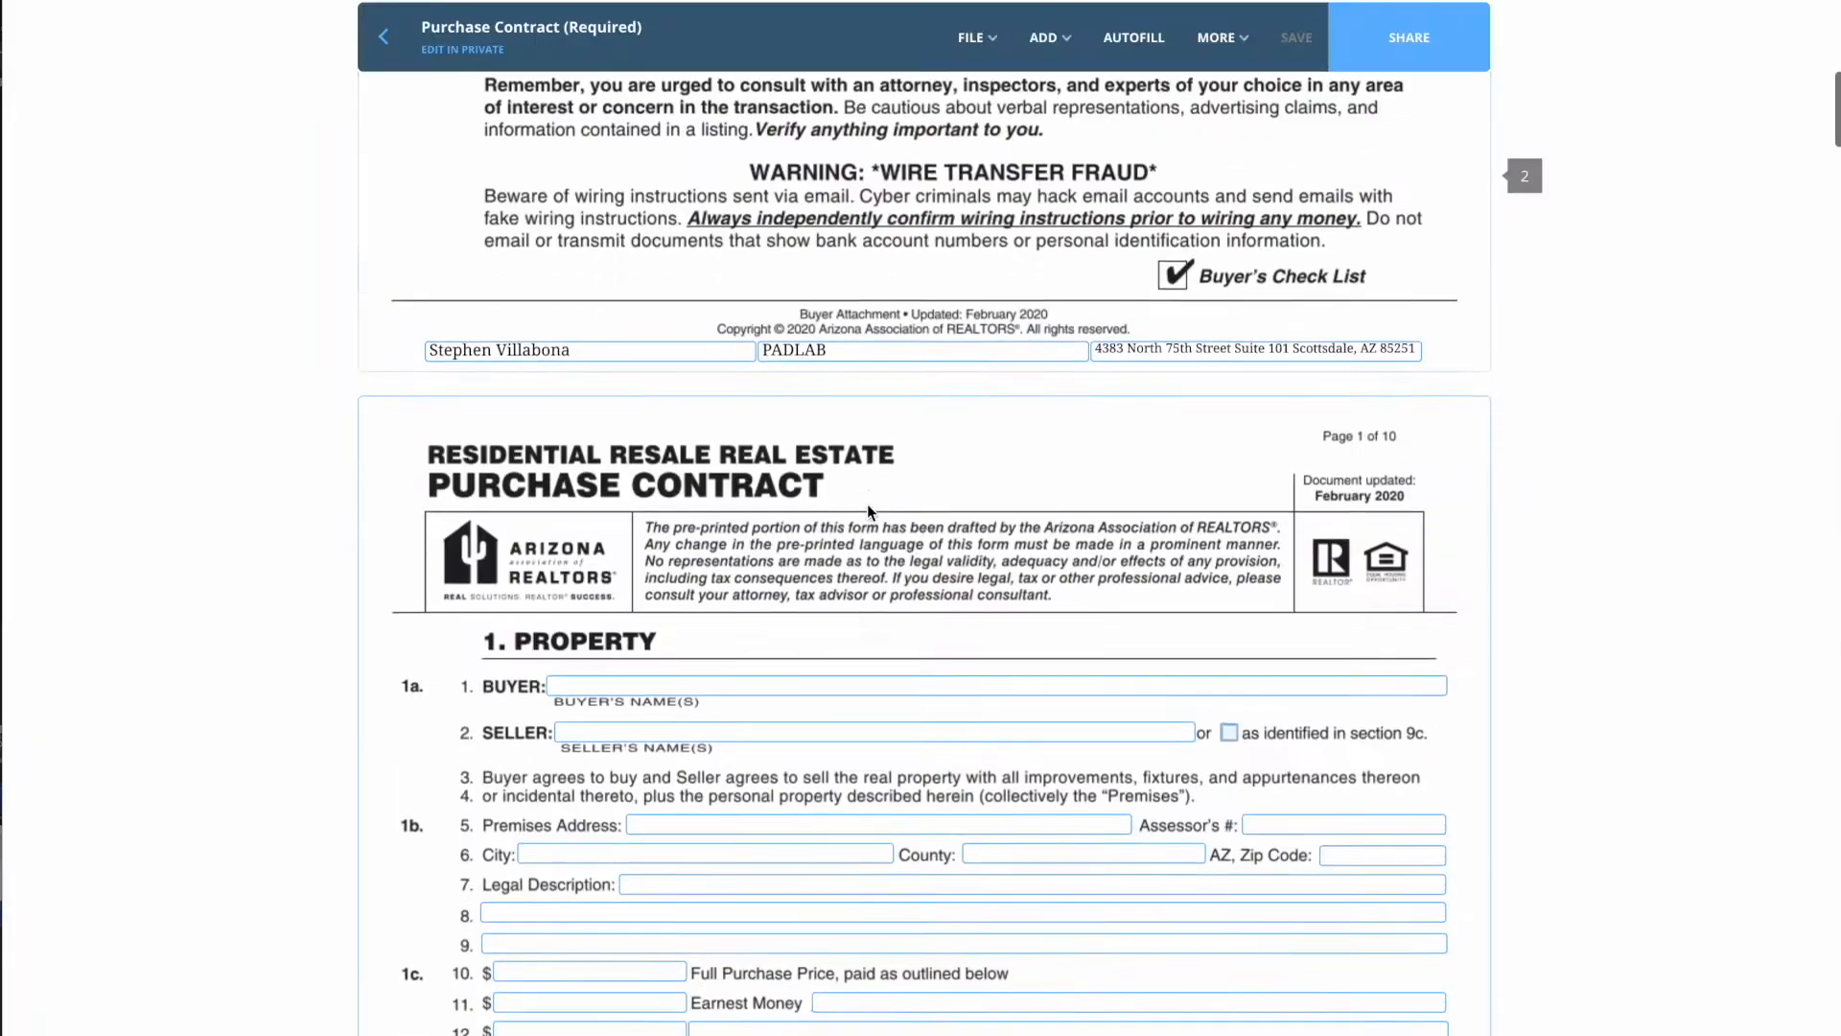
{"action": "scroll", "coordinate": [867, 504], "scroll_direction": "down", "scroll_amount": 3}
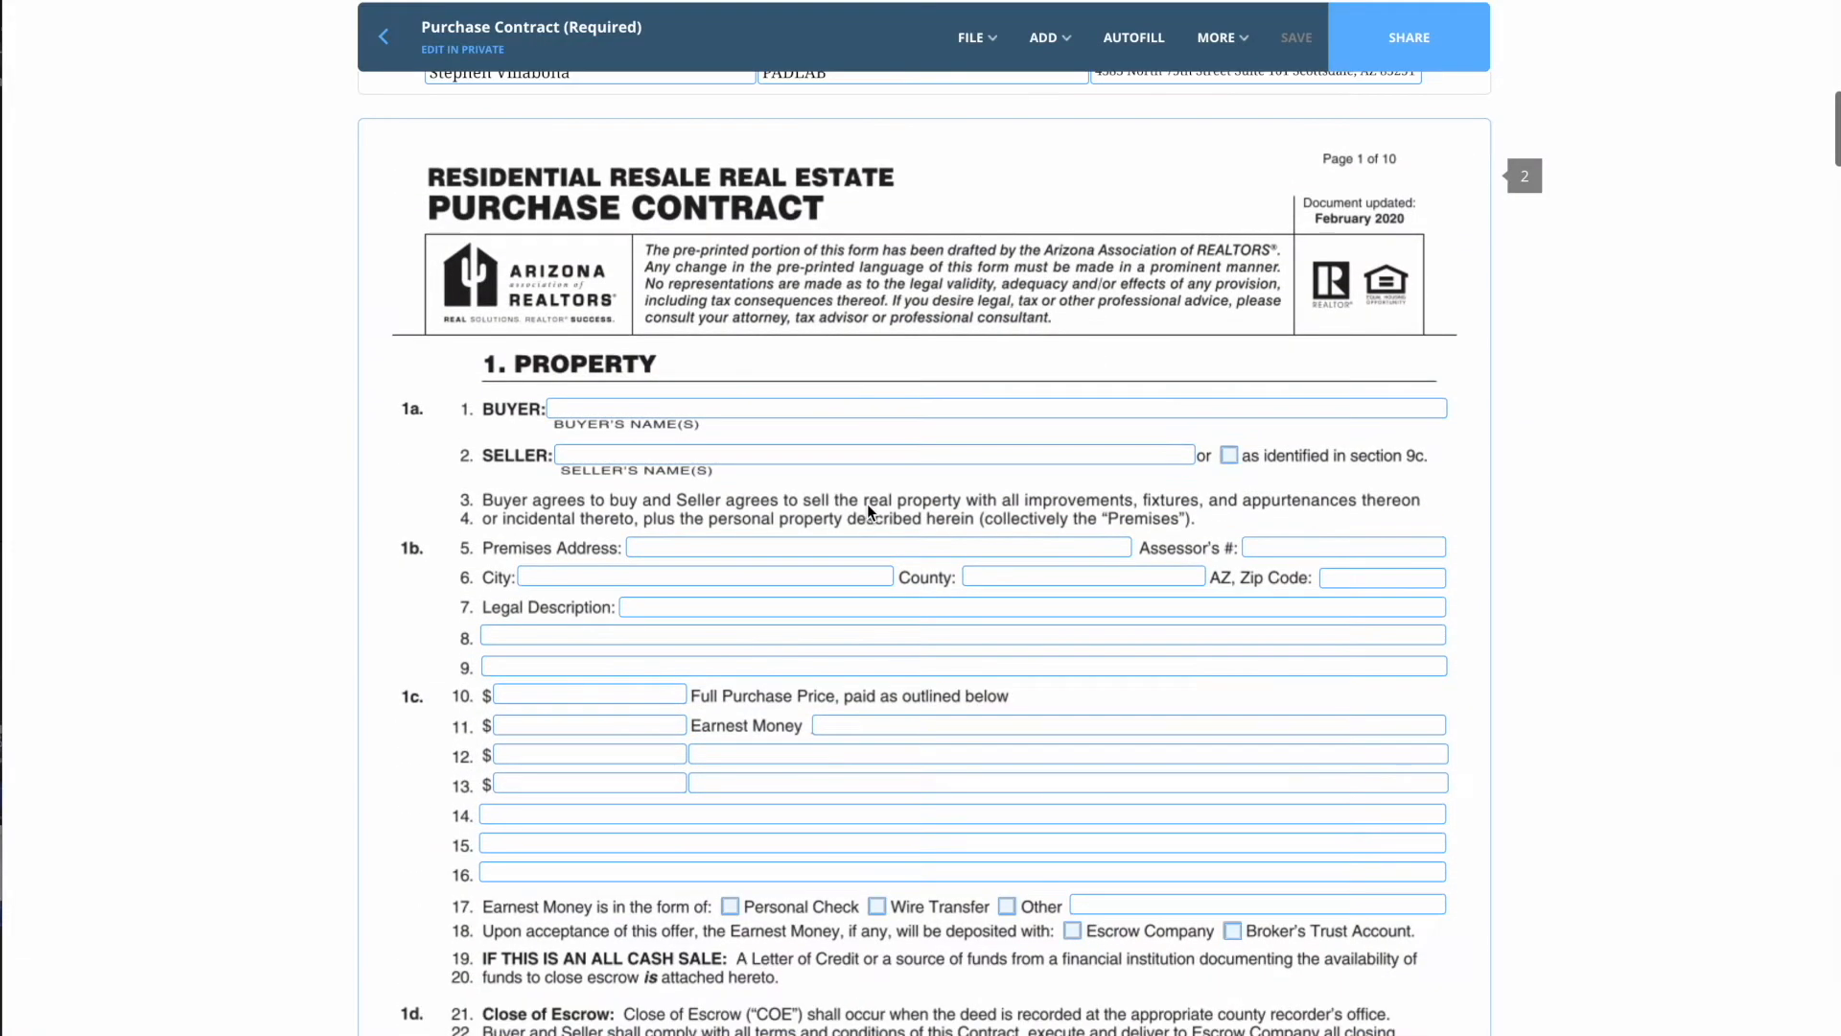
{"action": "left_click", "coordinate": [705, 405]}
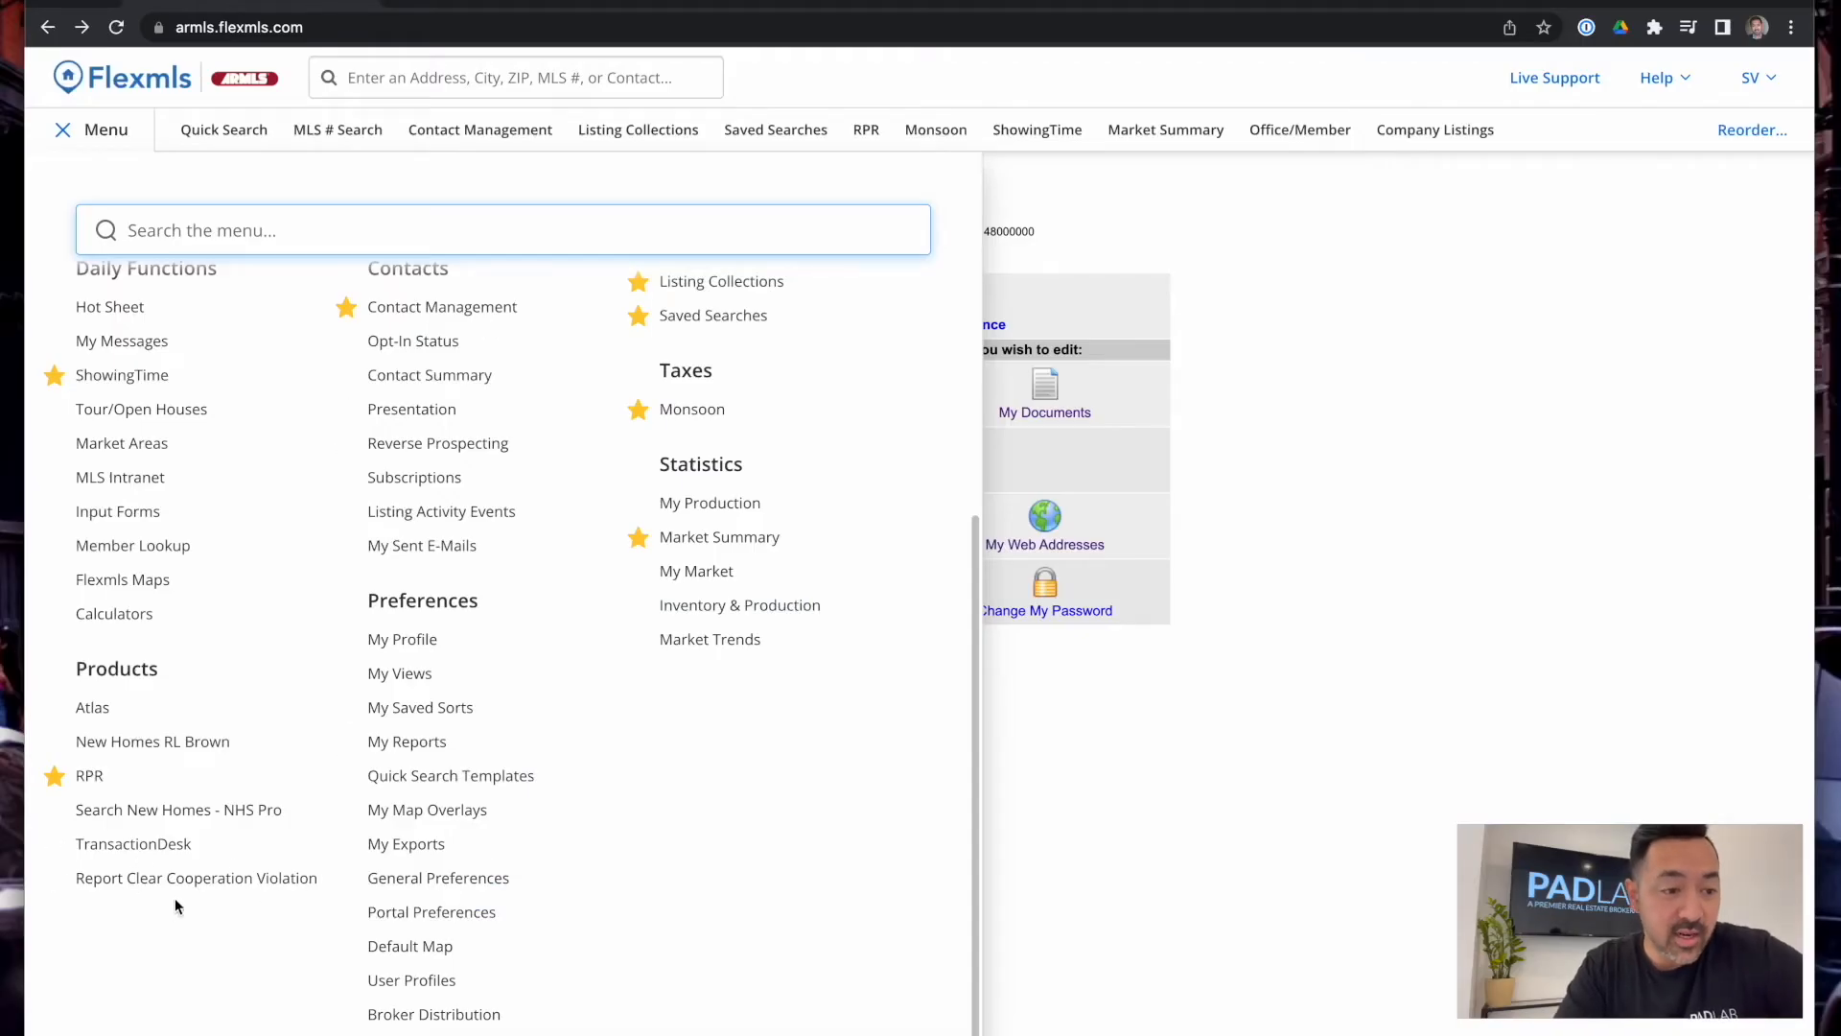
{"action": "scroll", "coordinate": [437, 564], "scroll_direction": "up", "scroll_amount": 5}
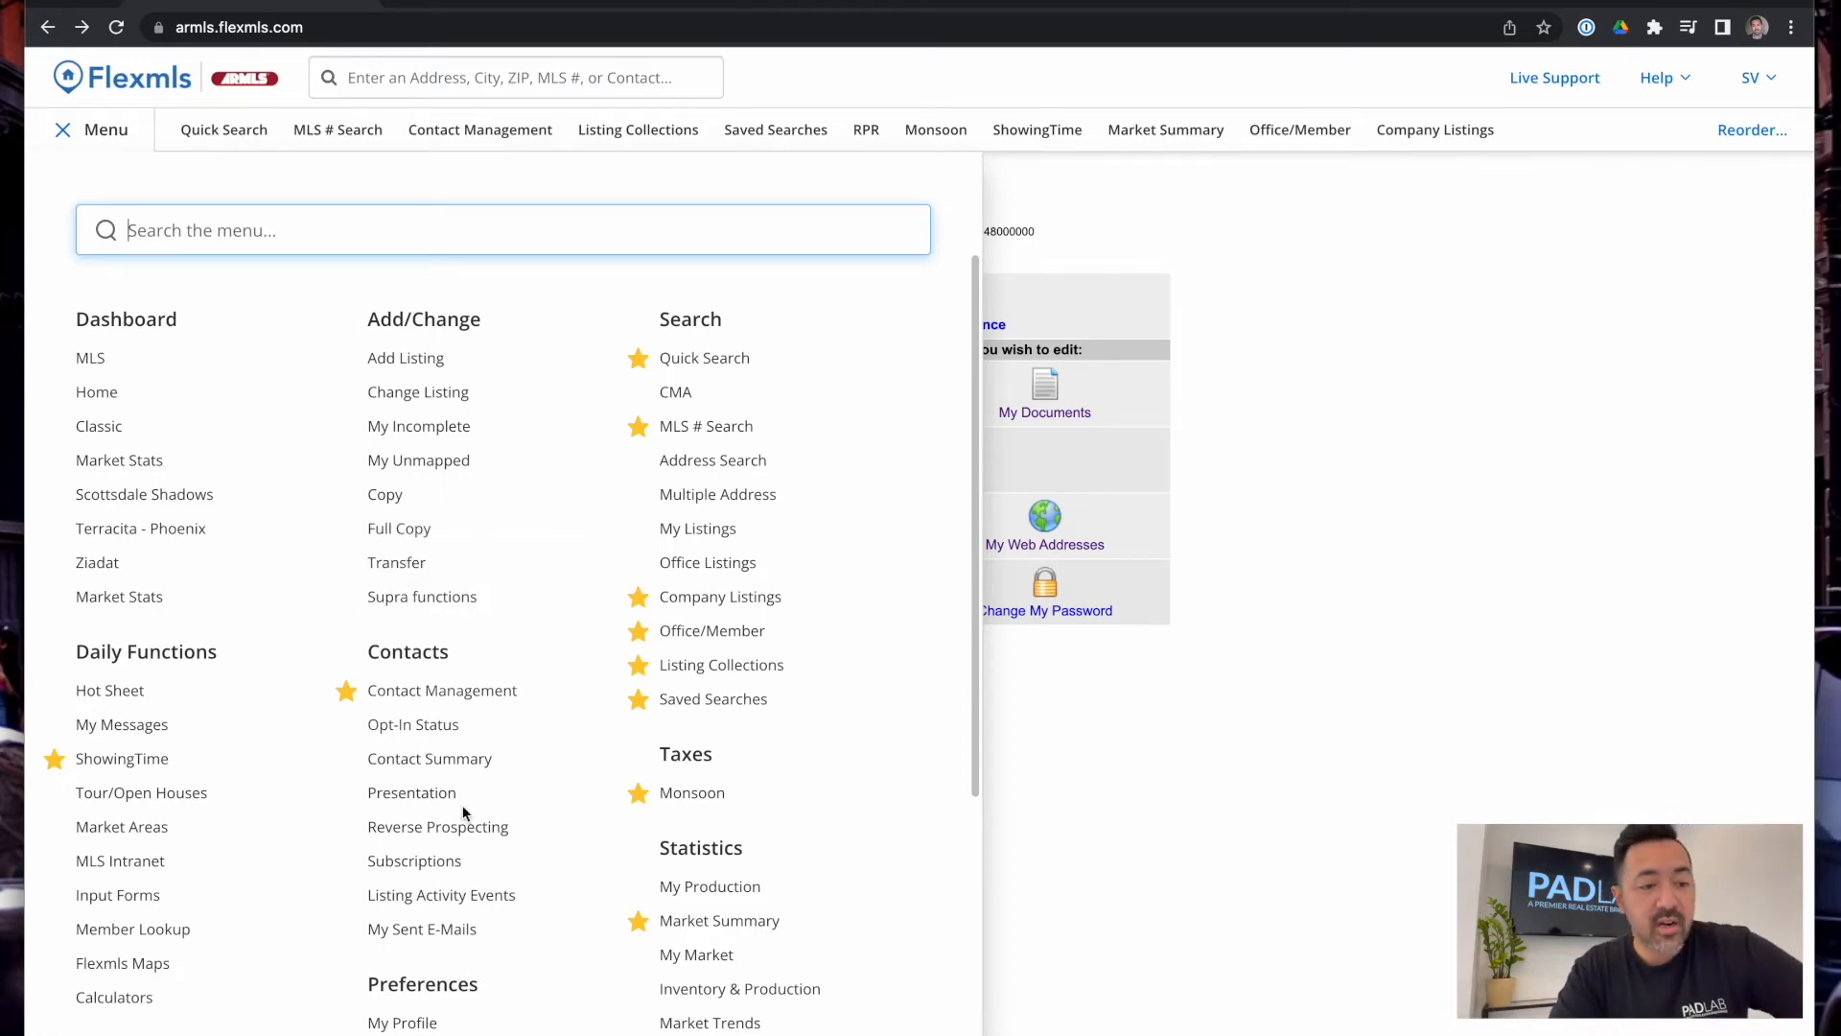
{"action": "scroll", "coordinate": [465, 822], "scroll_direction": "down", "scroll_amount": 3}
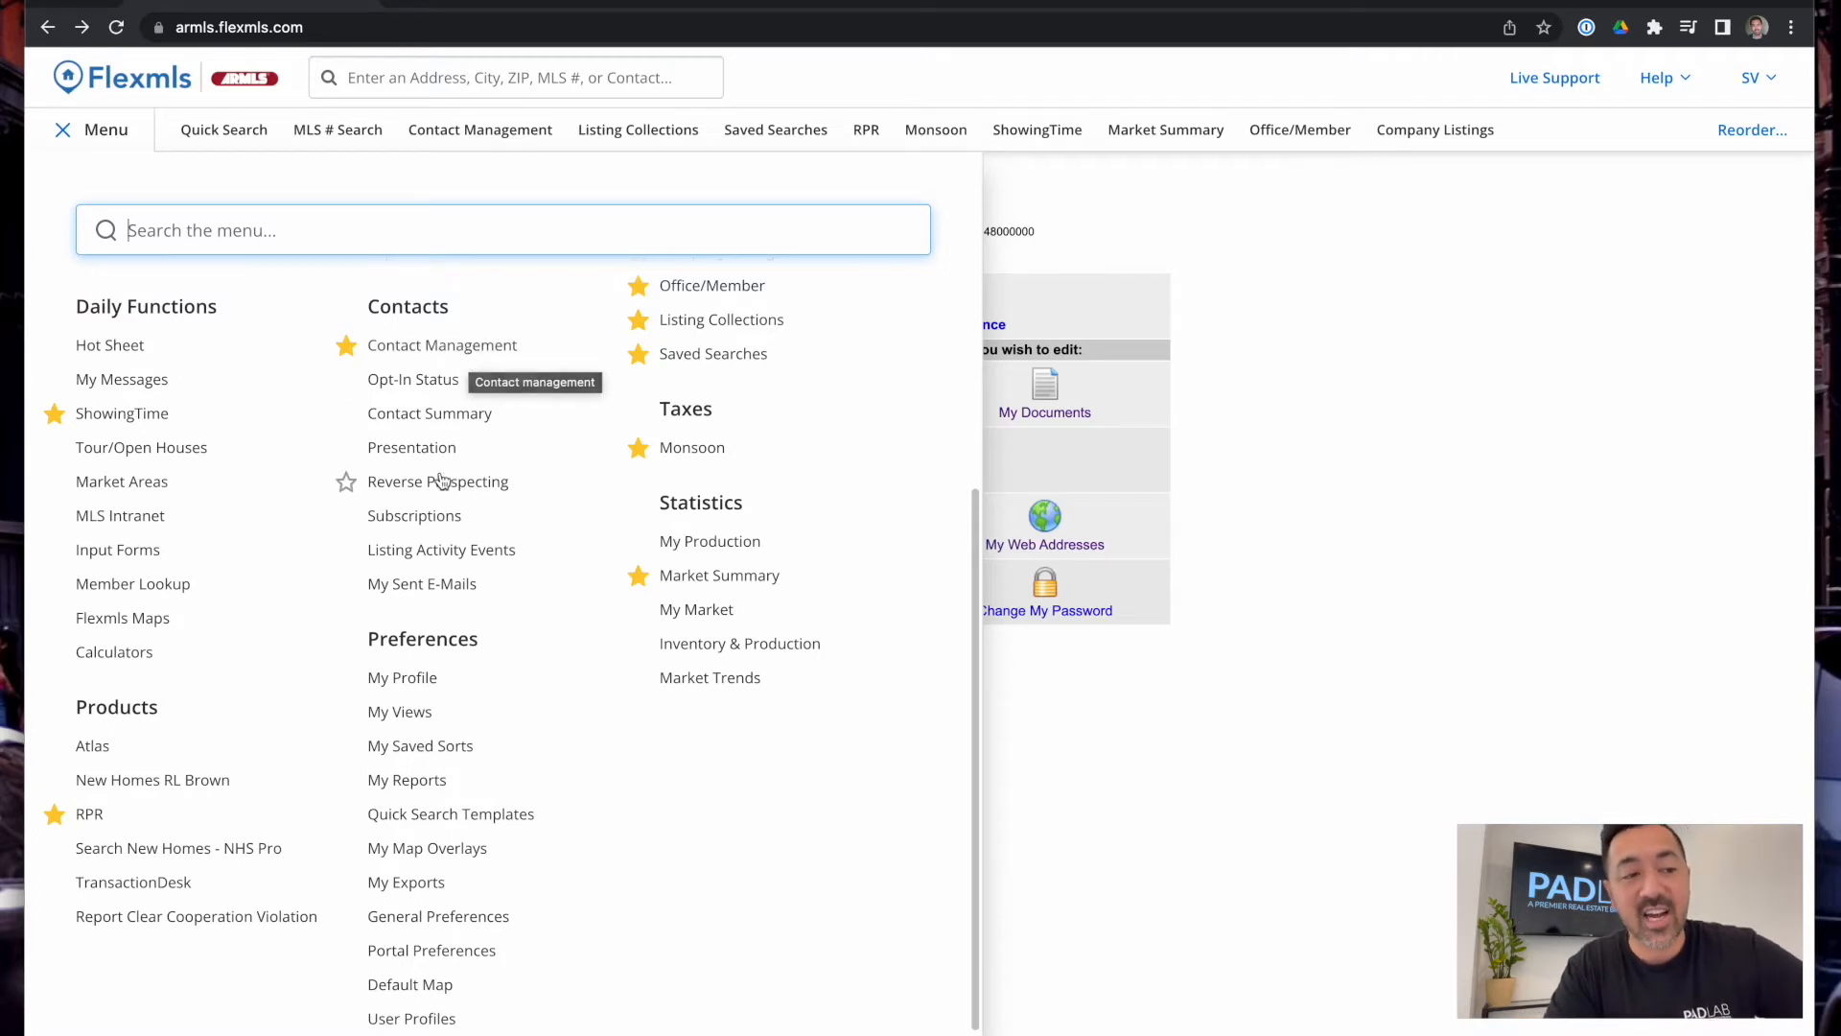
{"action": "scroll", "coordinate": [418, 511], "scroll_direction": "down", "scroll_amount": 1}
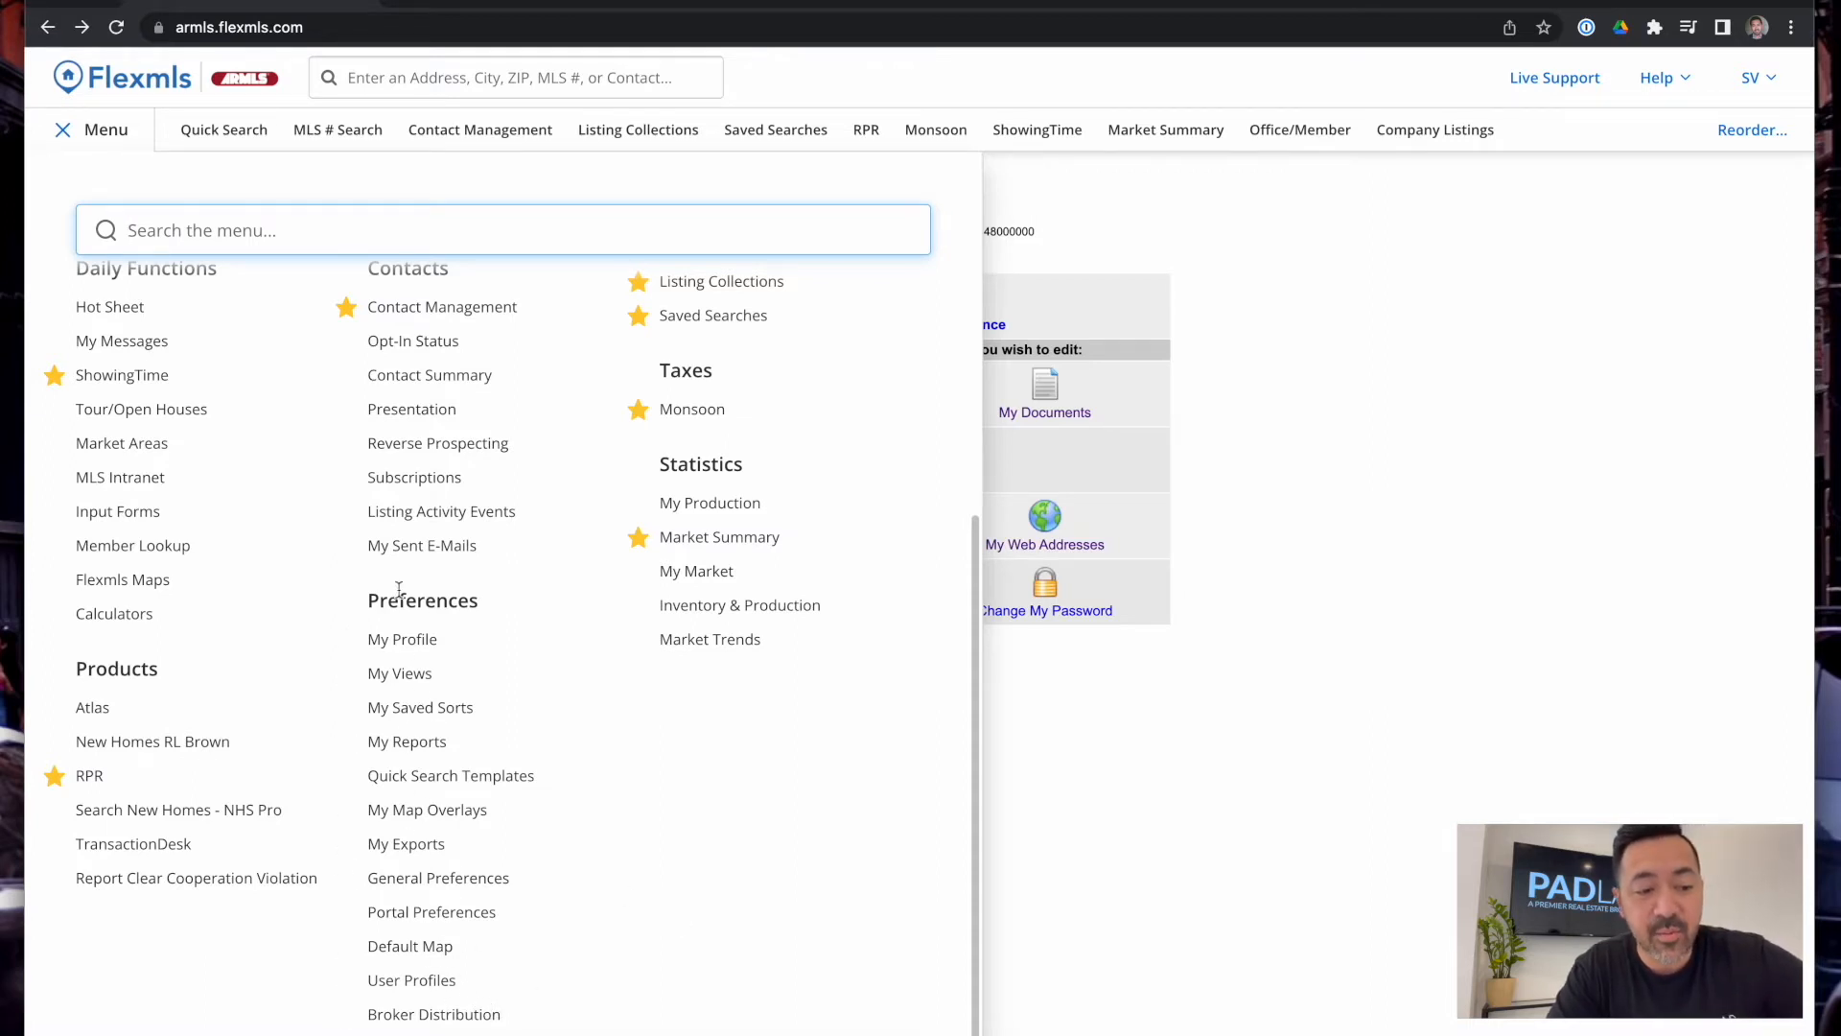
{"action": "scroll", "coordinate": [717, 767], "scroll_direction": "up", "scroll_amount": 5}
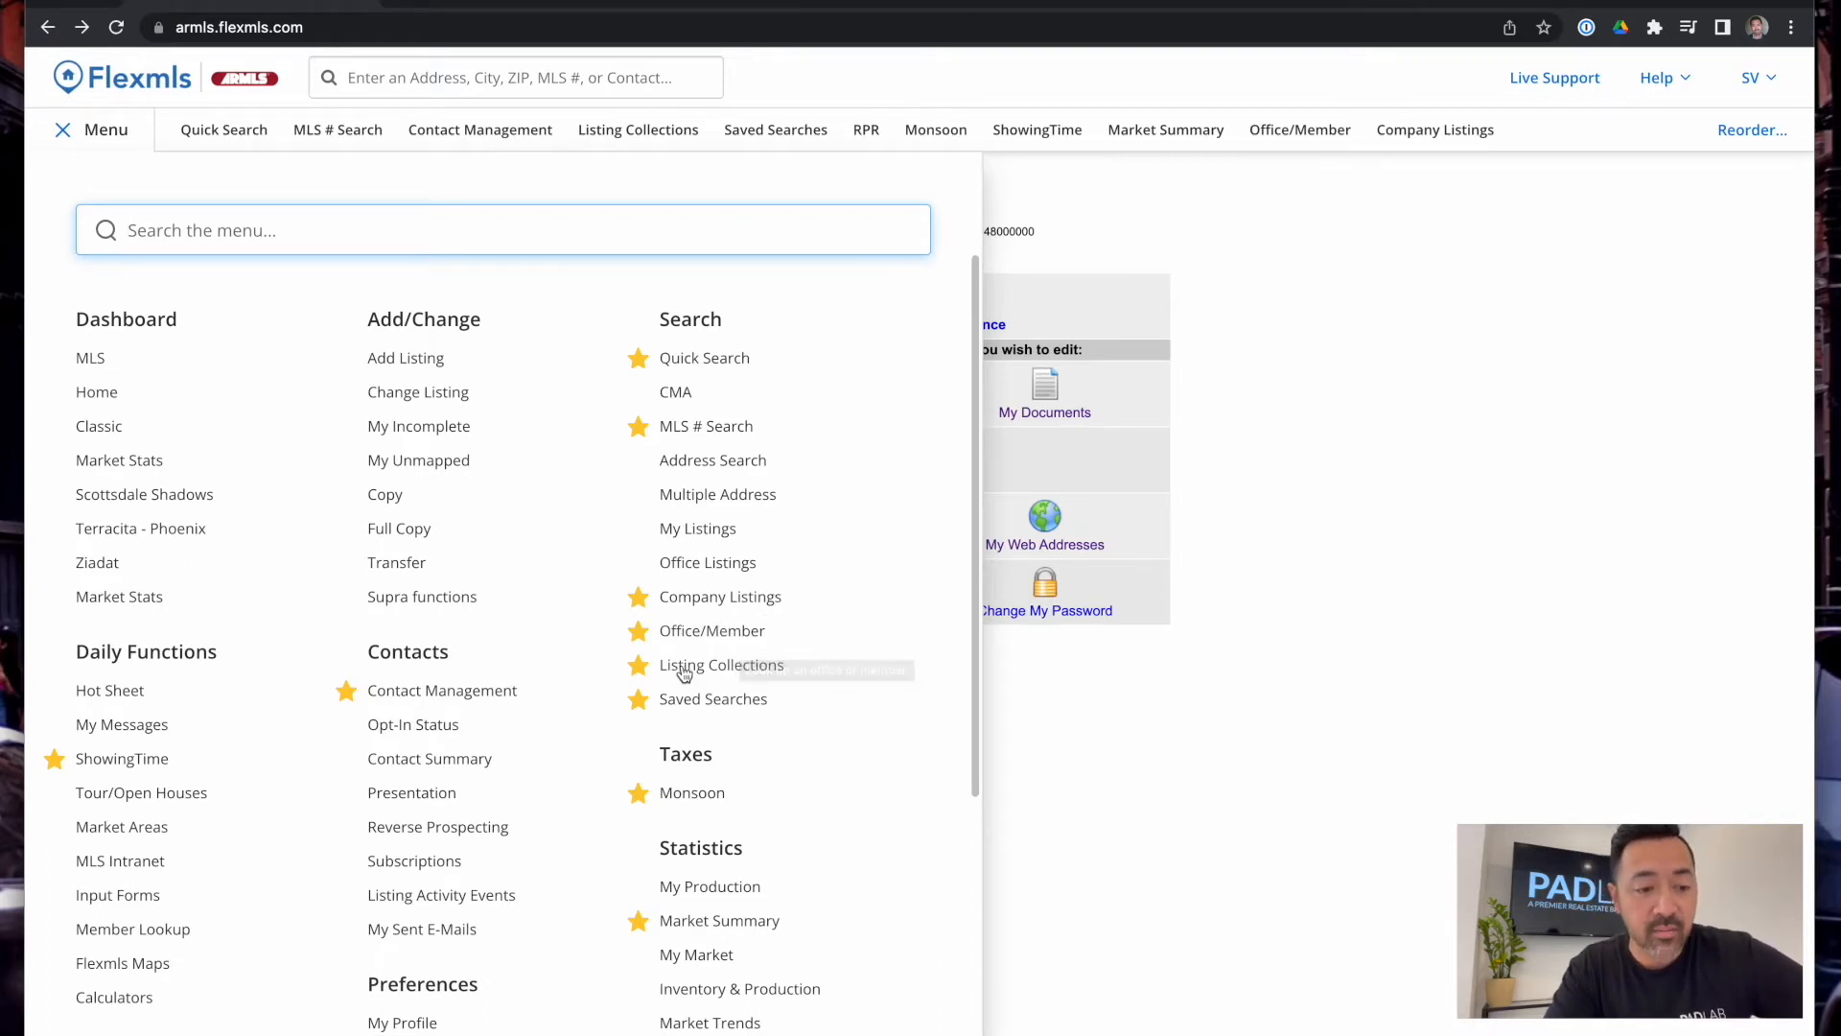
{"action": "scroll", "coordinate": [686, 701], "scroll_direction": "down", "scroll_amount": 1}
{"action": "scroll", "coordinate": [686, 701], "scroll_direction": "down", "scroll_amount": 2}
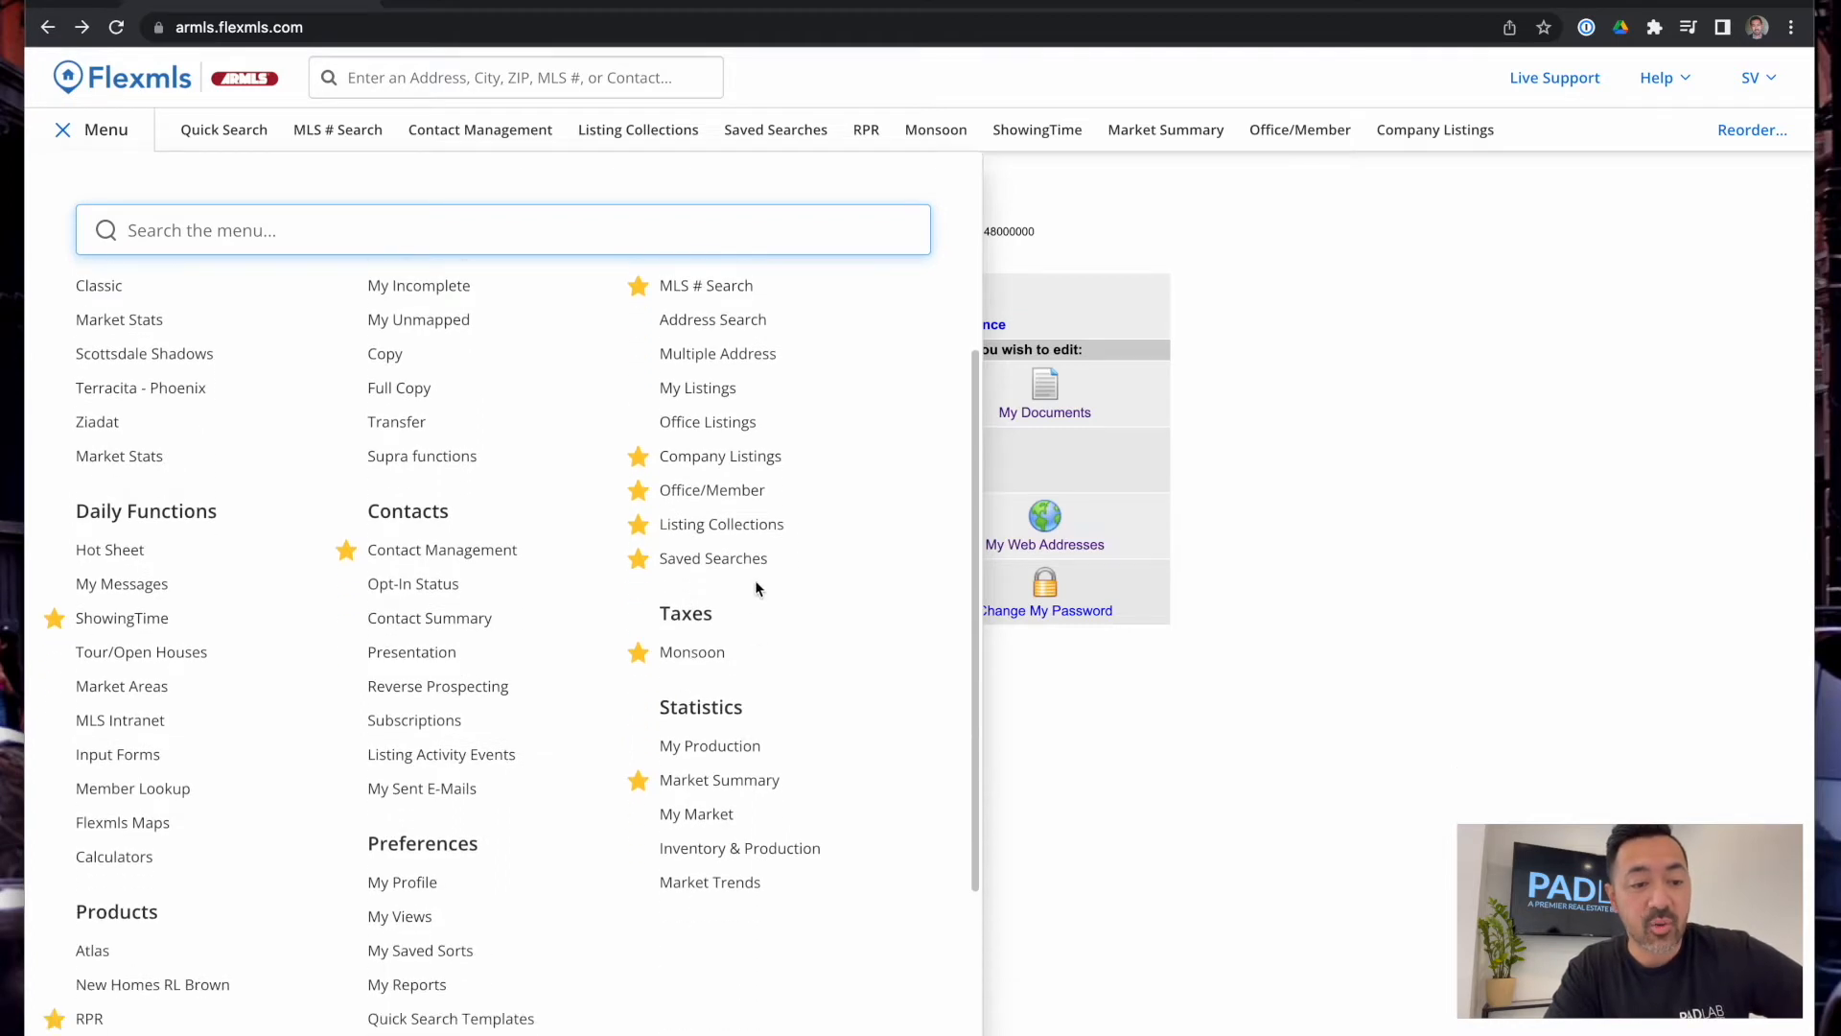
{"action": "scroll", "coordinate": [760, 566], "scroll_direction": "up", "scroll_amount": 1}
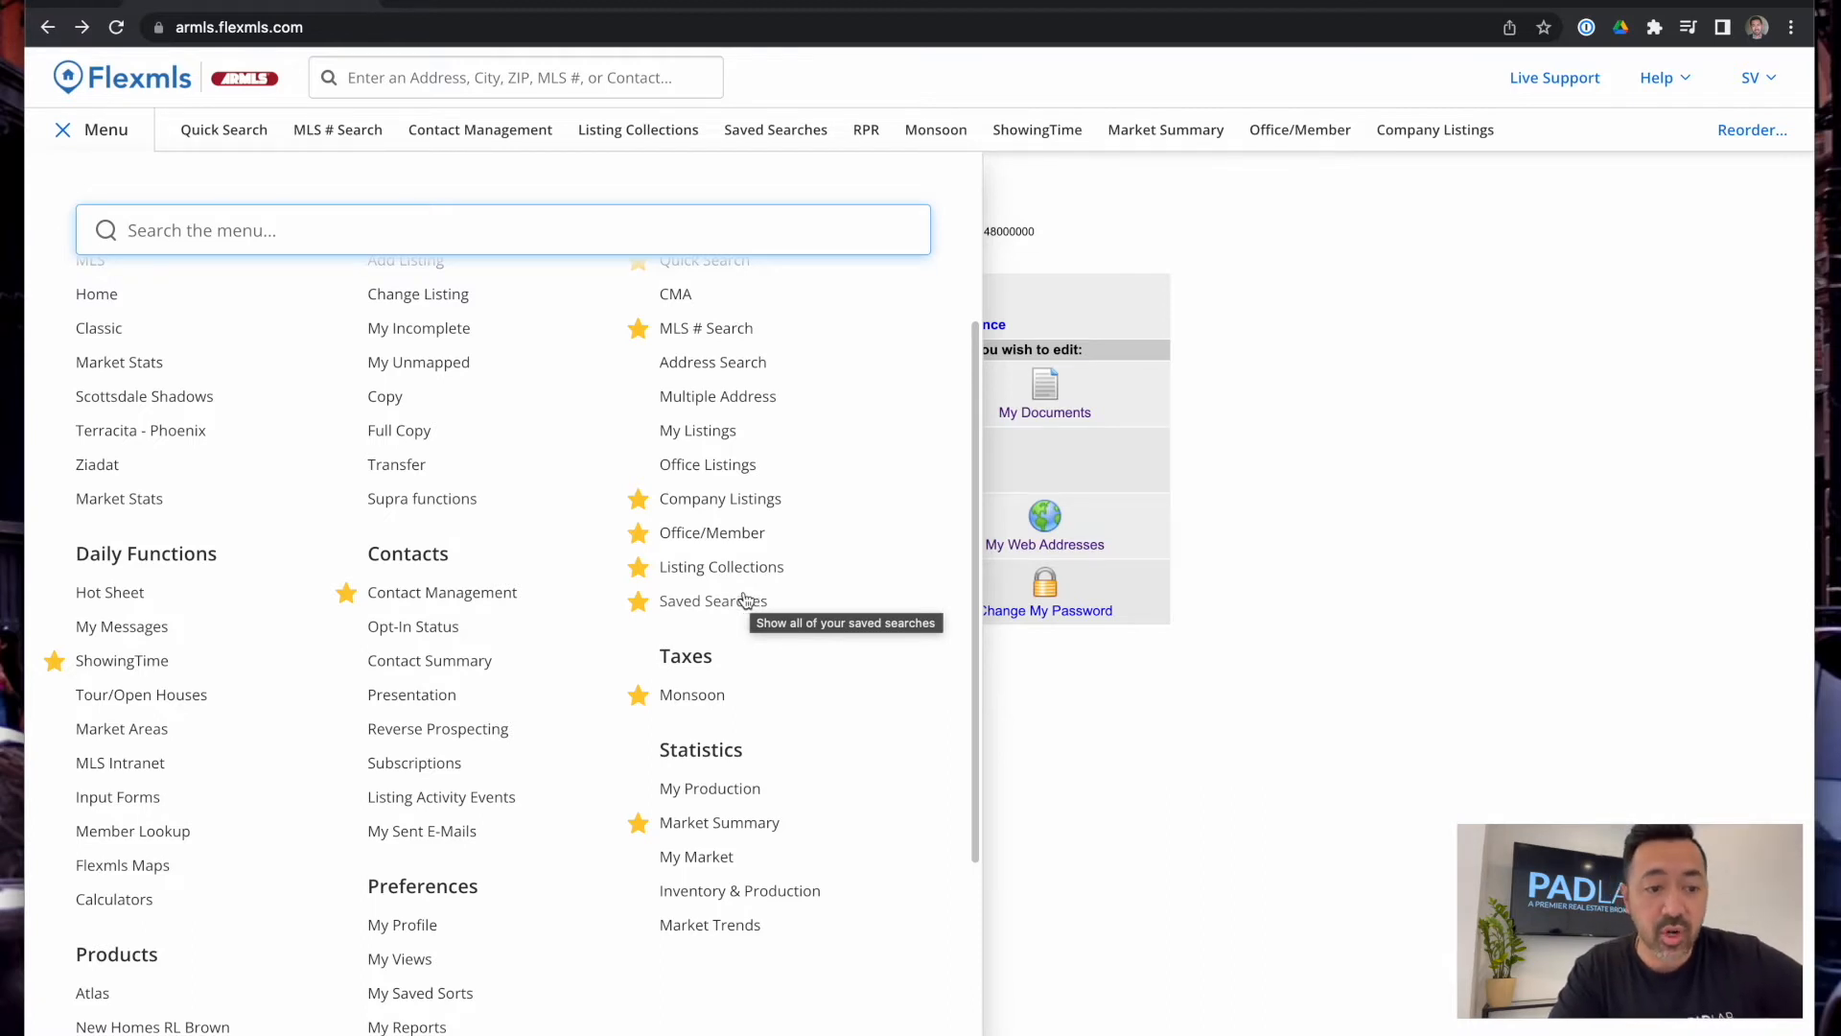
{"action": "scroll", "coordinate": [721, 705], "scroll_direction": "down", "scroll_amount": 3}
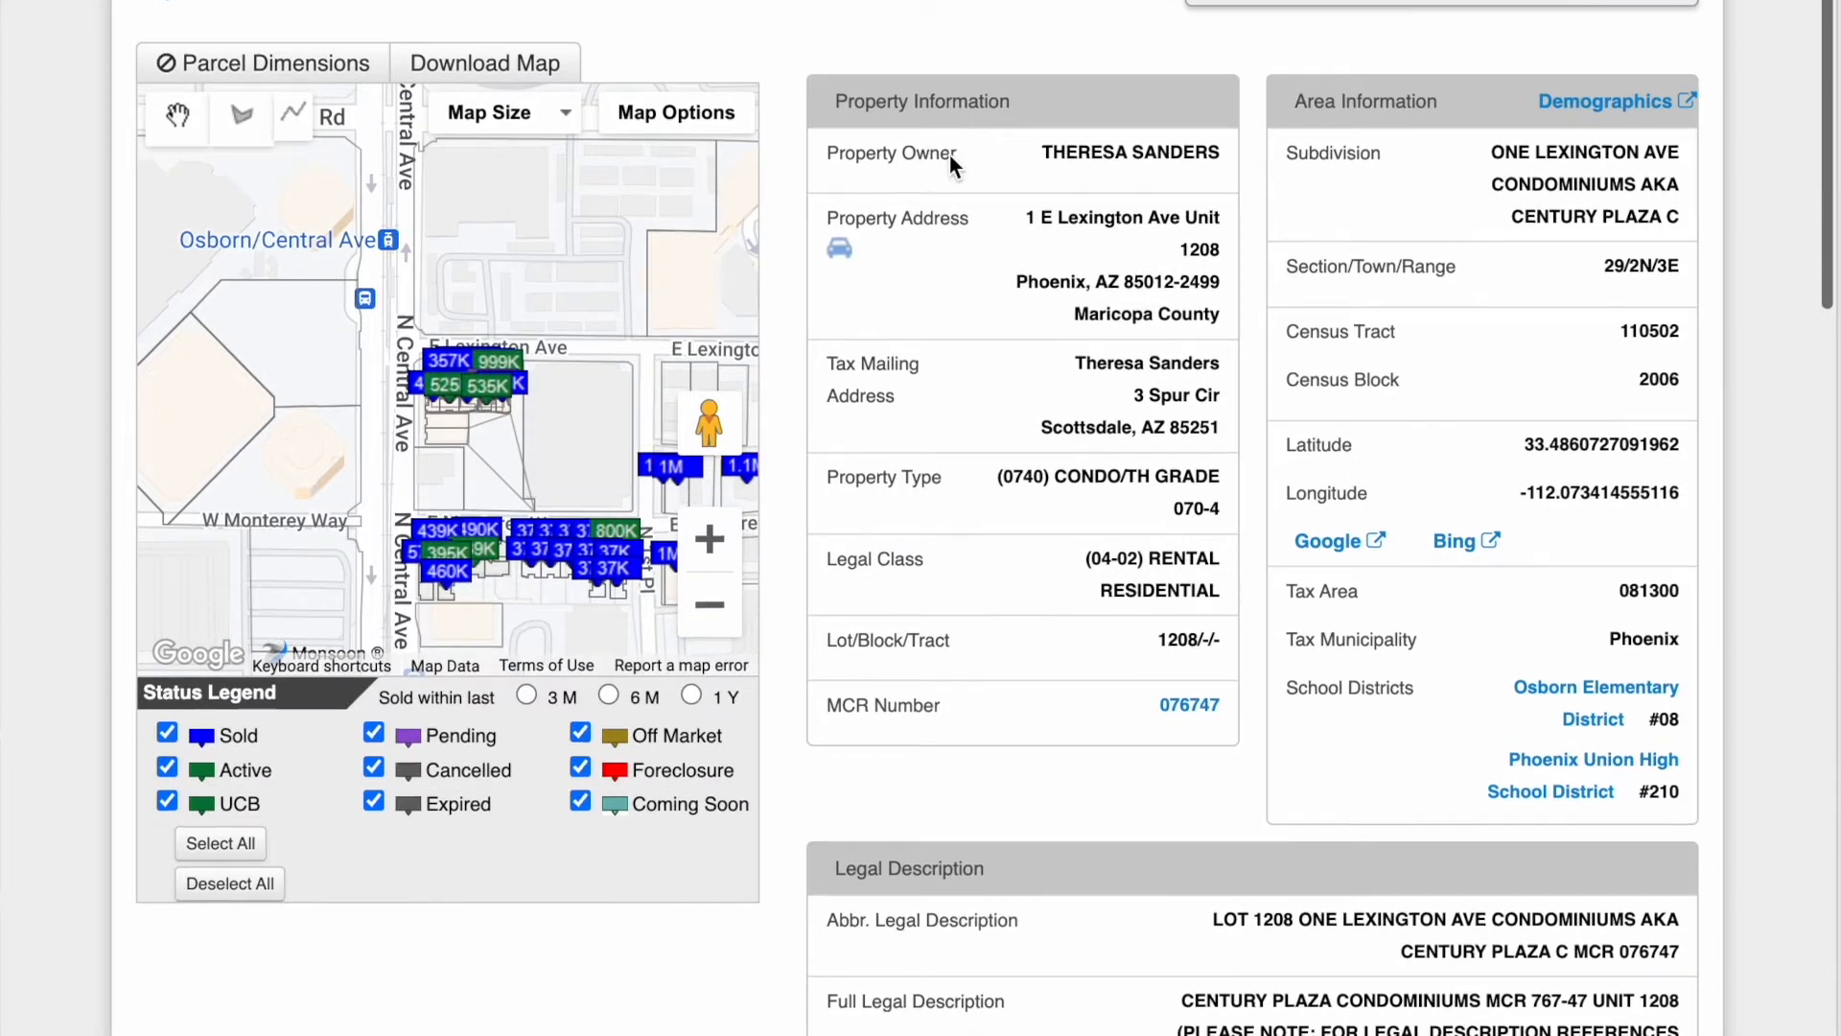
Scroll the condo's tax record past Deed History to the 2019–2023 tax assessment history
{"action": "scroll", "coordinate": [949, 155], "scroll_direction": "down", "scroll_amount": 4}
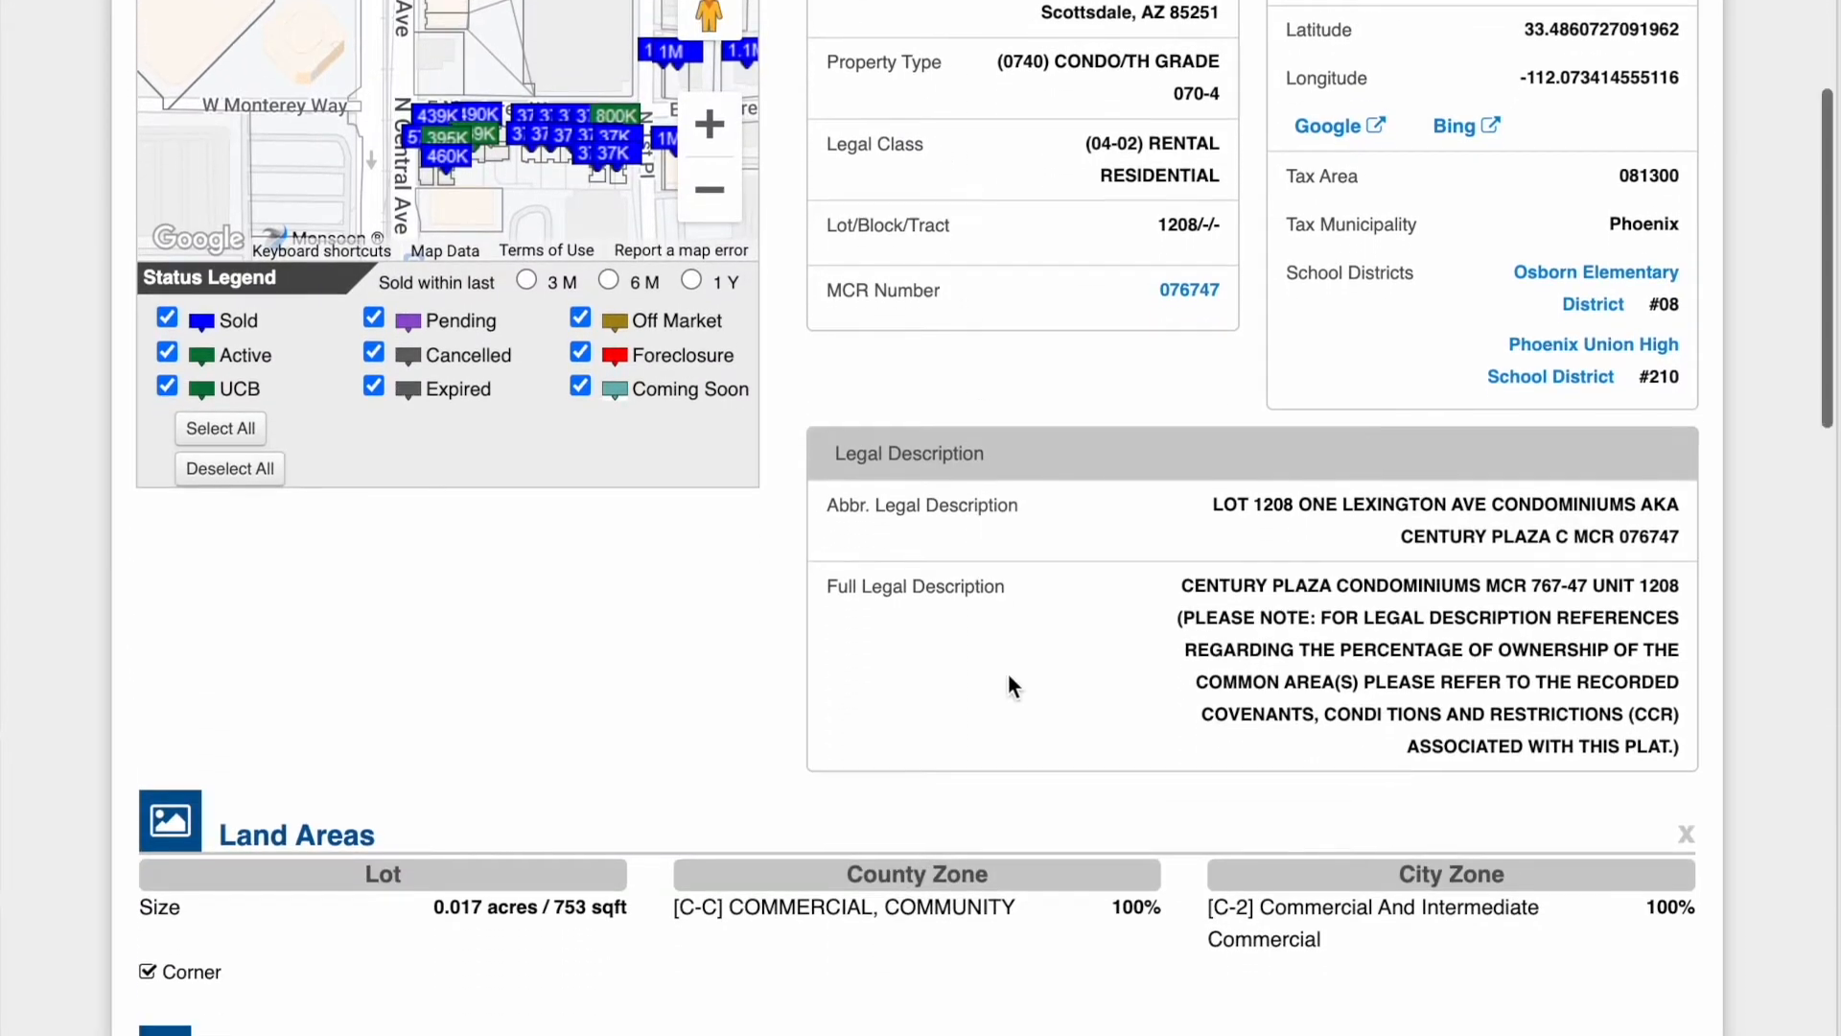
{"action": "scroll", "coordinate": [1009, 676], "scroll_direction": "down", "scroll_amount": 10}
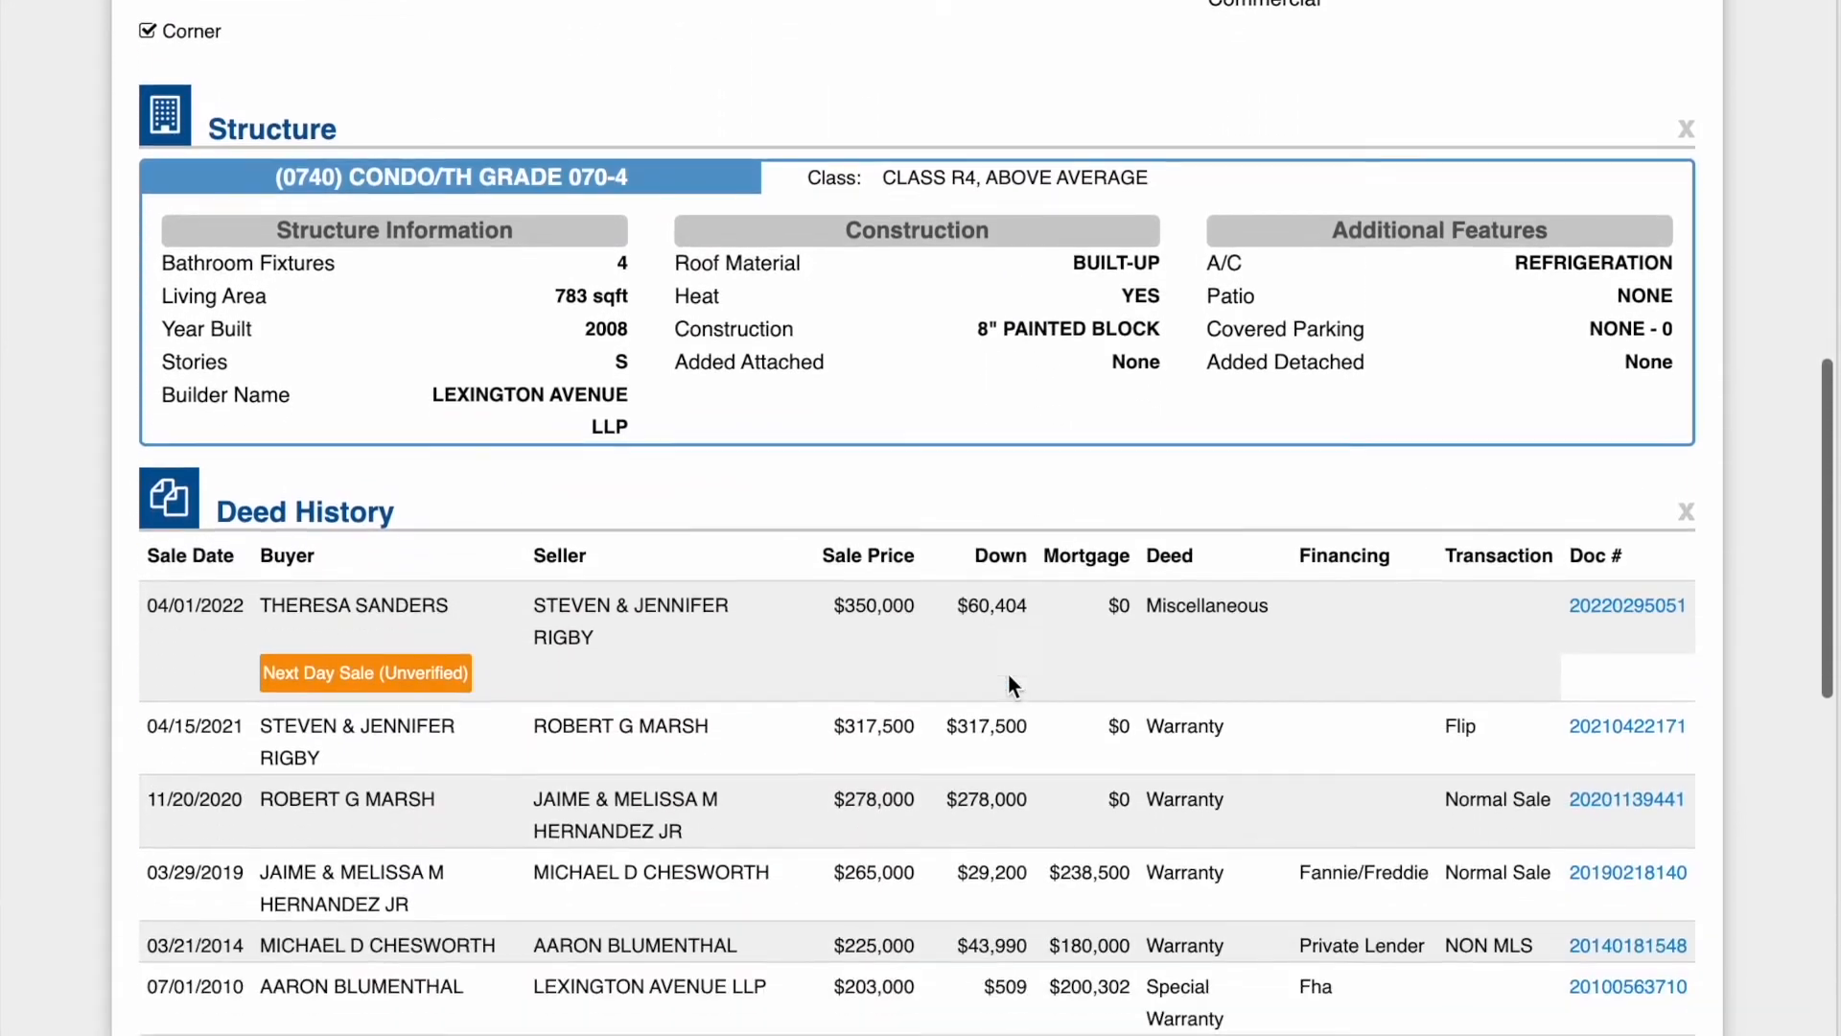
{"action": "scroll", "coordinate": [1009, 676], "scroll_direction": "down", "scroll_amount": 6}
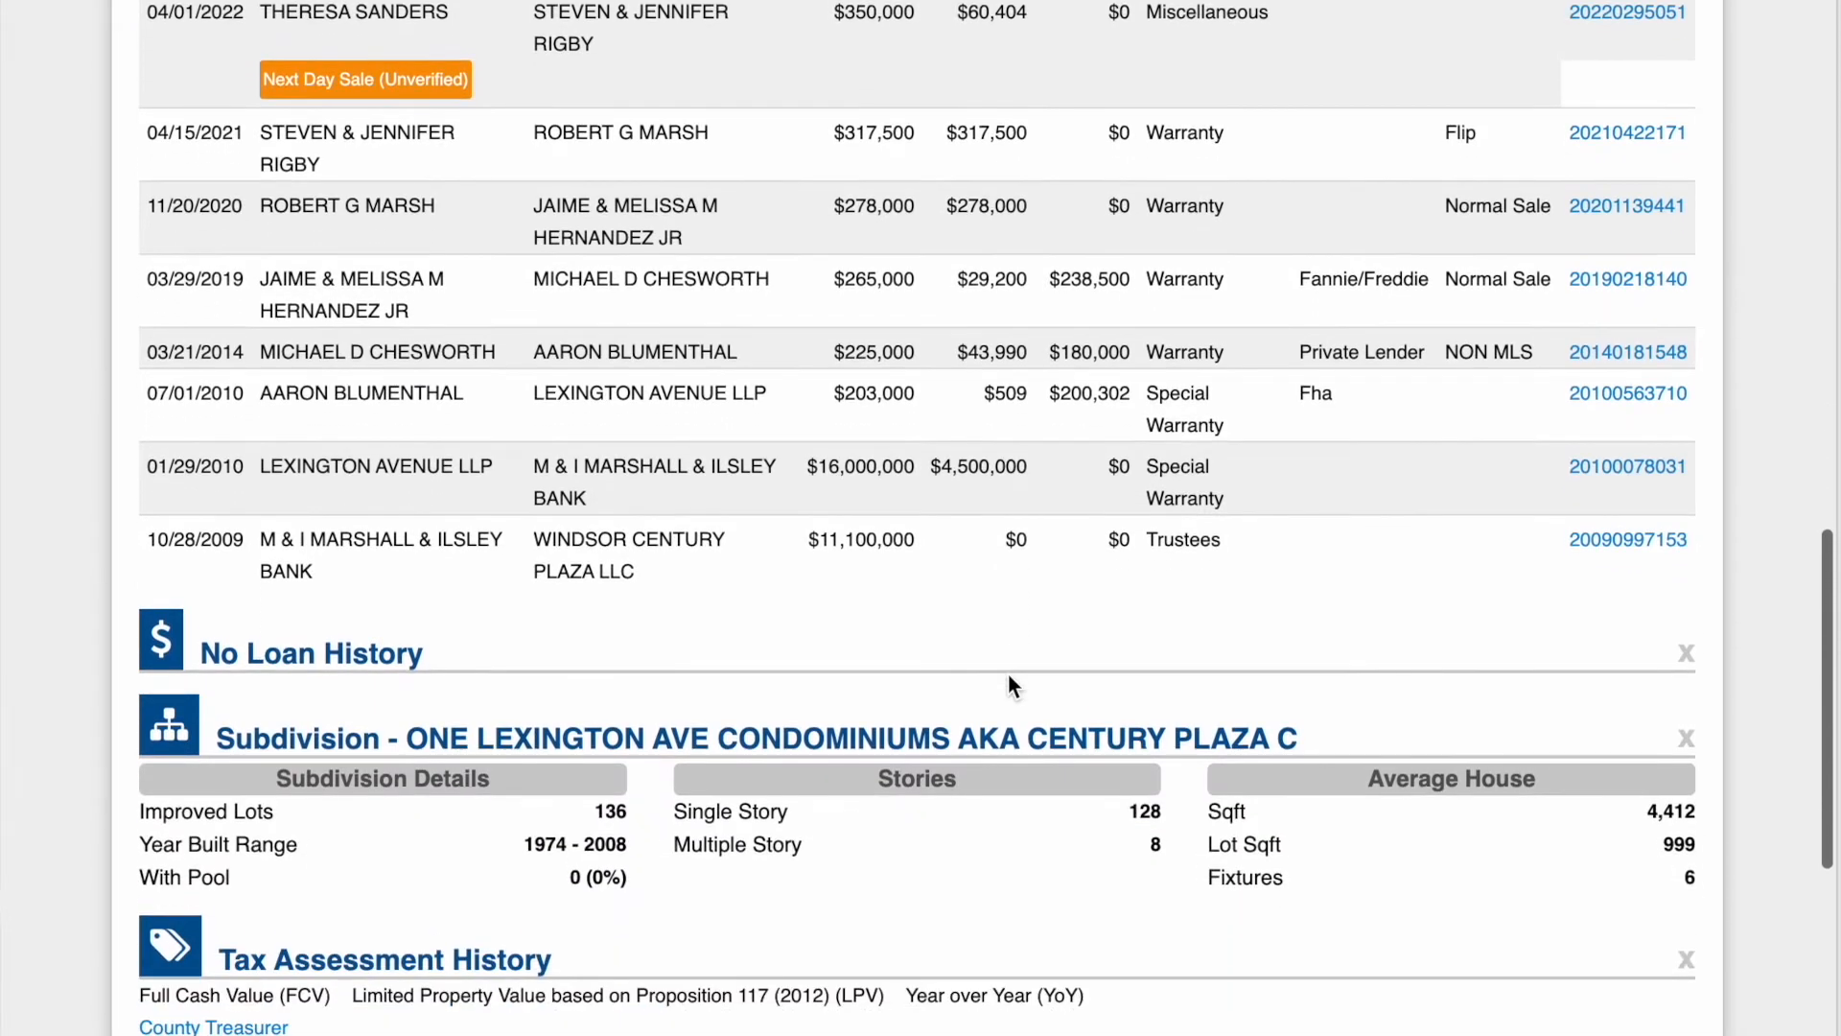
{"action": "scroll", "coordinate": [1009, 676], "scroll_direction": "down", "scroll_amount": 5}
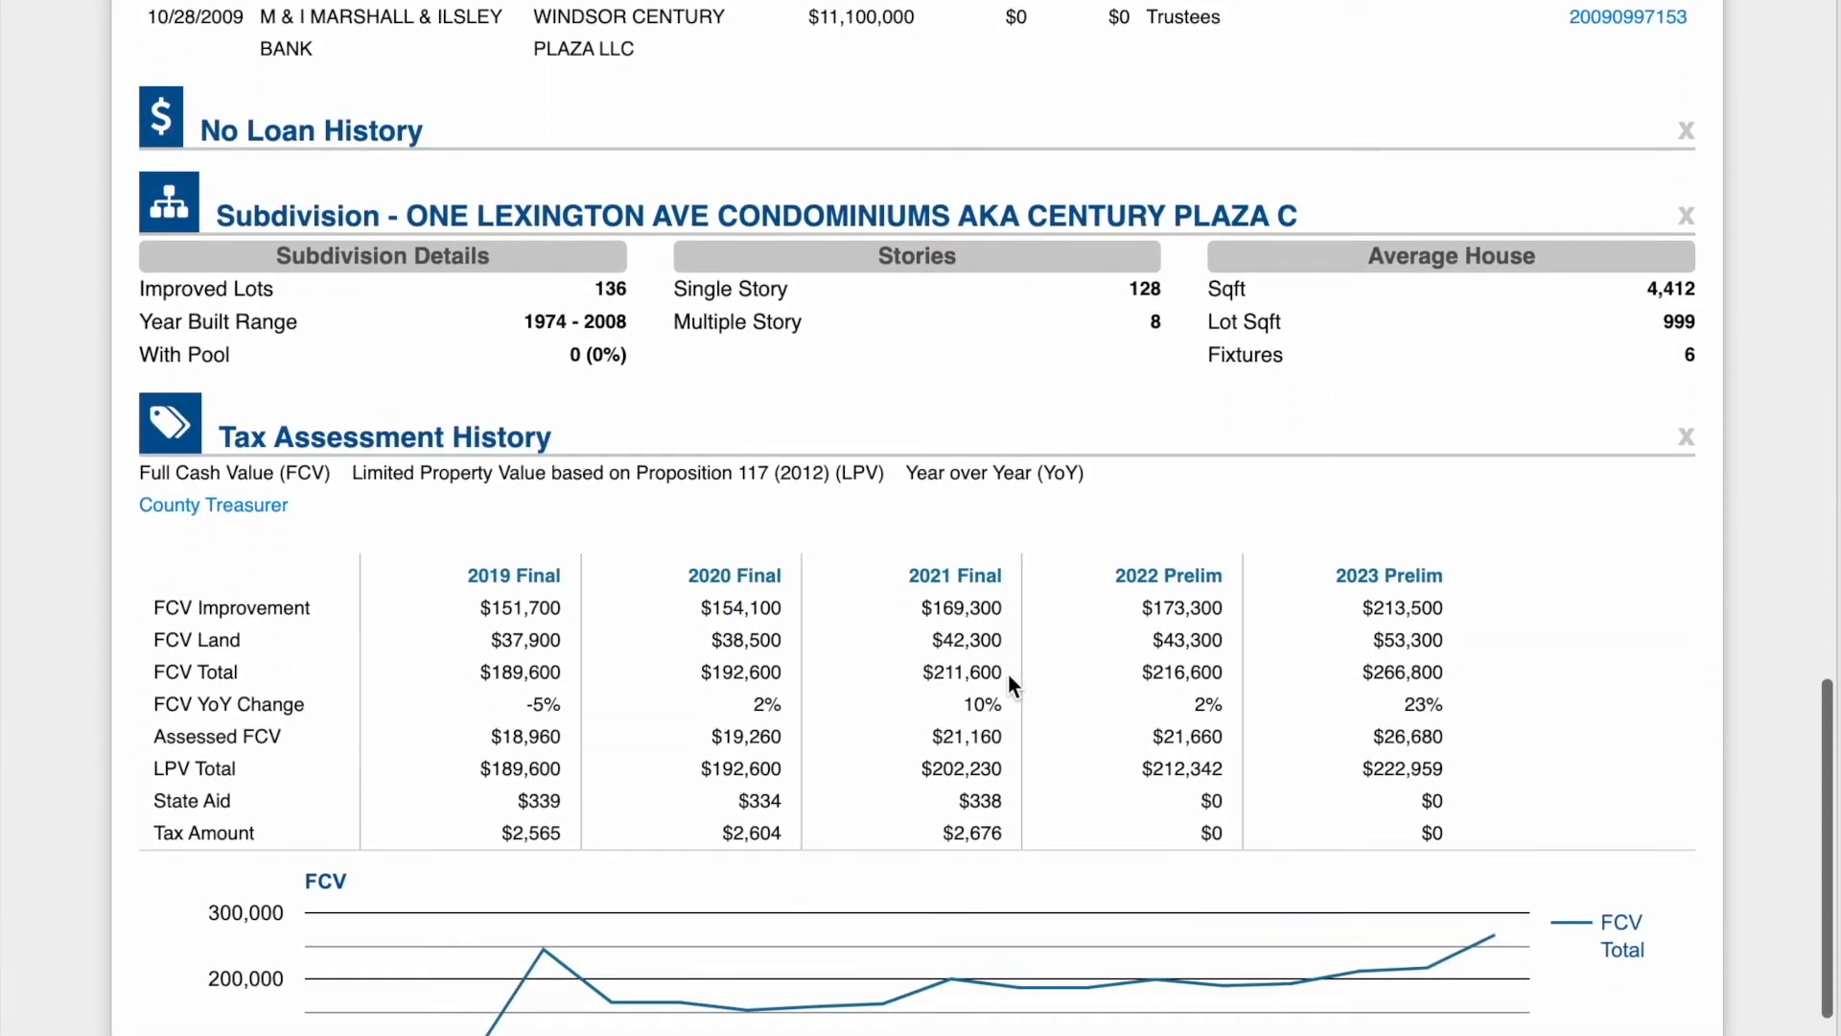
{"action": "scroll", "coordinate": [1008, 673], "scroll_direction": "down", "scroll_amount": 4}
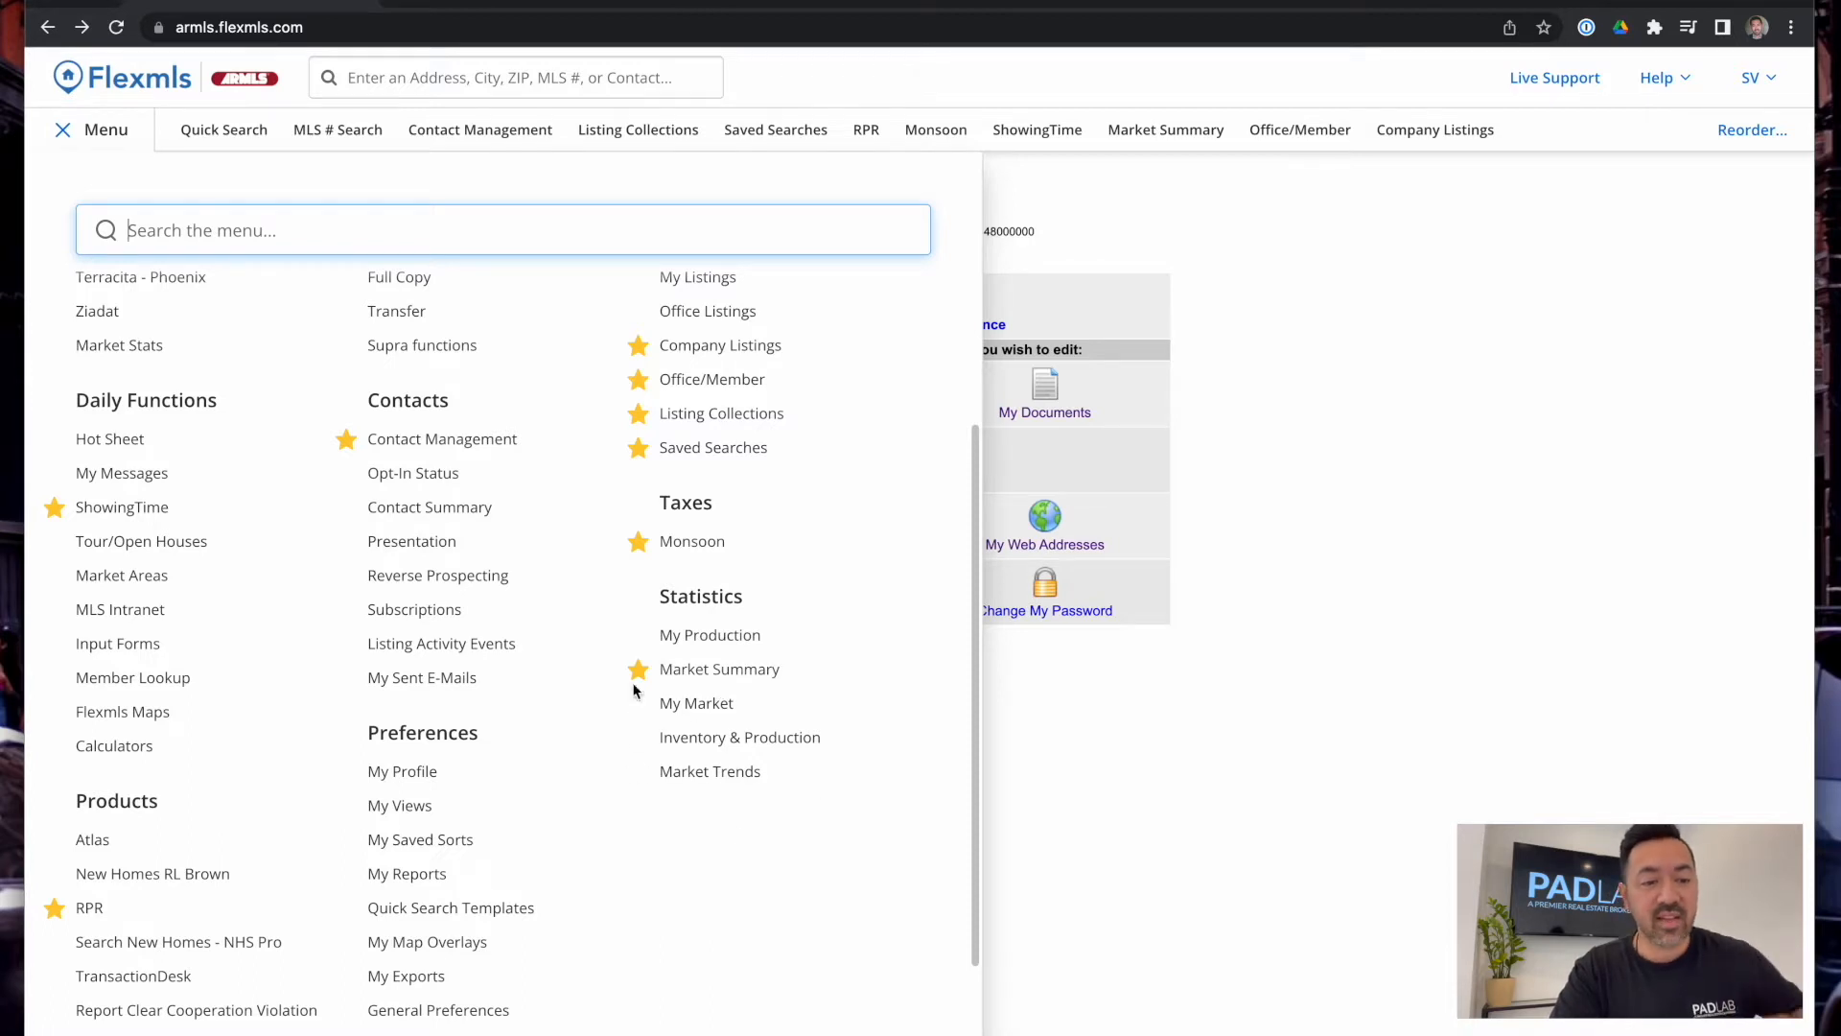
Close the full navigation menu, reopening and closing it once more, to reveal My Profile
{"action": "scroll", "coordinate": [634, 690], "scroll_direction": "up", "scroll_amount": 3}
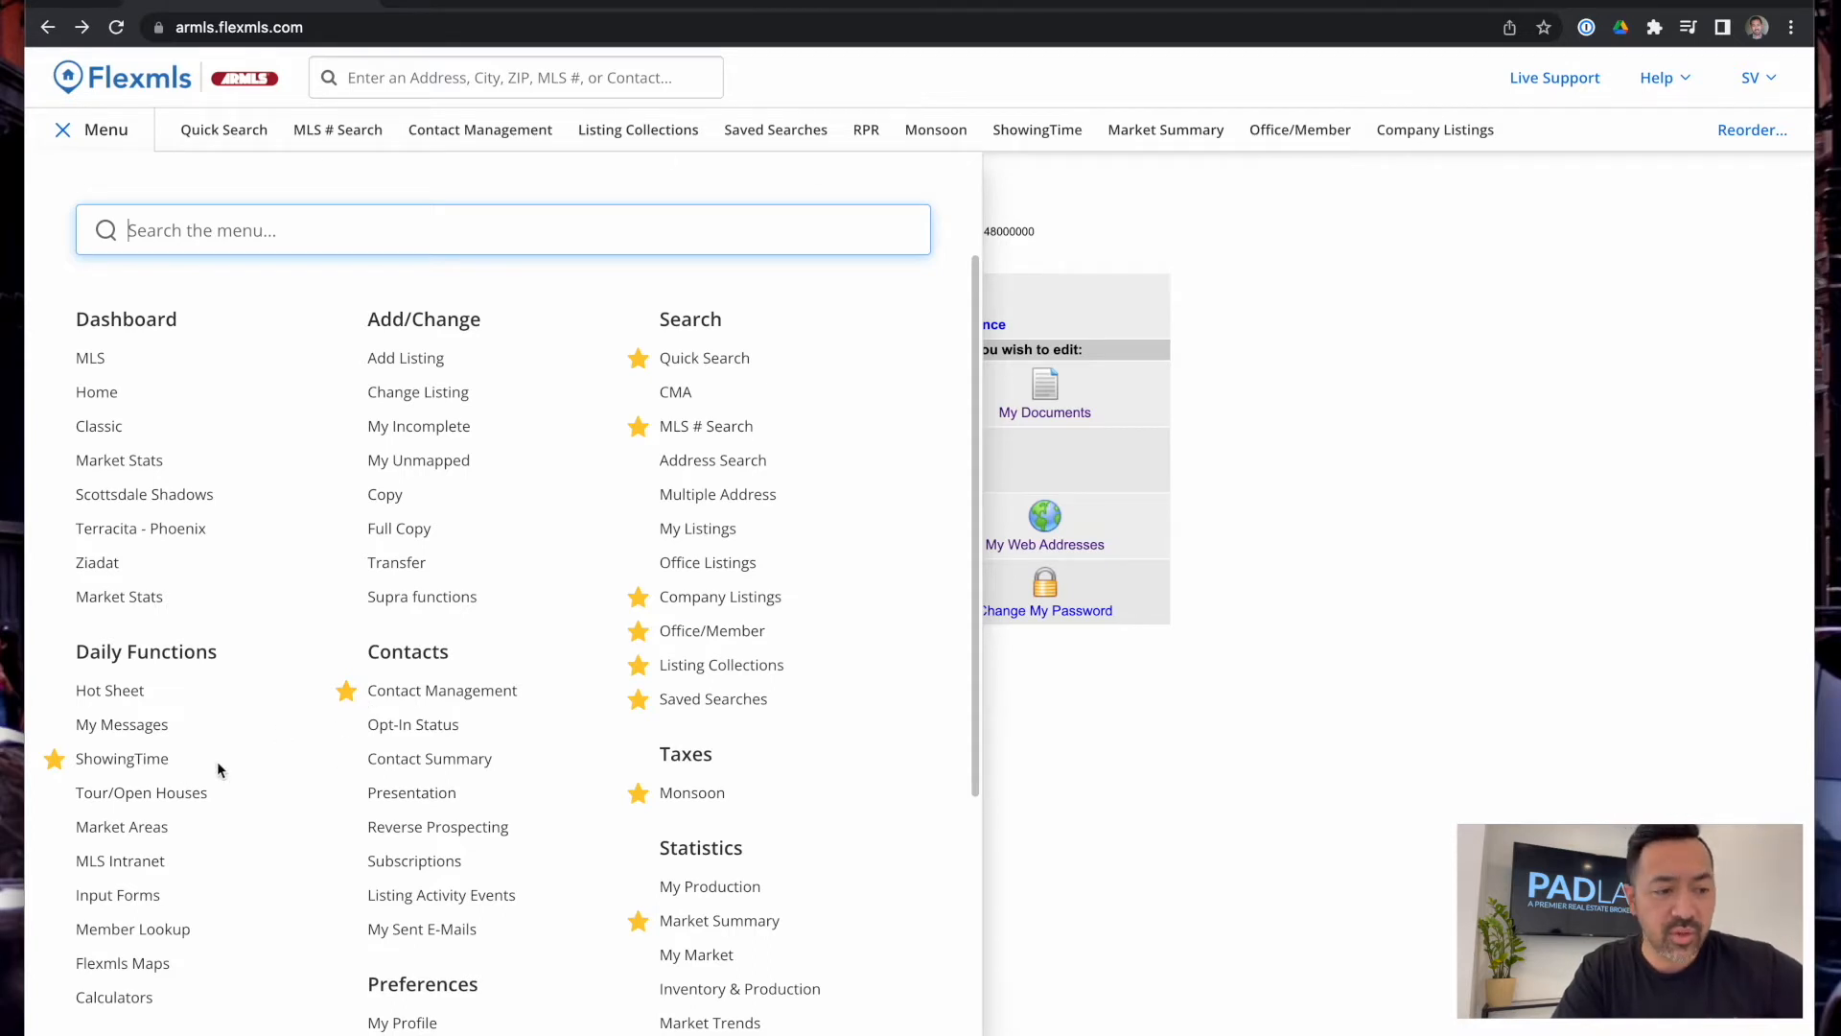
{"action": "scroll", "coordinate": [456, 643], "scroll_direction": "down", "scroll_amount": 1}
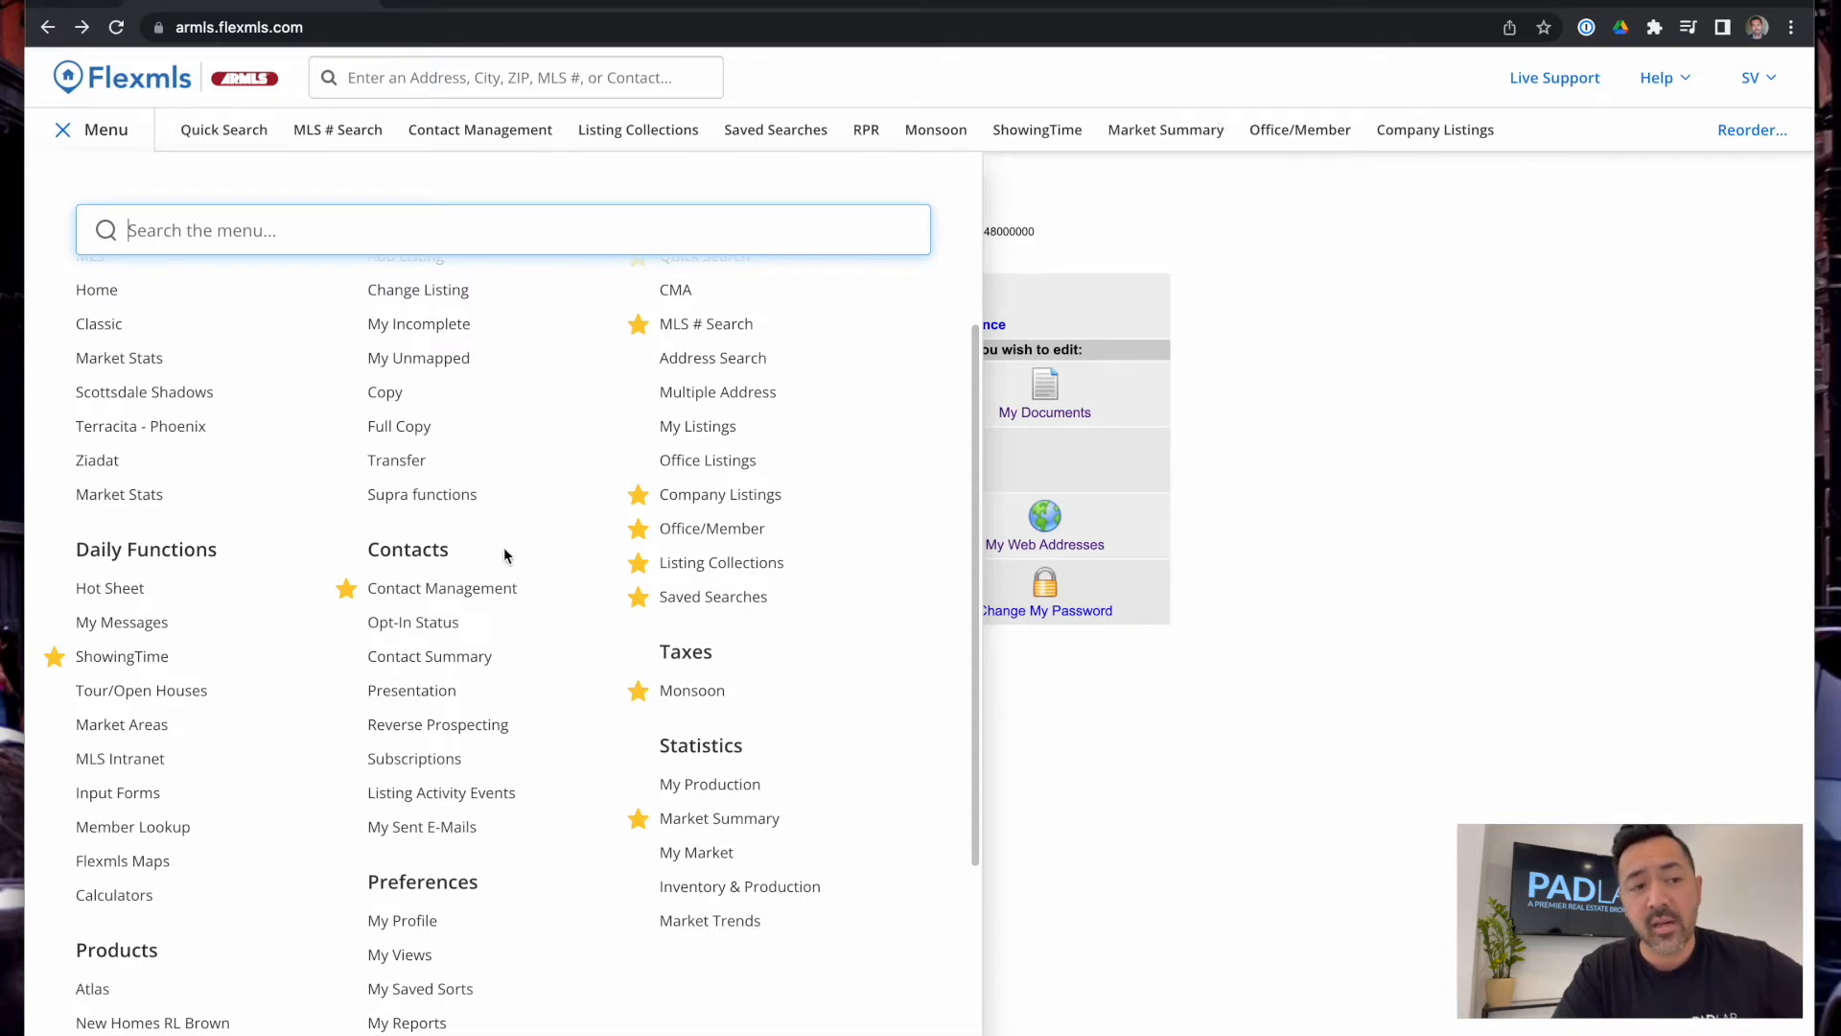
{"action": "scroll", "coordinate": [505, 556], "scroll_direction": "up", "scroll_amount": 2}
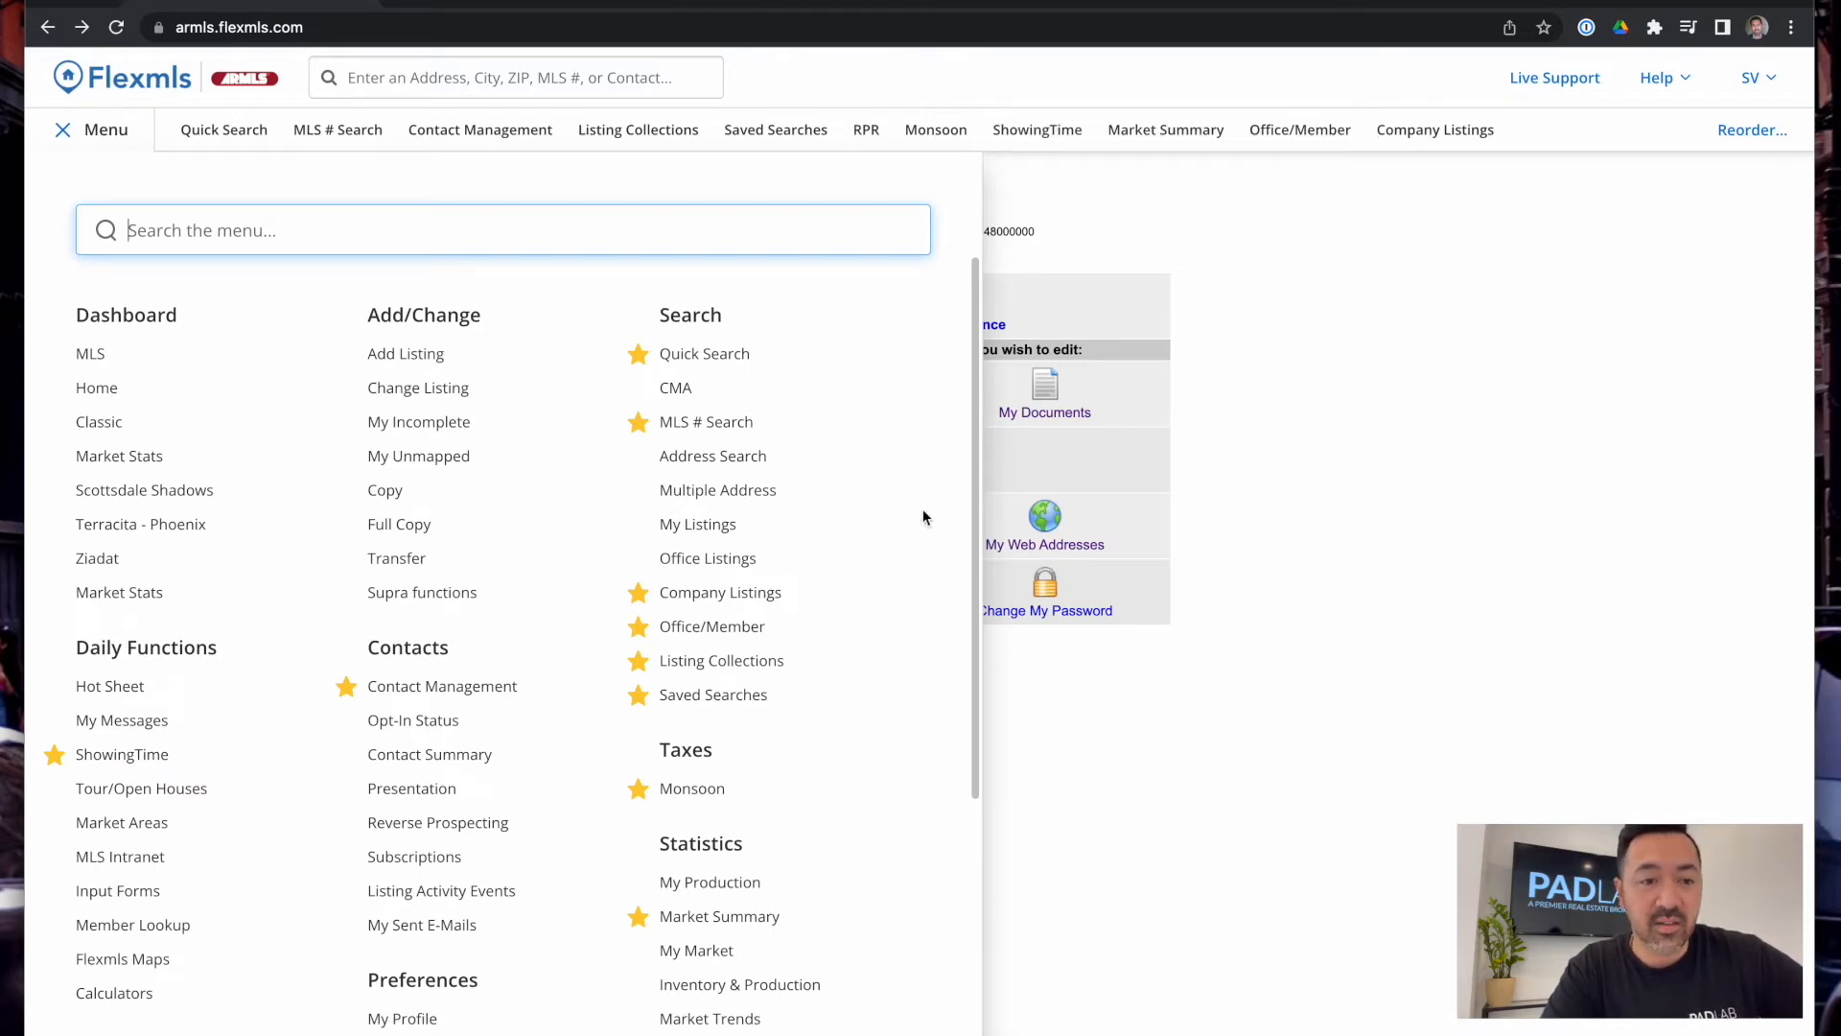
{"action": "left_click", "coordinate": [1317, 412]}
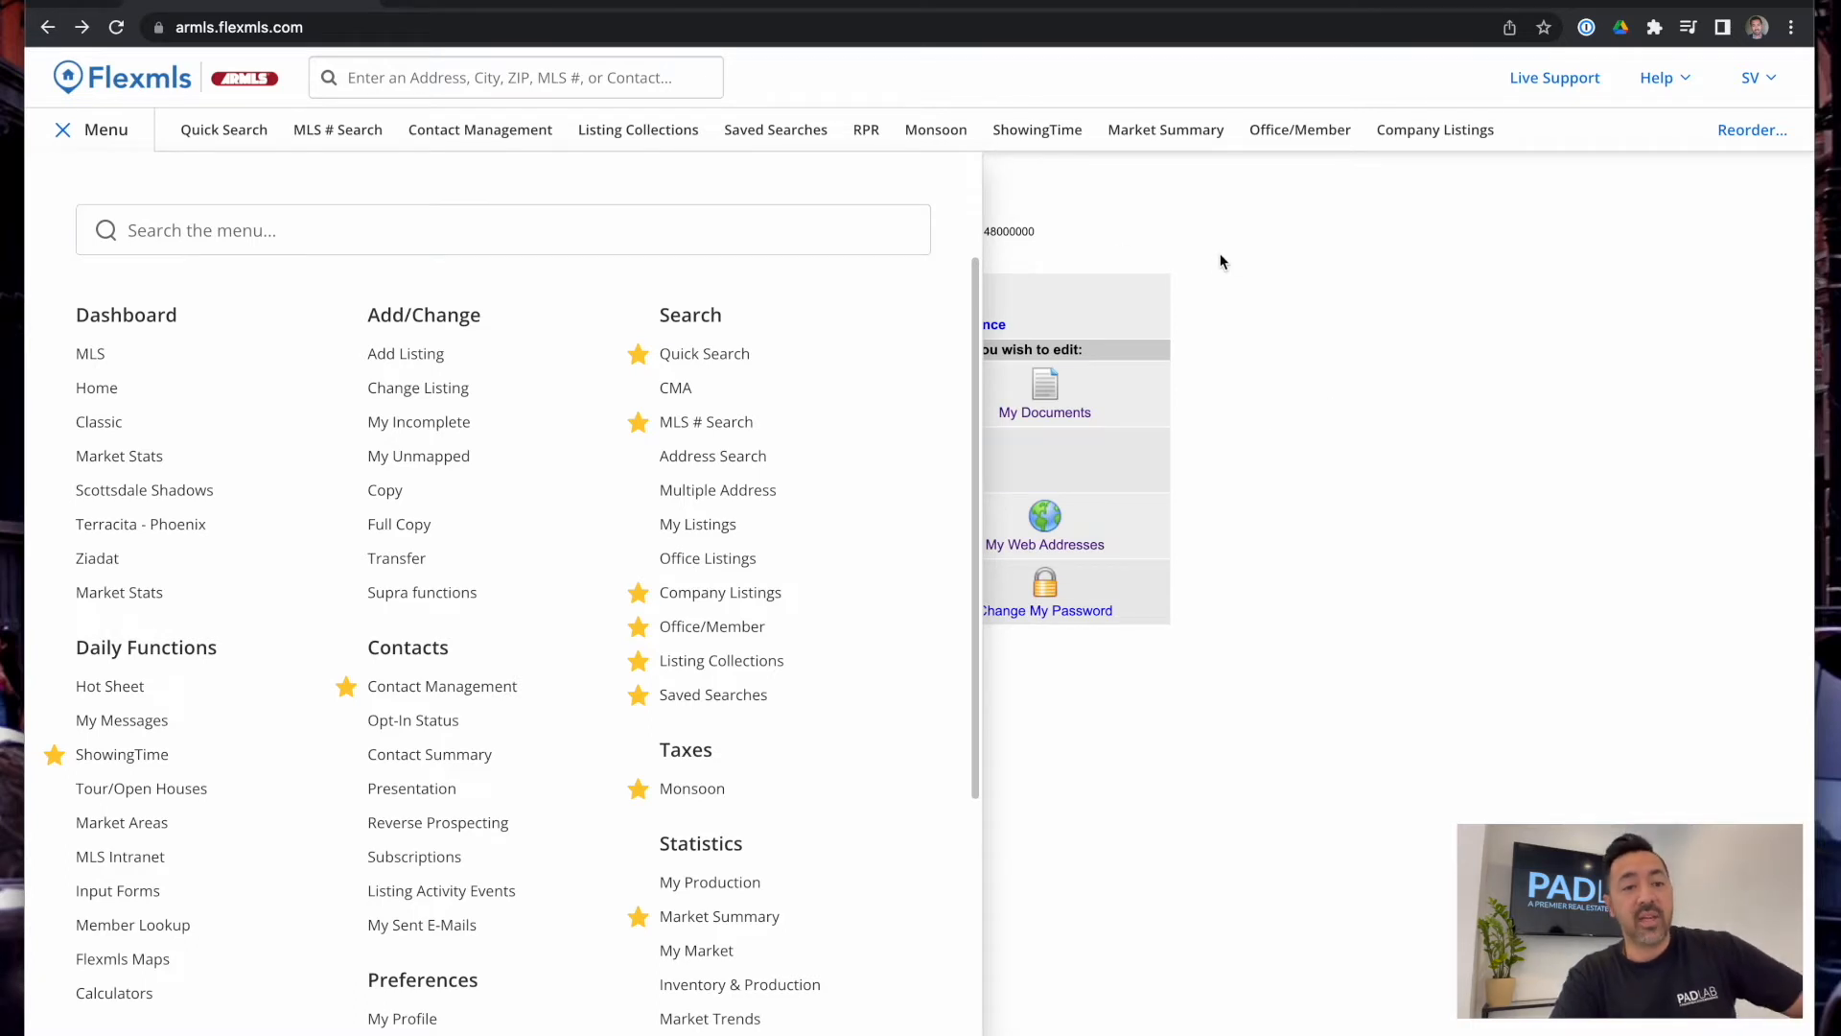
{"action": "left_click", "coordinate": [106, 138]}
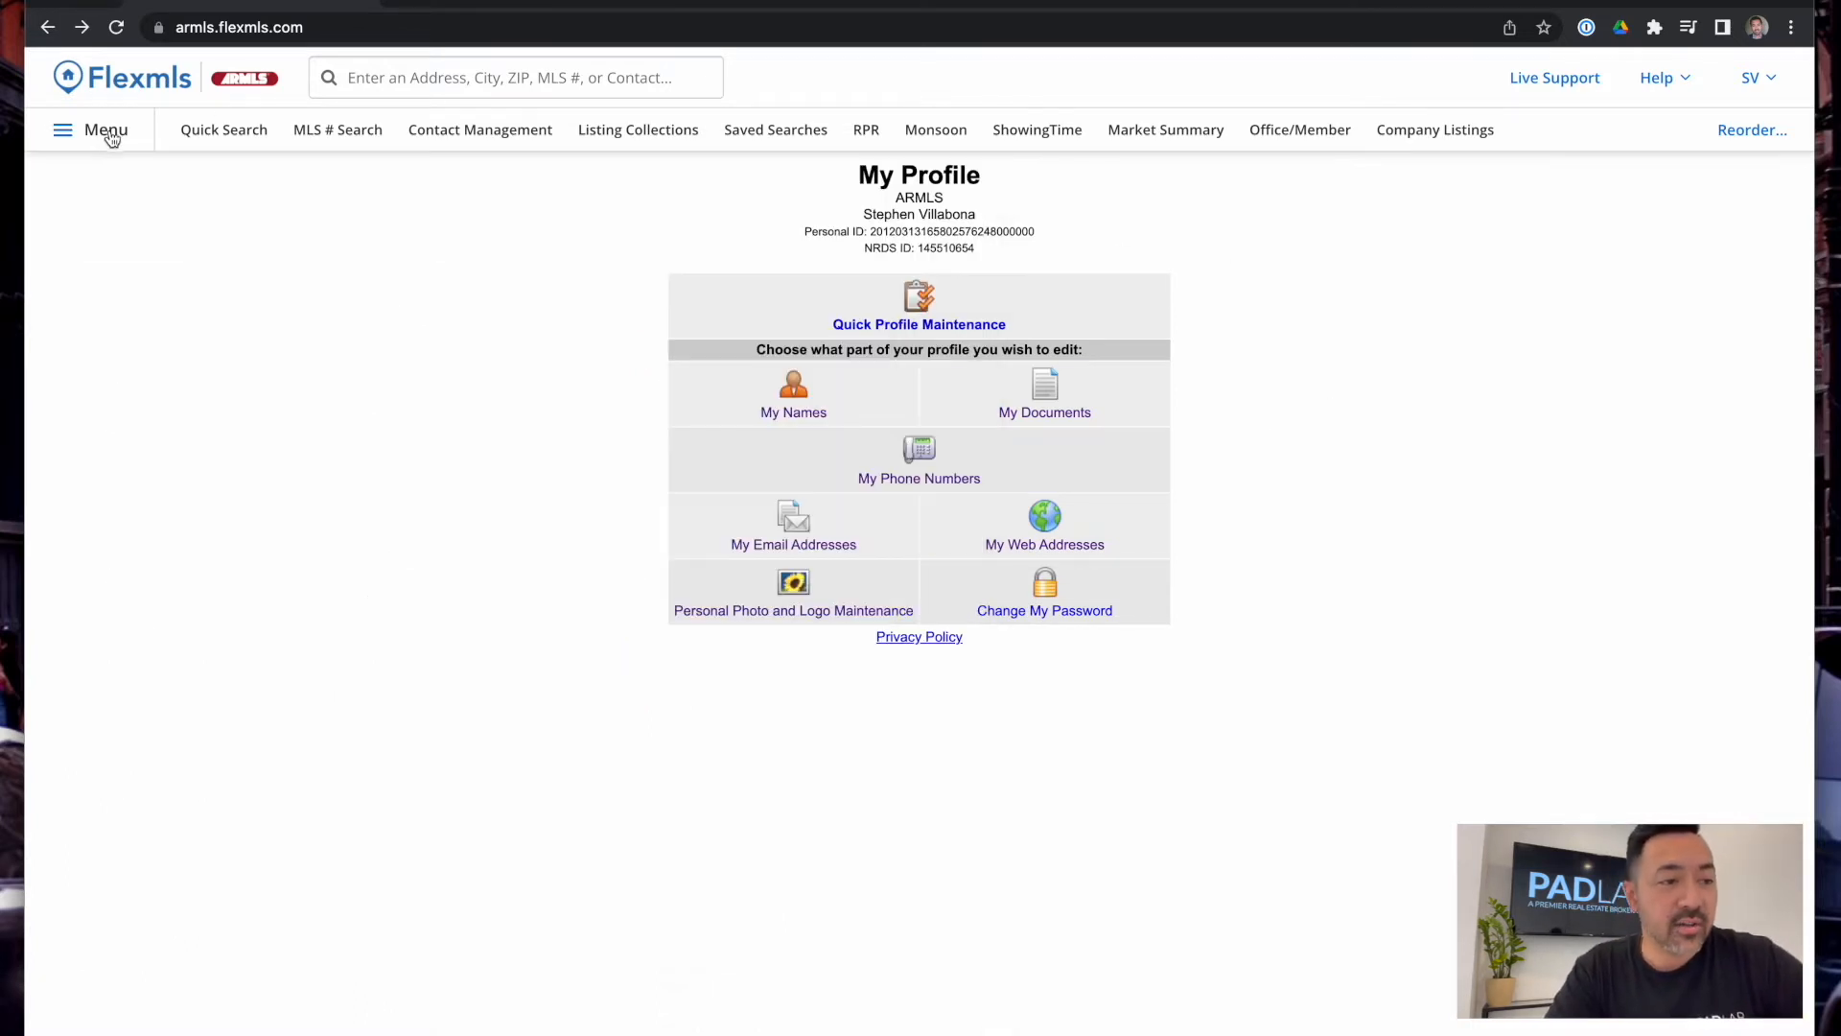
{"action": "left_click", "coordinate": [105, 135]}
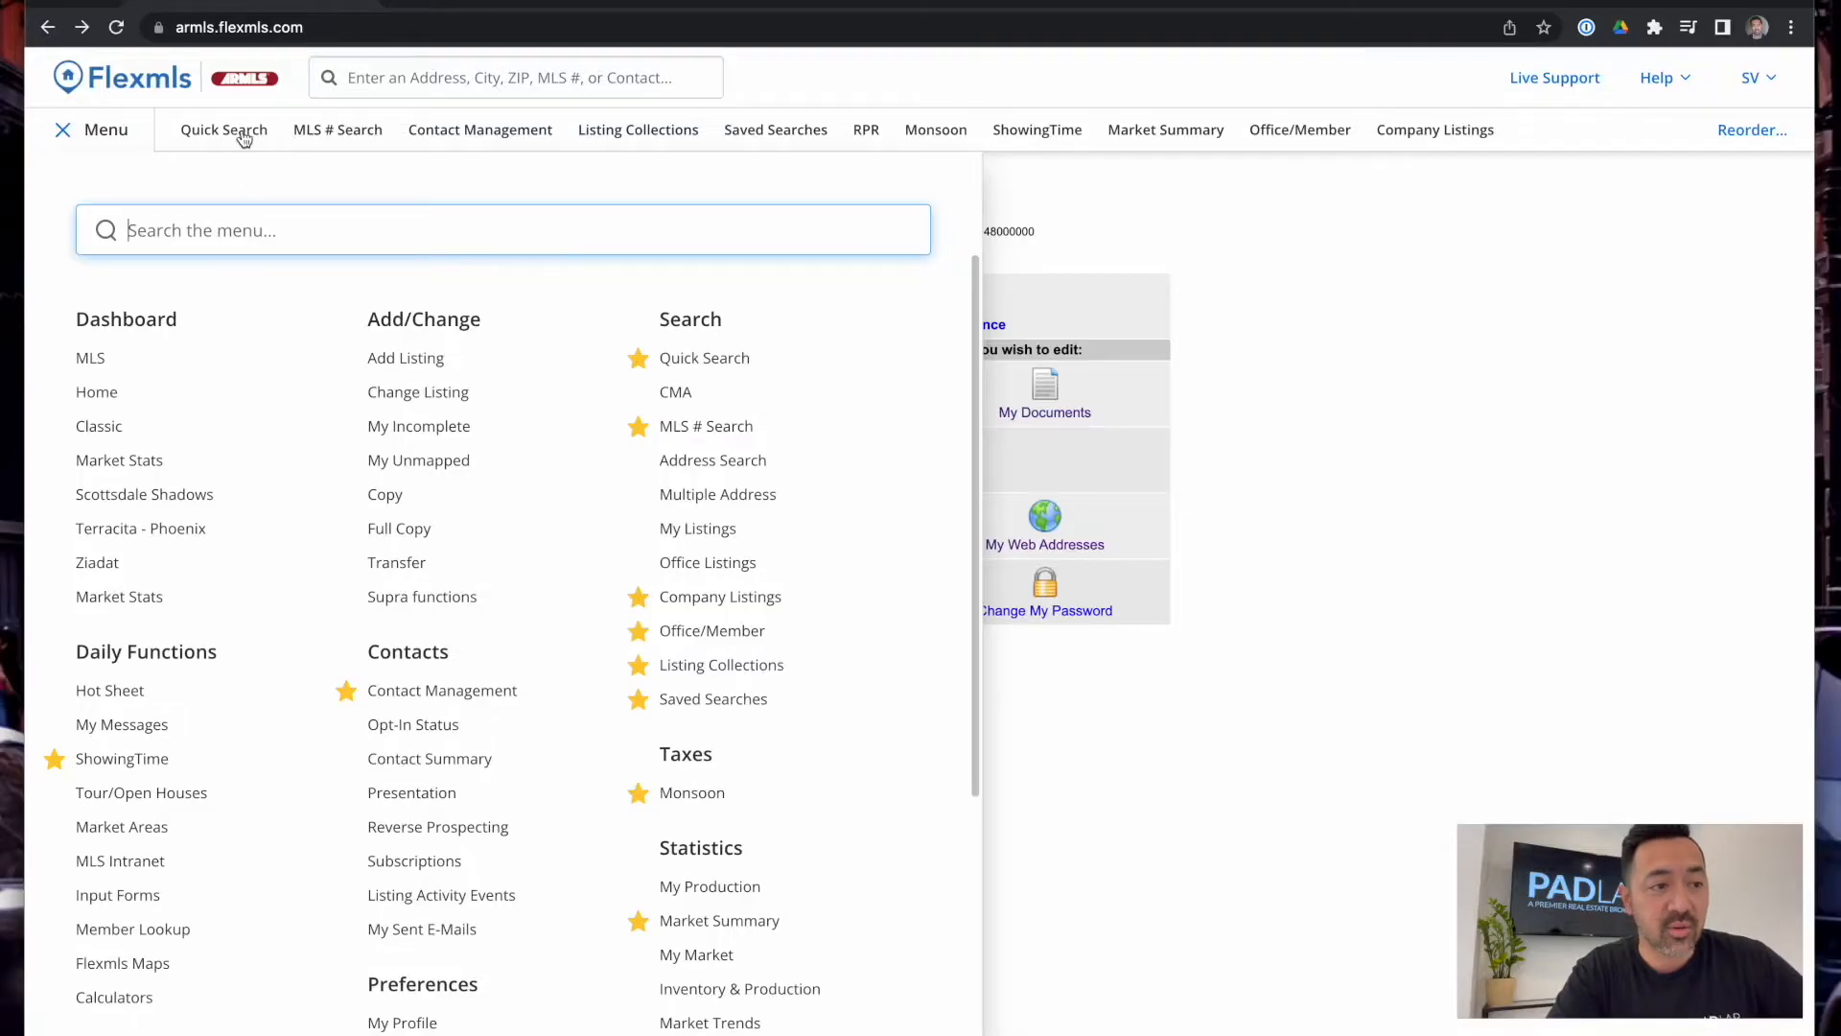
{"action": "left_click", "coordinate": [917, 66]}
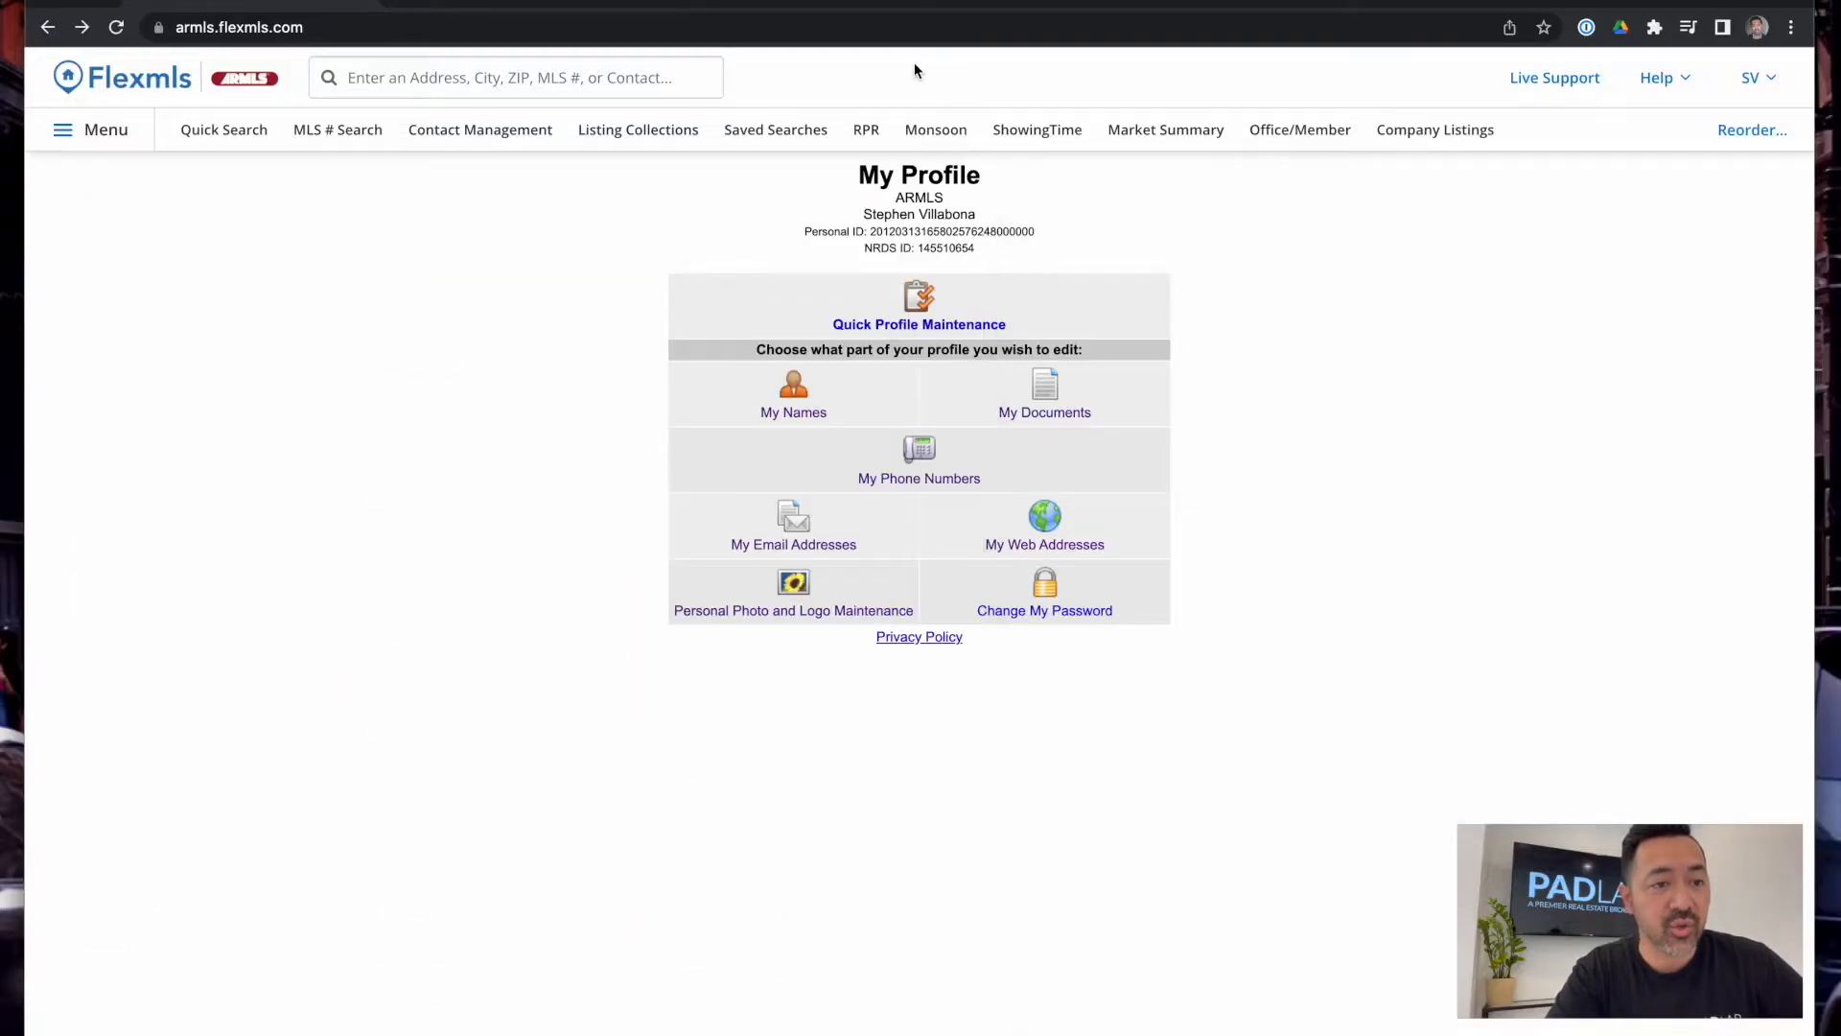
Open Contact Management and check the contact Print dropdown options
{"action": "left_click", "coordinate": [513, 139]}
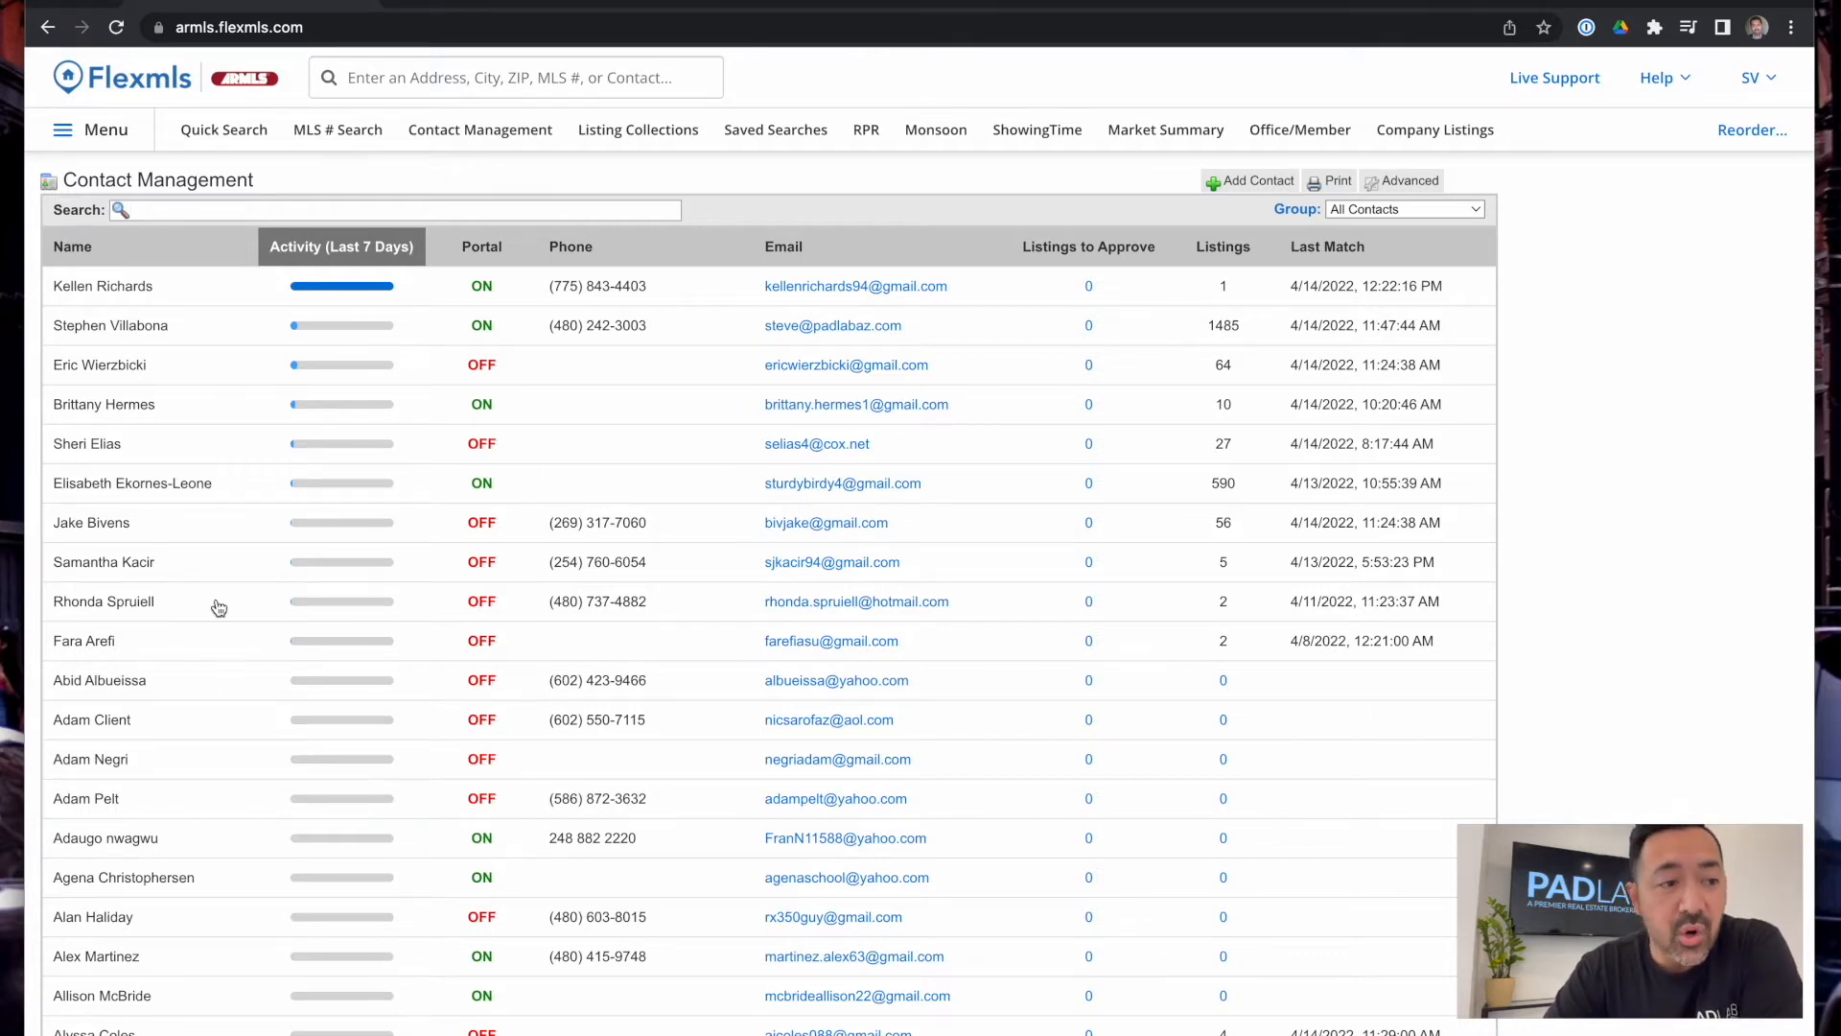
{"action": "left_click", "coordinate": [1309, 183]}
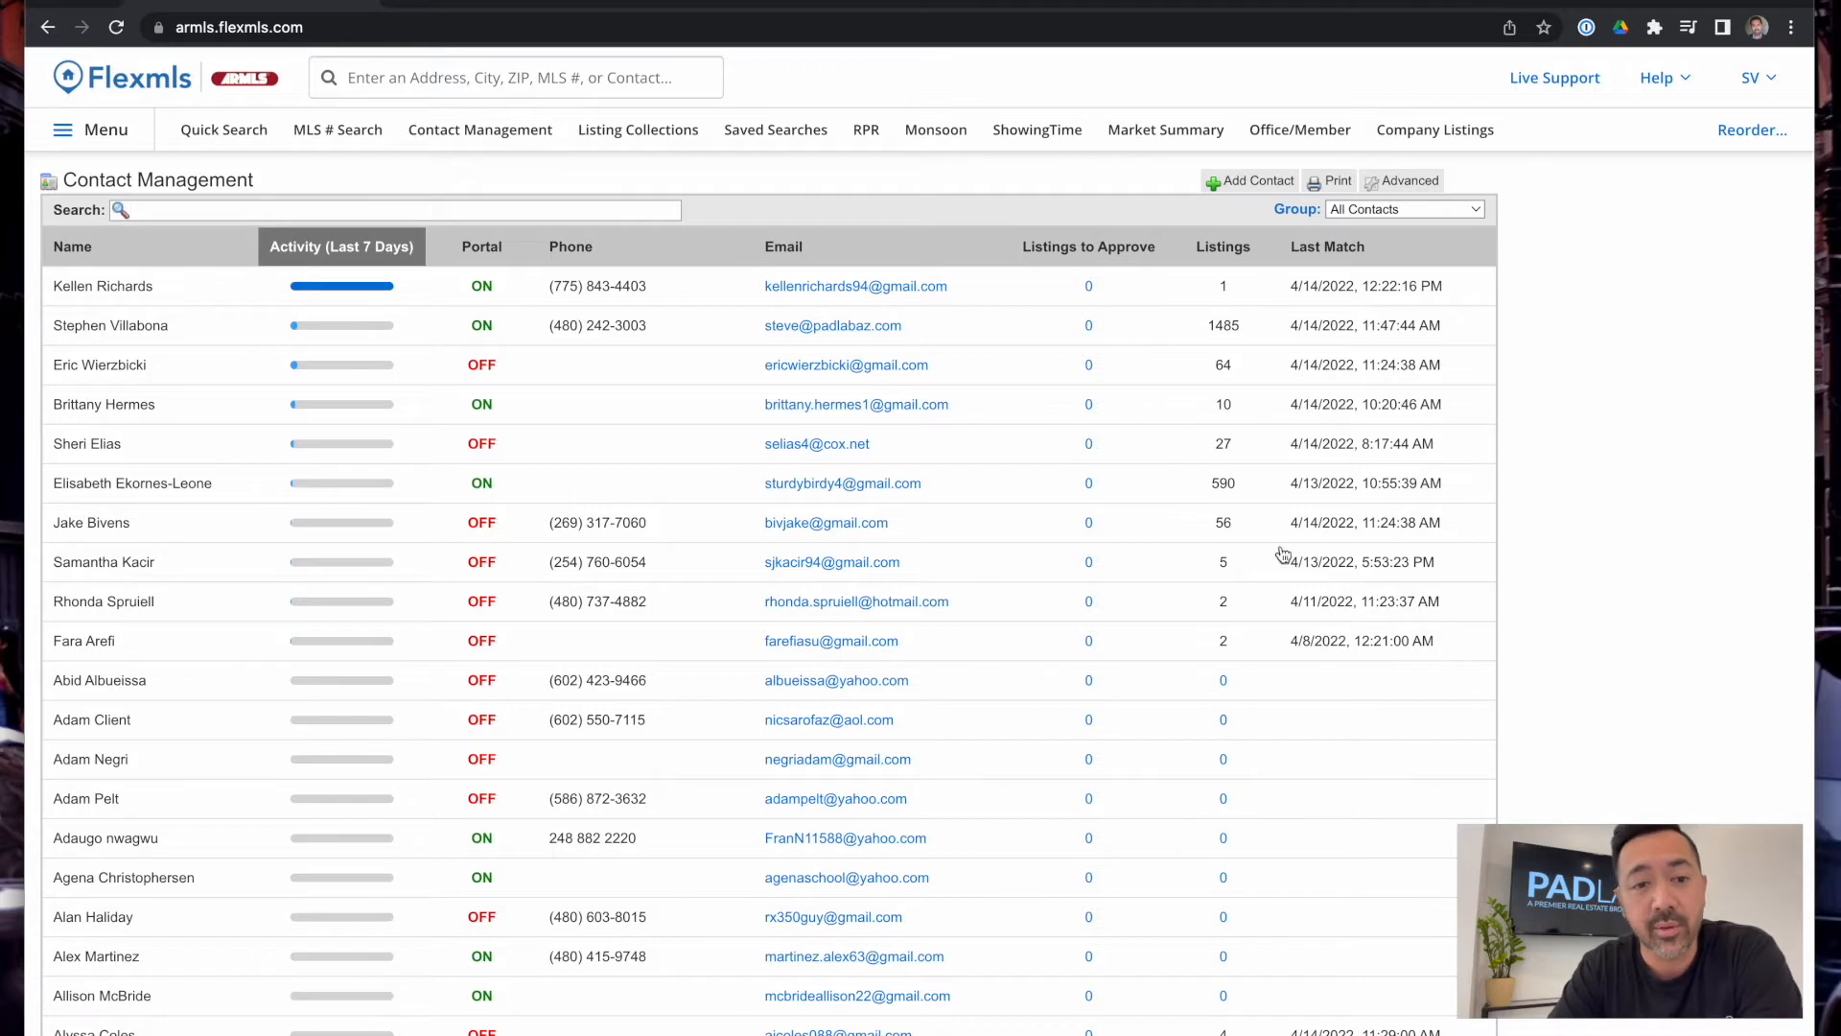
Start a new contact and enter the contact's full name, first name and last name
{"action": "left_click", "coordinate": [1279, 190]}
{"action": "left_click", "coordinate": [744, 277]}
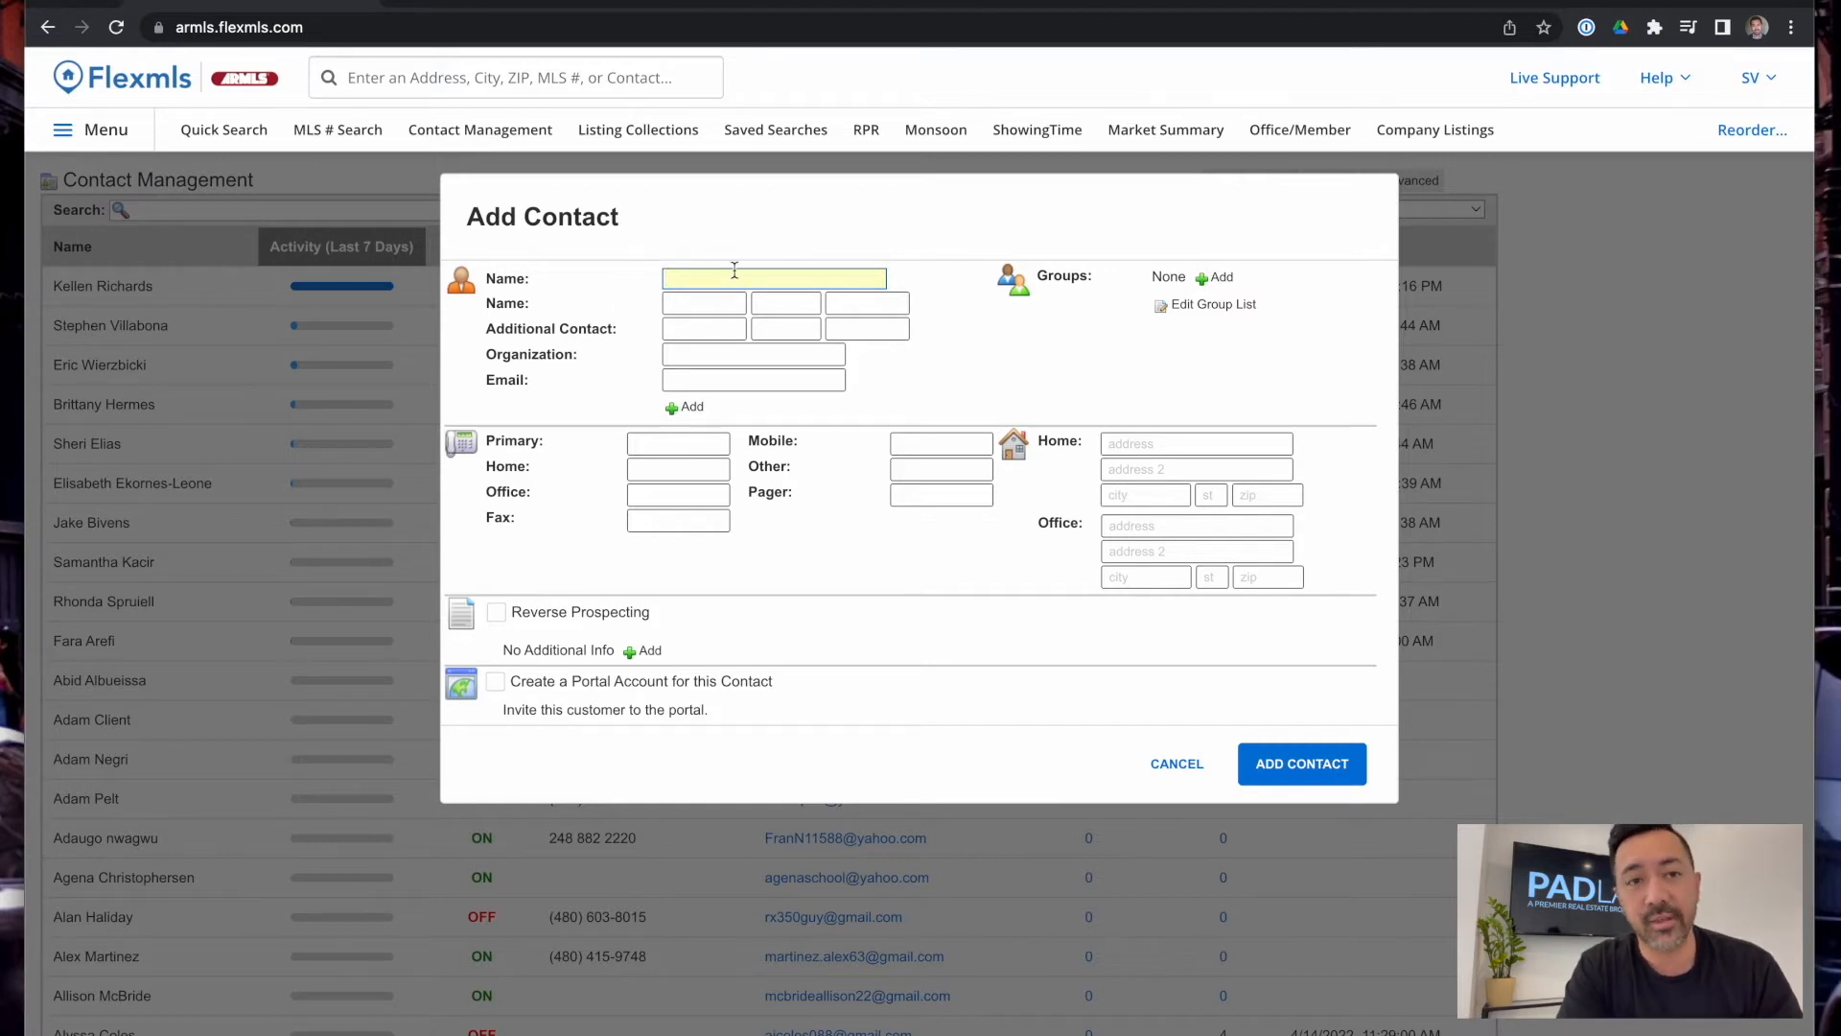
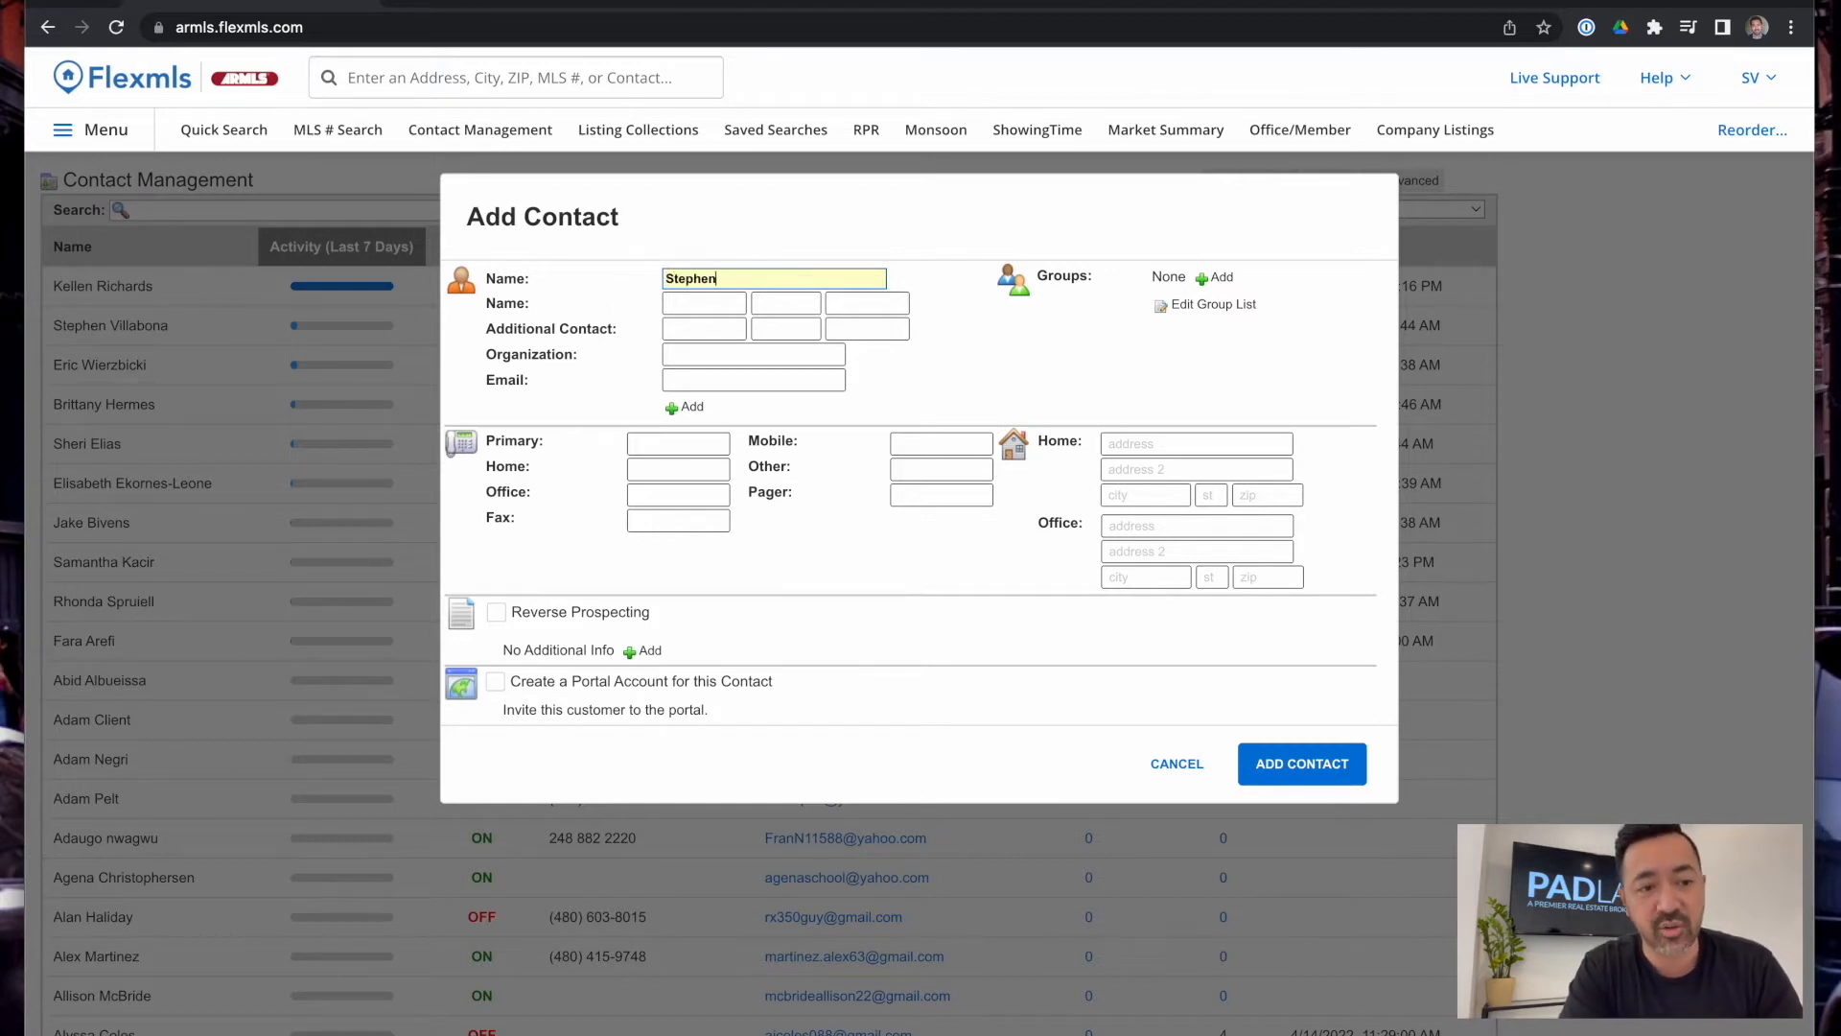
{"action": "key", "text": "Tab"}
{"action": "key", "text": "Tab"}
{"action": "key", "text": "Tab"}
{"action": "key", "text": "Tab"}
{"action": "key", "text": "Tab"}
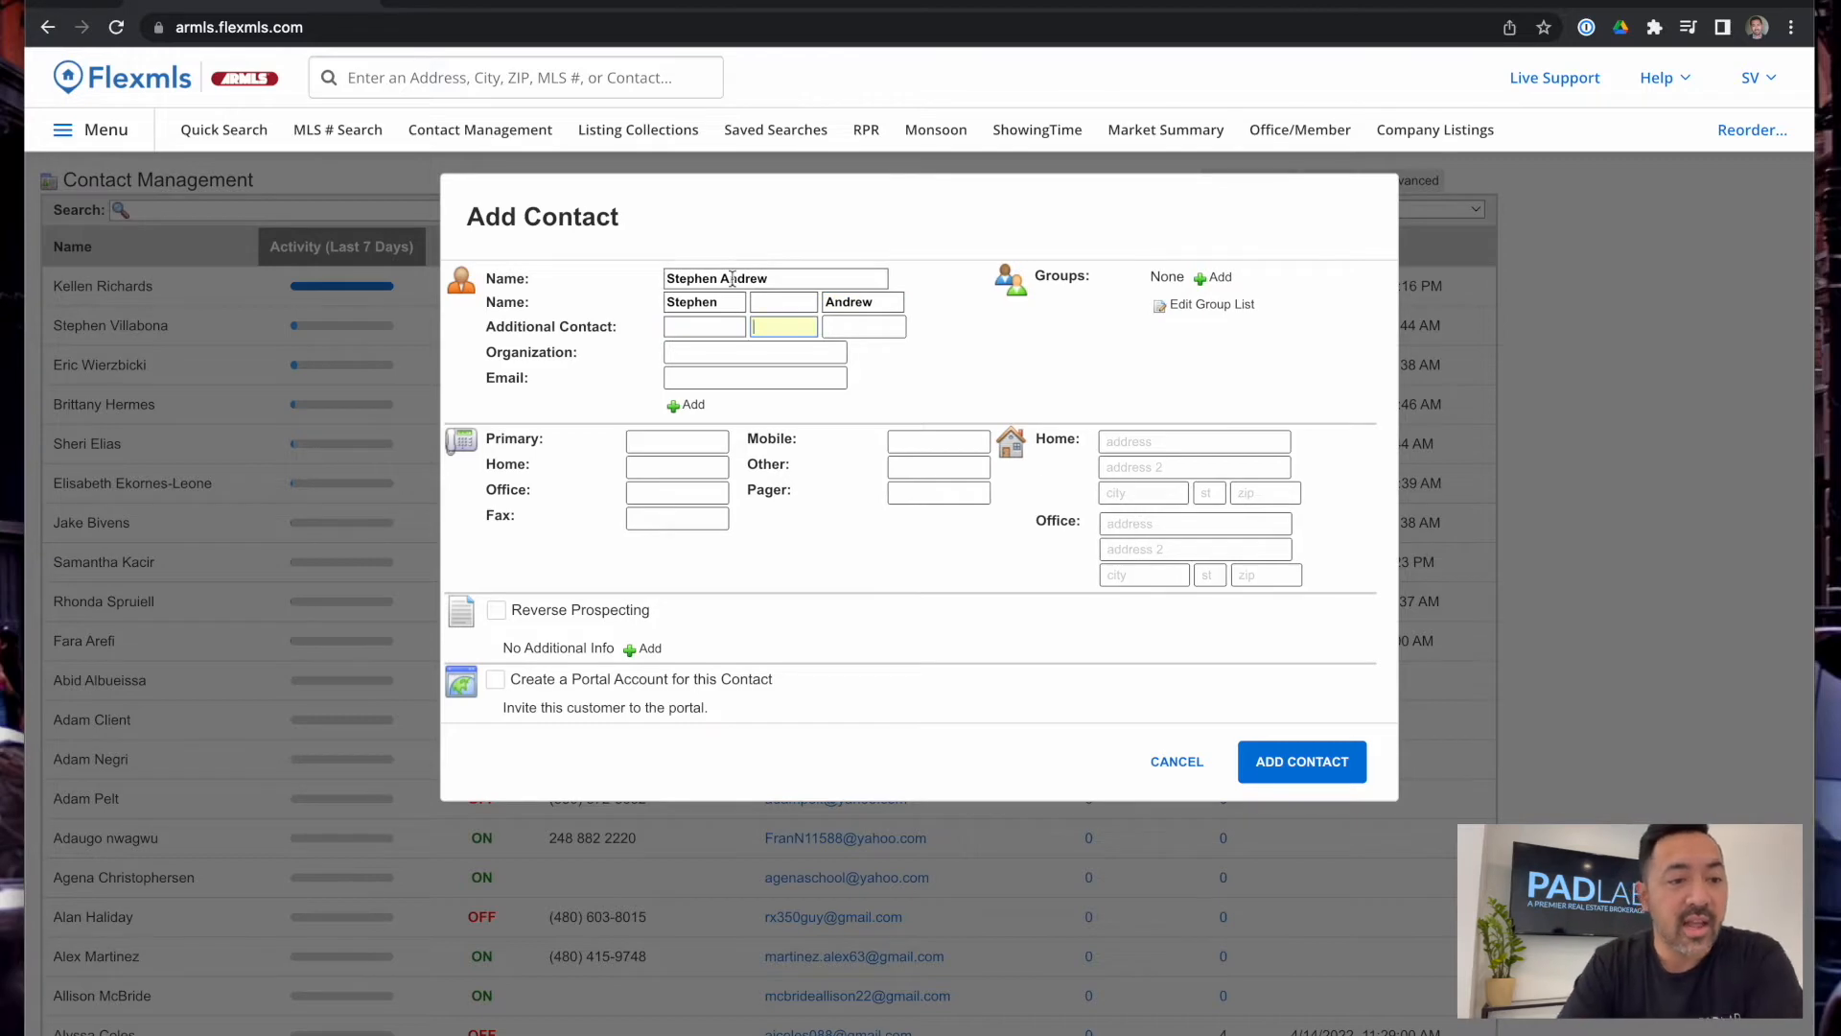
Enter the contact's e-mail address and begin typing their primary phone number
{"action": "left_click", "coordinate": [693, 376]}
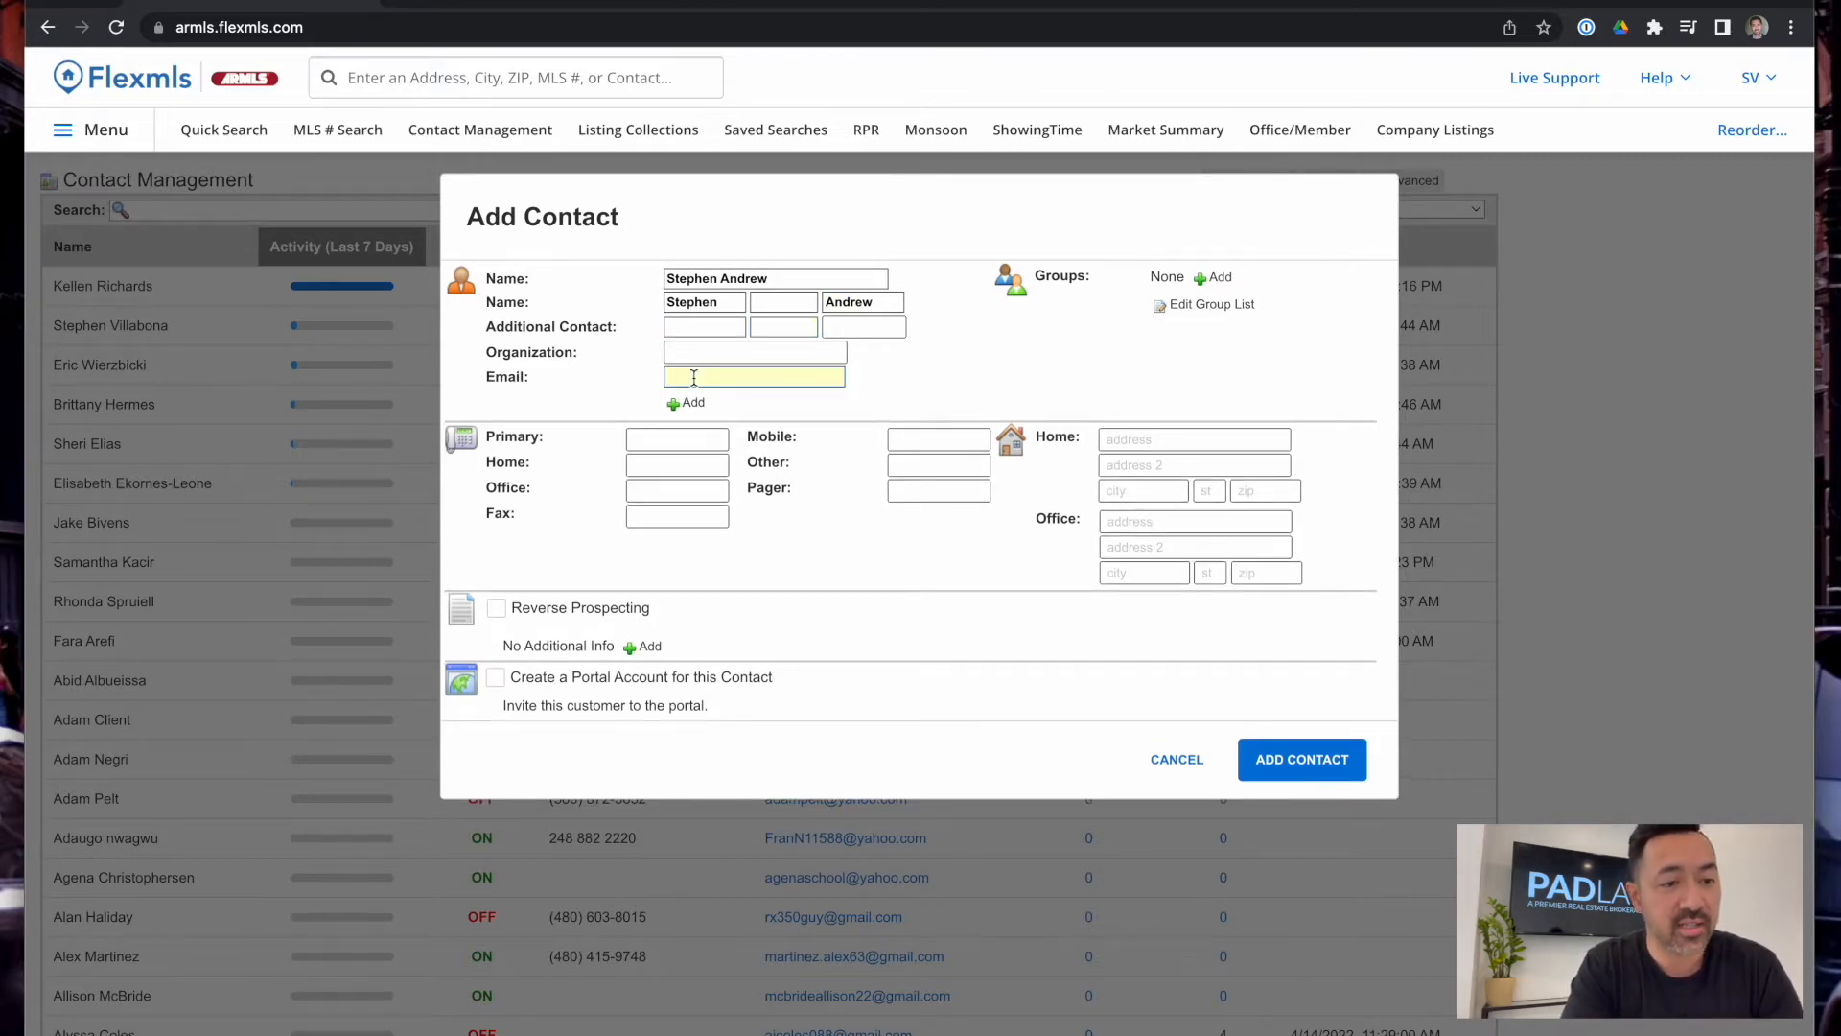
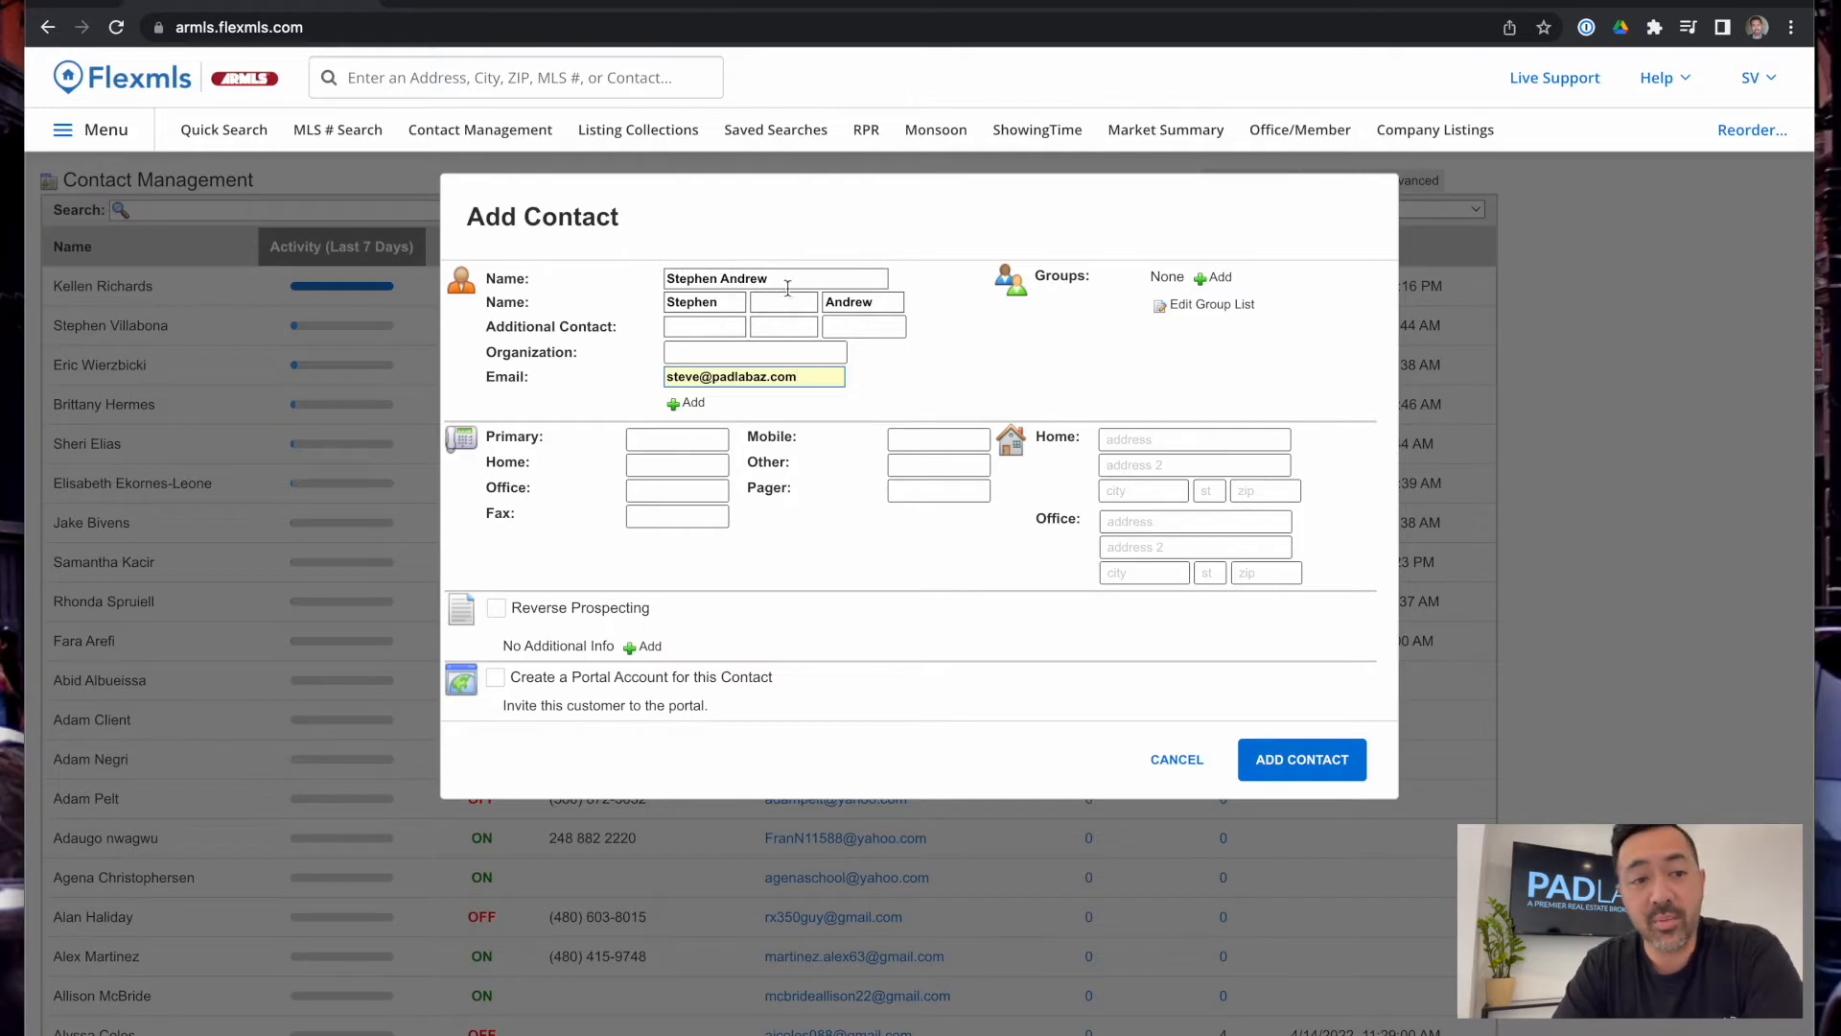
{"action": "left_click", "coordinate": [687, 402]}
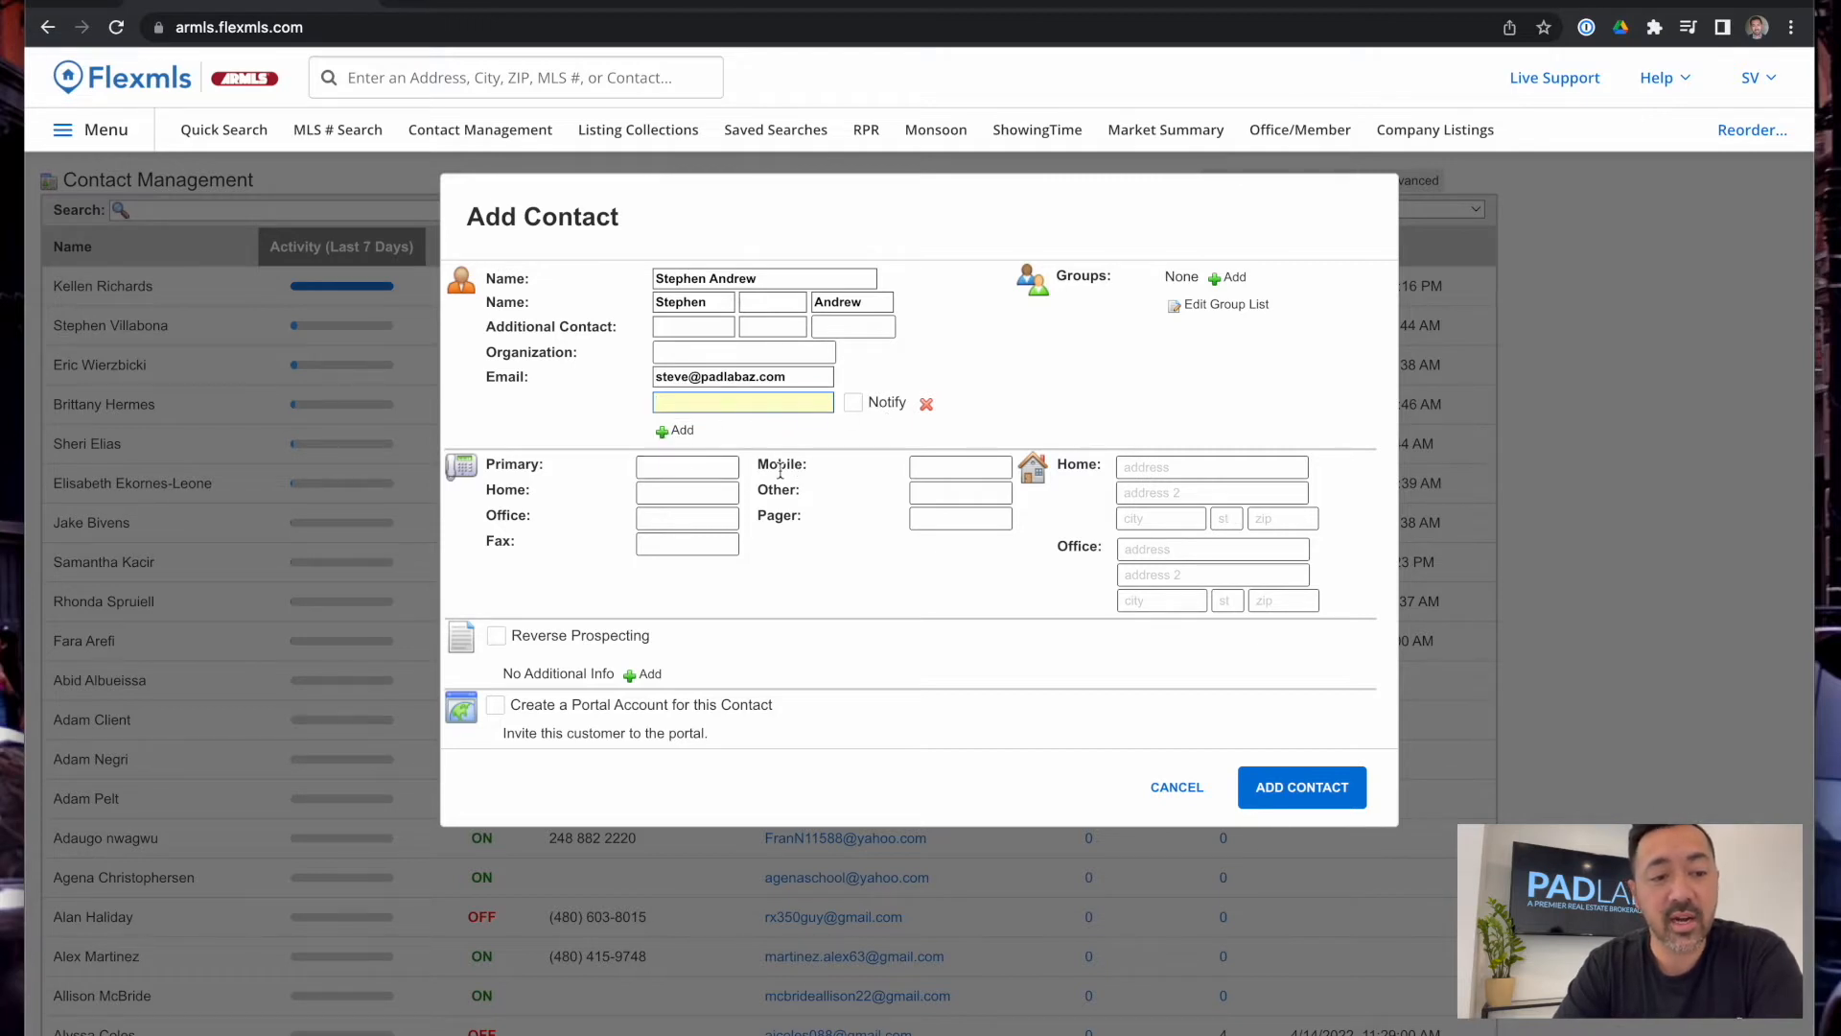
{"action": "left_click", "coordinate": [692, 465]}
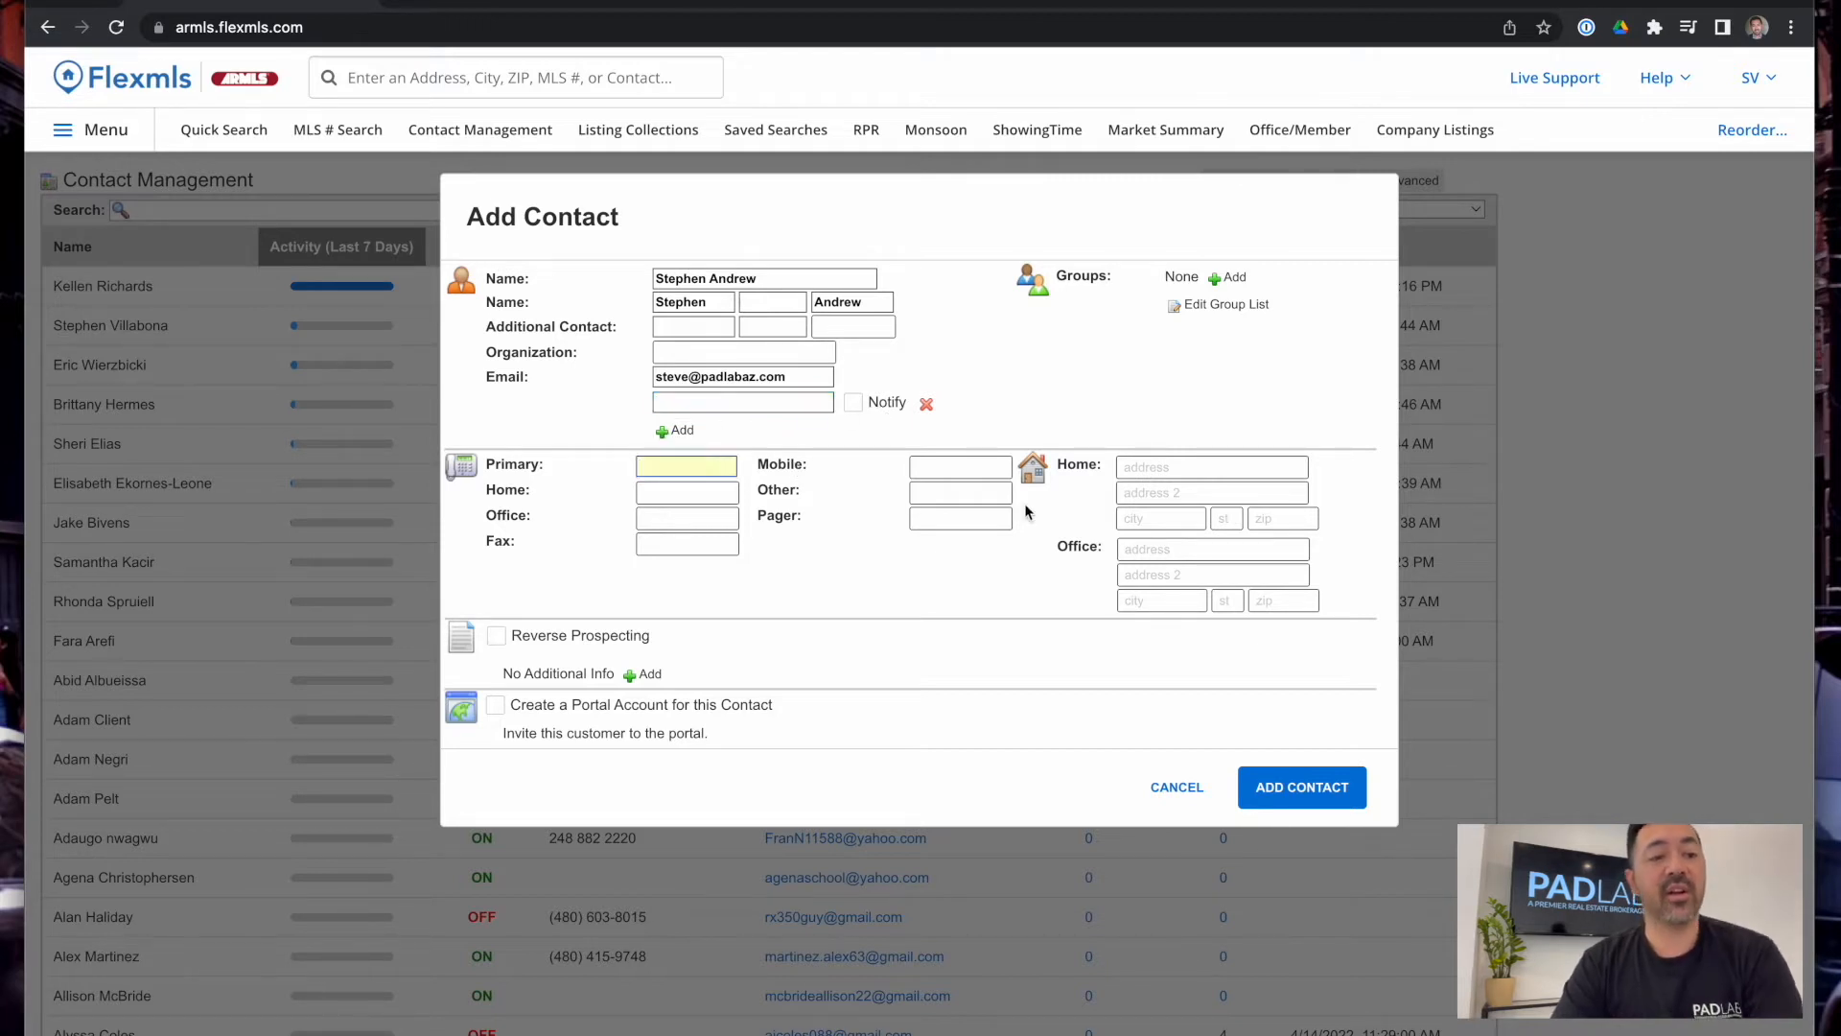
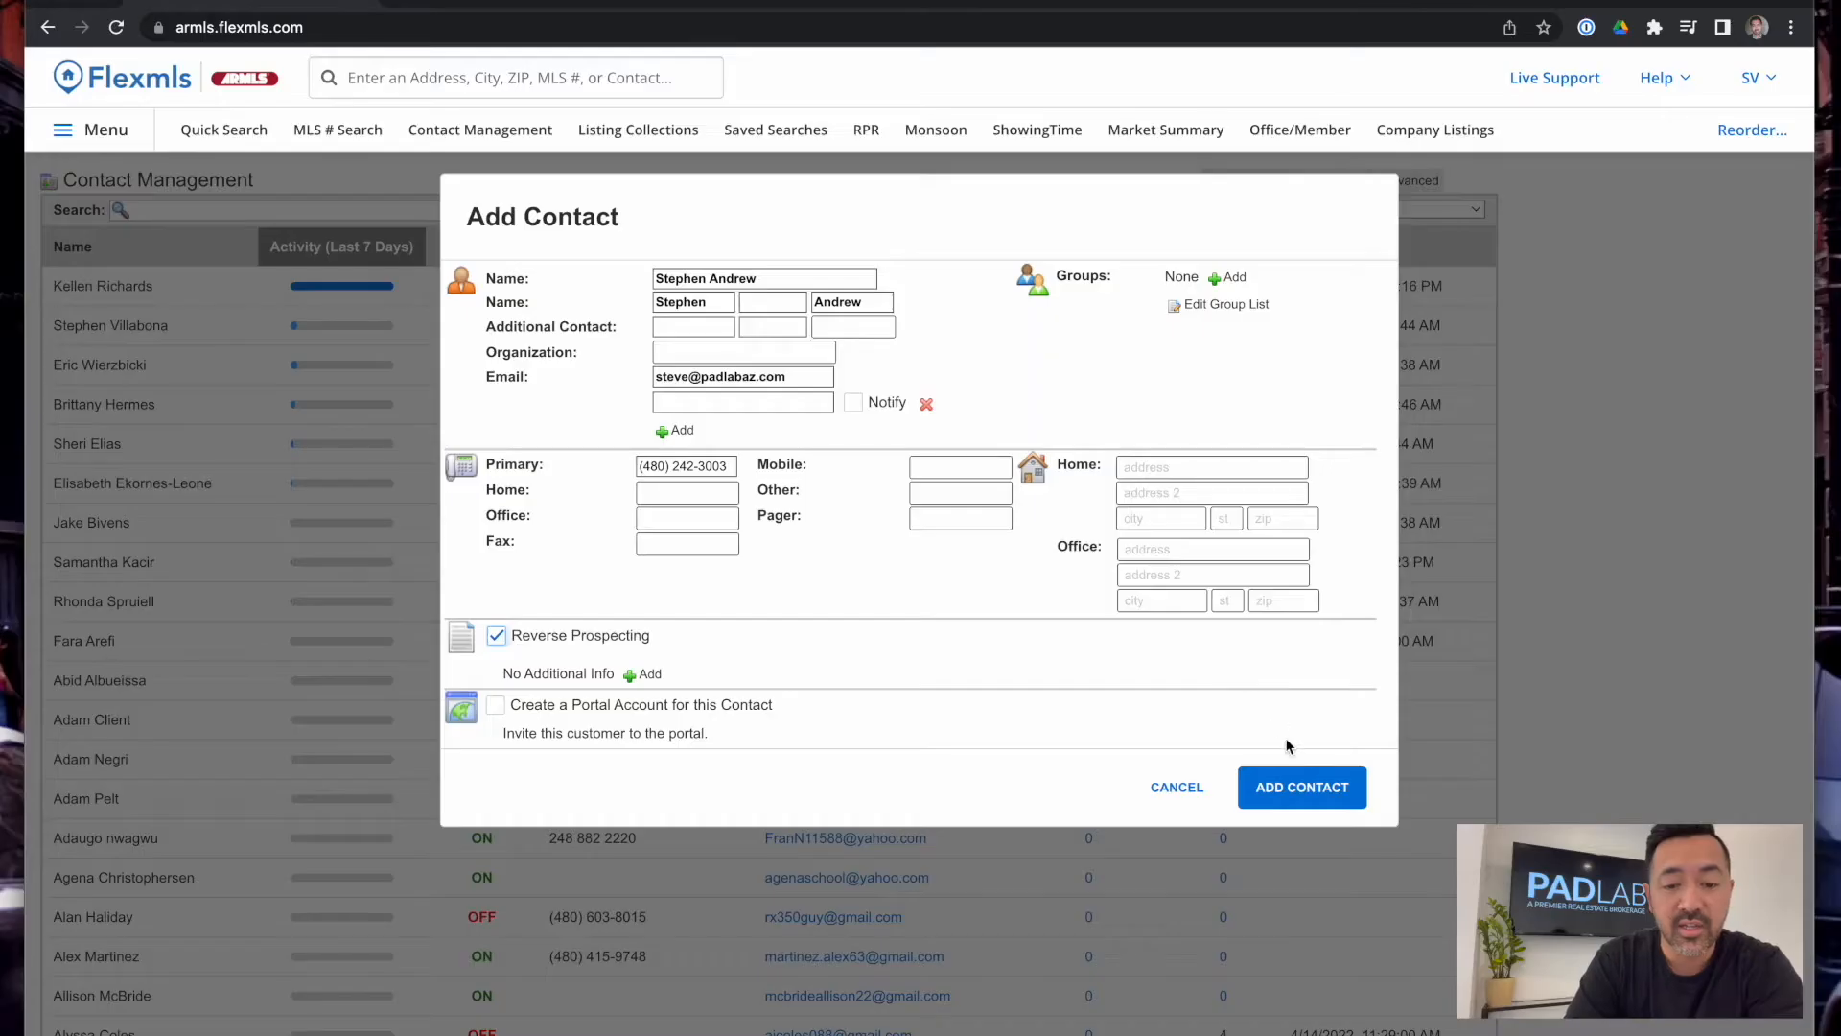
Save the new contact with ADD CONTACT
{"action": "left_click", "coordinate": [1311, 796]}
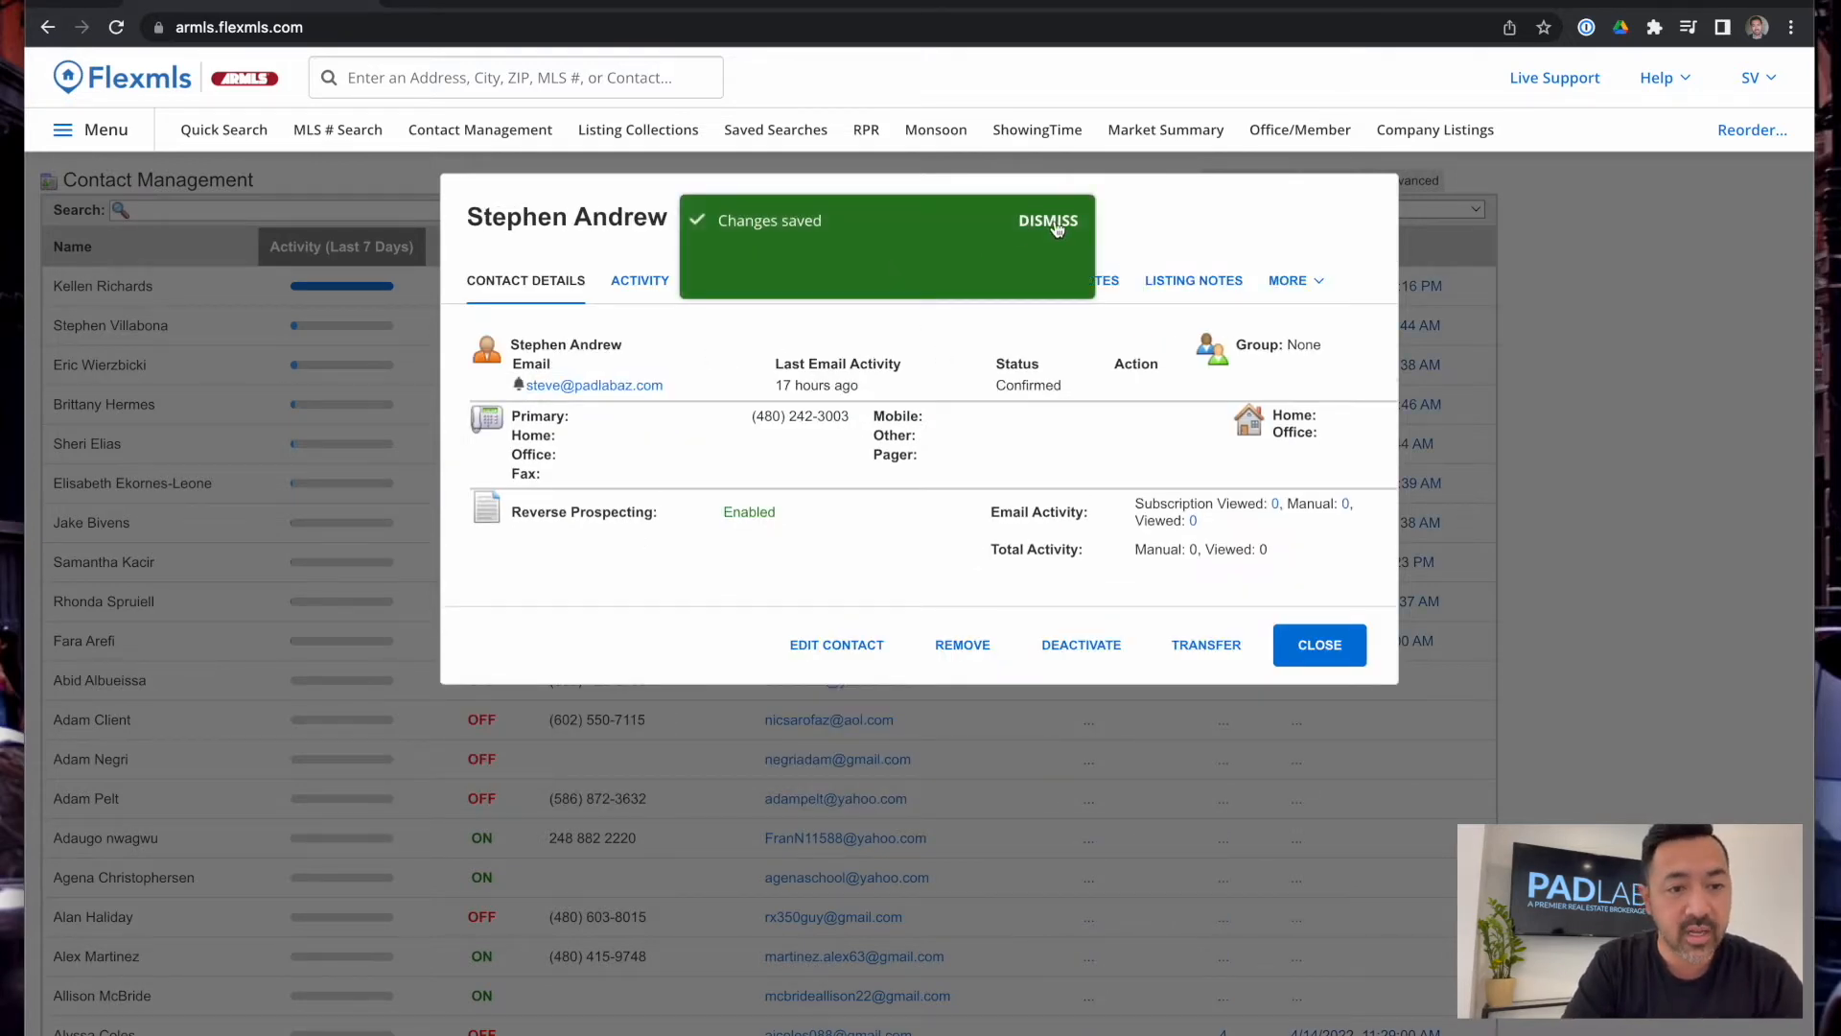
Dismiss the Changes saved banner and show the contact's Activity tab with its empty 30-day chart
{"action": "left_click", "coordinate": [1040, 222]}
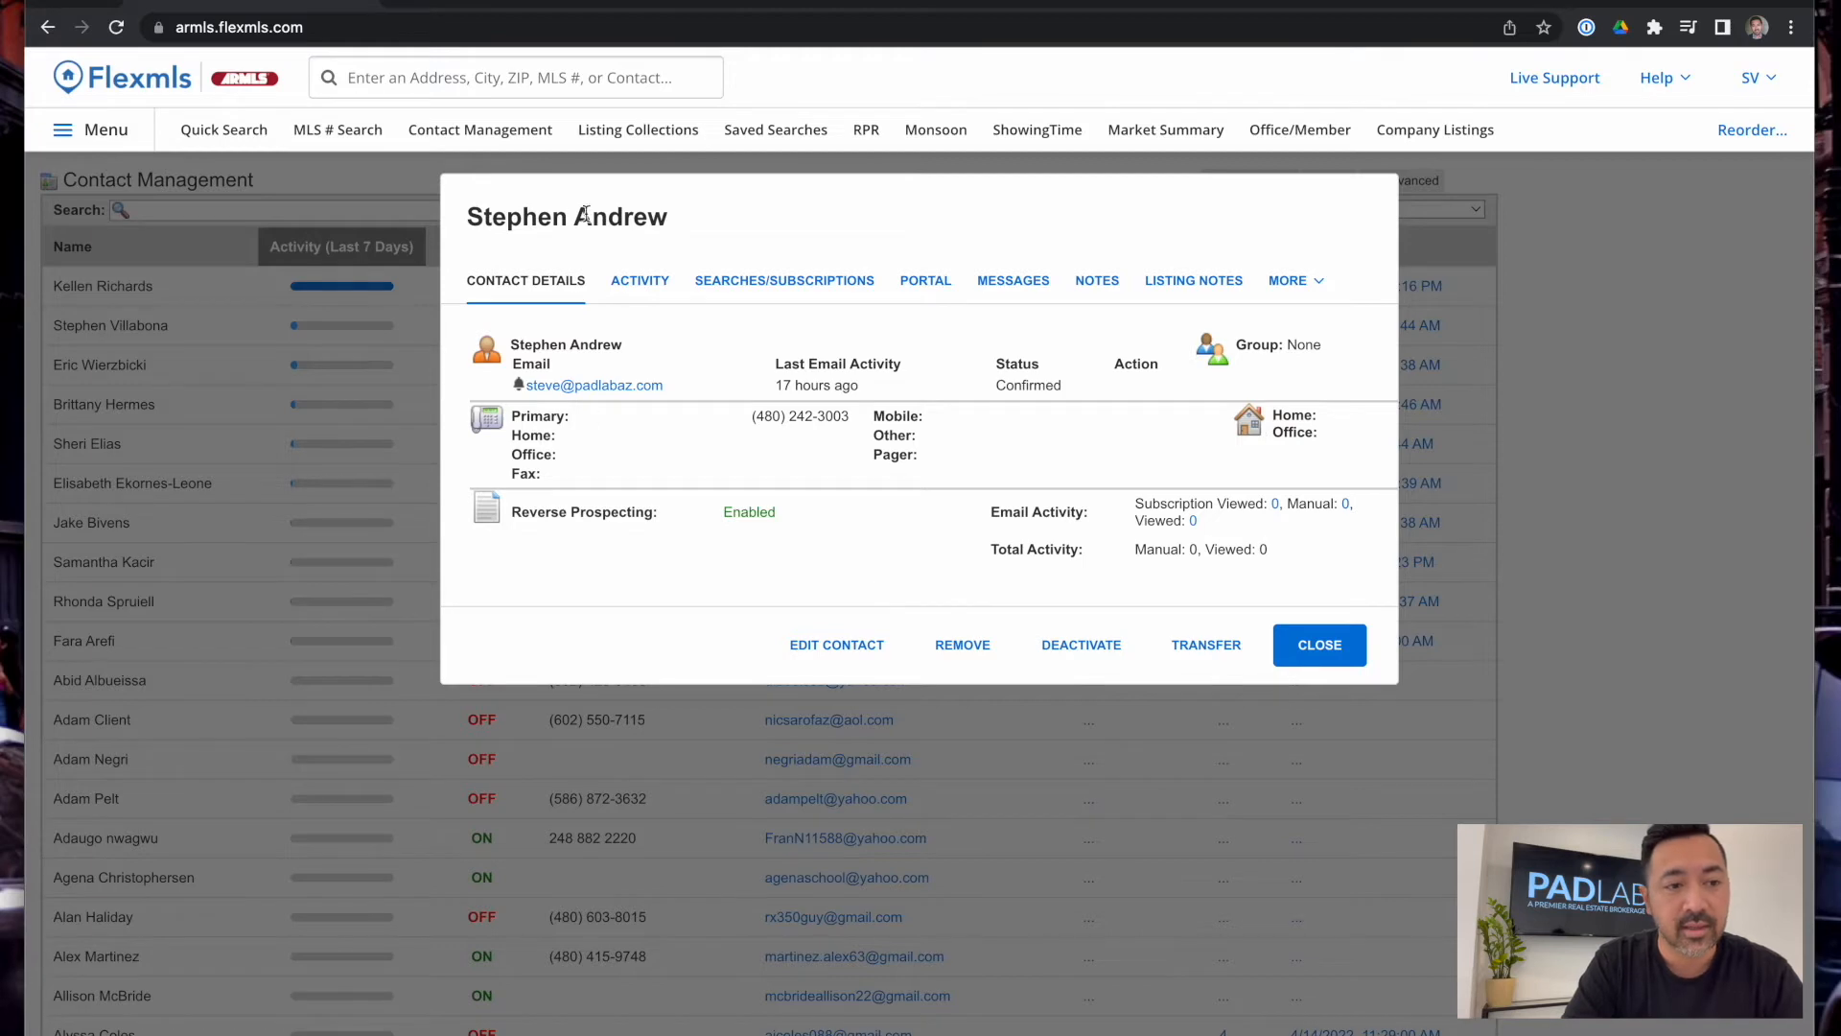
{"action": "left_click", "coordinate": [662, 282]}
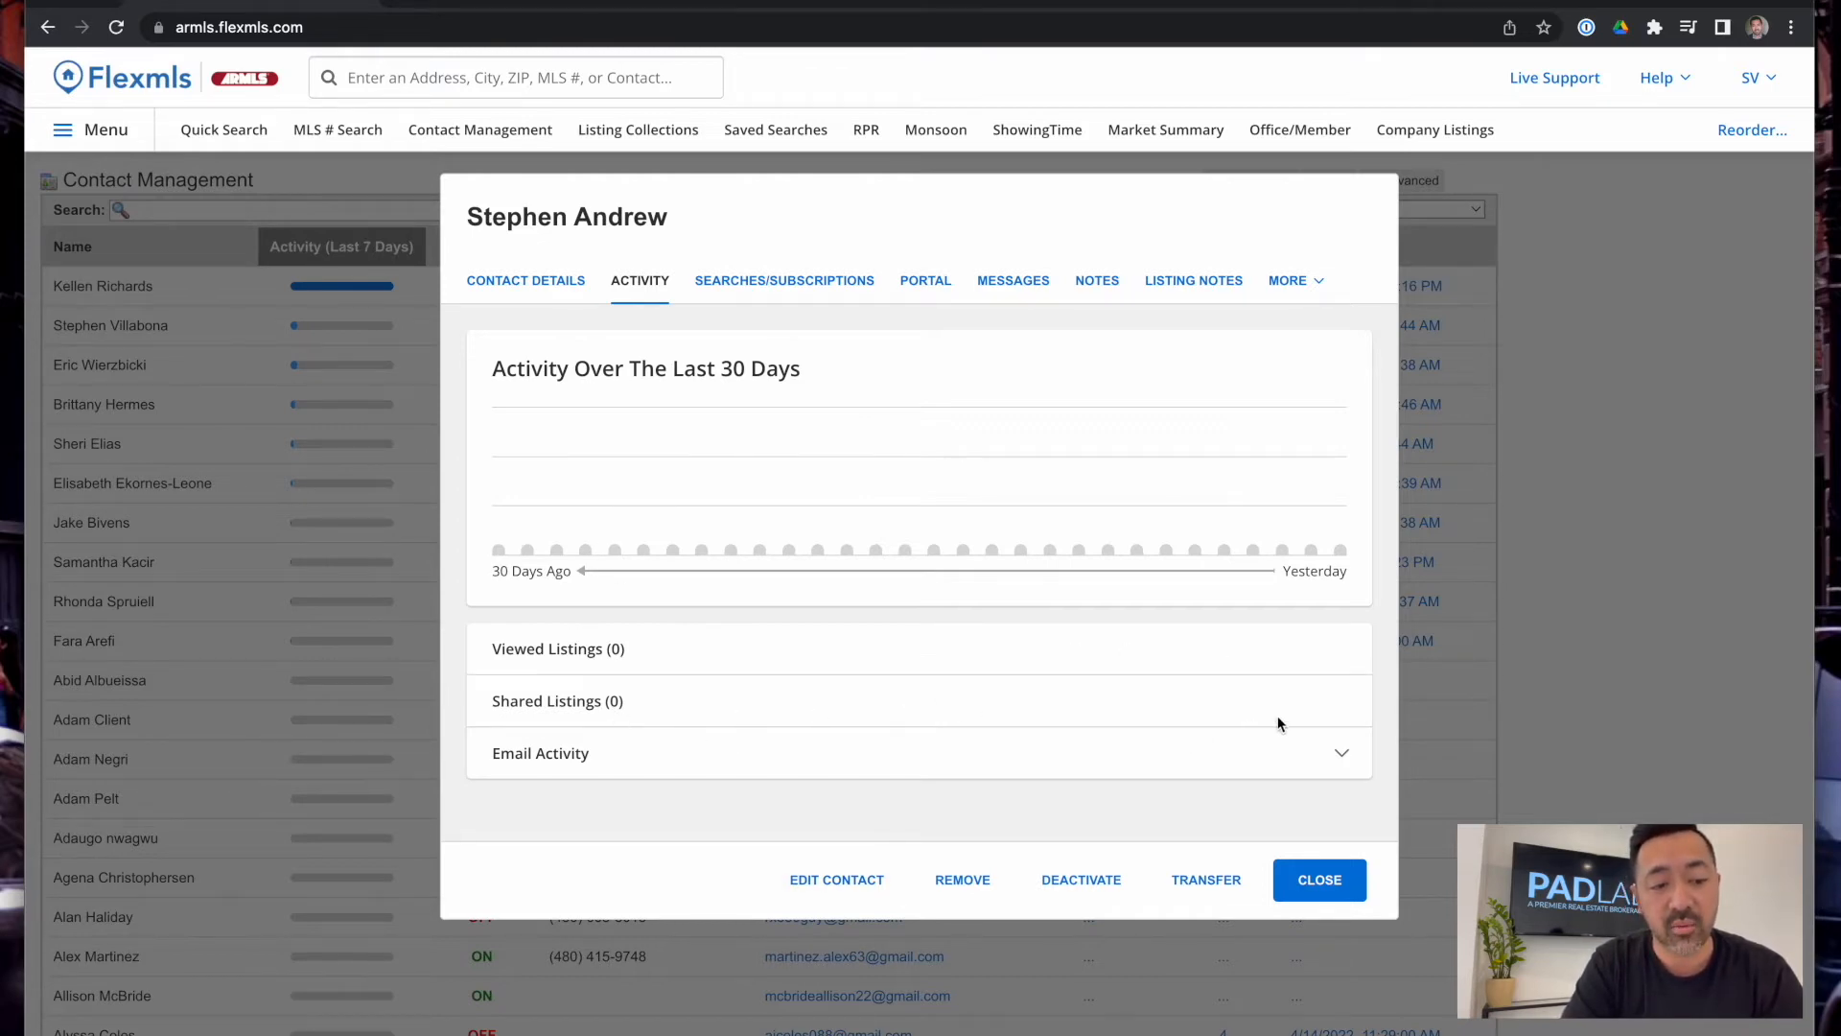
Expand the contact's email activity counts and view its saved searches and subscriptions
{"action": "left_click", "coordinate": [1328, 767]}
{"action": "scroll", "coordinate": [588, 793], "scroll_direction": "down", "scroll_amount": 2}
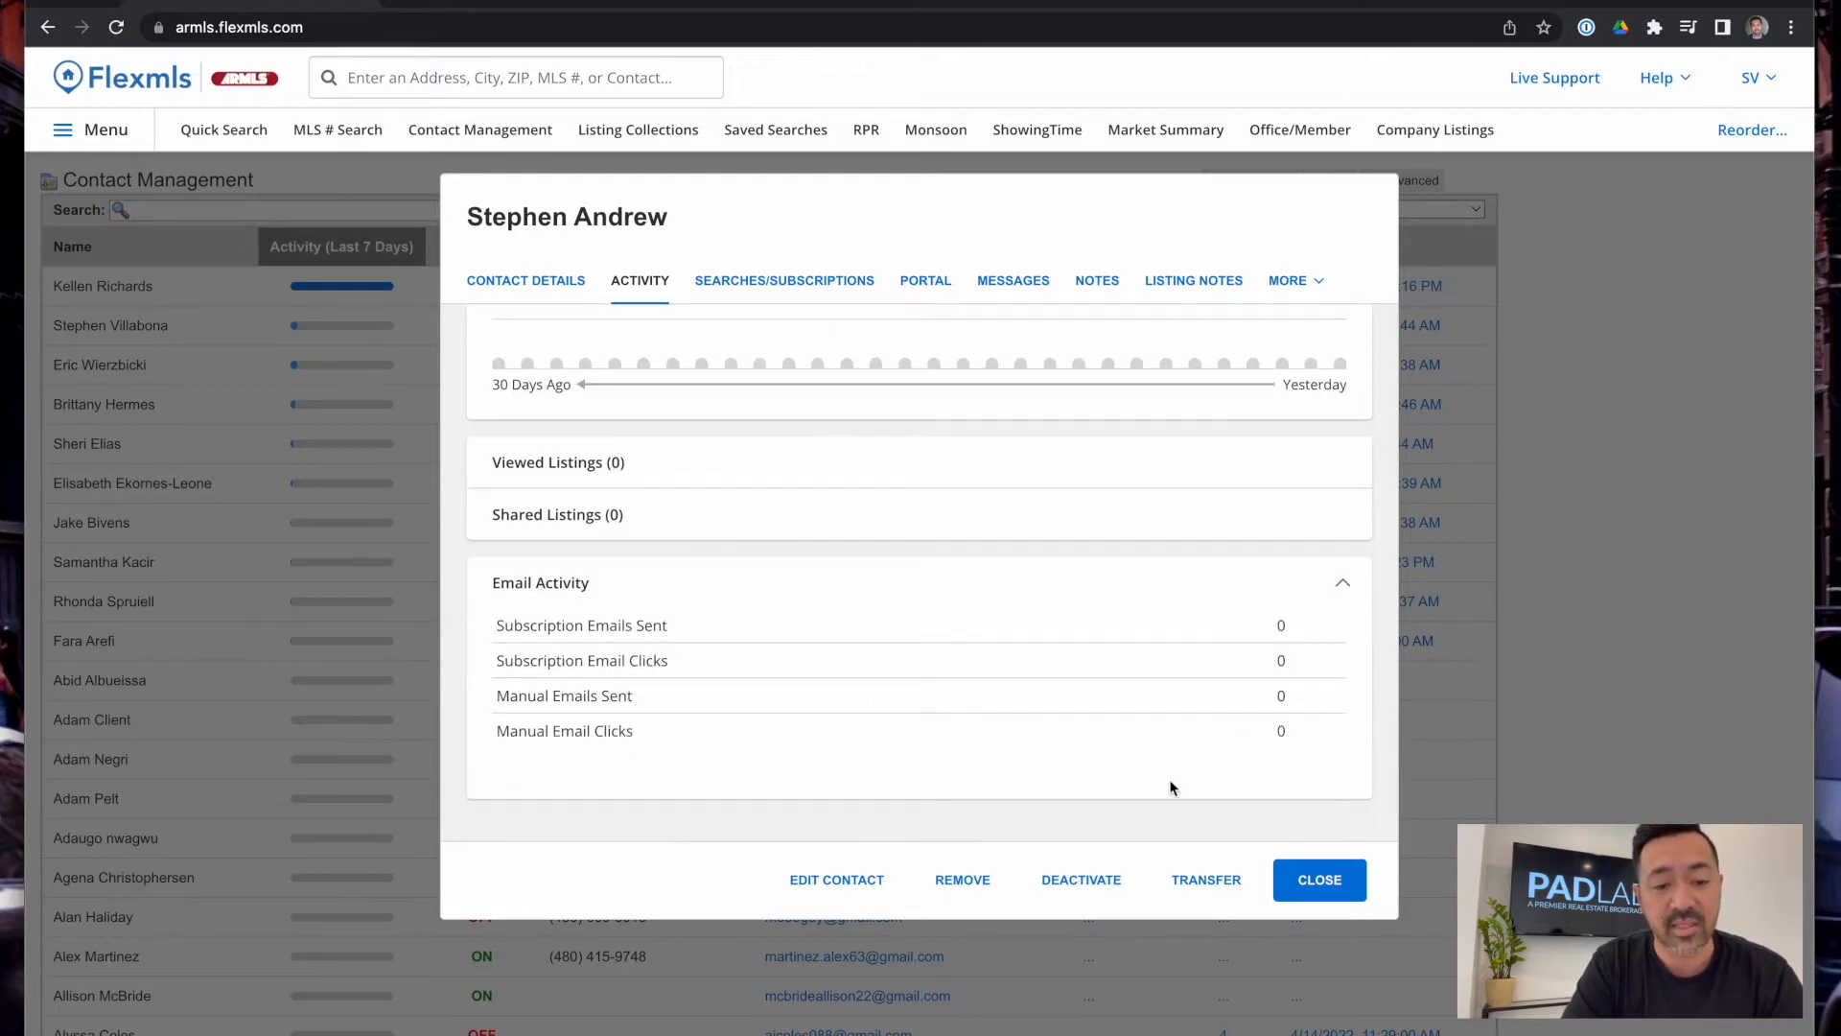
{"action": "scroll", "coordinate": [848, 825], "scroll_direction": "up", "scroll_amount": 3}
{"action": "left_click", "coordinate": [817, 288]}
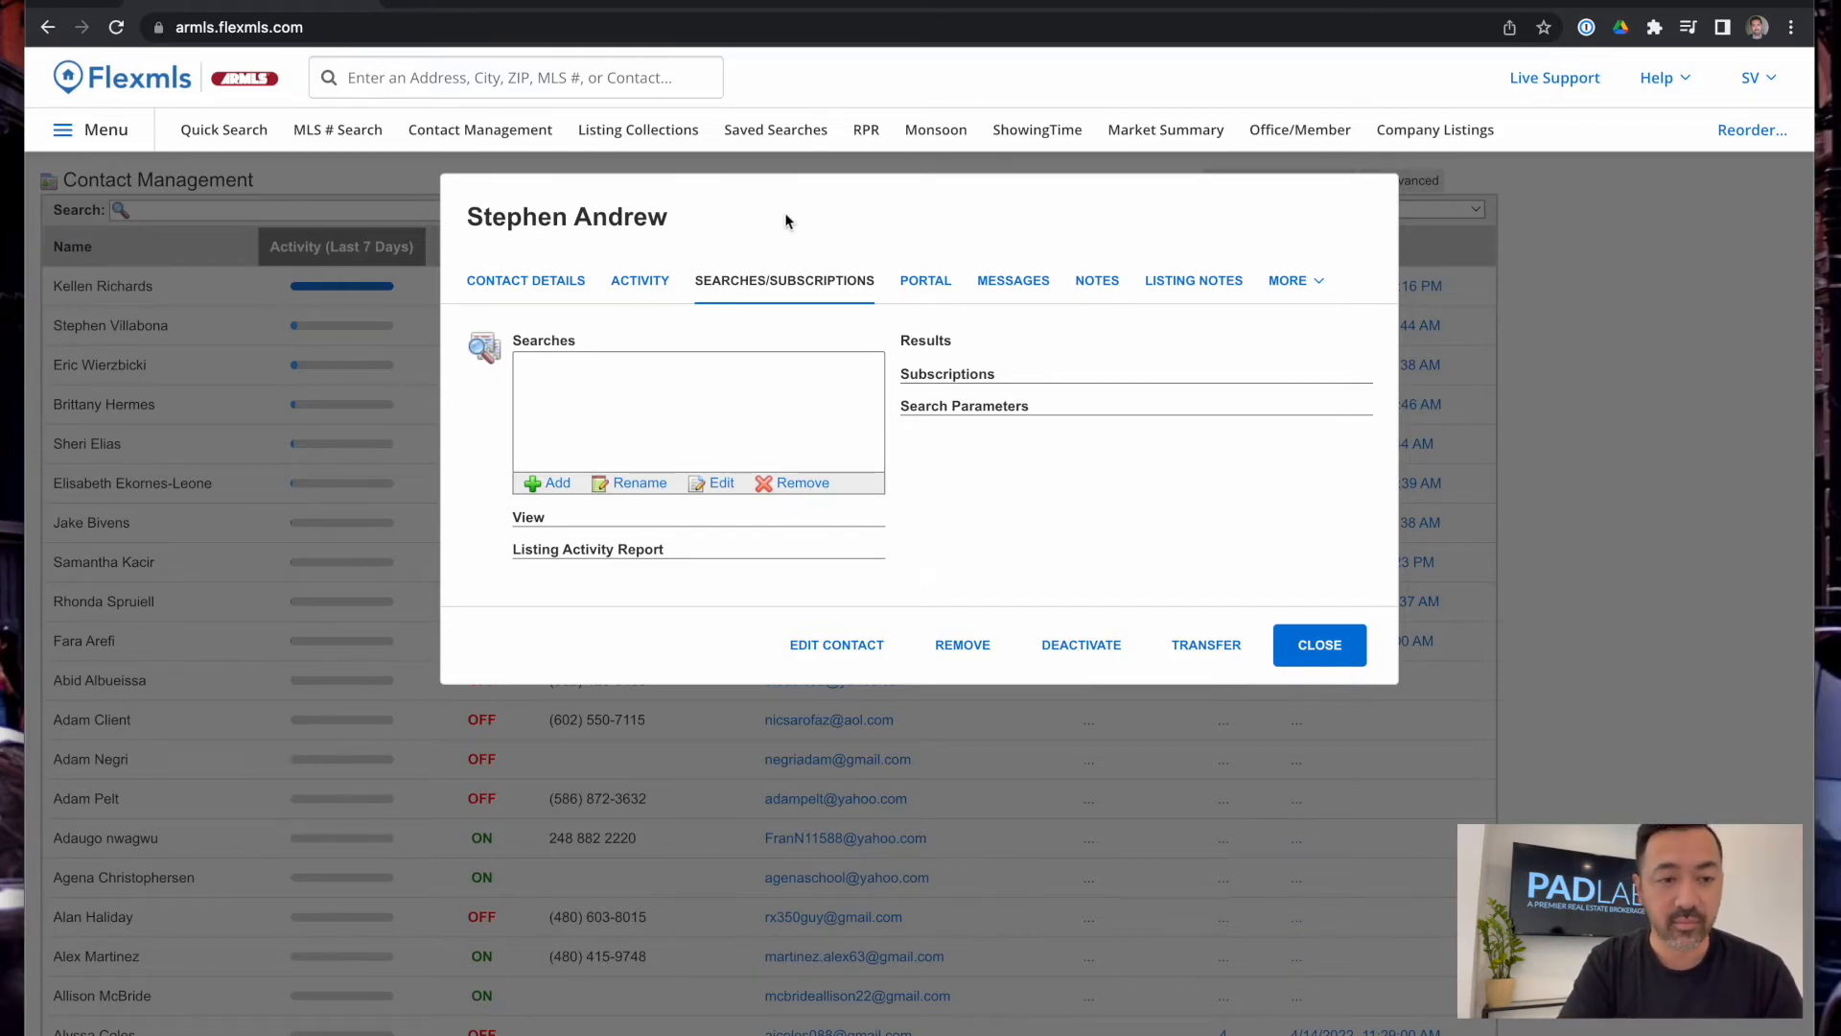
Toggle Client Portal on and back off in the Portal settings, then preview the portal
{"action": "left_click", "coordinate": [926, 280]}
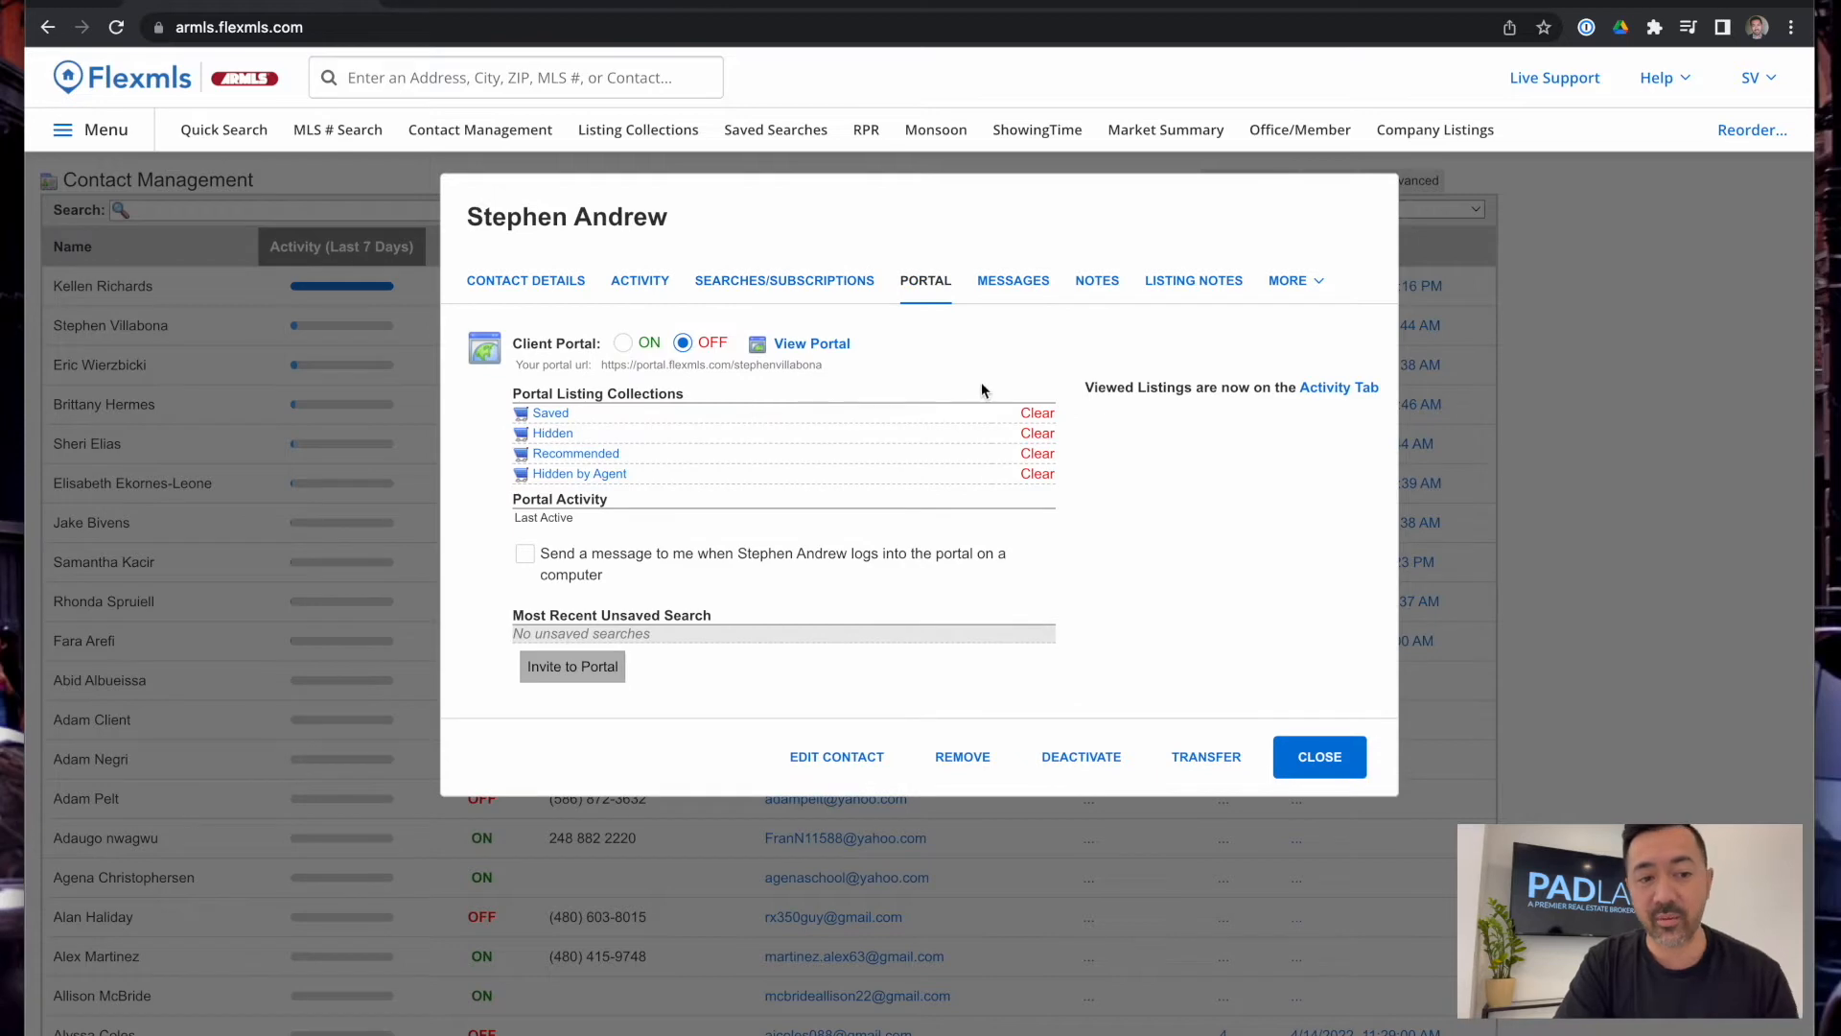
{"action": "left_click", "coordinate": [624, 344]}
{"action": "left_click", "coordinate": [682, 343]}
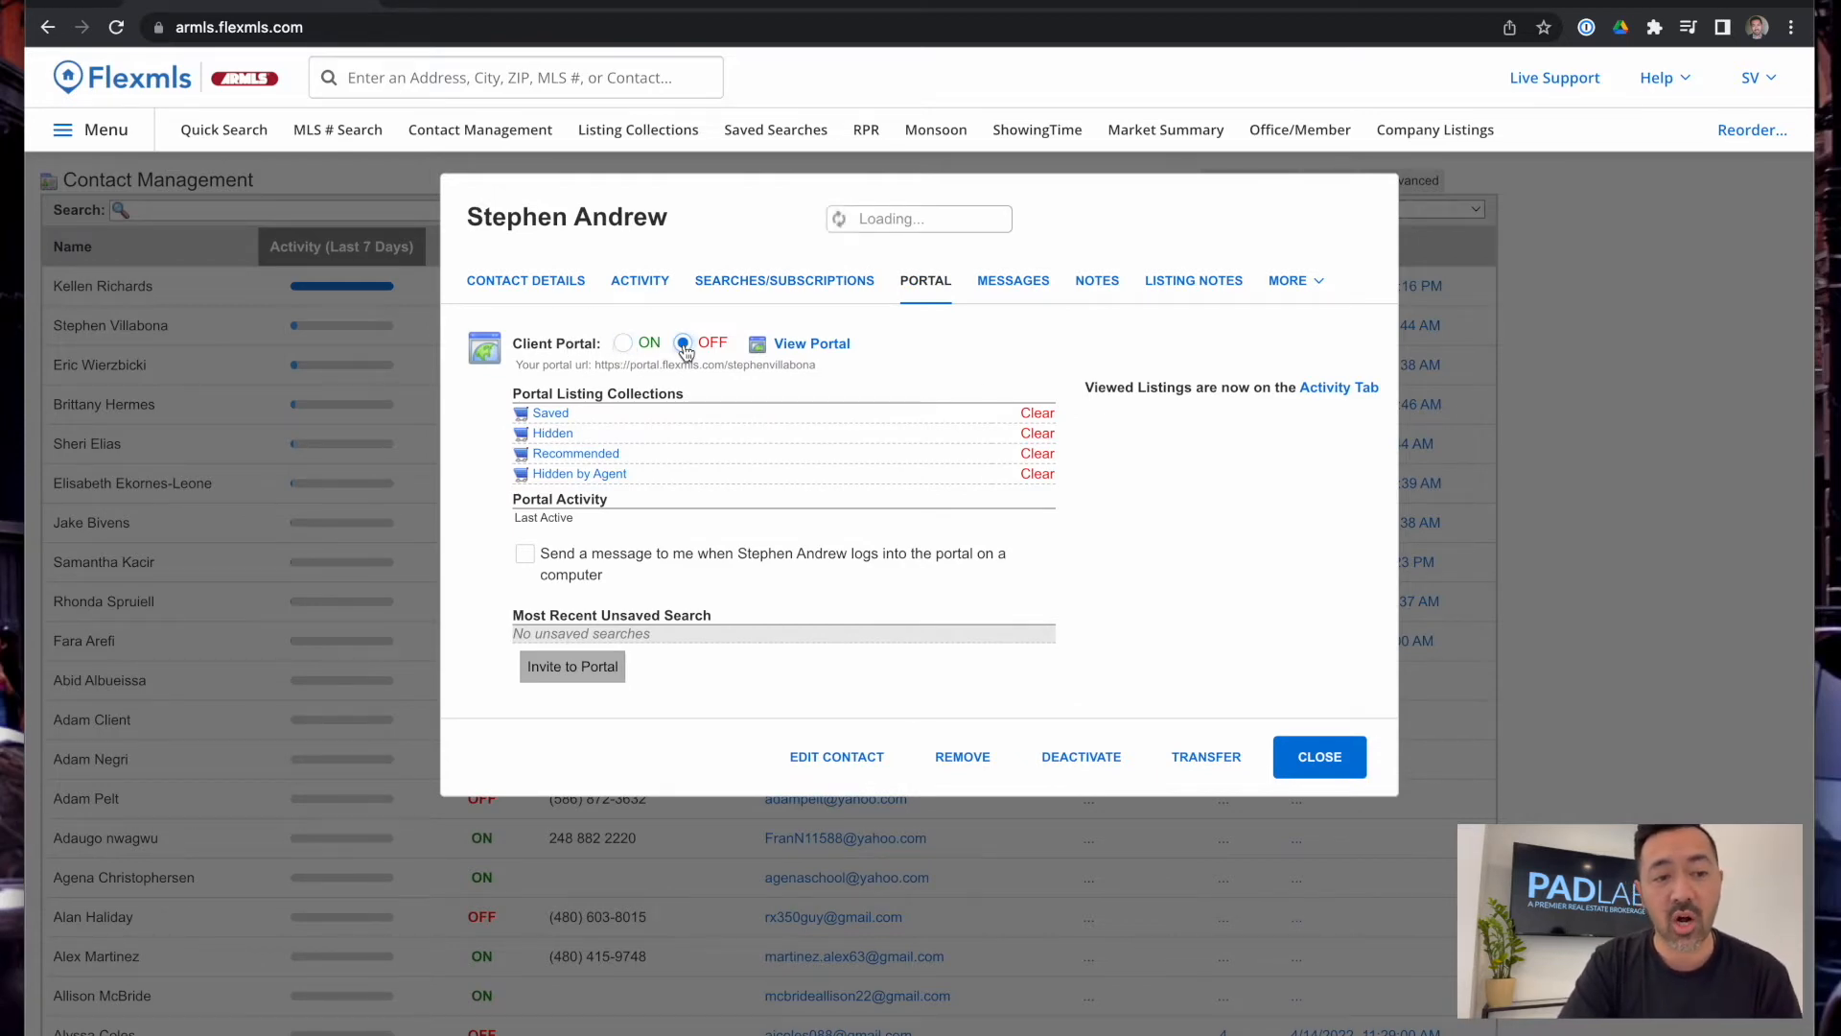
{"action": "left_click", "coordinate": [827, 348]}
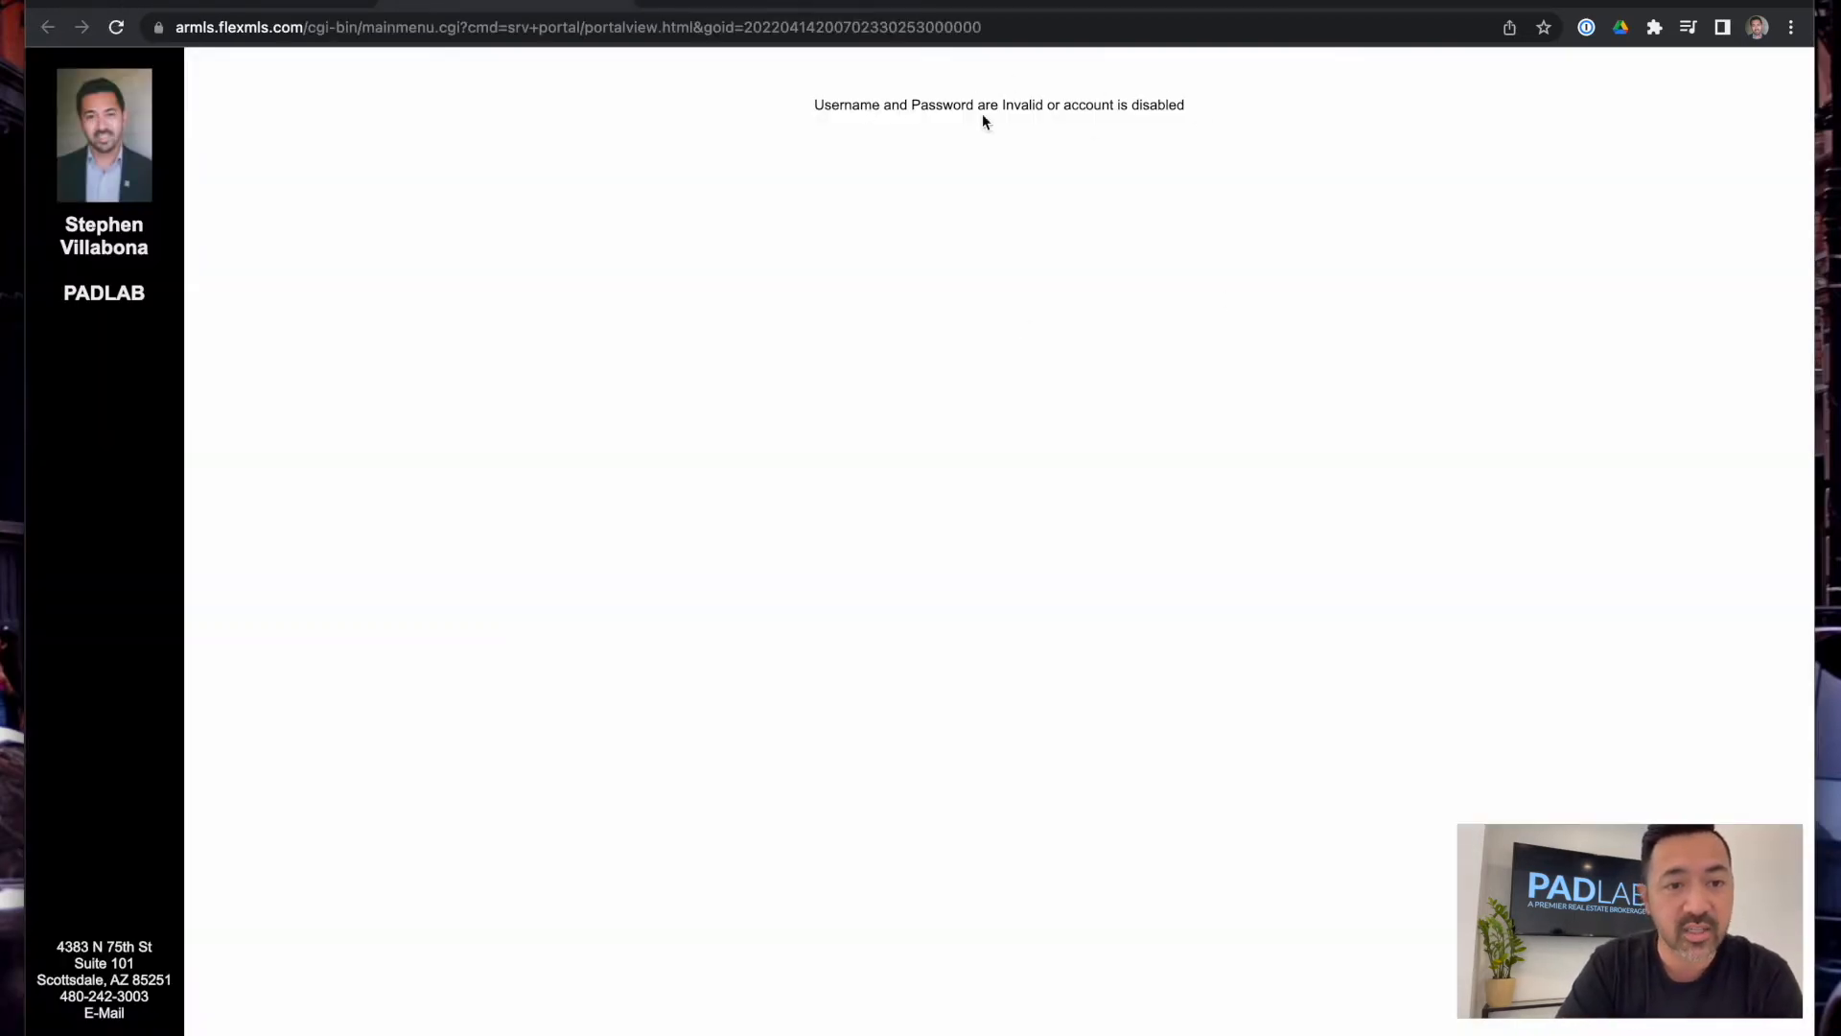
Switch Client Portal to ON, preview the empty Saved collection, and return to the contact record
{"action": "left_click", "coordinate": [621, 3]}
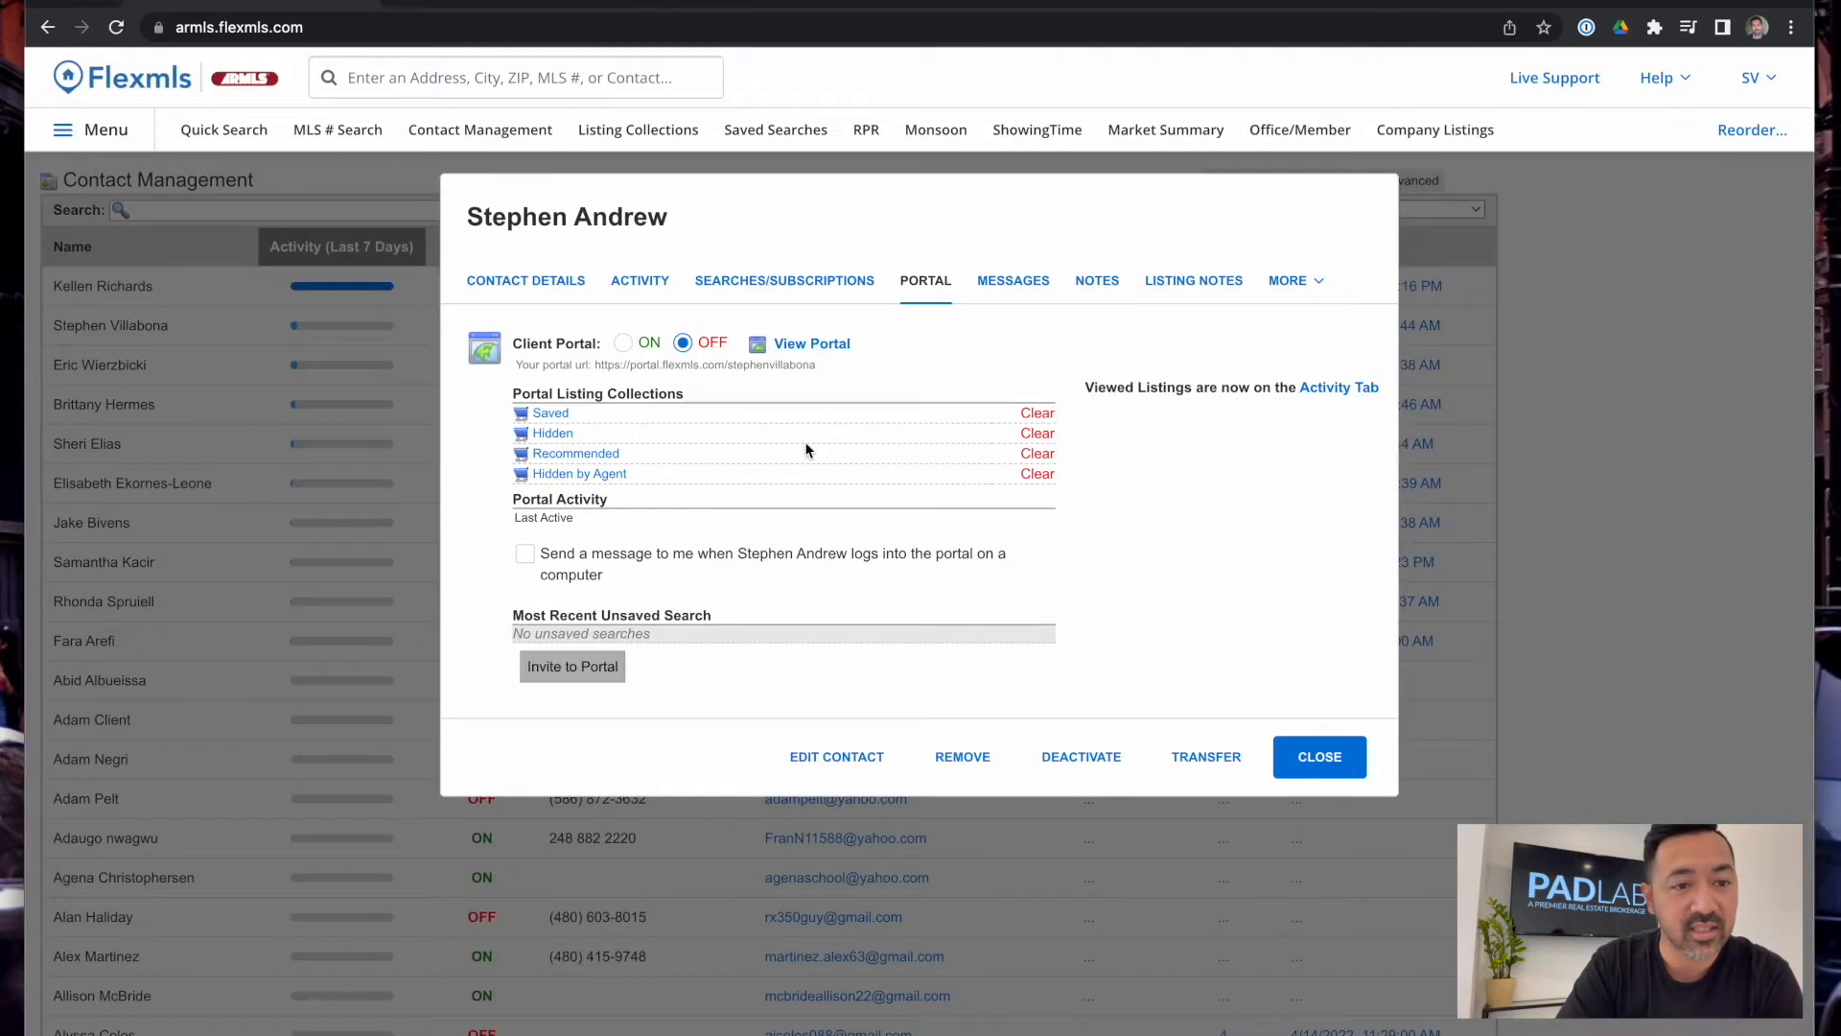
{"action": "left_click", "coordinate": [624, 344]}
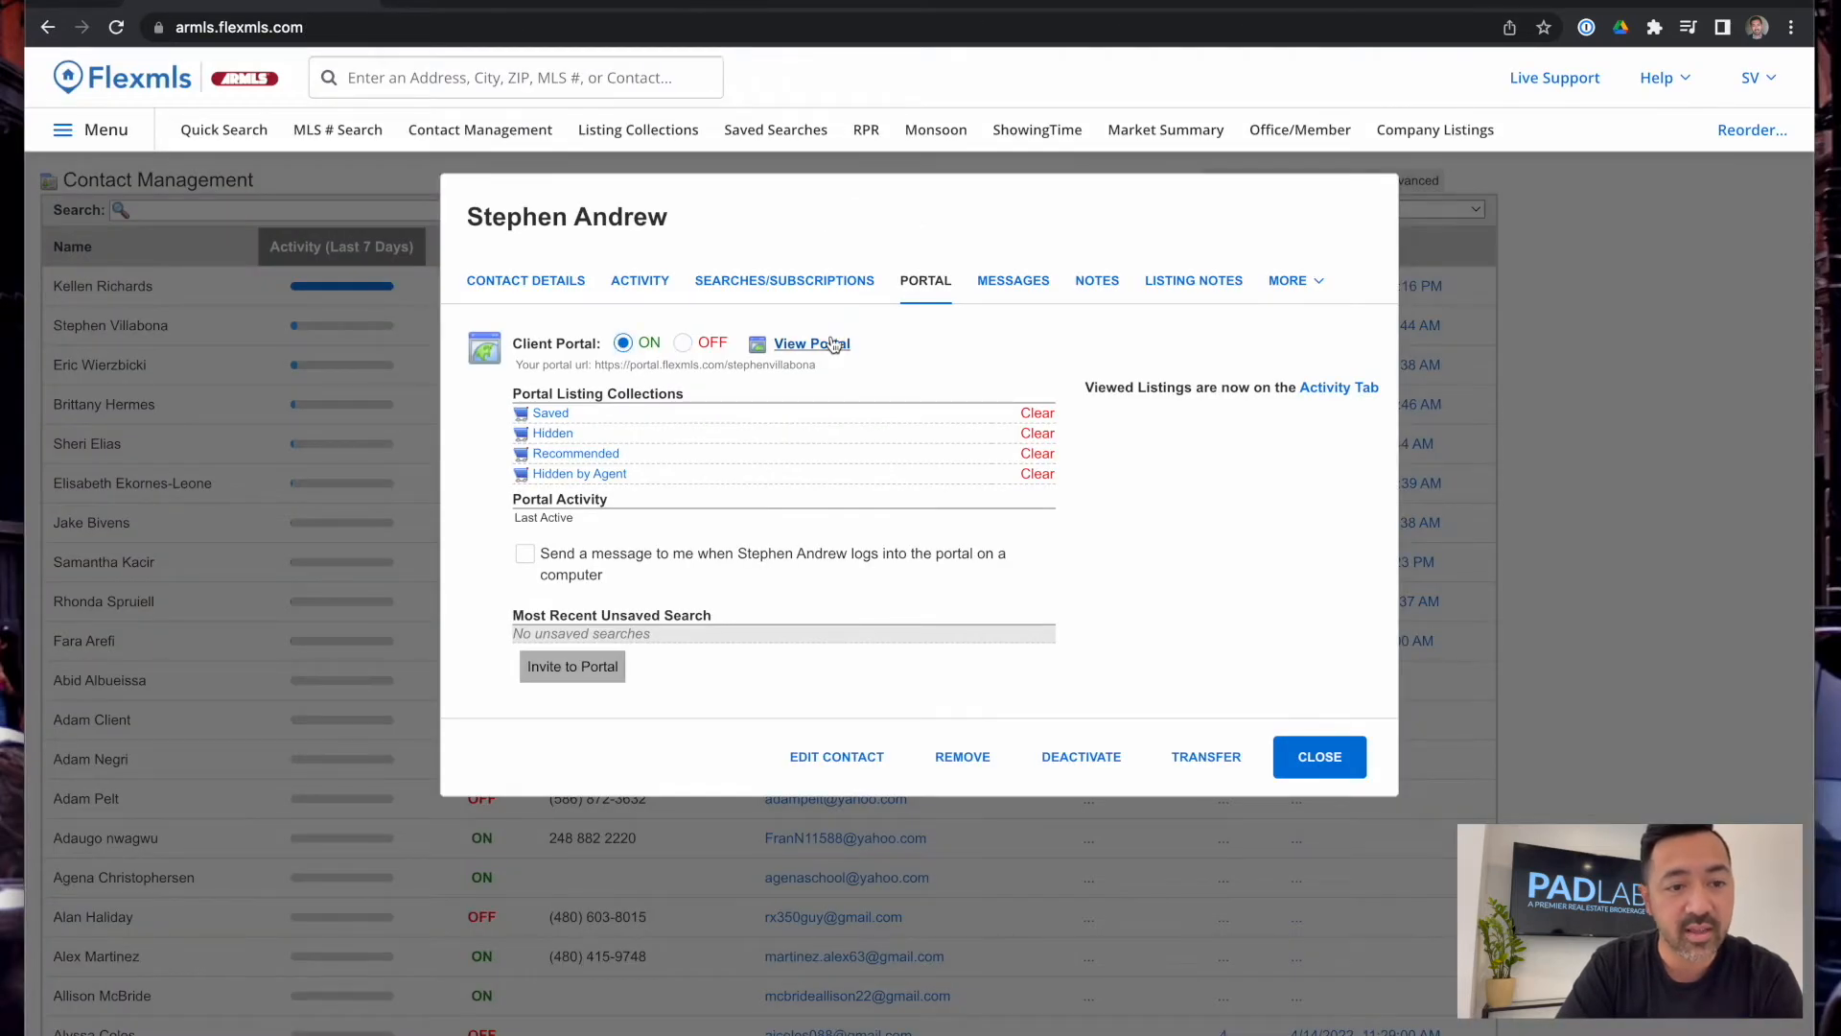
{"action": "left_click", "coordinate": [831, 345]}
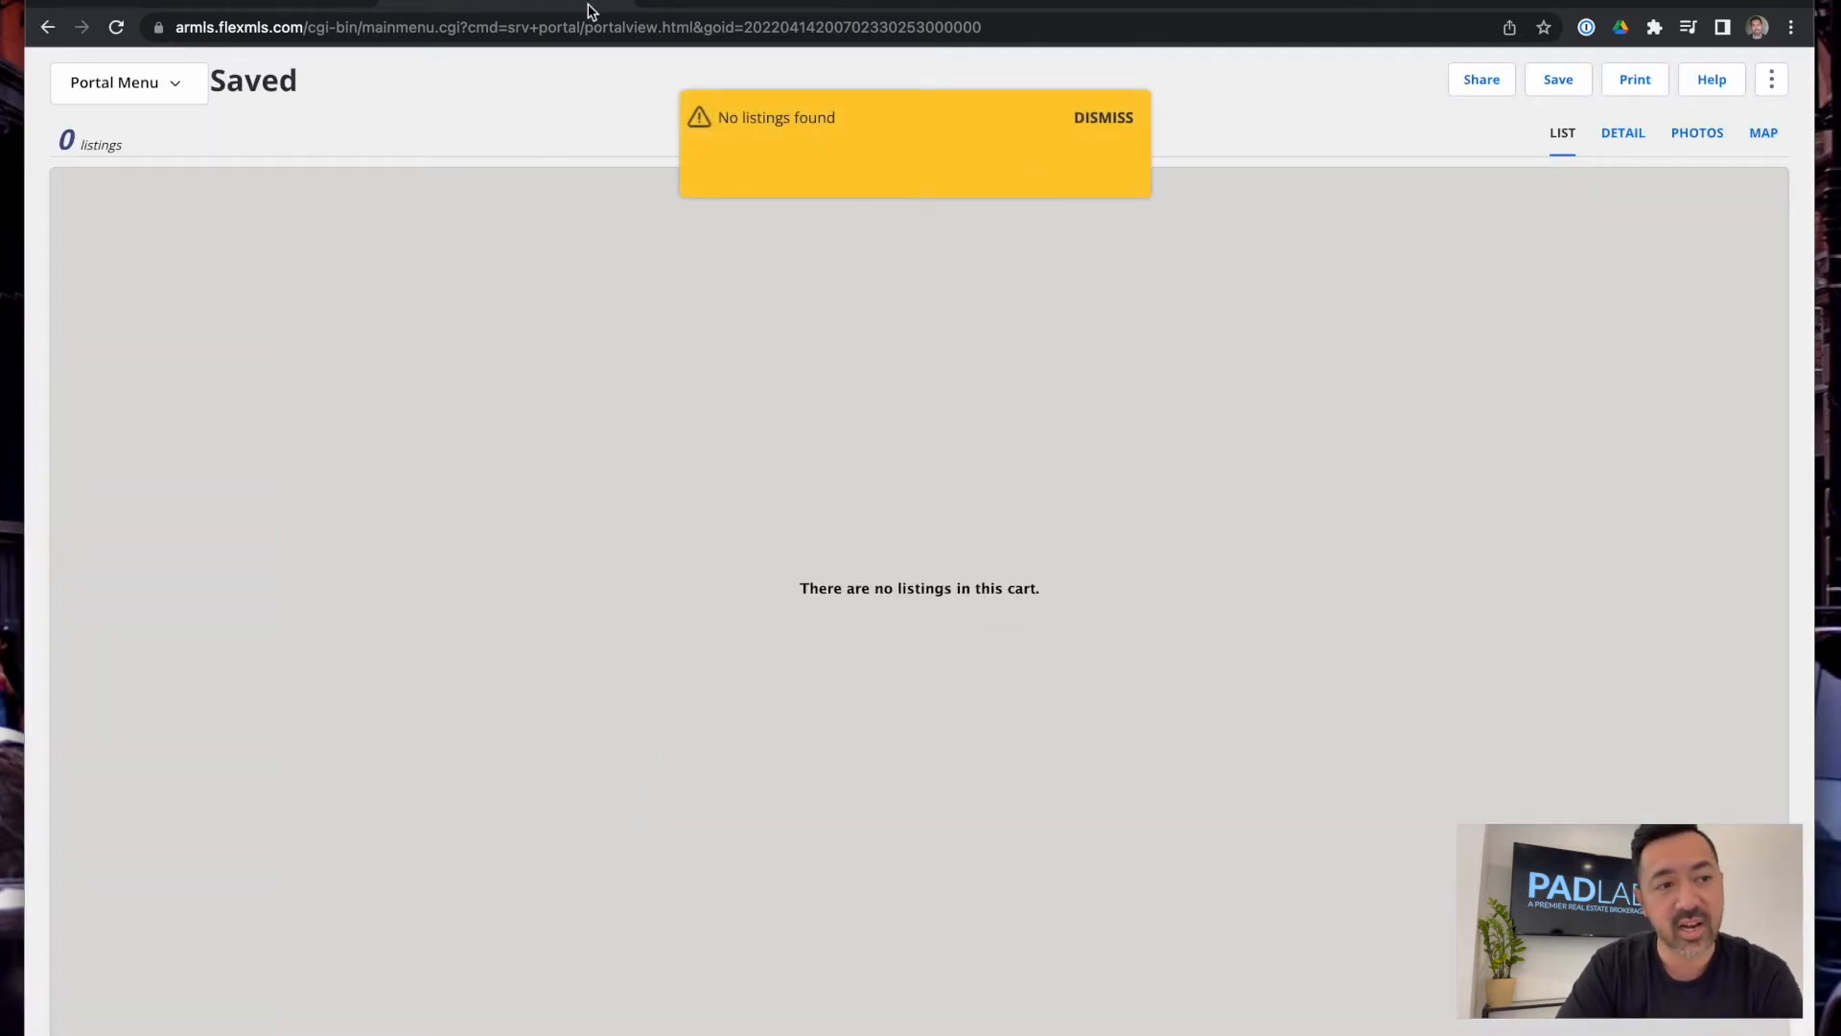
{"action": "left_click", "coordinate": [620, 3]}
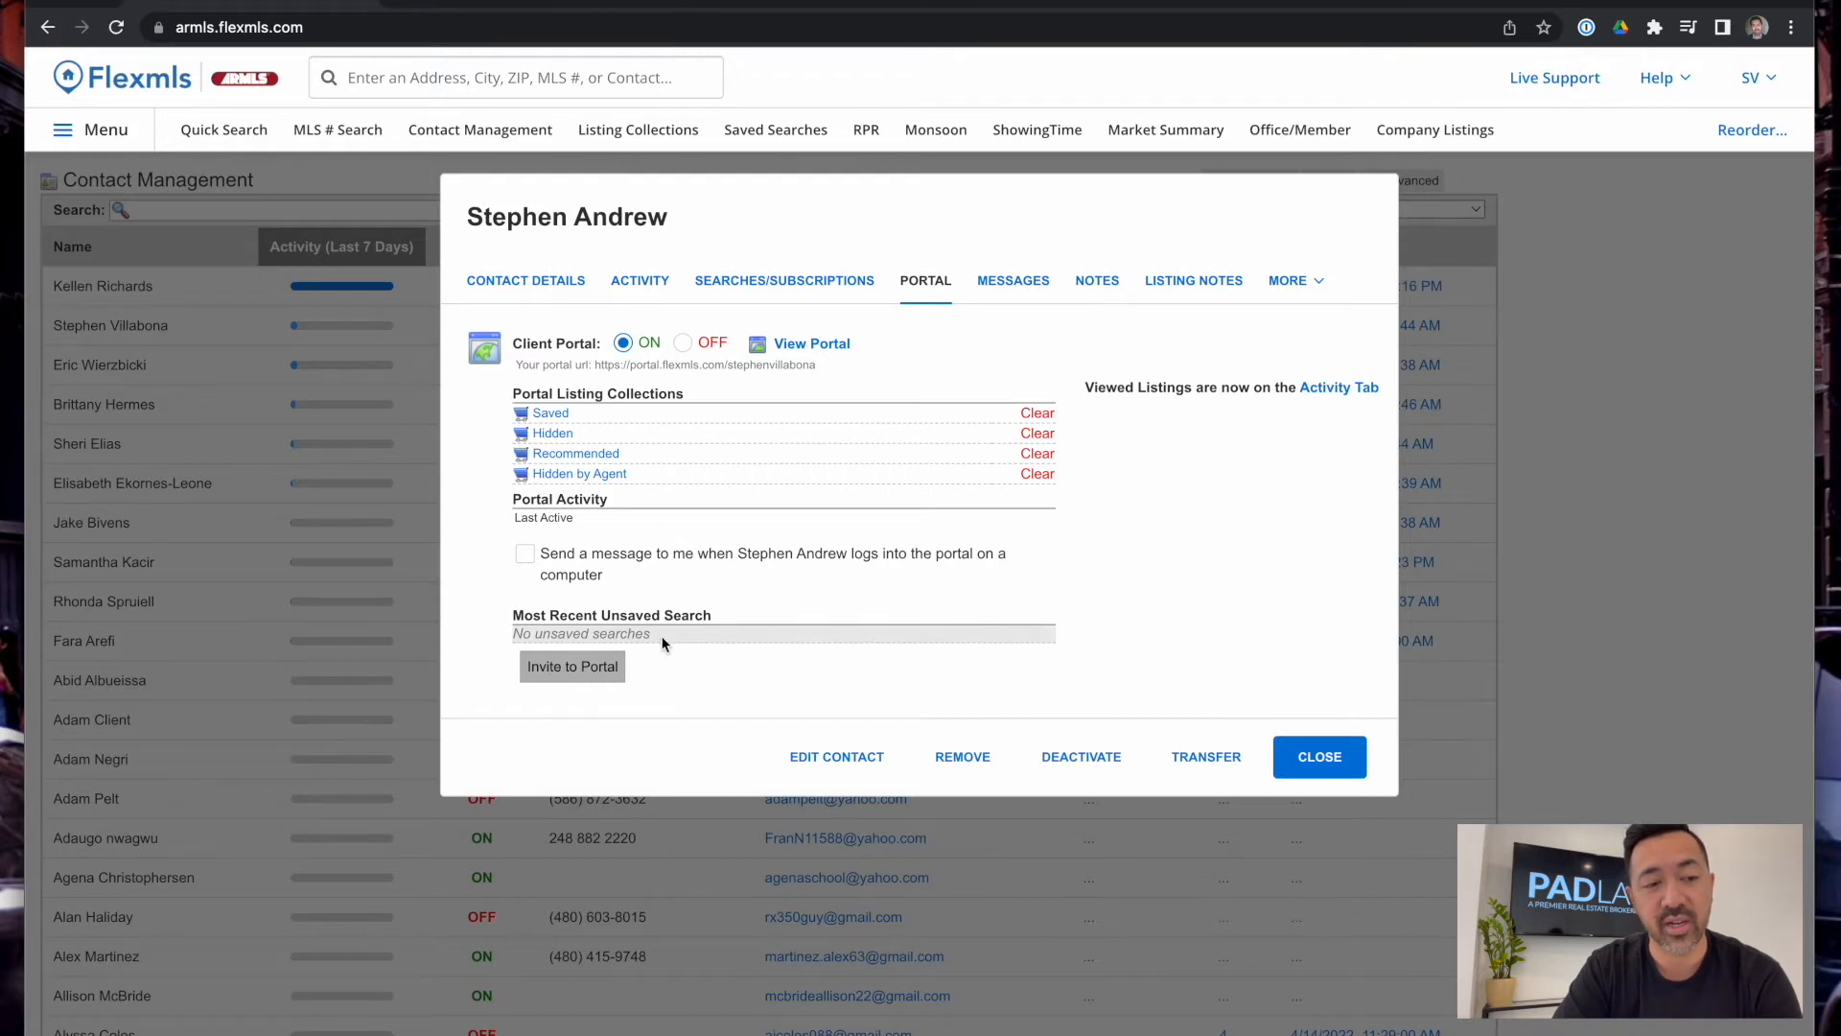
Check the Messages, Notes and Listing Notes tabs, then close the contact record
{"action": "left_click", "coordinate": [1016, 286]}
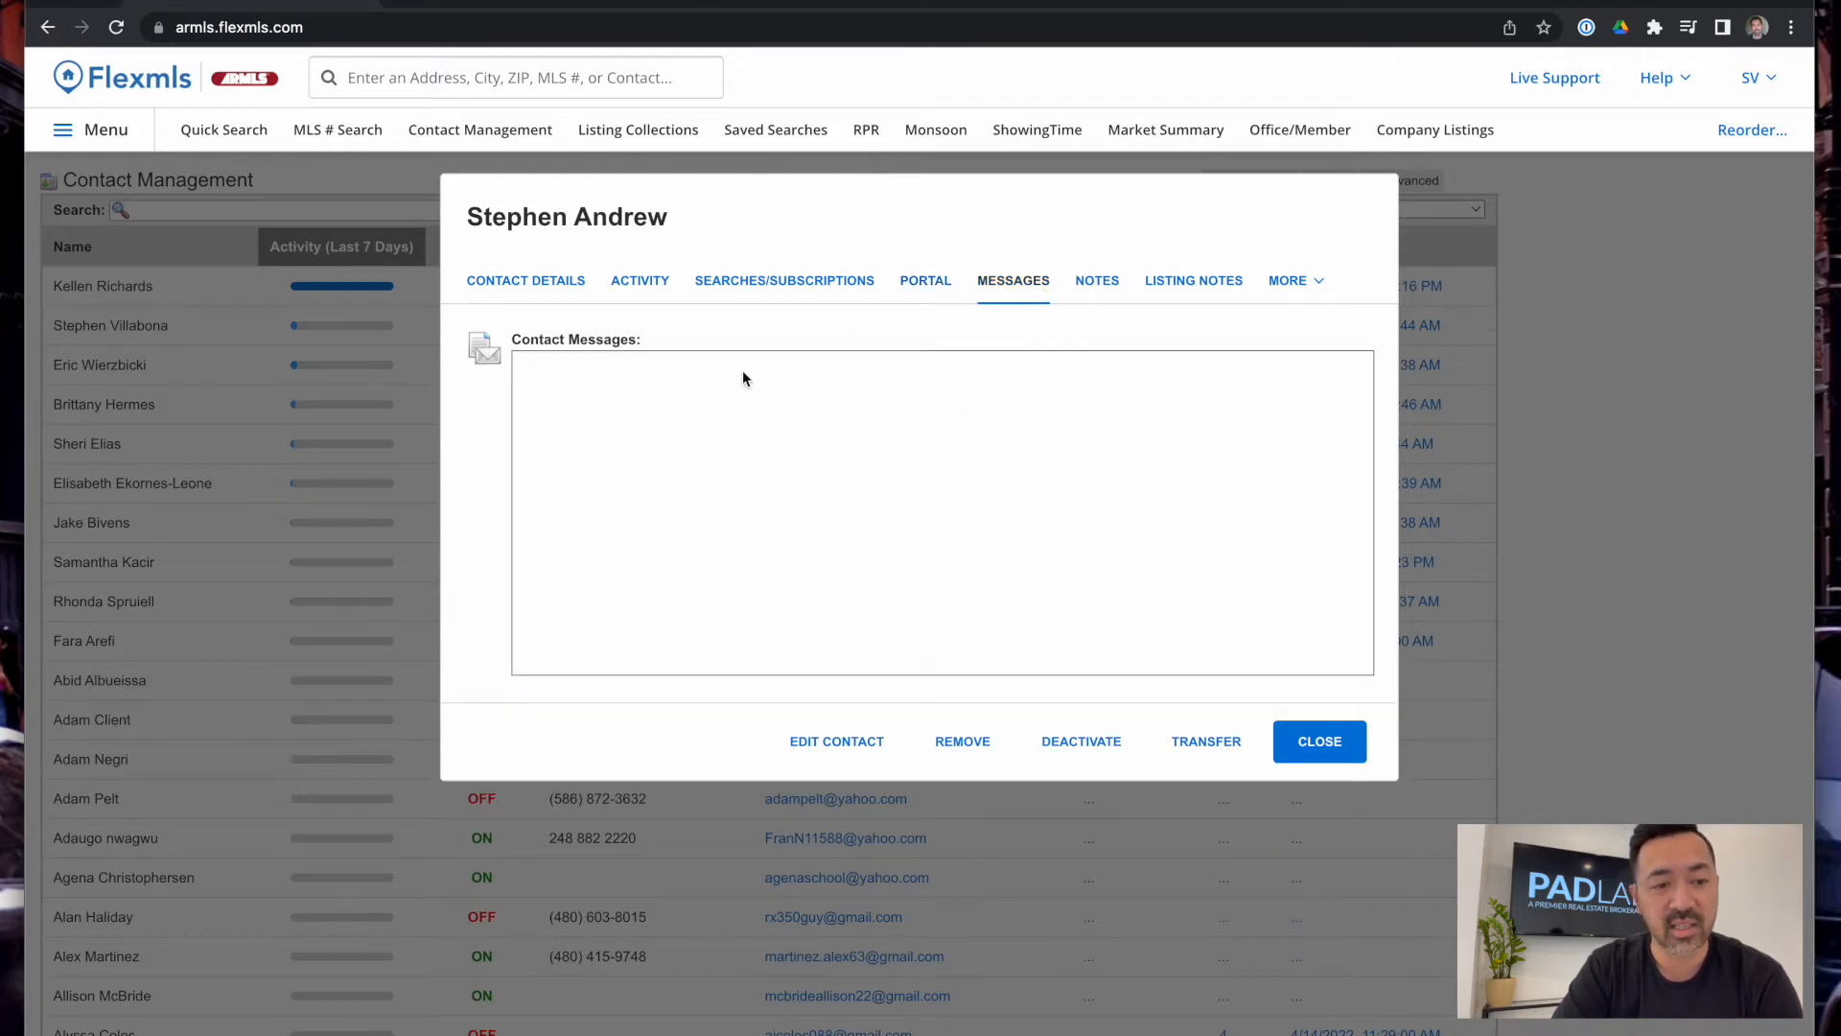
{"action": "left_click", "coordinate": [1113, 287]}
{"action": "left_click", "coordinate": [1191, 285]}
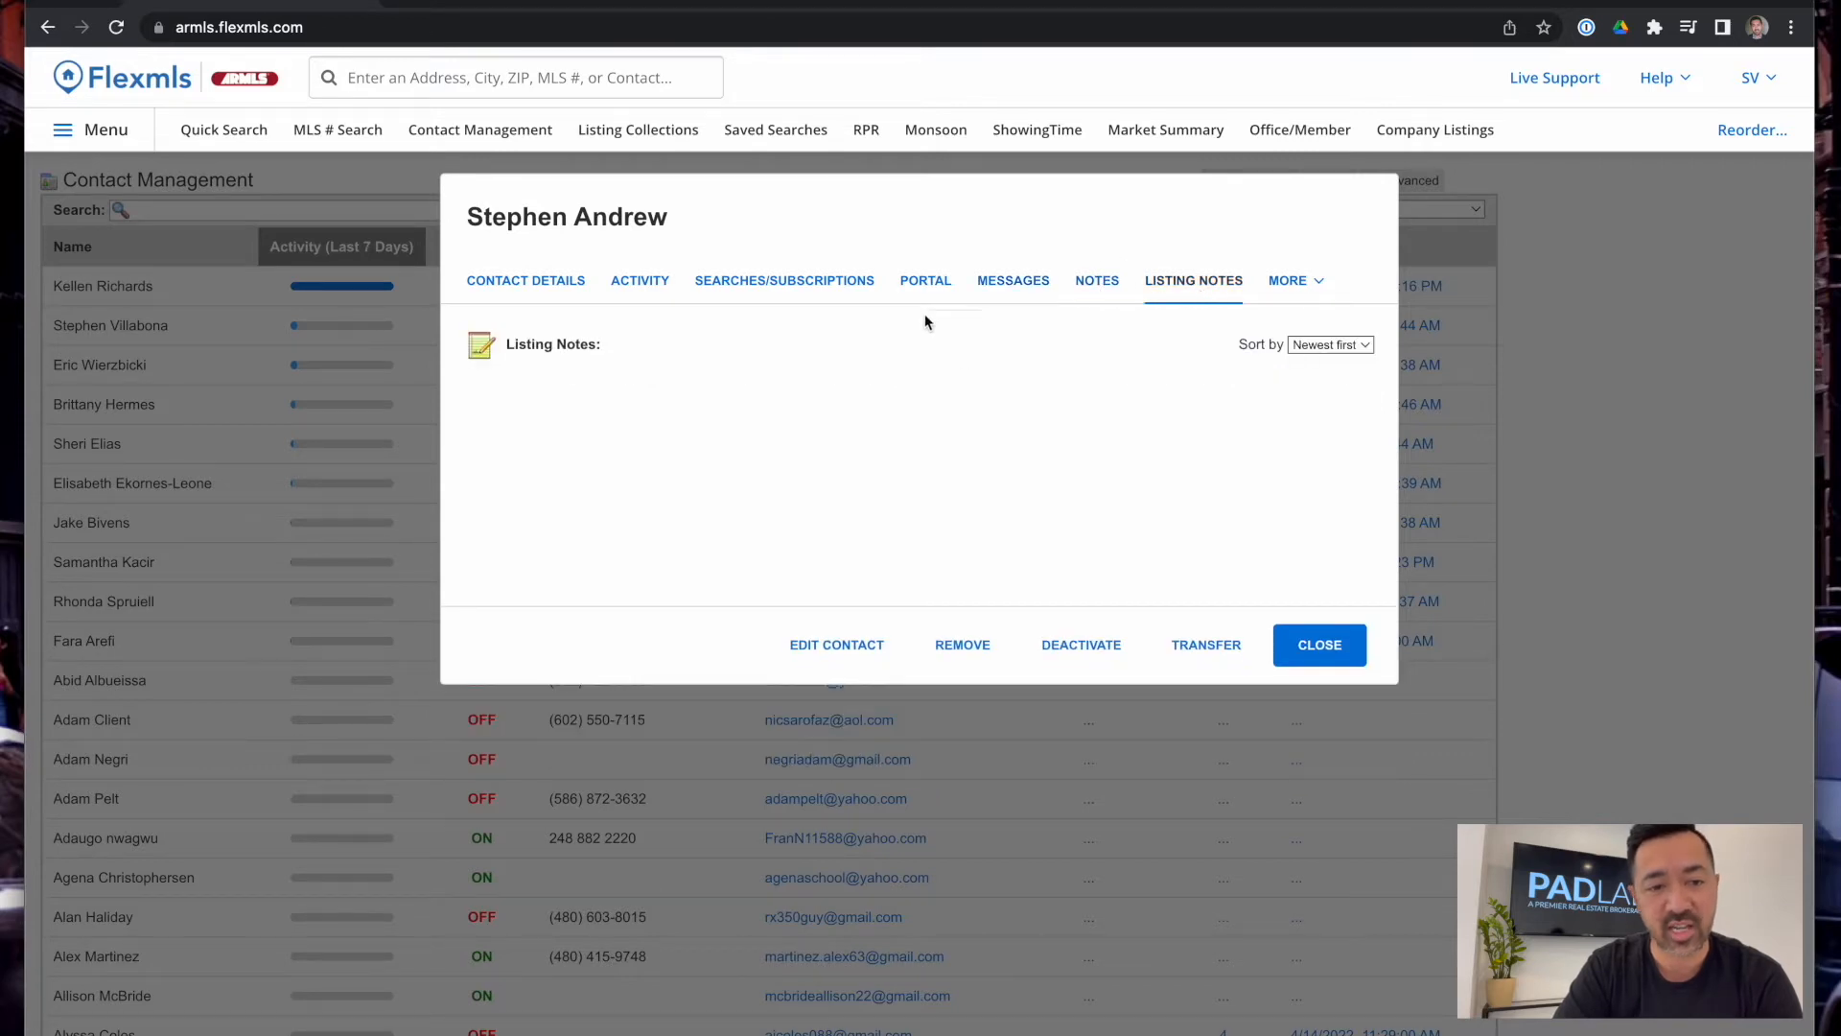
{"action": "left_click", "coordinate": [514, 284]}
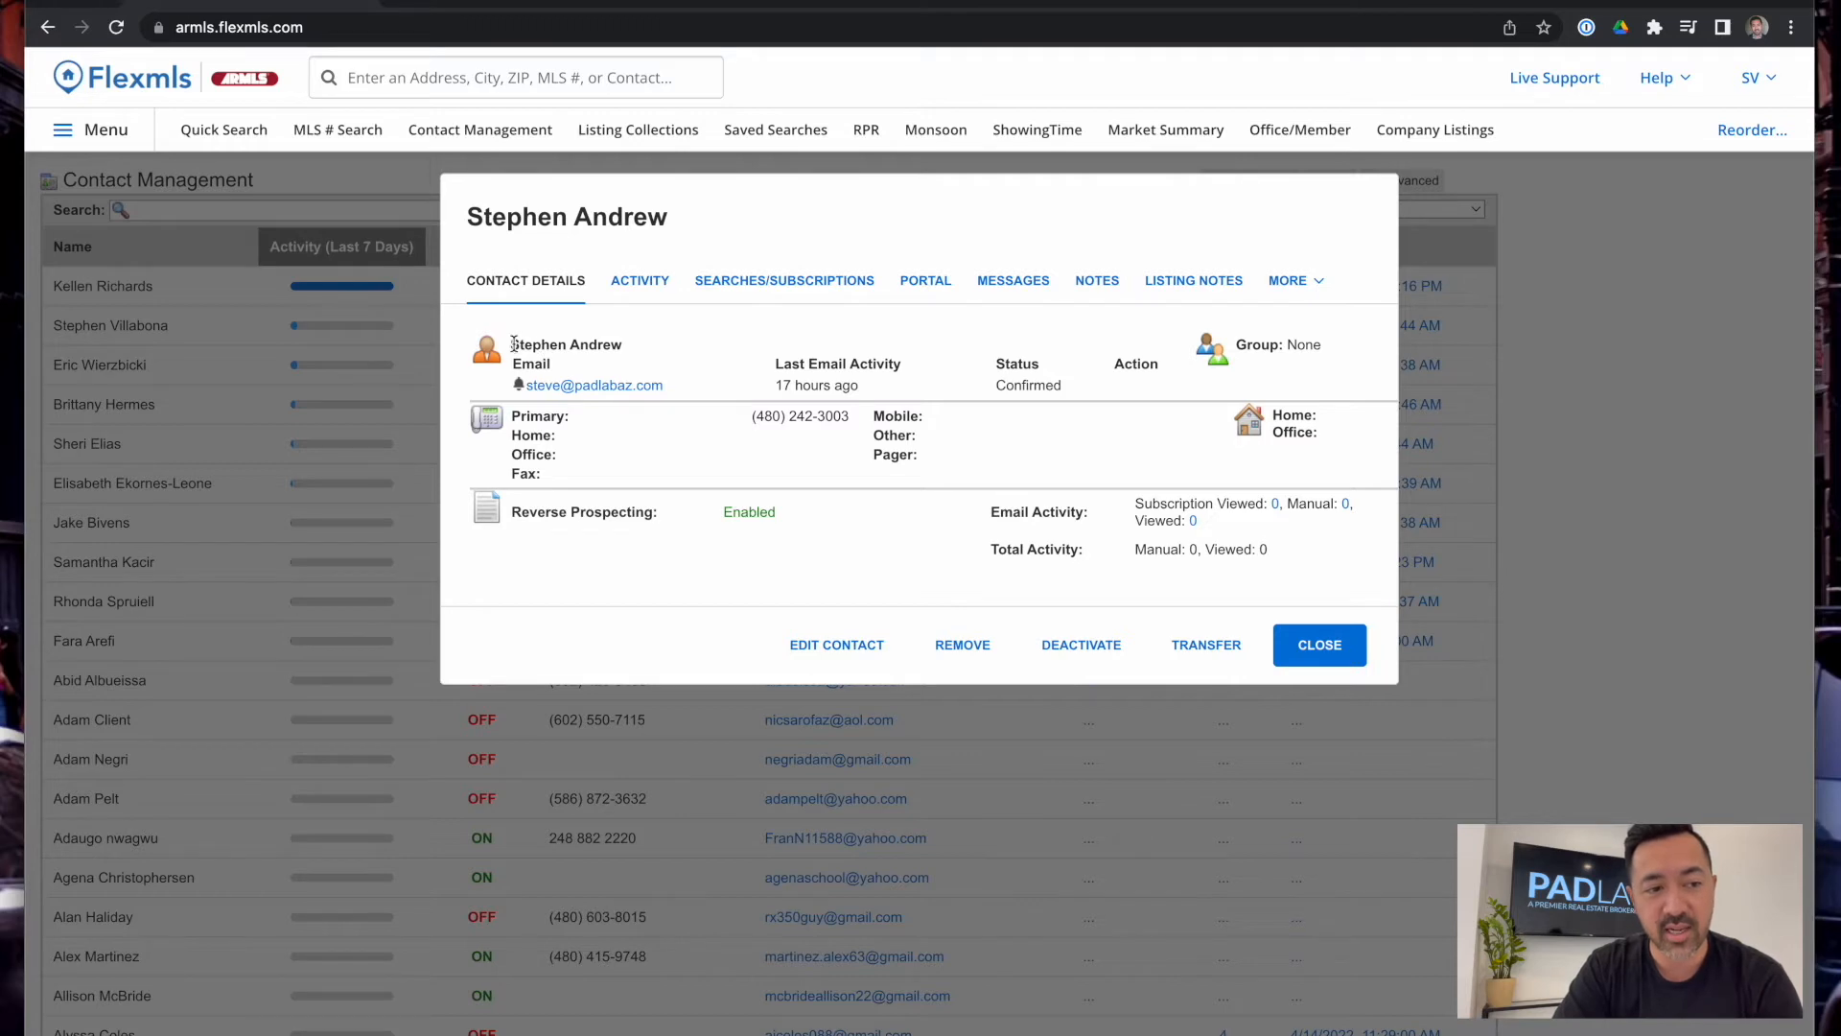
{"action": "left_click_drag", "start_coordinate": [513, 344], "coordinate": [683, 336]}
{"action": "left_click", "coordinate": [1319, 644]}
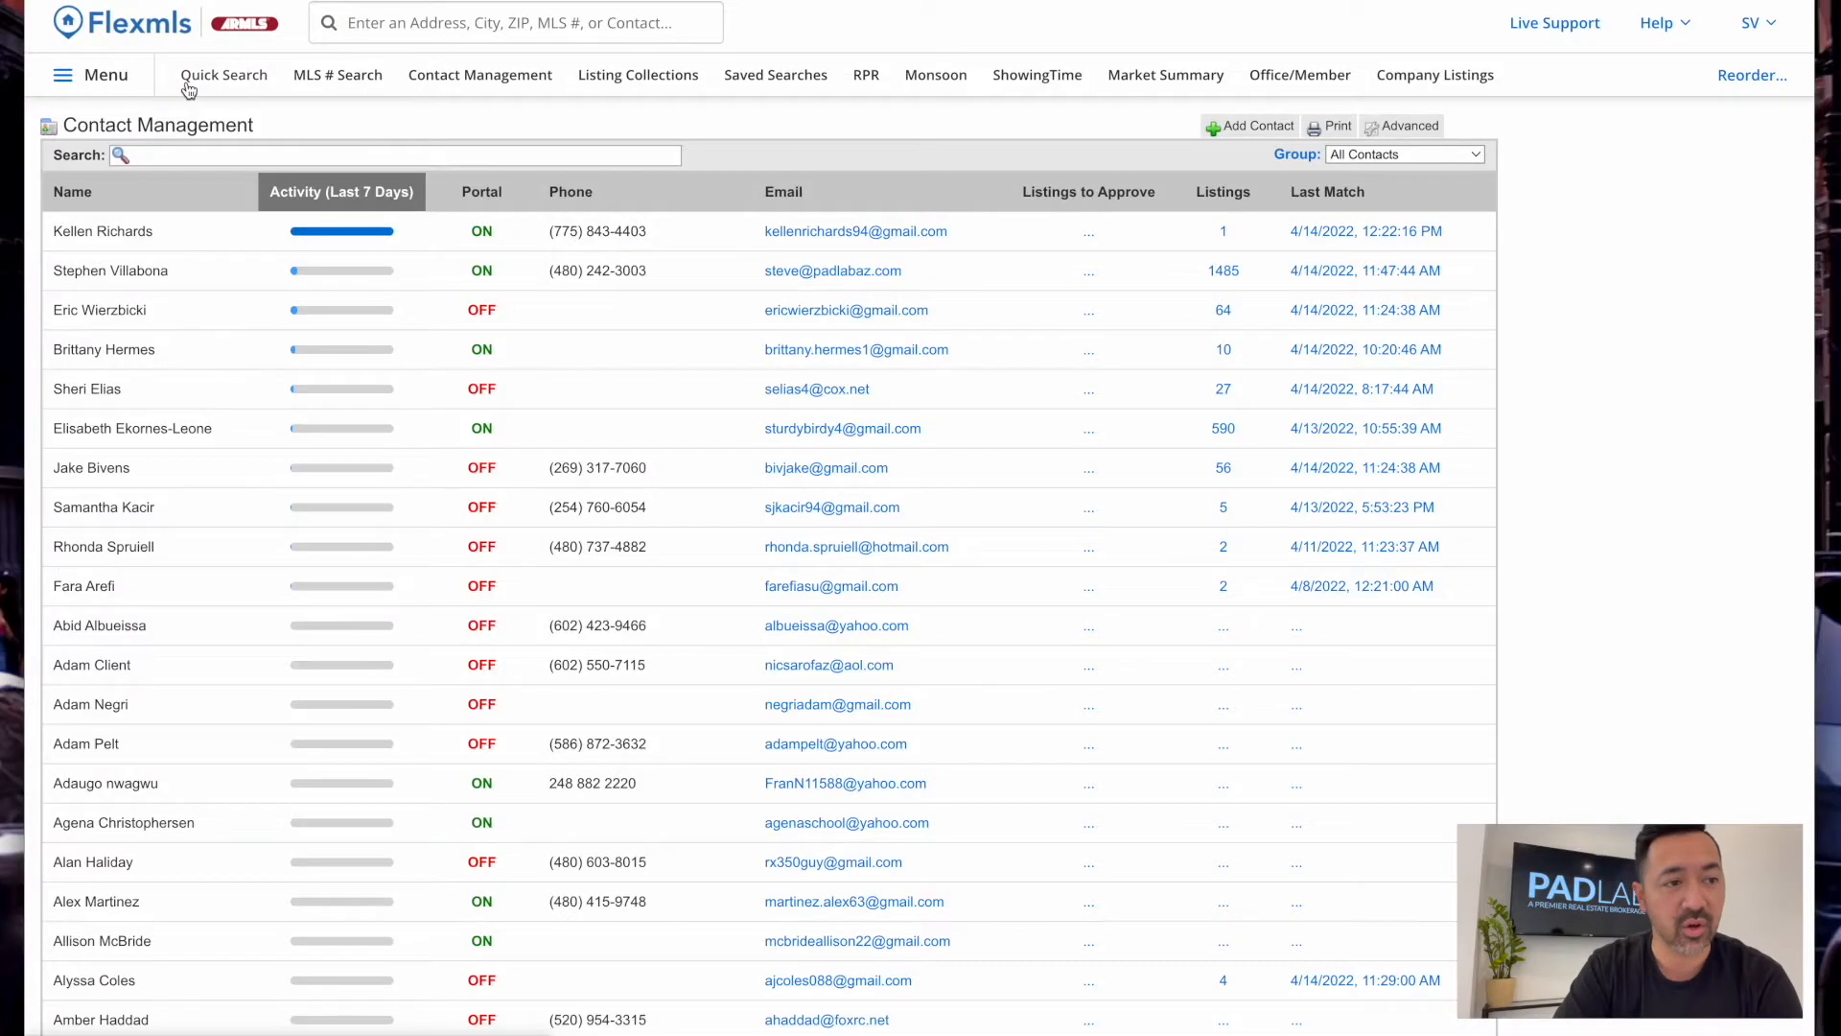
Start a Quick Search and change its template to 3 - Land and Lots
{"action": "left_click", "coordinate": [223, 75]}
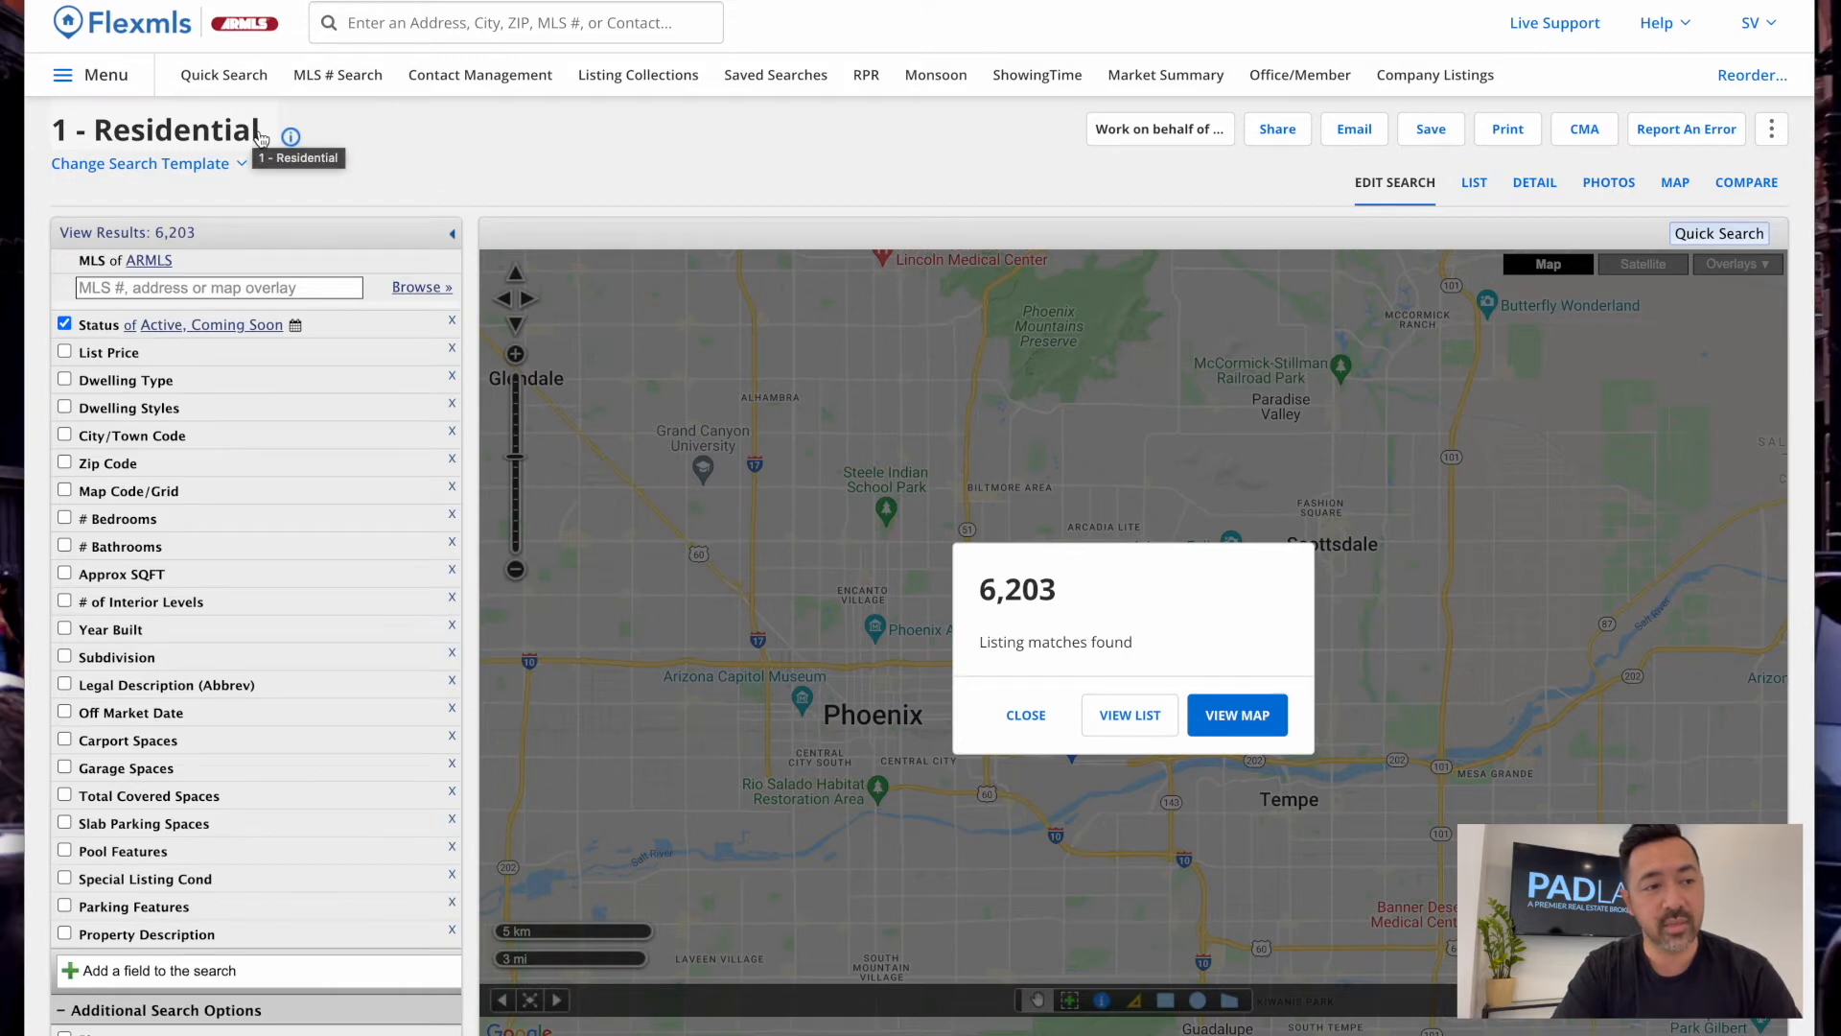
{"action": "left_click", "coordinate": [173, 164]}
{"action": "scroll", "coordinate": [194, 316], "scroll_direction": "down", "scroll_amount": 2}
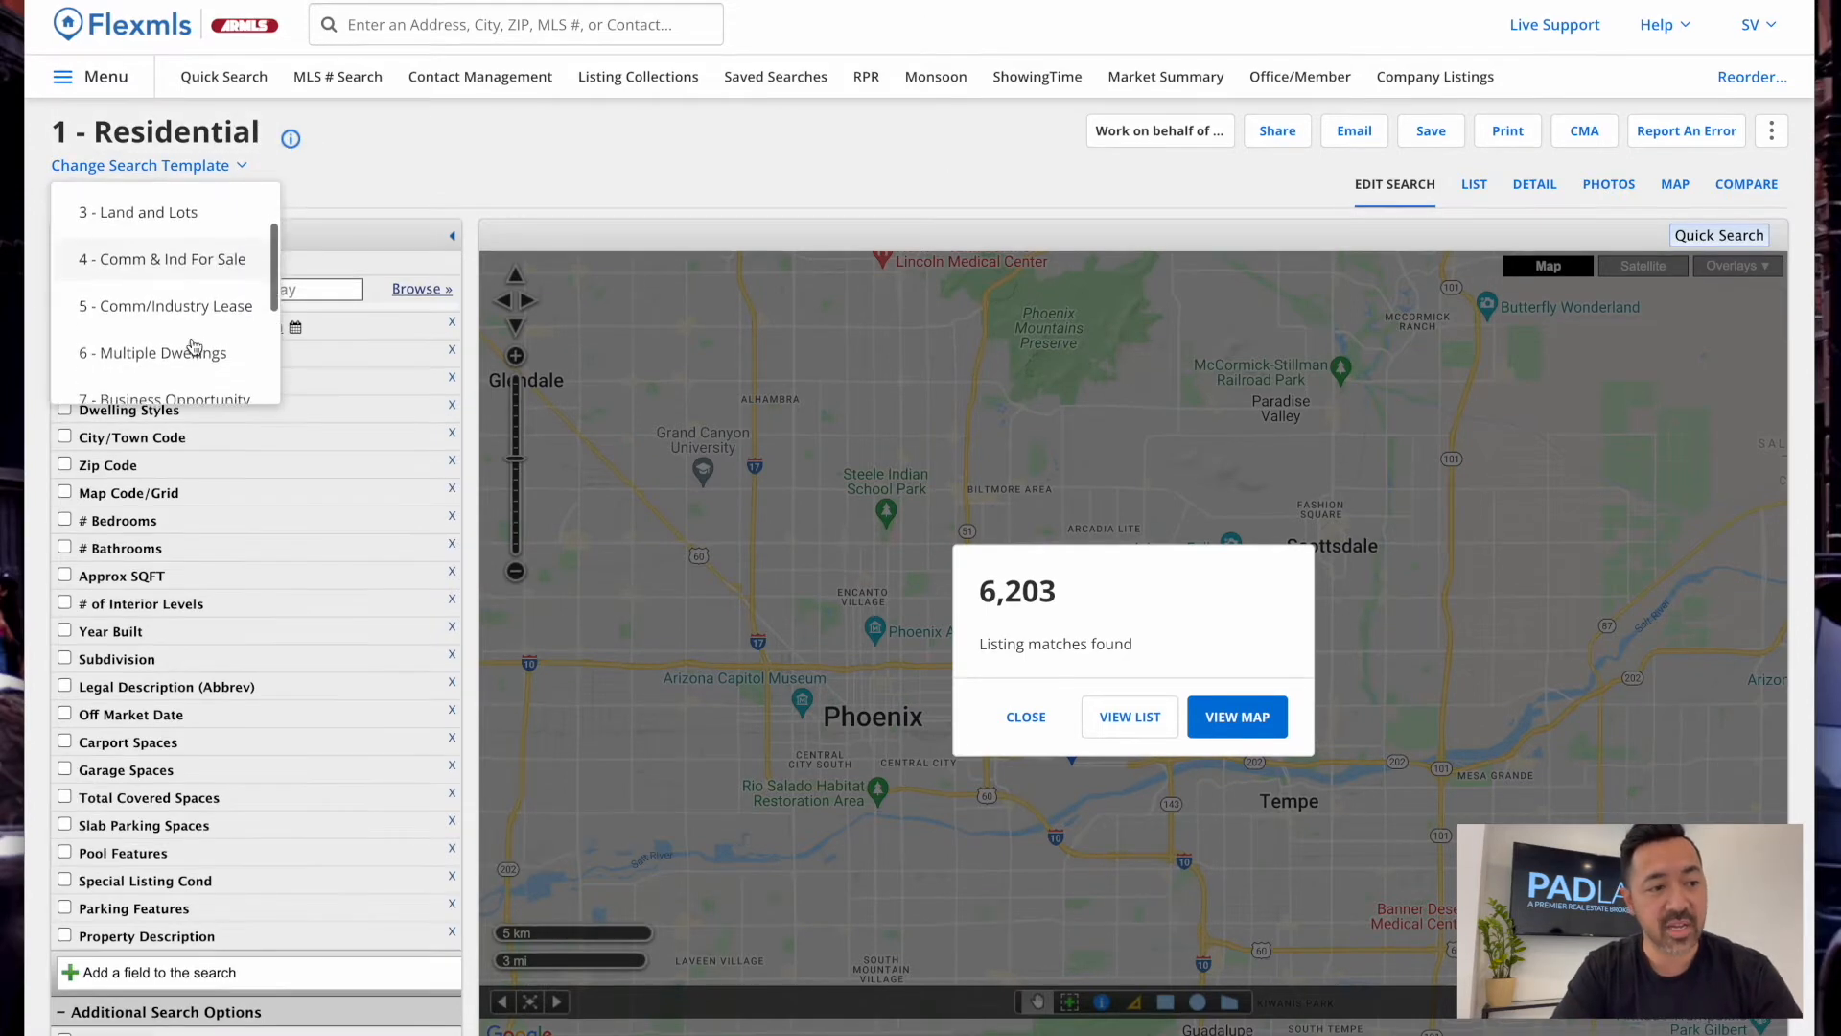
{"action": "scroll", "coordinate": [195, 347], "scroll_direction": "up", "scroll_amount": 2}
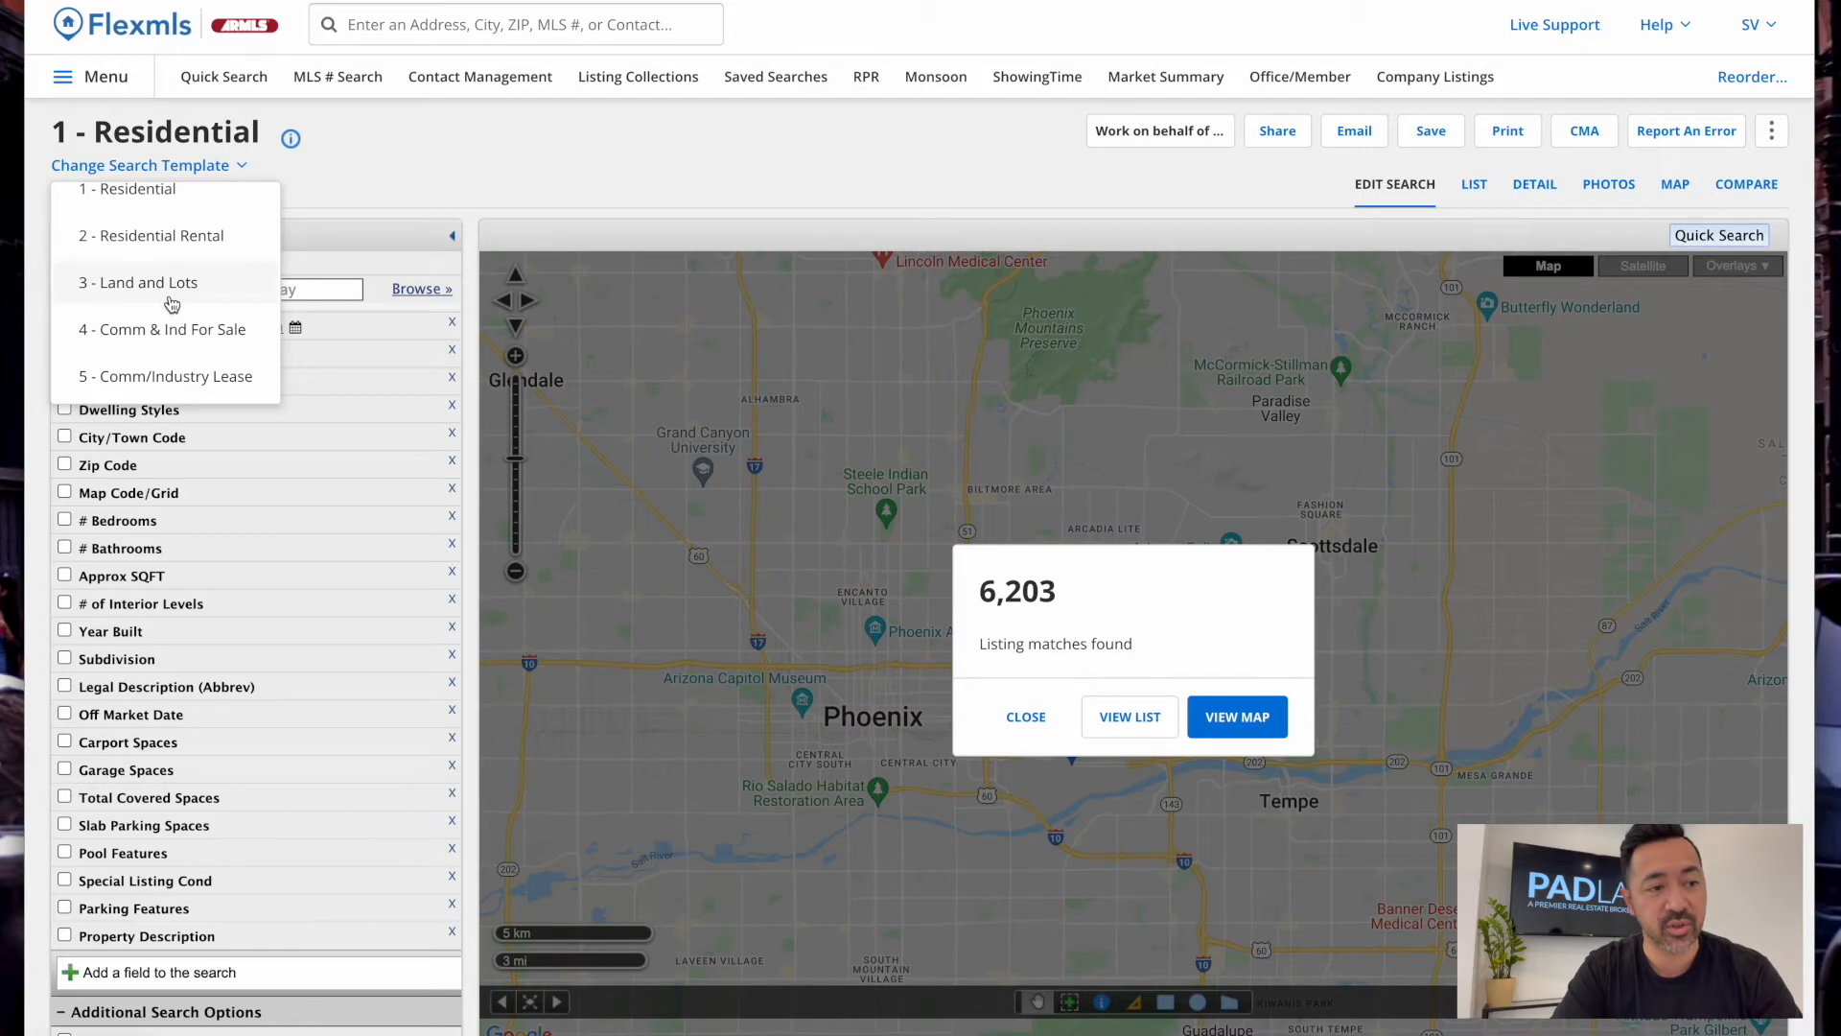
{"action": "scroll", "coordinate": [172, 304], "scroll_direction": "down", "scroll_amount": 2}
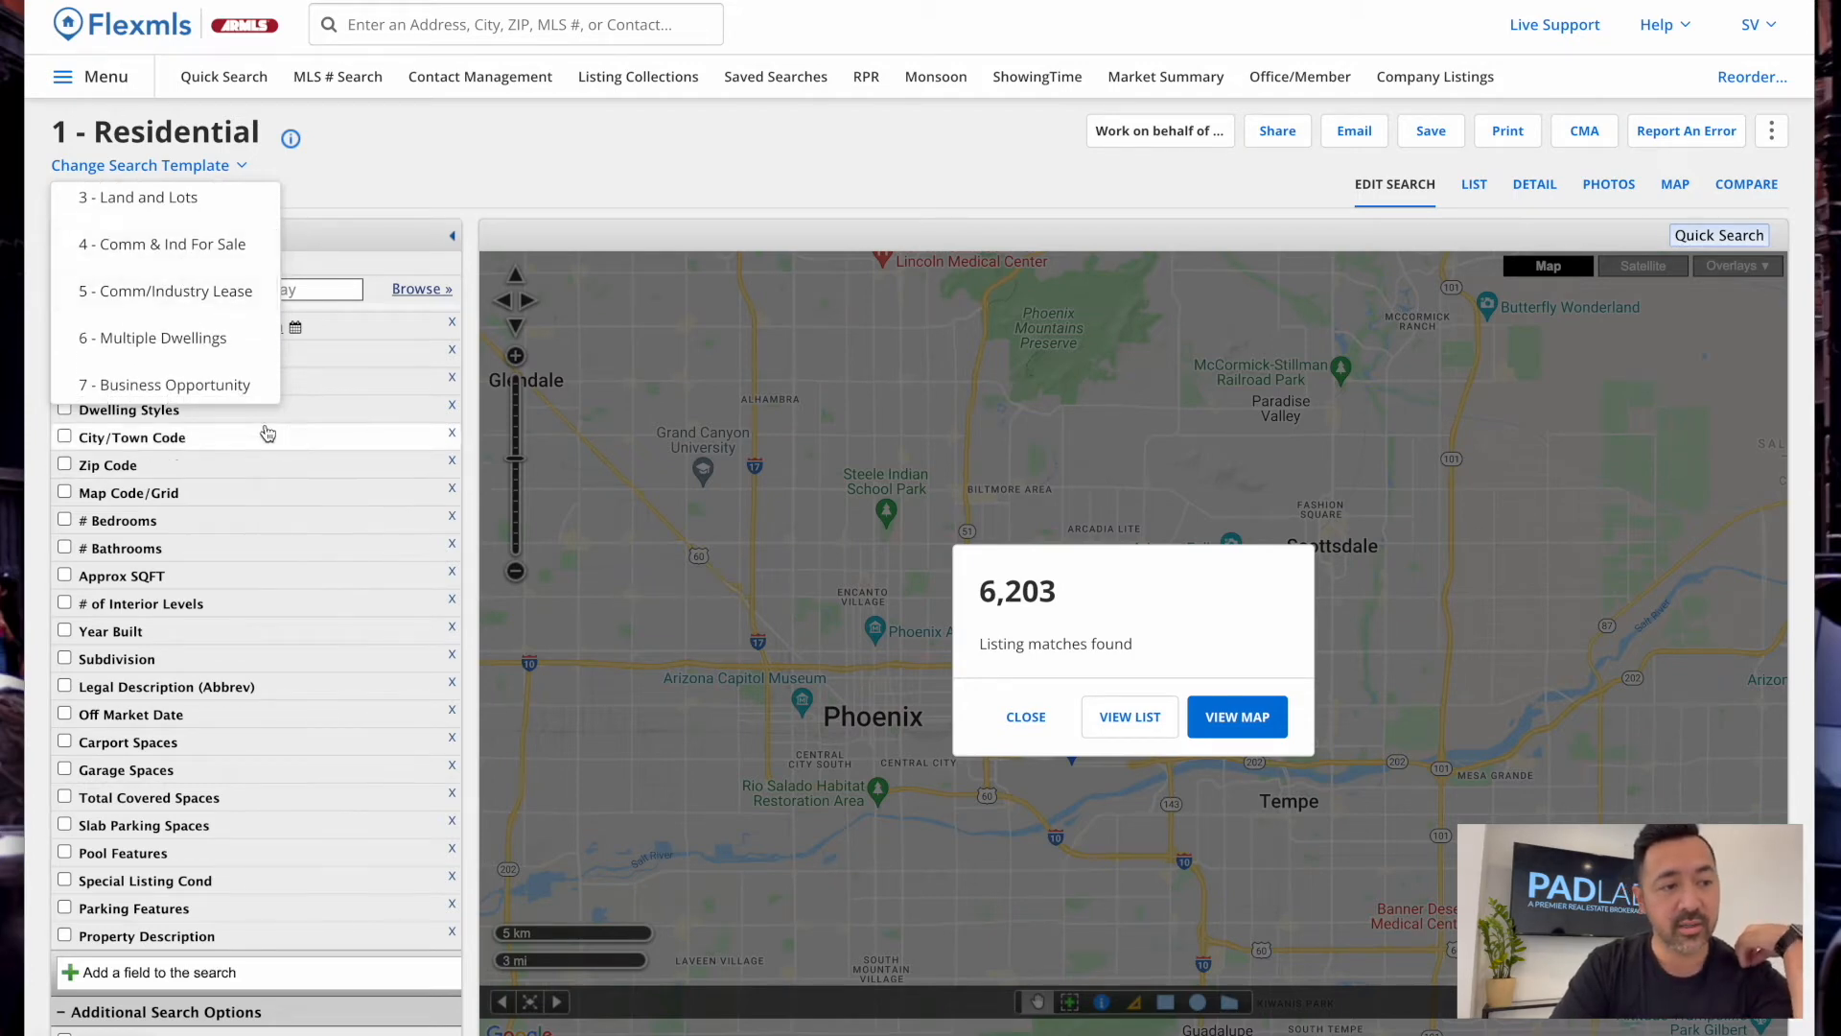
{"action": "scroll", "coordinate": [191, 307], "scroll_direction": "down", "scroll_amount": 2}
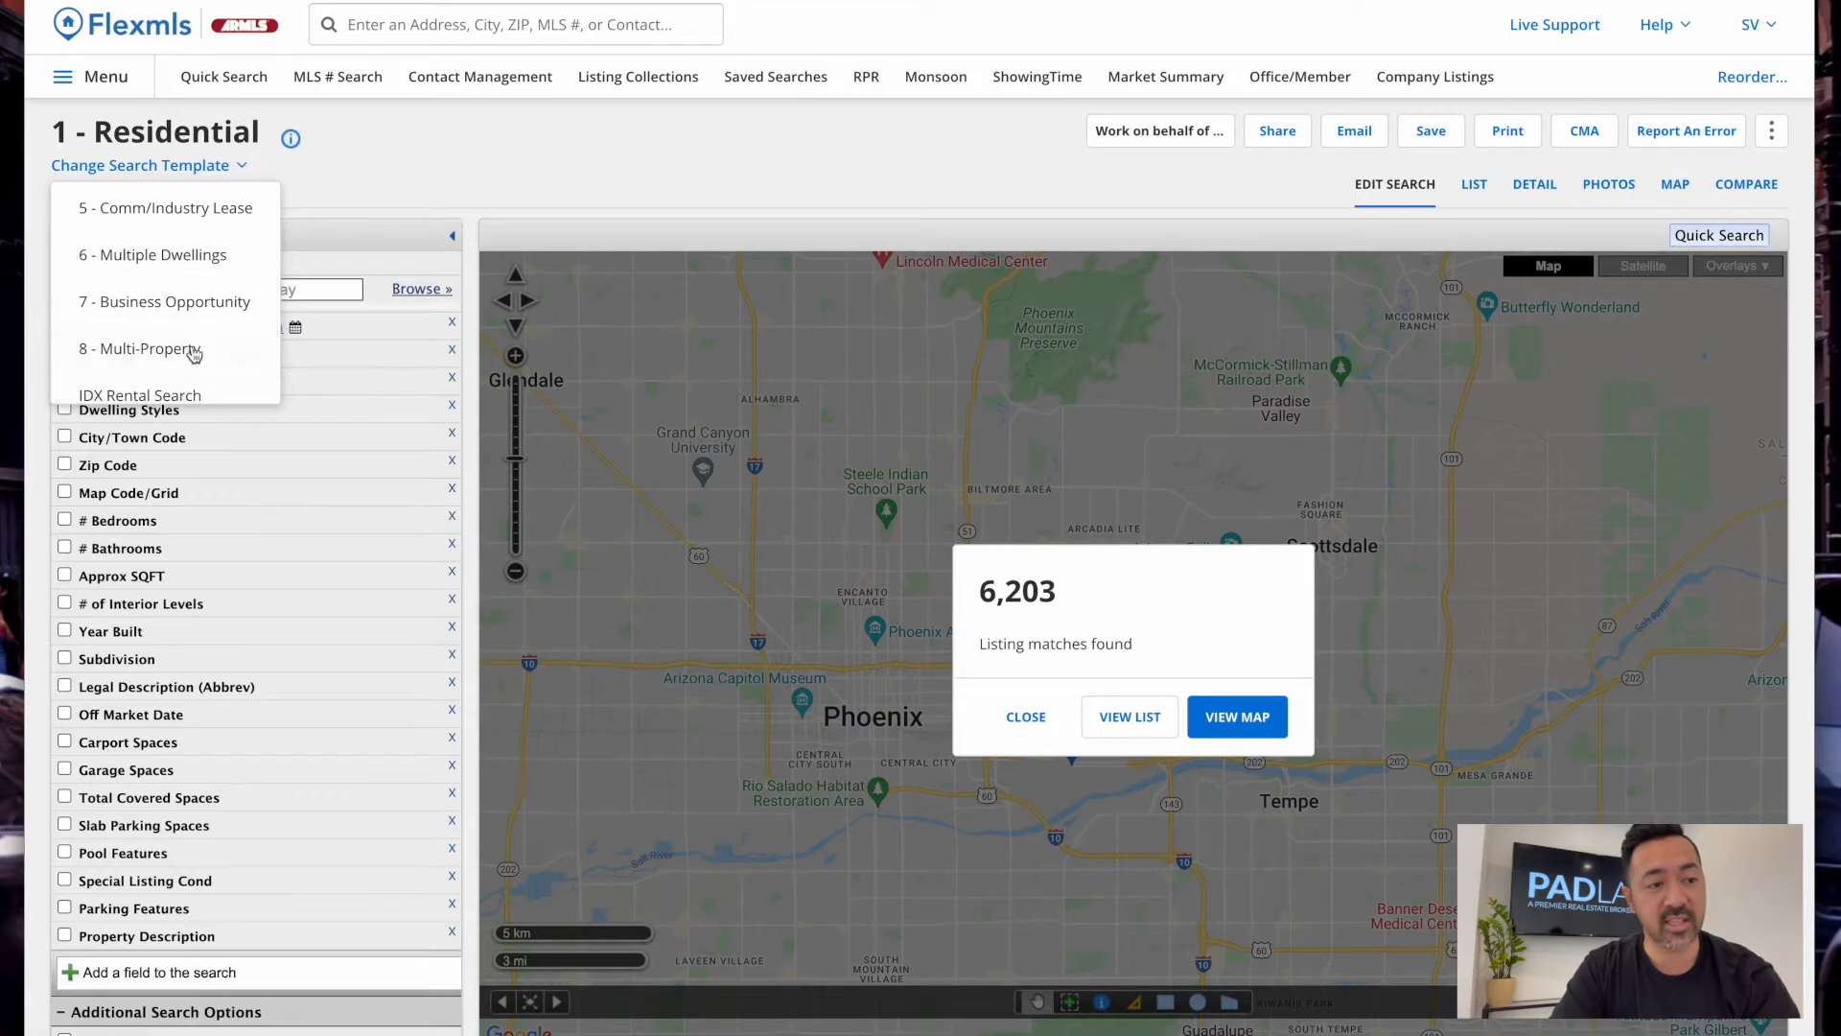
{"action": "scroll", "coordinate": [194, 353], "scroll_direction": "up", "scroll_amount": 4}
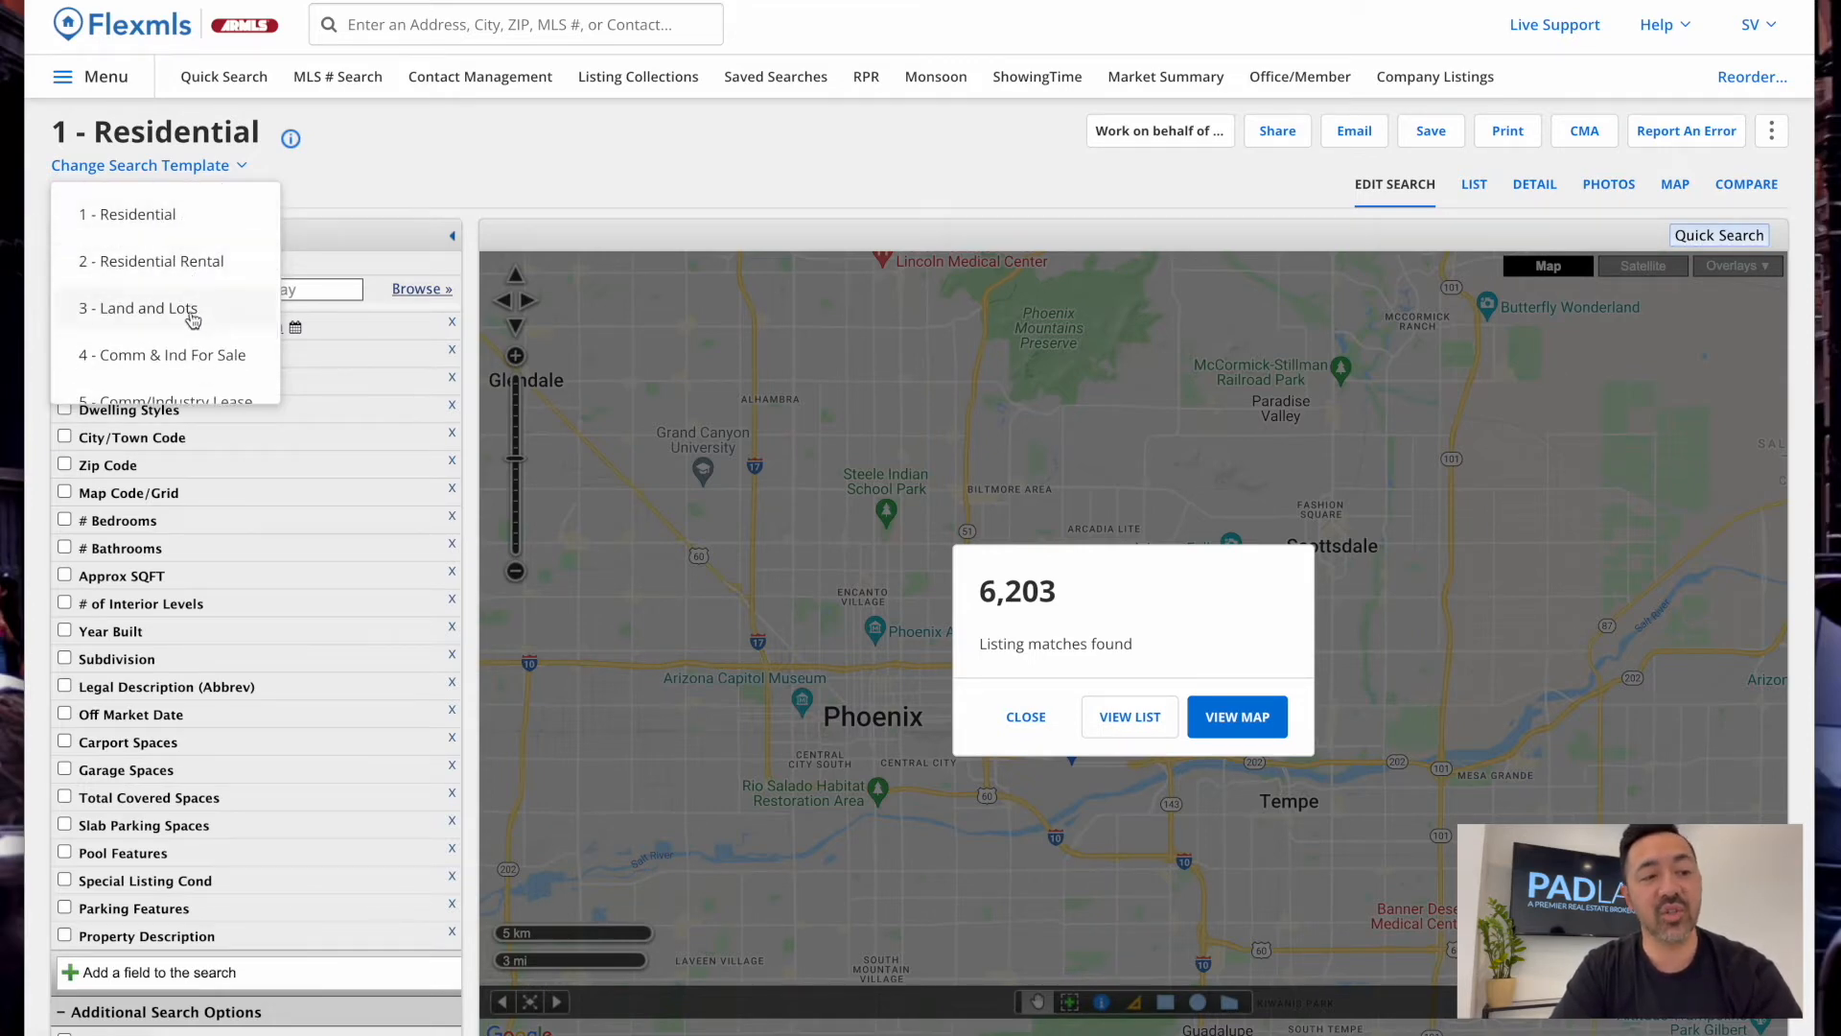
{"action": "scroll", "coordinate": [199, 356], "scroll_direction": "down", "scroll_amount": 2}
{"action": "scroll", "coordinate": [198, 353], "scroll_direction": "up", "scroll_amount": 1}
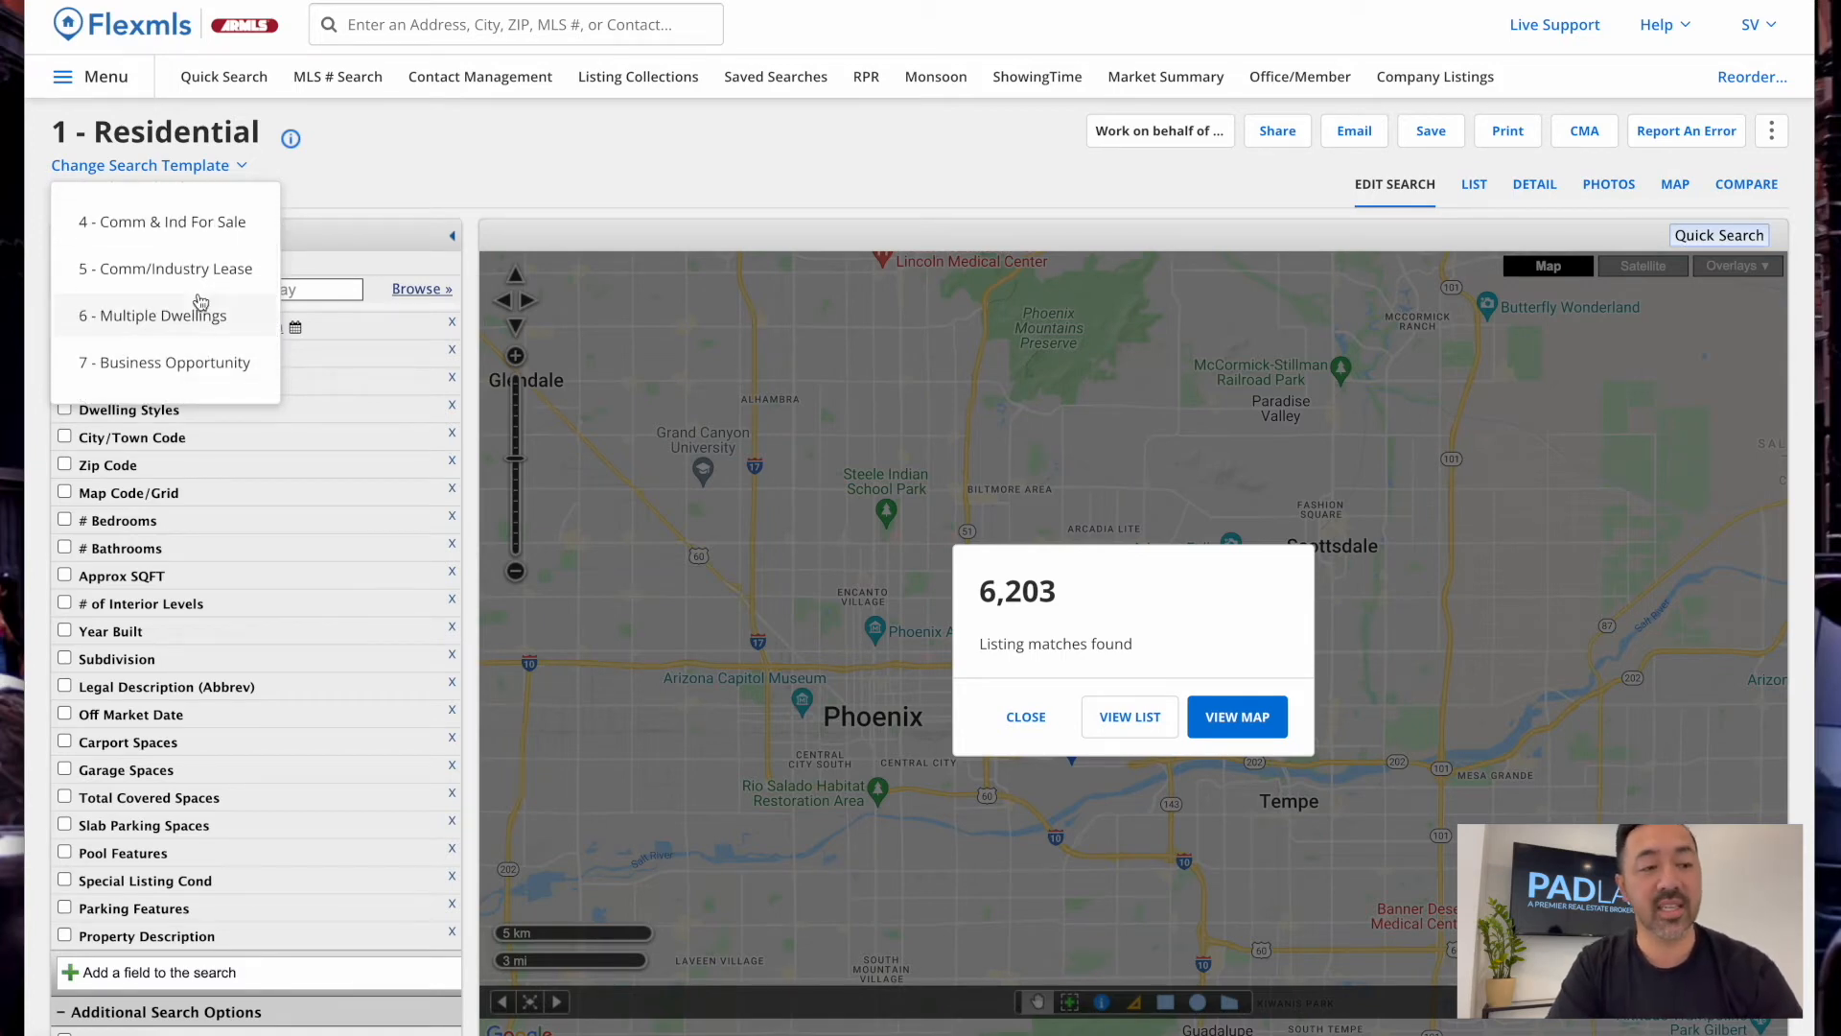
{"action": "scroll", "coordinate": [201, 246], "scroll_direction": "up", "scroll_amount": 3}
{"action": "scroll", "coordinate": [203, 317], "scroll_direction": "down", "scroll_amount": 2}
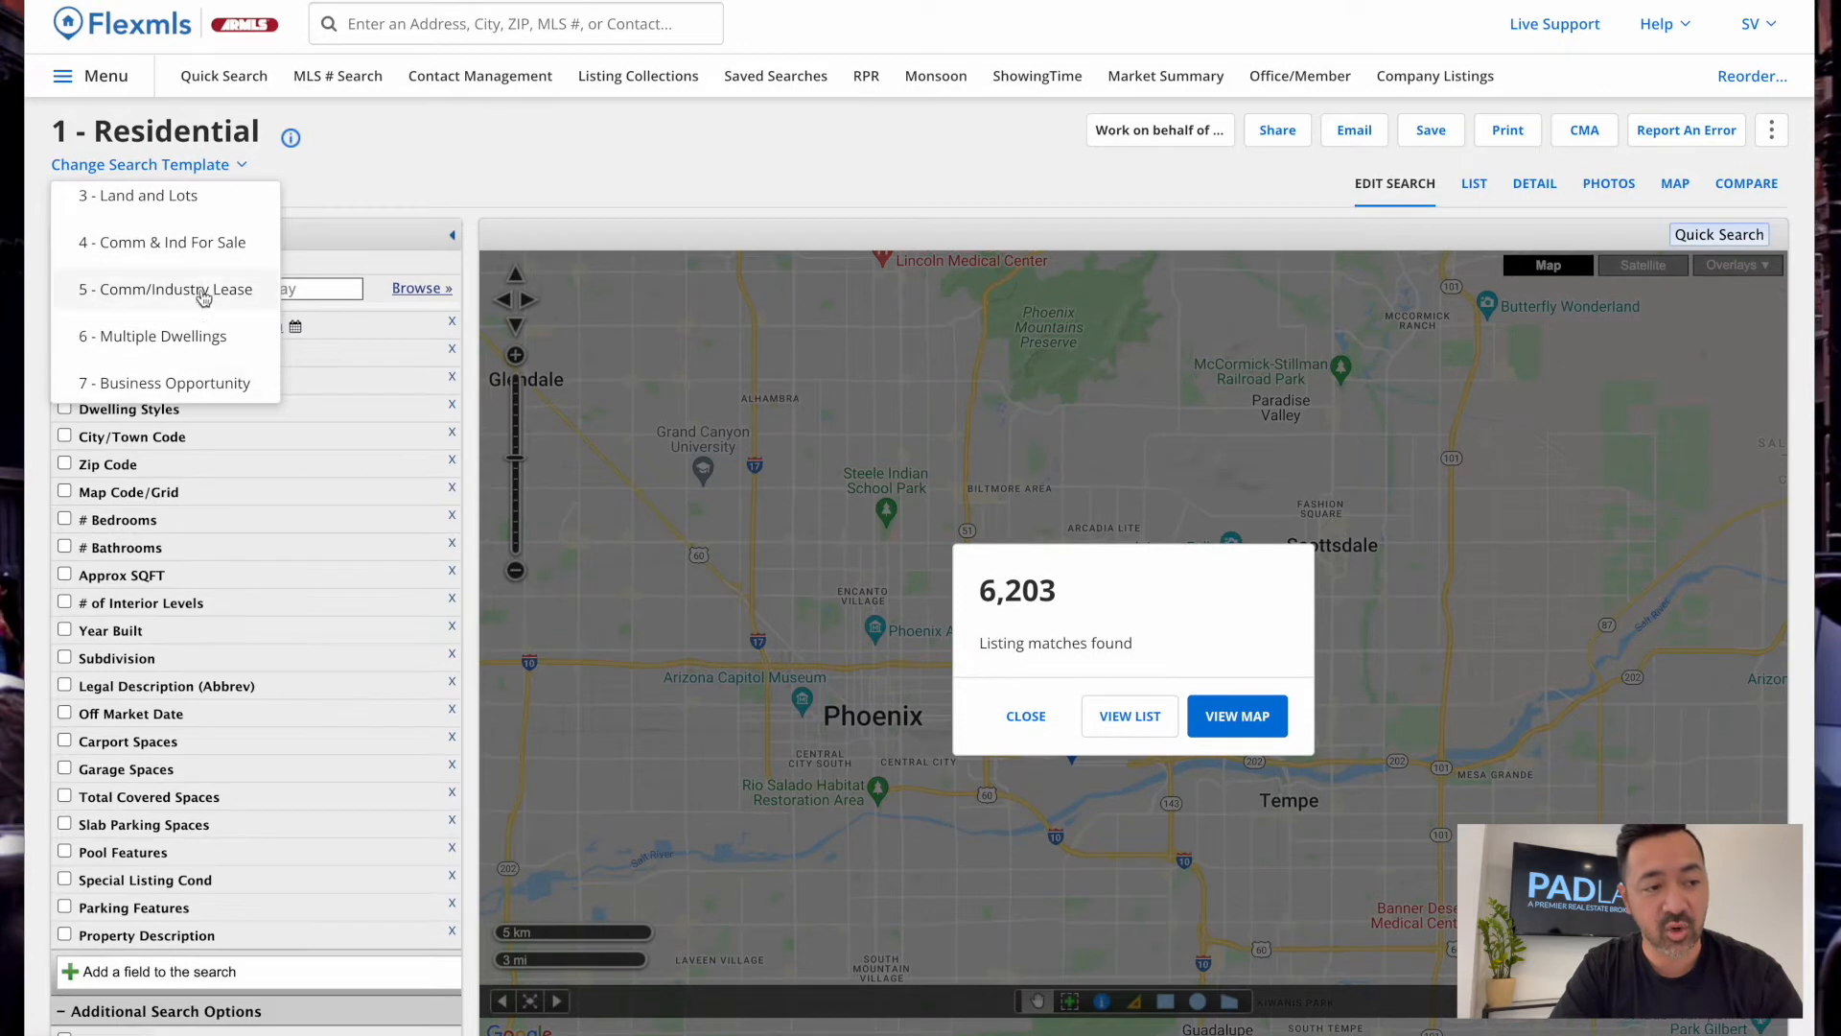
{"action": "scroll", "coordinate": [187, 278], "scroll_direction": "up", "scroll_amount": 1}
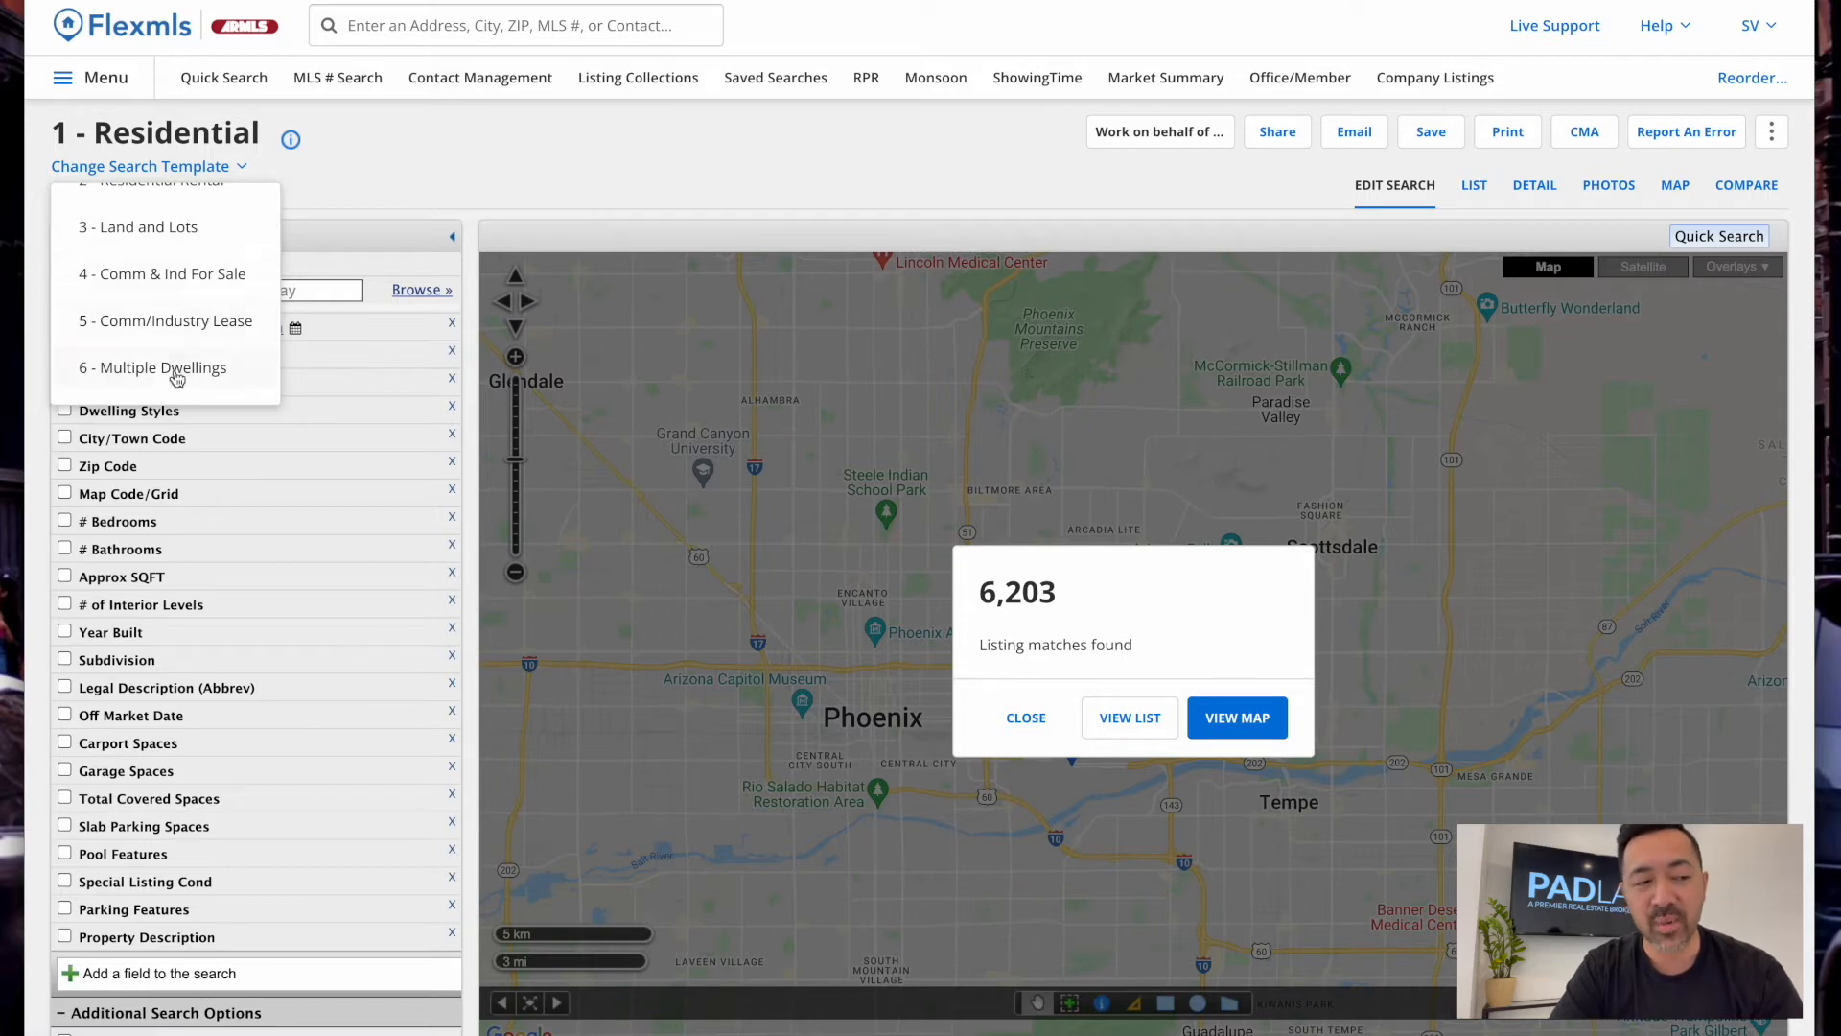
{"action": "left_click", "coordinate": [192, 227]}
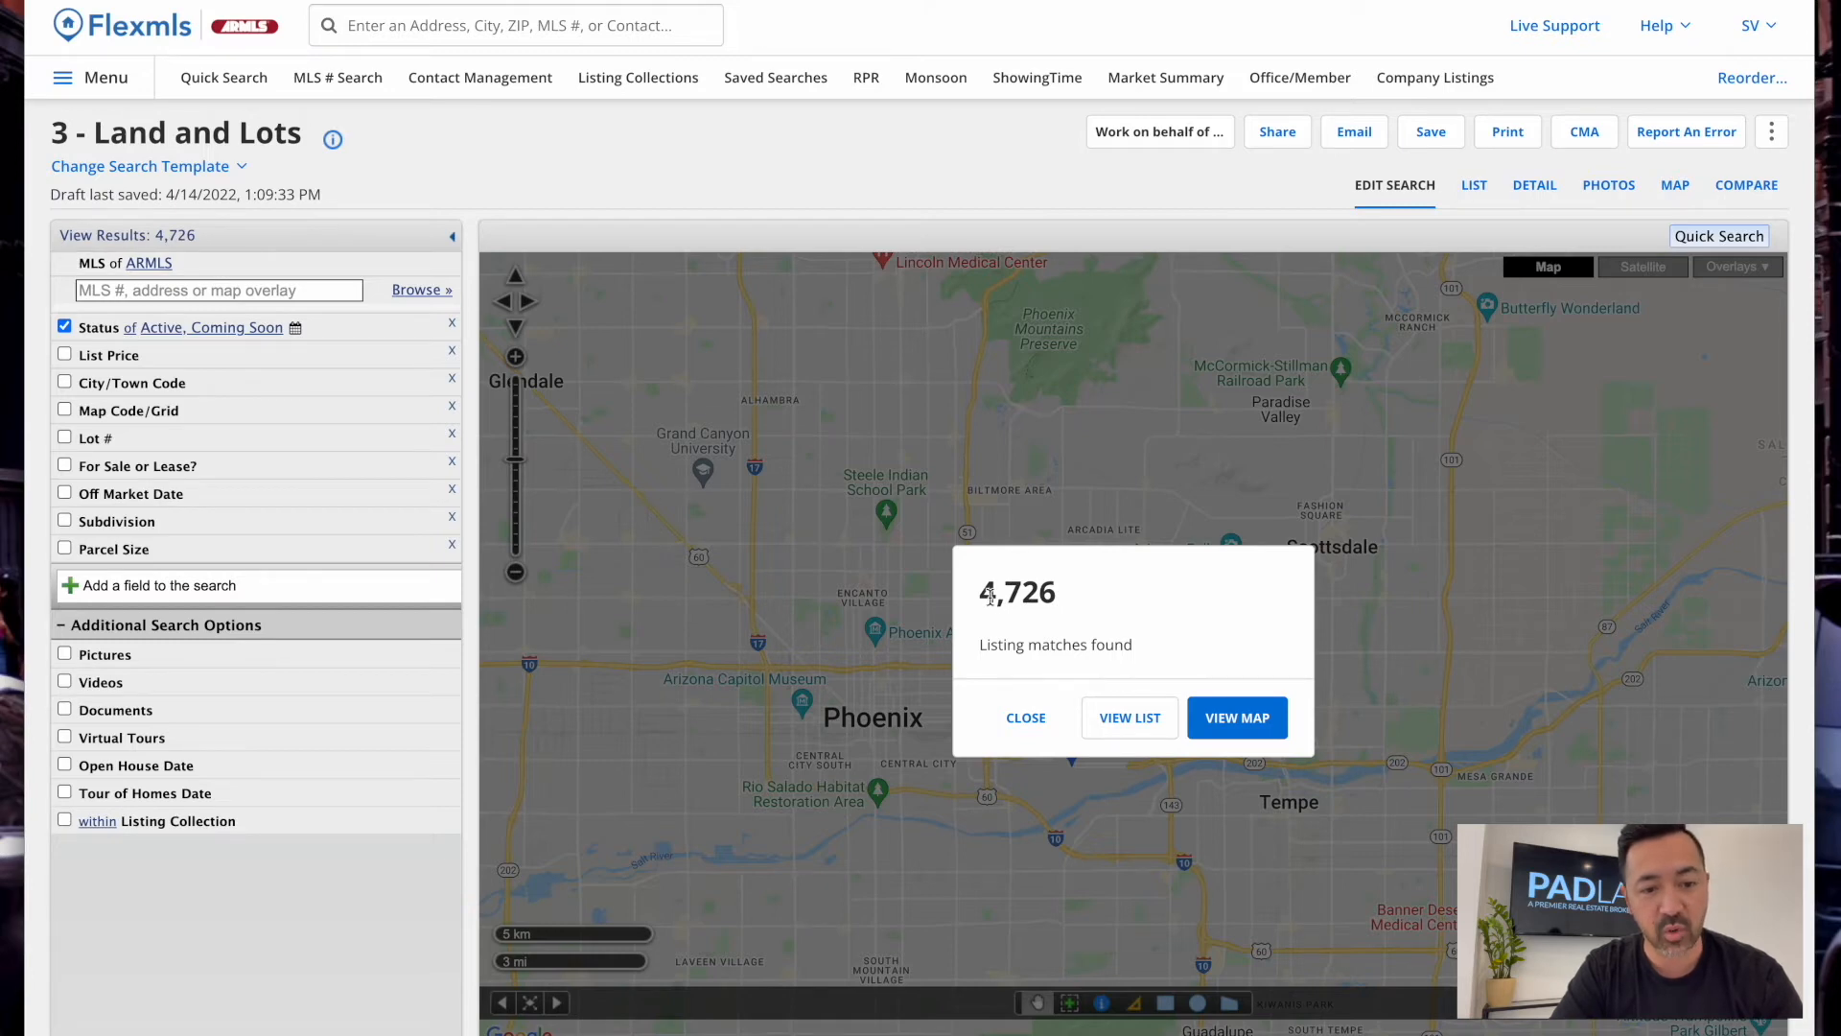
Switch the search template back to 1 - Residential
{"action": "left_click", "coordinate": [230, 166]}
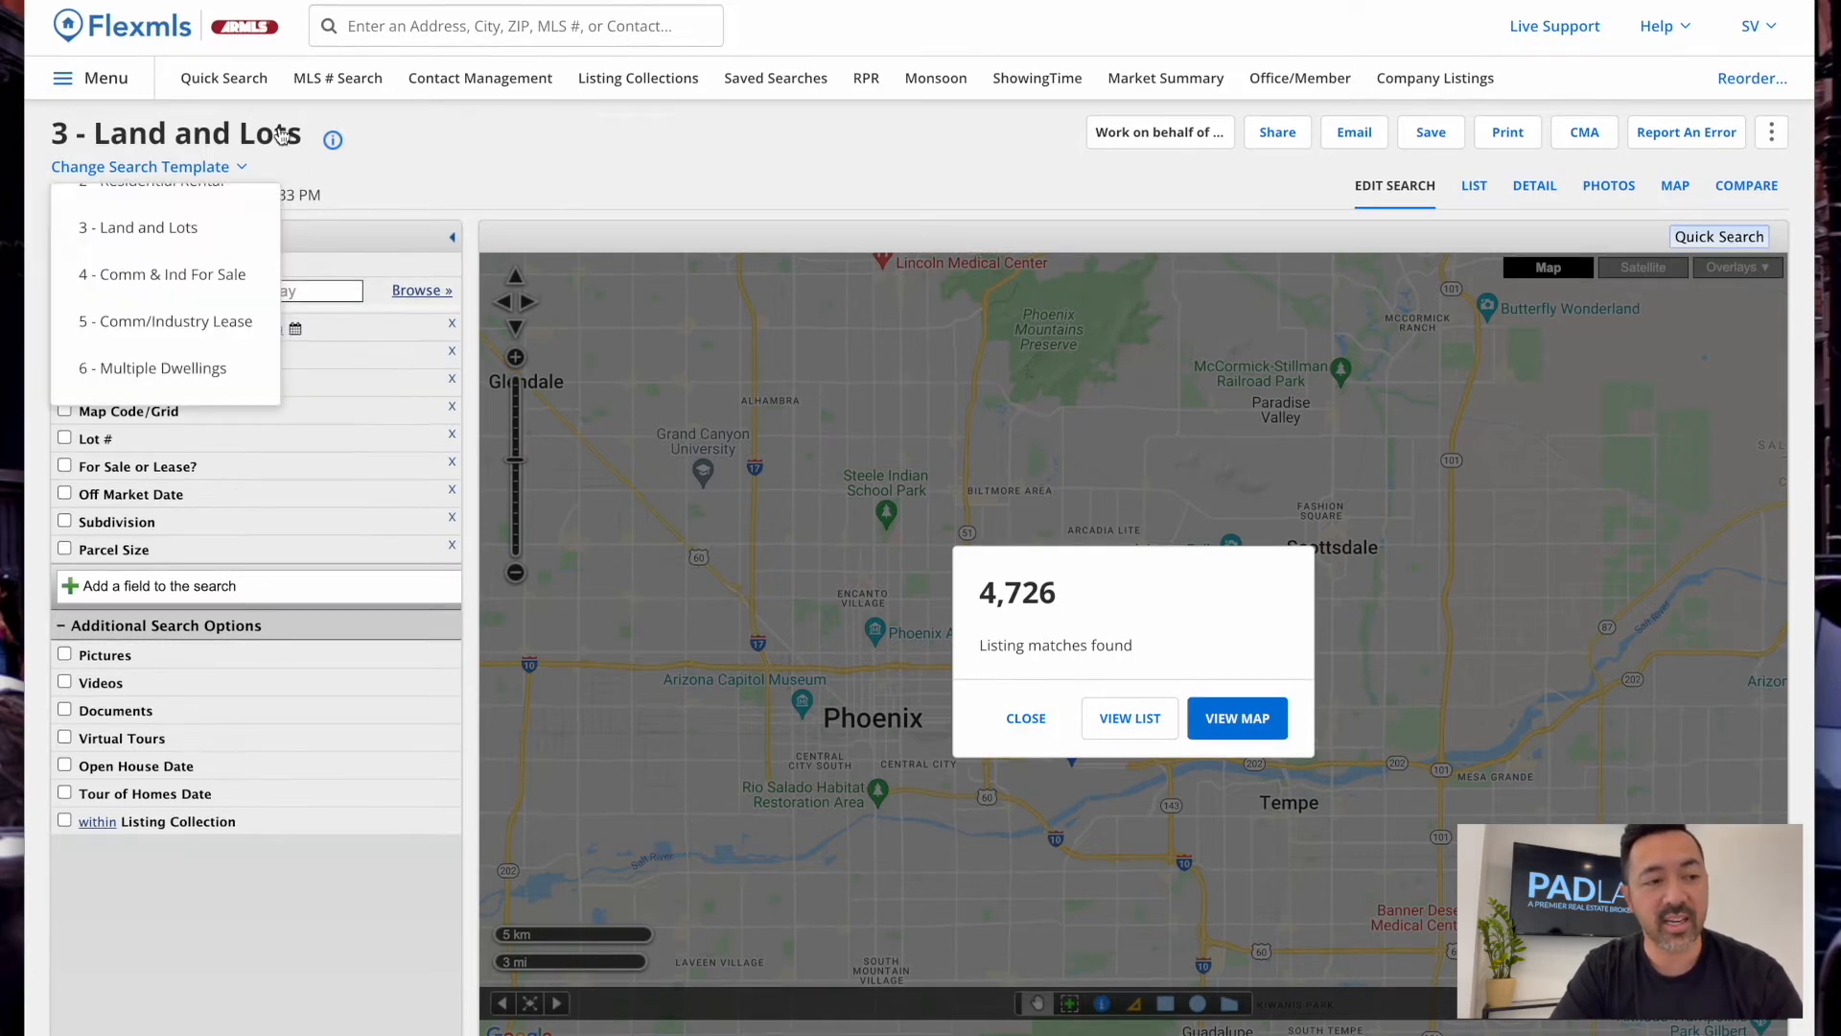
{"action": "scroll", "coordinate": [169, 316], "scroll_direction": "up", "scroll_amount": 1}
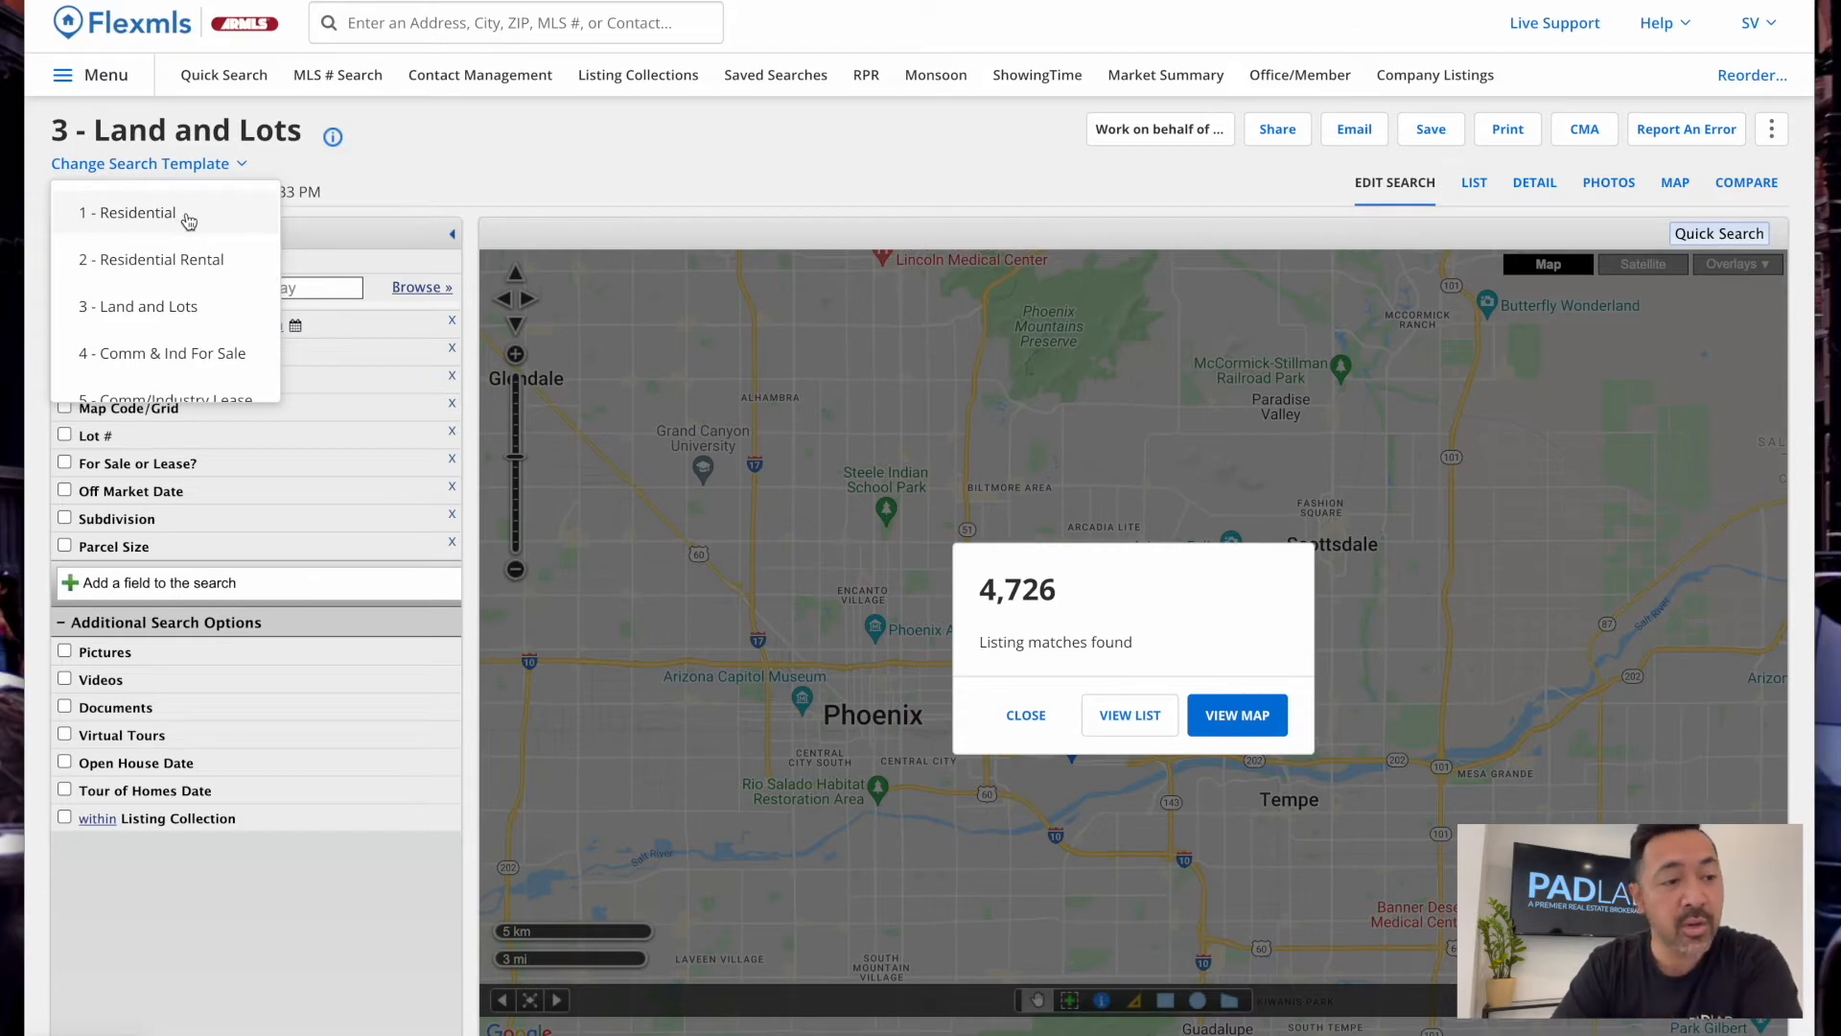
{"action": "left_click", "coordinate": [180, 215]}
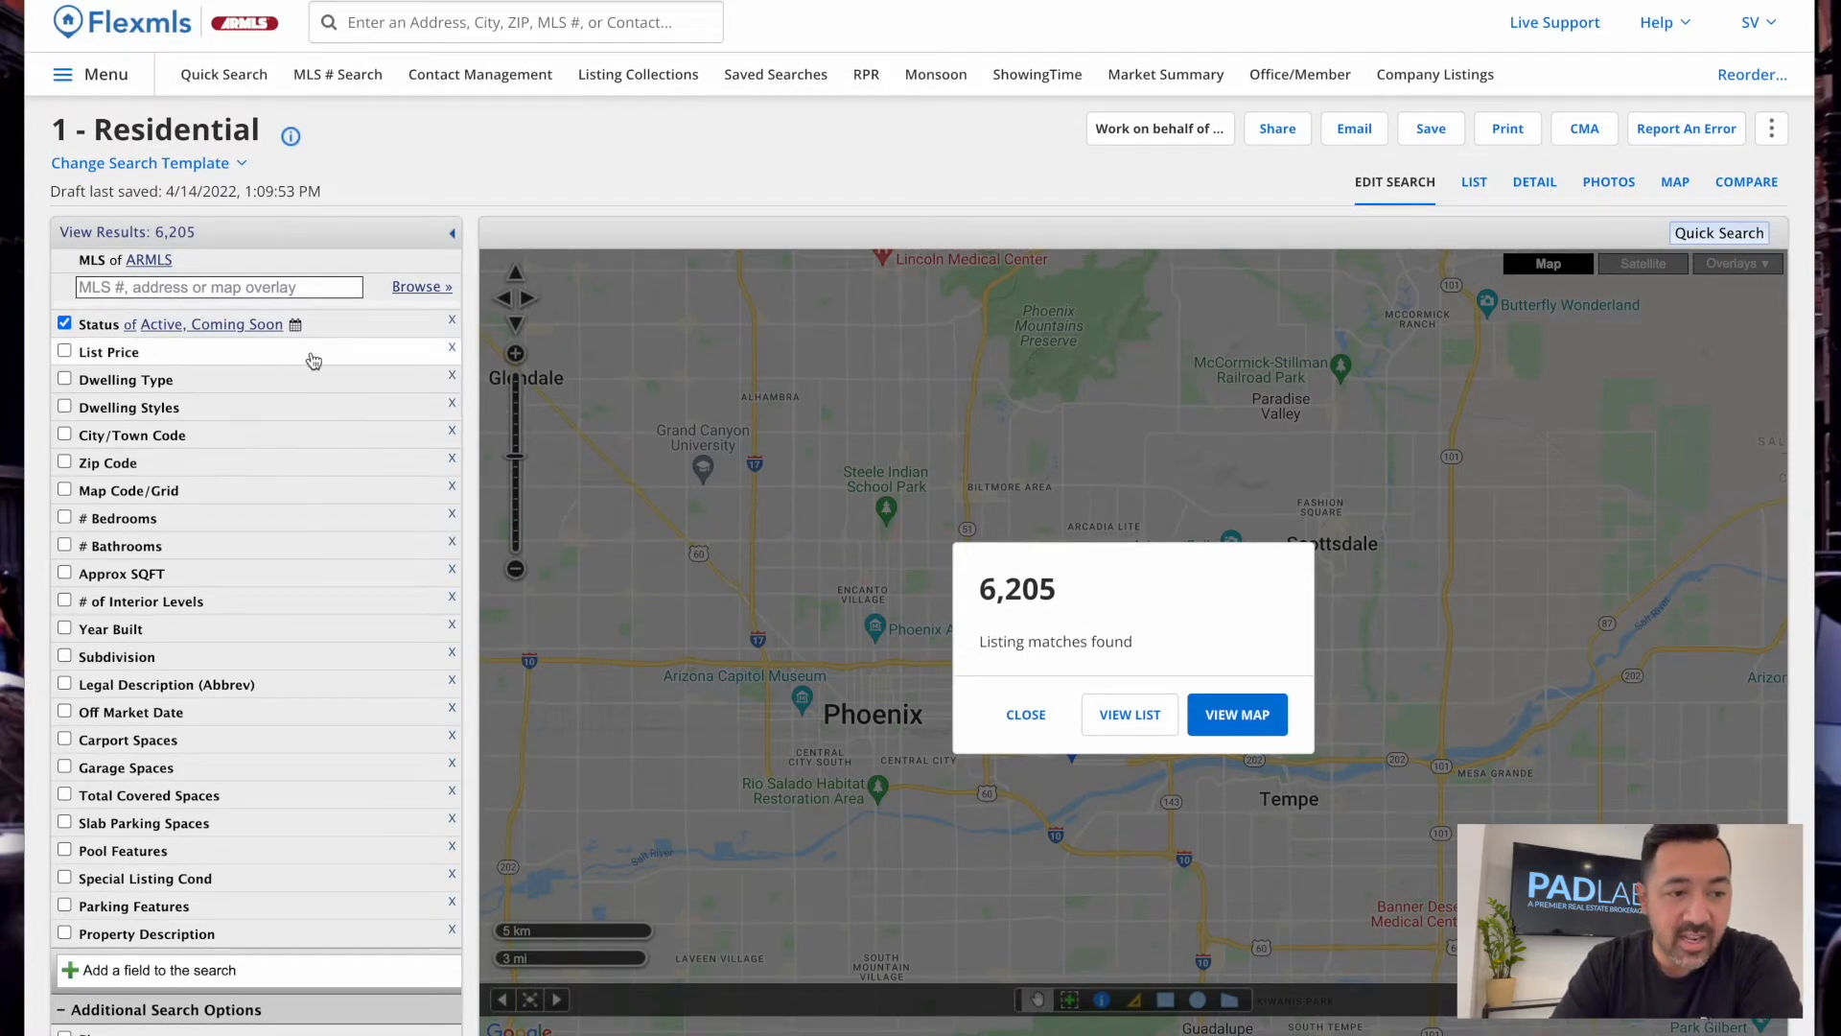
Narrow the Status criterion to Active only, giving 5,237 matches
{"action": "left_click", "coordinate": [211, 324]}
{"action": "left_click", "coordinate": [134, 349]}
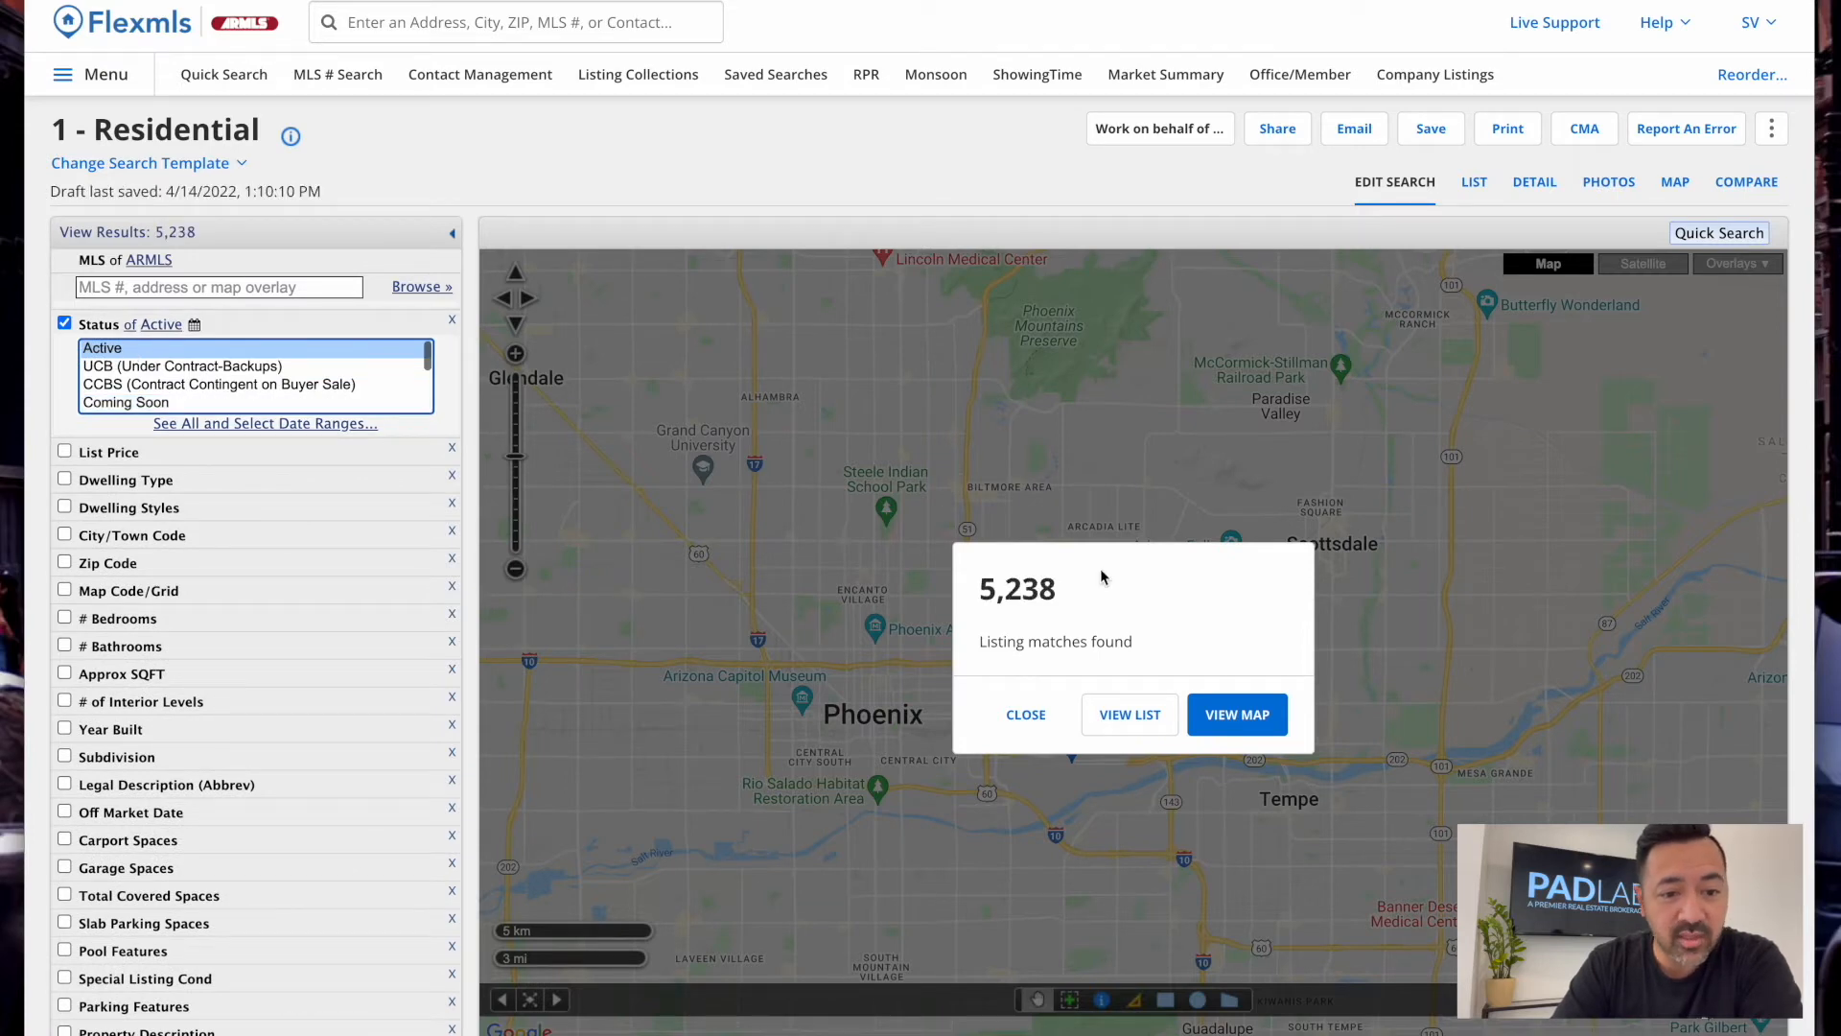
{"action": "left_click", "coordinate": [163, 403], "text": "shift"}
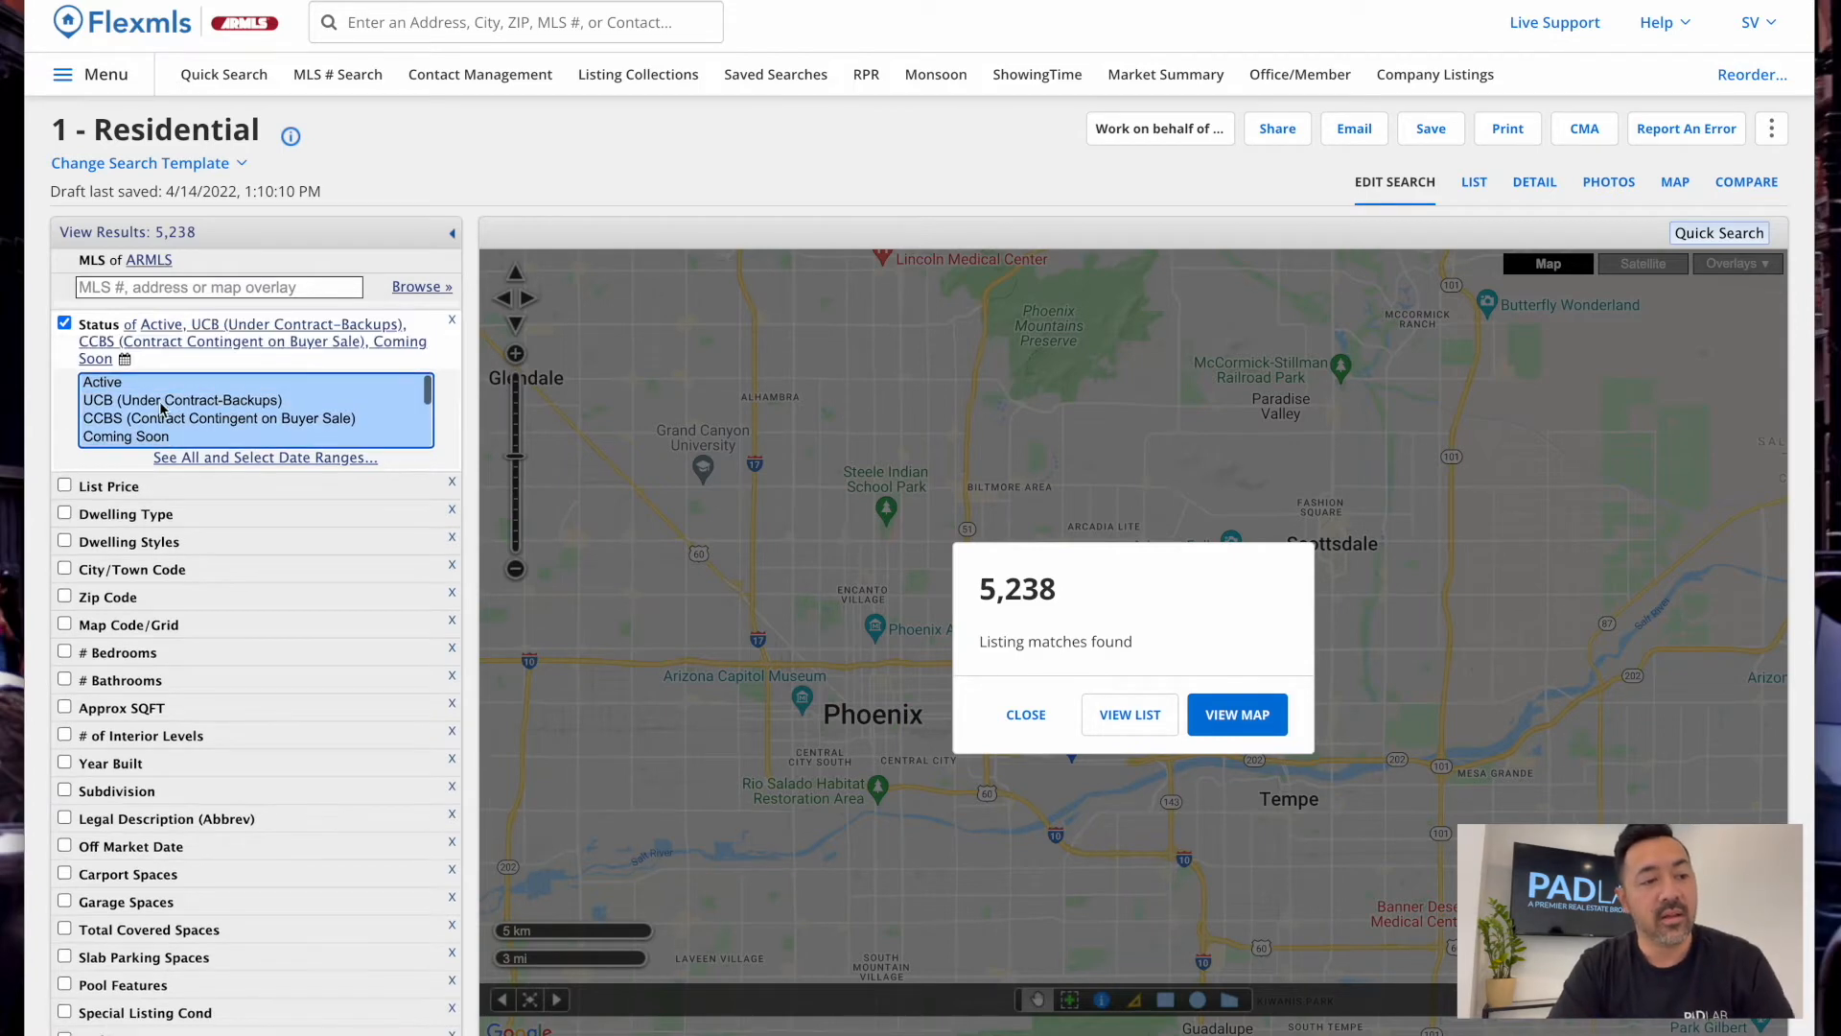
{"action": "left_click", "coordinate": [138, 383]}
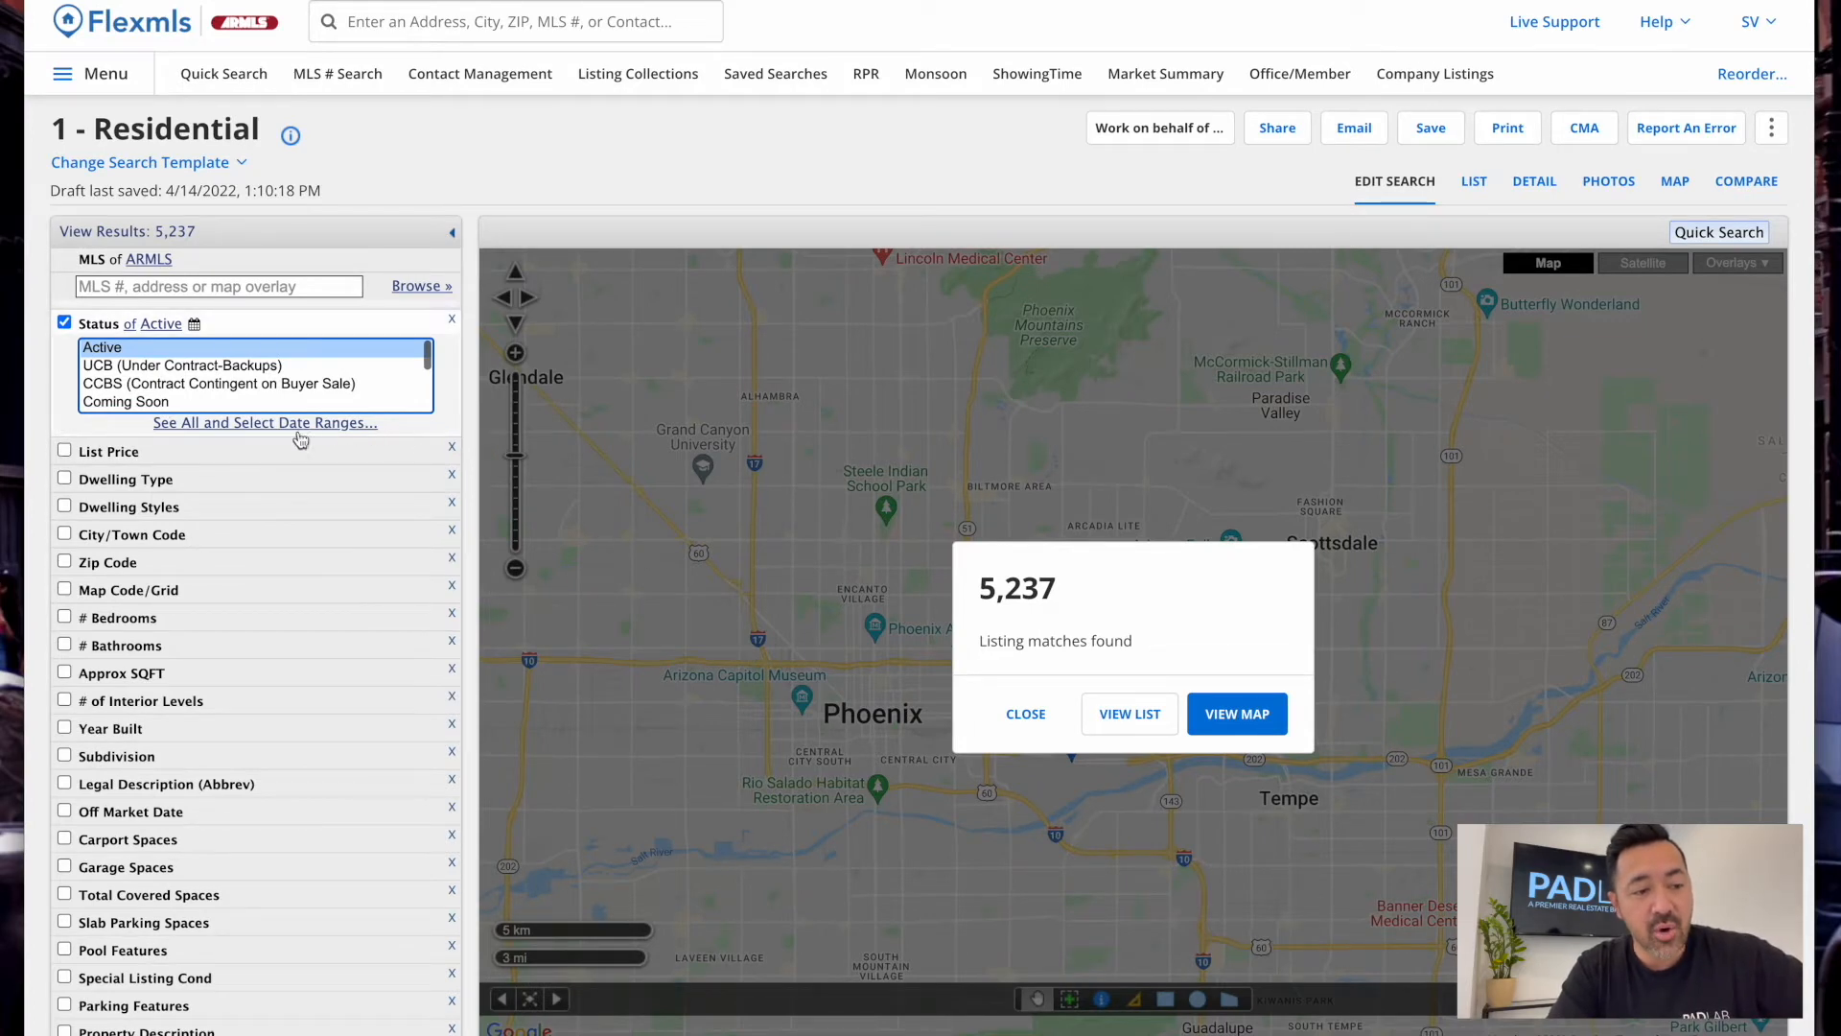
Close the 5,237 listing matches popup and pan the map around Scottsdale and Glendale
{"action": "left_click", "coordinate": [991, 719]}
{"action": "scroll", "coordinate": [1354, 527], "scroll_direction": "up", "scroll_amount": 1}
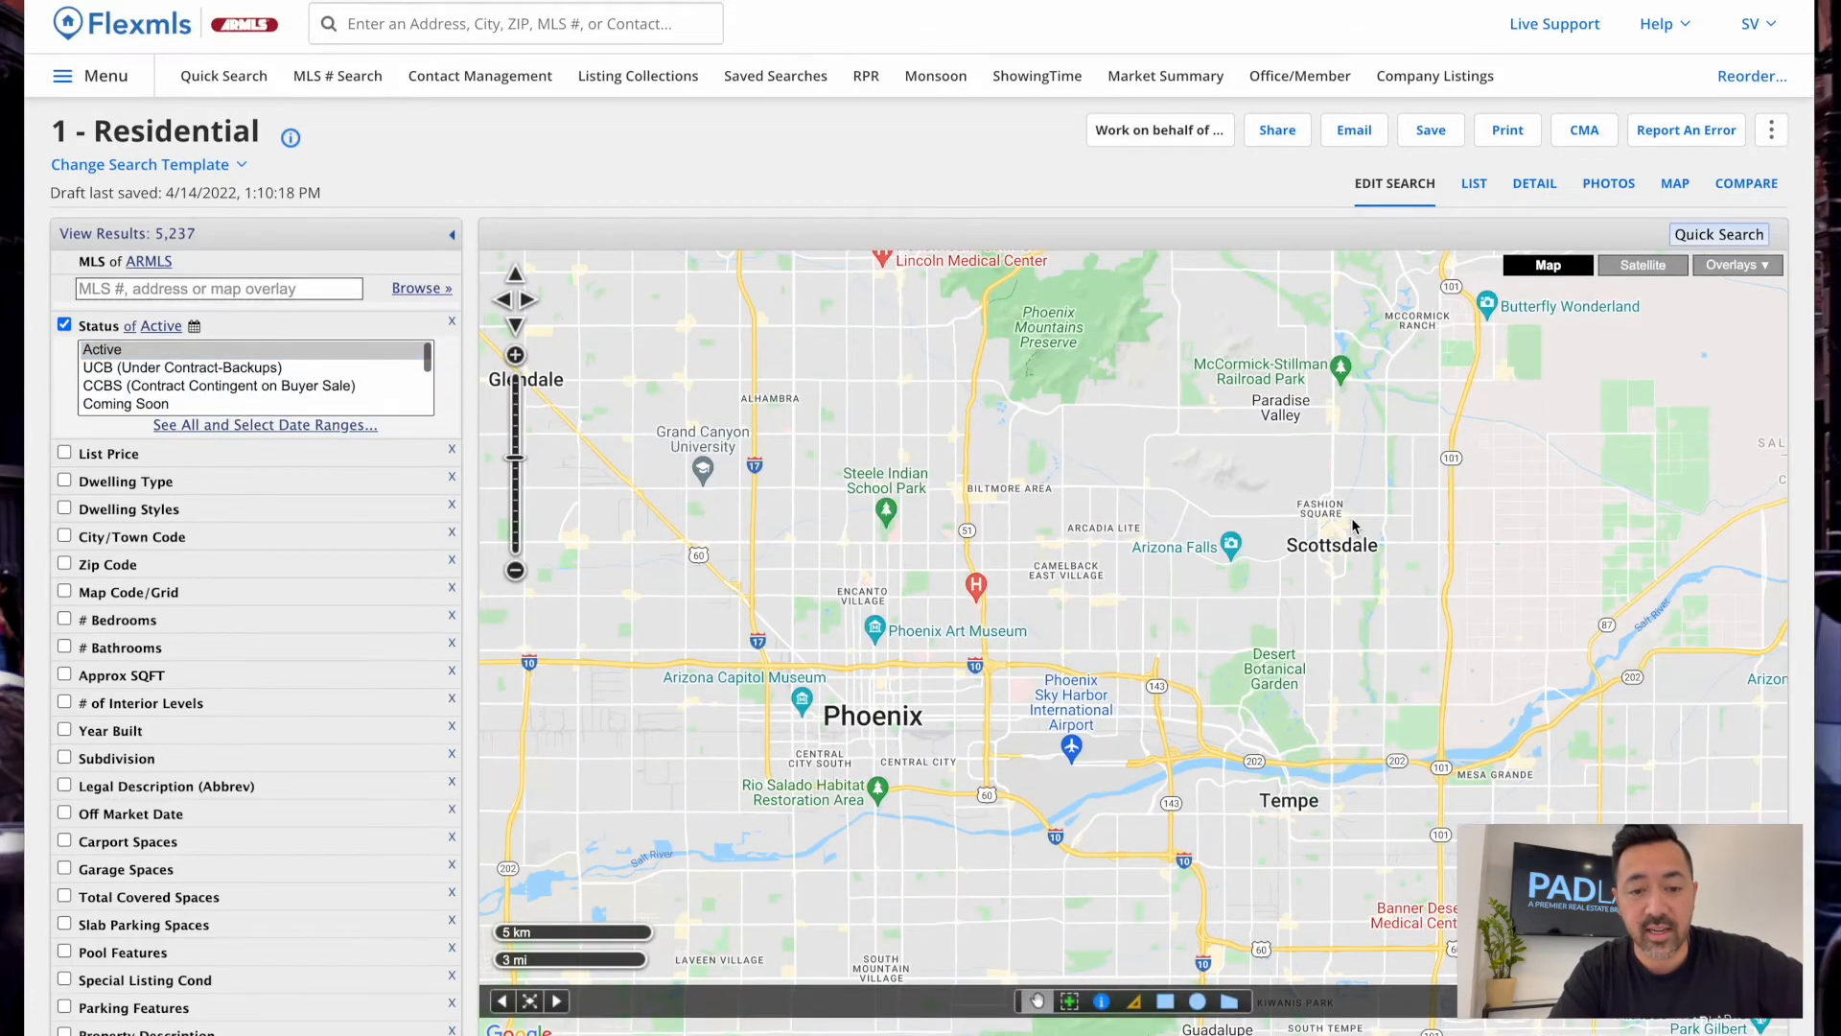
{"action": "left_click_drag", "start_coordinate": [1328, 554], "coordinate": [1390, 534]}
{"action": "scroll", "coordinate": [1353, 608], "scroll_direction": "up", "scroll_amount": 1}
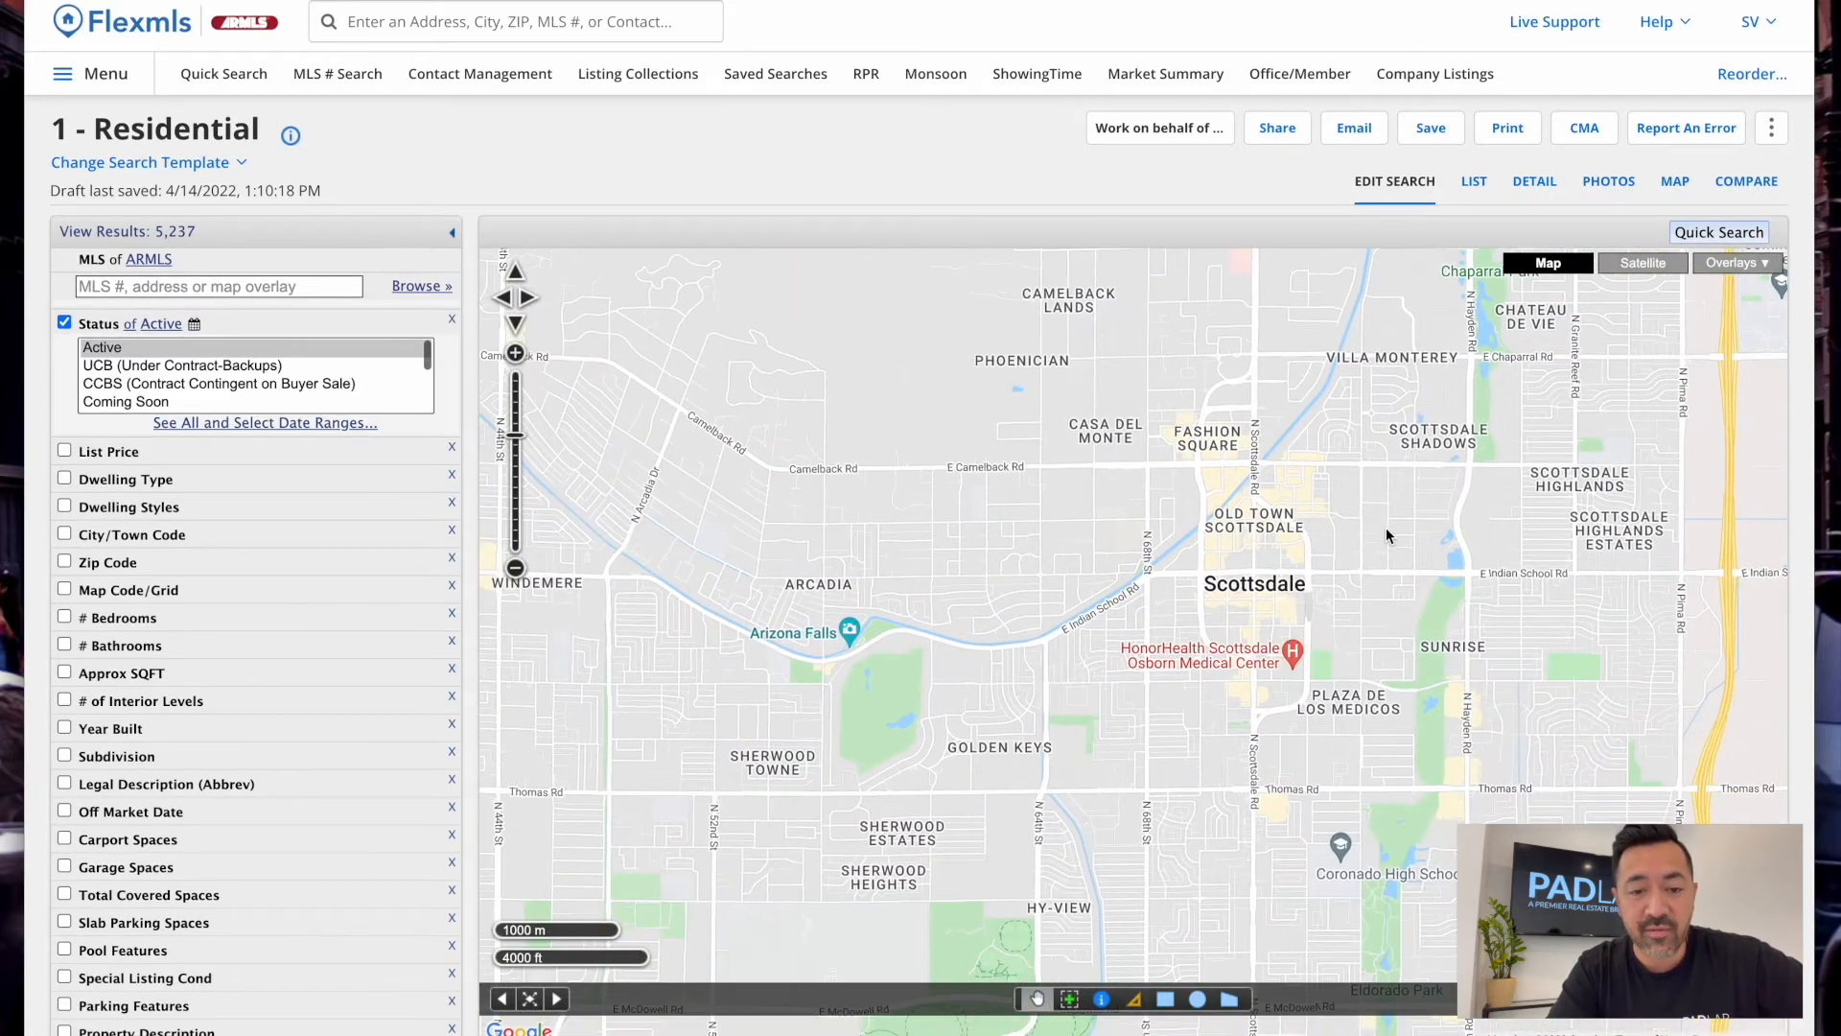
{"action": "left_click_drag", "start_coordinate": [1254, 564], "coordinate": [1243, 576]}
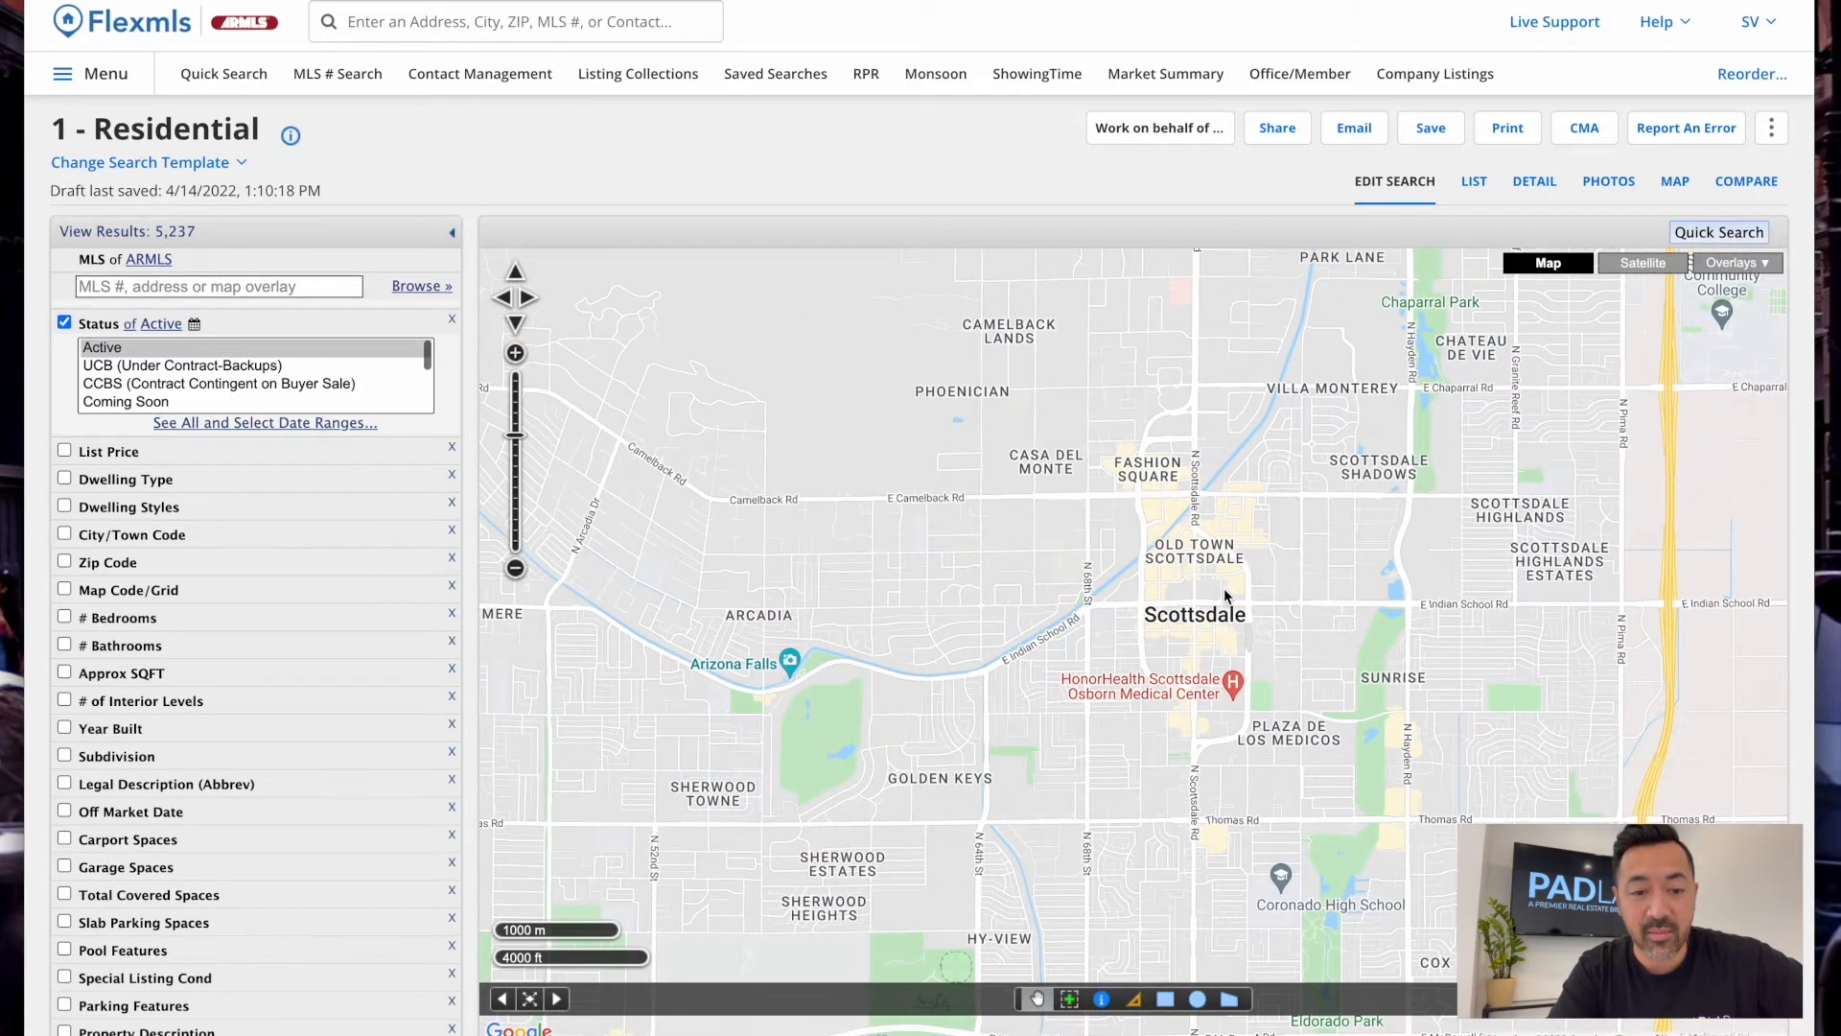
{"action": "scroll", "coordinate": [1212, 561], "scroll_direction": "down", "scroll_amount": 1}
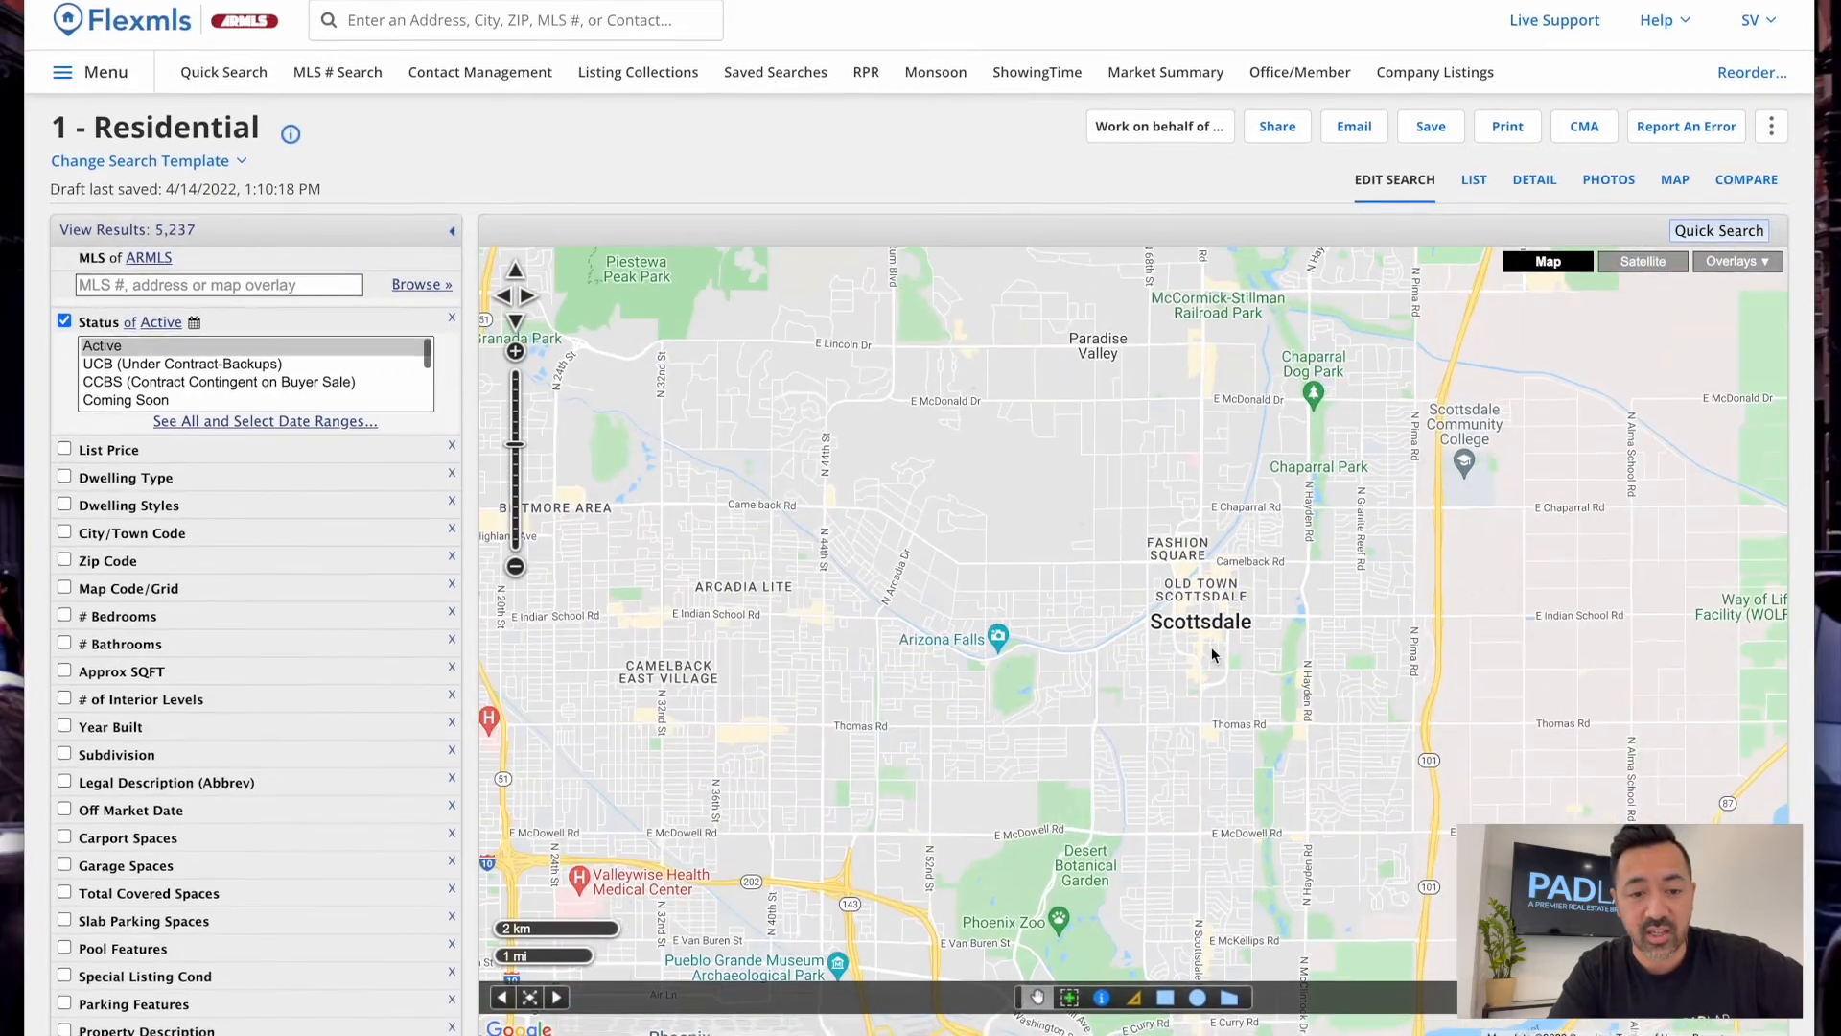
{"action": "scroll", "coordinate": [1211, 648], "scroll_direction": "down", "scroll_amount": 1}
{"action": "left_click_drag", "start_coordinate": [1002, 530], "coordinate": [1304, 660]}
{"action": "scroll", "coordinate": [1119, 681], "scroll_direction": "down", "scroll_amount": 1}
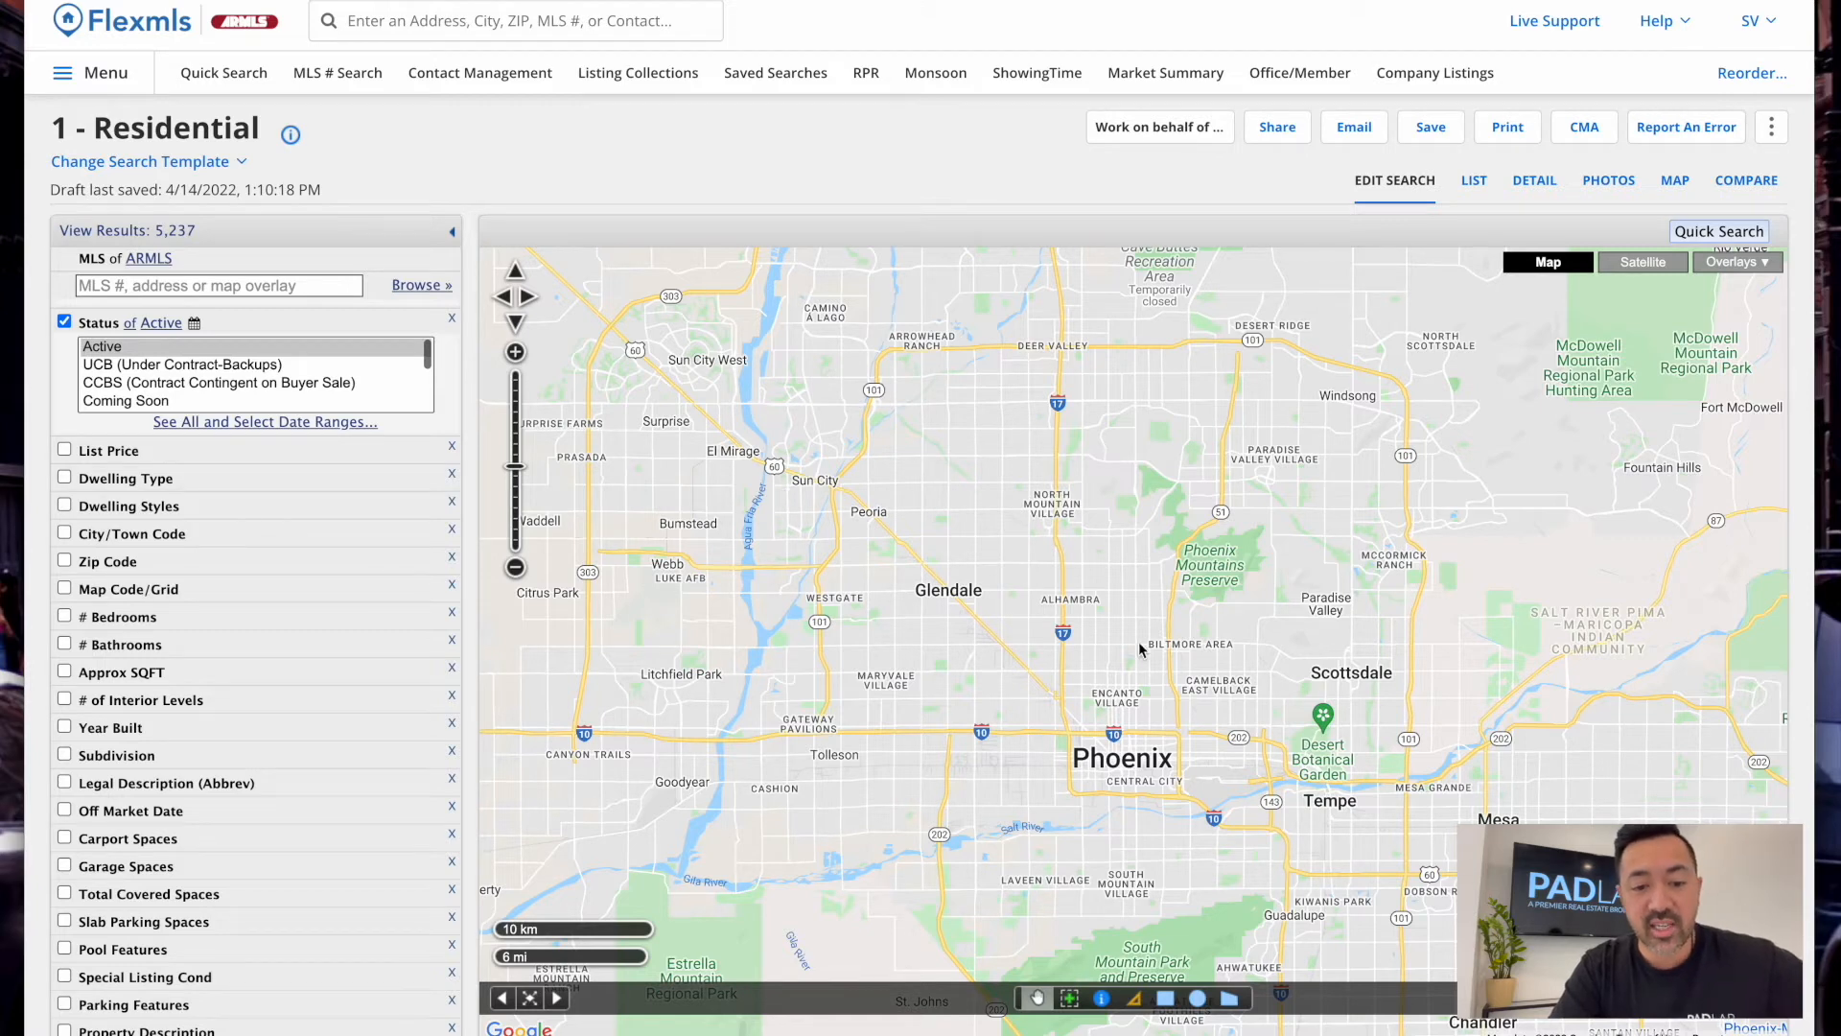
Pan the map across the Phoenix metro, from Chandler to Cave Creek, back to Scottsdale
{"action": "left_click_drag", "start_coordinate": [1237, 628], "coordinate": [1081, 604]}
{"action": "left_click_drag", "start_coordinate": [1233, 655], "coordinate": [1121, 442]}
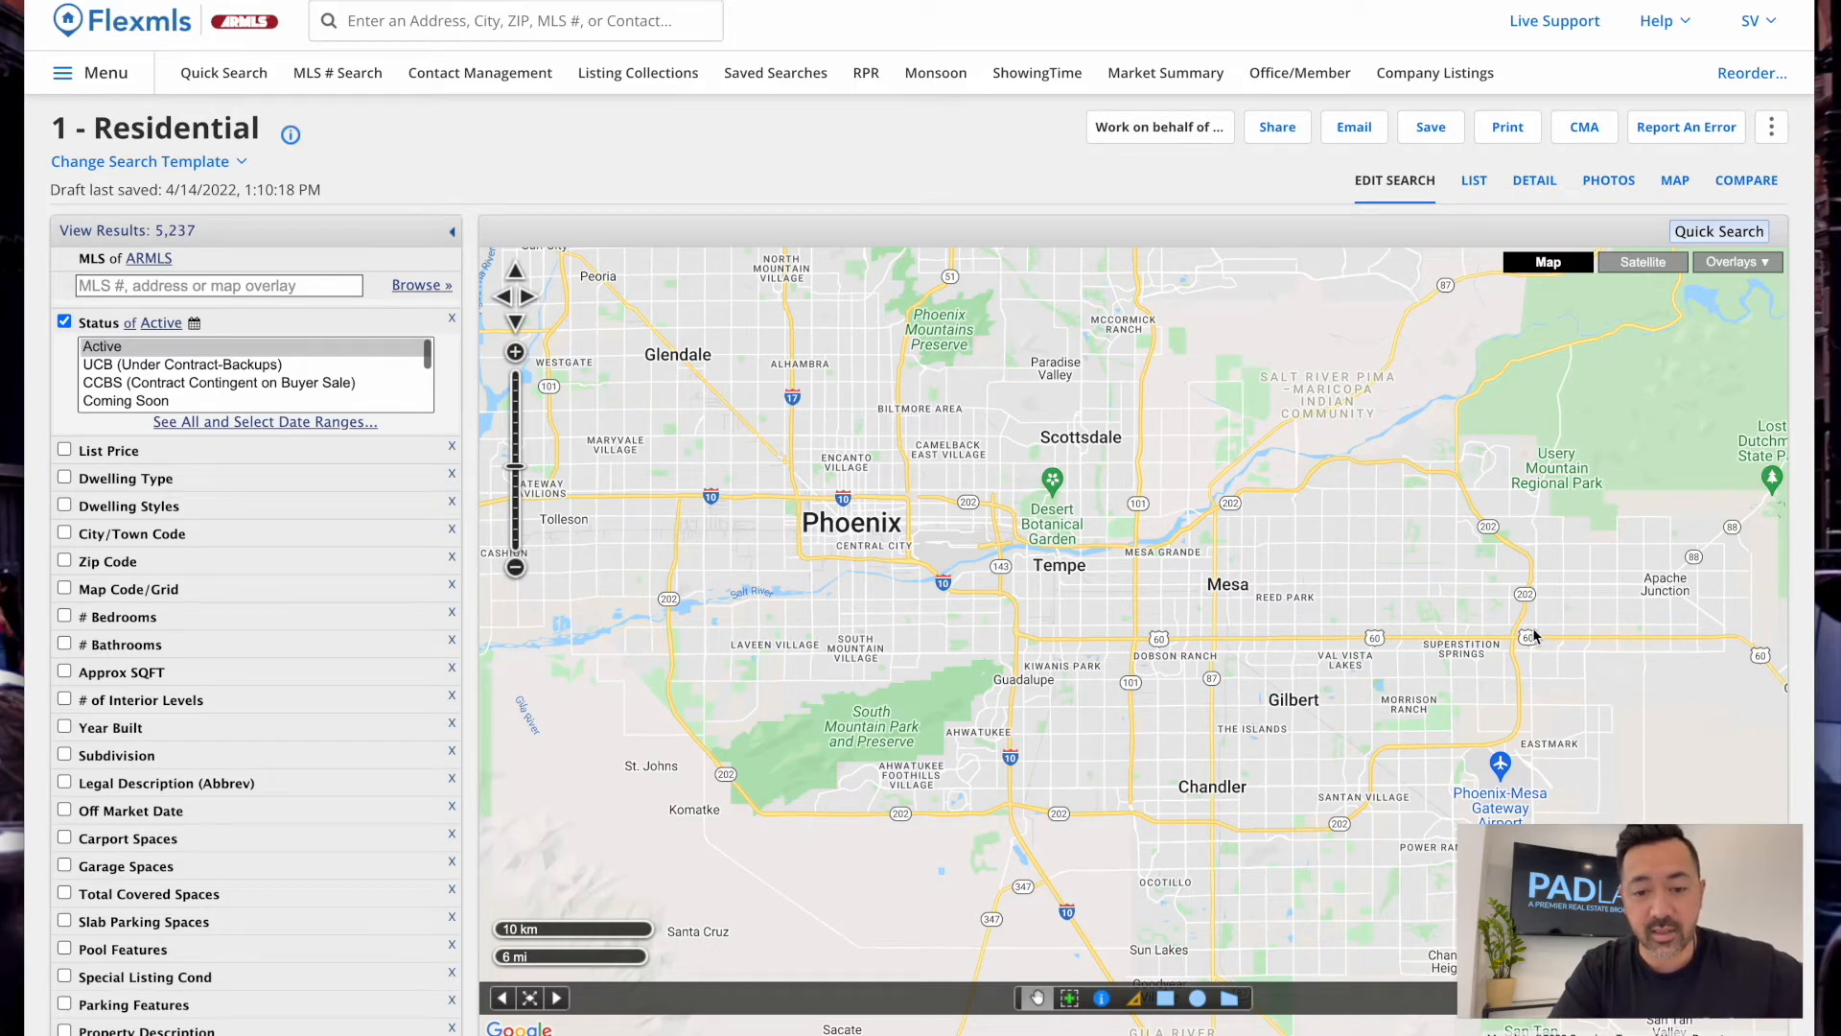
{"action": "left_click_drag", "start_coordinate": [1372, 863], "coordinate": [1309, 594]}
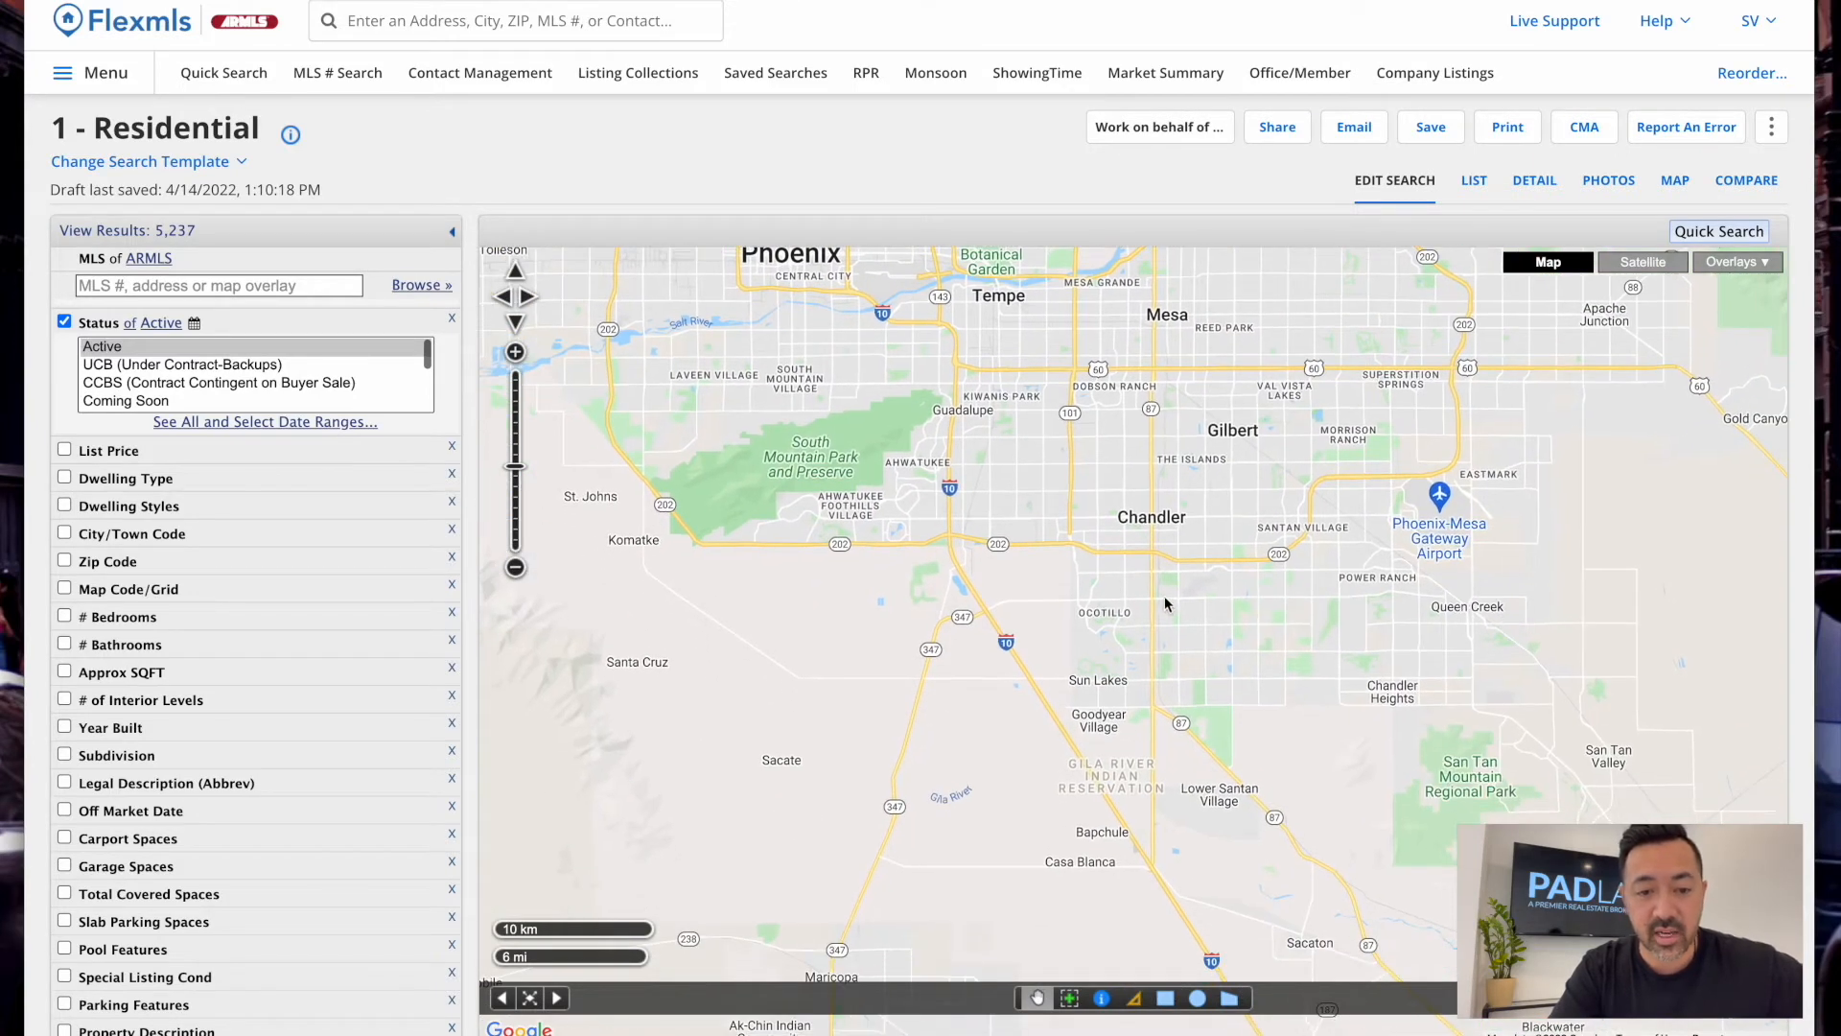
{"action": "left_click_drag", "start_coordinate": [1494, 451], "coordinate": [1447, 608]}
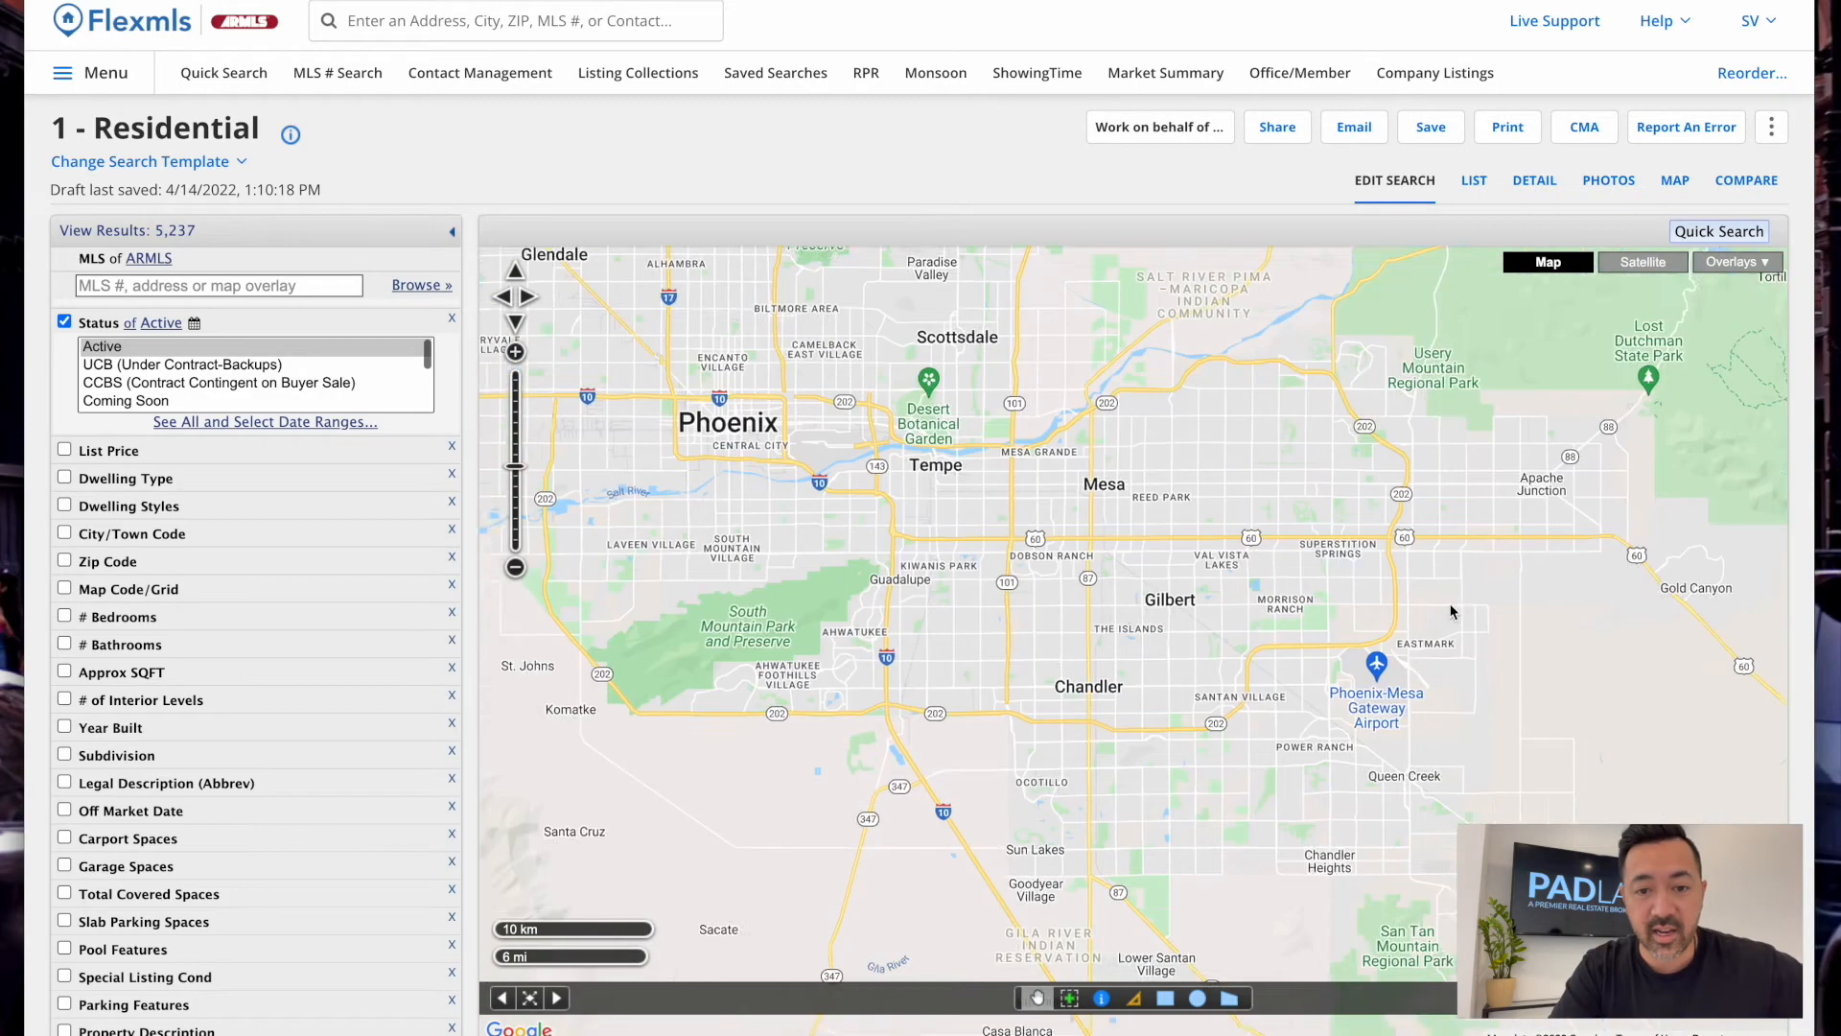
{"action": "left_click_drag", "start_coordinate": [1329, 430], "coordinate": [1507, 548]}
{"action": "left_click_drag", "start_coordinate": [1218, 555], "coordinate": [1380, 723]}
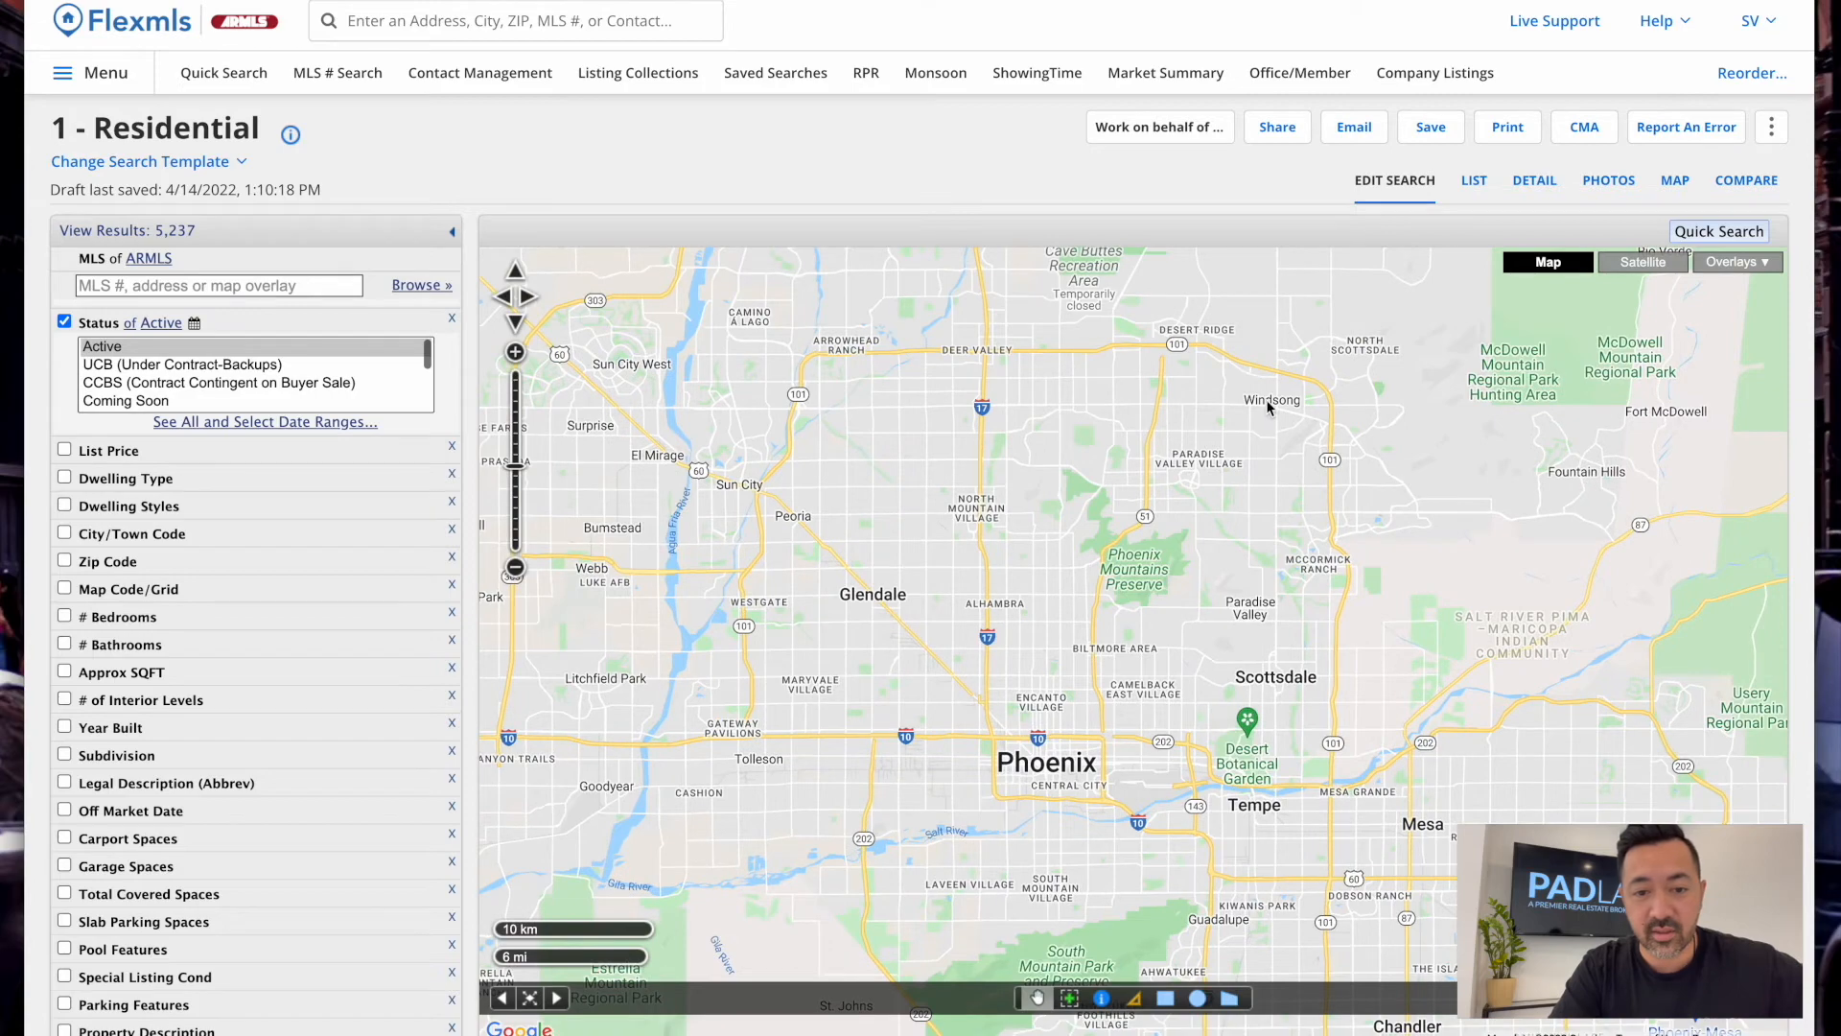
{"action": "left_click_drag", "start_coordinate": [1267, 400], "coordinate": [1299, 766]}
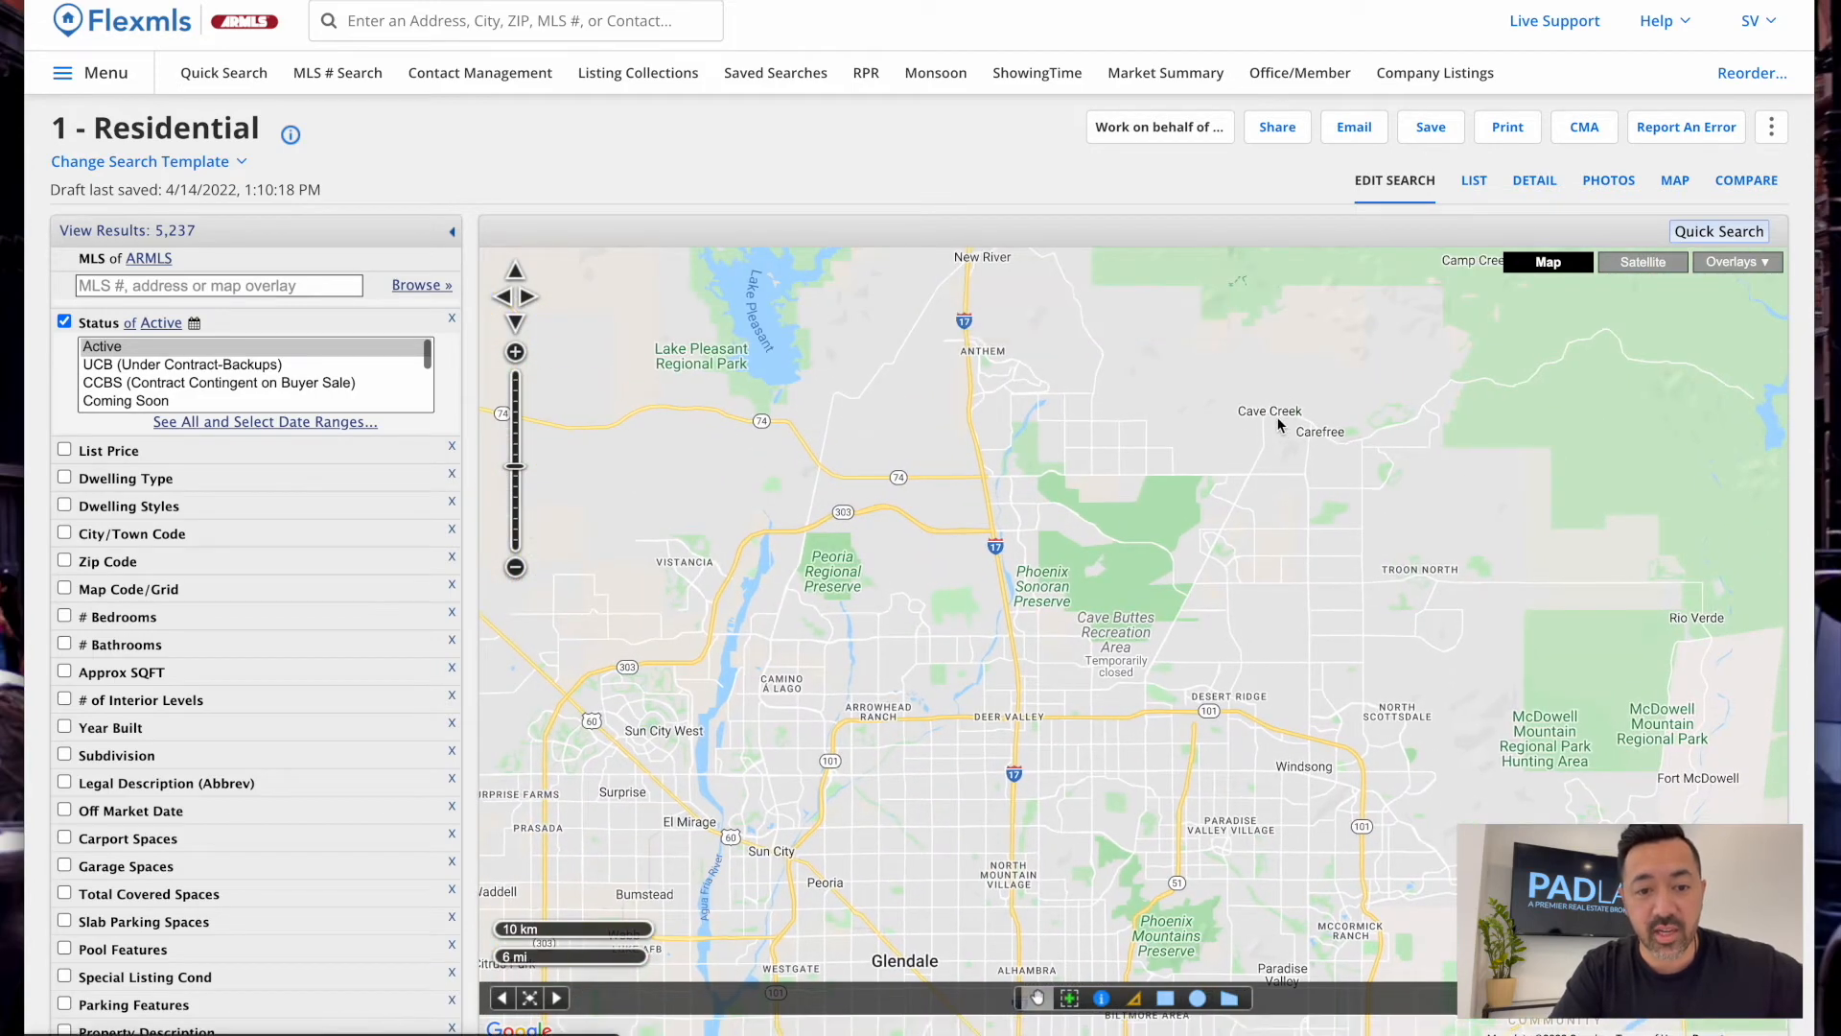
{"action": "left_click_drag", "start_coordinate": [1289, 727], "coordinate": [1328, 469]}
{"action": "left_click_drag", "start_coordinate": [1335, 753], "coordinate": [1311, 625]}
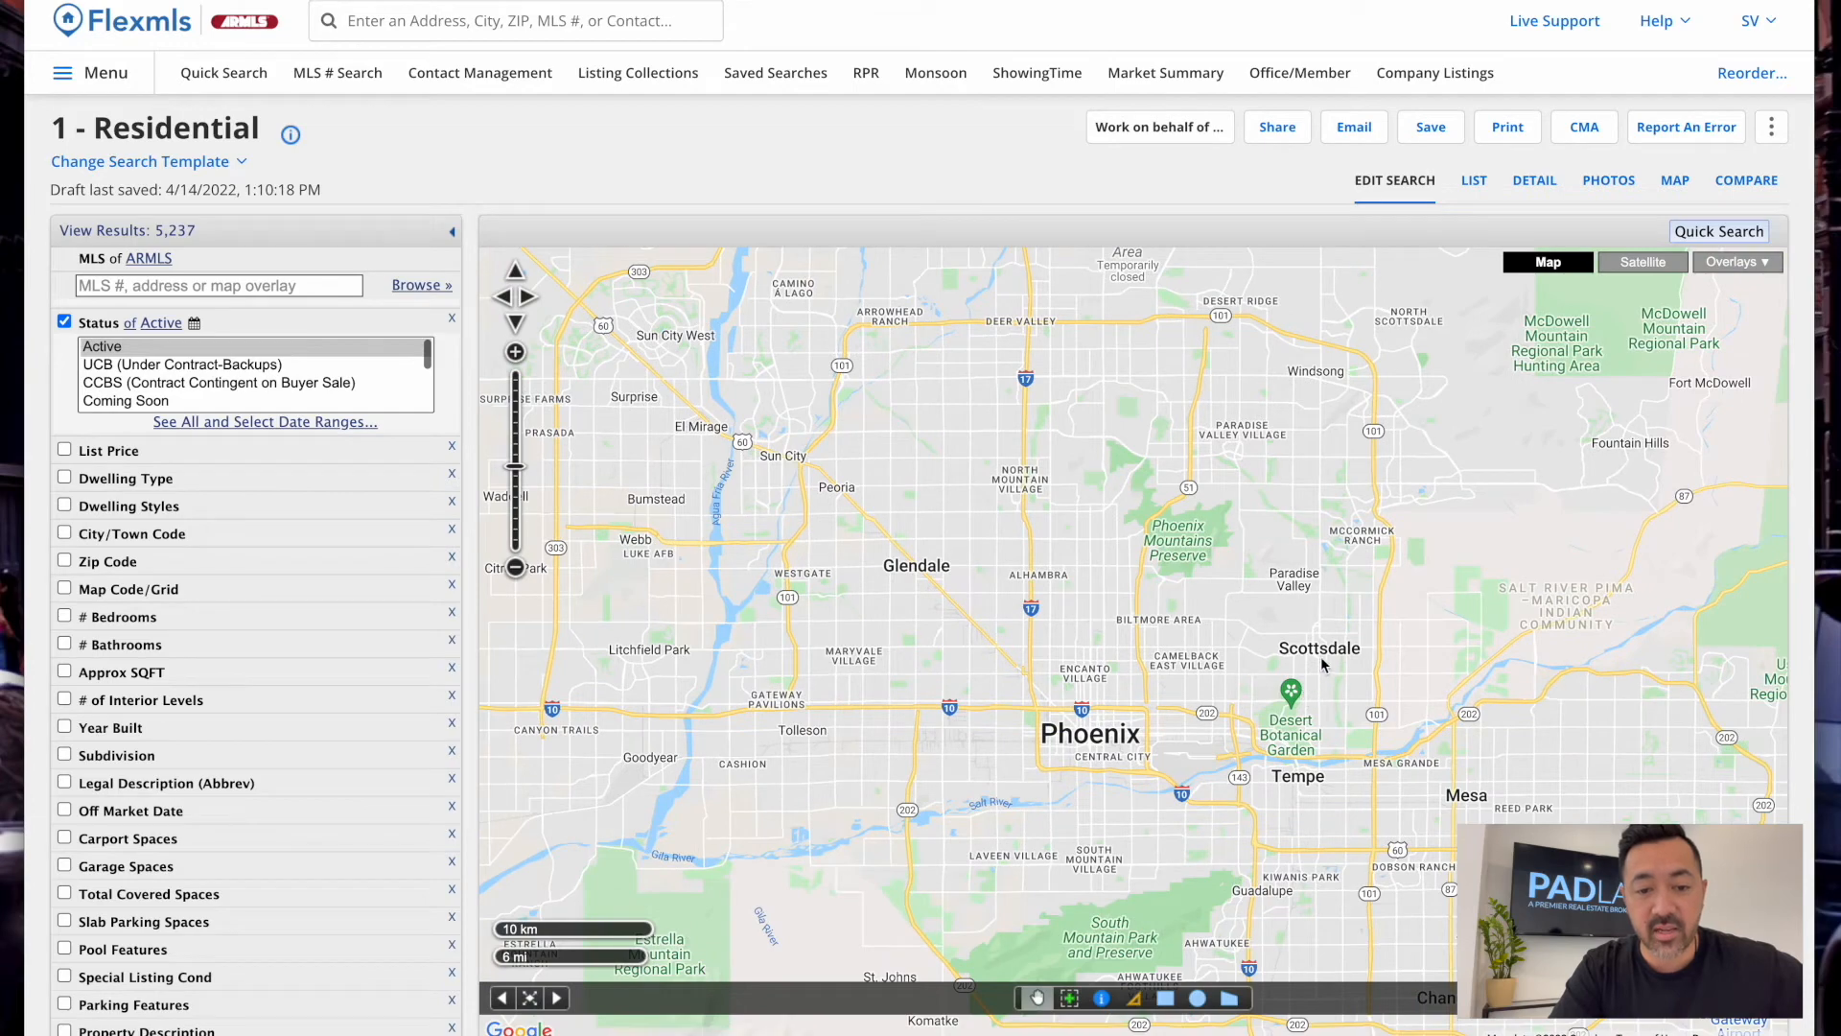
Zoom in to the 600 m scale centred on Chaparral Park, Scottsdale
{"action": "scroll", "coordinate": [1323, 666], "scroll_direction": "up", "scroll_amount": 1}
{"action": "scroll", "coordinate": [1325, 683], "scroll_direction": "up", "scroll_amount": 1}
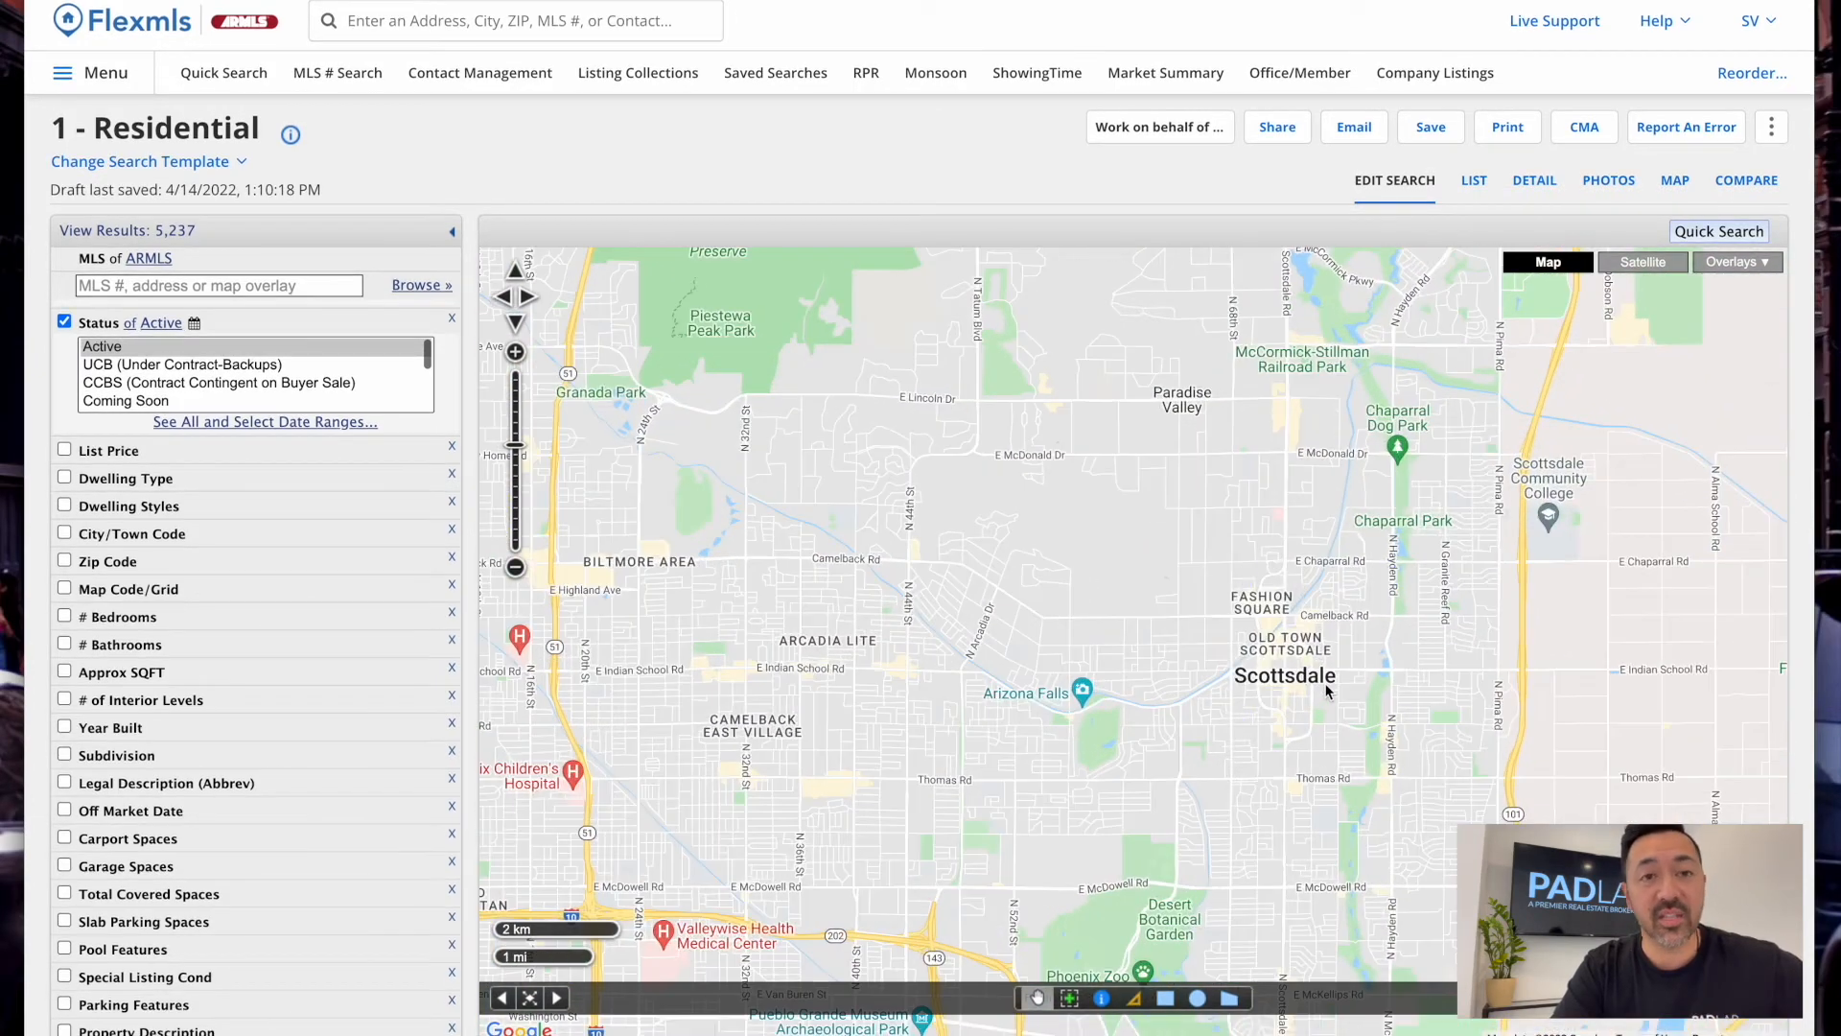
{"action": "left_click_drag", "start_coordinate": [1333, 668], "coordinate": [1262, 595]}
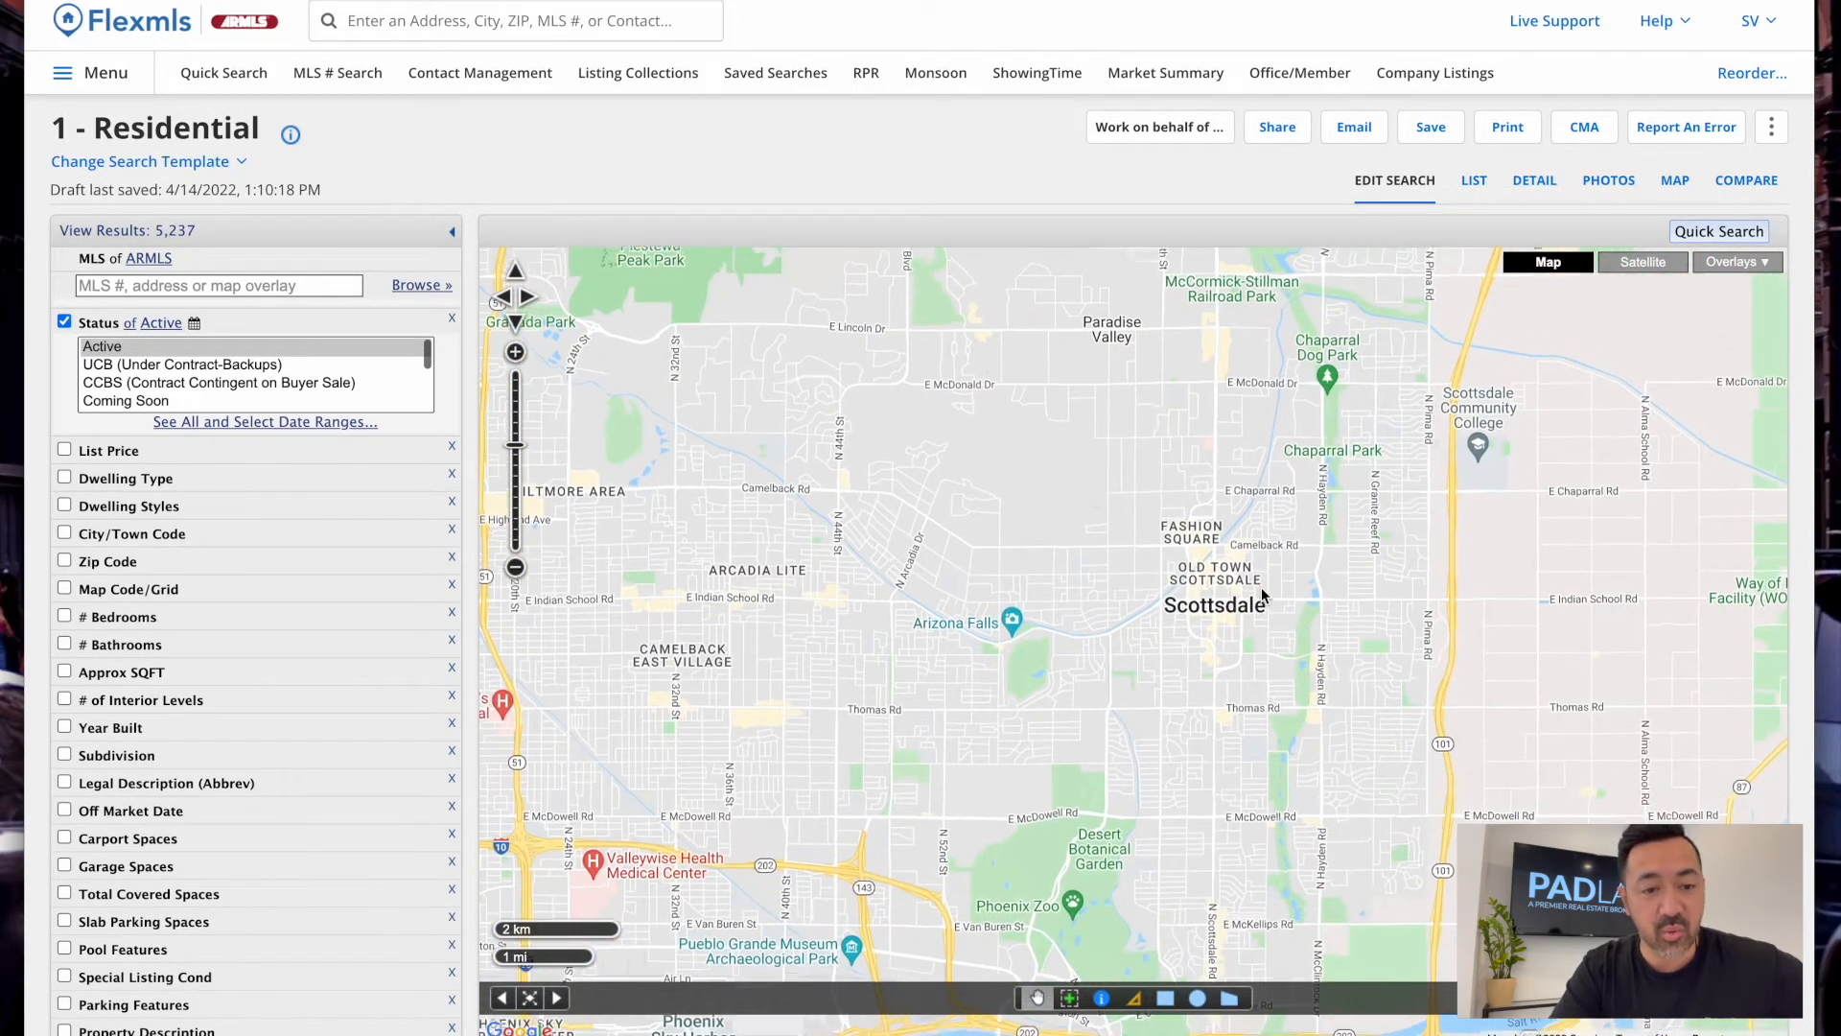
{"action": "left_click_drag", "start_coordinate": [1265, 528], "coordinate": [1151, 689]}
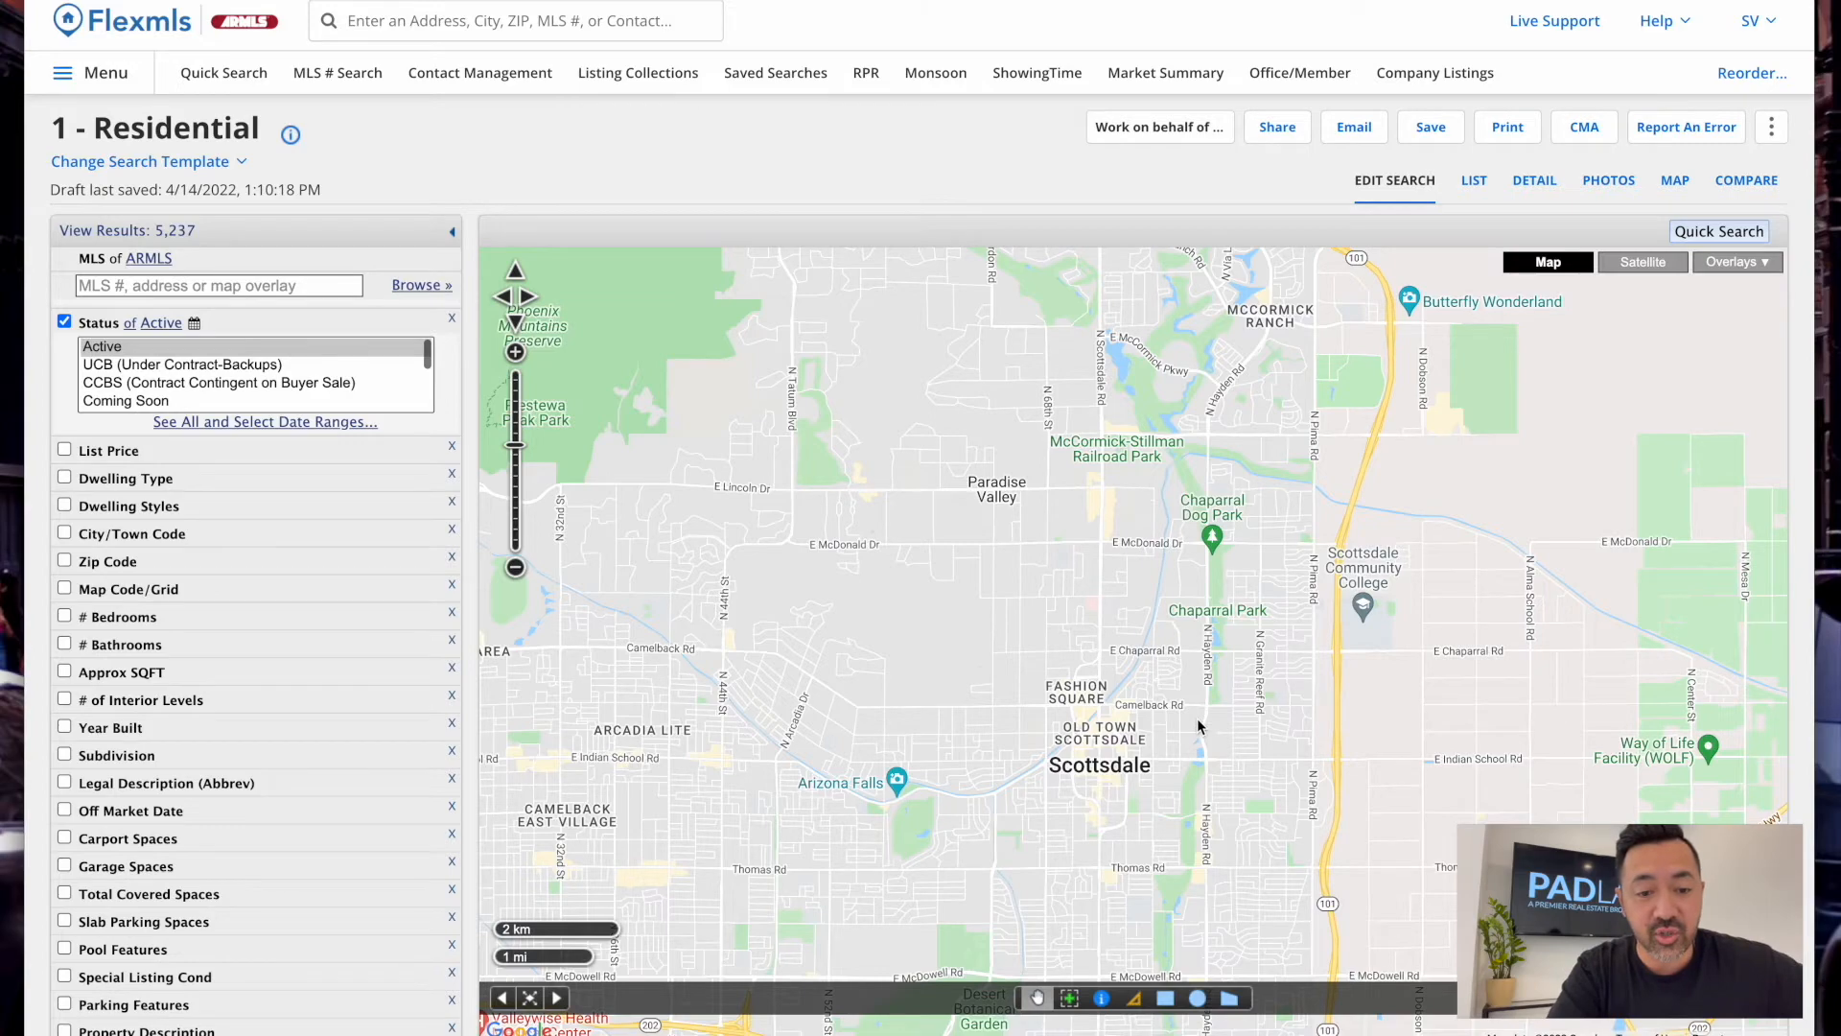
{"action": "scroll", "coordinate": [1199, 725], "scroll_direction": "up", "scroll_amount": 1}
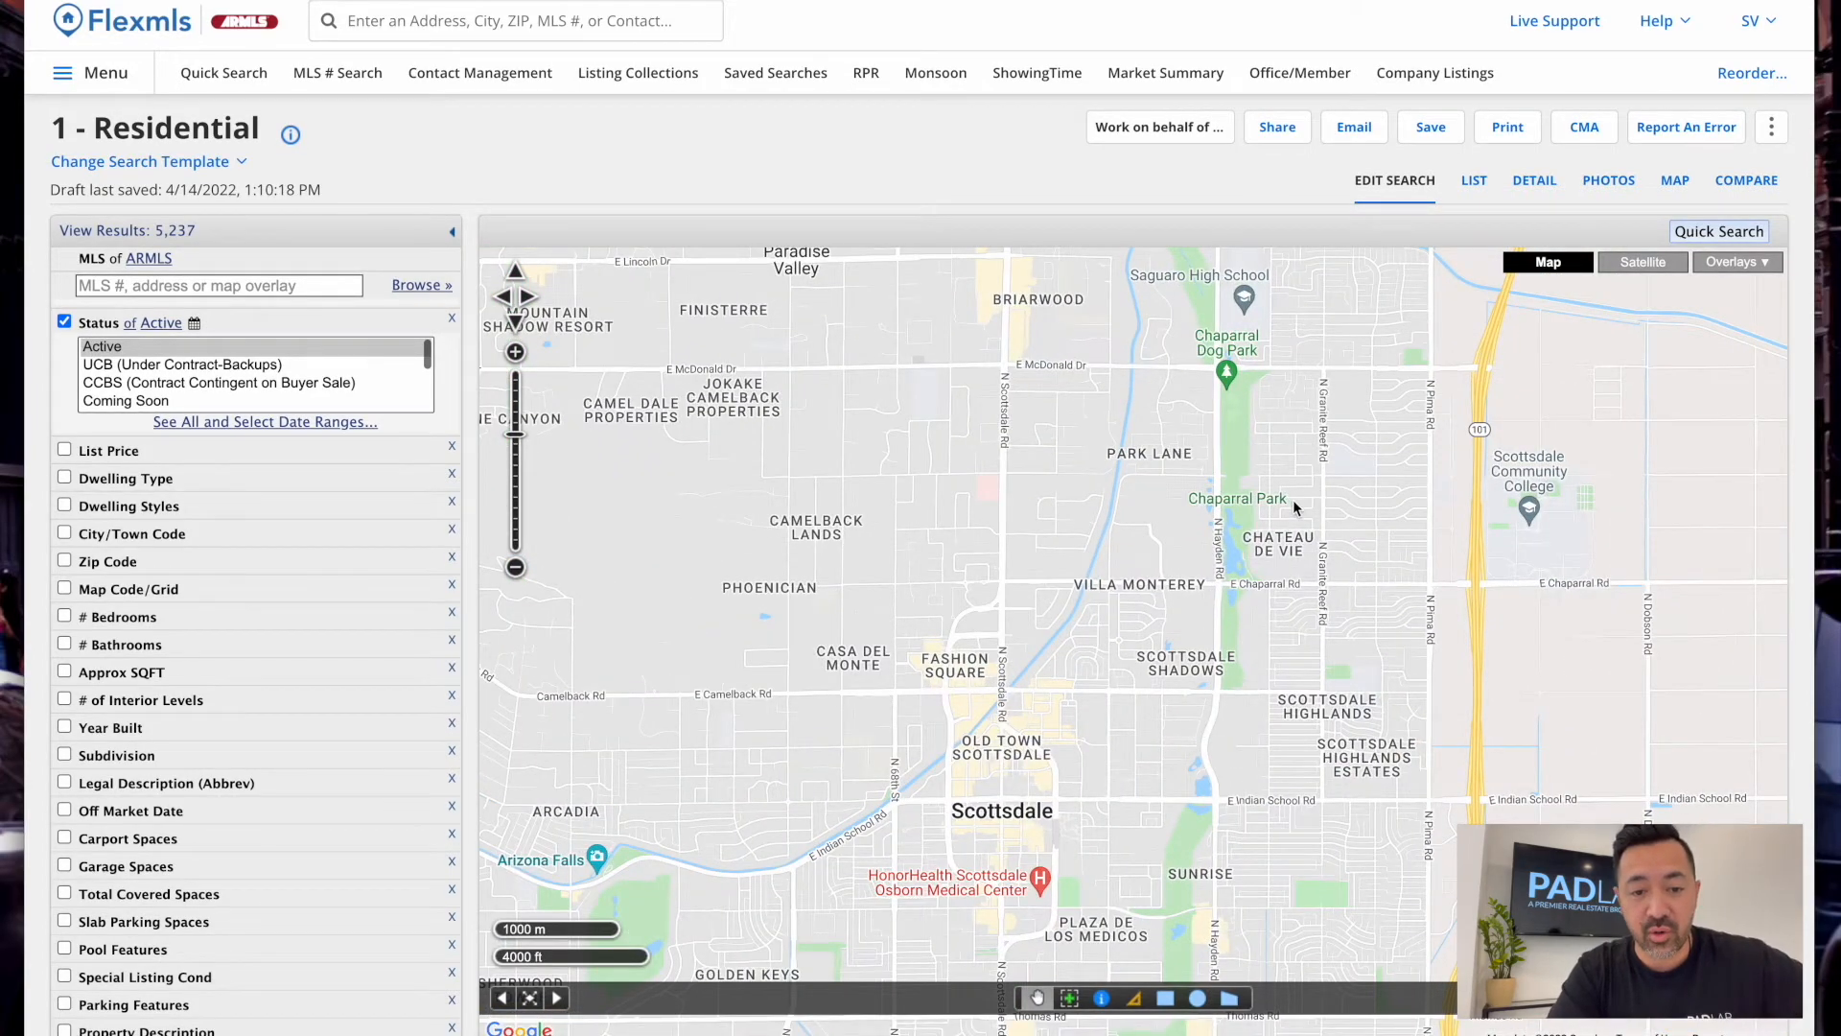
{"action": "scroll", "coordinate": [1293, 498], "scroll_direction": "up", "scroll_amount": 1}
{"action": "left_click_drag", "start_coordinate": [1336, 493], "coordinate": [1260, 590]}
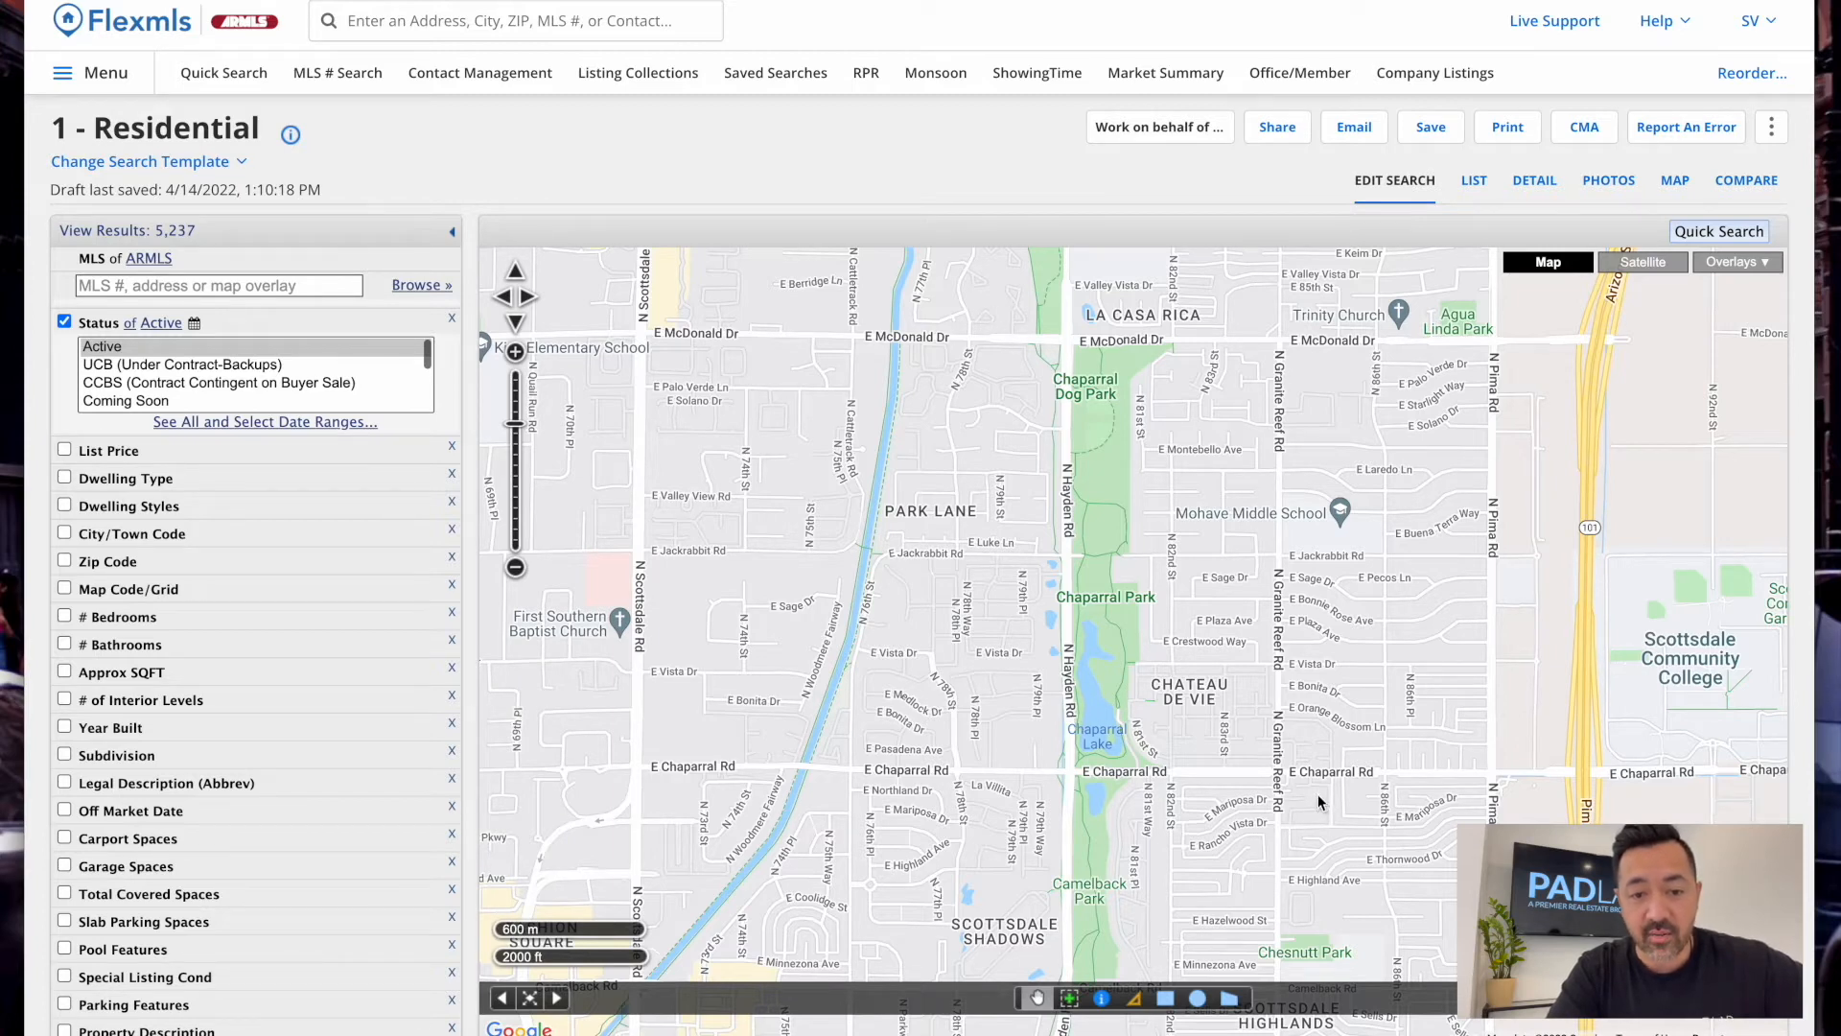
Draw a search rectangle from McDonald Dr/Hayden Rd to Chaparral Rd/Pima Rd, then zoom out
{"action": "left_click", "coordinate": [1166, 1000]}
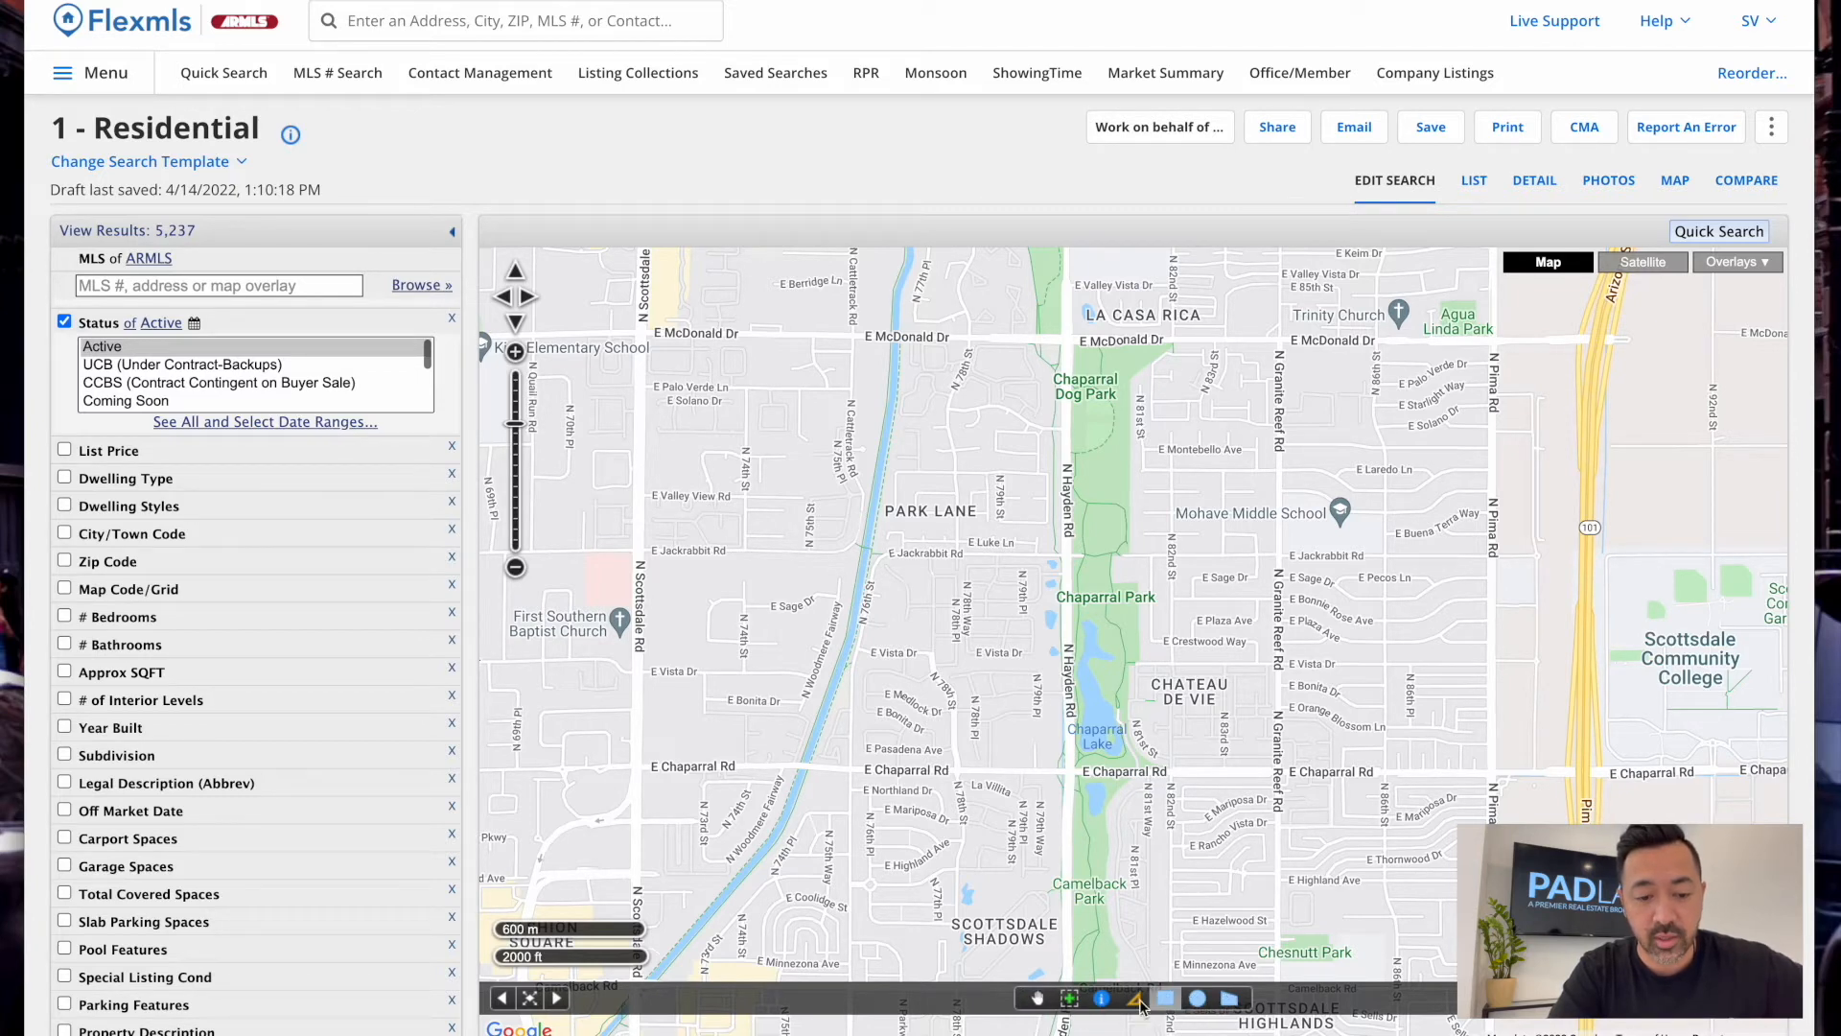
{"action": "left_click", "coordinate": [1038, 1001]}
{"action": "left_click_drag", "start_coordinate": [1164, 672], "coordinate": [1202, 721]}
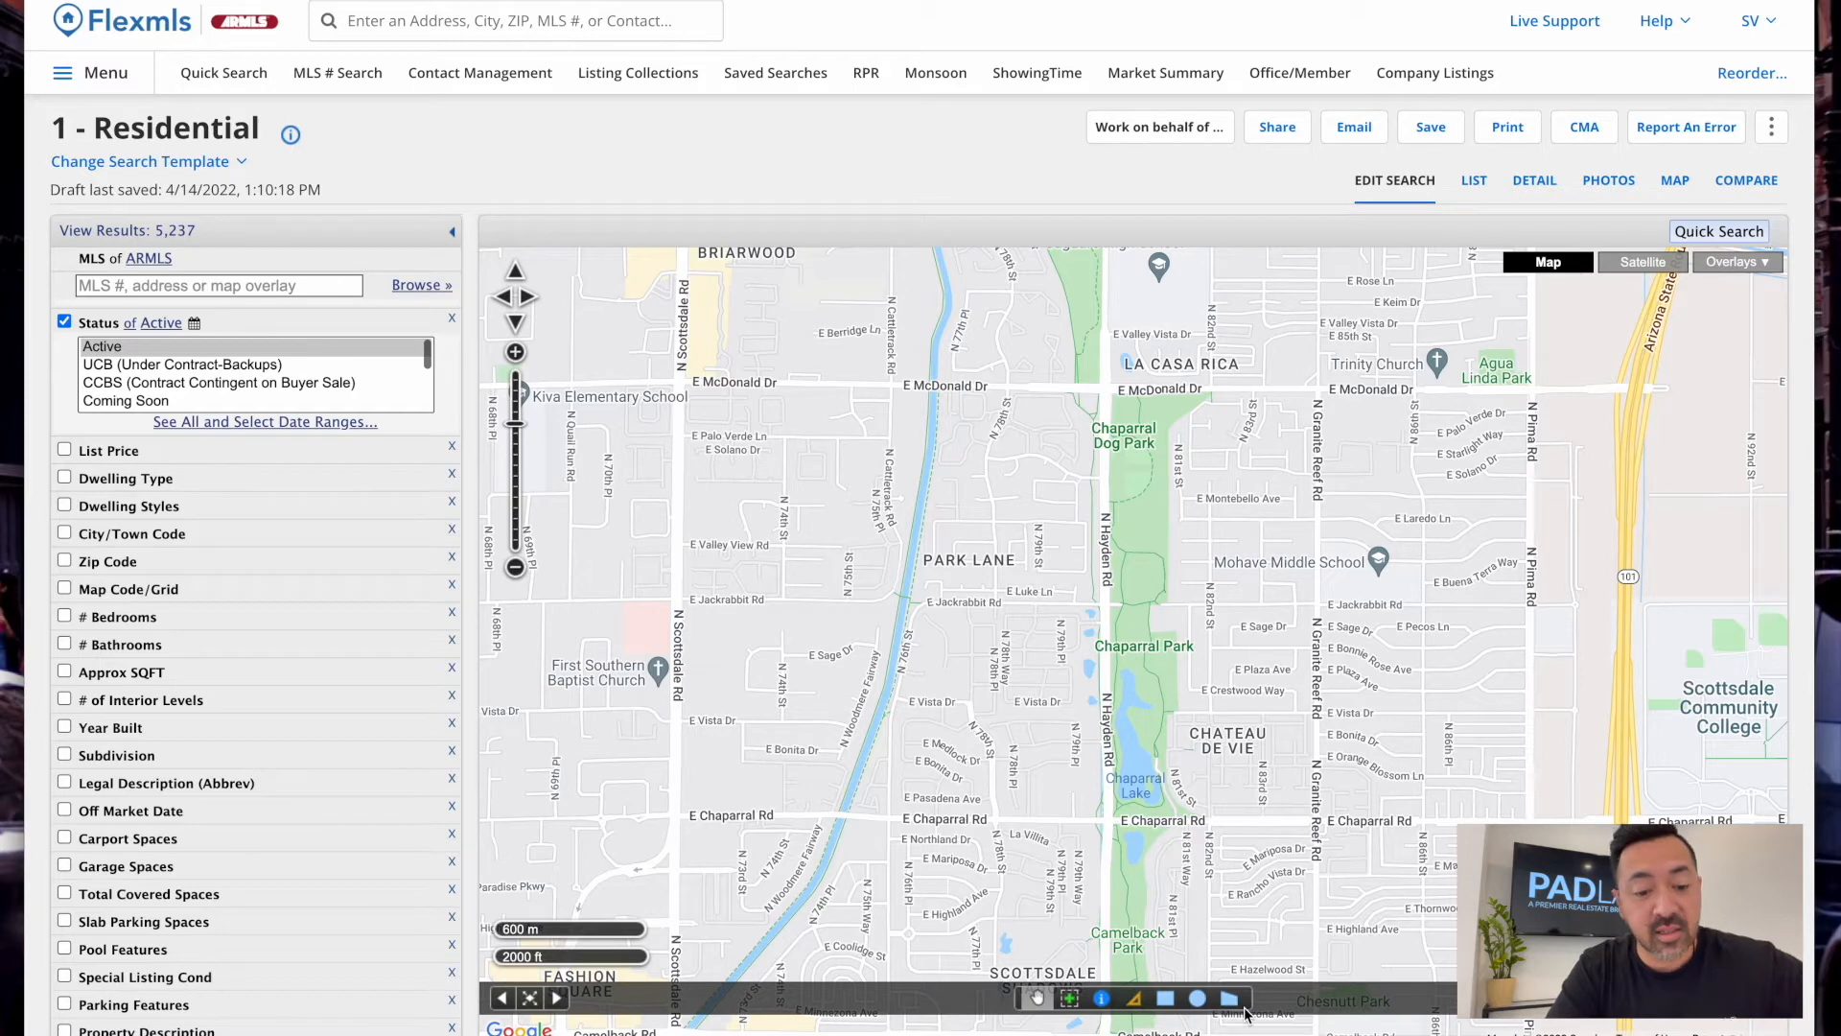
{"action": "left_click", "coordinate": [1168, 1002]}
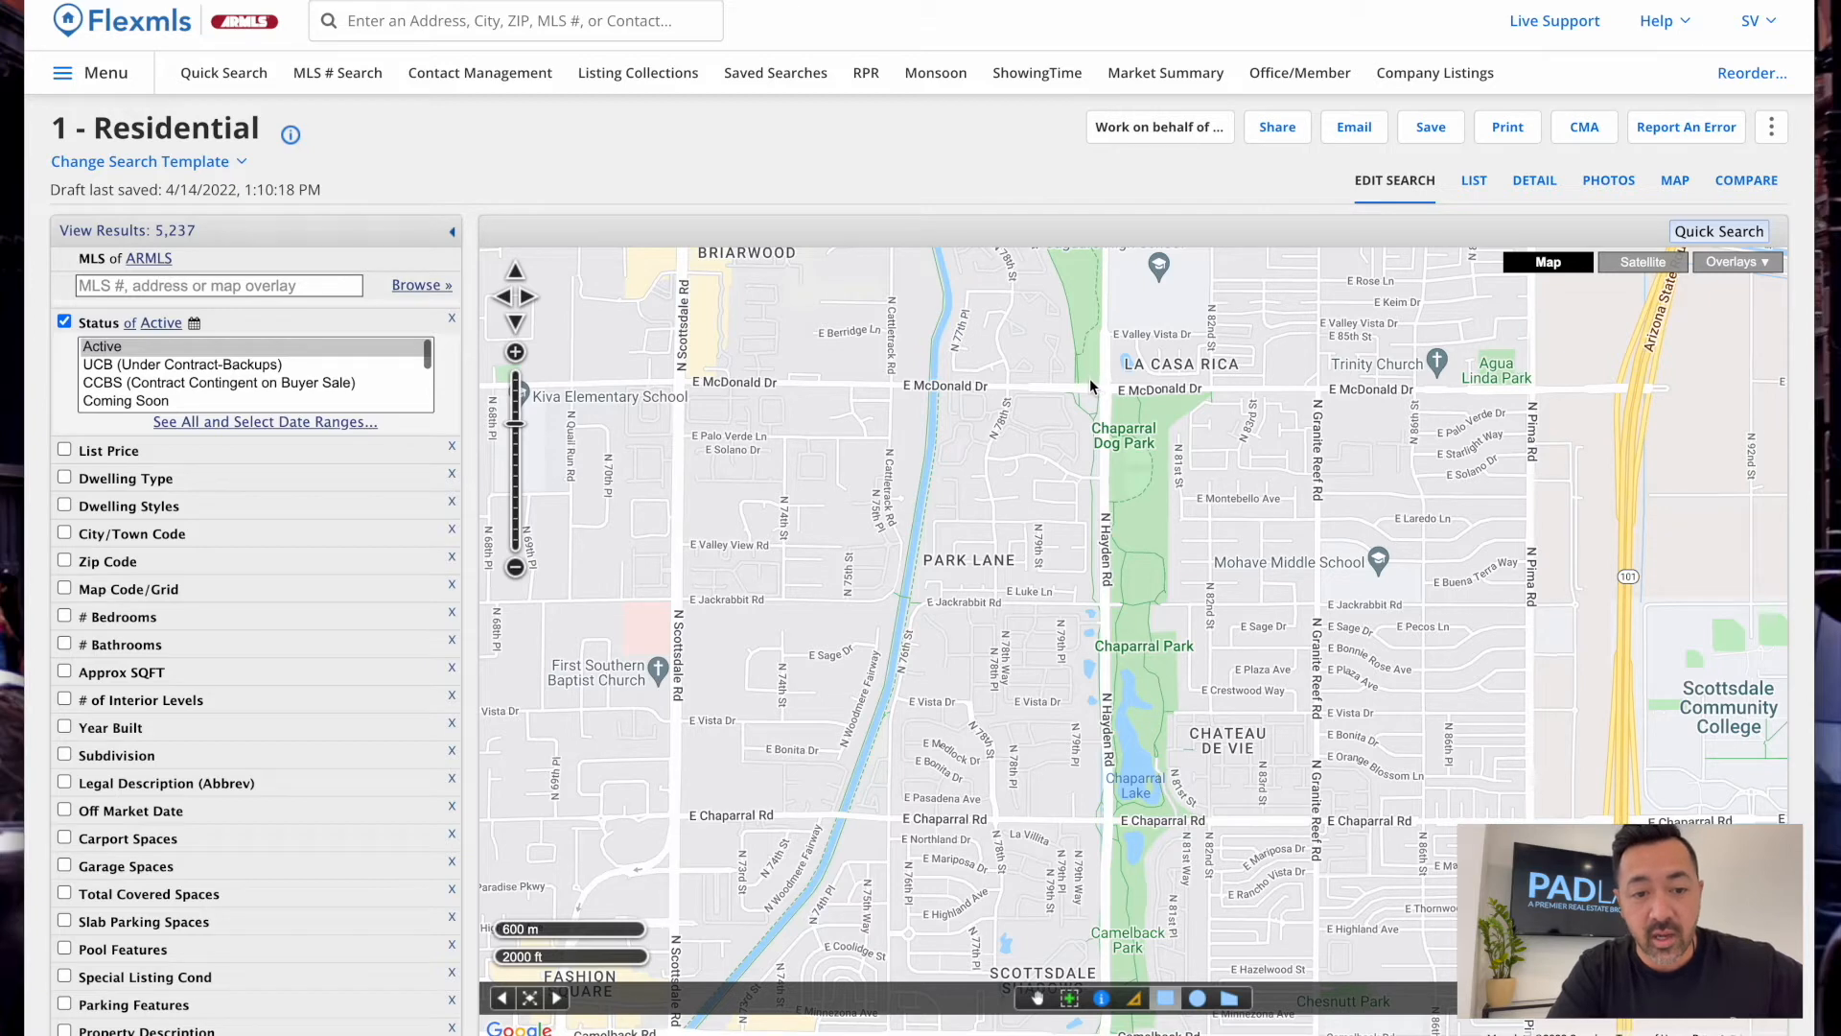
{"action": "left_click_drag", "start_coordinate": [1090, 384], "coordinate": [1544, 827]}
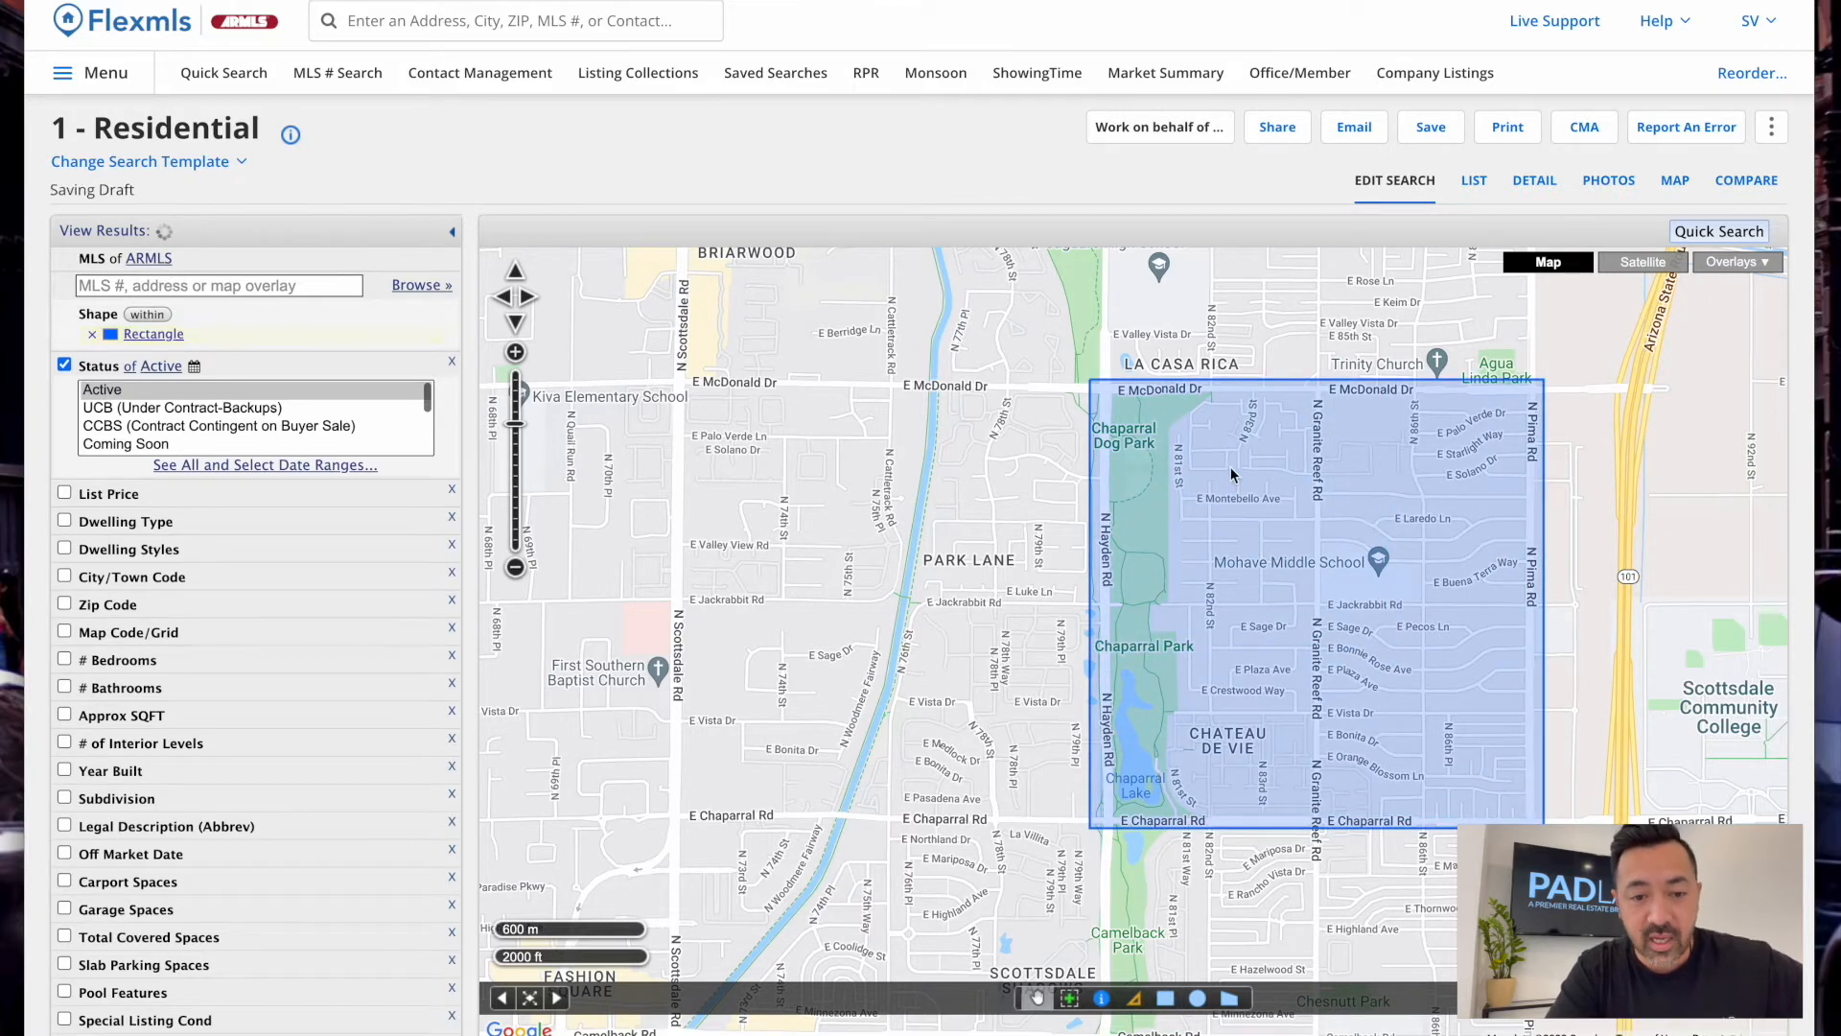
{"action": "scroll", "coordinate": [1421, 717], "scroll_direction": "up", "scroll_amount": 3}
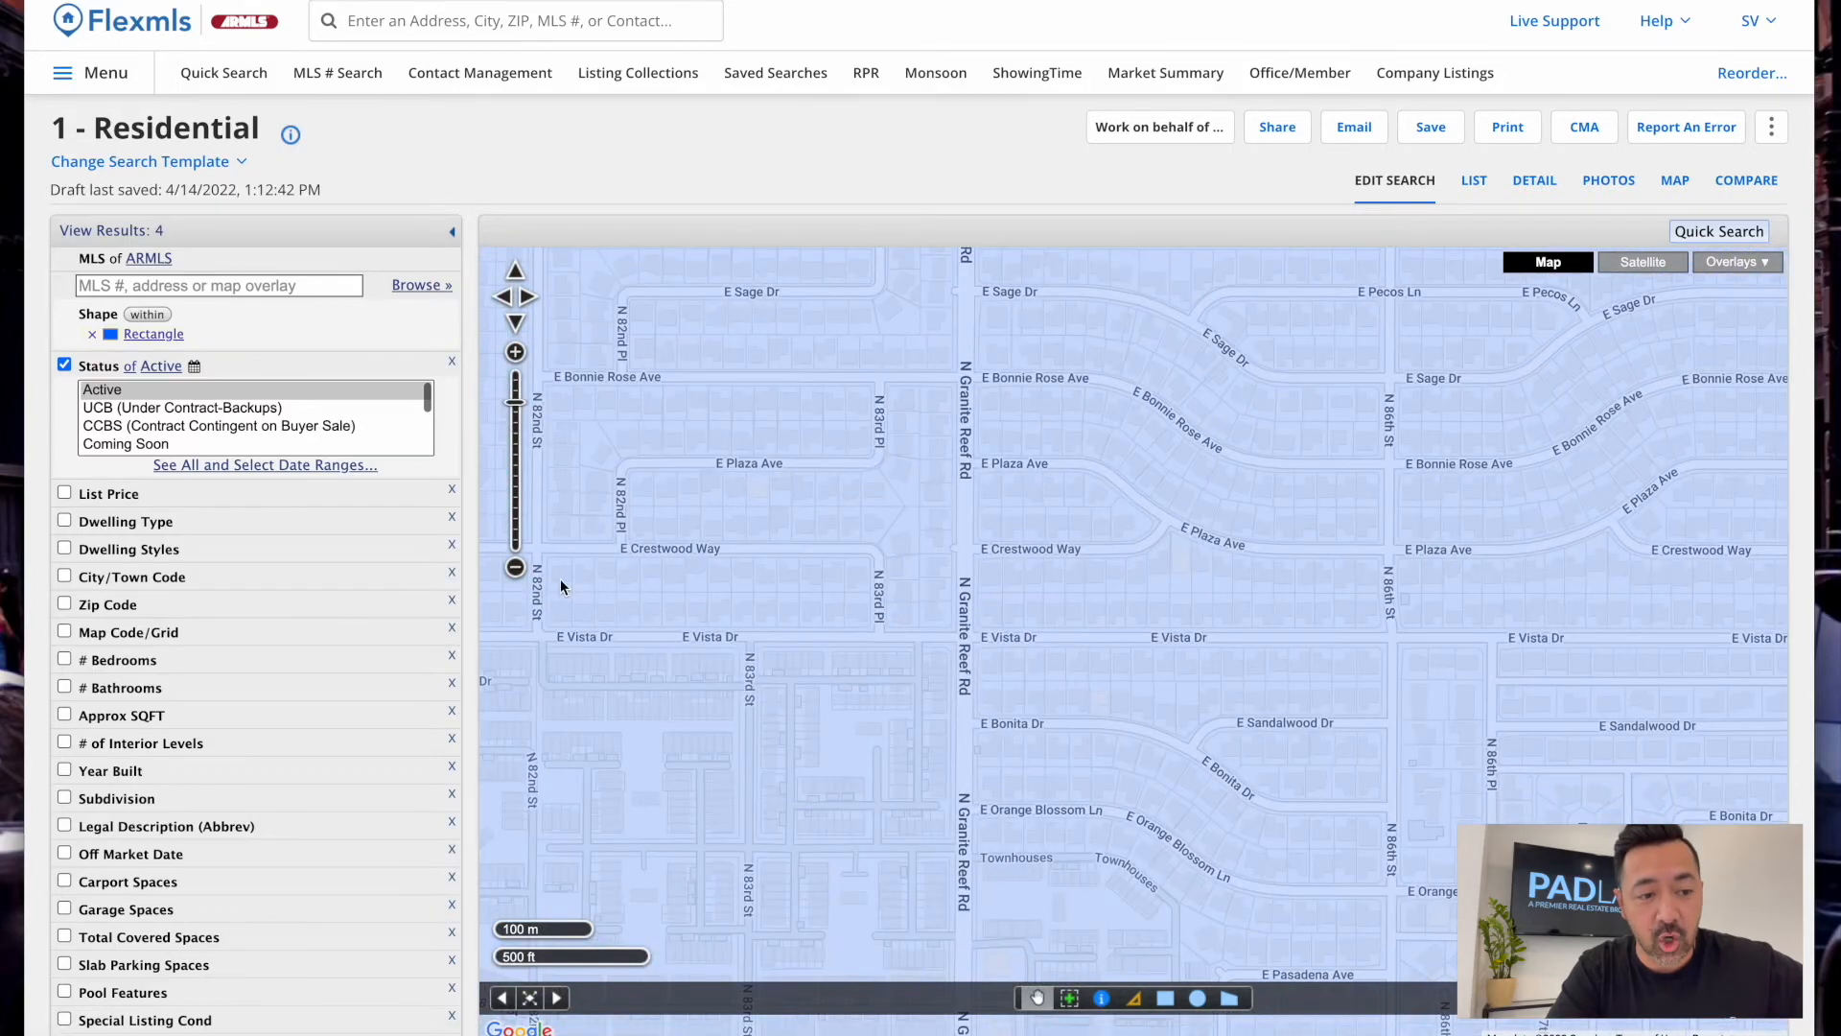
{"action": "left_click", "coordinate": [515, 567]}
{"action": "left_click", "coordinate": [516, 567]}
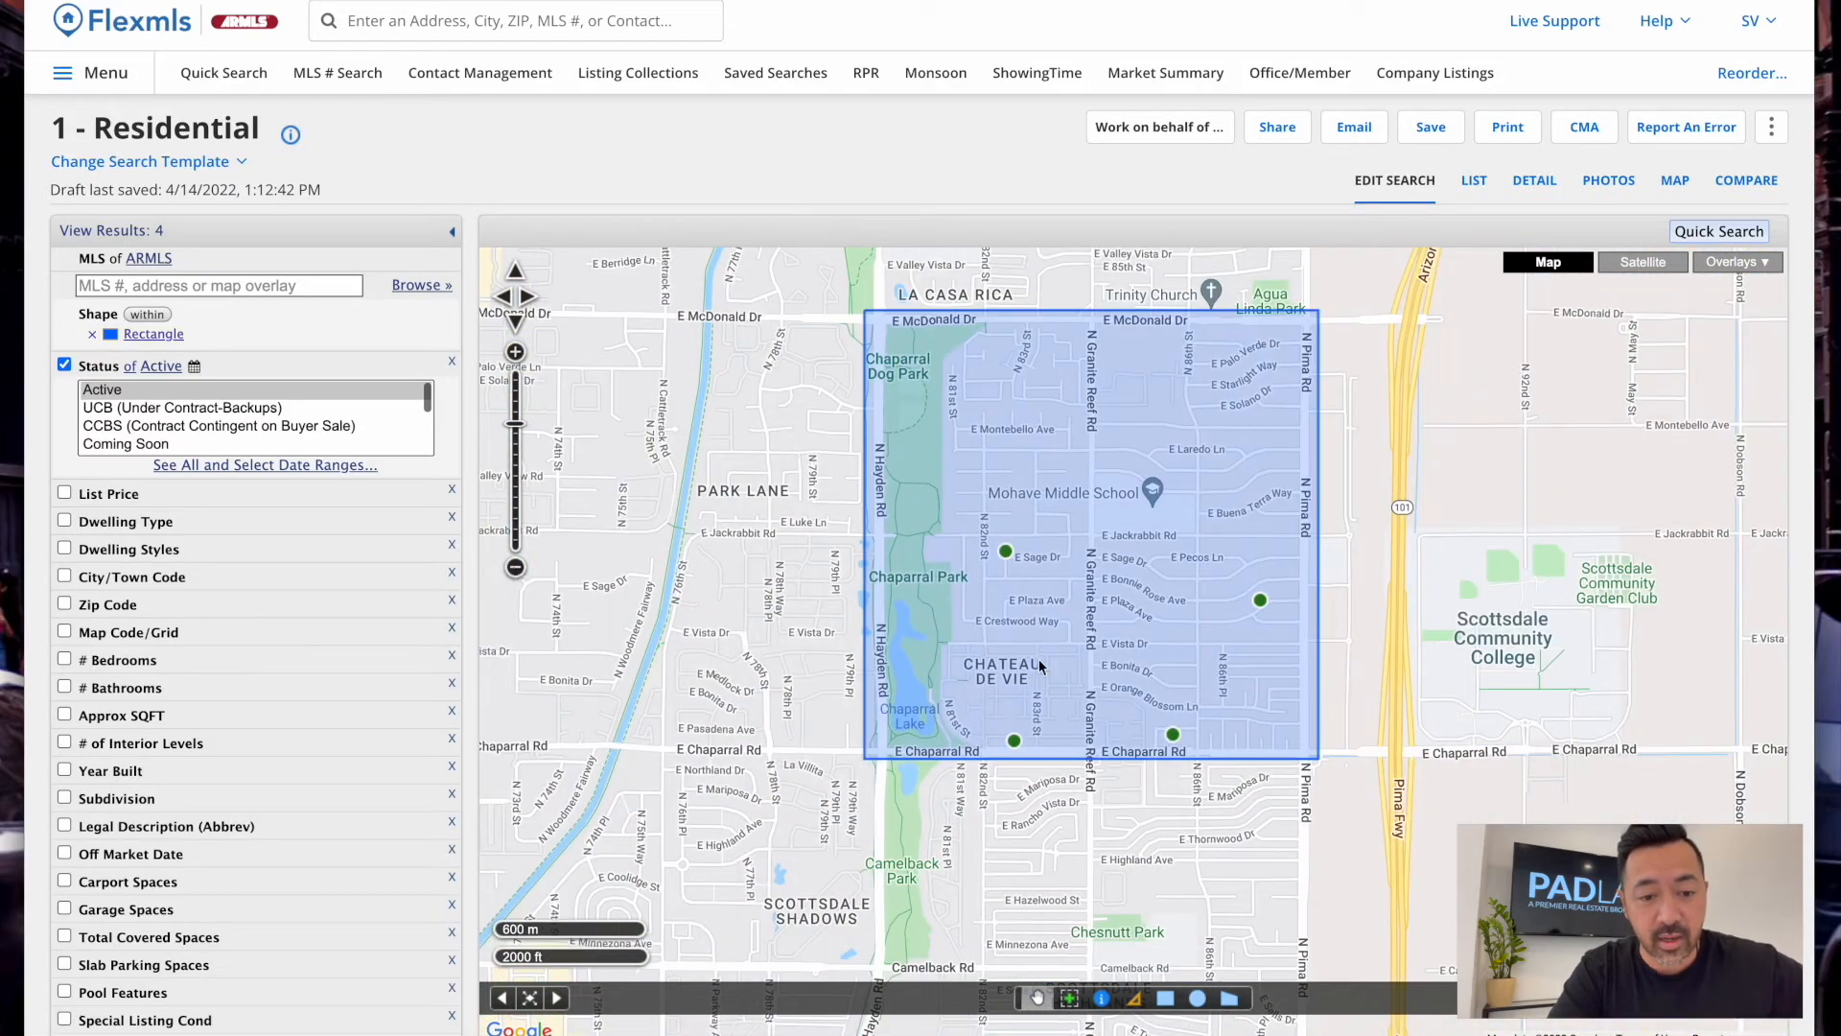
{"action": "left_click_drag", "start_coordinate": [1063, 579], "coordinate": [1146, 634]}
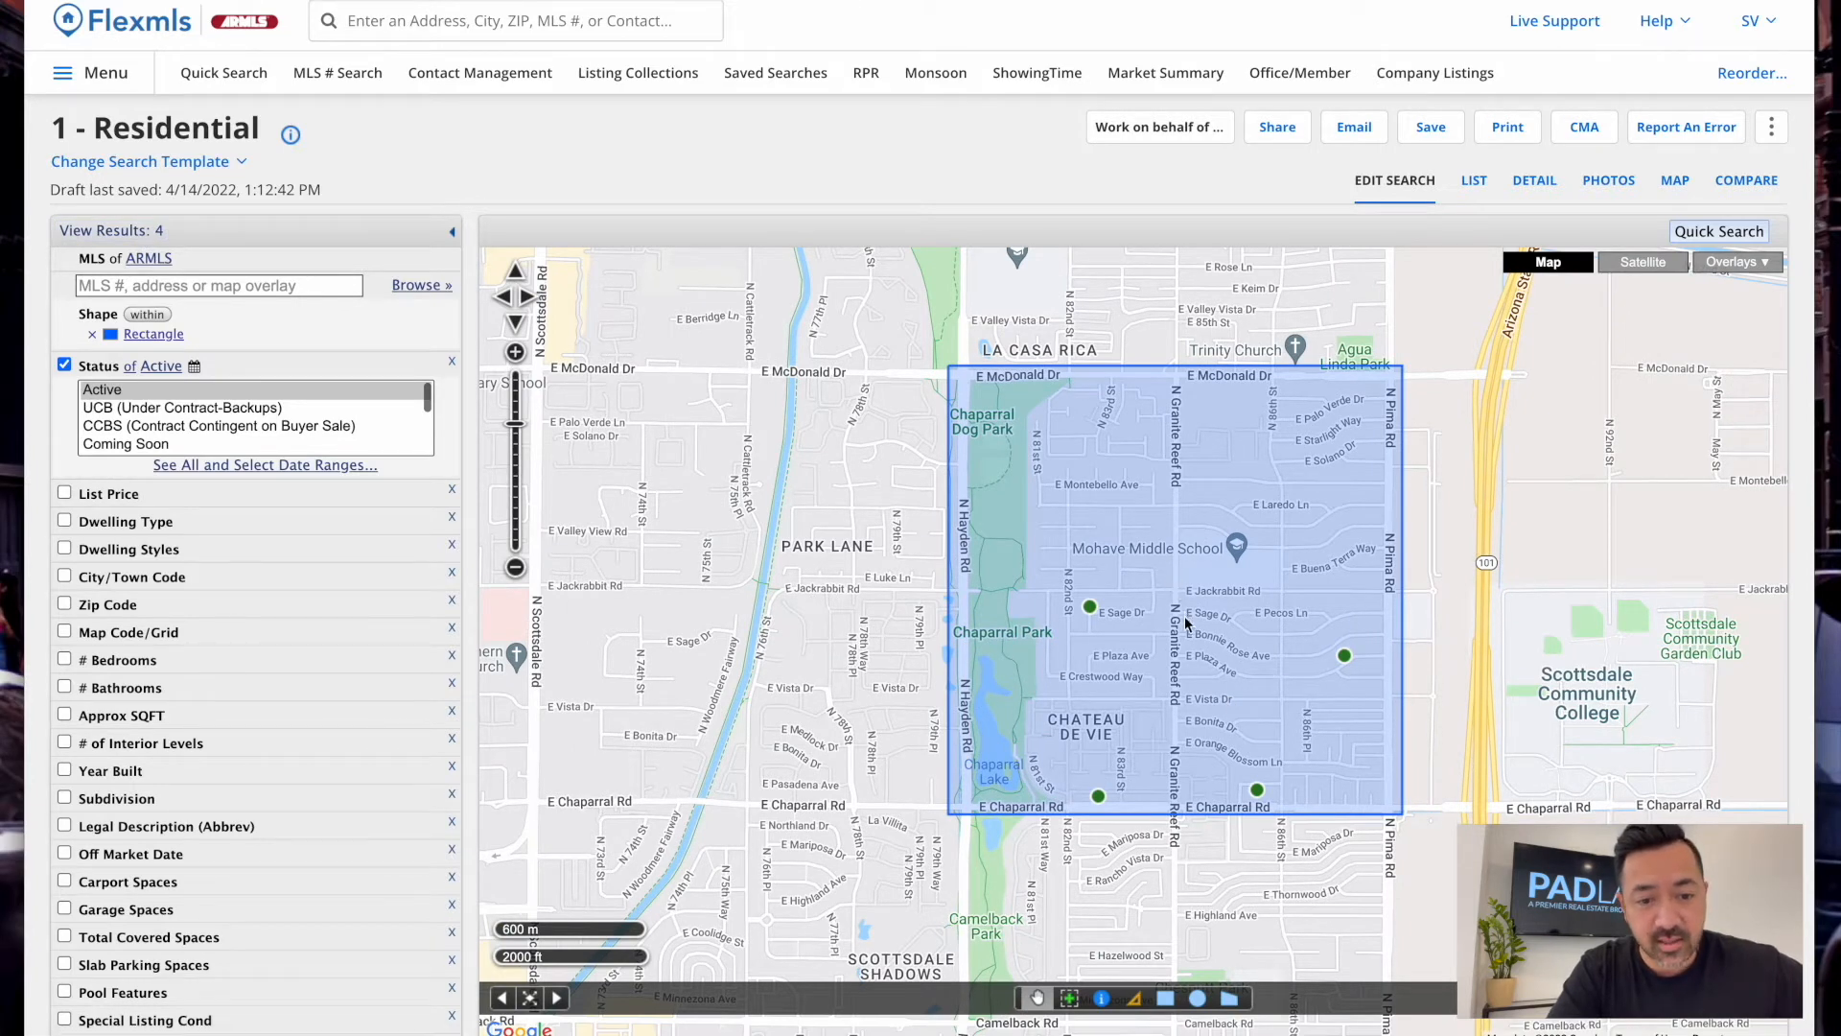
Set the List Price maximum to 600,000 and expand the Dwelling Type choices
{"action": "left_click", "coordinate": [186, 501]}
{"action": "left_click", "coordinate": [236, 517]}
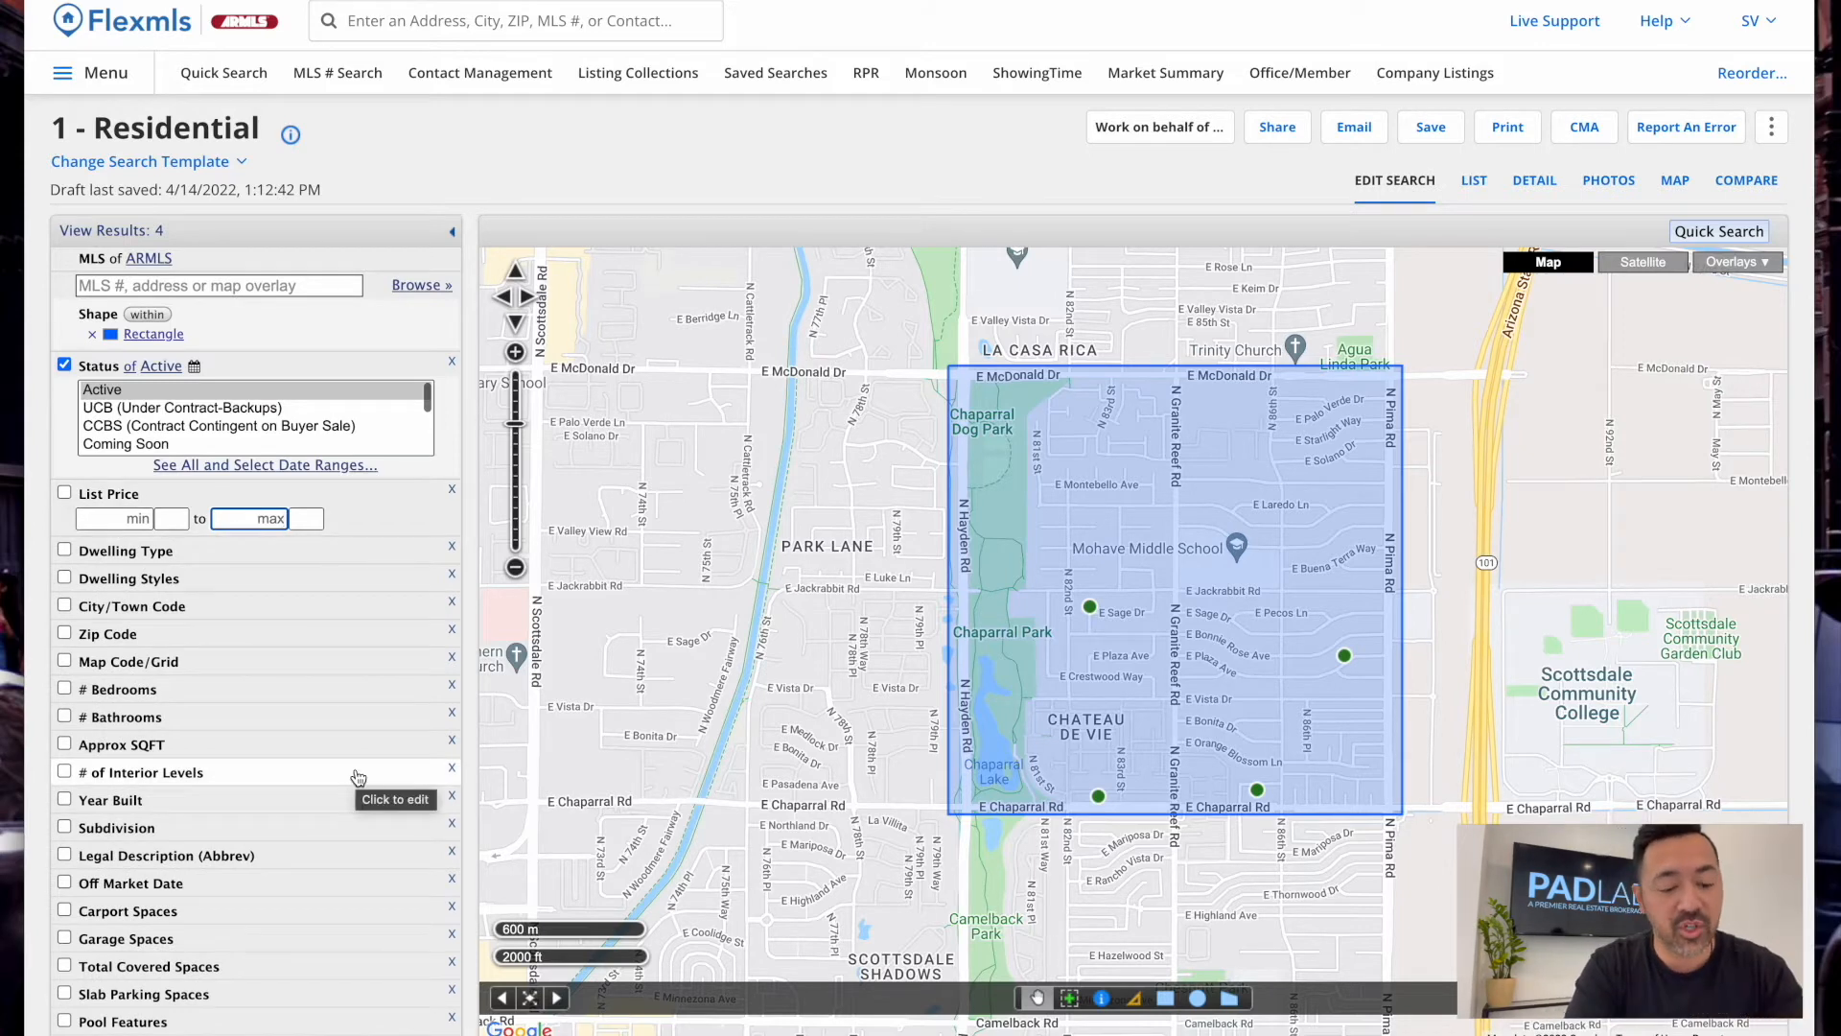
{"action": "type", "text": "600"}
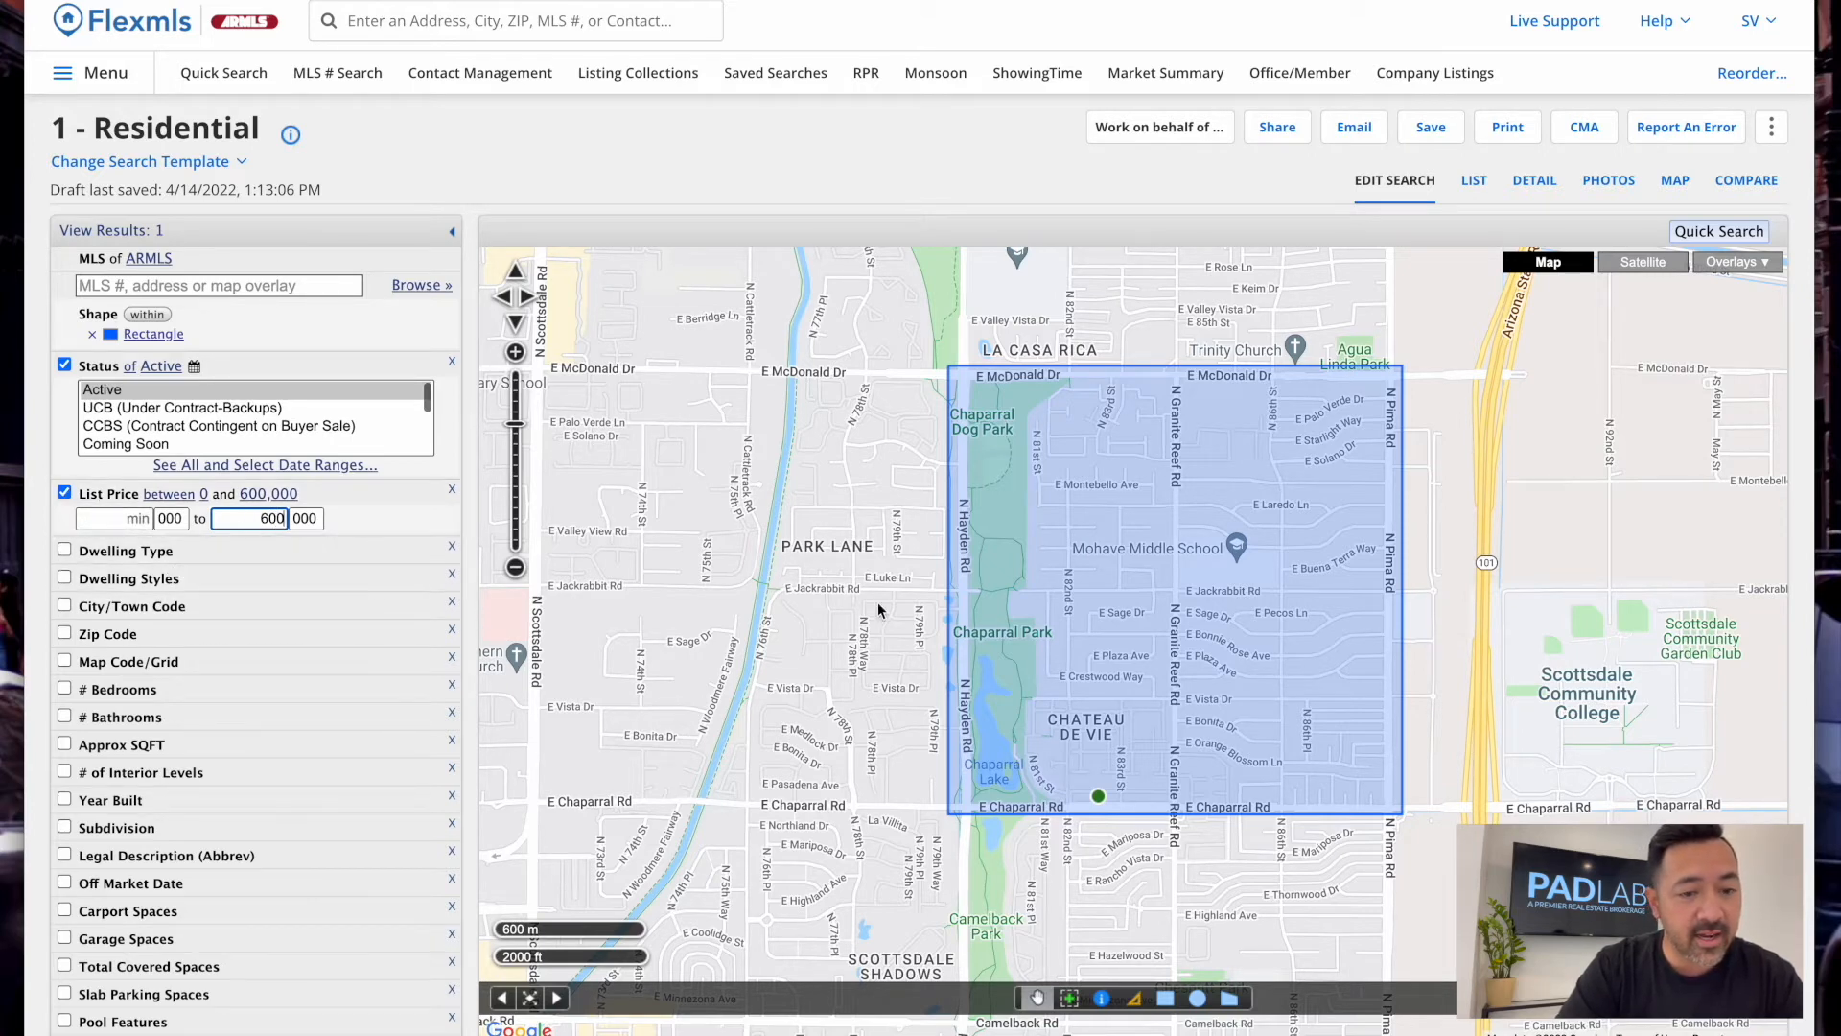
{"action": "left_click", "coordinate": [187, 554]}
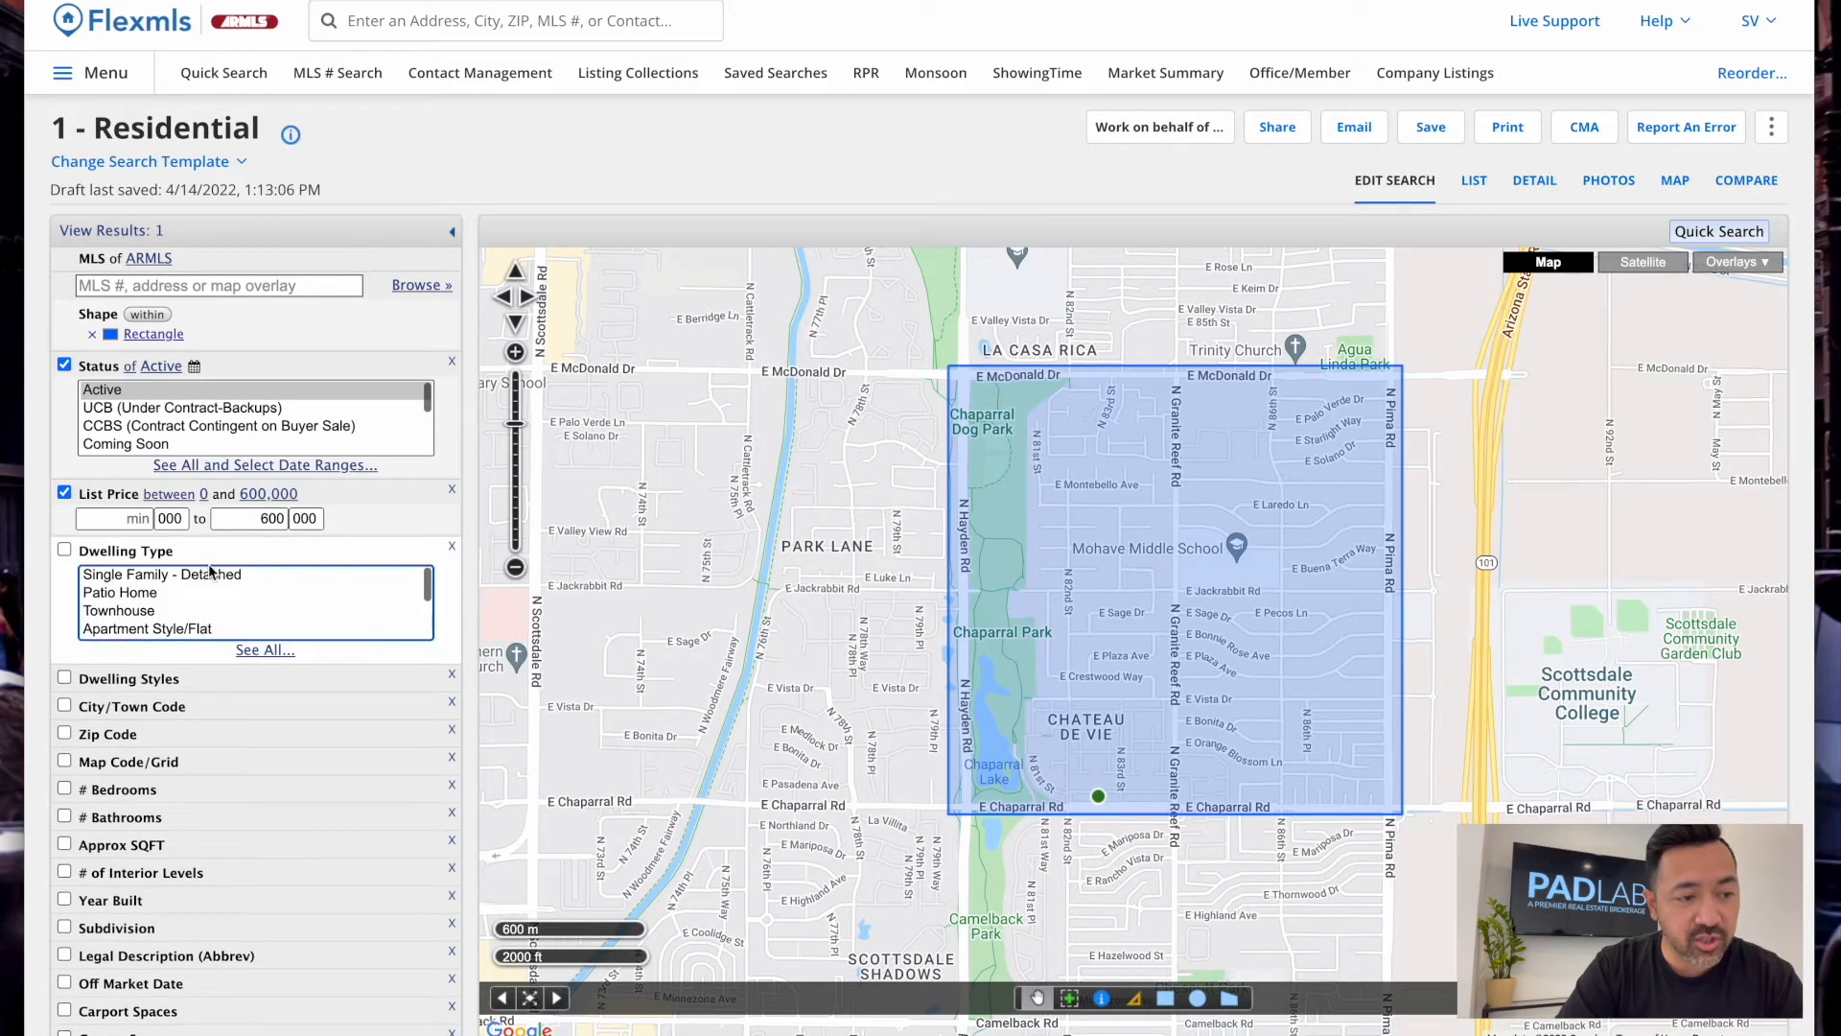
Try Apartment Style/Flat, then Single Family - Detached, then Patio Home with Townhouse as dwelling types
{"action": "left_click", "coordinate": [153, 629]}
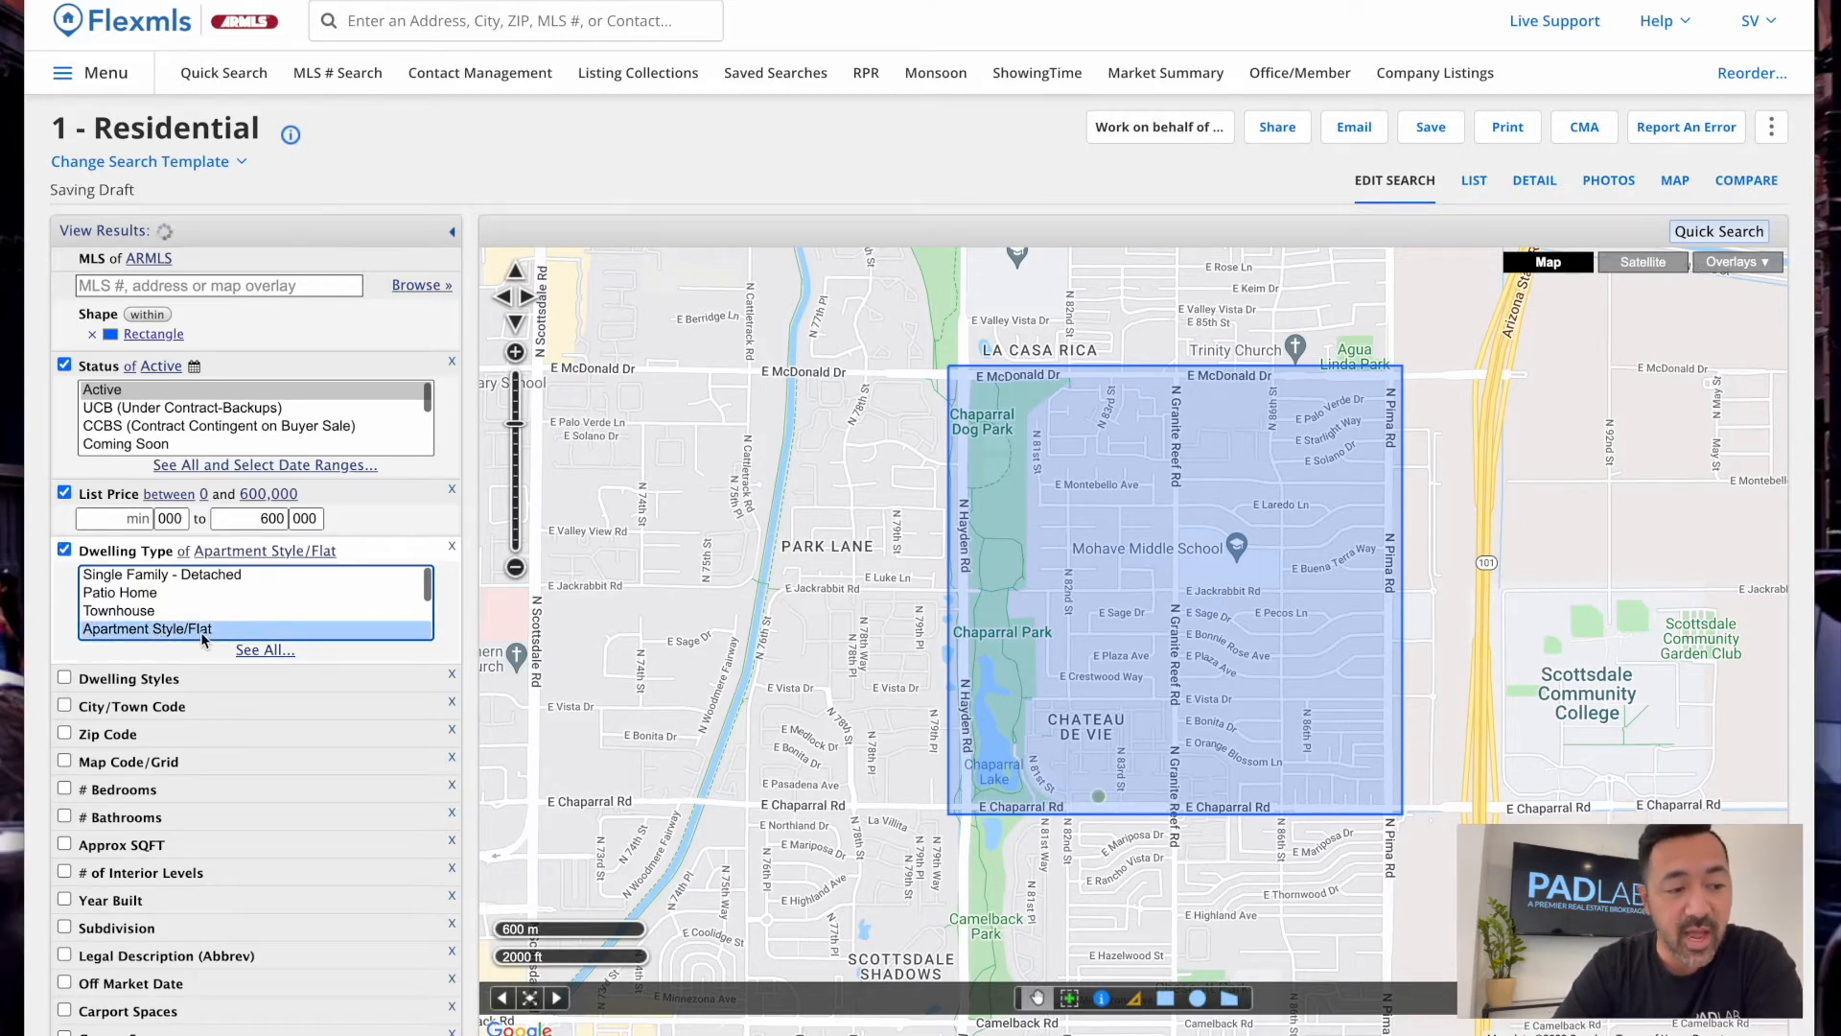
{"action": "left_click", "coordinate": [151, 576]}
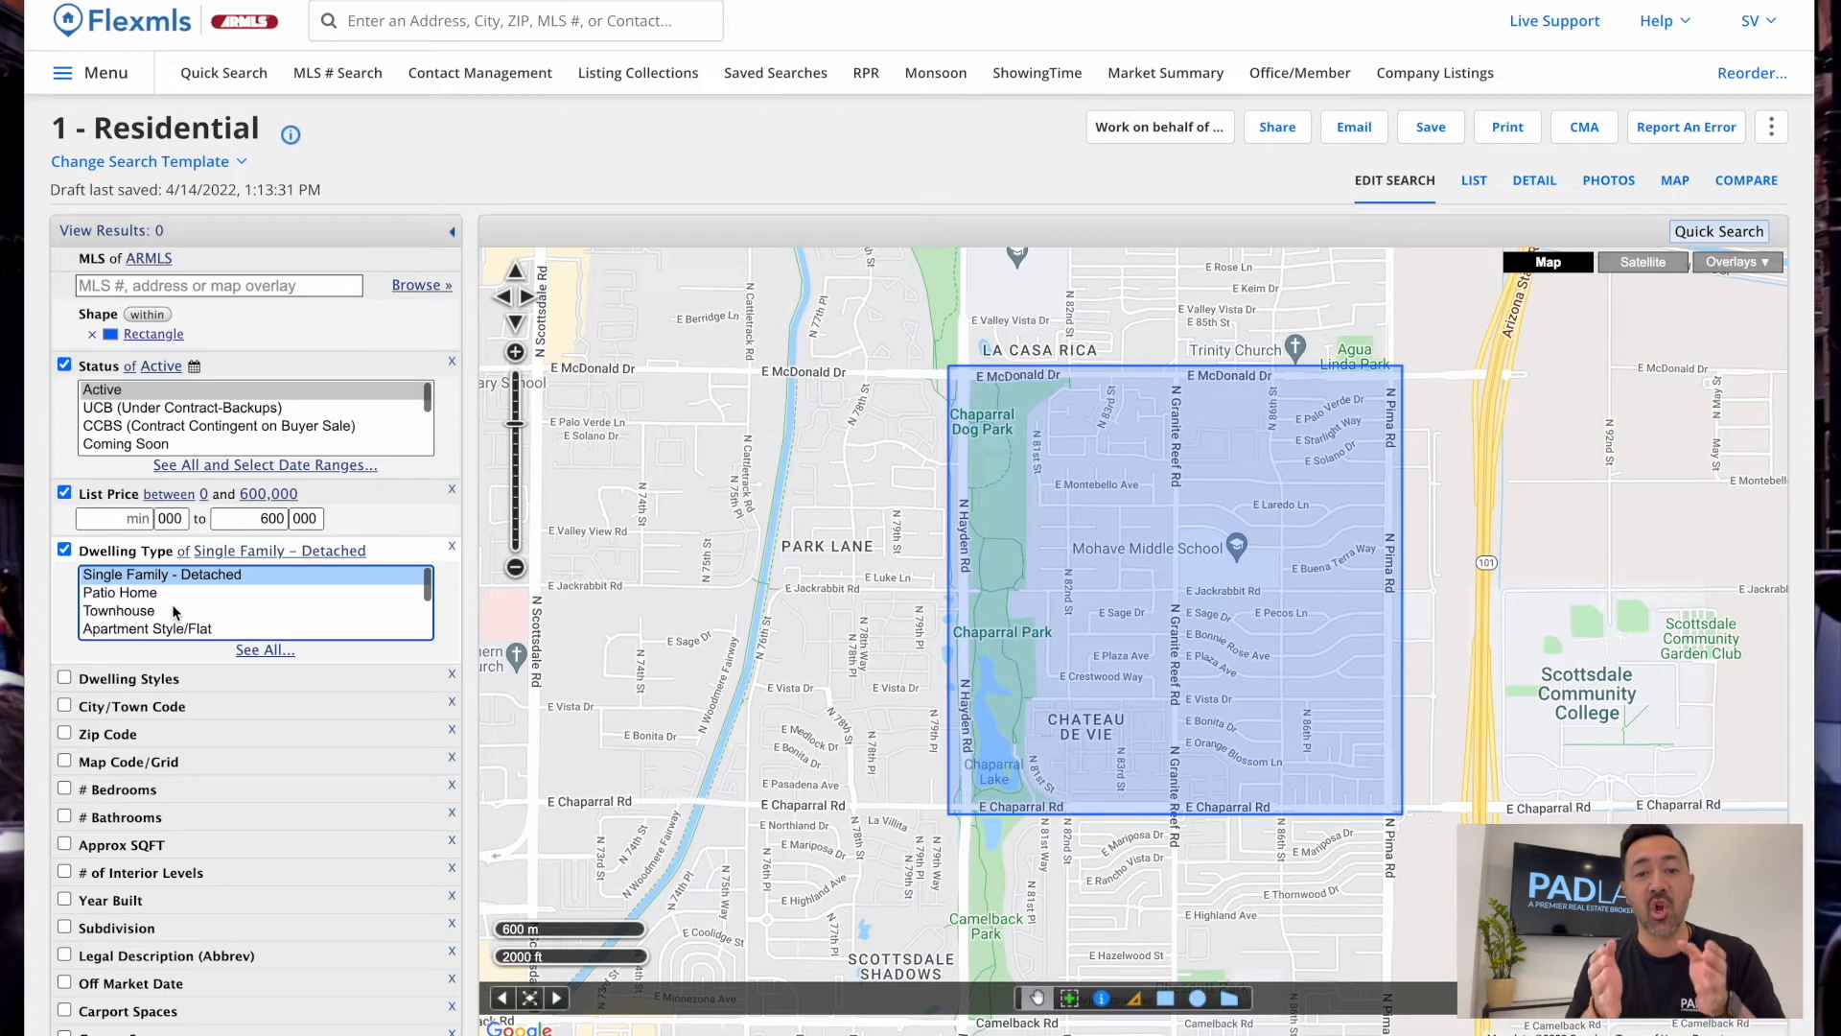
{"action": "left_click", "coordinate": [136, 593]}
{"action": "left_click", "coordinate": [141, 612], "text": "shift"}
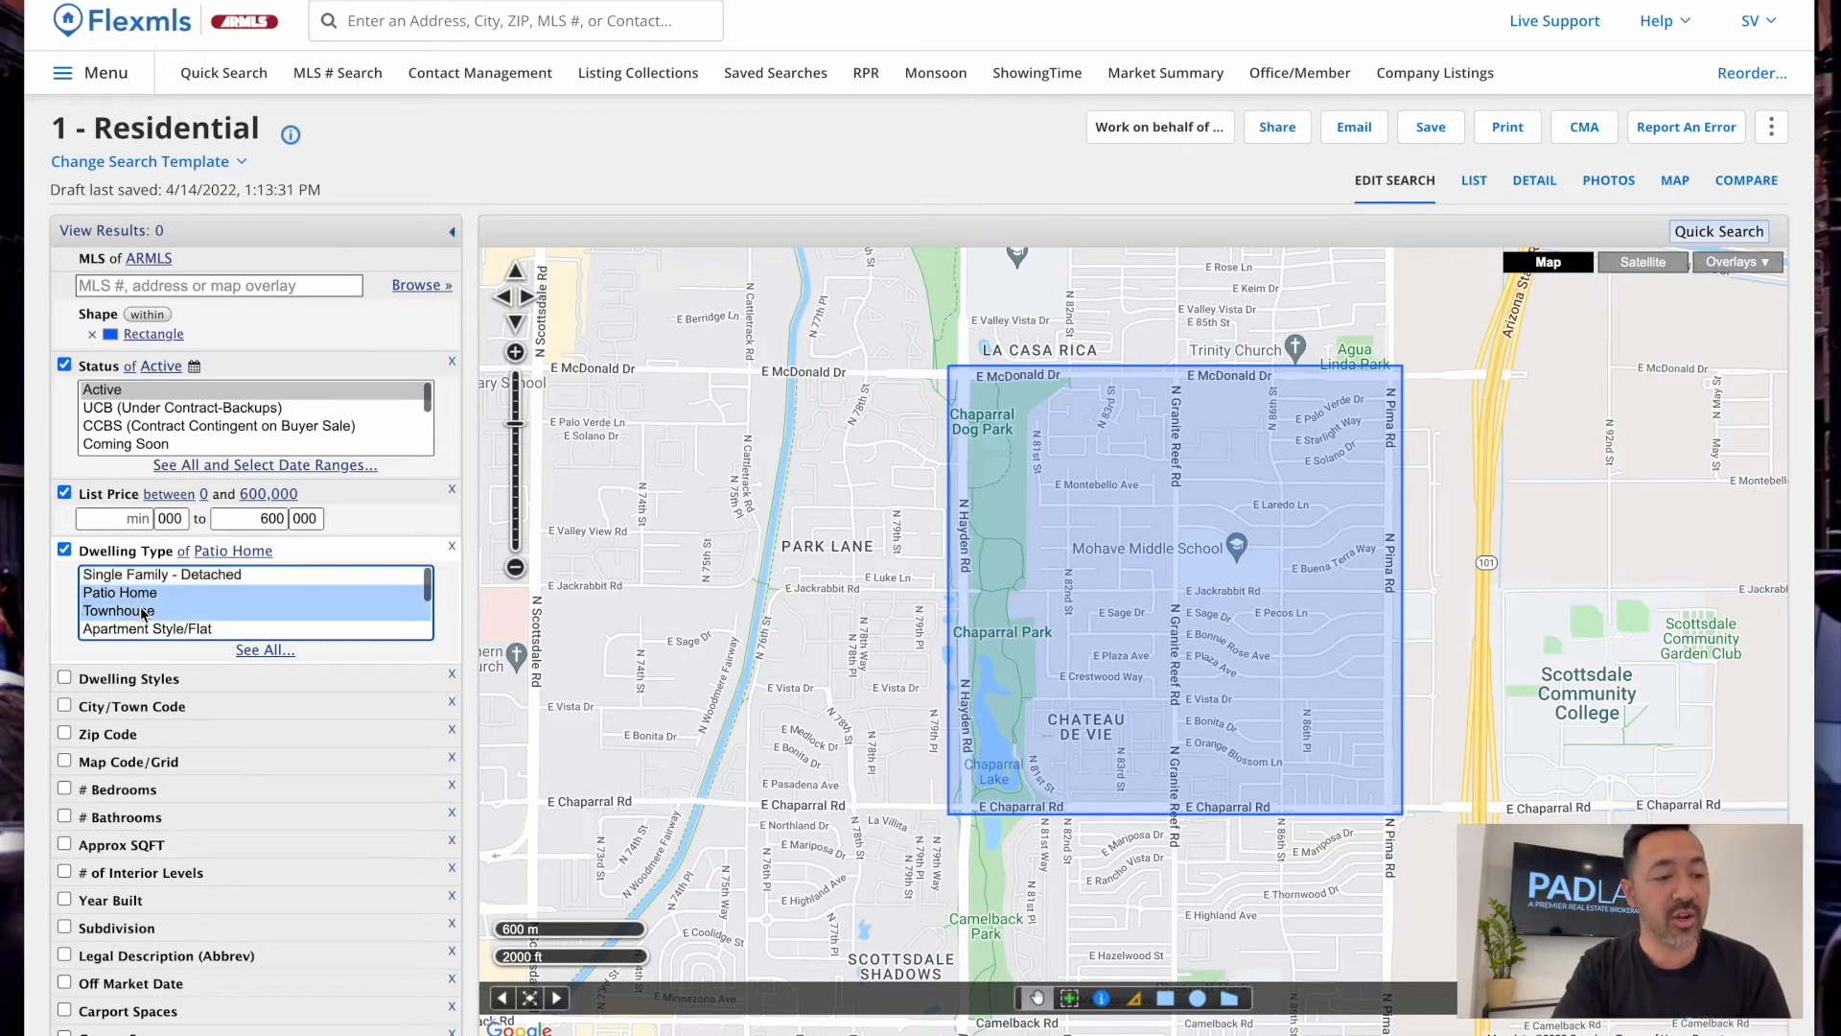
{"action": "left_click", "coordinate": [154, 610], "text": "super"}
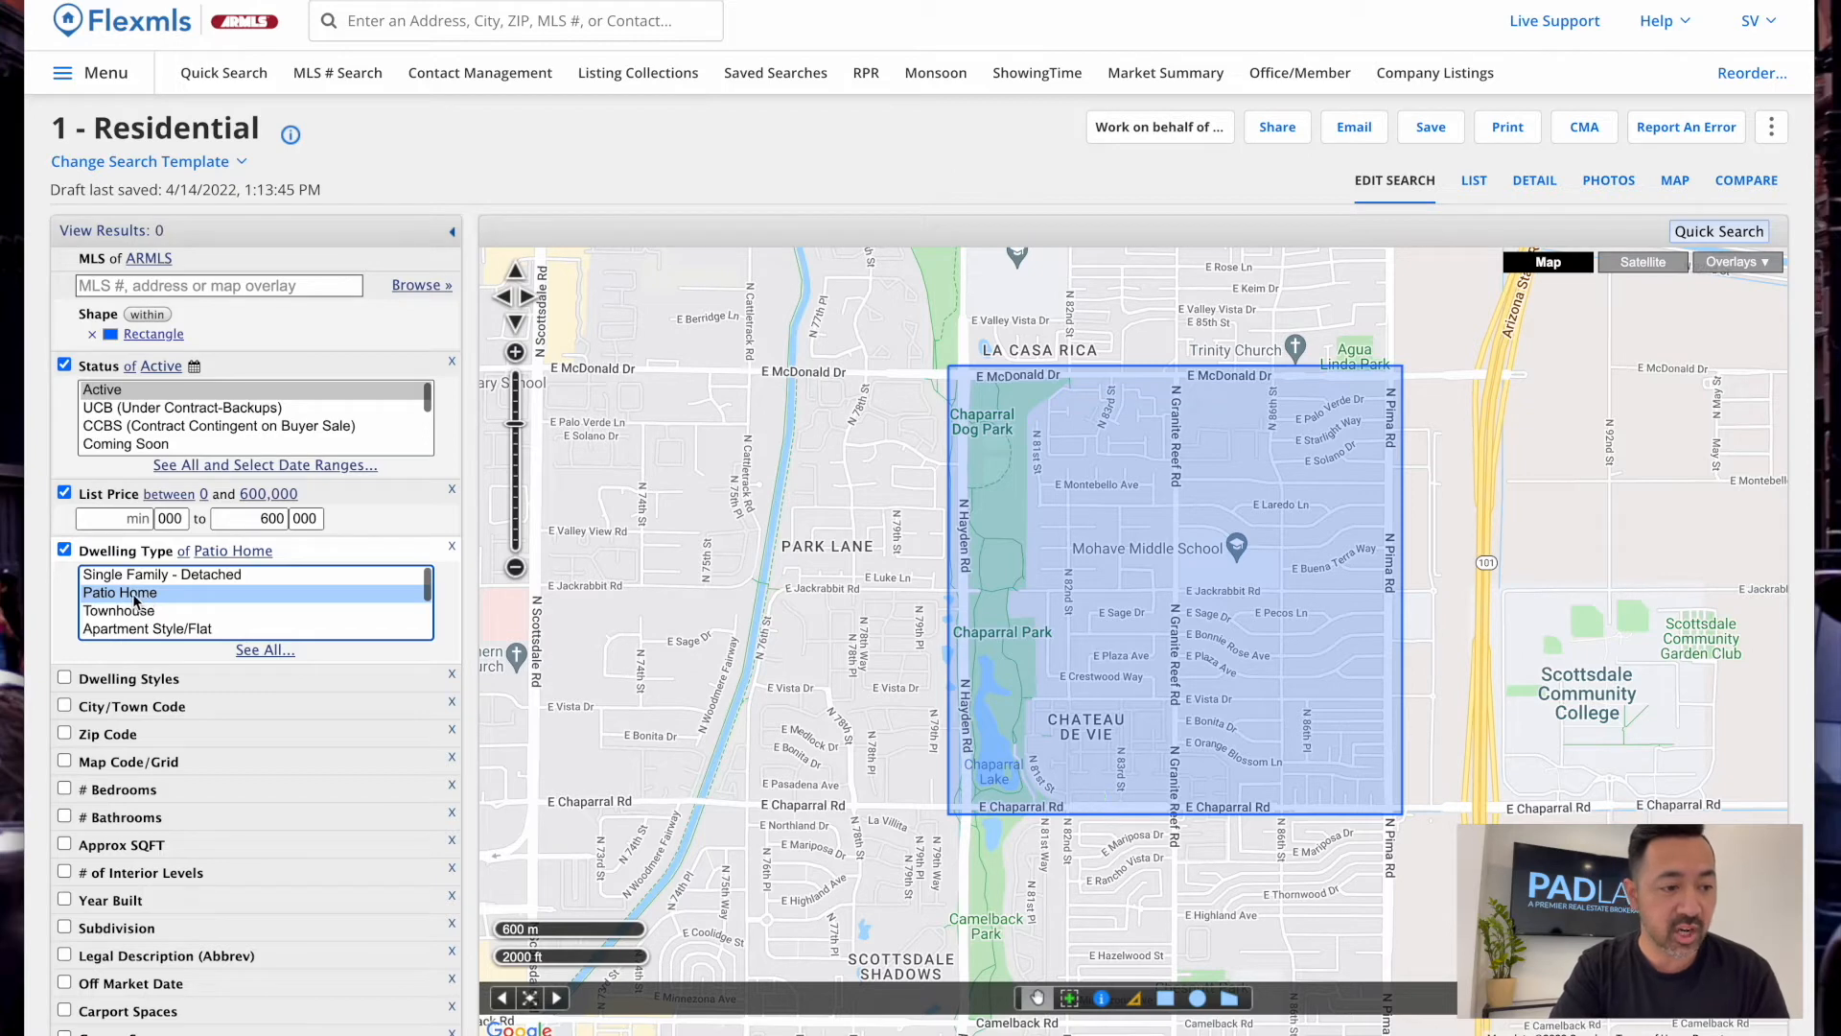
{"action": "left_click", "coordinate": [140, 612], "text": "super"}
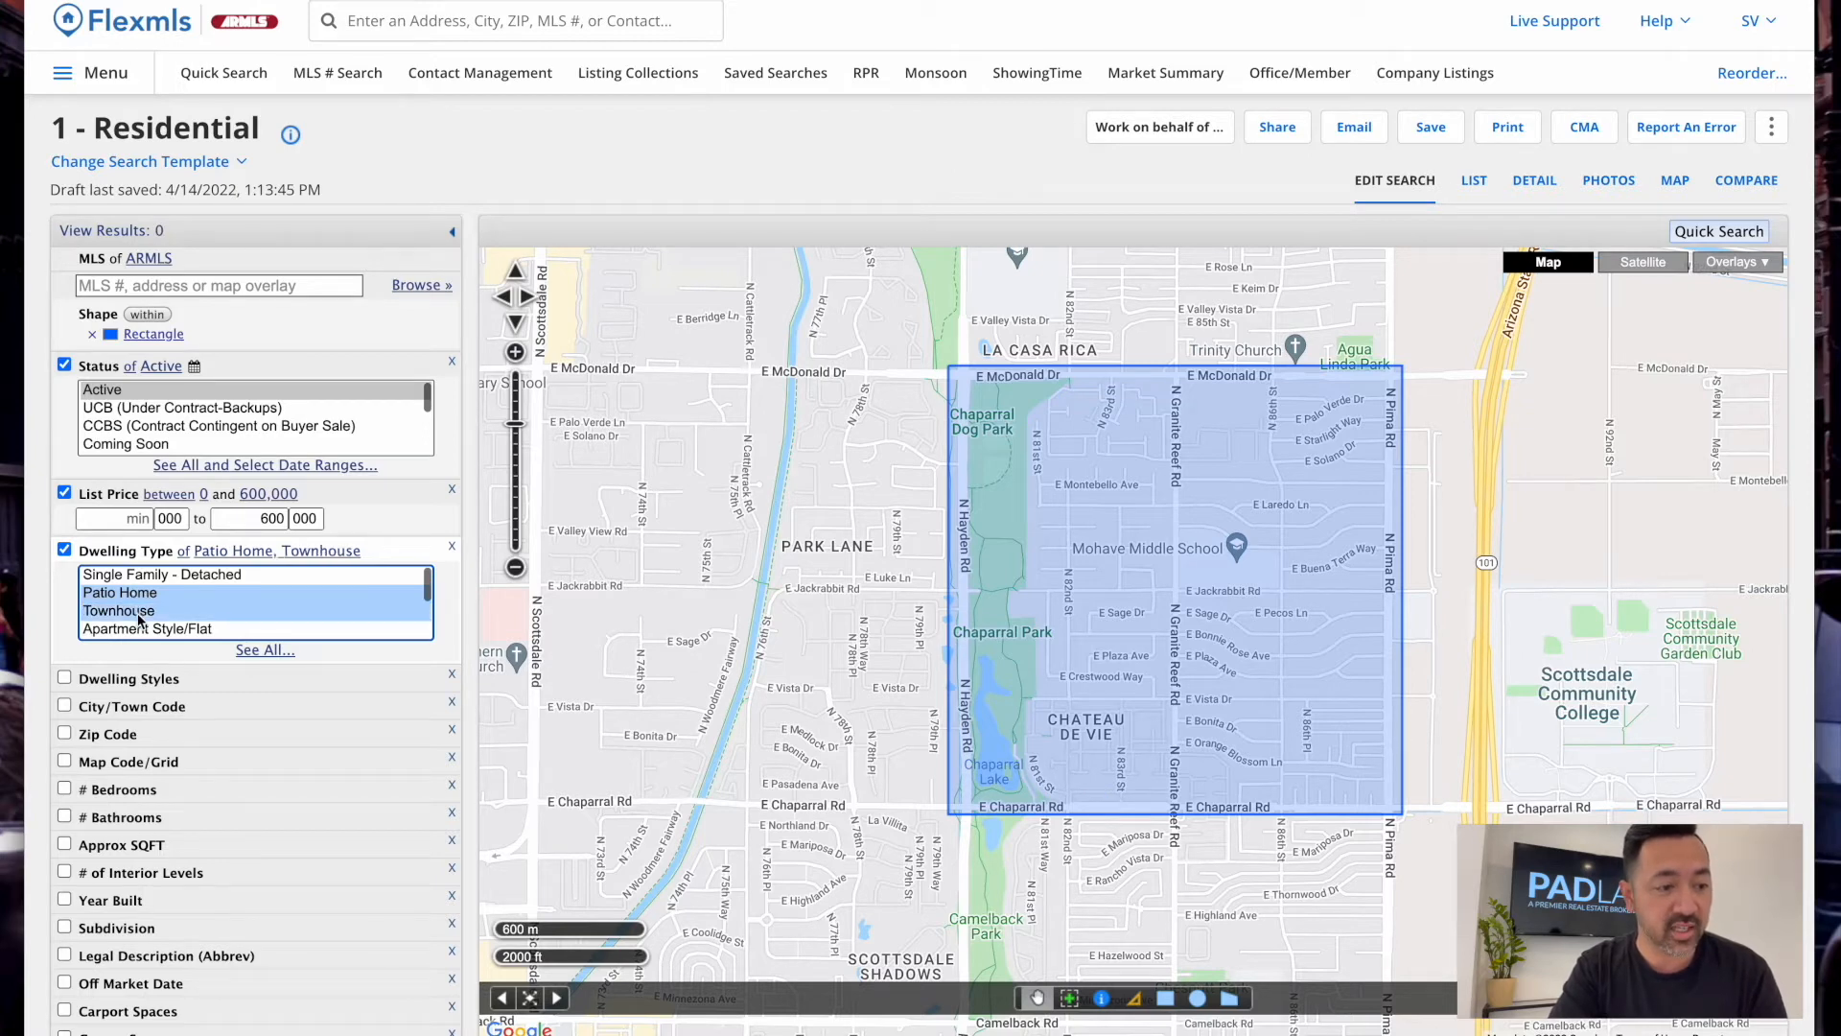
Try Modular/Pre-Fab and then Loft Style as the dwelling type
{"action": "scroll", "coordinate": [140, 614], "scroll_direction": "down", "scroll_amount": 3}
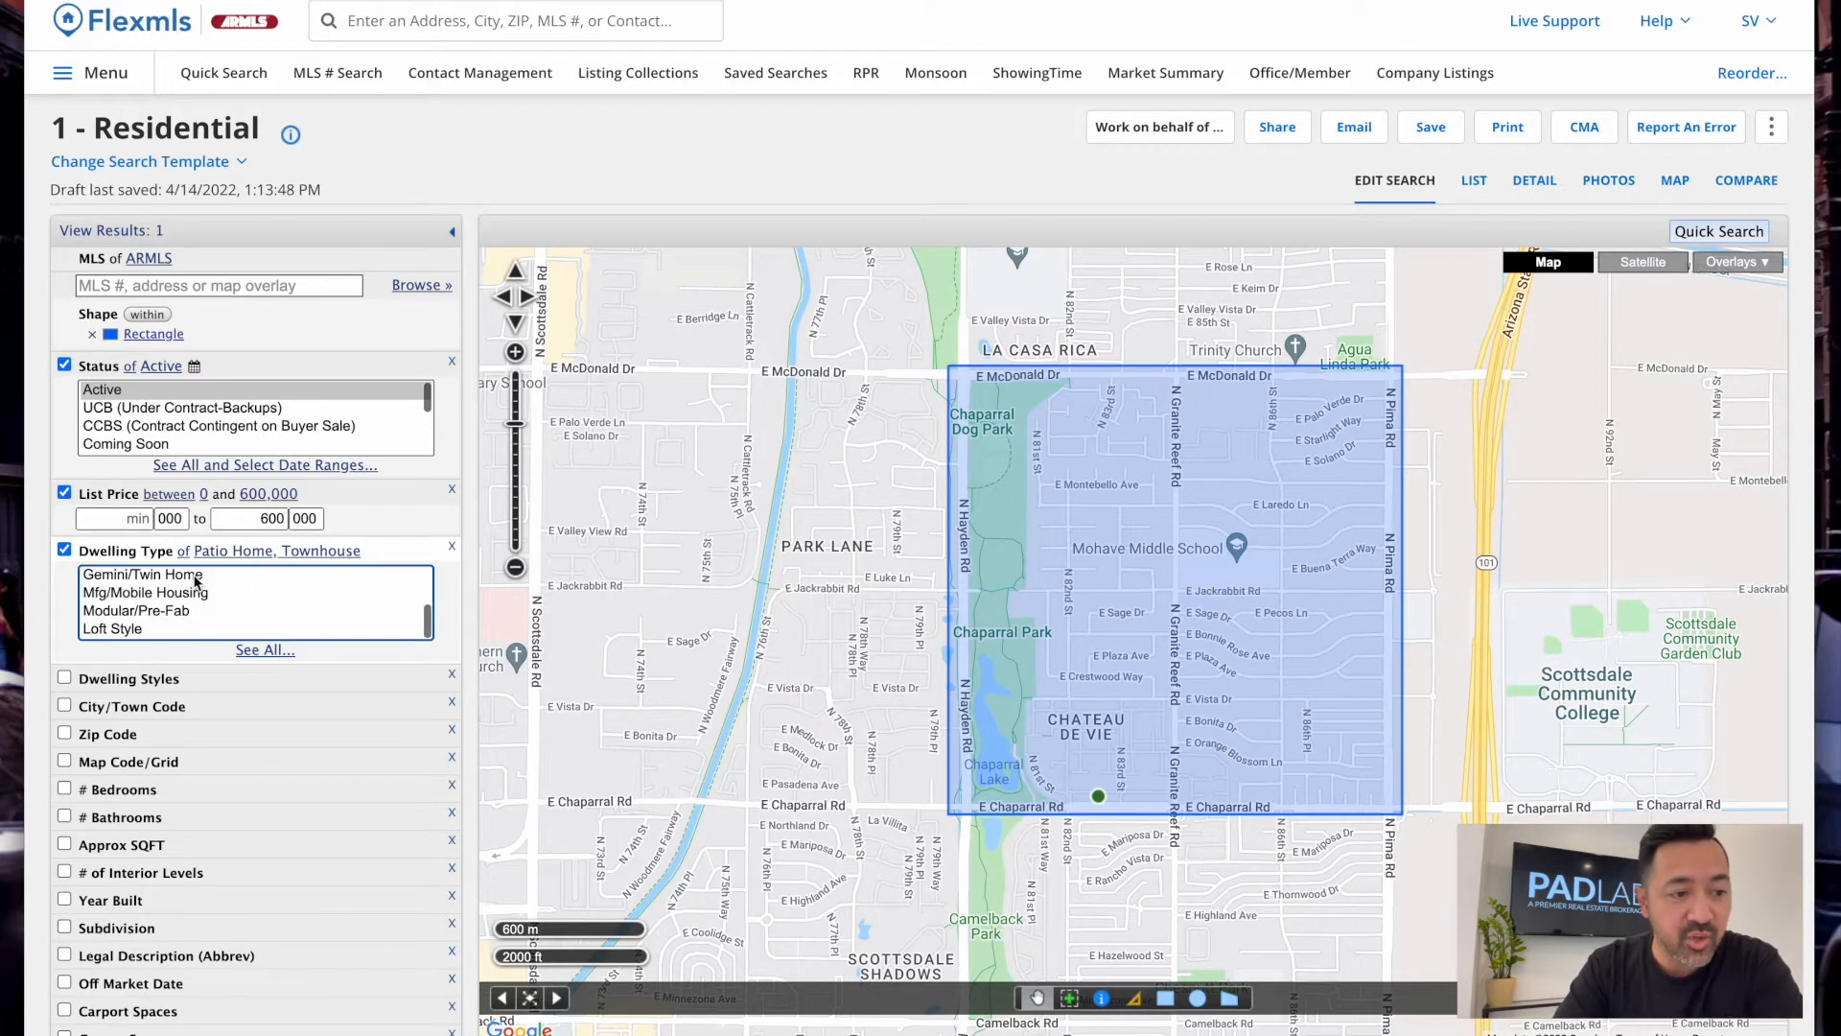
{"action": "scroll", "coordinate": [196, 582], "scroll_direction": "up", "scroll_amount": 2}
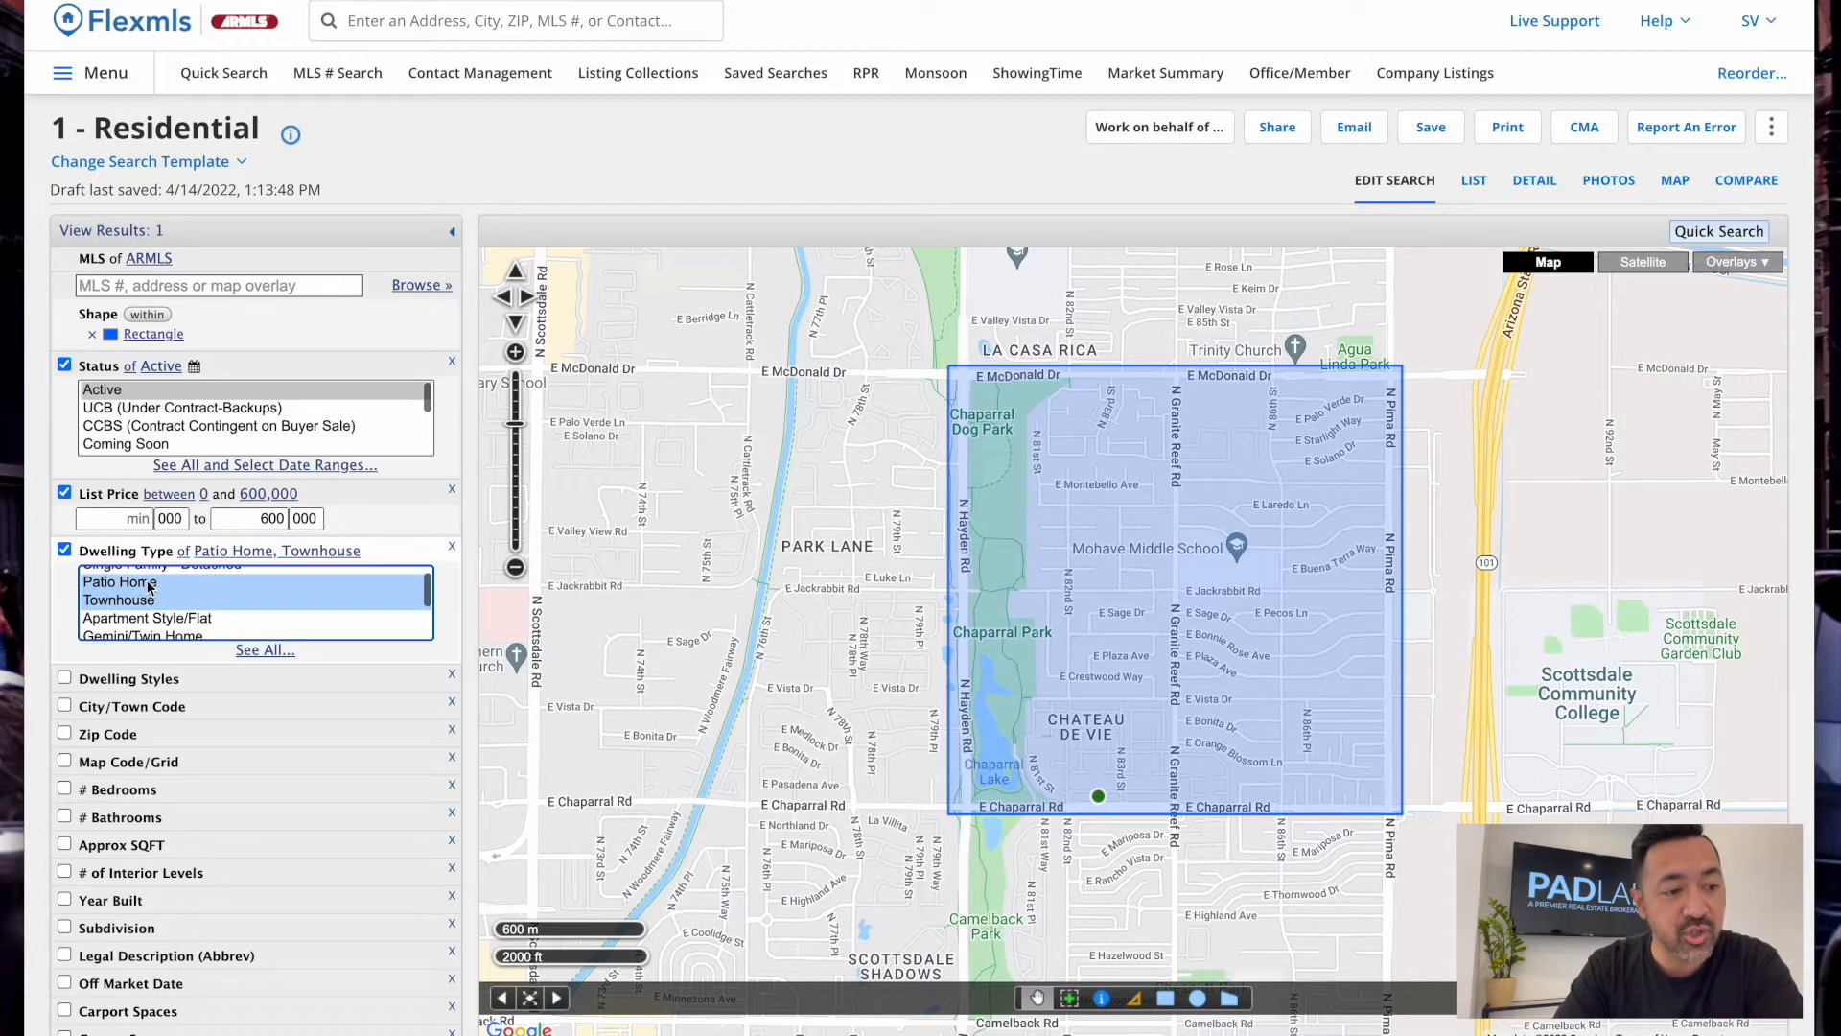
{"action": "scroll", "coordinate": [164, 627], "scroll_direction": "down", "scroll_amount": 1}
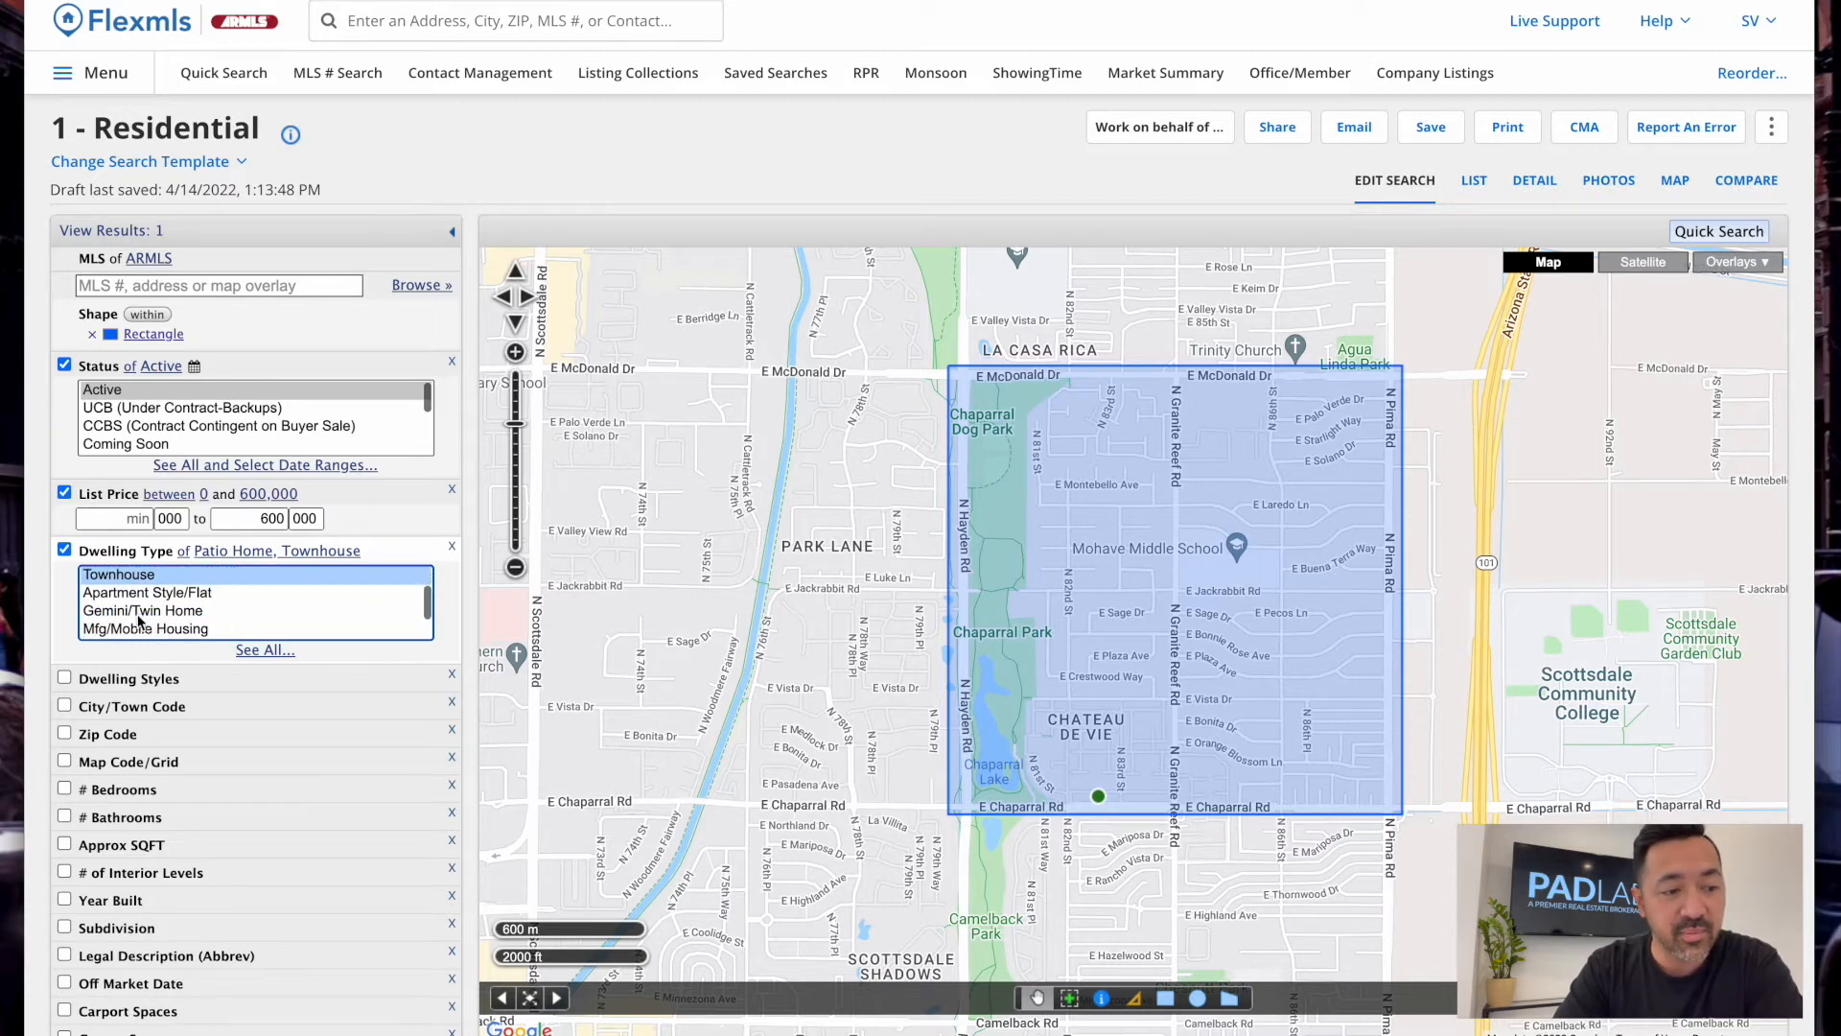
{"action": "scroll", "coordinate": [174, 620], "scroll_direction": "down", "scroll_amount": 1}
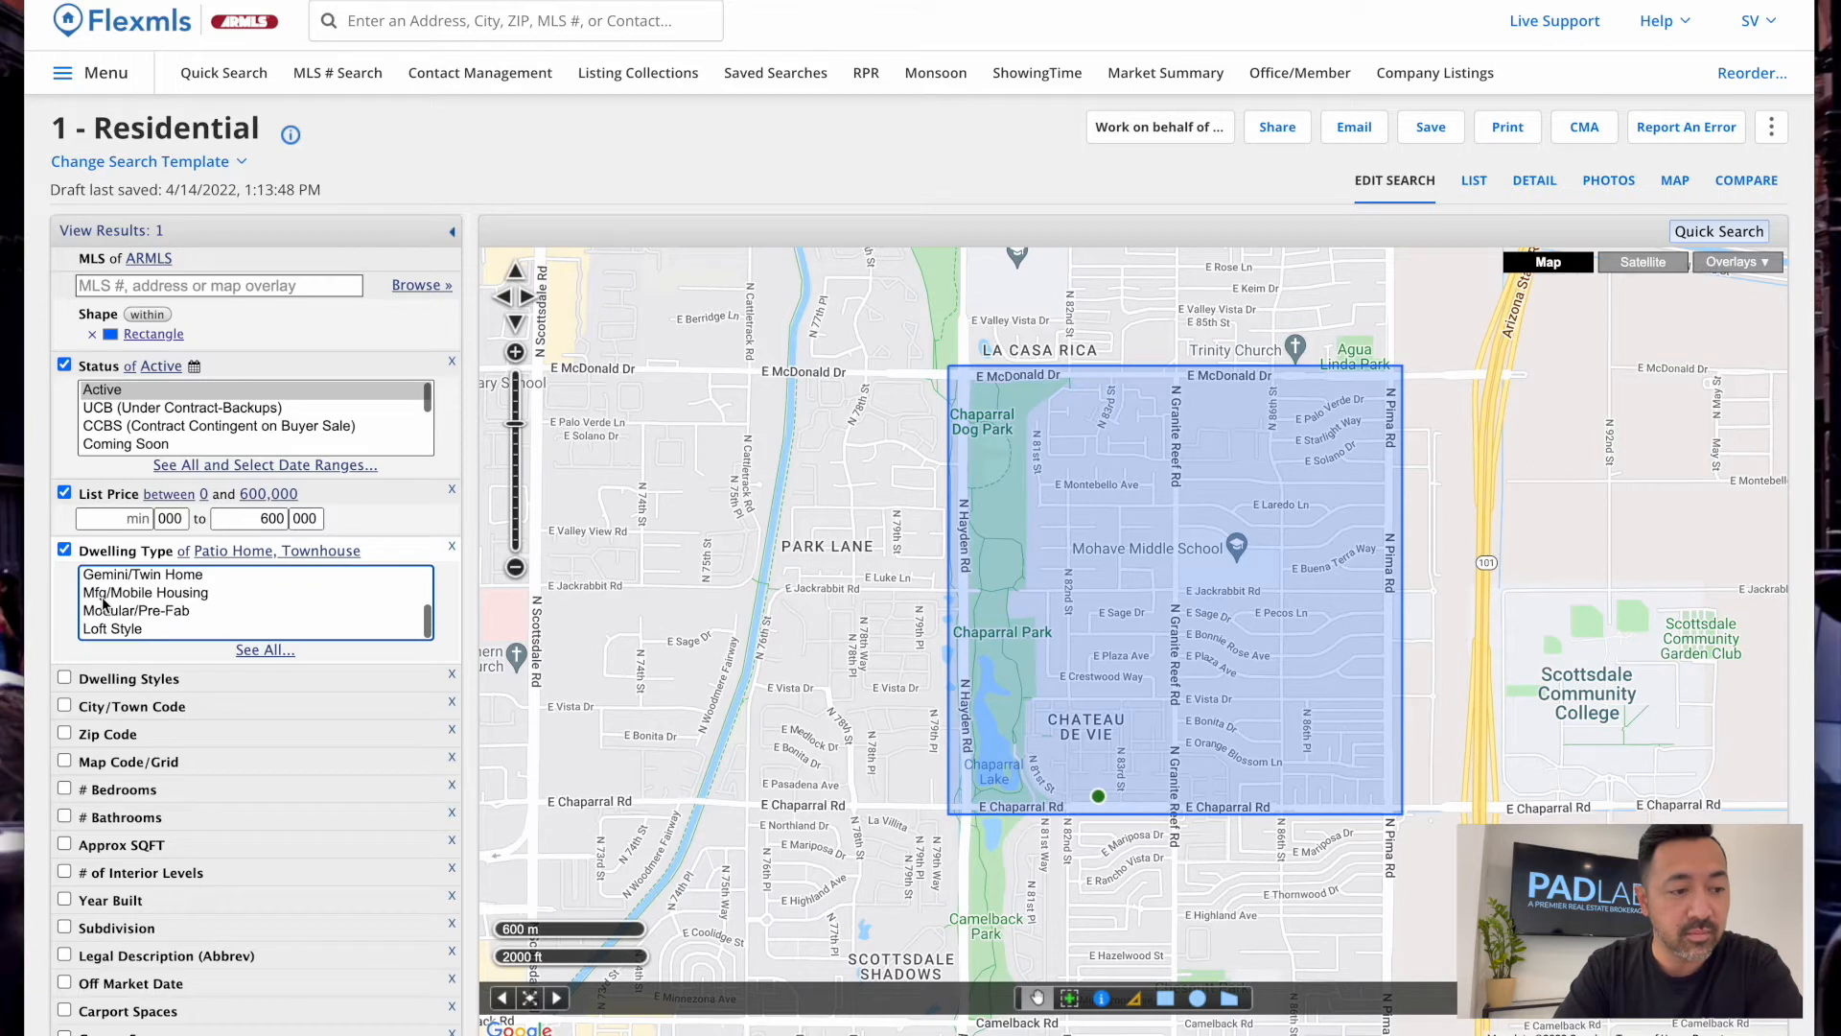
{"action": "left_click", "coordinate": [171, 618]}
{"action": "left_click", "coordinate": [143, 630]}
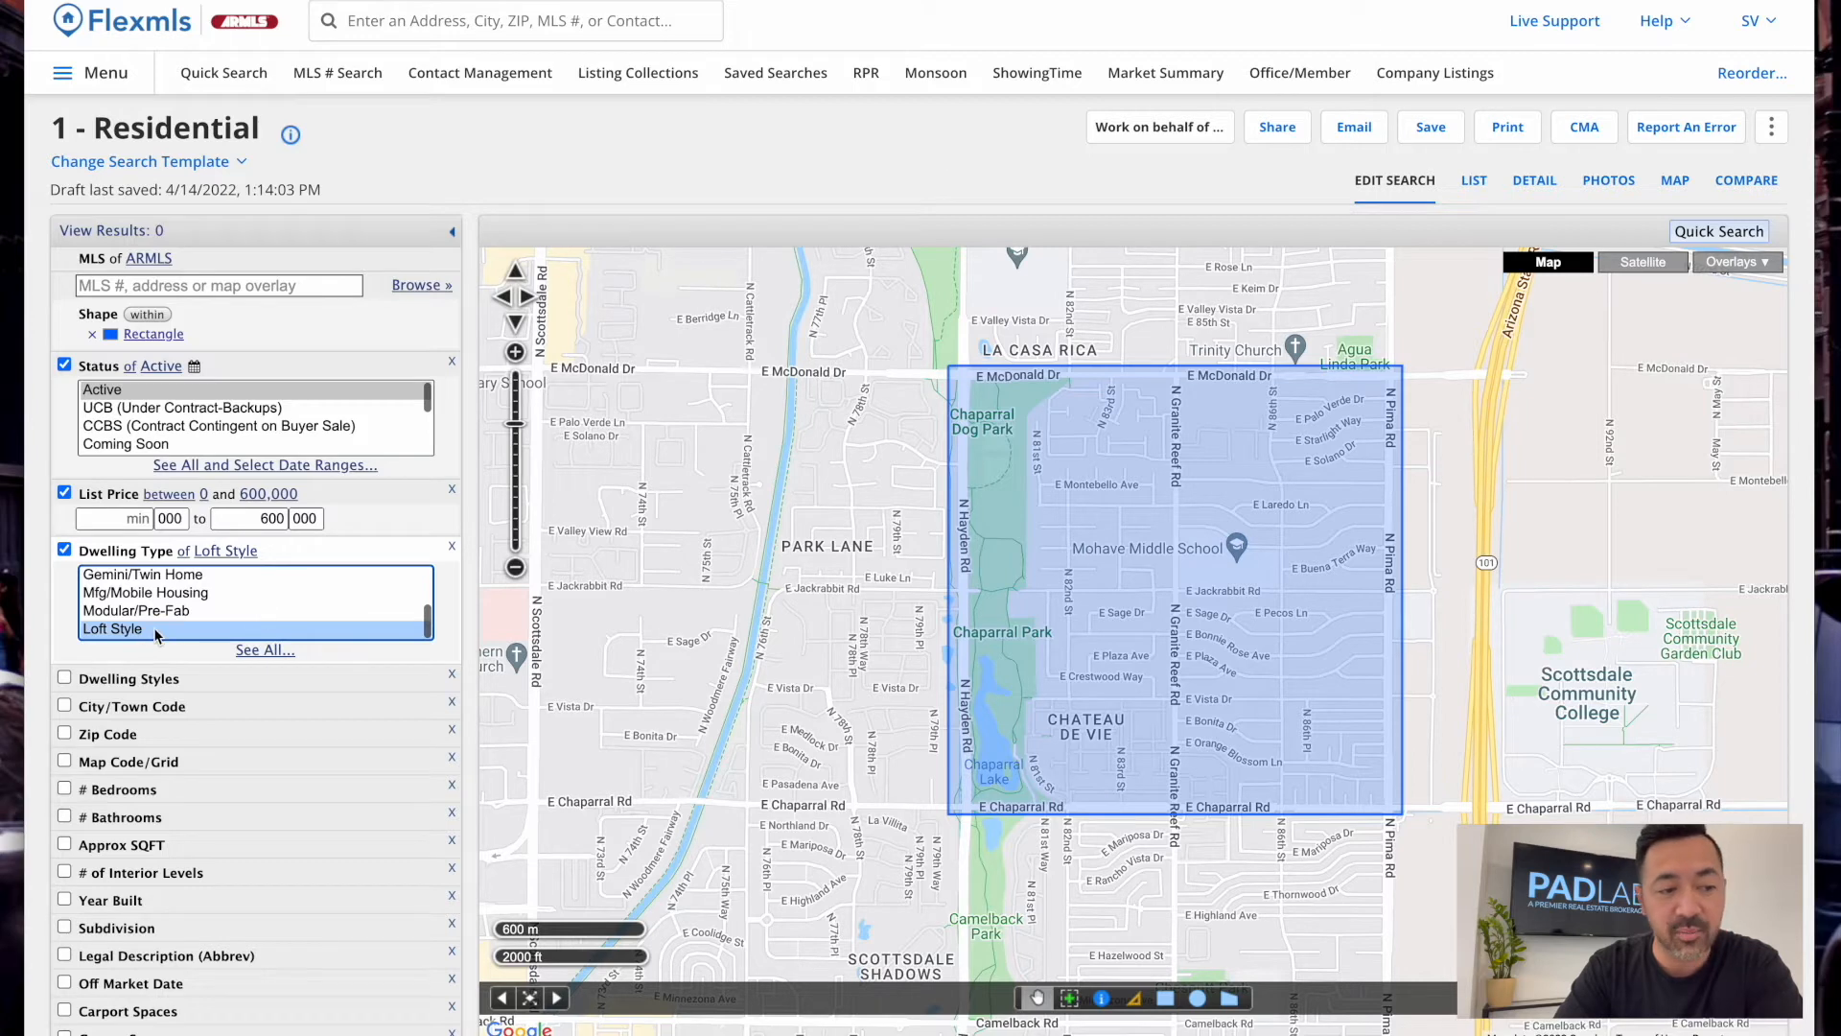
Remove the Dwelling Type filter from the search and add the # Bedrooms criterion
{"action": "scroll", "coordinate": [155, 628], "scroll_direction": "up", "scroll_amount": 3}
{"action": "left_click", "coordinate": [65, 549]}
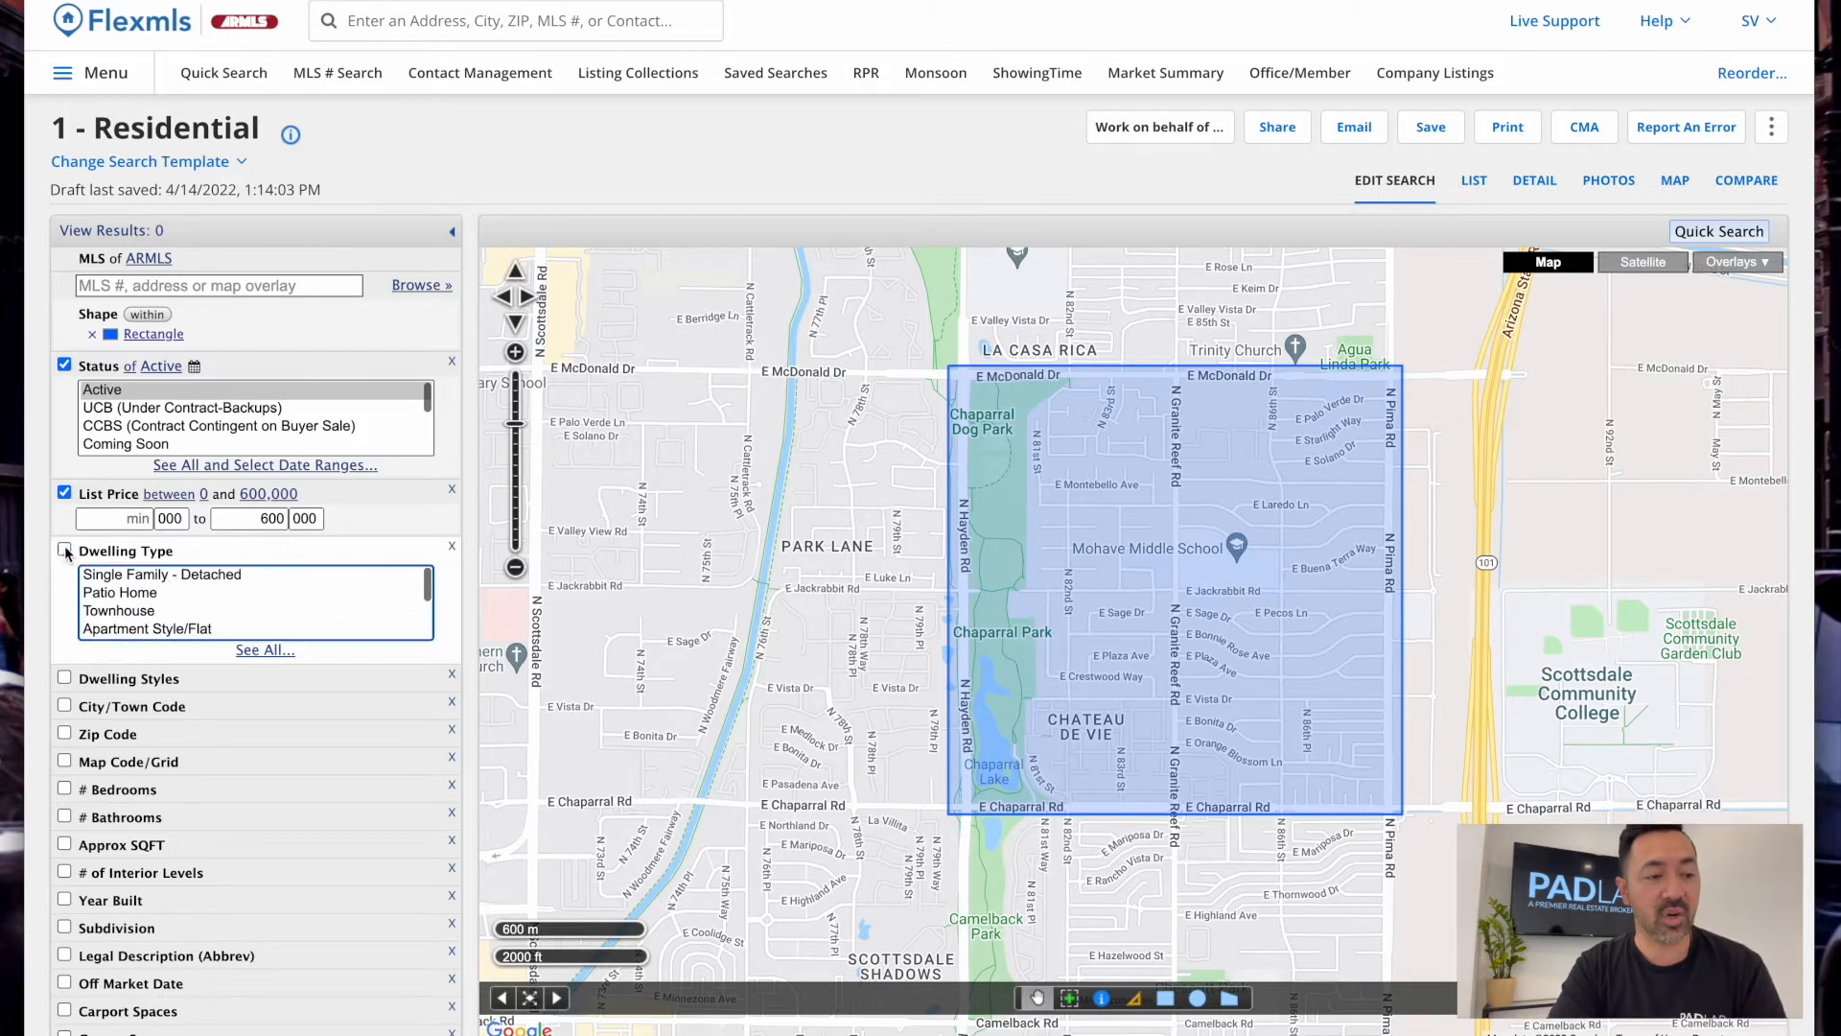
{"action": "left_click", "coordinate": [189, 575]}
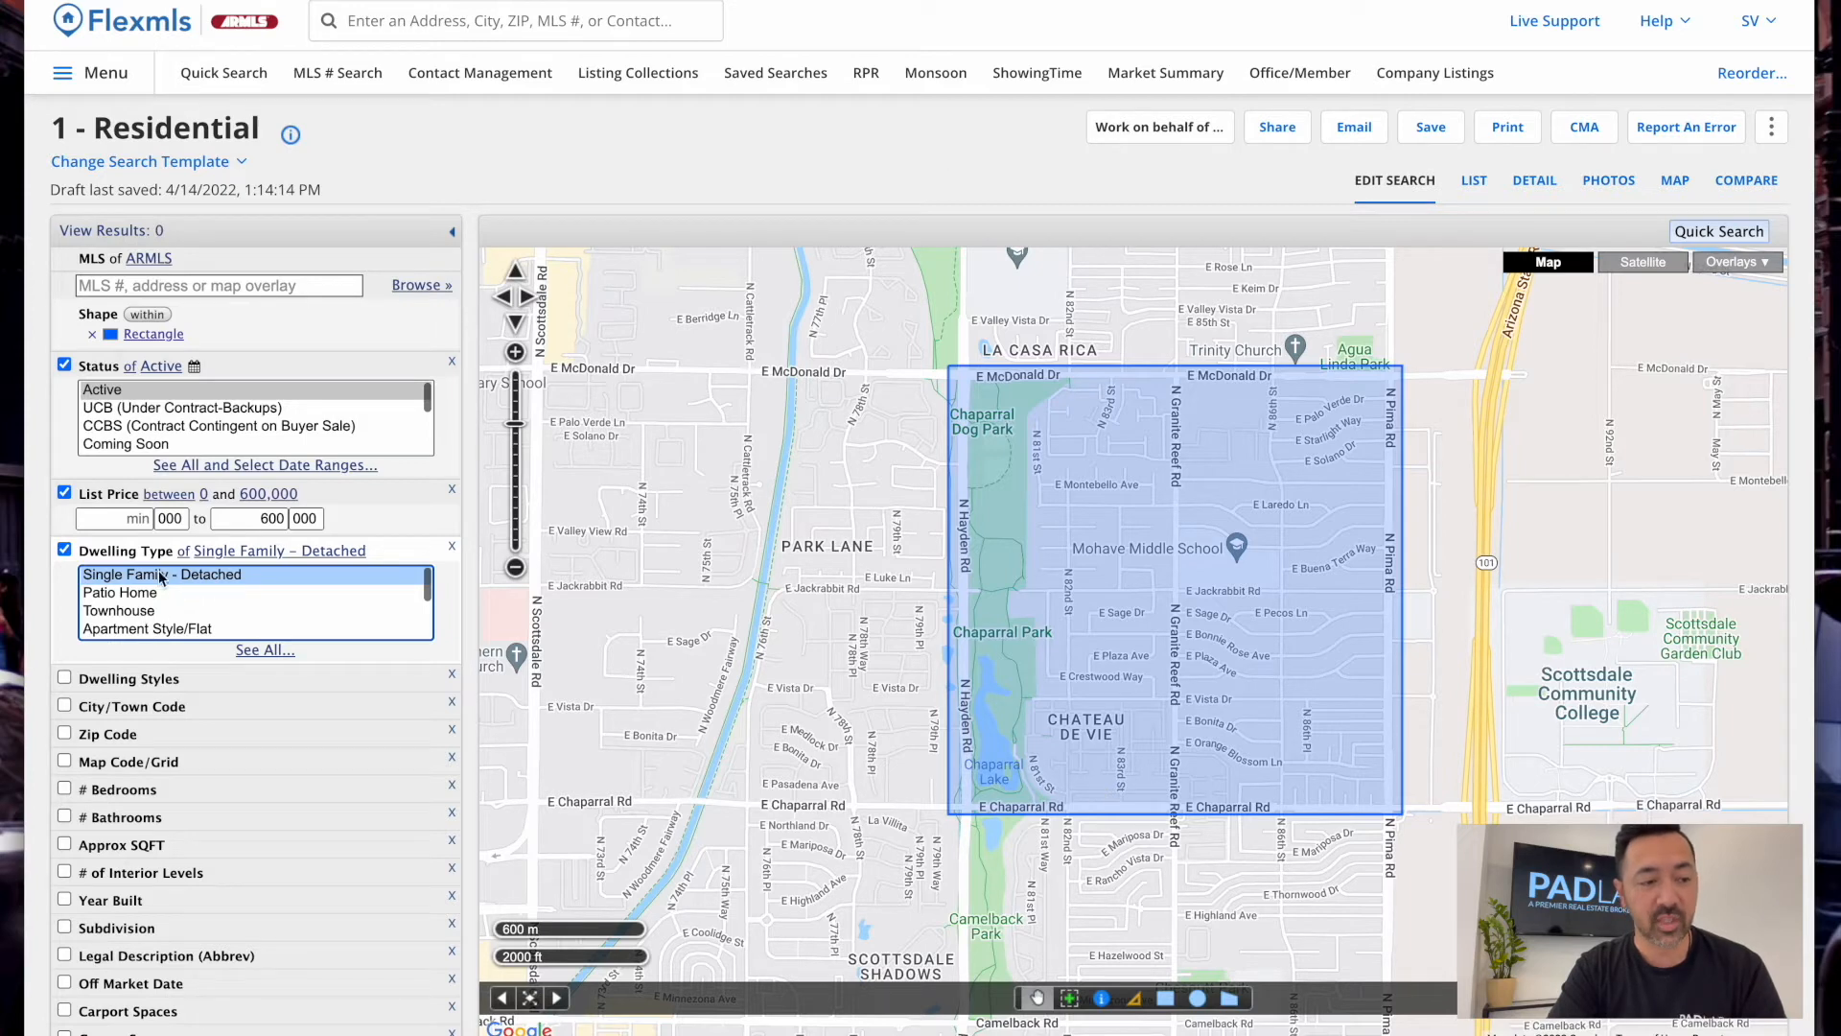
{"action": "left_click", "coordinate": [64, 550]}
{"action": "scroll", "coordinate": [187, 692], "scroll_direction": "down", "scroll_amount": 2}
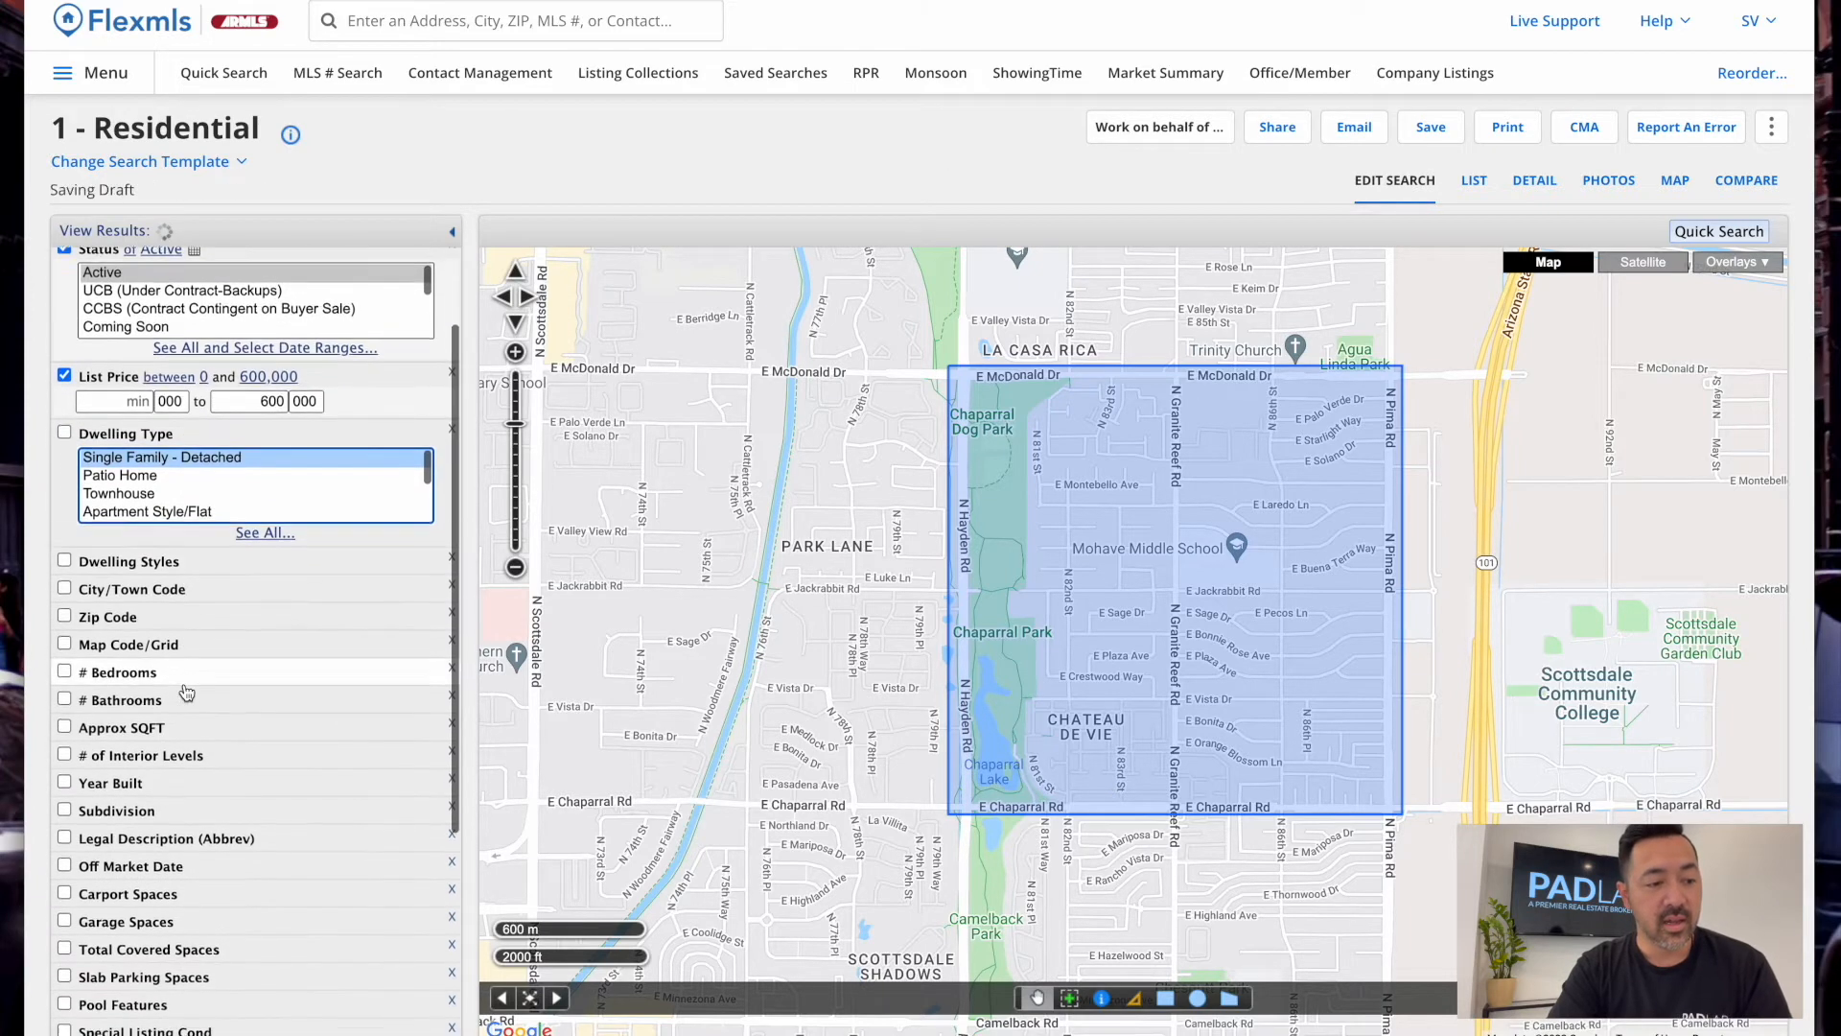
{"action": "left_click", "coordinate": [125, 607]}
Require at least 3 bedrooms and 1.75 bathrooms
{"action": "left_click", "coordinate": [124, 631]}
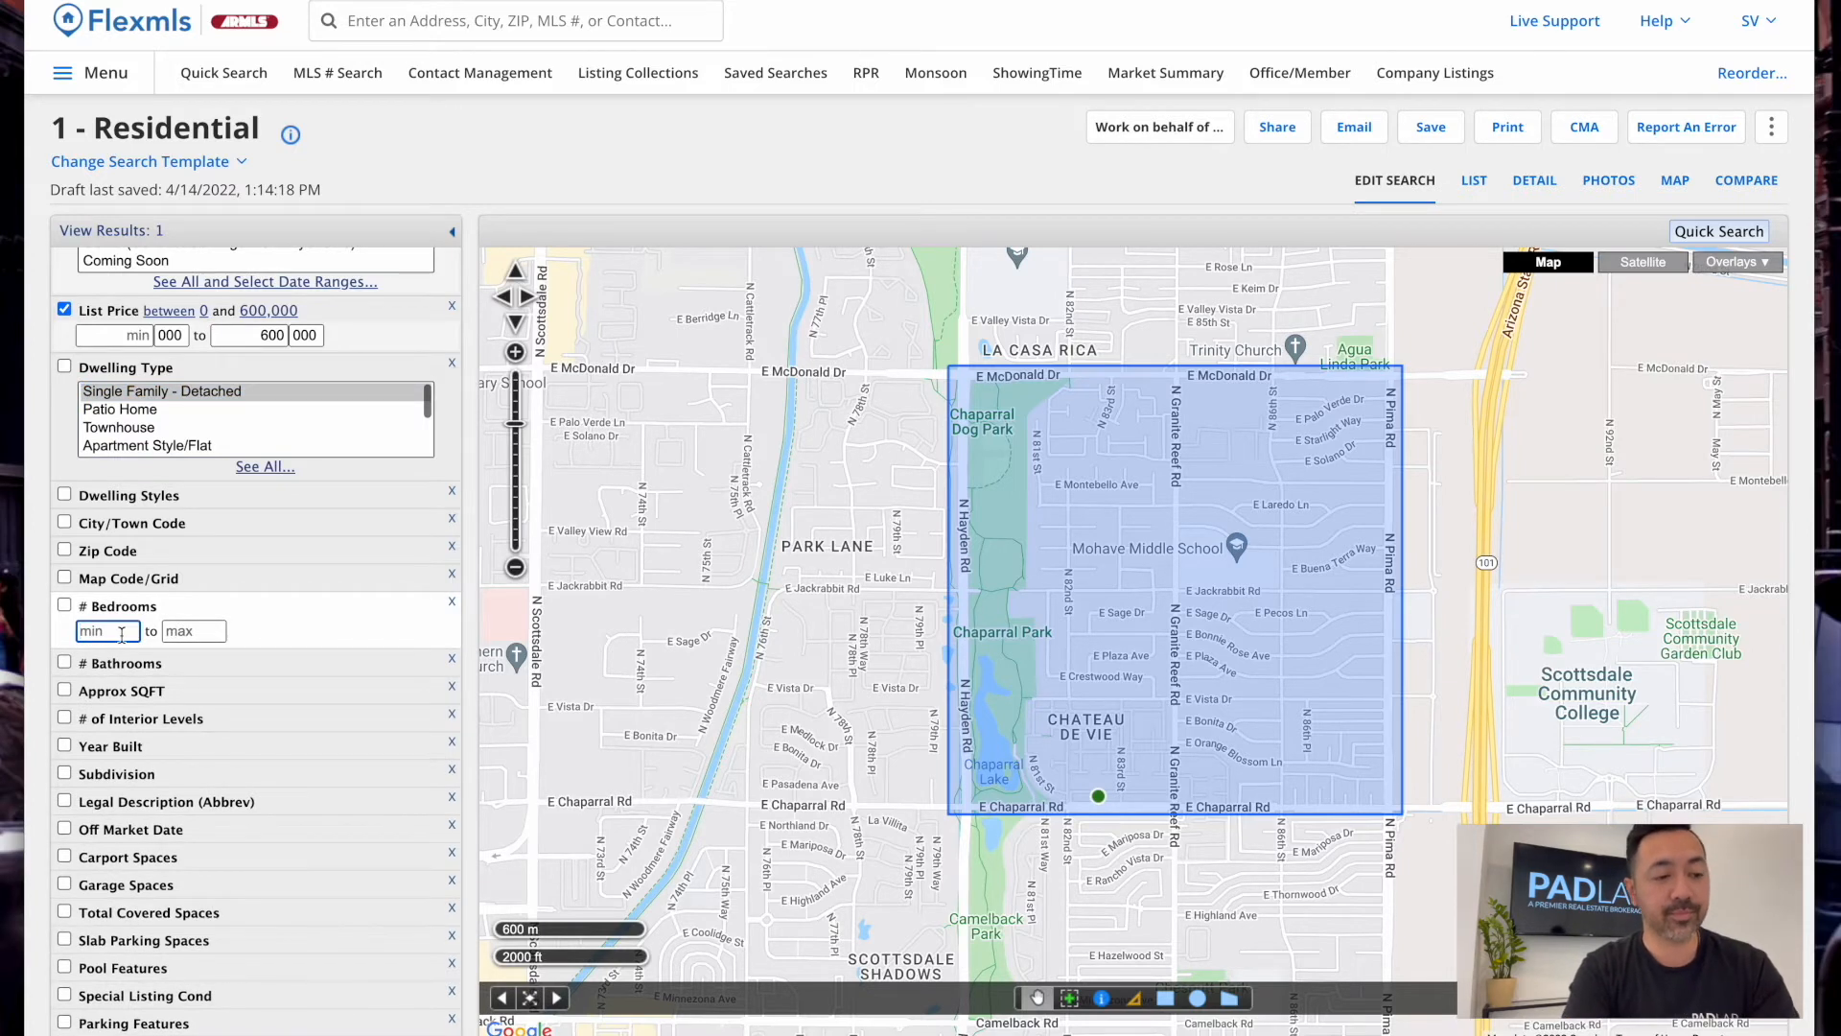
{"action": "type", "text": "3"}
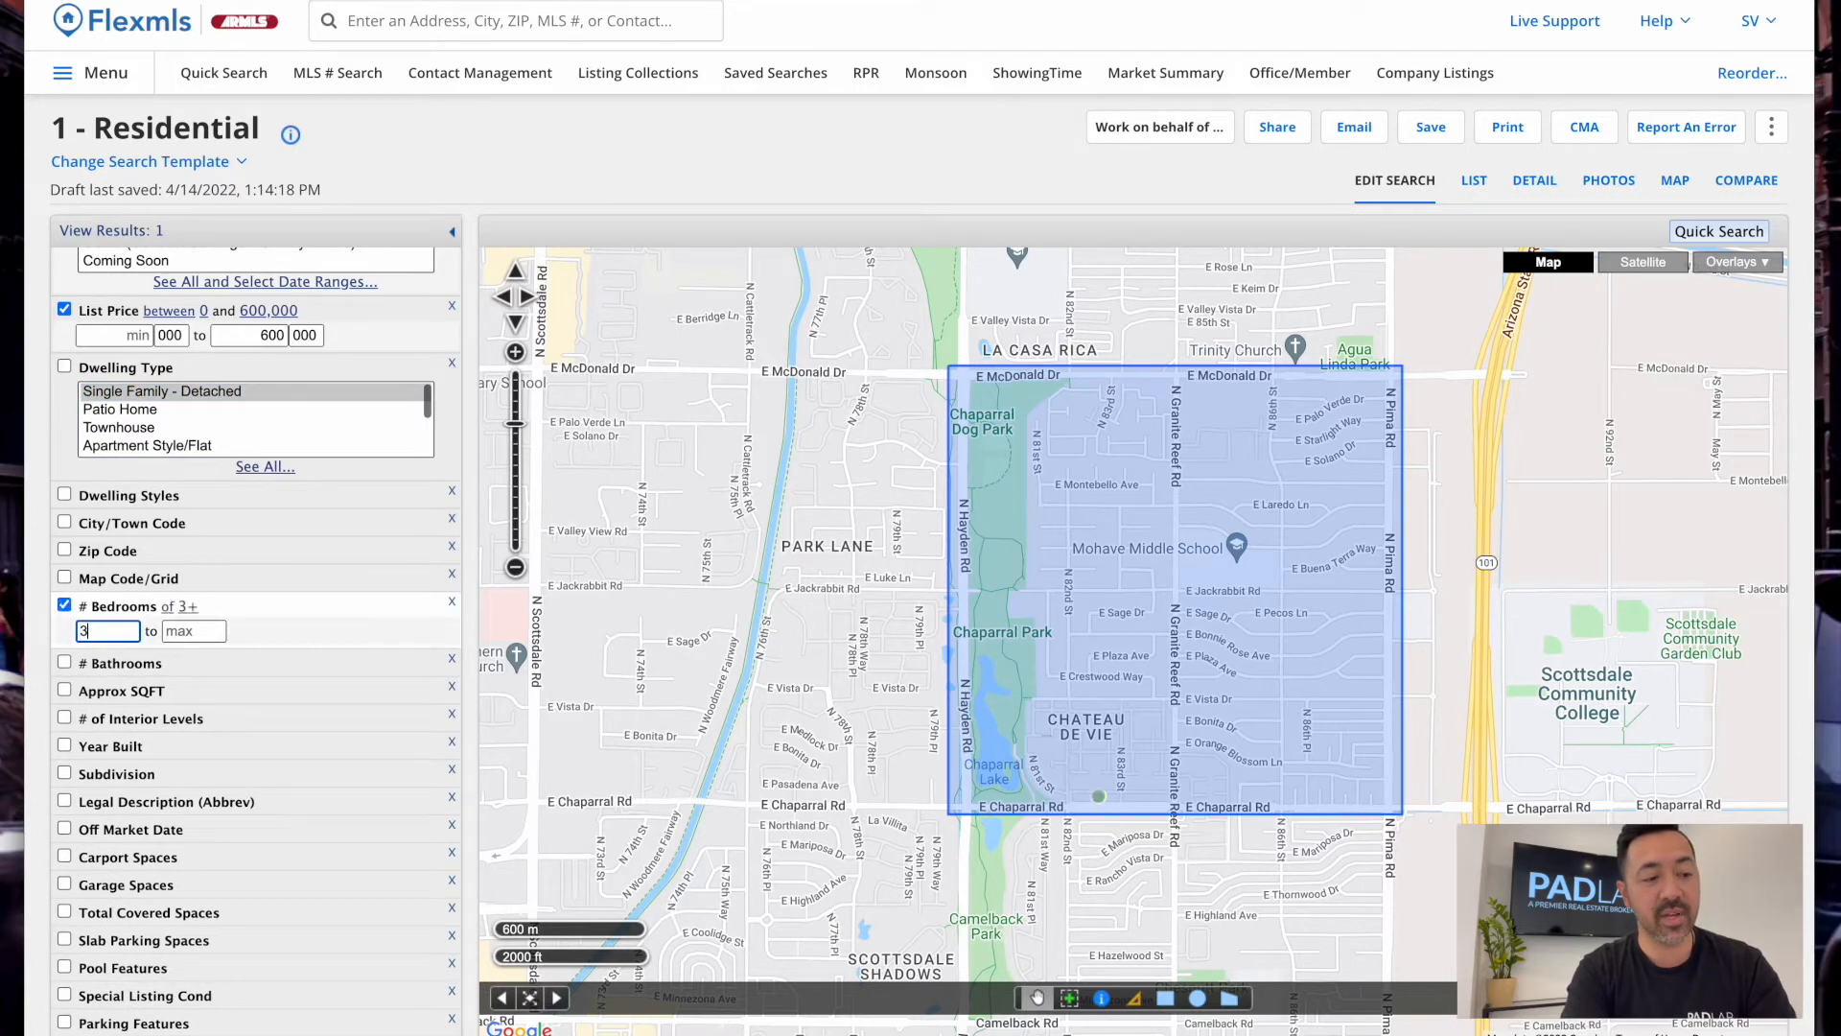
{"action": "left_click", "coordinate": [115, 661]}
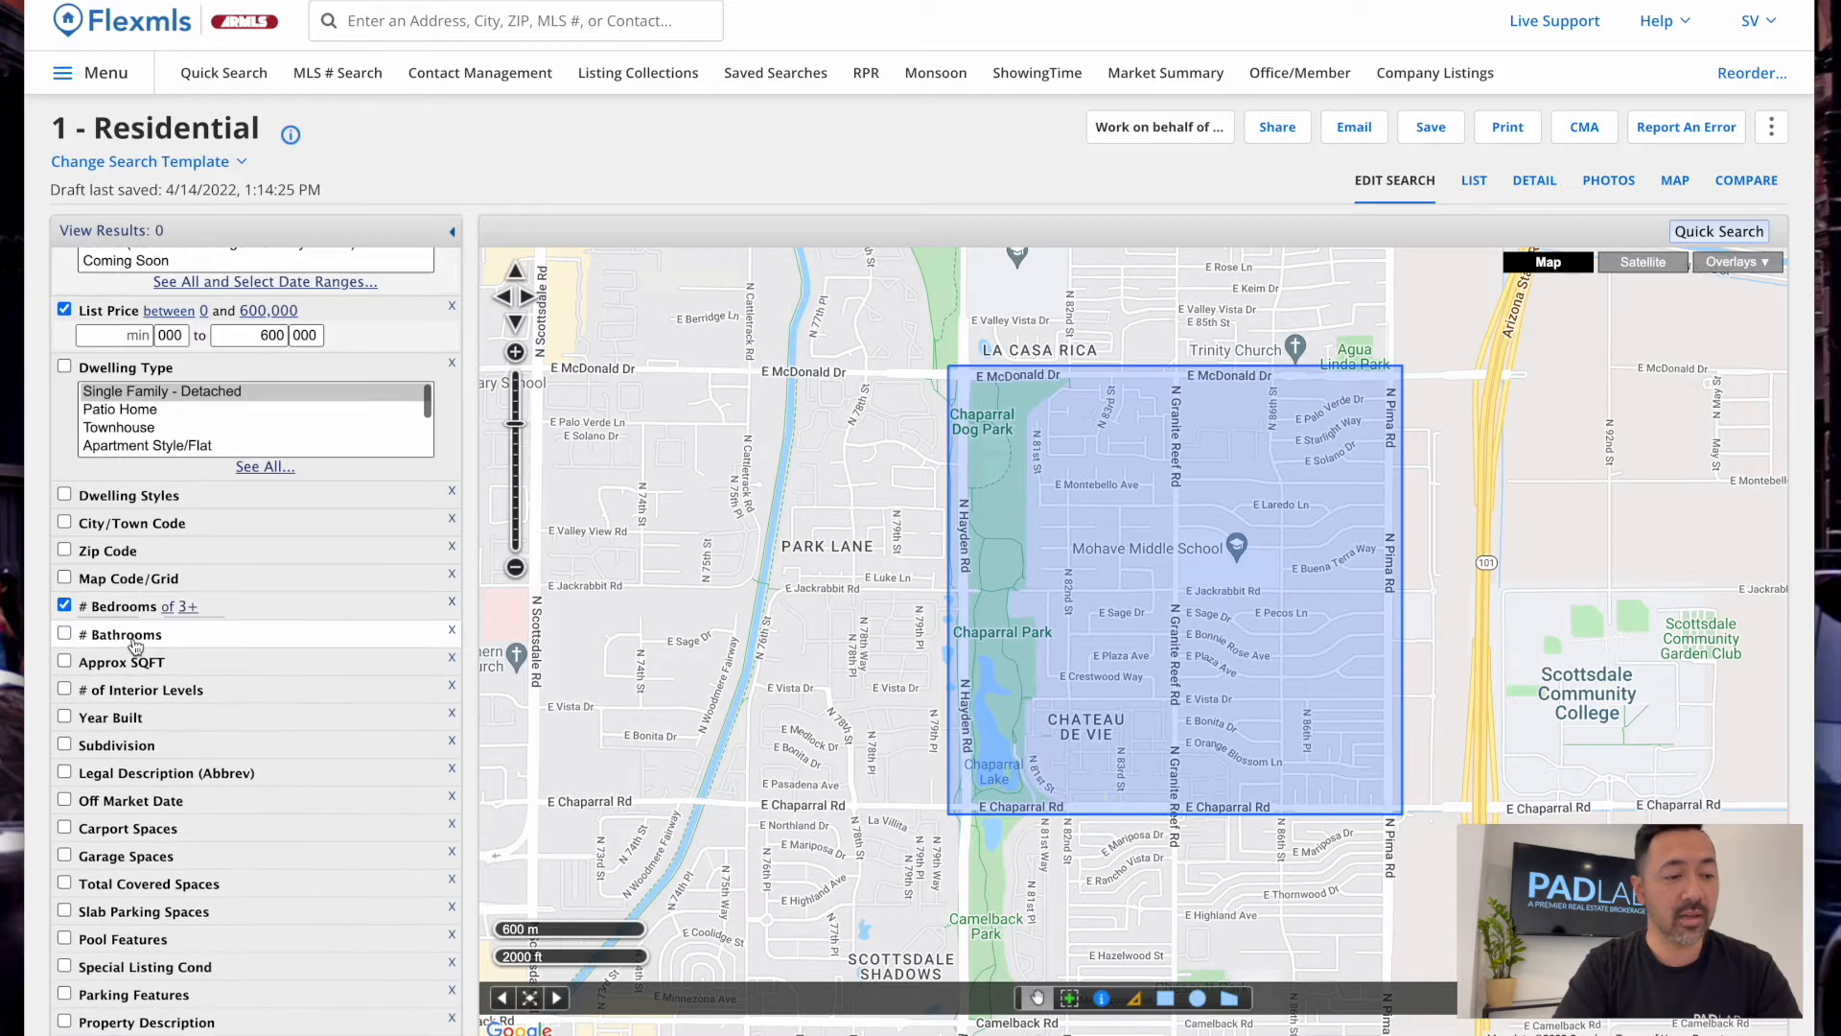
{"action": "left_click", "coordinate": [115, 659]}
{"action": "type", "text": "1.75"}
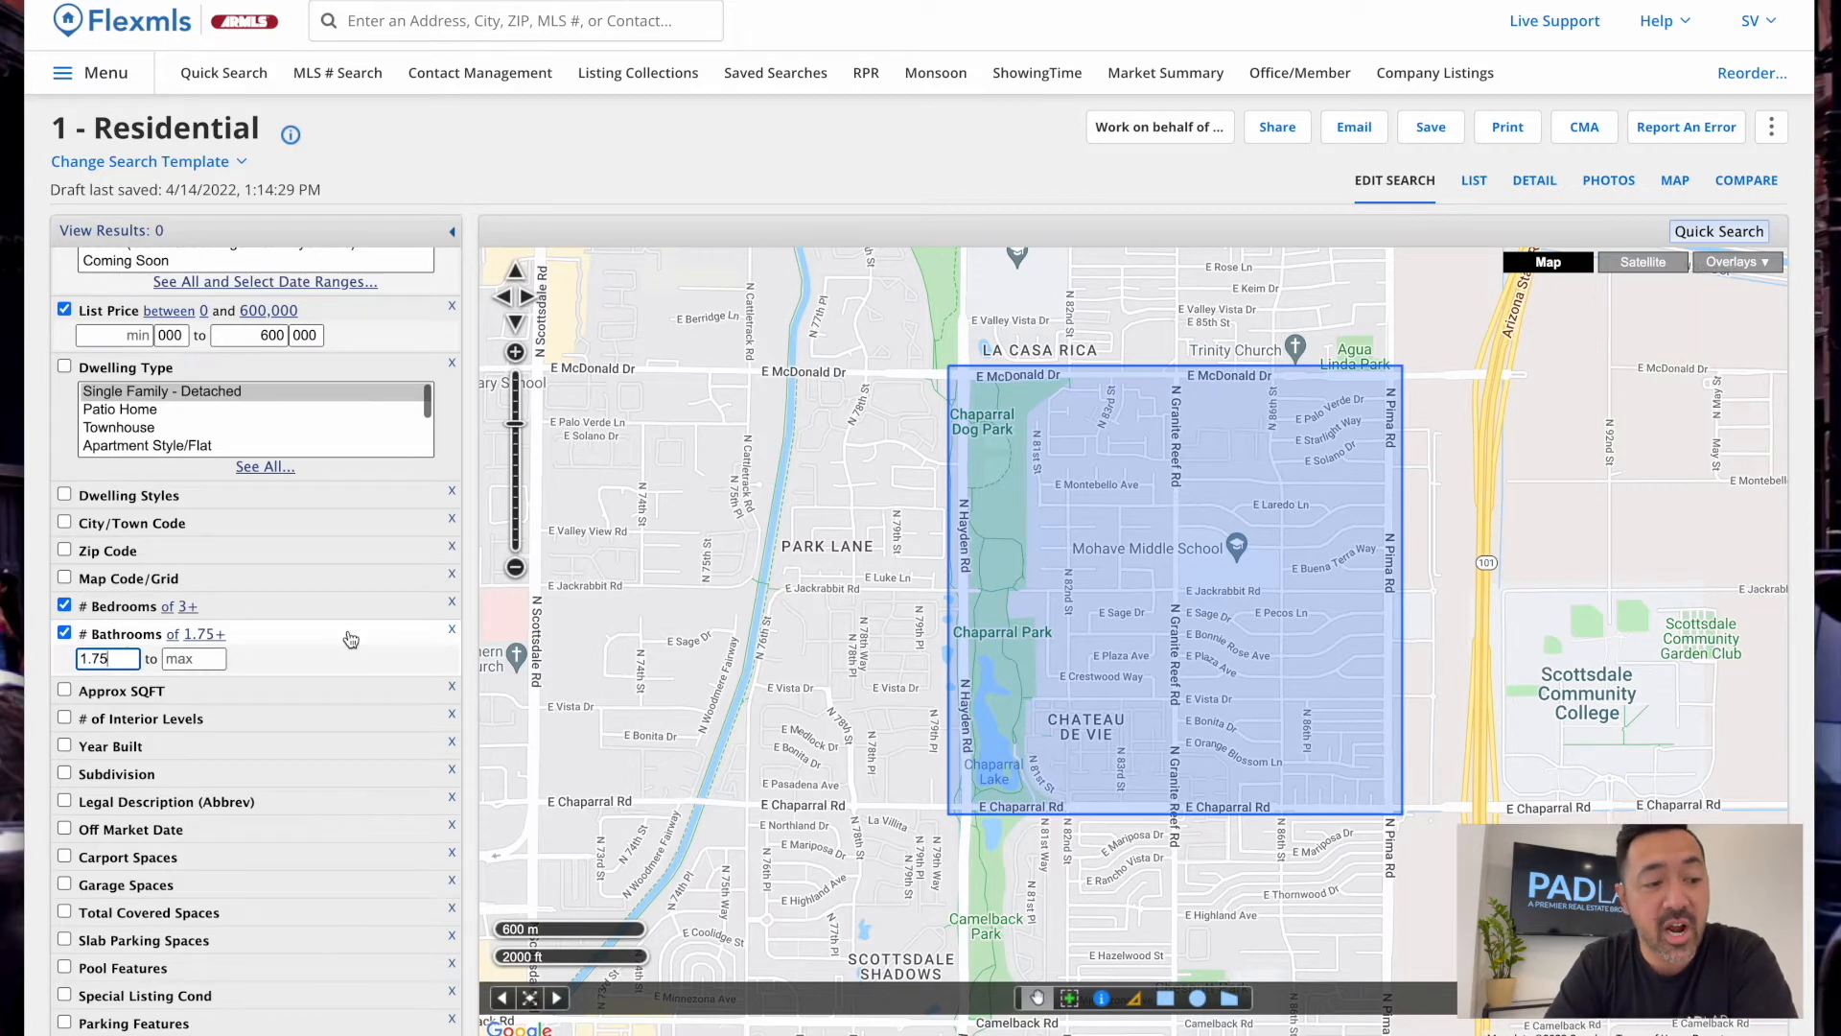
Try a Garage Spaces minimum of 2, switch that filter off, and expand Pool Features
{"action": "scroll", "coordinate": [120, 662], "scroll_direction": "down", "scroll_amount": 3}
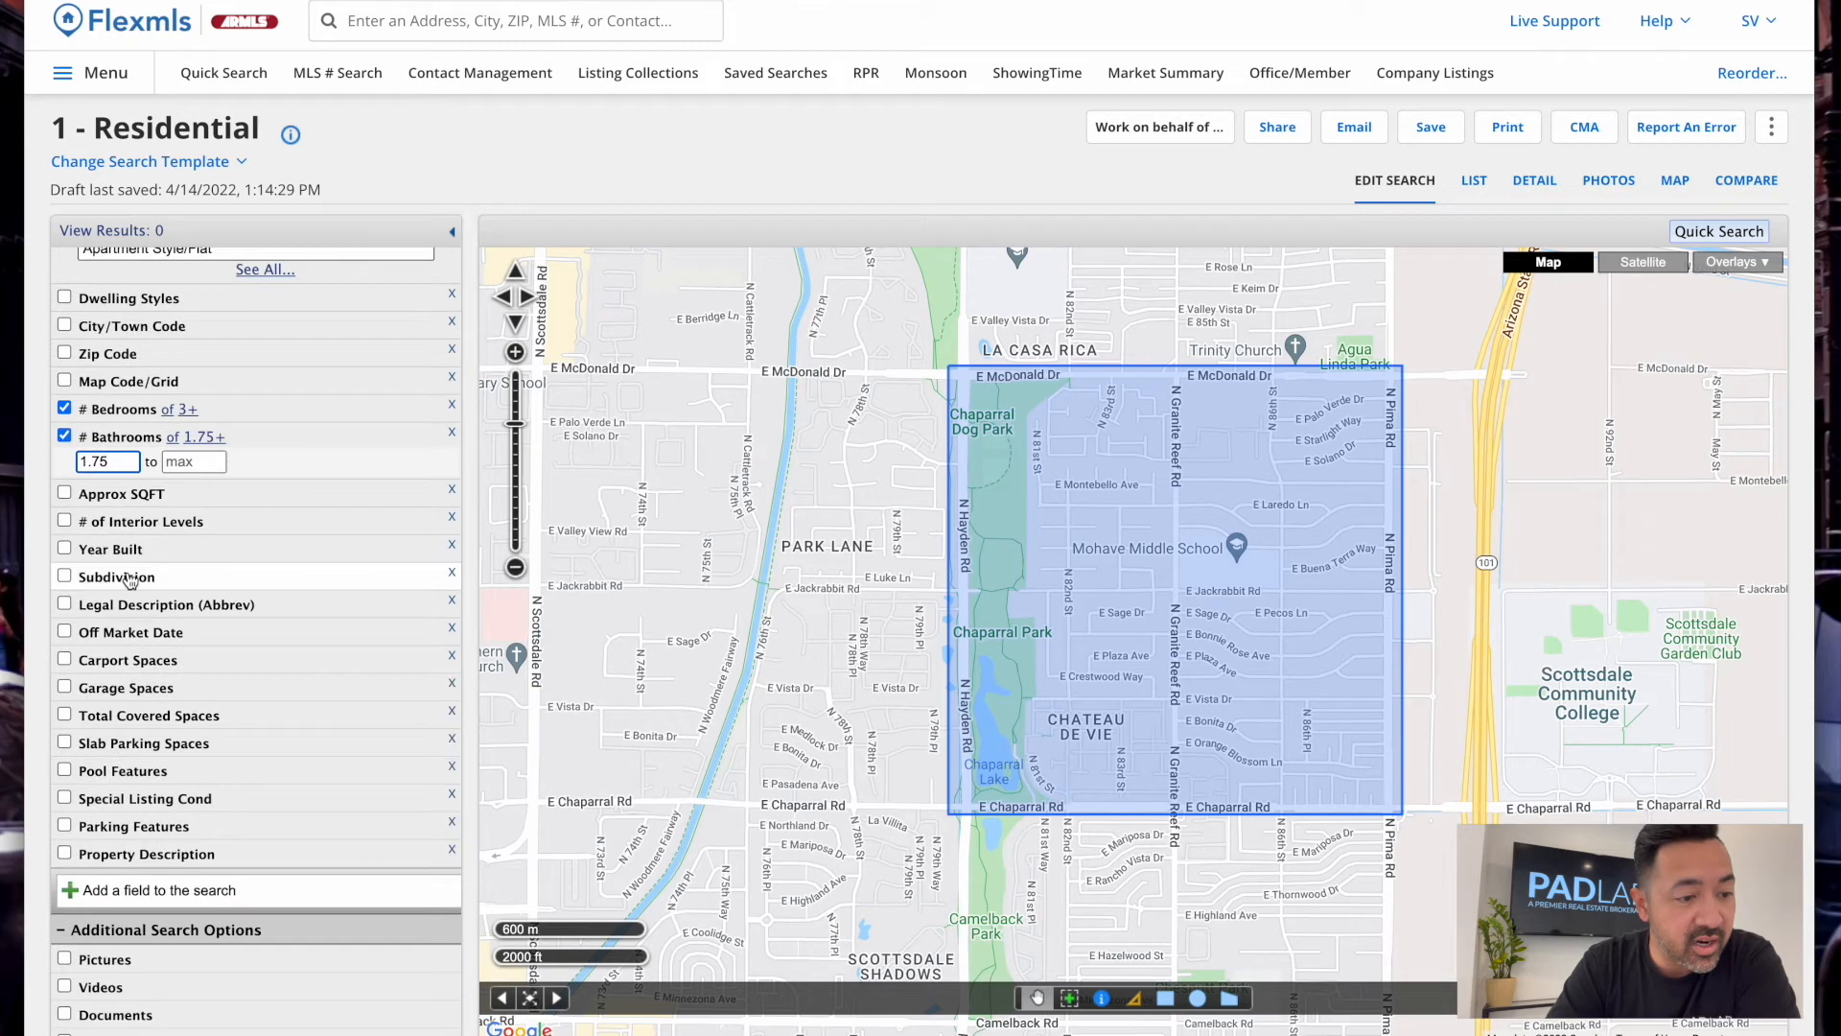
{"action": "left_click", "coordinate": [116, 697]}
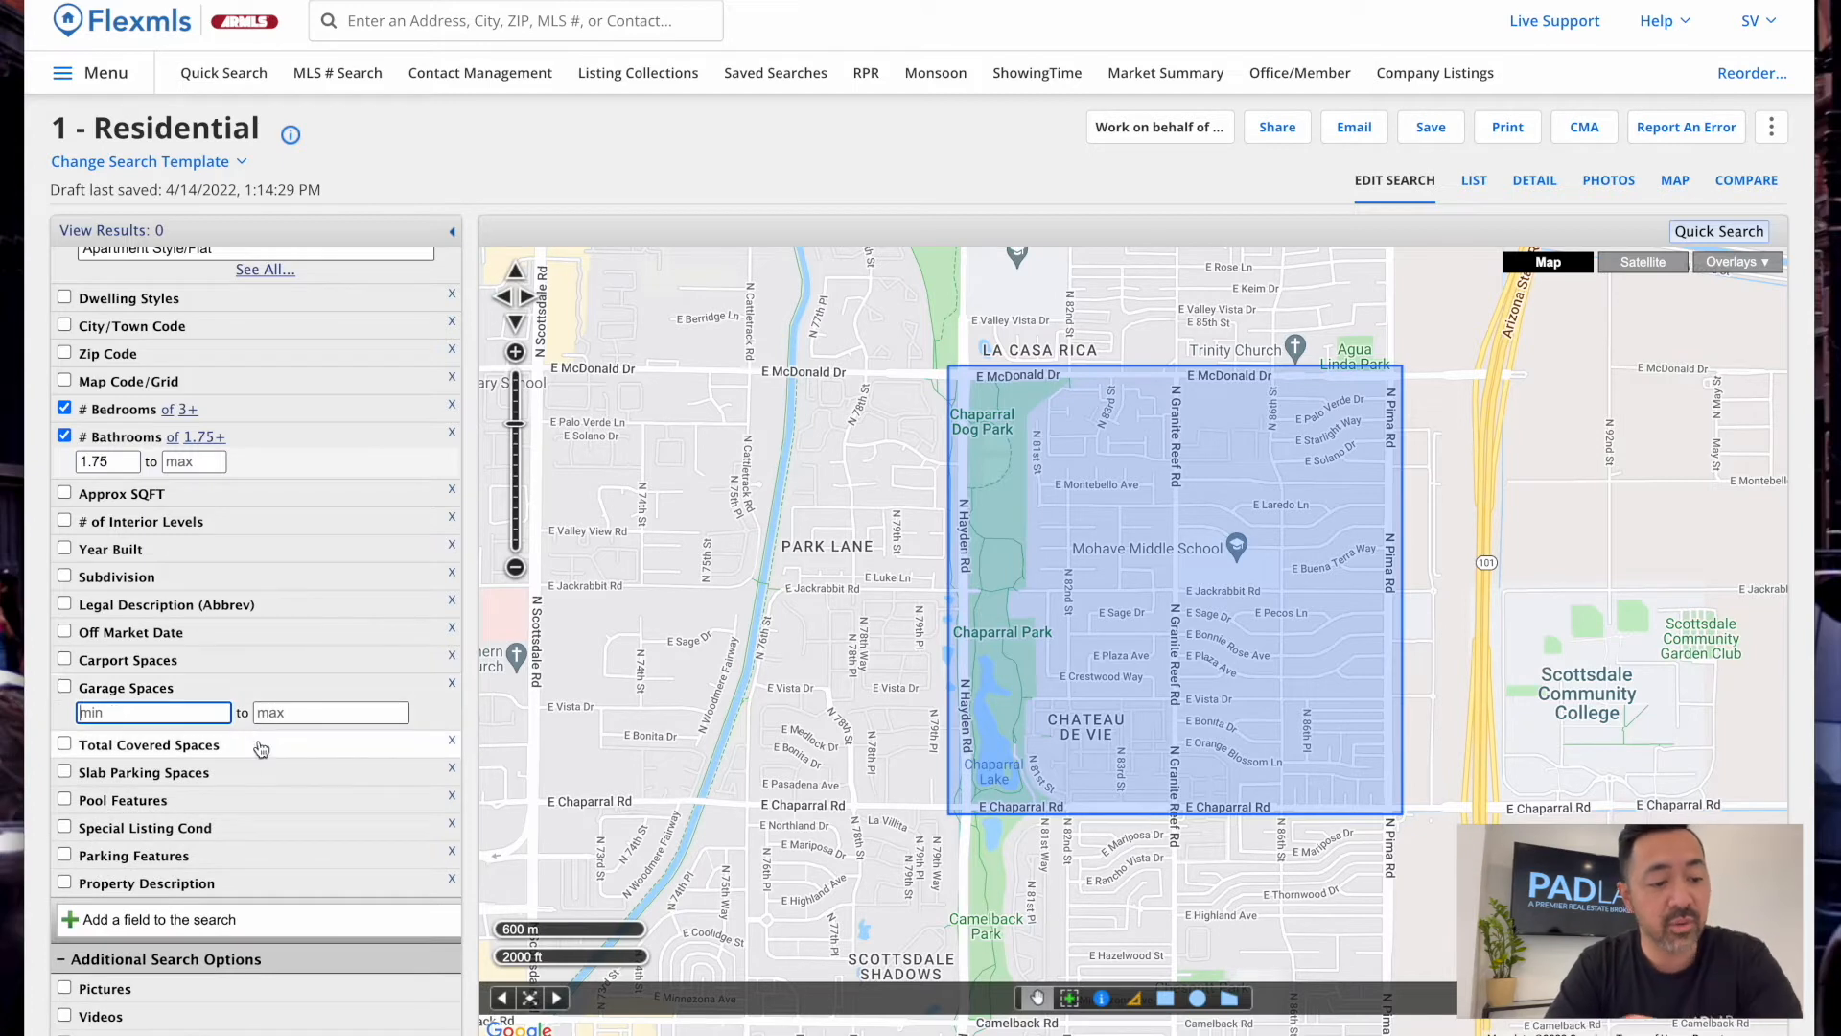
{"action": "type", "text": "2"}
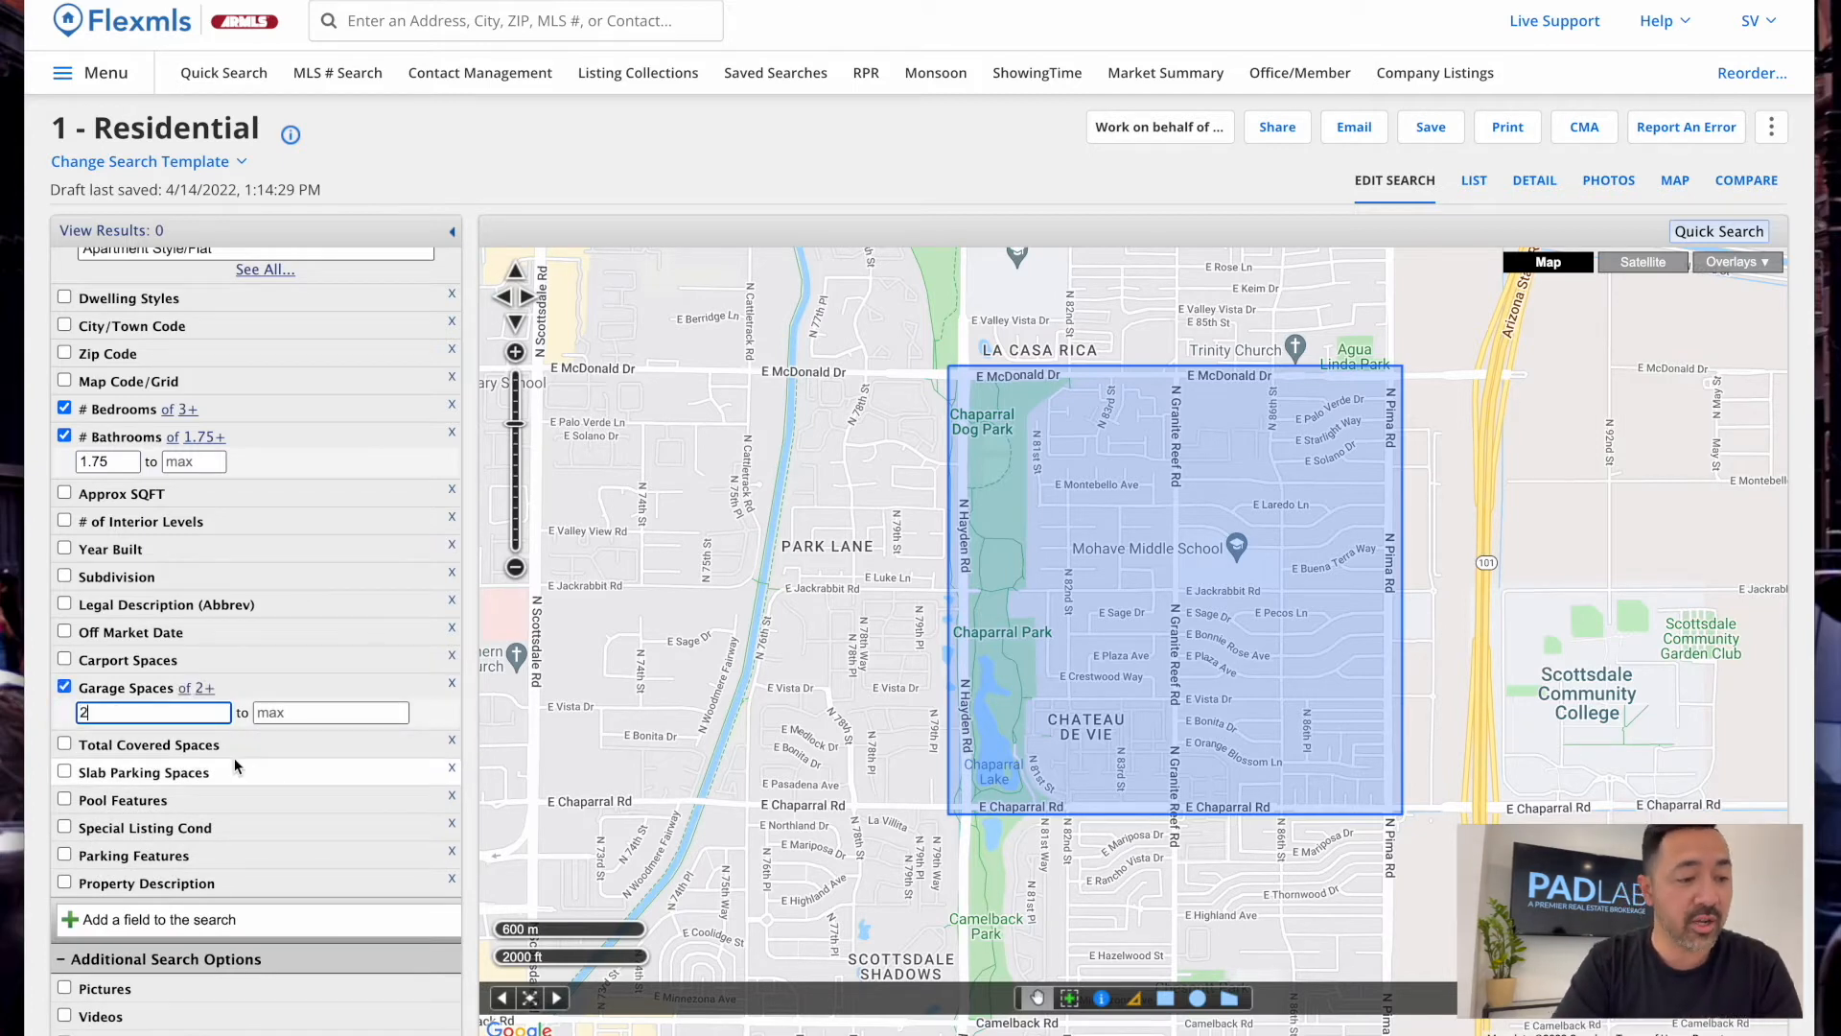
{"action": "left_click", "coordinate": [136, 686]}
{"action": "scroll", "coordinate": [158, 759], "scroll_direction": "down", "scroll_amount": 1}
{"action": "scroll", "coordinate": [158, 762], "scroll_direction": "down", "scroll_amount": 3}
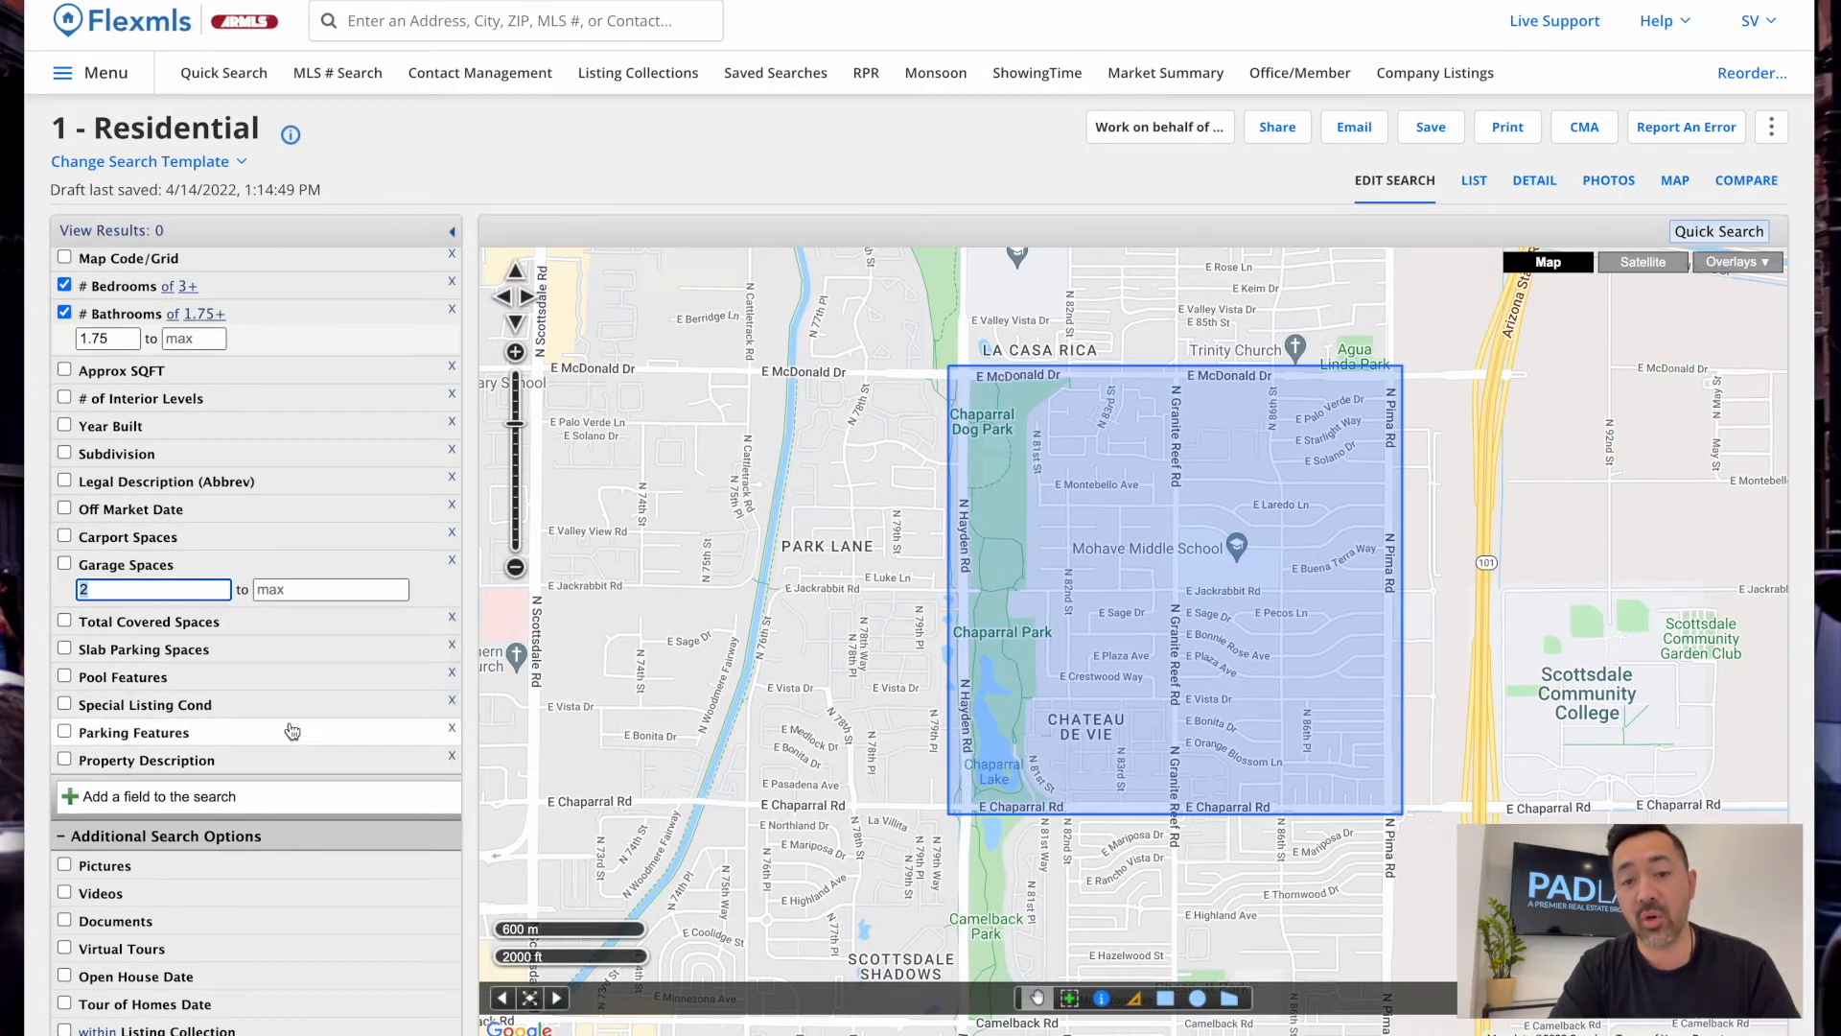
{"action": "scroll", "coordinate": [114, 584], "scroll_direction": "up", "scroll_amount": 1}
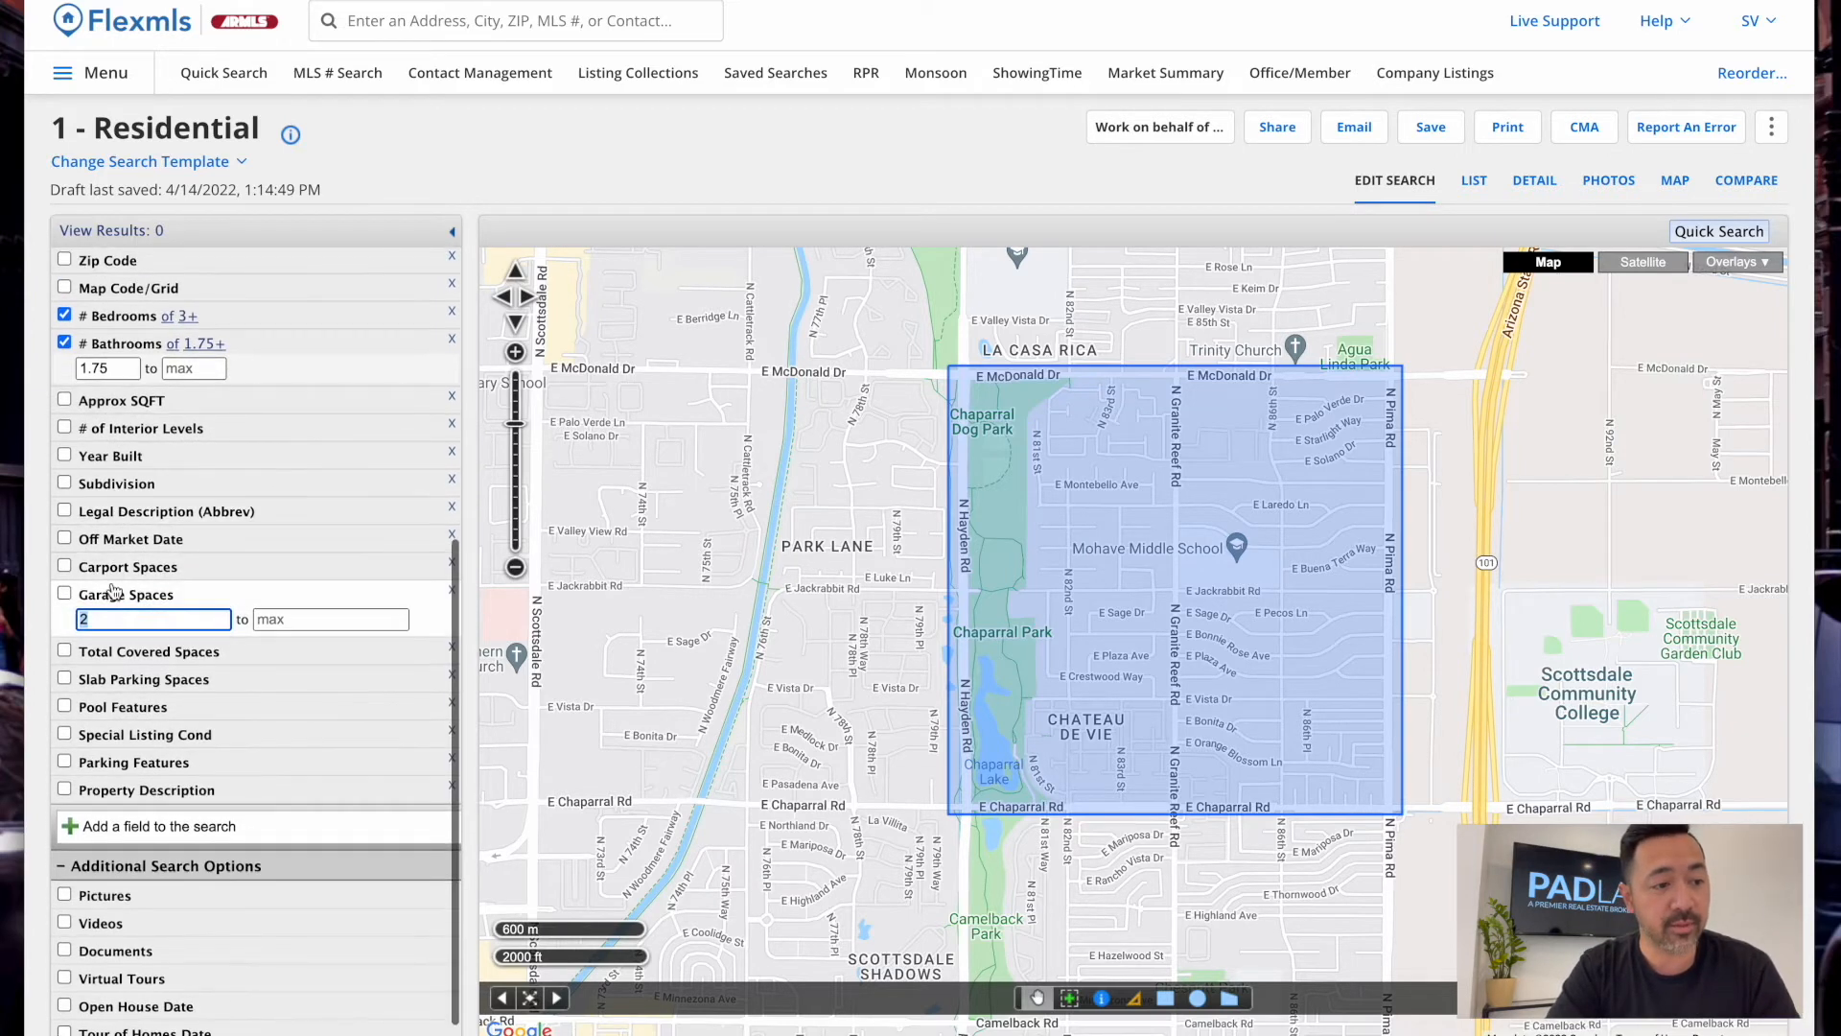
{"action": "scroll", "coordinate": [177, 371], "scroll_direction": "up", "scroll_amount": 3}
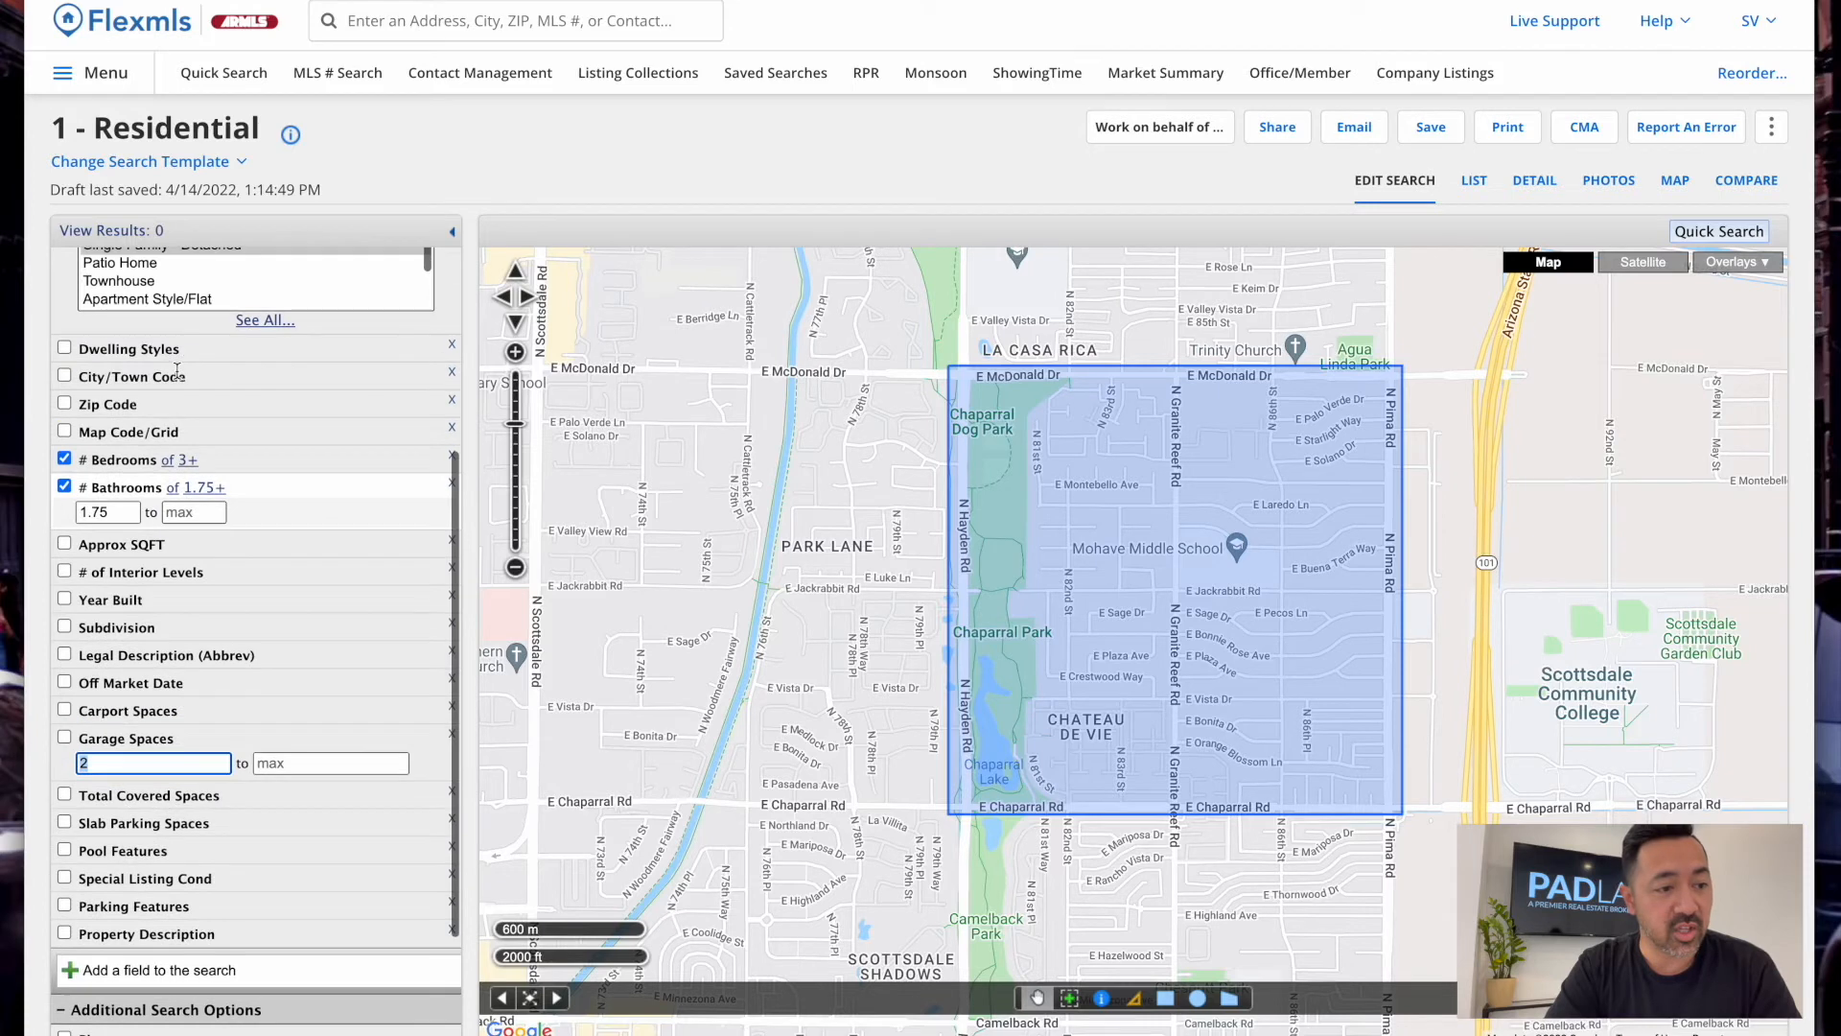
{"action": "scroll", "coordinate": [151, 543], "scroll_direction": "down", "scroll_amount": 3}
{"action": "scroll", "coordinate": [151, 544], "scroll_direction": "down", "scroll_amount": 1}
{"action": "left_click", "coordinate": [134, 714]}
{"action": "scroll", "coordinate": [153, 767], "scroll_direction": "down", "scroll_amount": 1}
Set Pool Features to 'not No Pool', collapse it, and expand Special Listing Cond
{"action": "scroll", "coordinate": [158, 800], "scroll_direction": "down", "scroll_amount": 4}
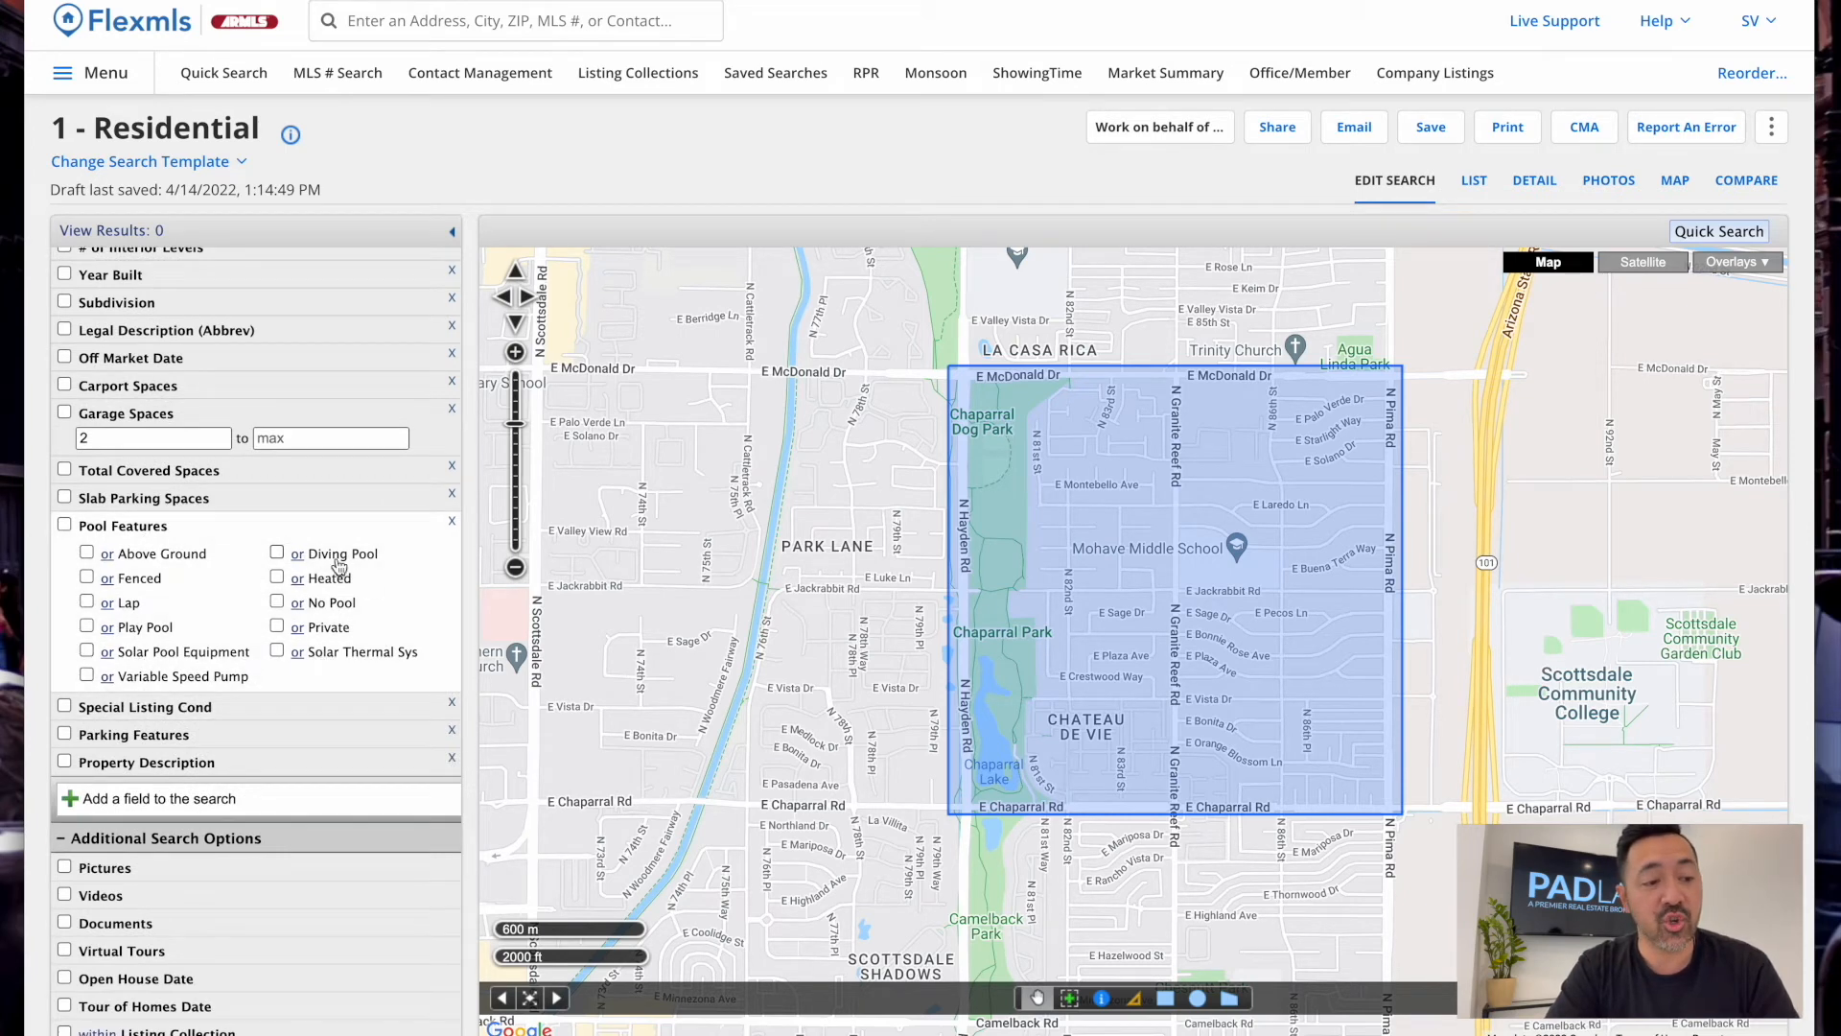
{"action": "left_click", "coordinate": [276, 629]}
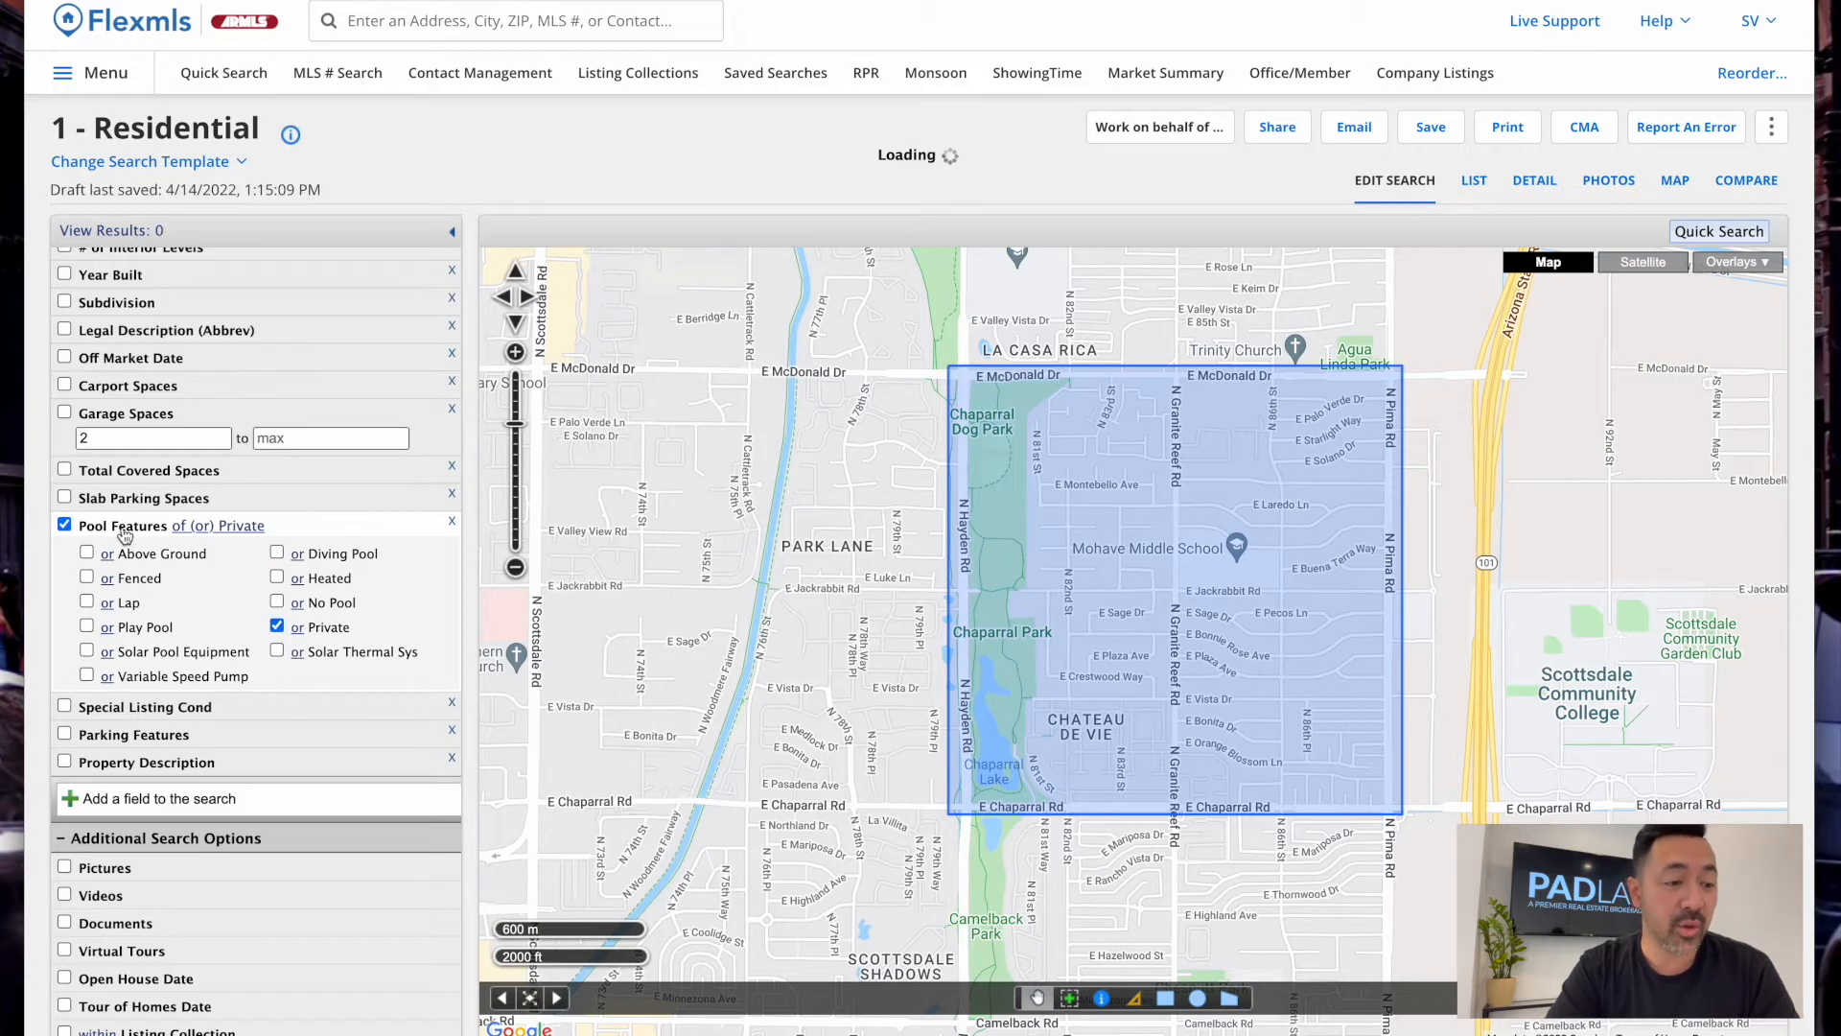
{"action": "left_click", "coordinate": [278, 627]}
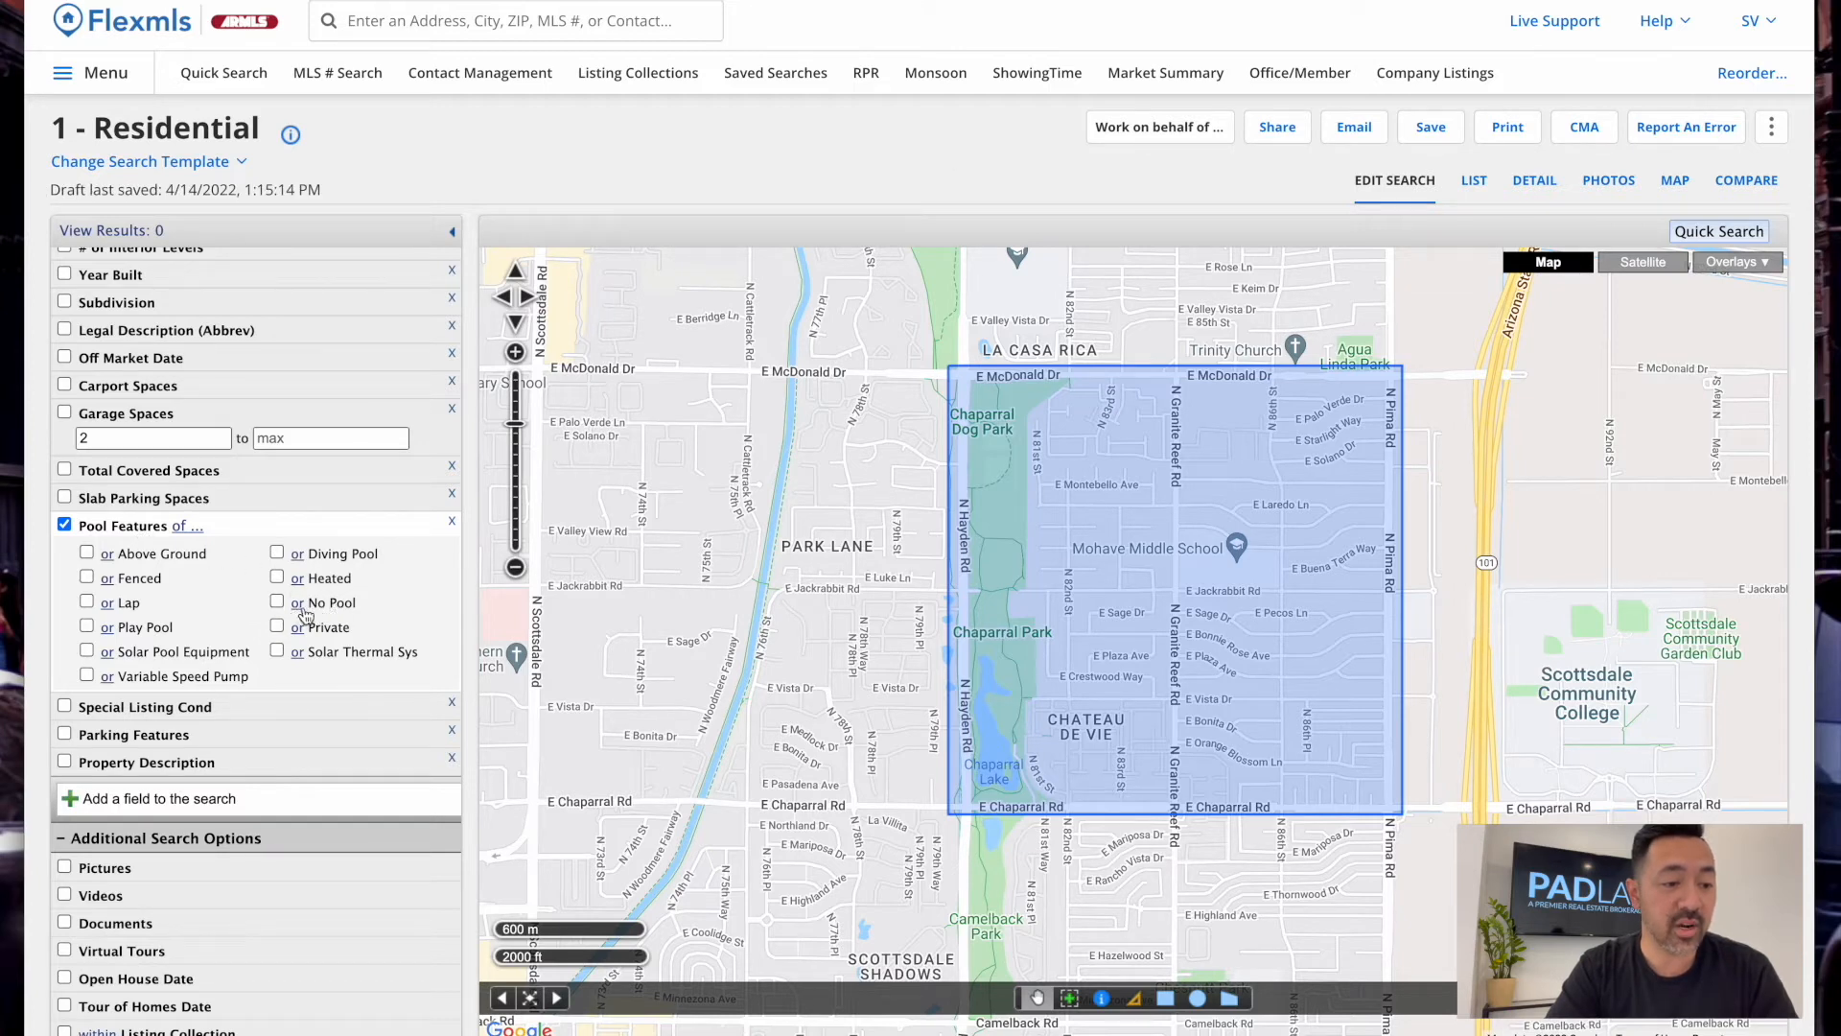
{"action": "left_click", "coordinate": [300, 612]}
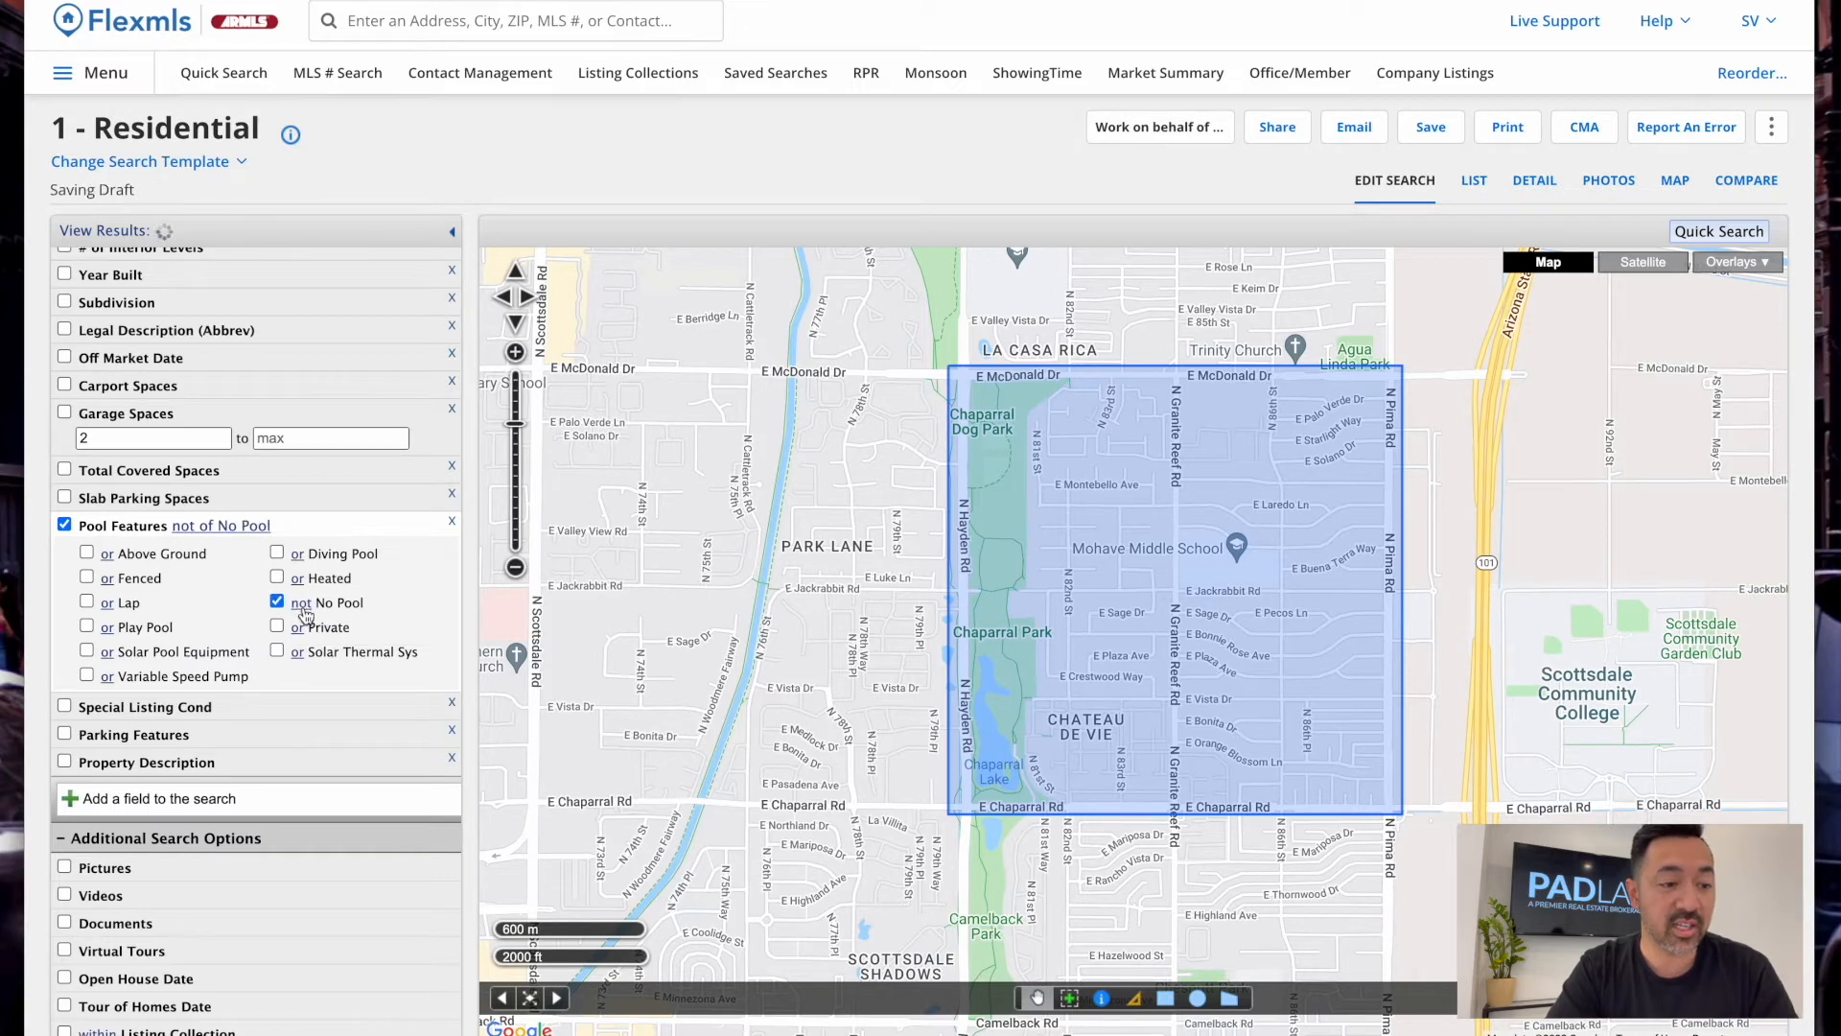
{"action": "left_click", "coordinate": [304, 608]}
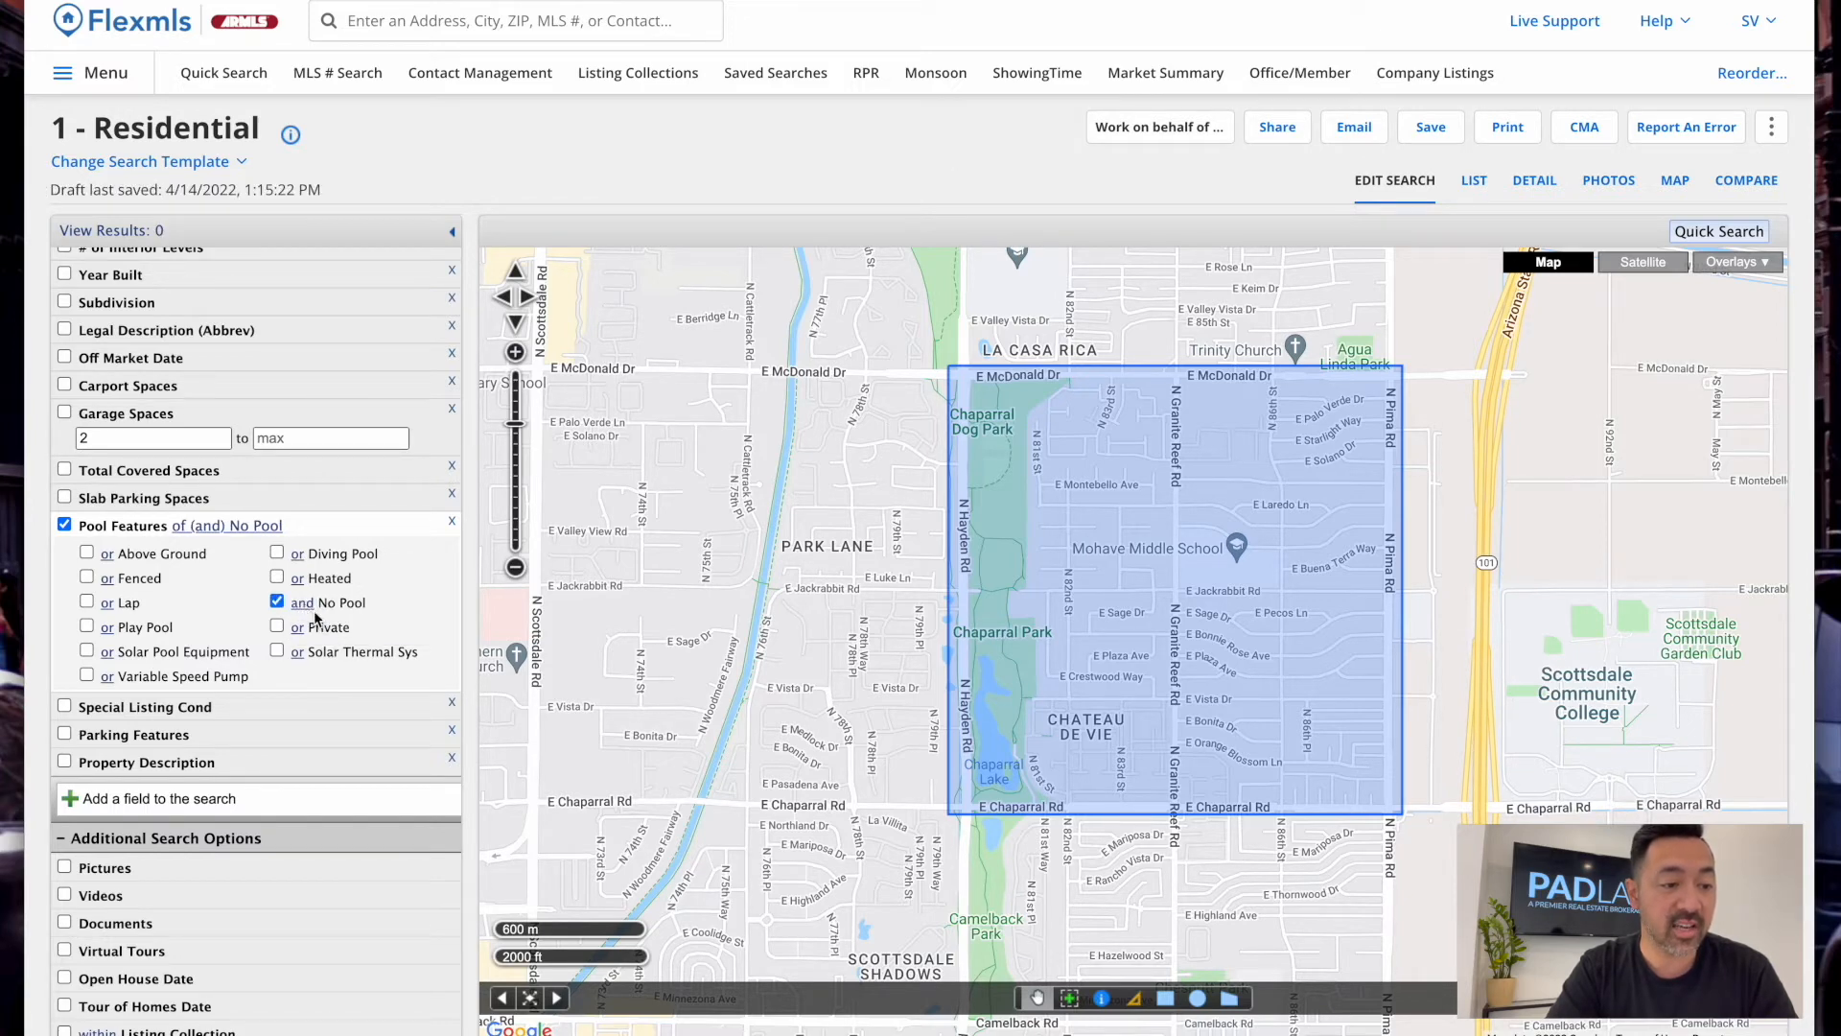
{"action": "left_click", "coordinate": [304, 608]}
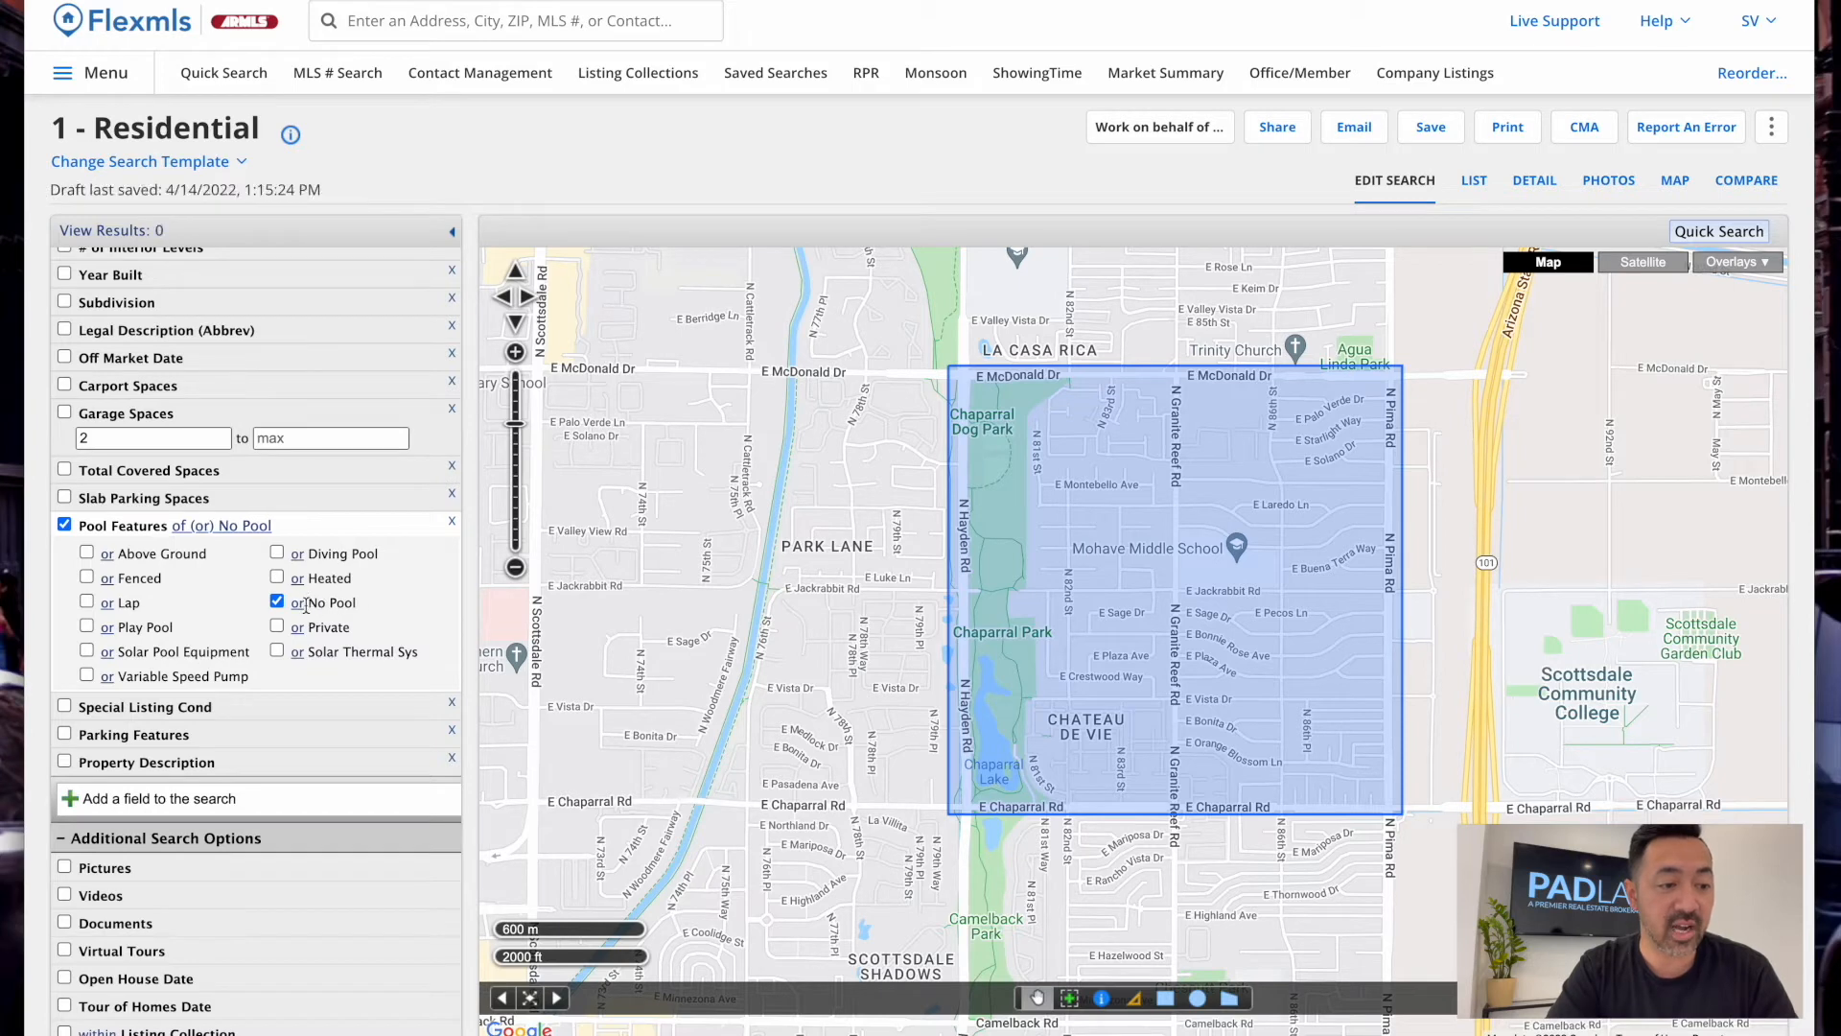
{"action": "left_click", "coordinate": [303, 608]}
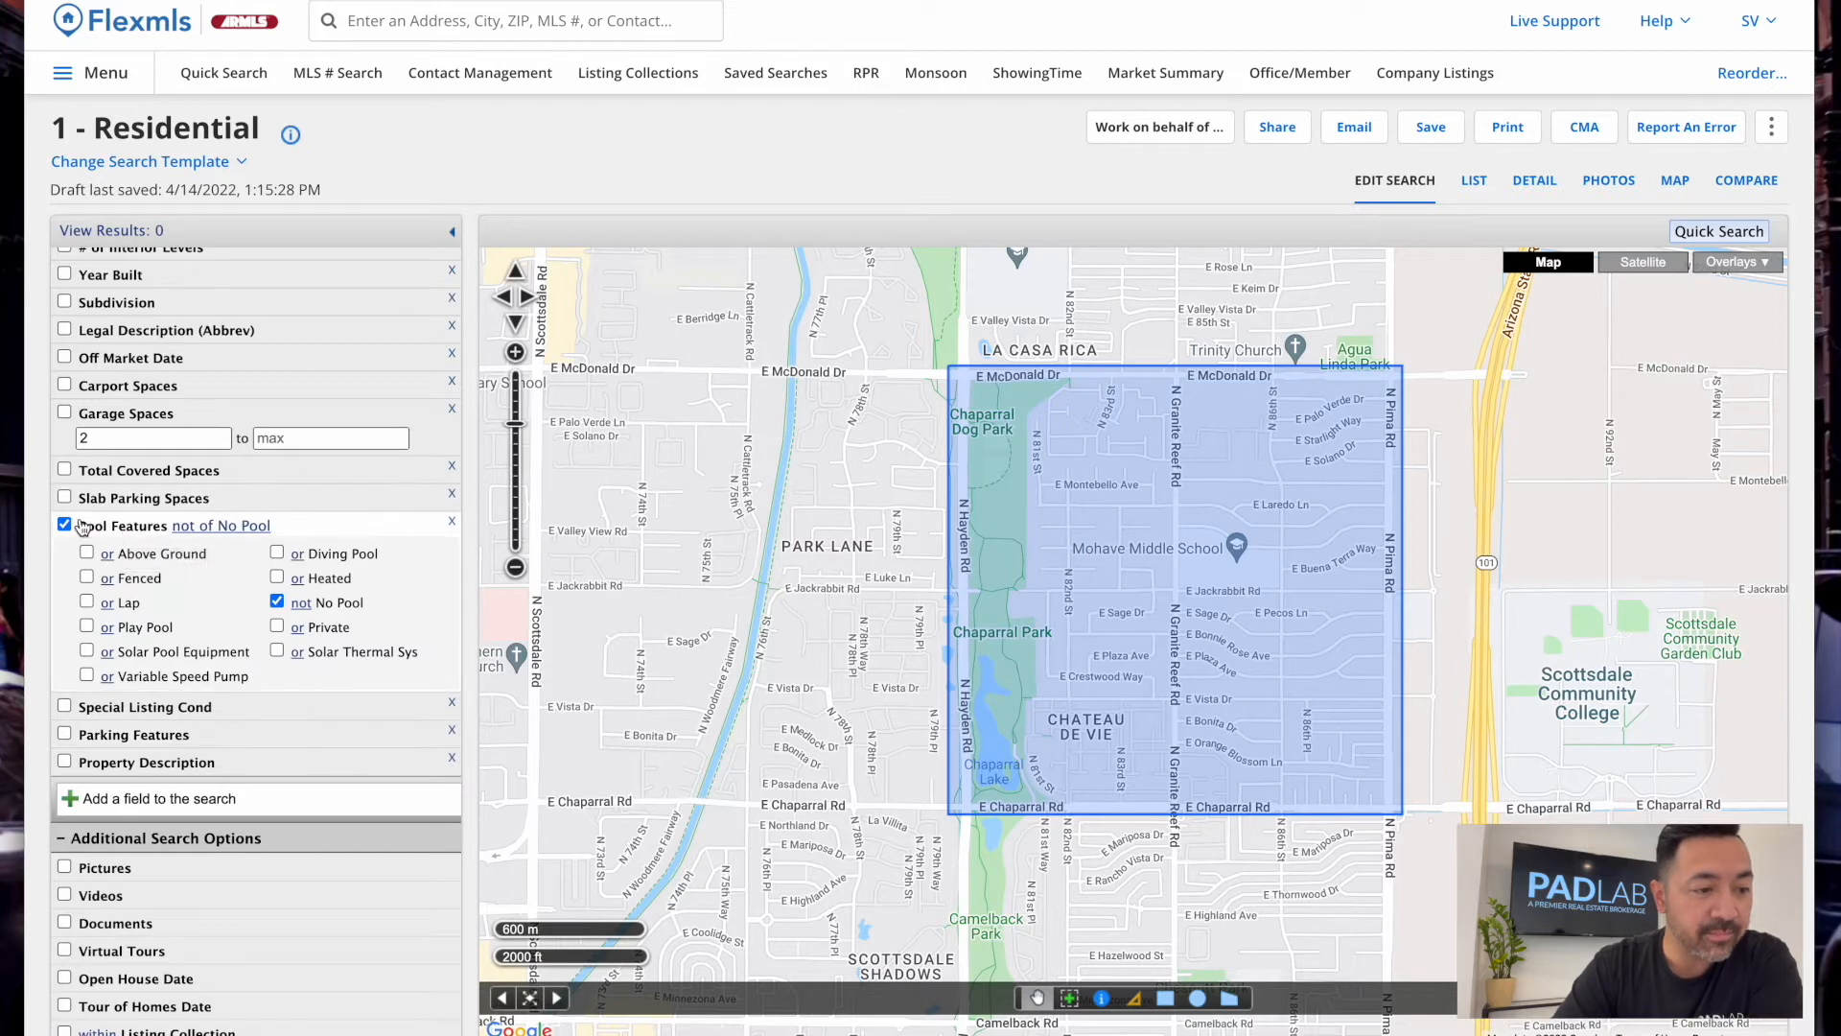
{"action": "left_click", "coordinate": [134, 533]}
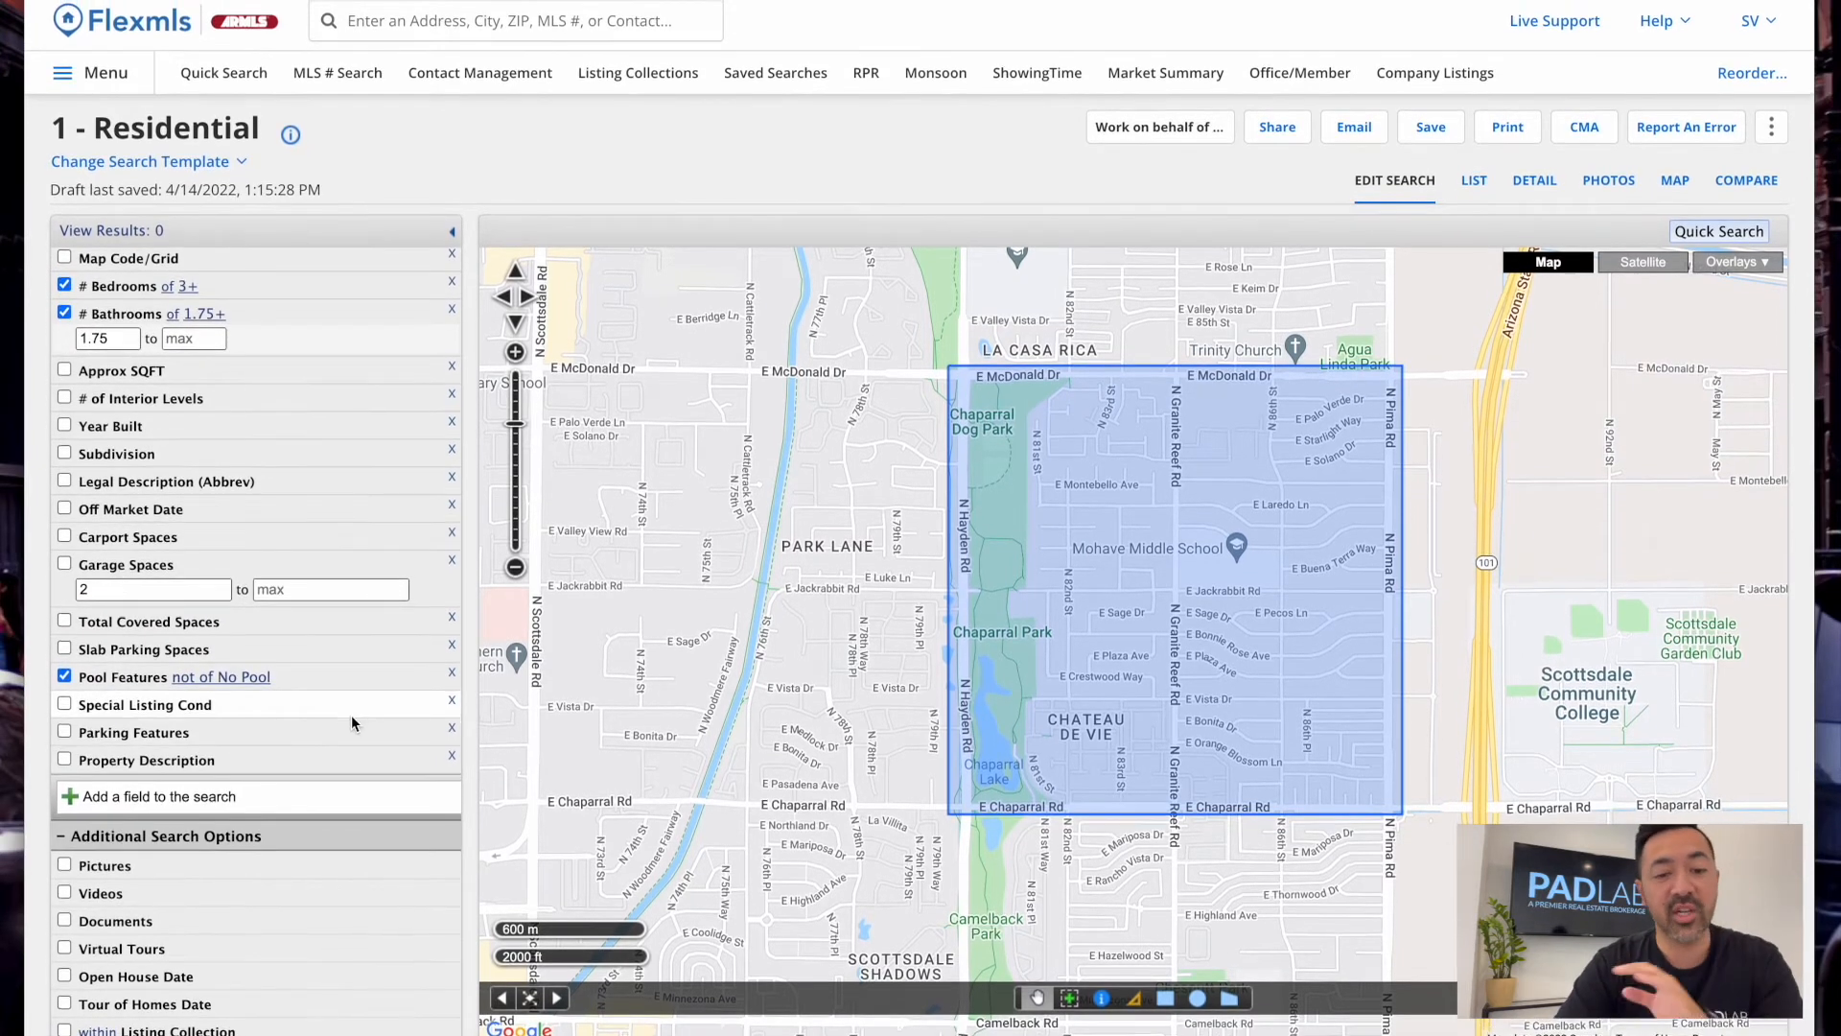
{"action": "left_click", "coordinate": [144, 710]}
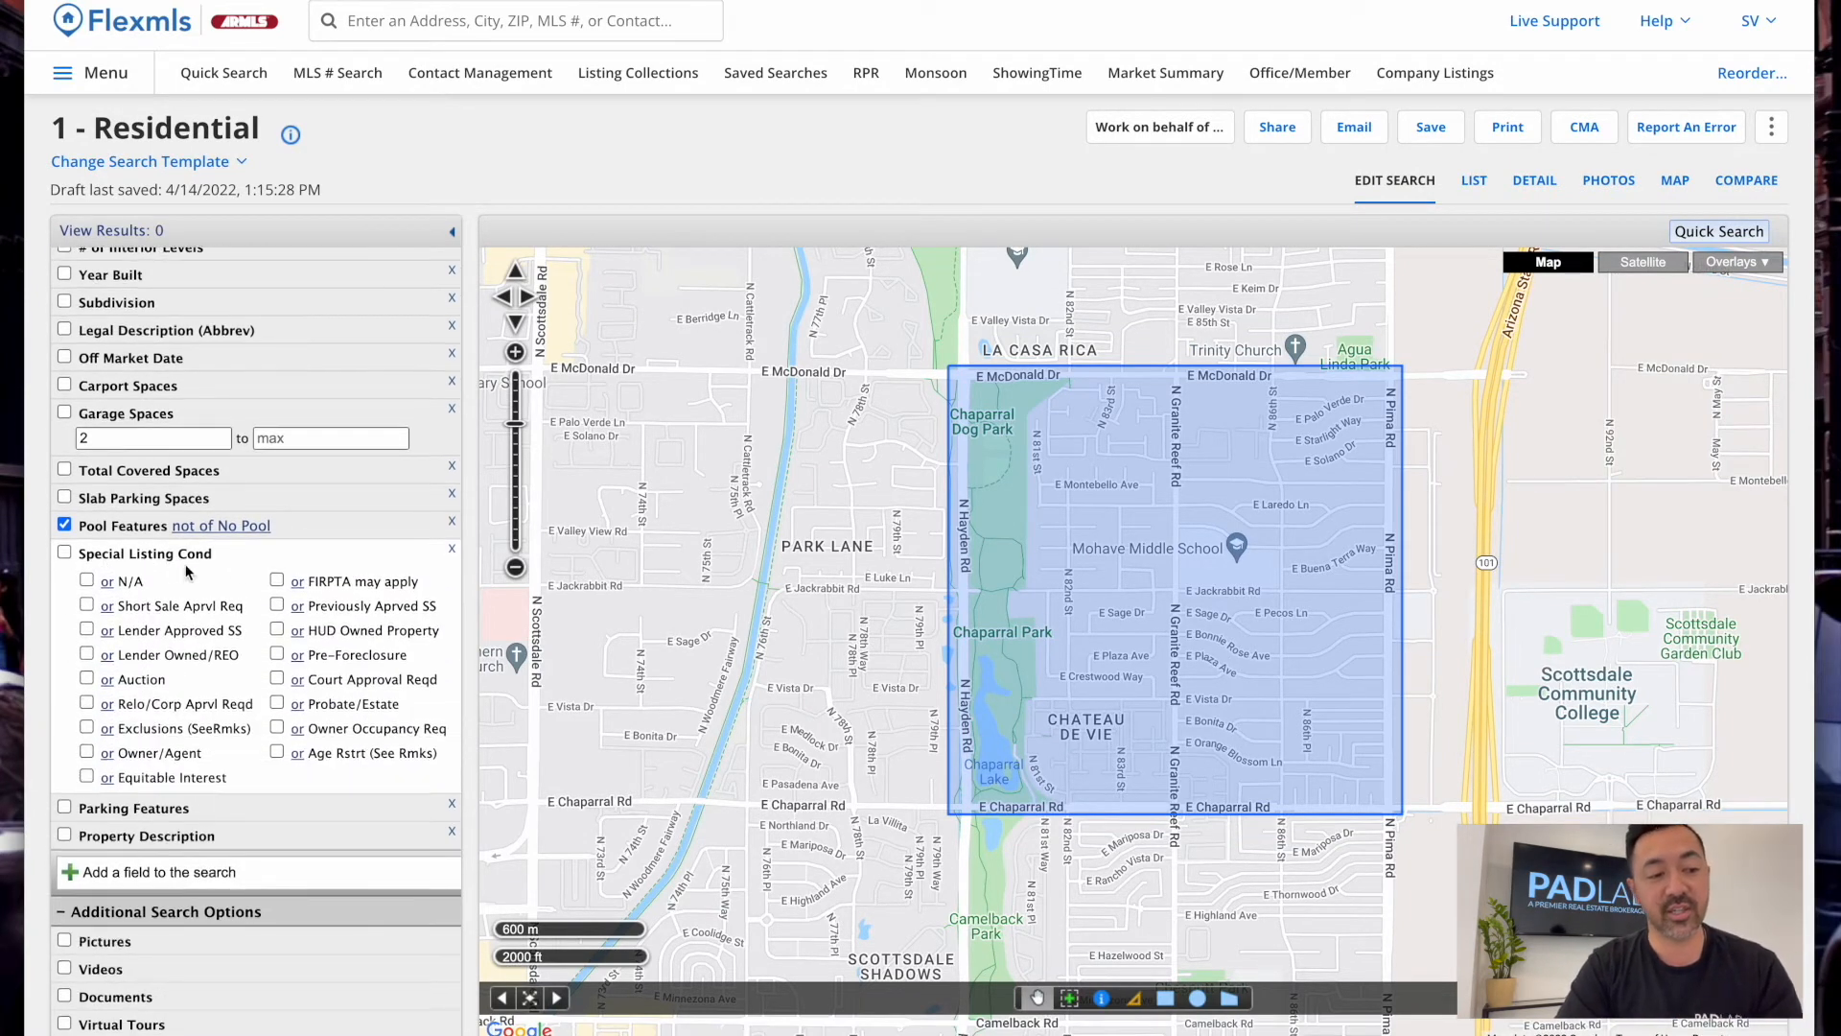
Exclude Age Rstrt (See Rmks) and Owner Occupancy Req listings, then open the Add A Field list
{"action": "left_click", "coordinate": [298, 754]}
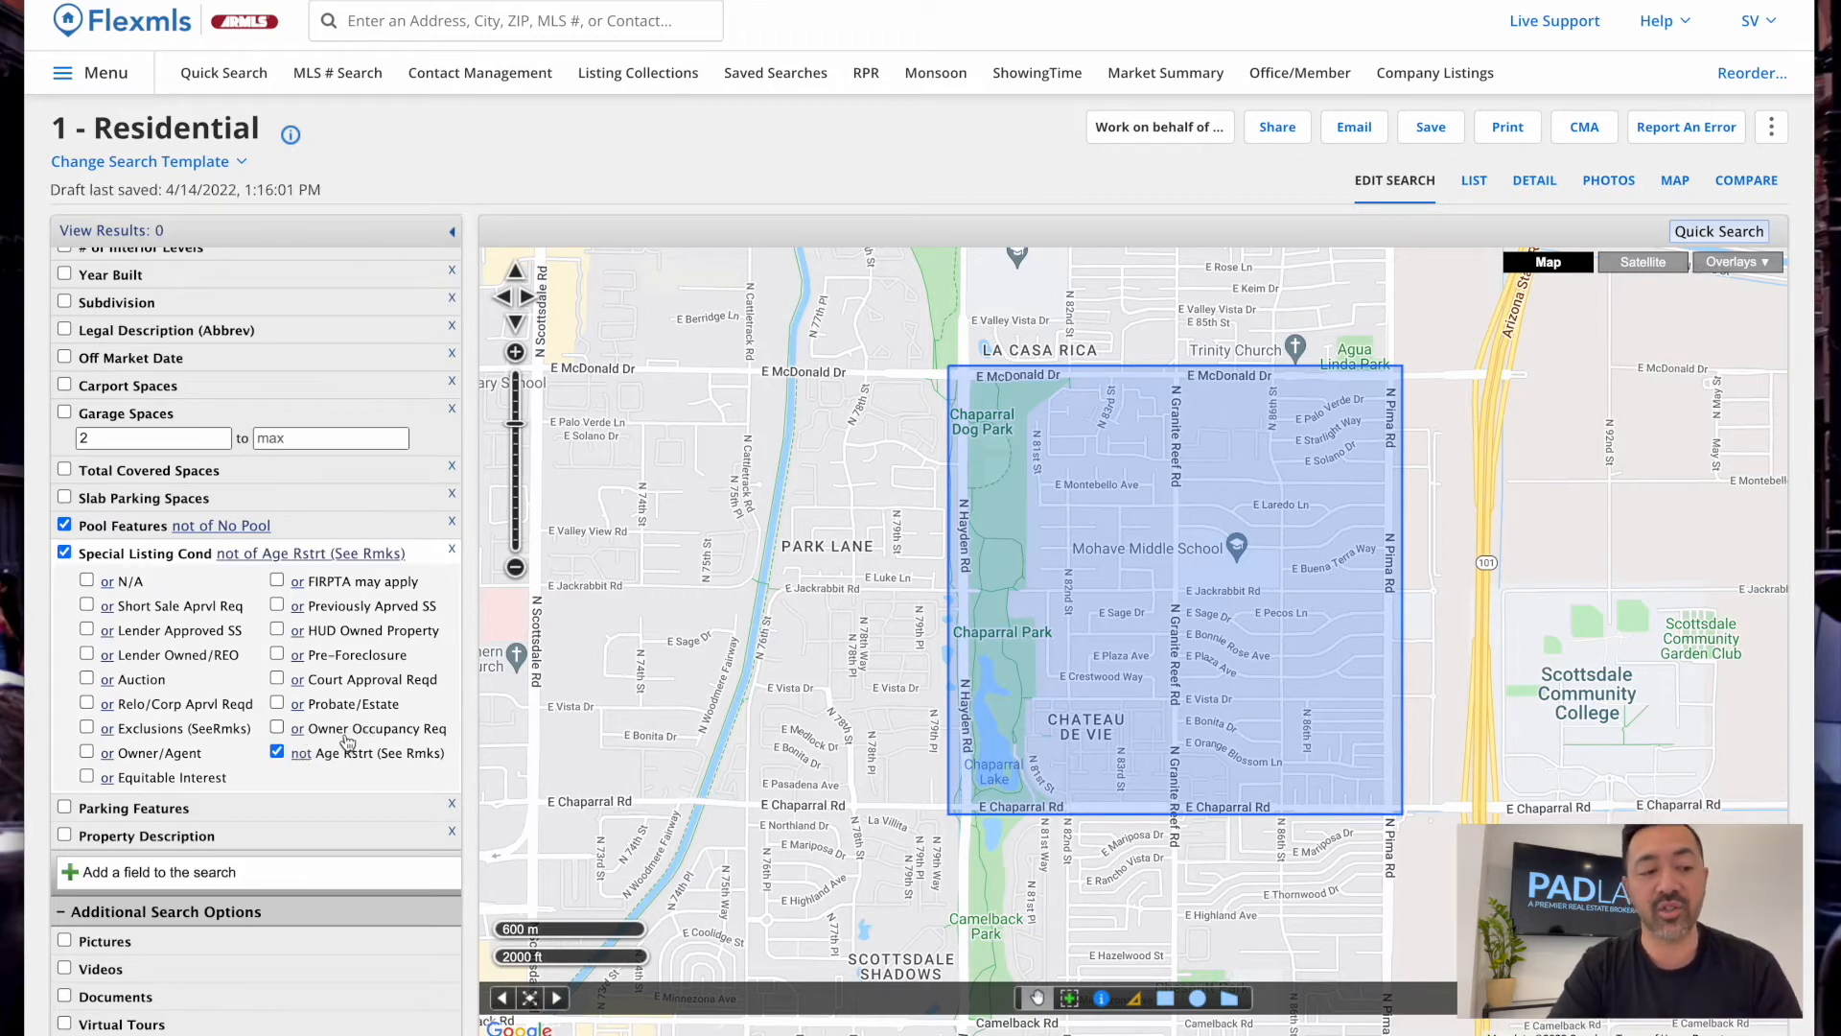
{"action": "left_click", "coordinate": [297, 728]}
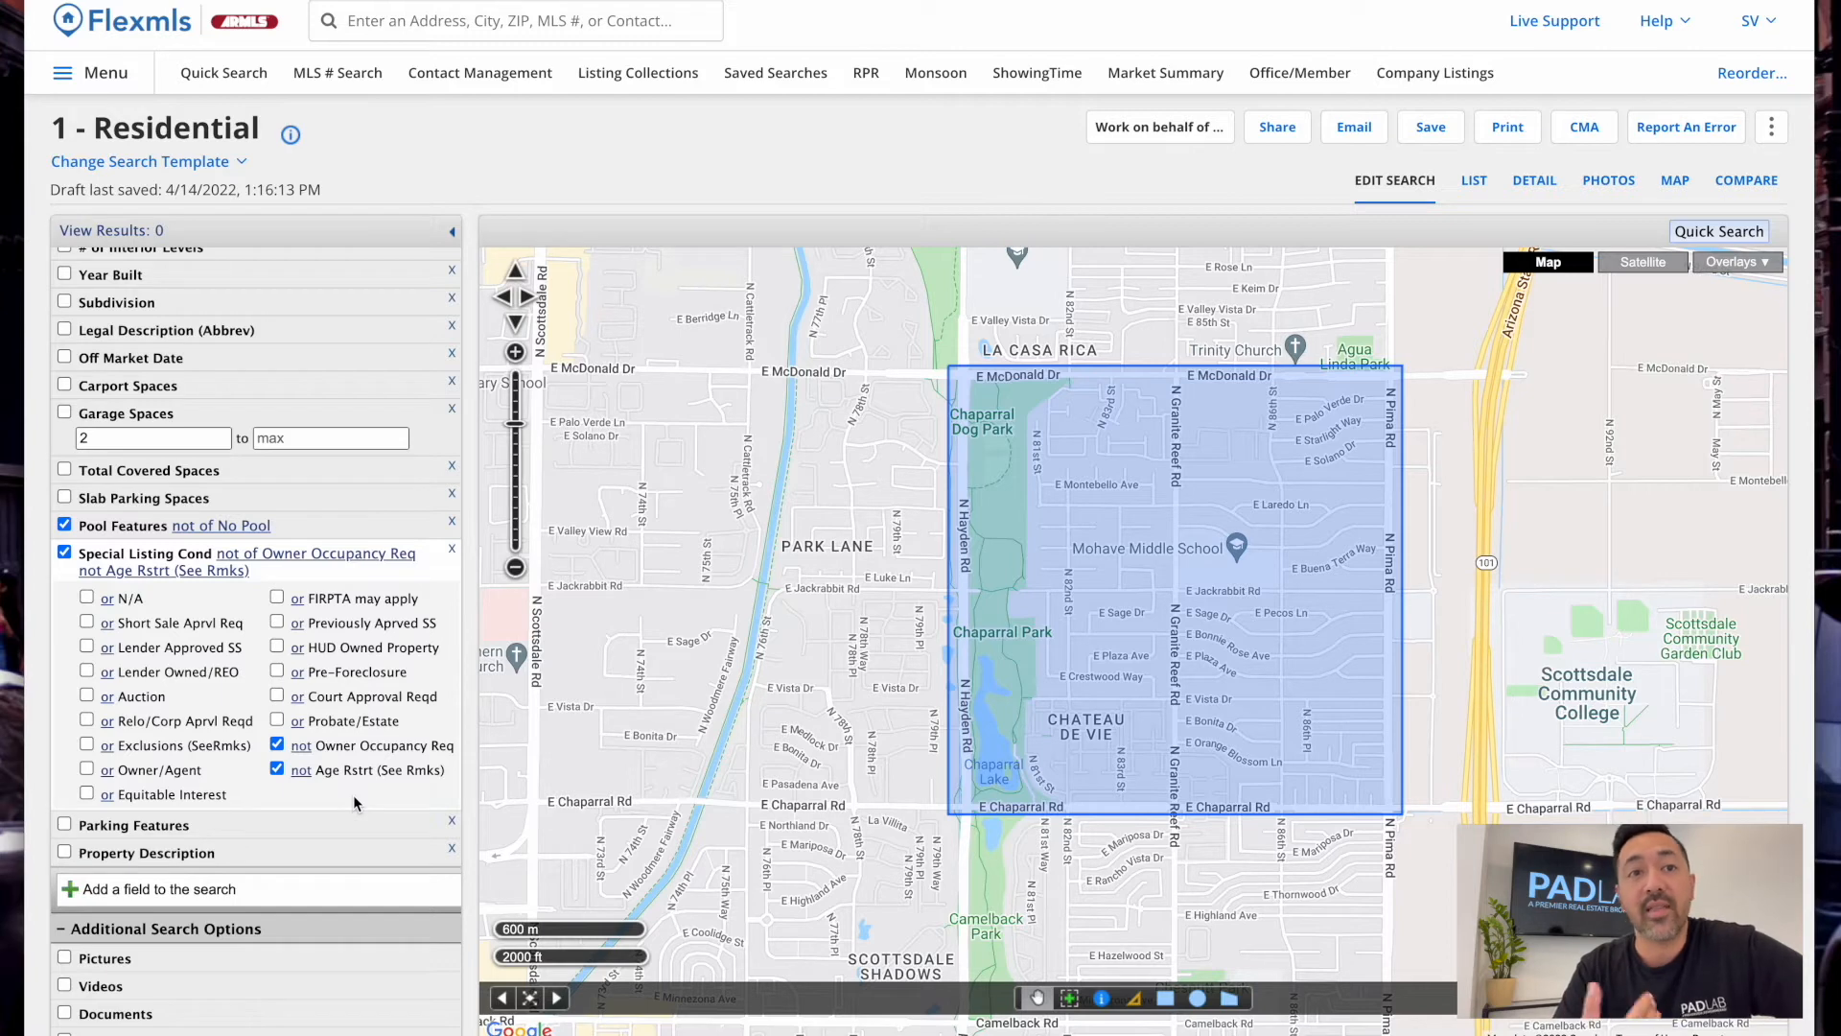
{"action": "left_click", "coordinate": [127, 556]}
{"action": "left_click", "coordinate": [194, 795]}
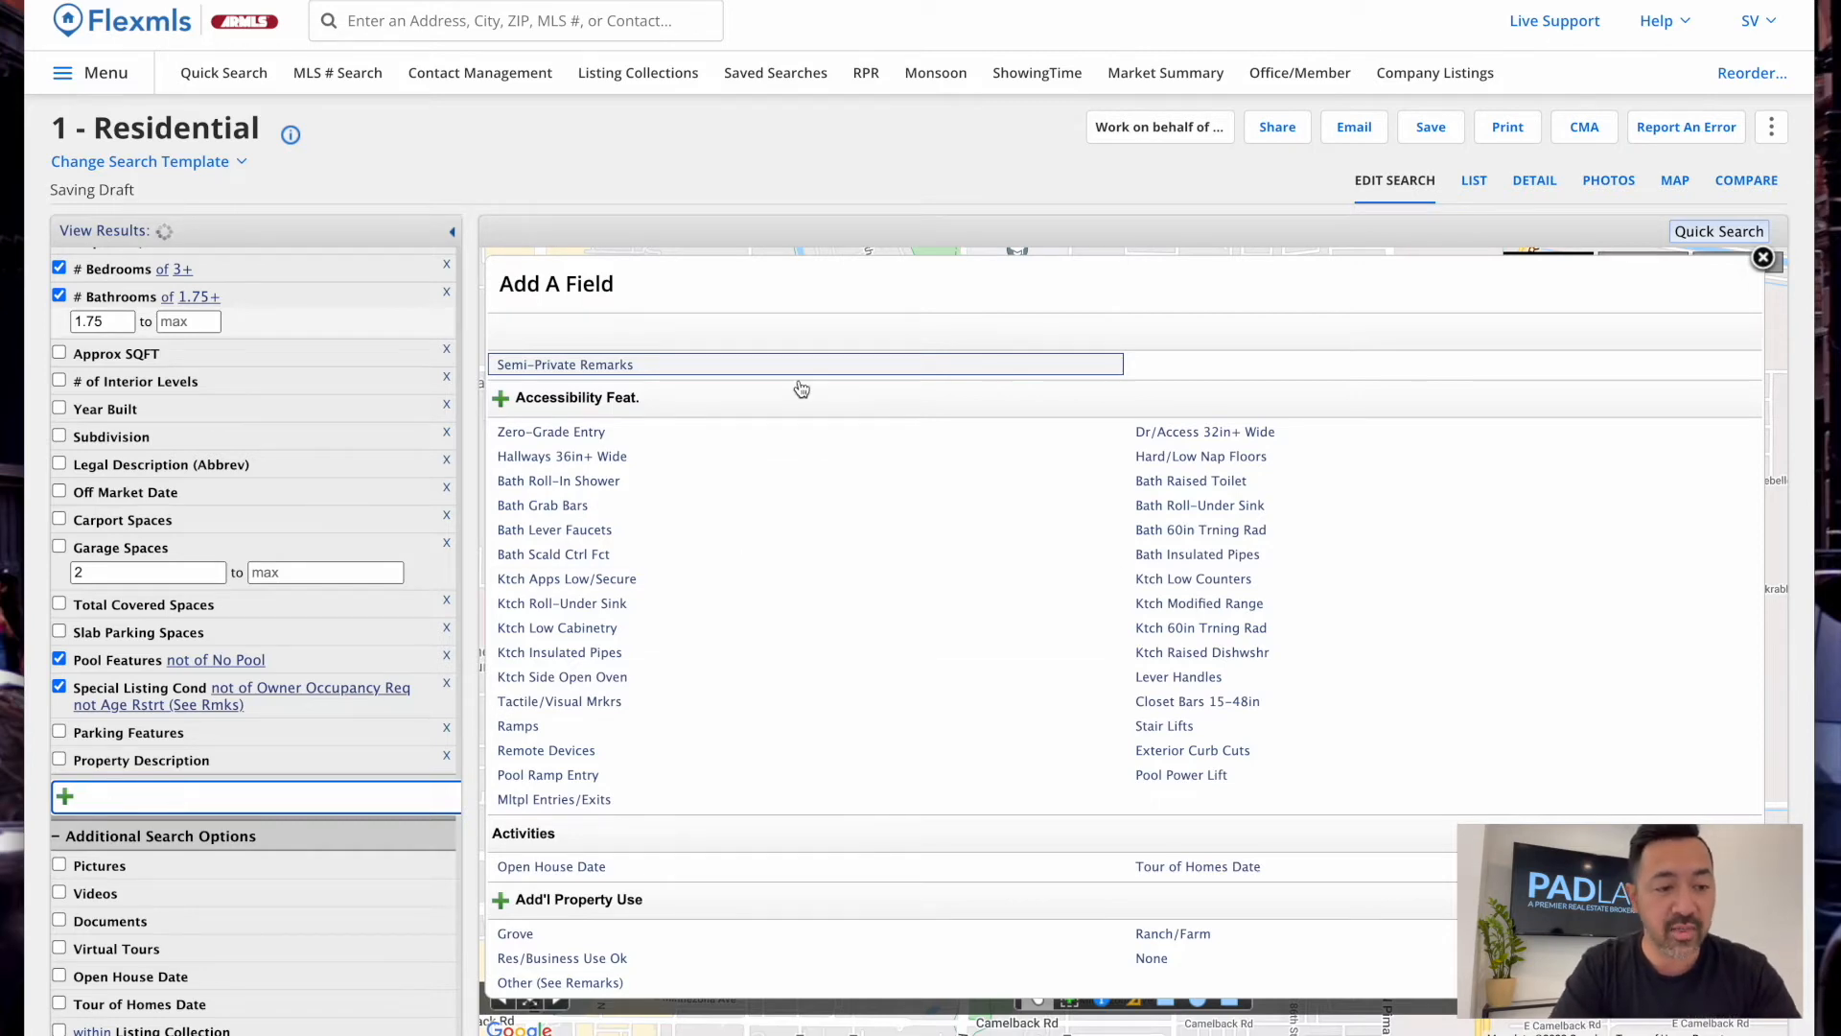
Browse the Add A Field list, then filter it with 'lease' to show the Land Lease fields
{"action": "scroll", "coordinate": [839, 658], "scroll_direction": "down", "scroll_amount": 6}
{"action": "scroll", "coordinate": [839, 658], "scroll_direction": "down", "scroll_amount": 15}
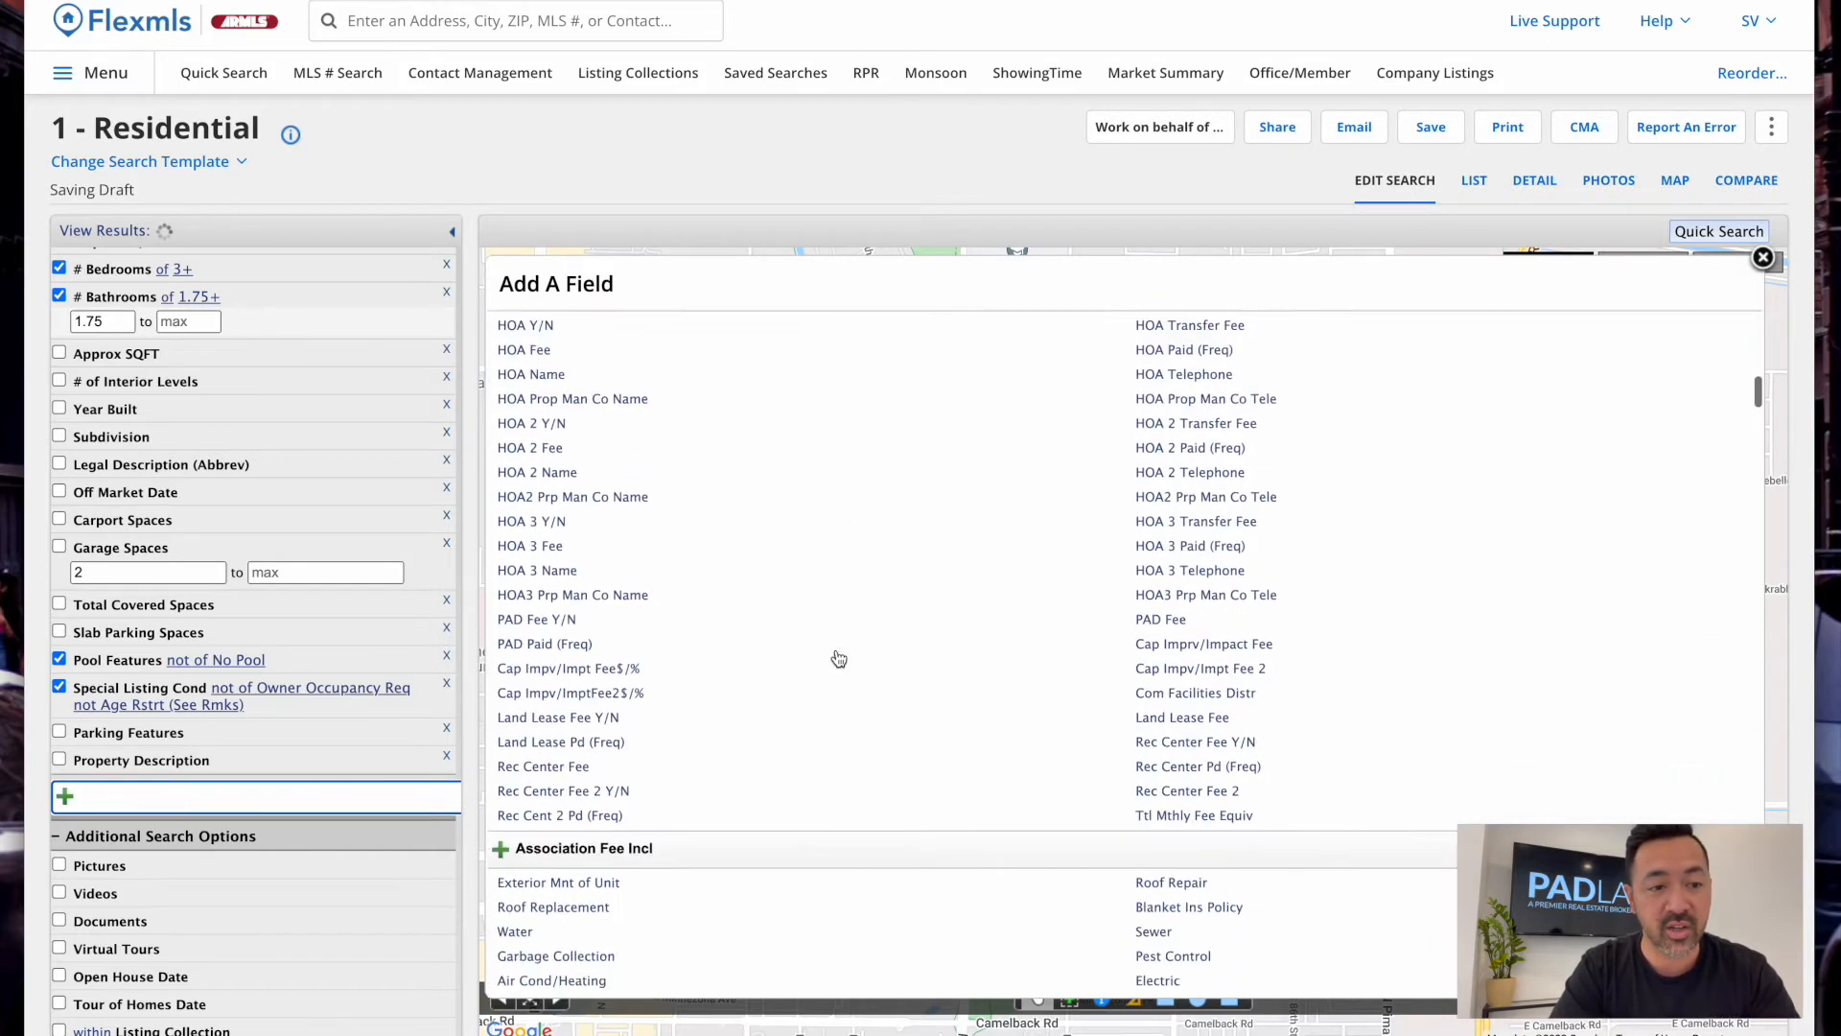
{"action": "scroll", "coordinate": [839, 658], "scroll_direction": "down", "scroll_amount": 20}
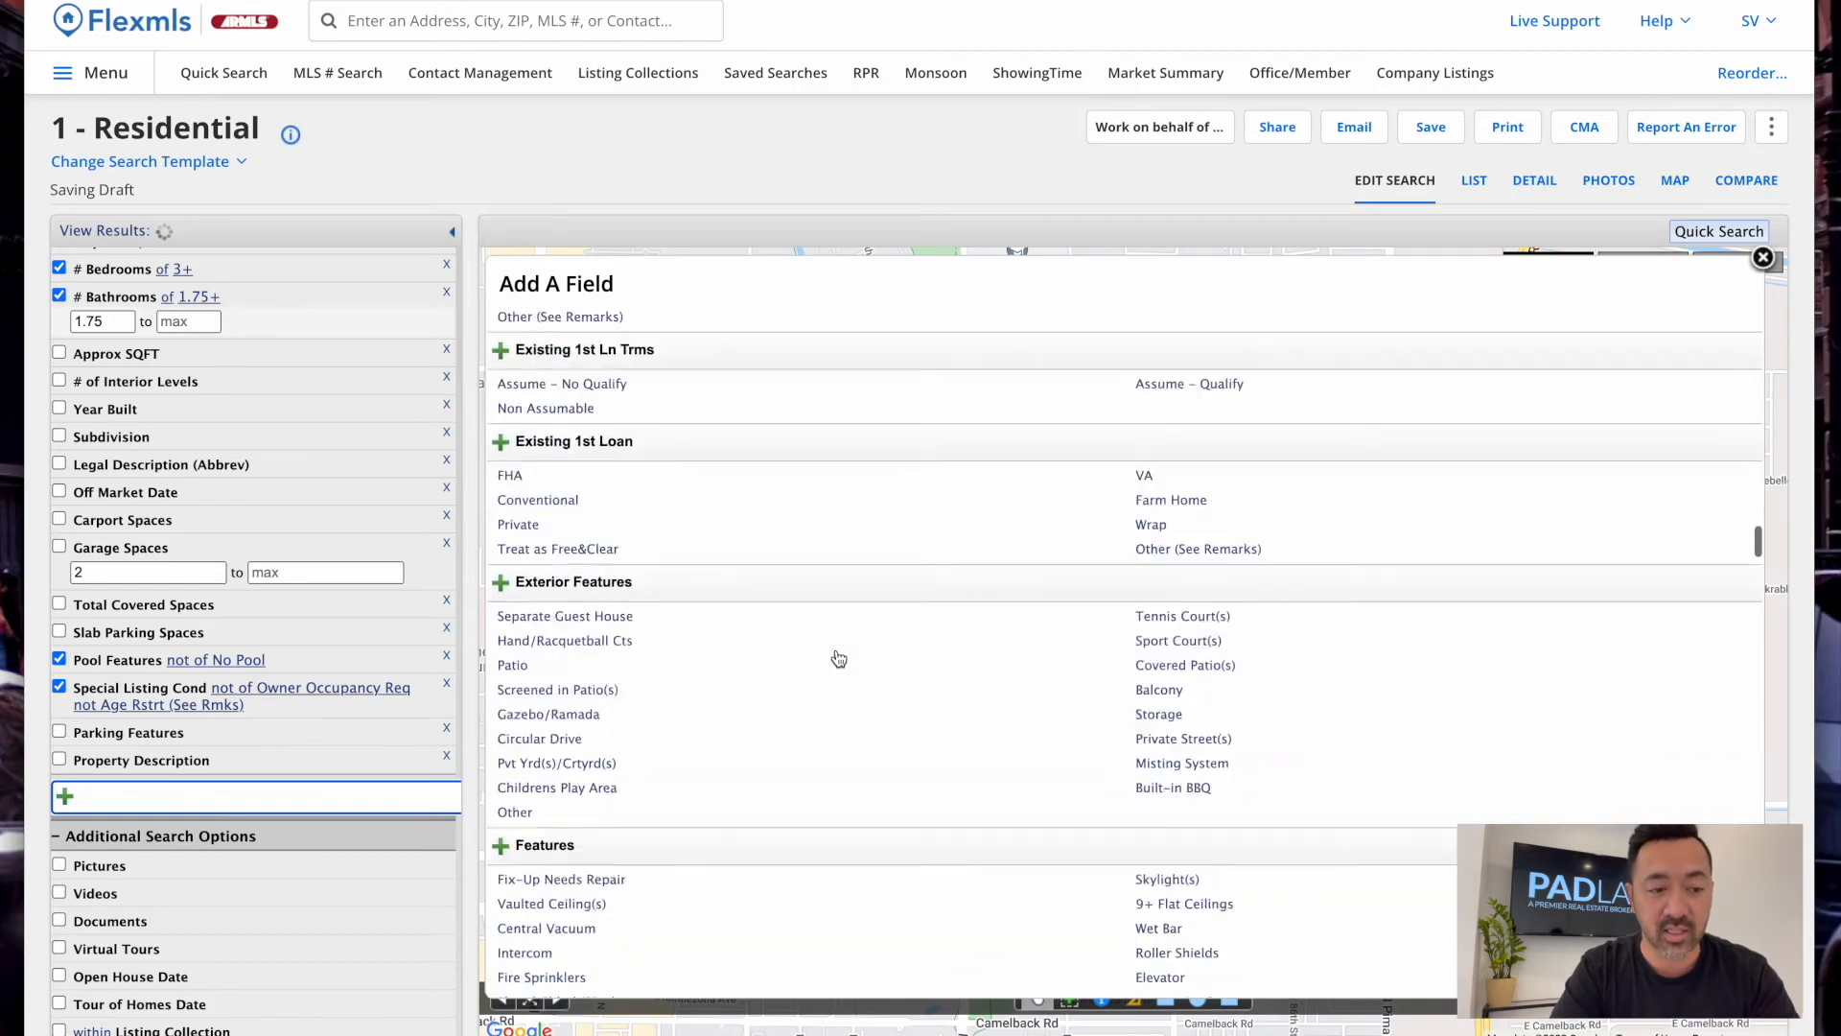
{"action": "scroll", "coordinate": [839, 658], "scroll_direction": "down", "scroll_amount": 20}
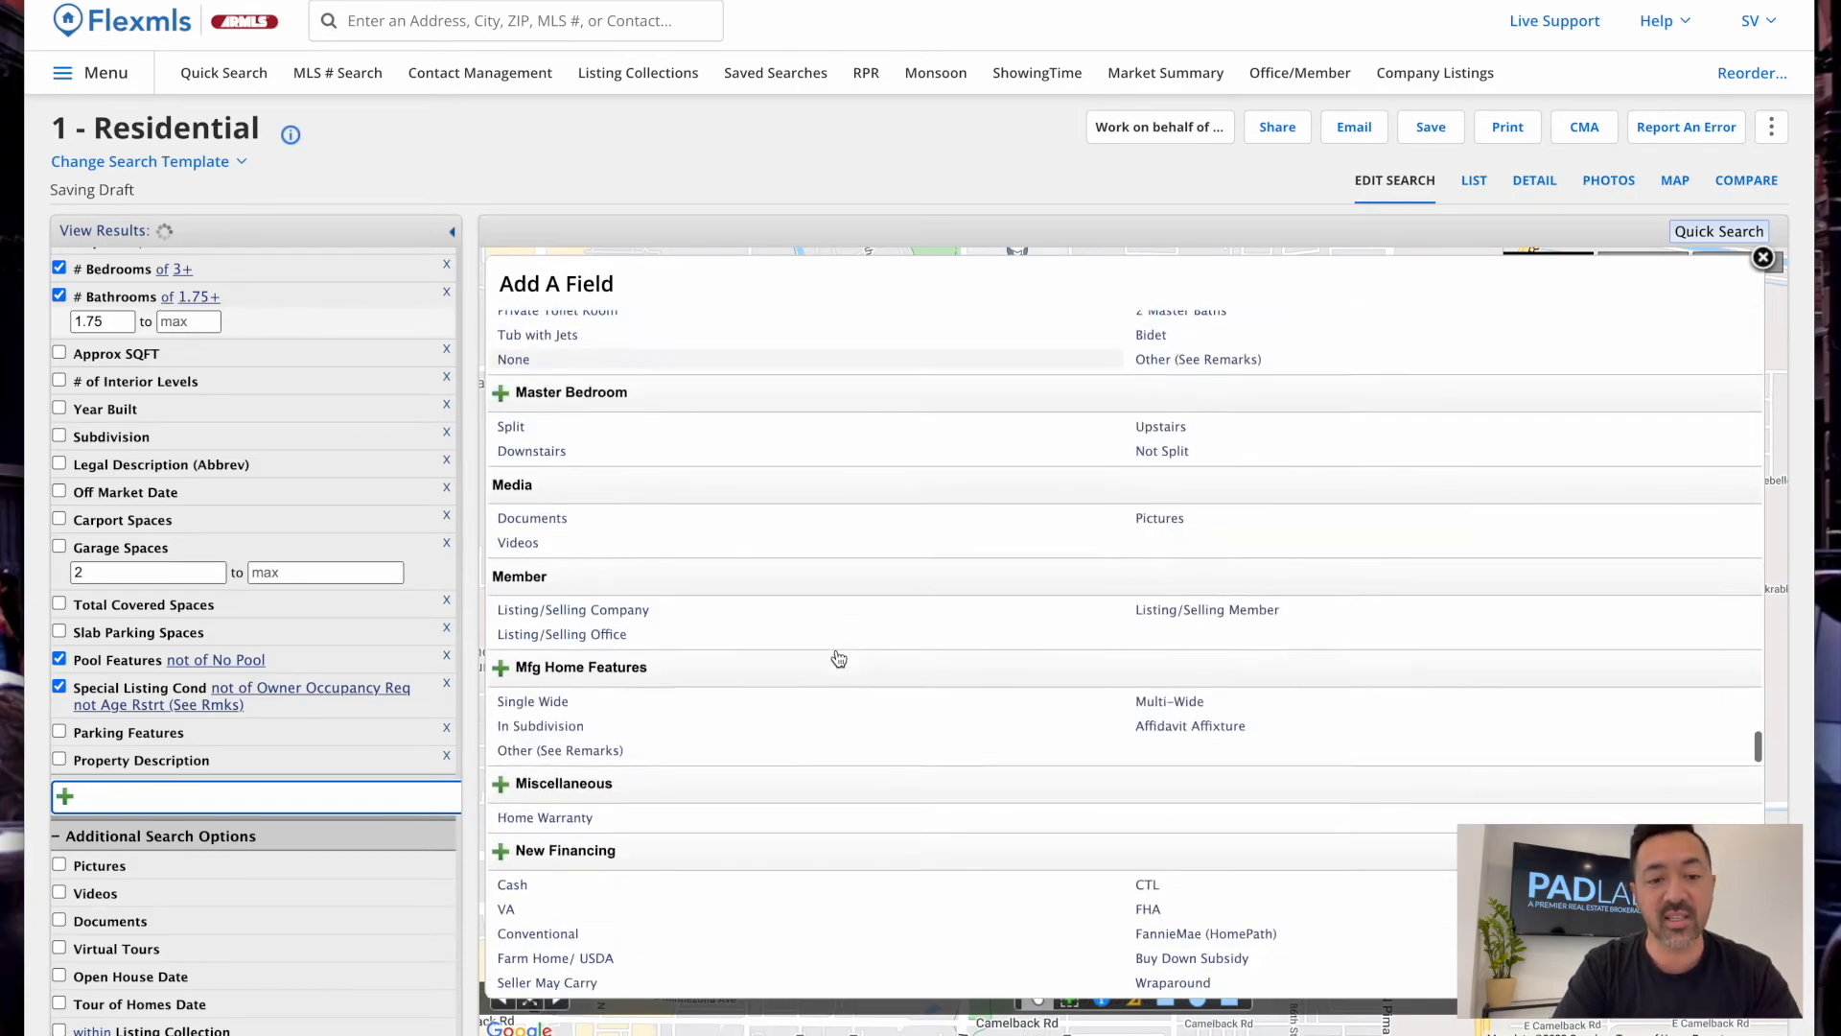
{"action": "scroll", "coordinate": [839, 657], "scroll_direction": "down", "scroll_amount": 5}
{"action": "scroll", "coordinate": [839, 658], "scroll_direction": "up", "scroll_amount": 20}
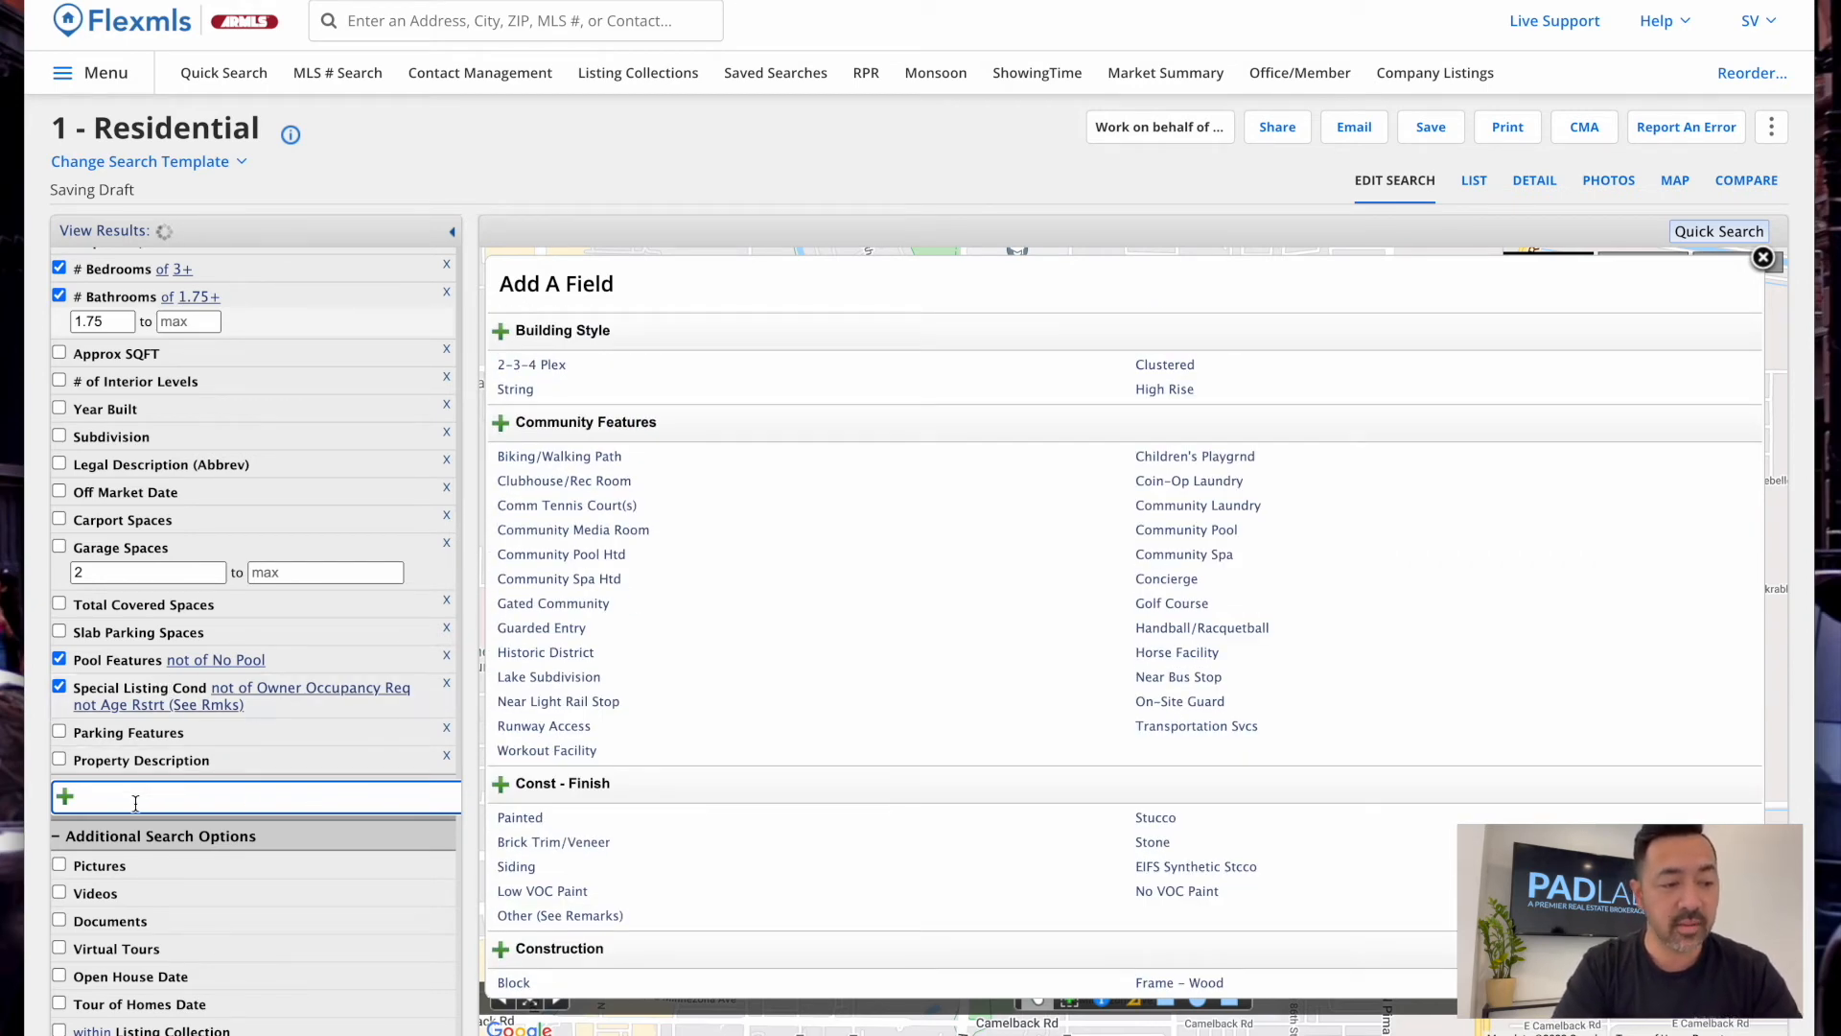
{"action": "type", "text": "le"}
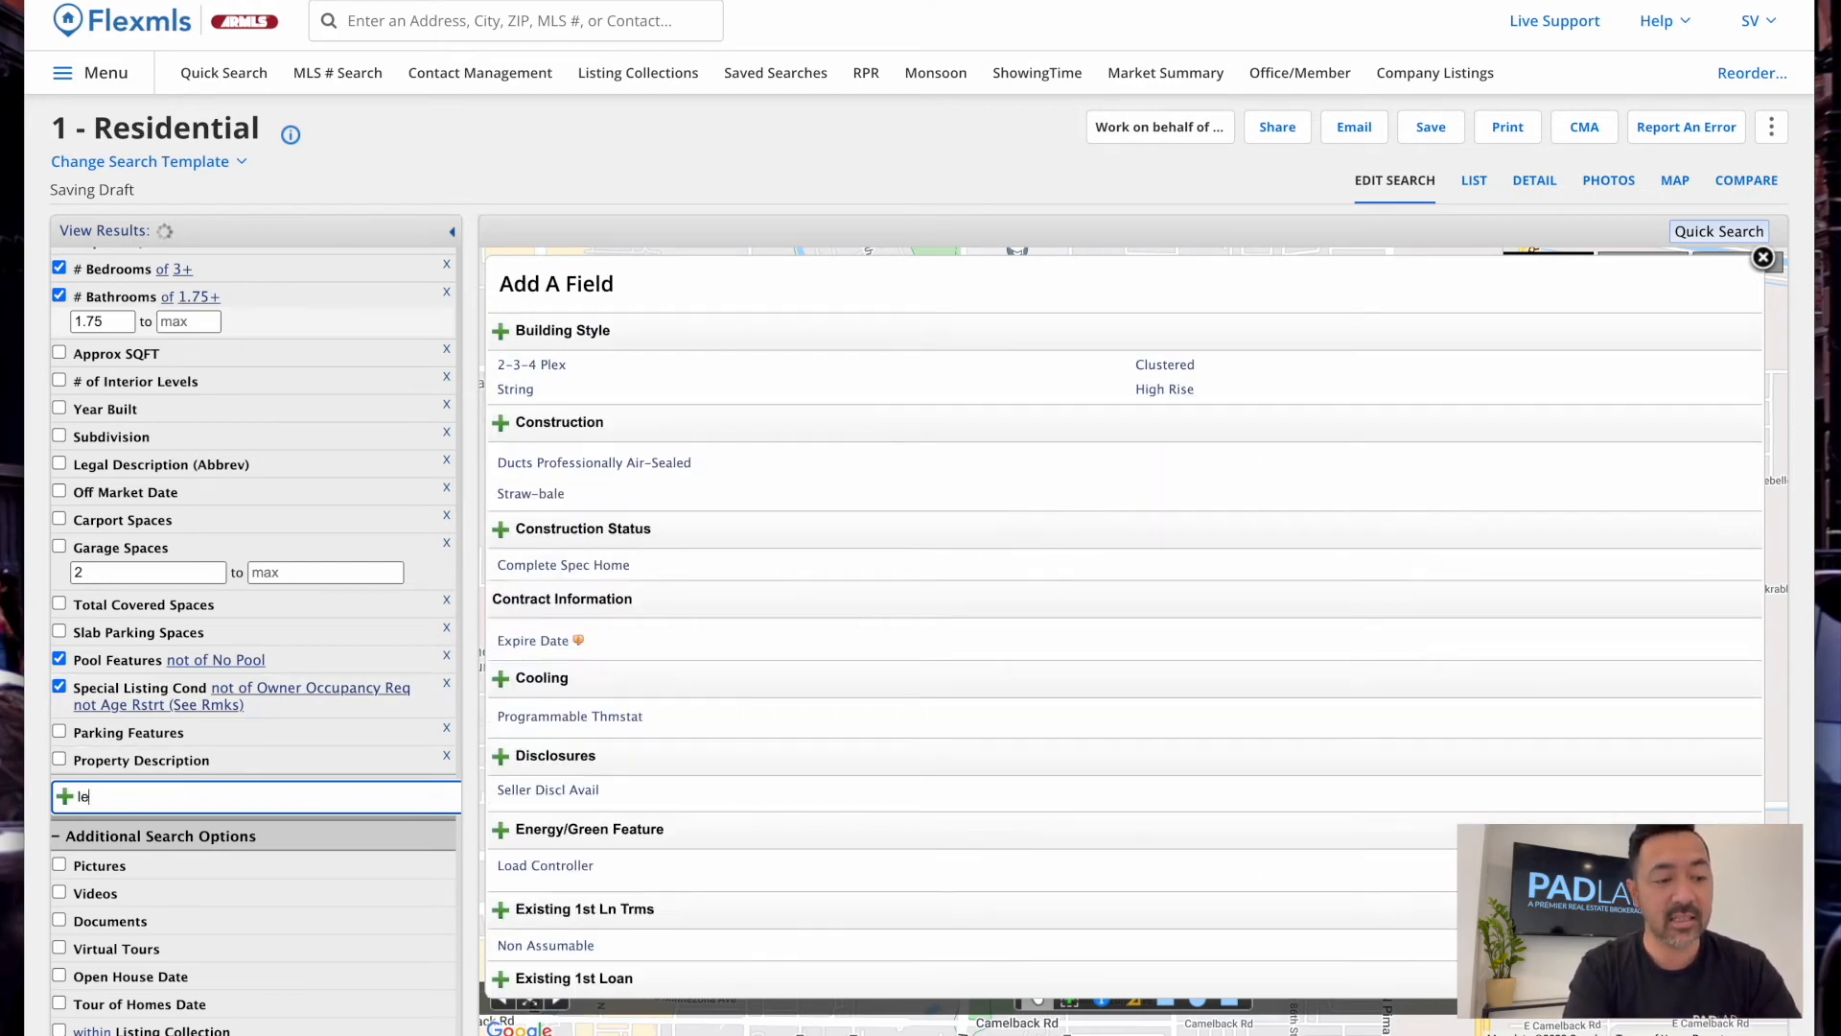
{"action": "key", "text": "BackSpace"}
{"action": "type", "text": "and le"}
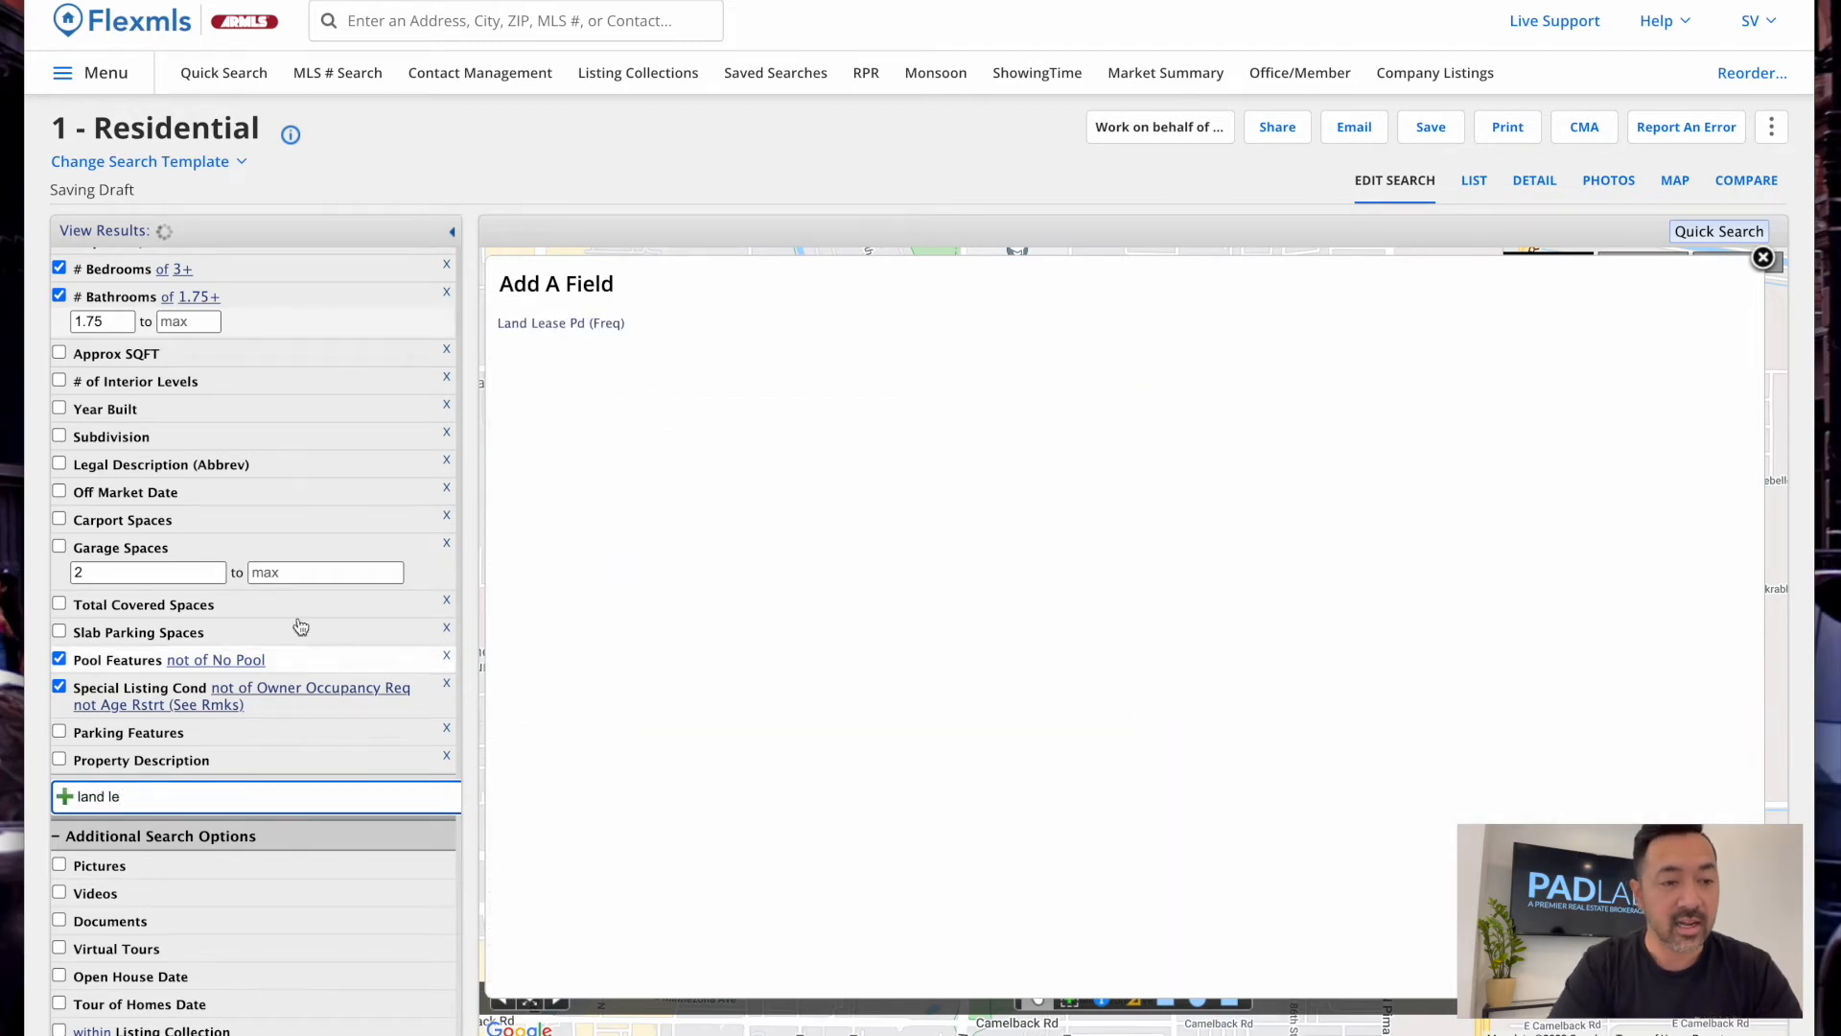
{"action": "key", "text": "BackSpace"}
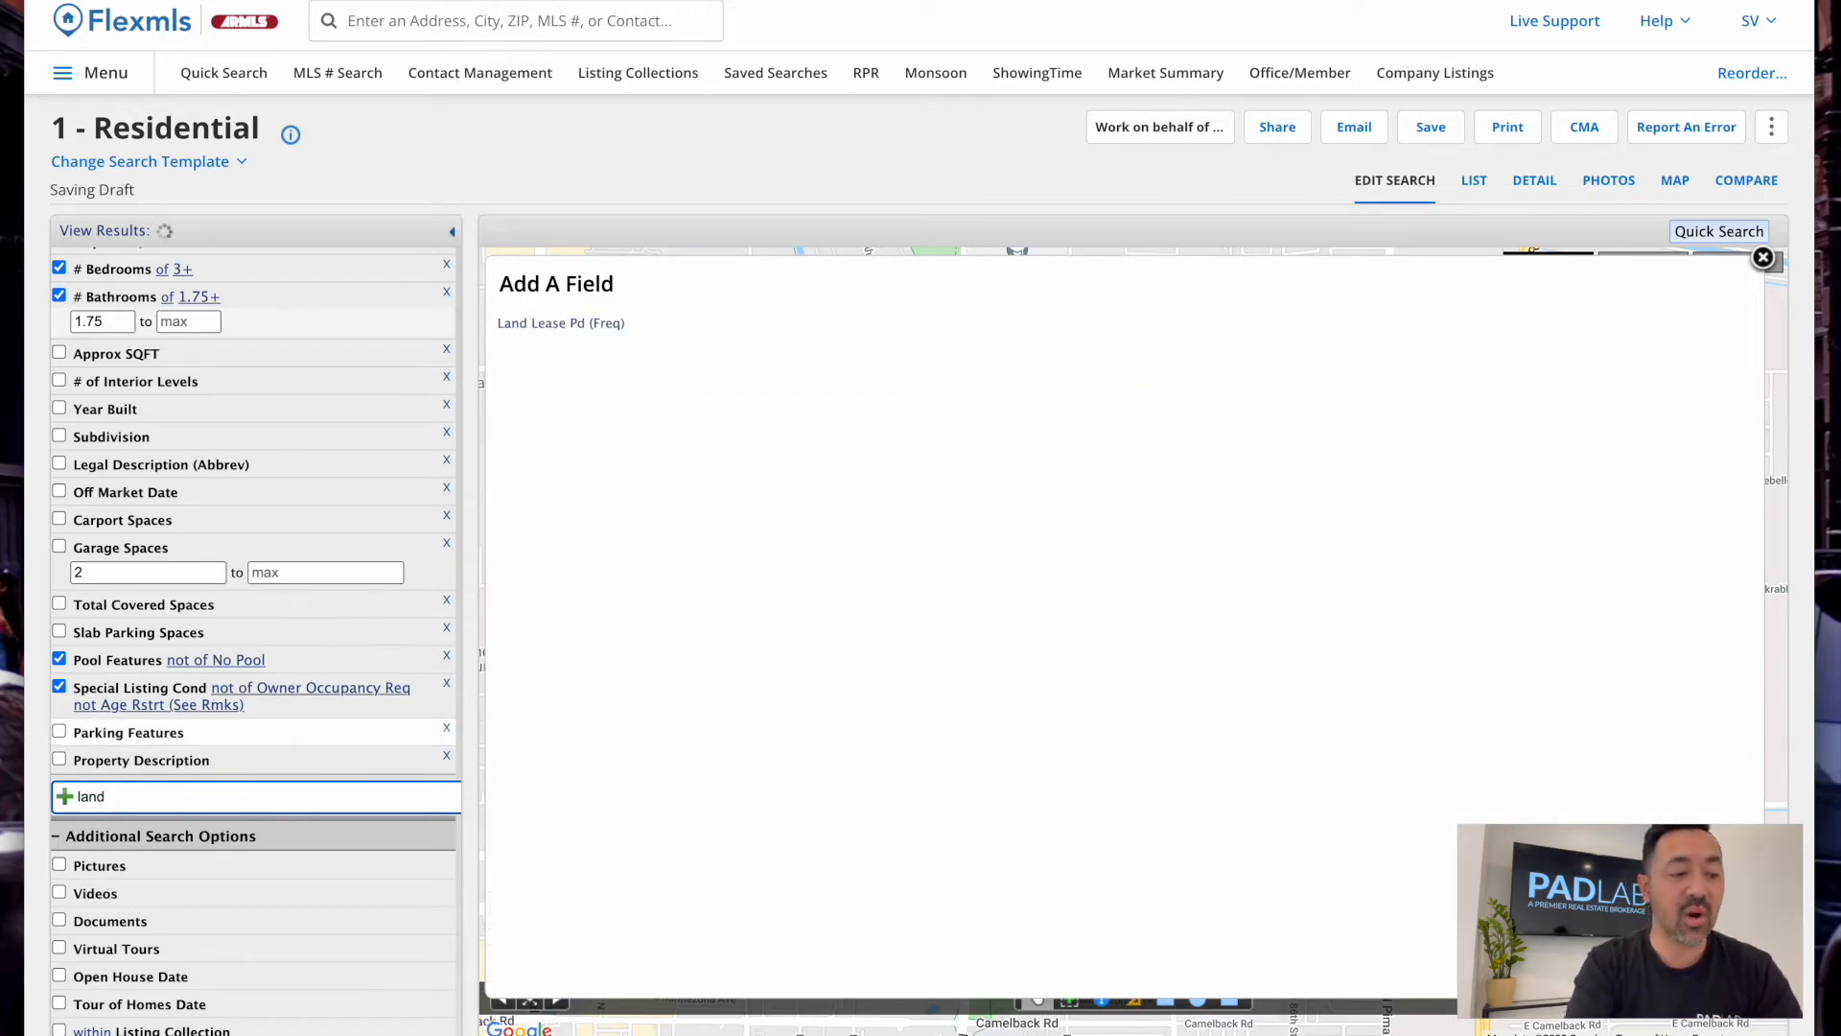
{"action": "key", "text": "BackSpace"}
{"action": "key", "text": "BackSpace"}
{"action": "key", "text": "BackSpace"}
{"action": "key", "text": "BackSpace"}
{"action": "type", "text": "ease"}
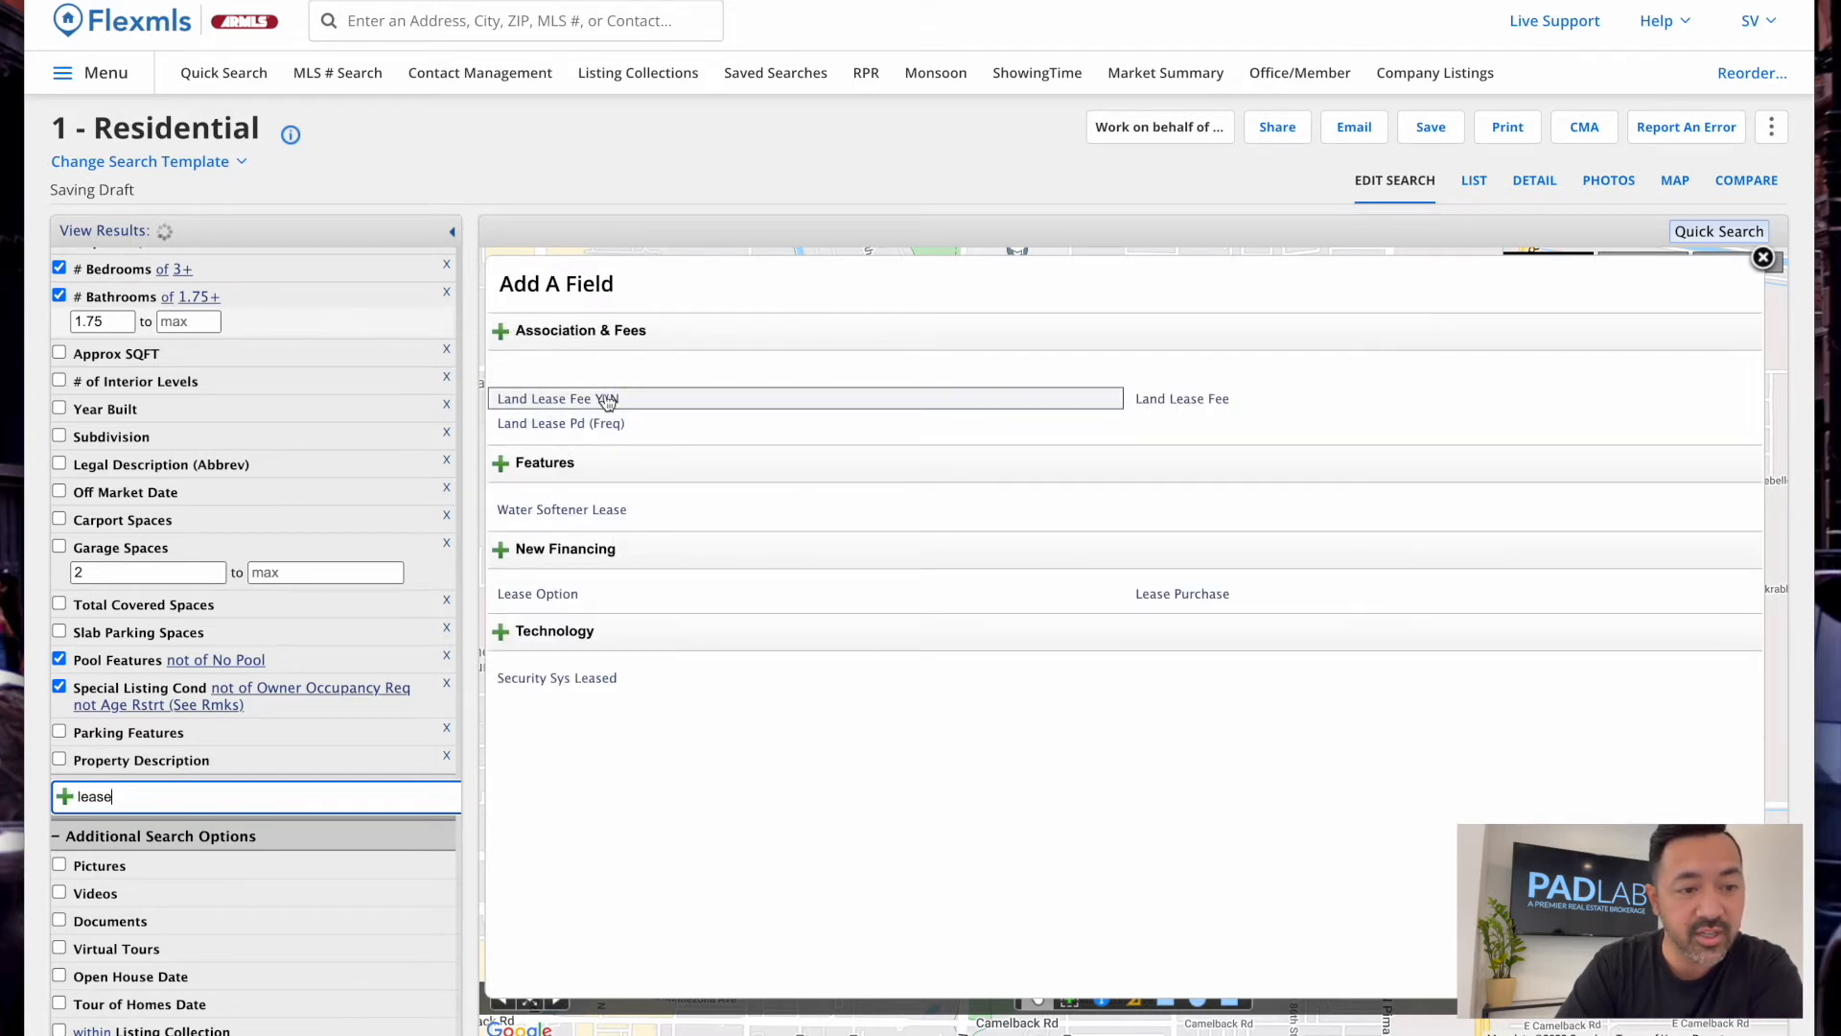
Add a Land Lease Fee Y/N criterion limited to N
{"action": "left_click", "coordinate": [580, 408]}
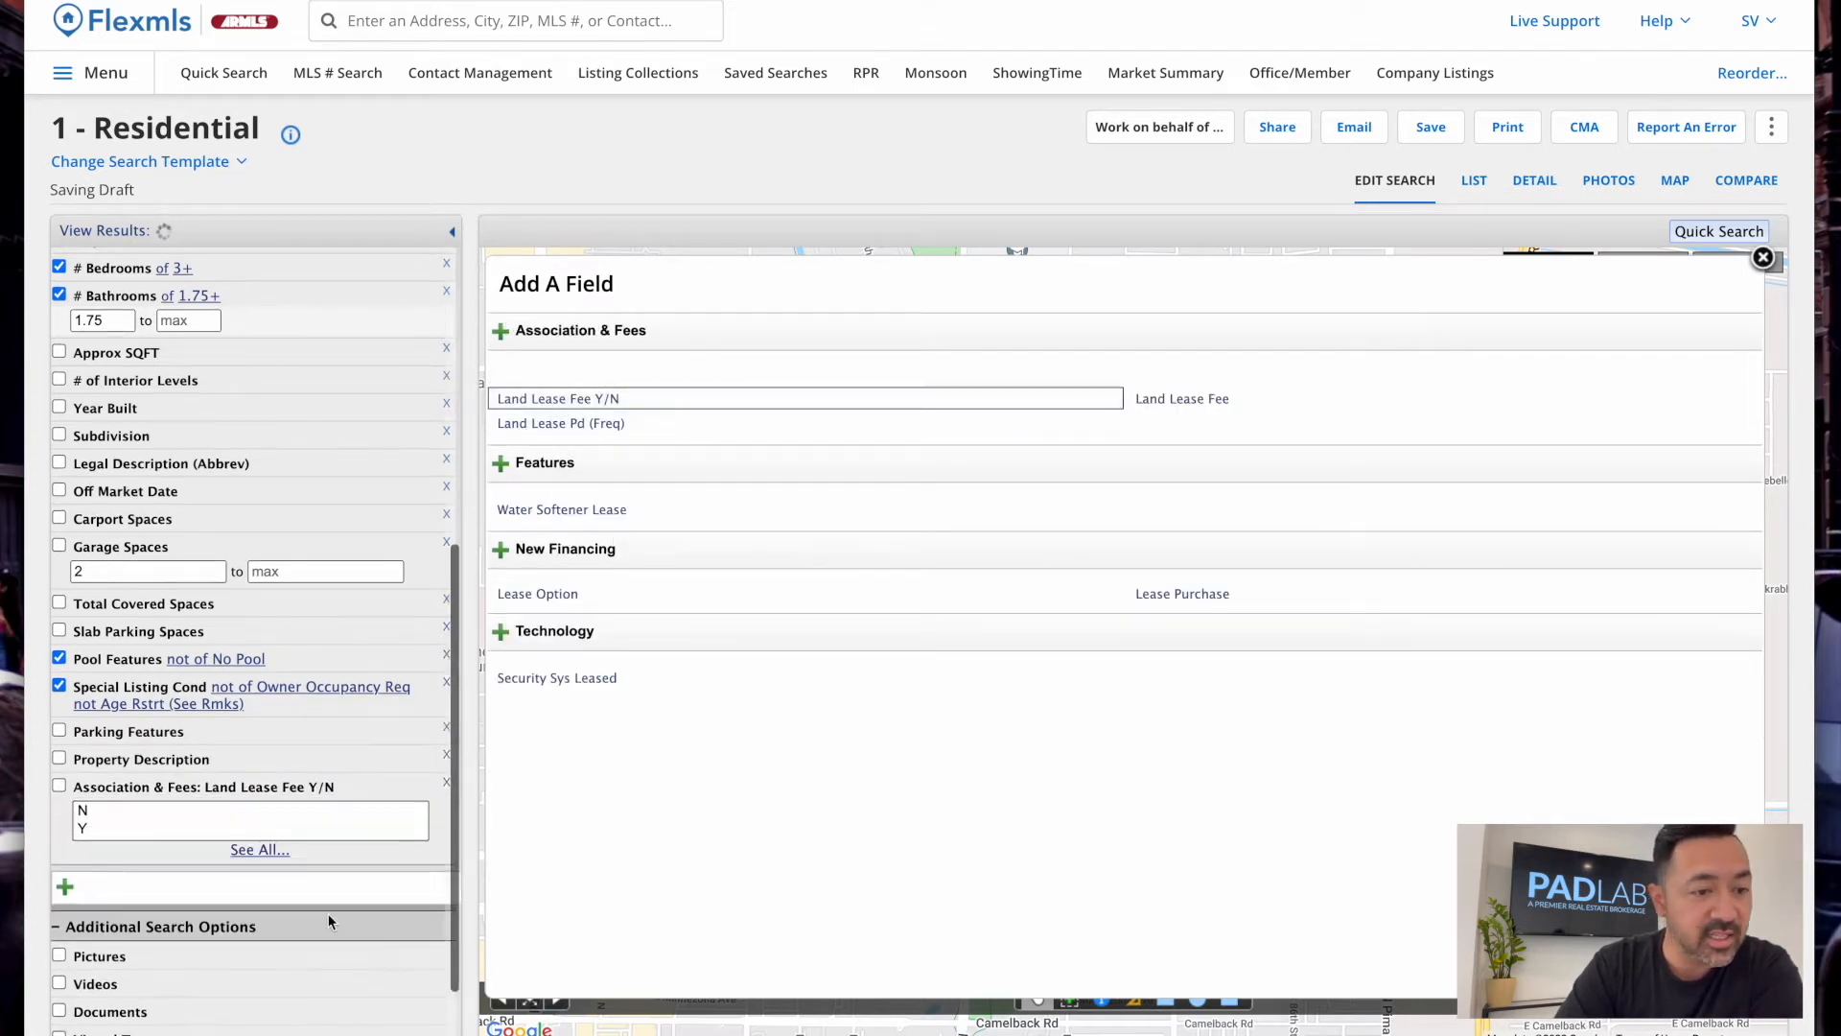
{"action": "left_click", "coordinate": [119, 810]}
{"action": "left_click", "coordinate": [179, 793]}
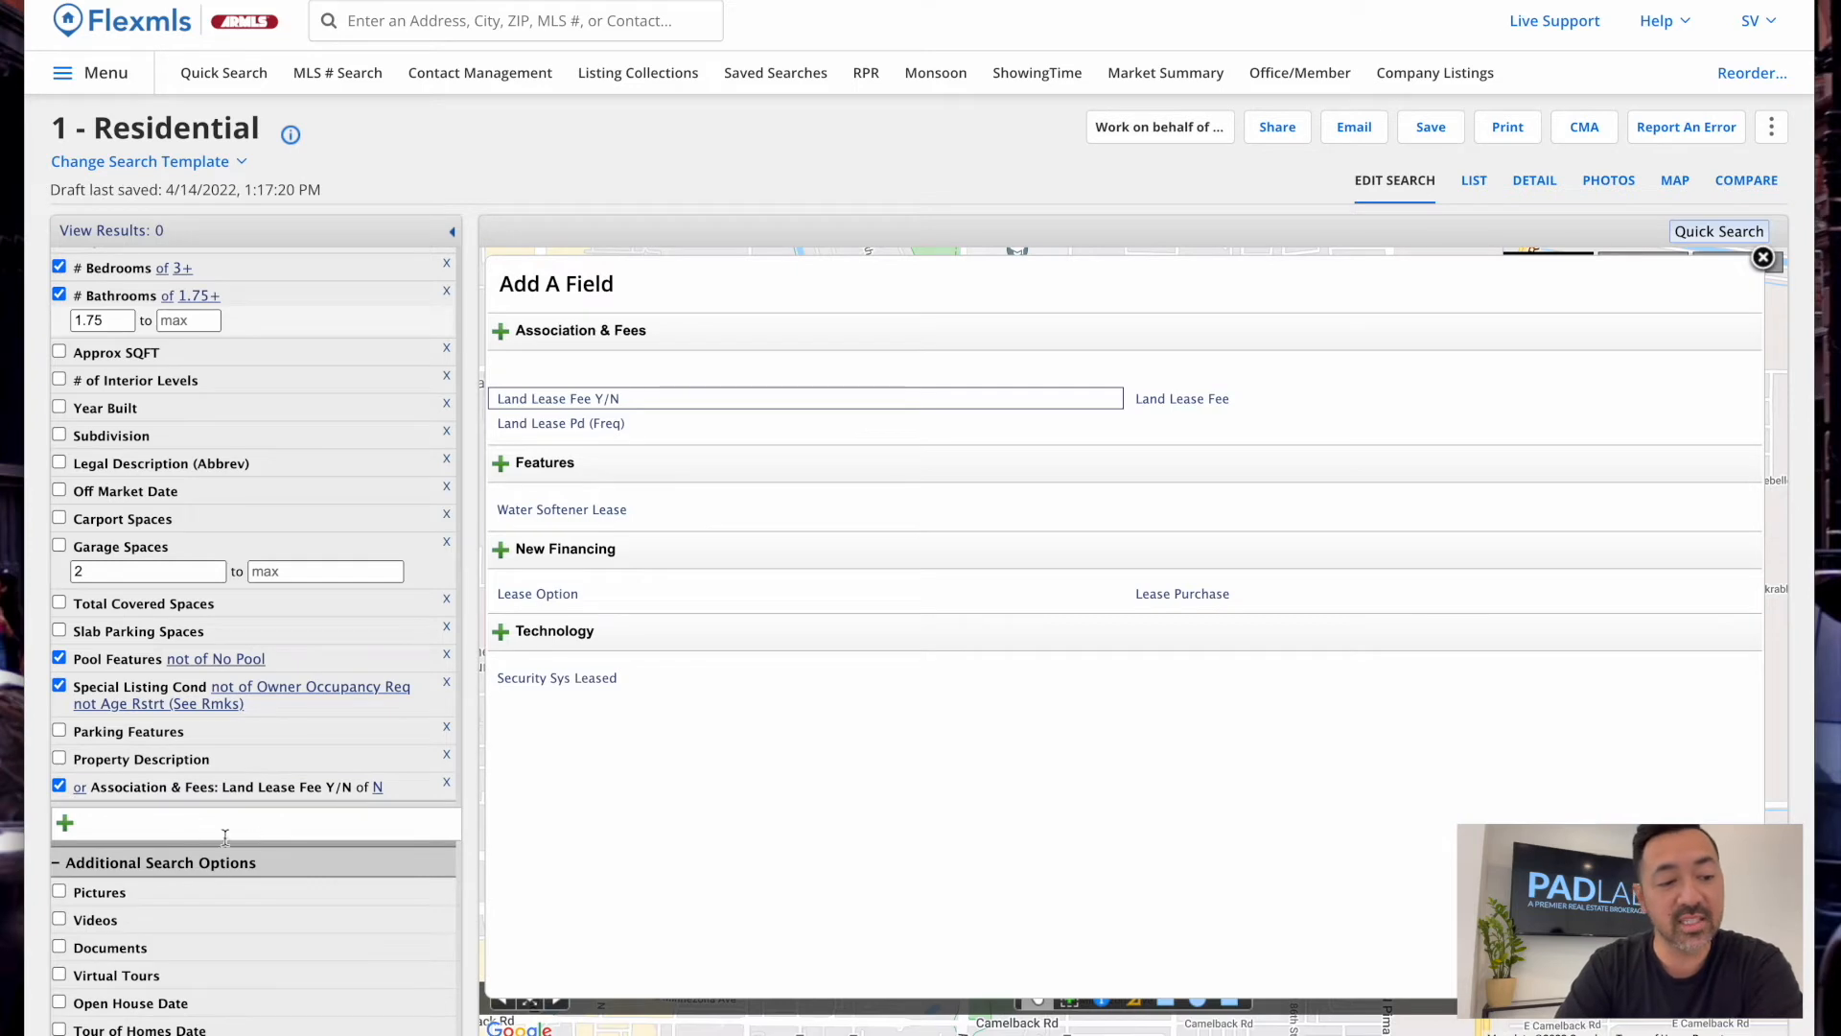
Search the field list for 'bedrooms' and add Bedrooms Plus as a criterion
{"action": "scroll", "coordinate": [239, 844], "scroll_direction": "up", "scroll_amount": 2}
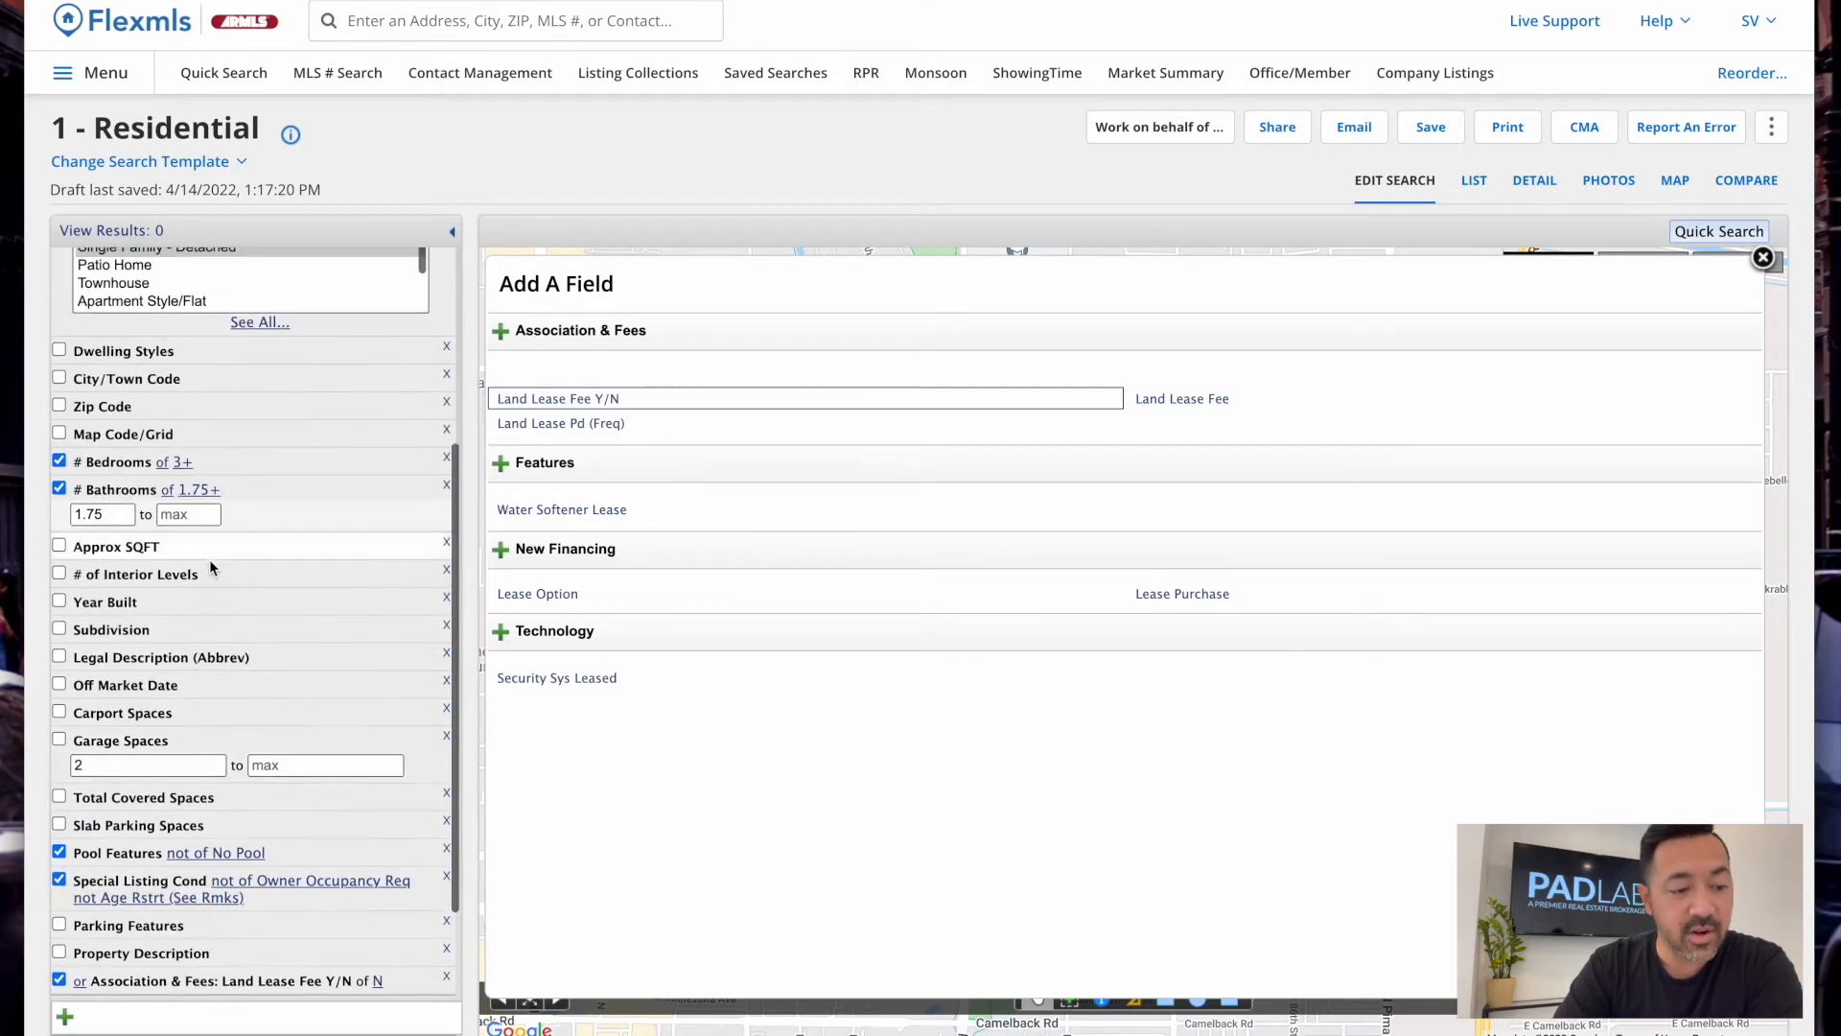
{"action": "scroll", "coordinate": [139, 907], "scroll_direction": "up", "scroll_amount": 3}
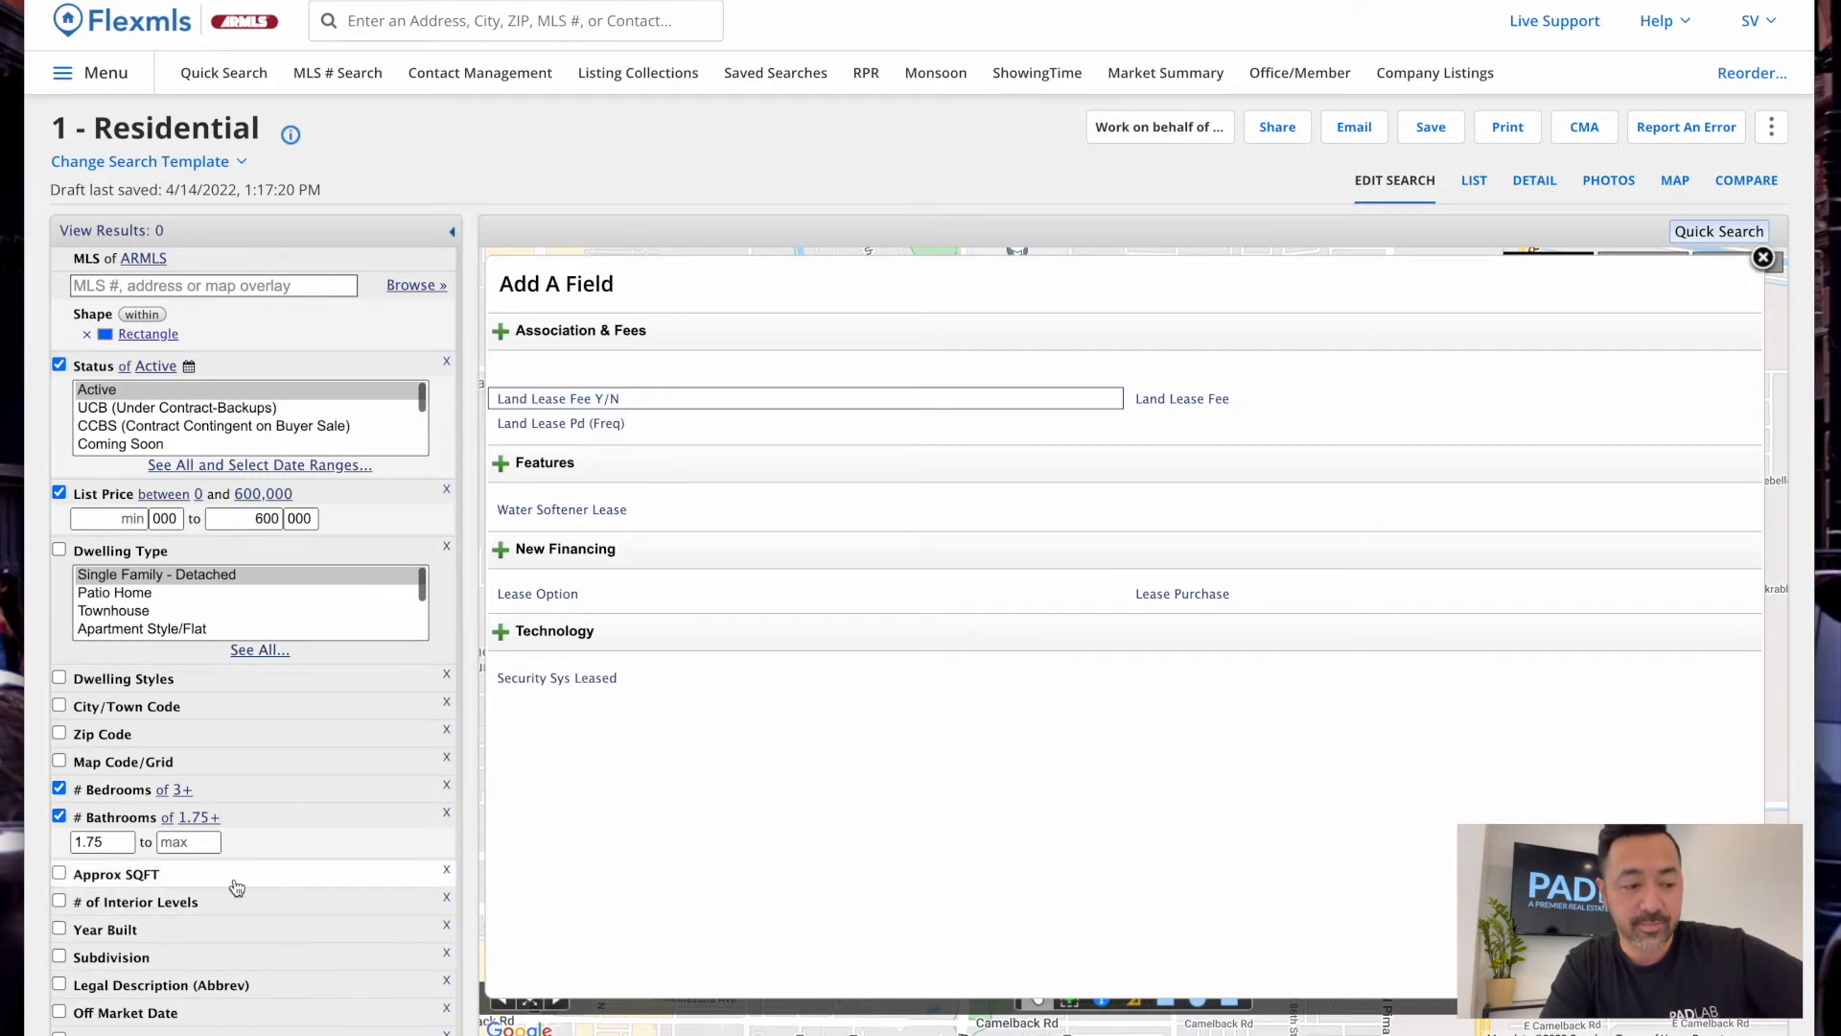
{"action": "scroll", "coordinate": [230, 887], "scroll_direction": "down", "scroll_amount": 4}
{"action": "left_click", "coordinate": [198, 963]}
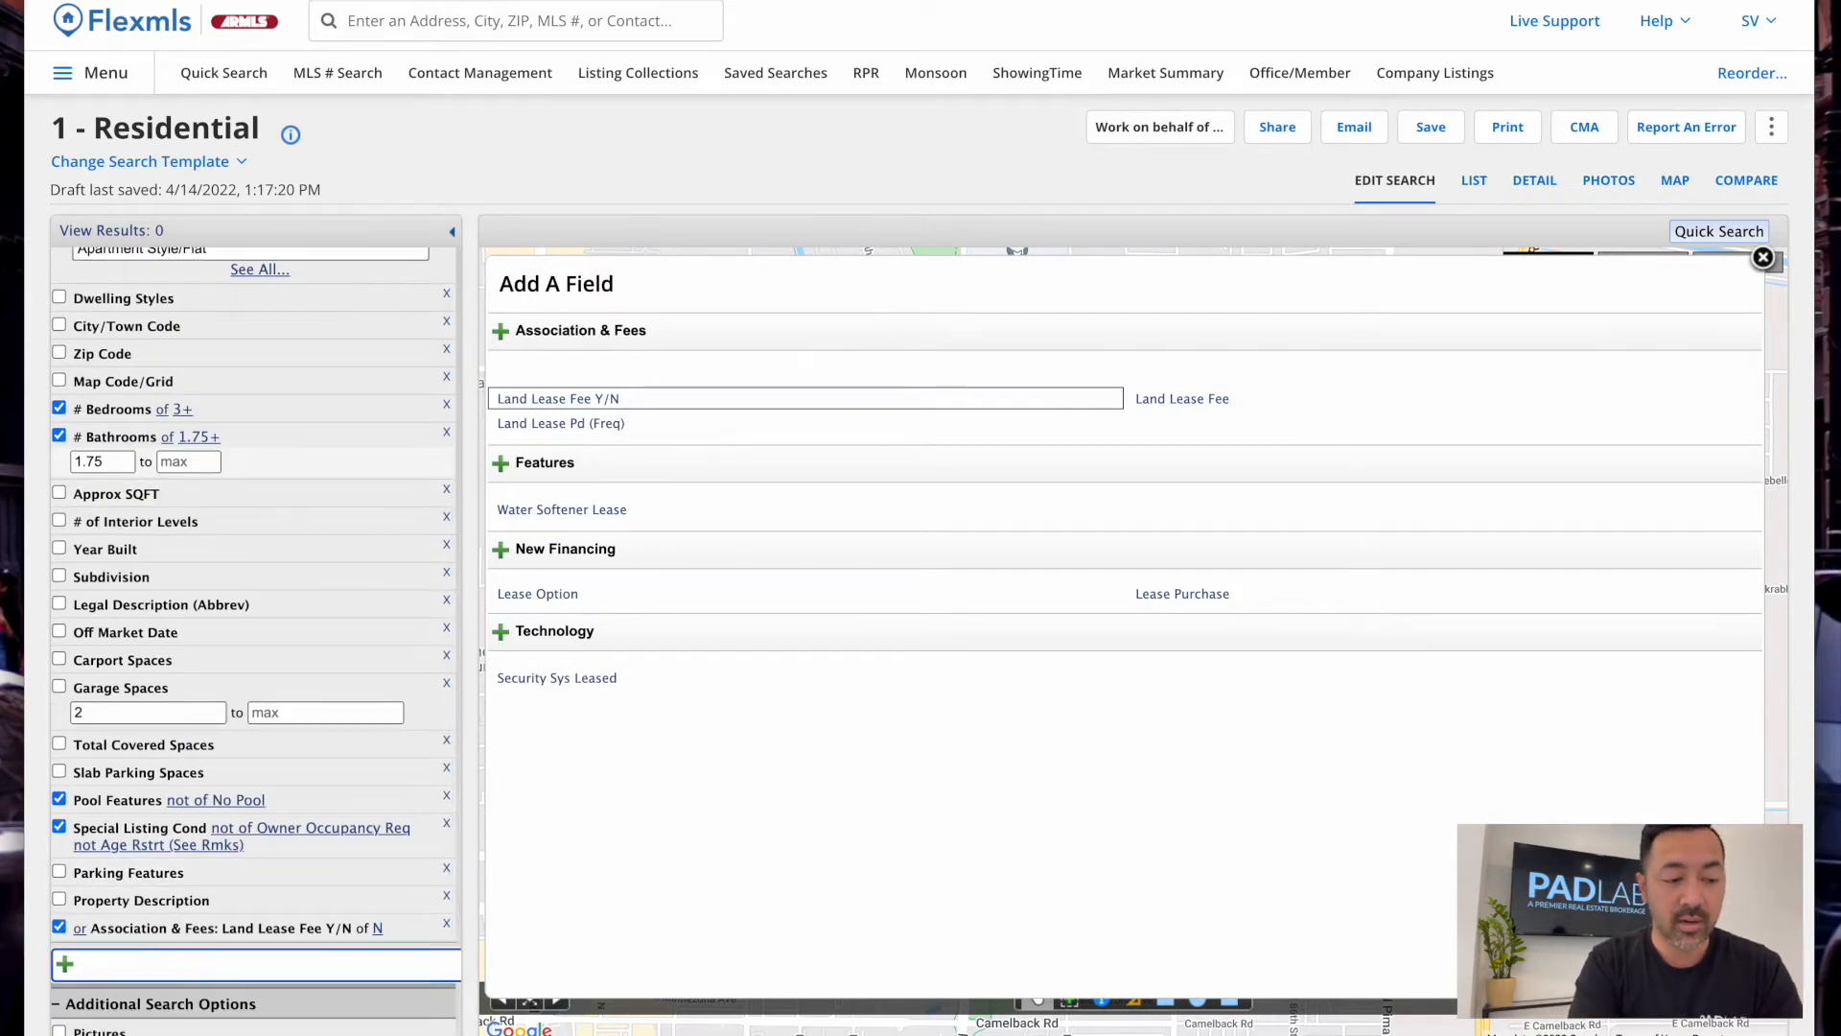
{"action": "type", "text": "bedrooms"}
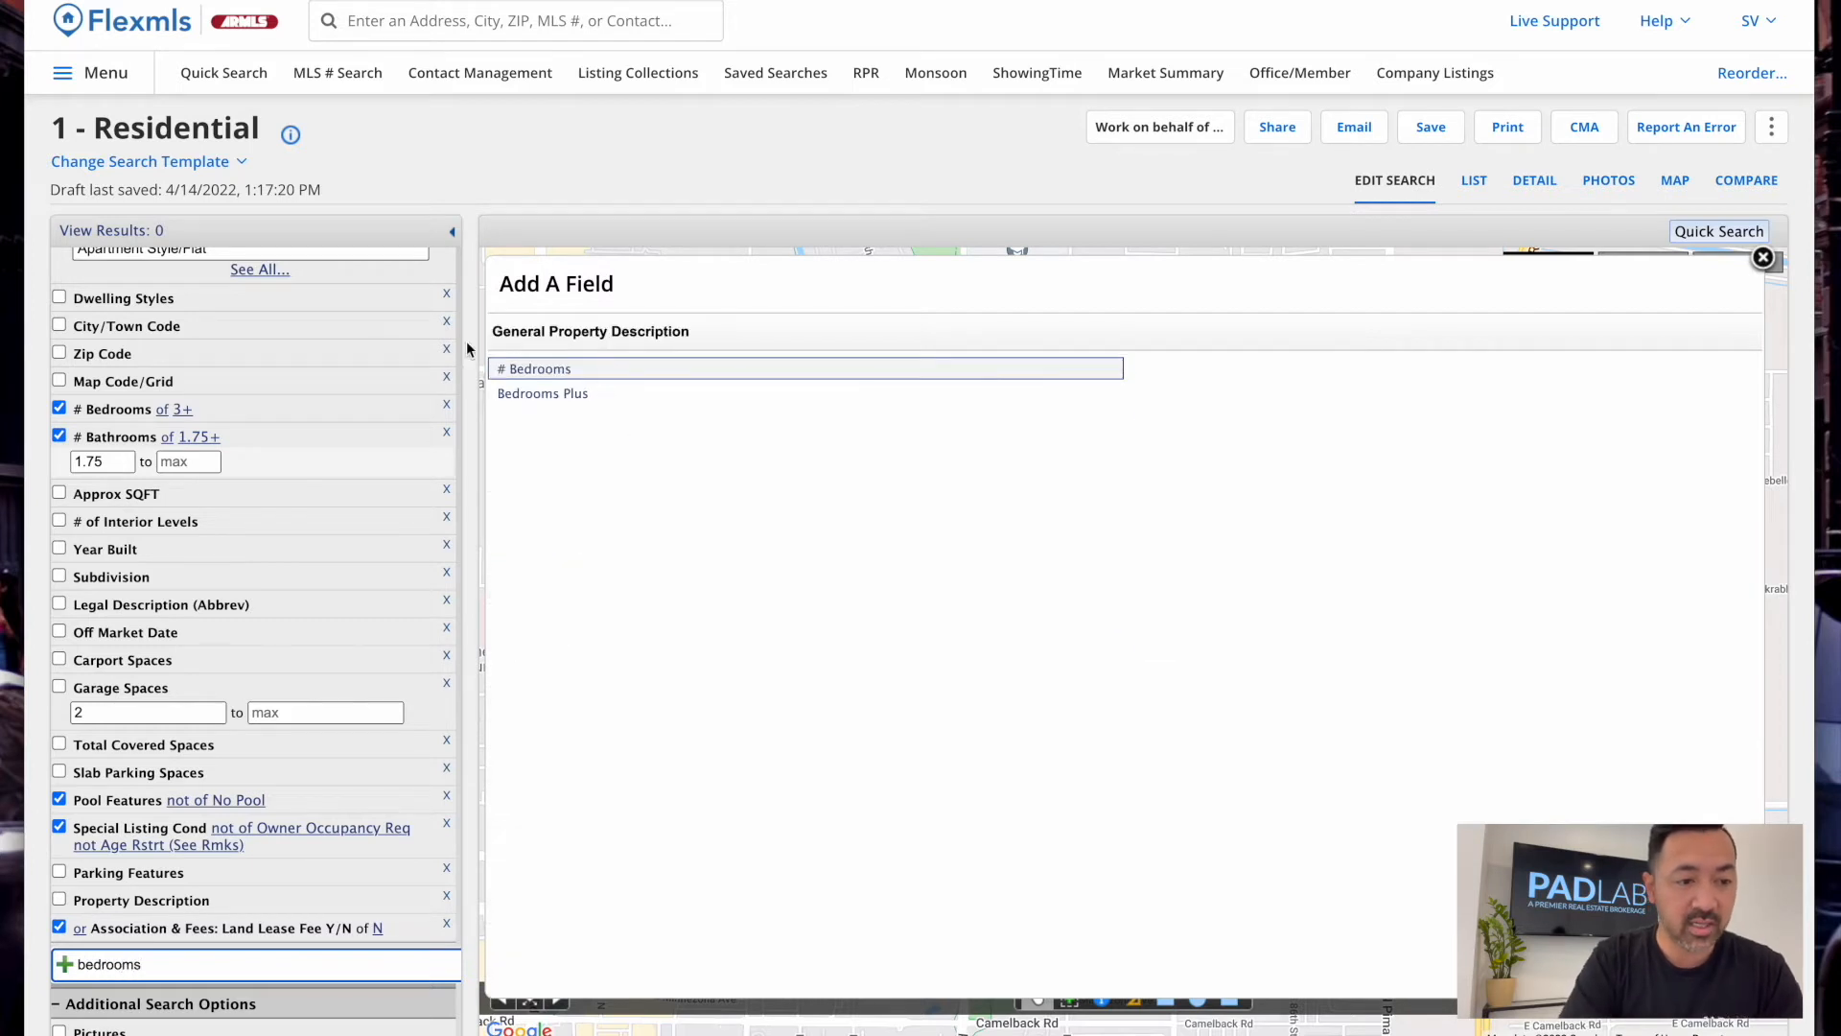
{"action": "left_click", "coordinate": [575, 397]}
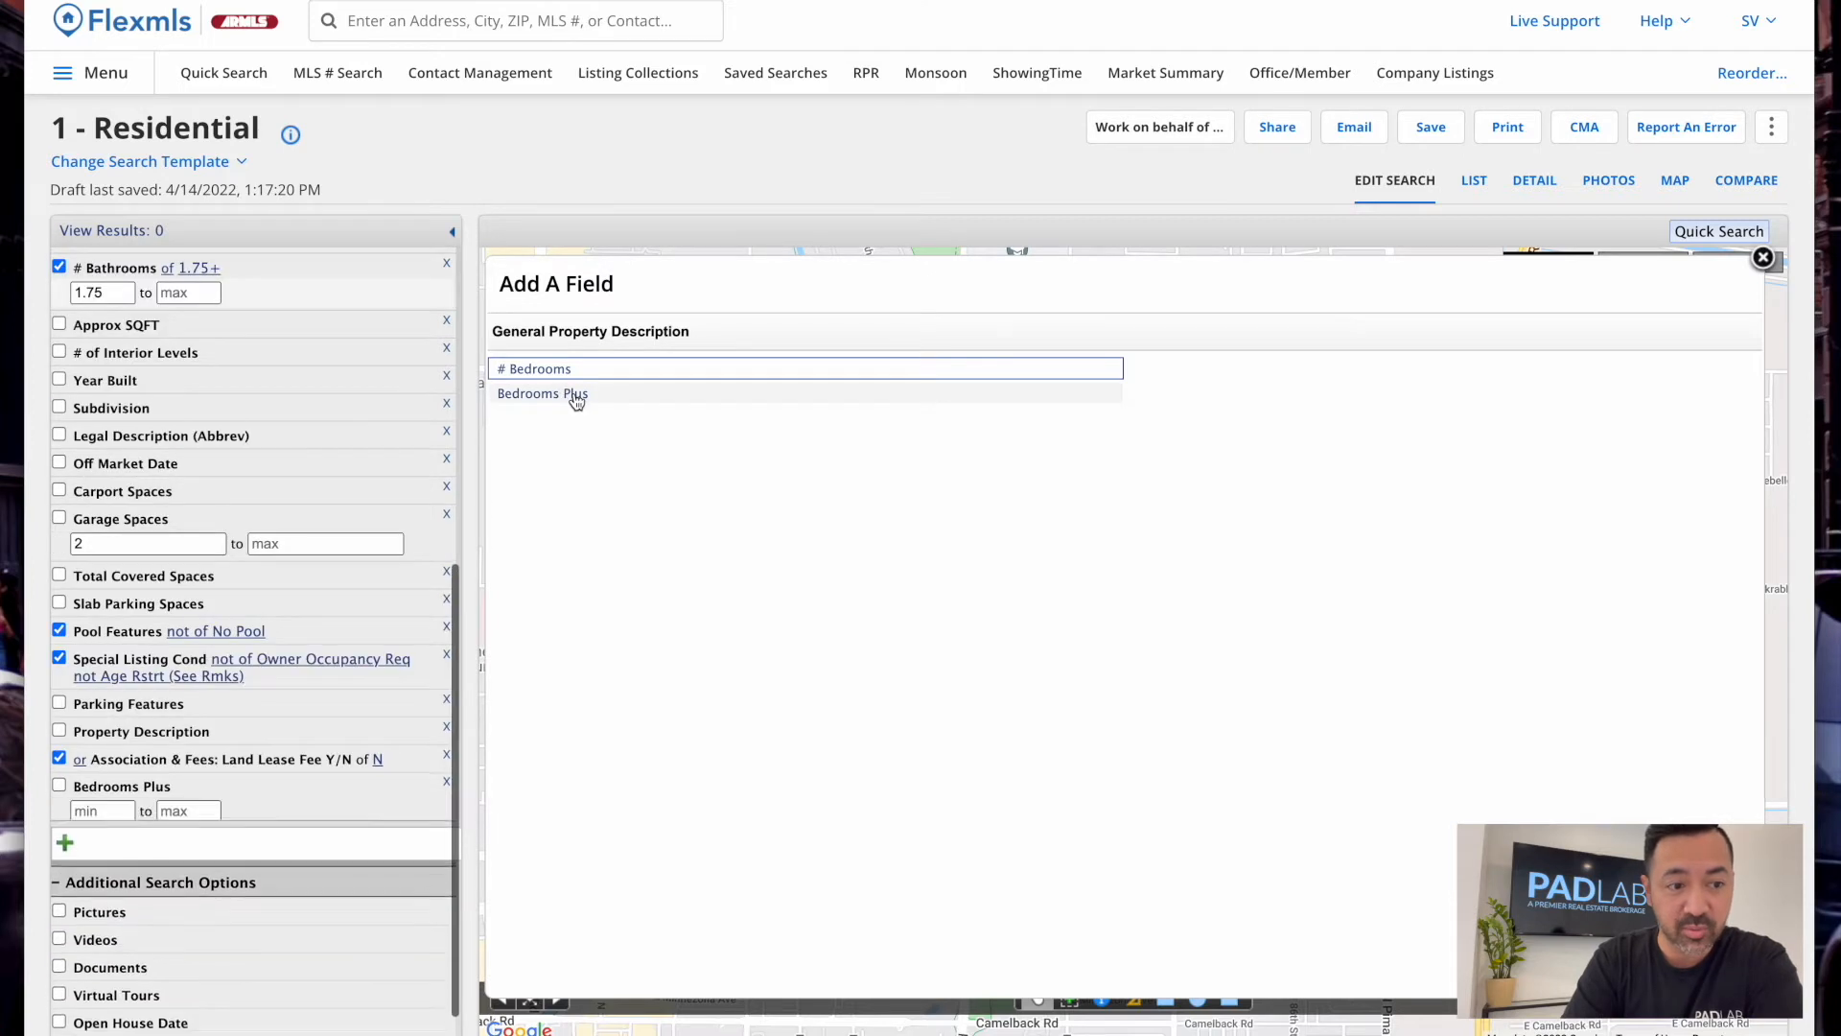
Enter a Bedrooms Plus minimum, shown as 4+, and collapse its range row
{"action": "left_click", "coordinate": [107, 817]}
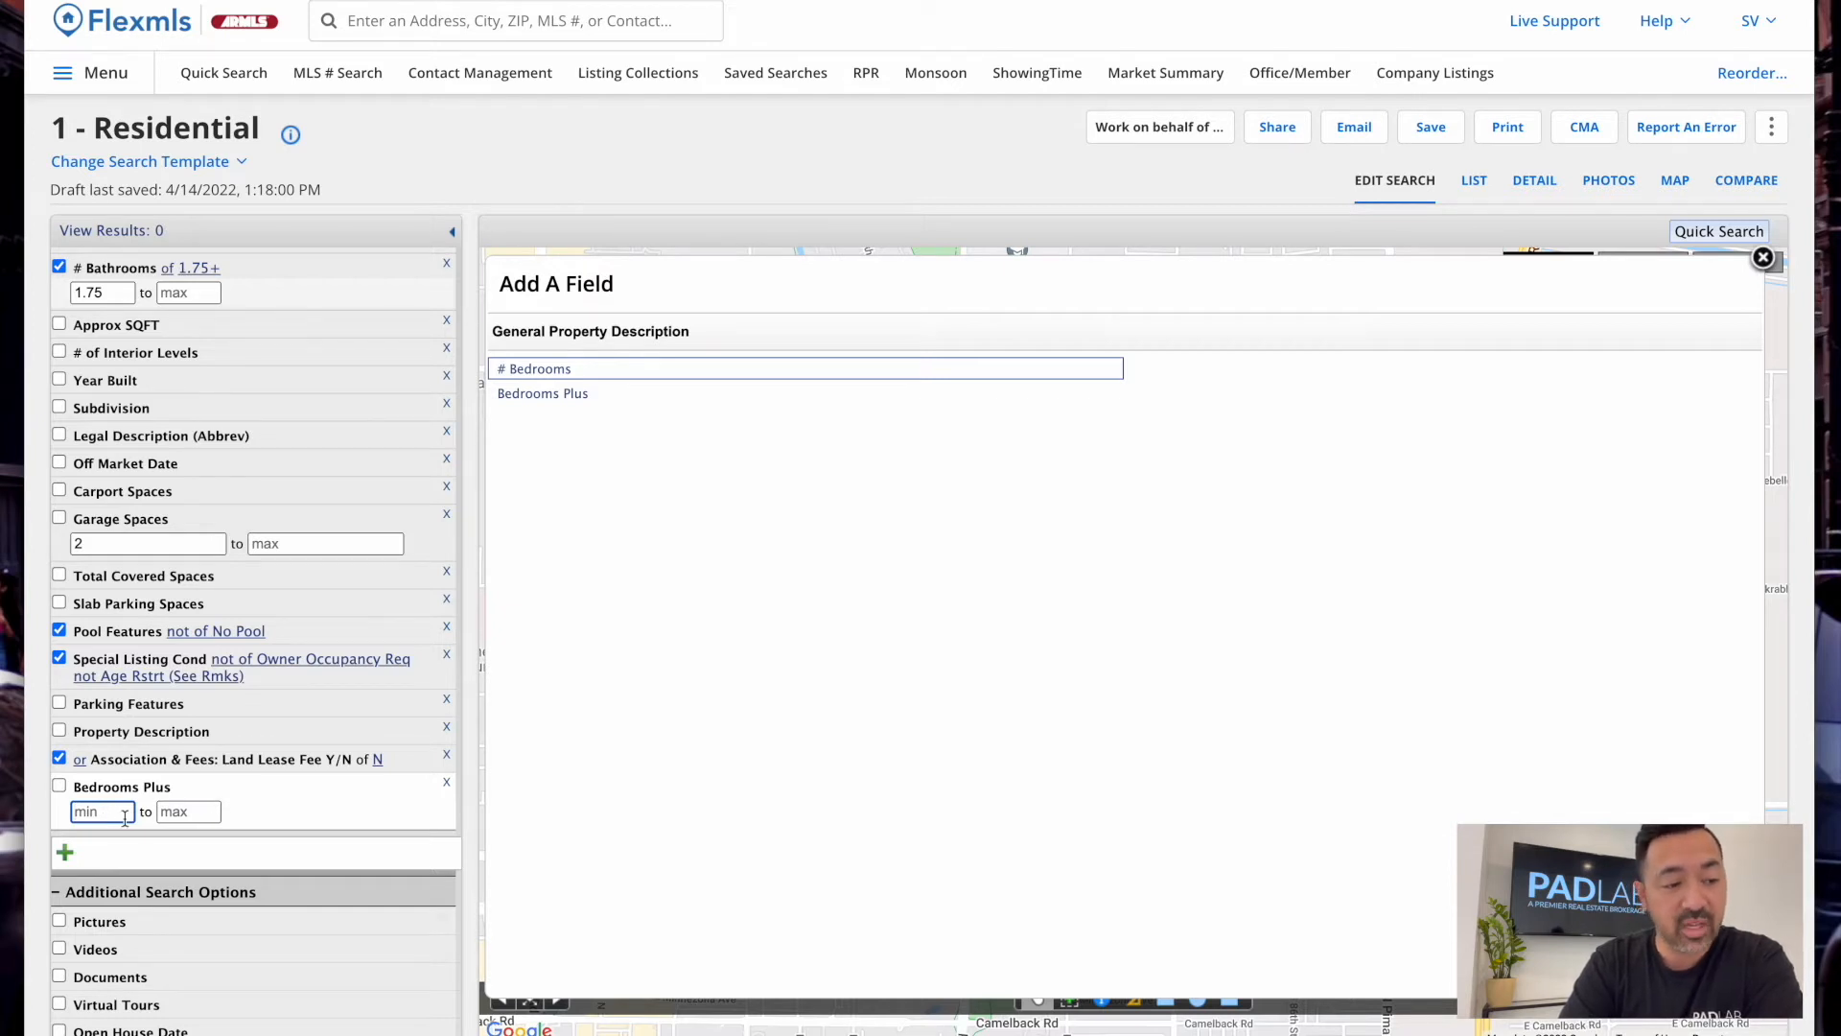
{"action": "type", "text": "3"}
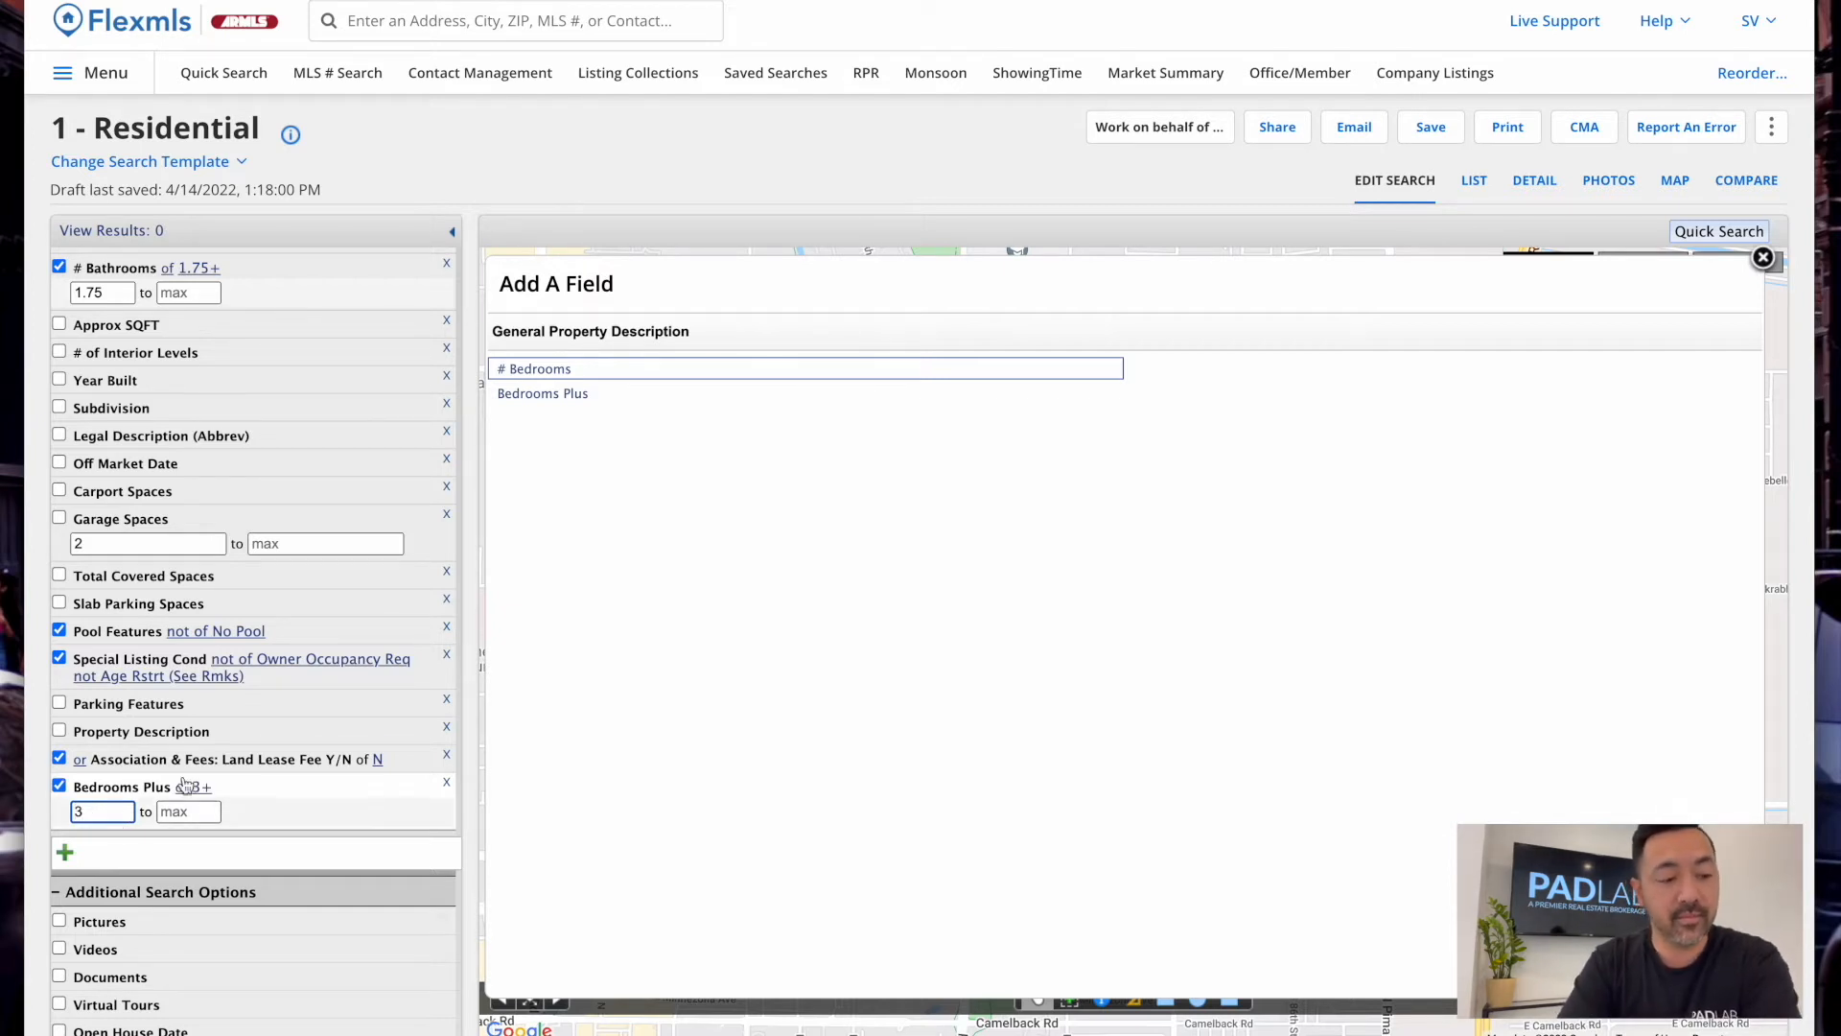
{"action": "scroll", "coordinate": [149, 437], "scroll_direction": "up", "scroll_amount": 2}
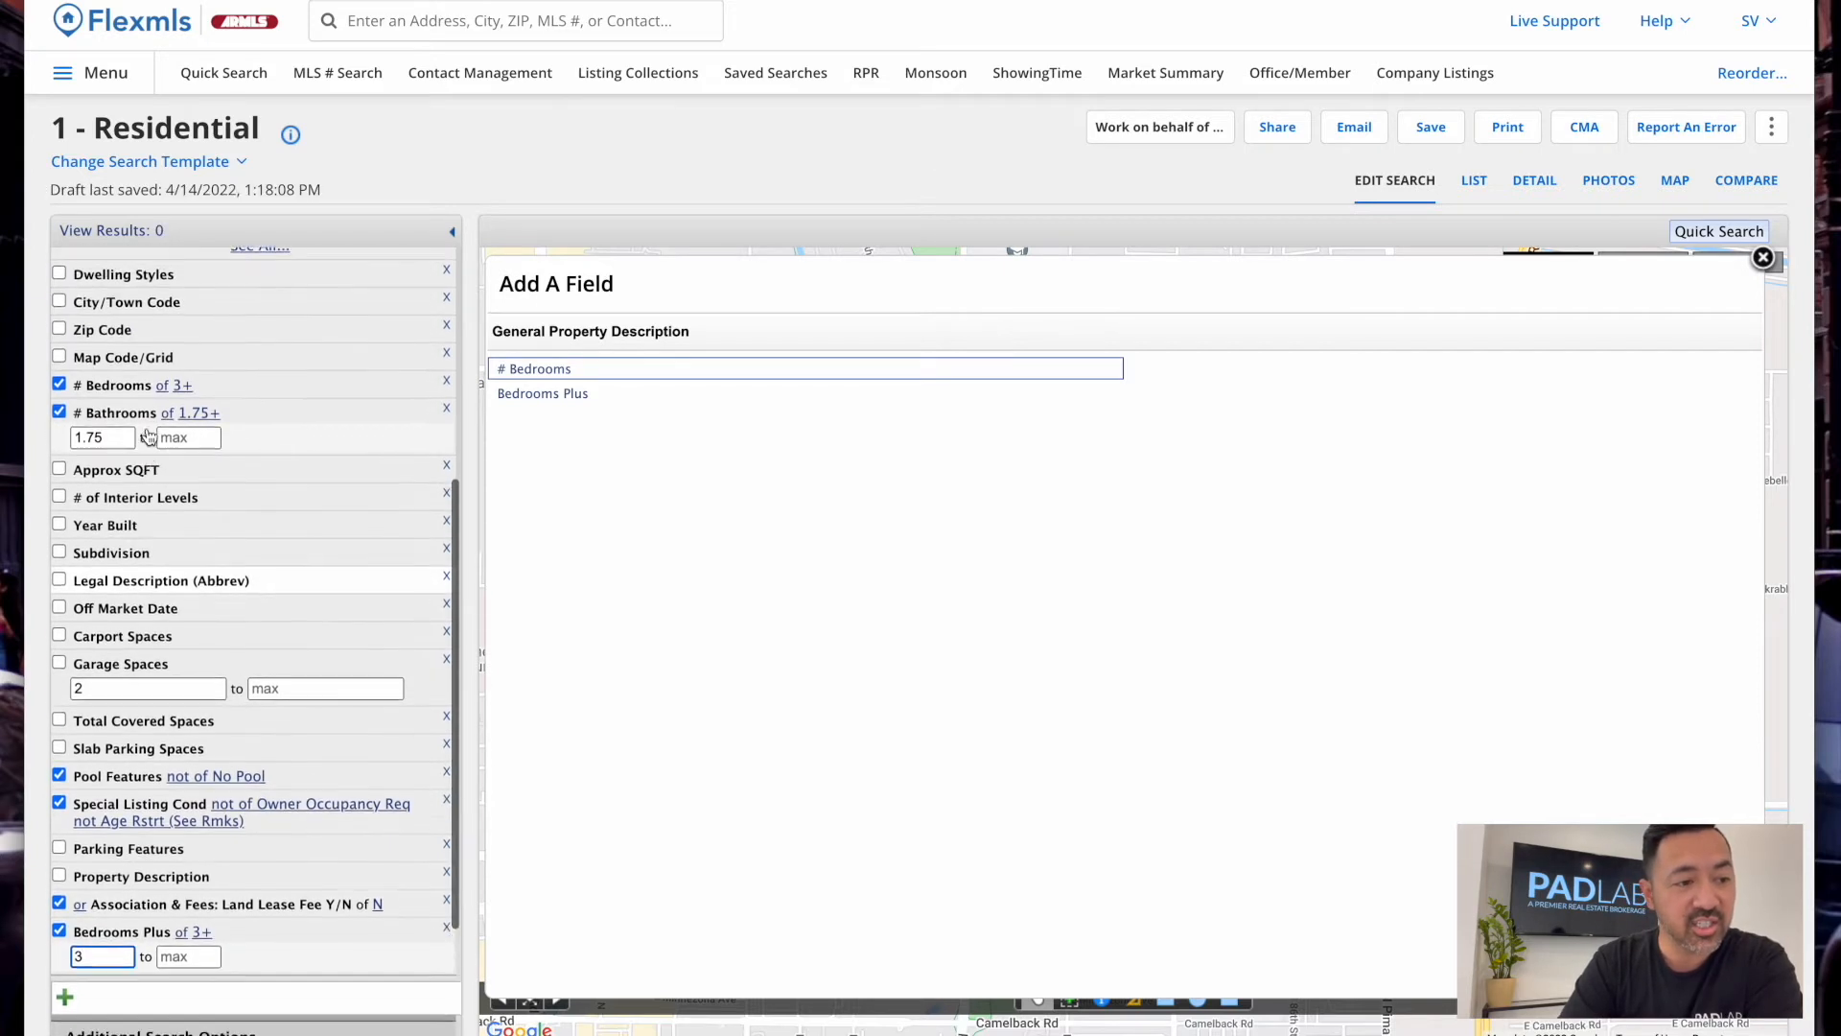
{"action": "scroll", "coordinate": [148, 438], "scroll_direction": "up", "scroll_amount": 1}
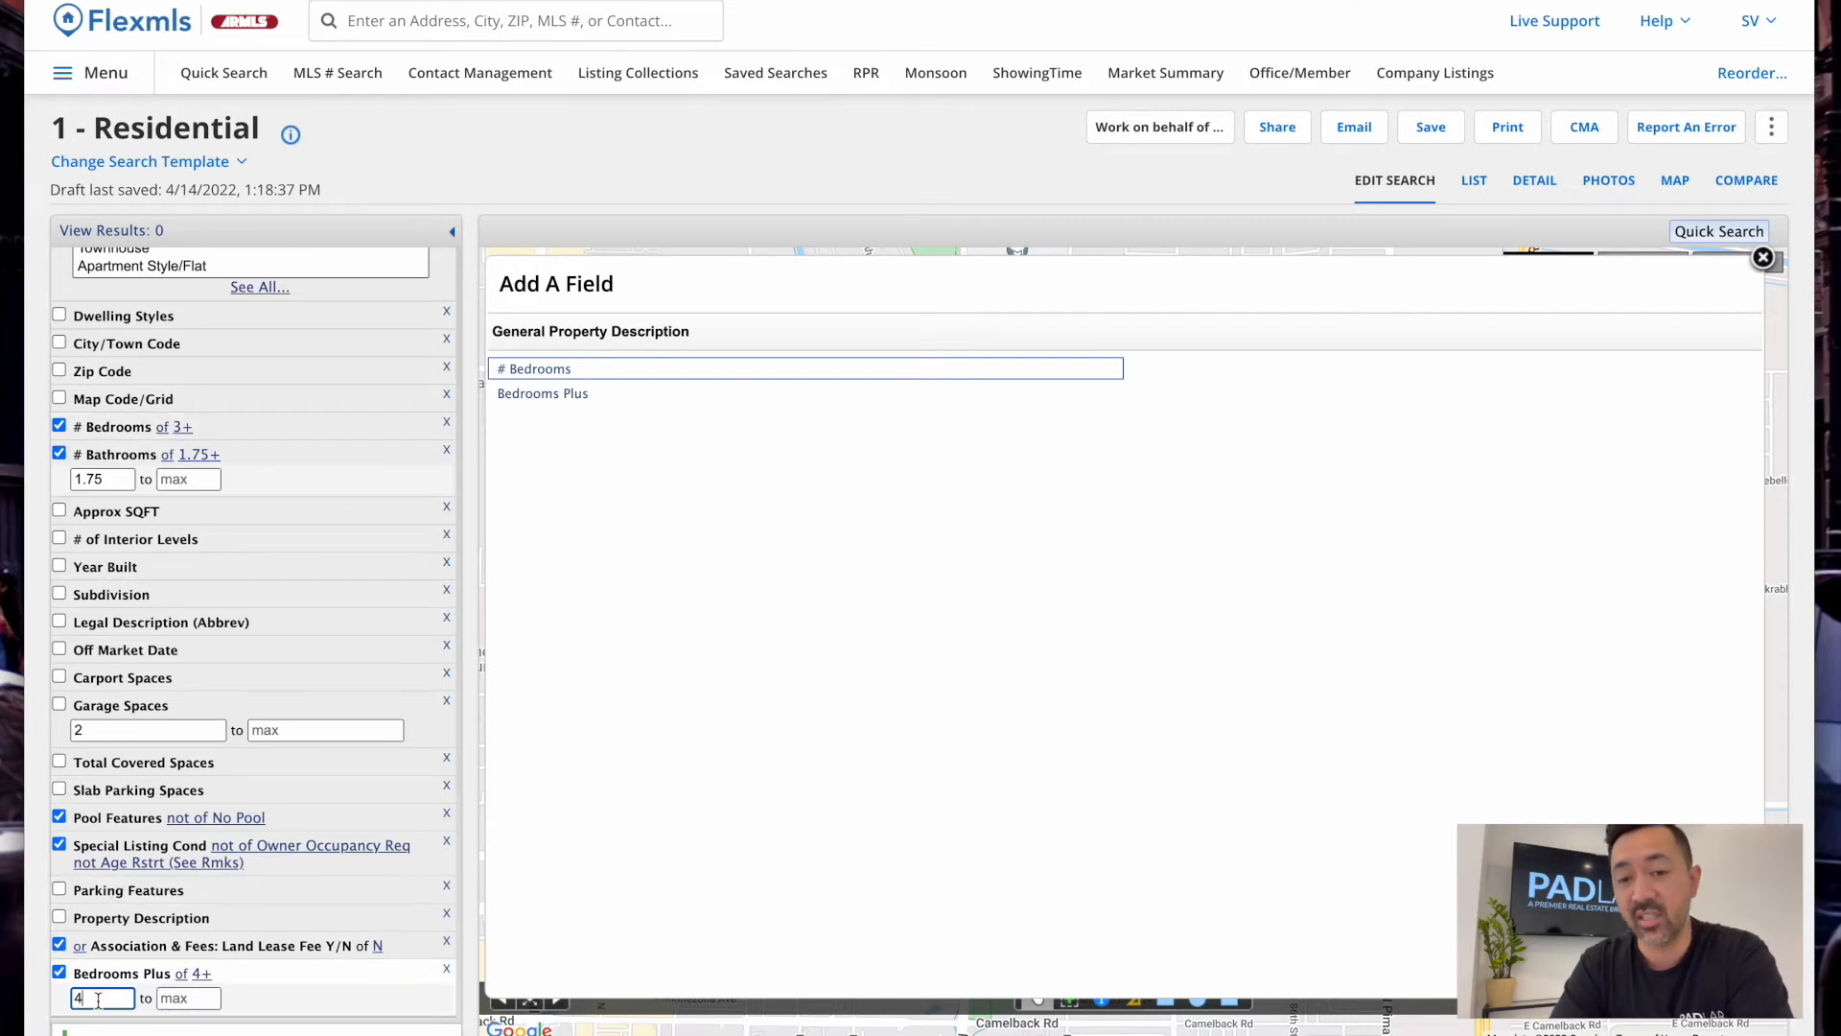
{"action": "left_click", "coordinate": [124, 975]}
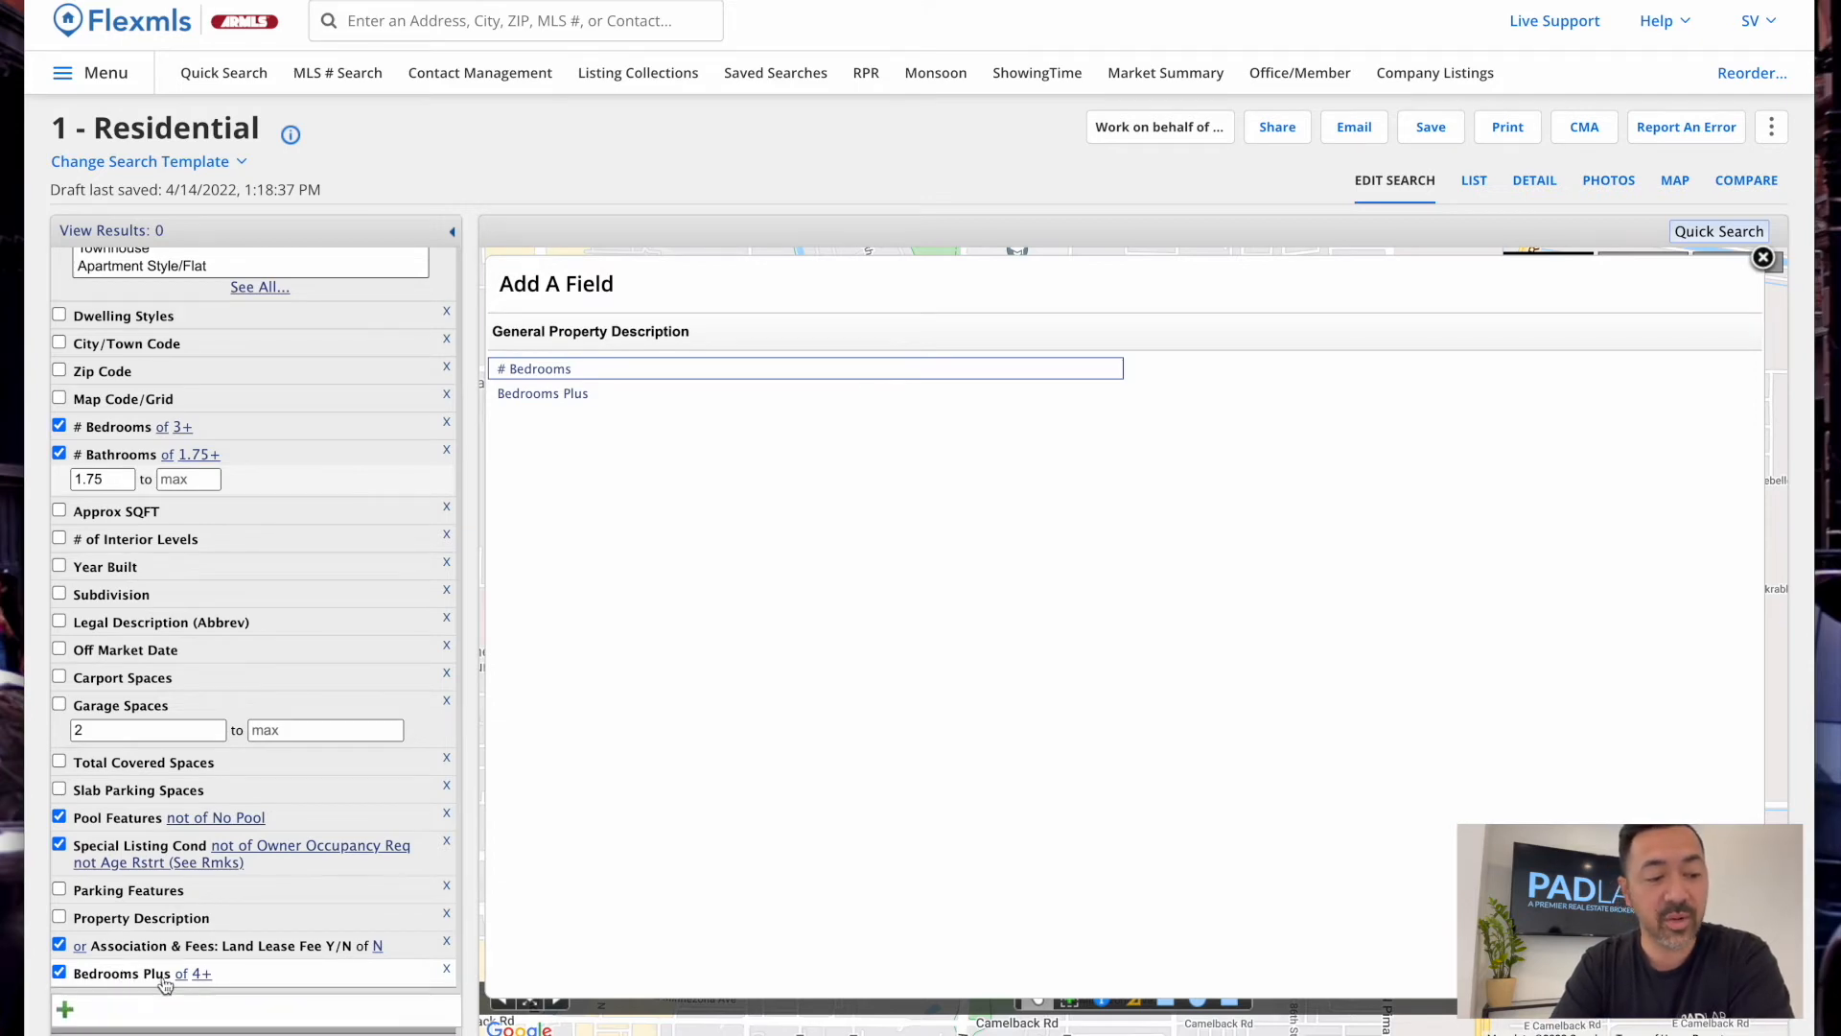
{"action": "left_click", "coordinate": [116, 980]}
{"action": "scroll", "coordinate": [116, 980], "scroll_direction": "up", "scroll_amount": 5}
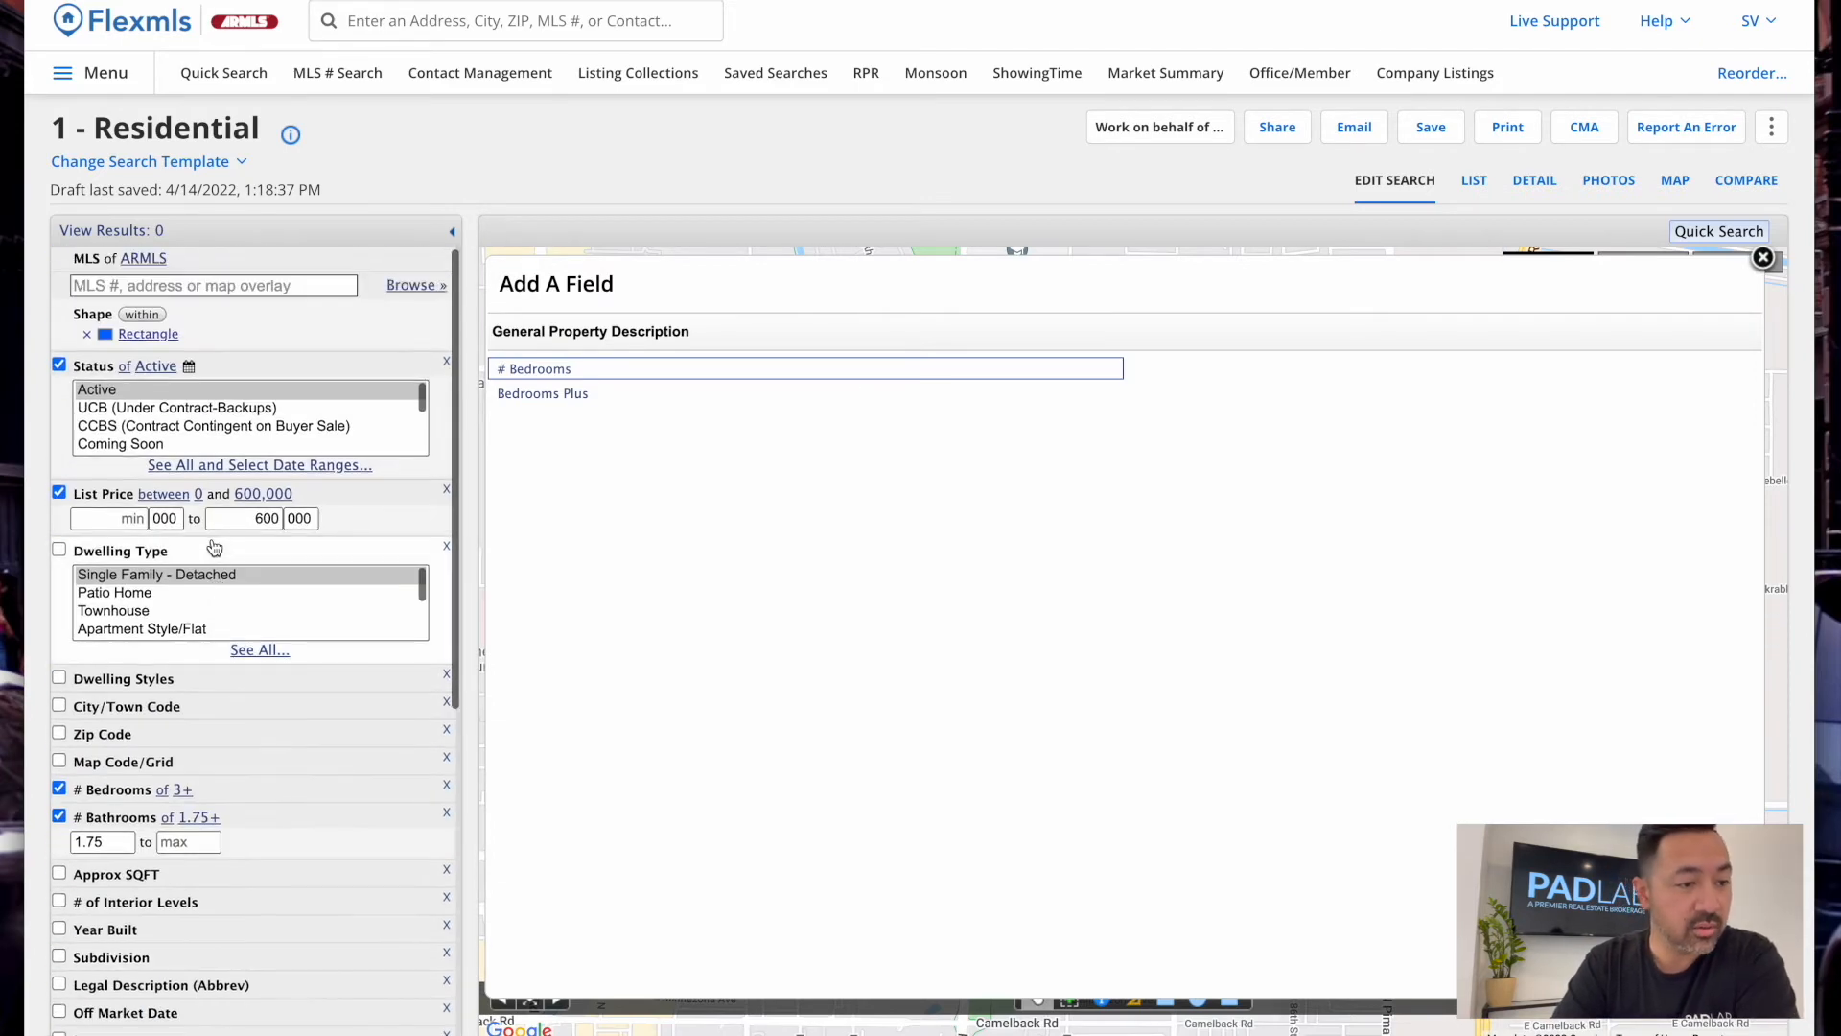
Close the Add A Field list and zoom the map out three levels
{"action": "left_click", "coordinate": [1762, 258]}
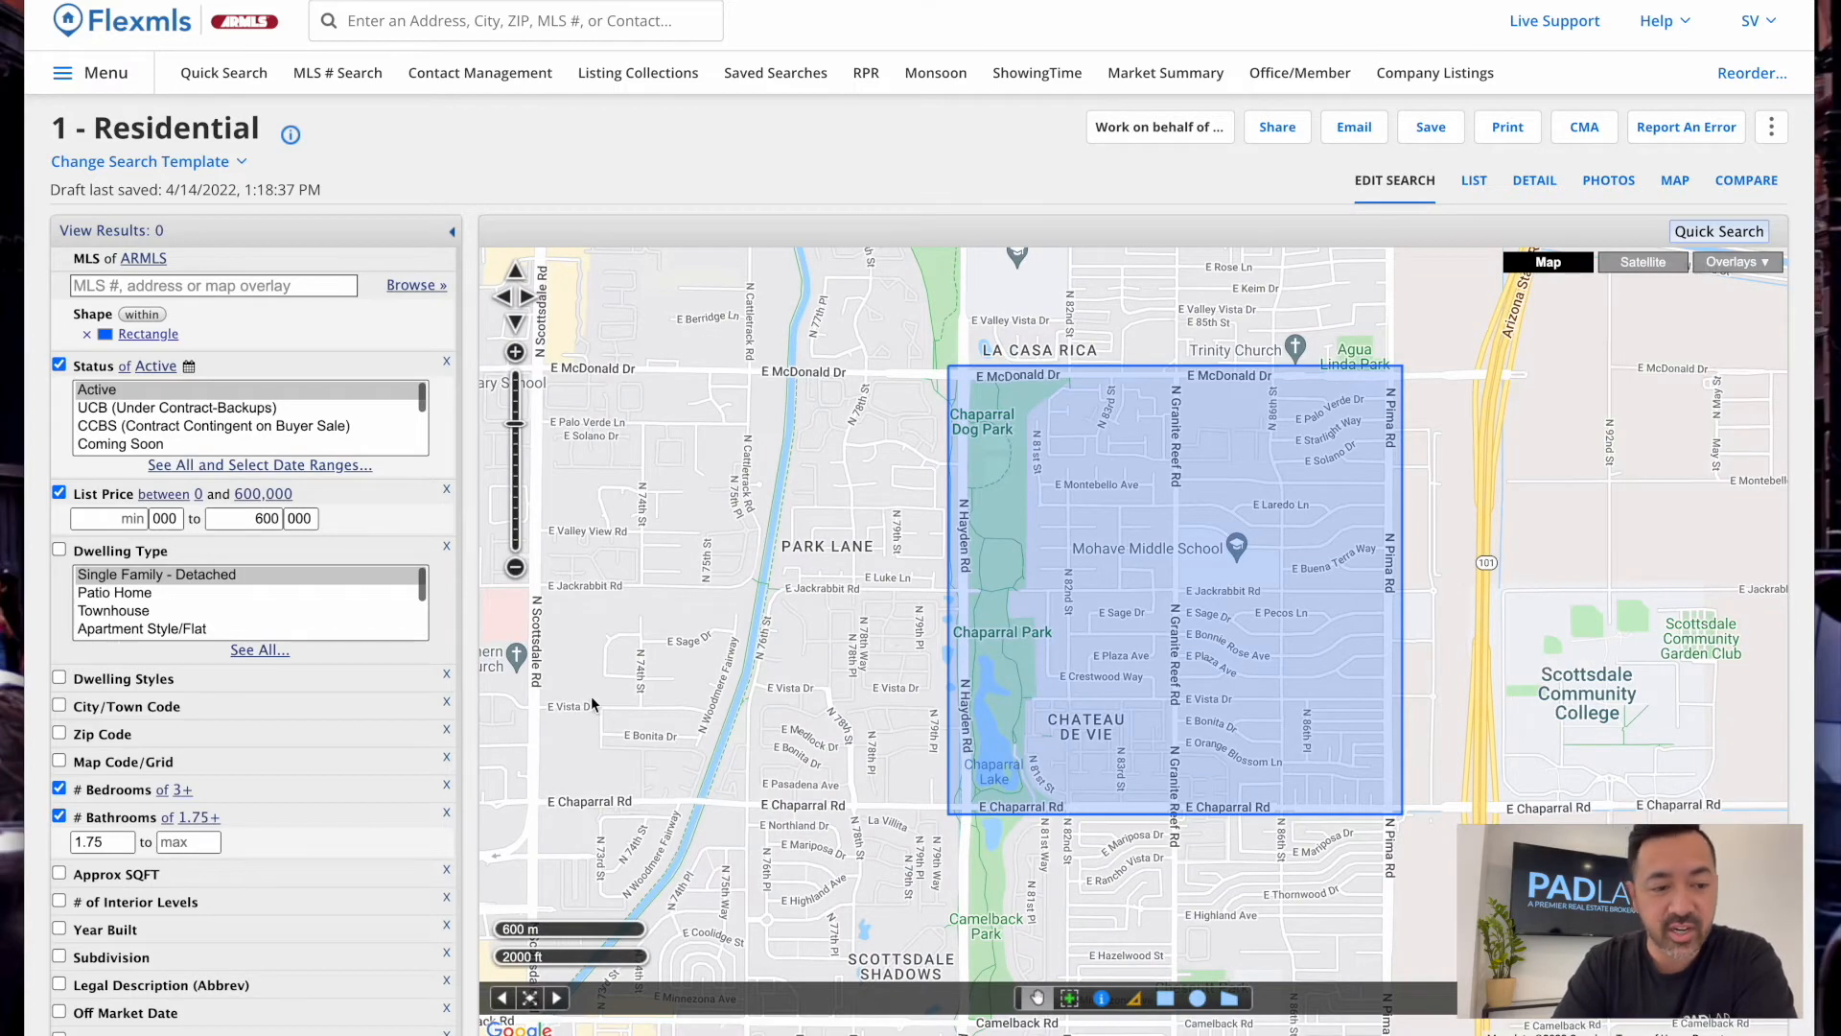
{"action": "left_click", "coordinate": [515, 568]}
{"action": "left_click", "coordinate": [514, 568]}
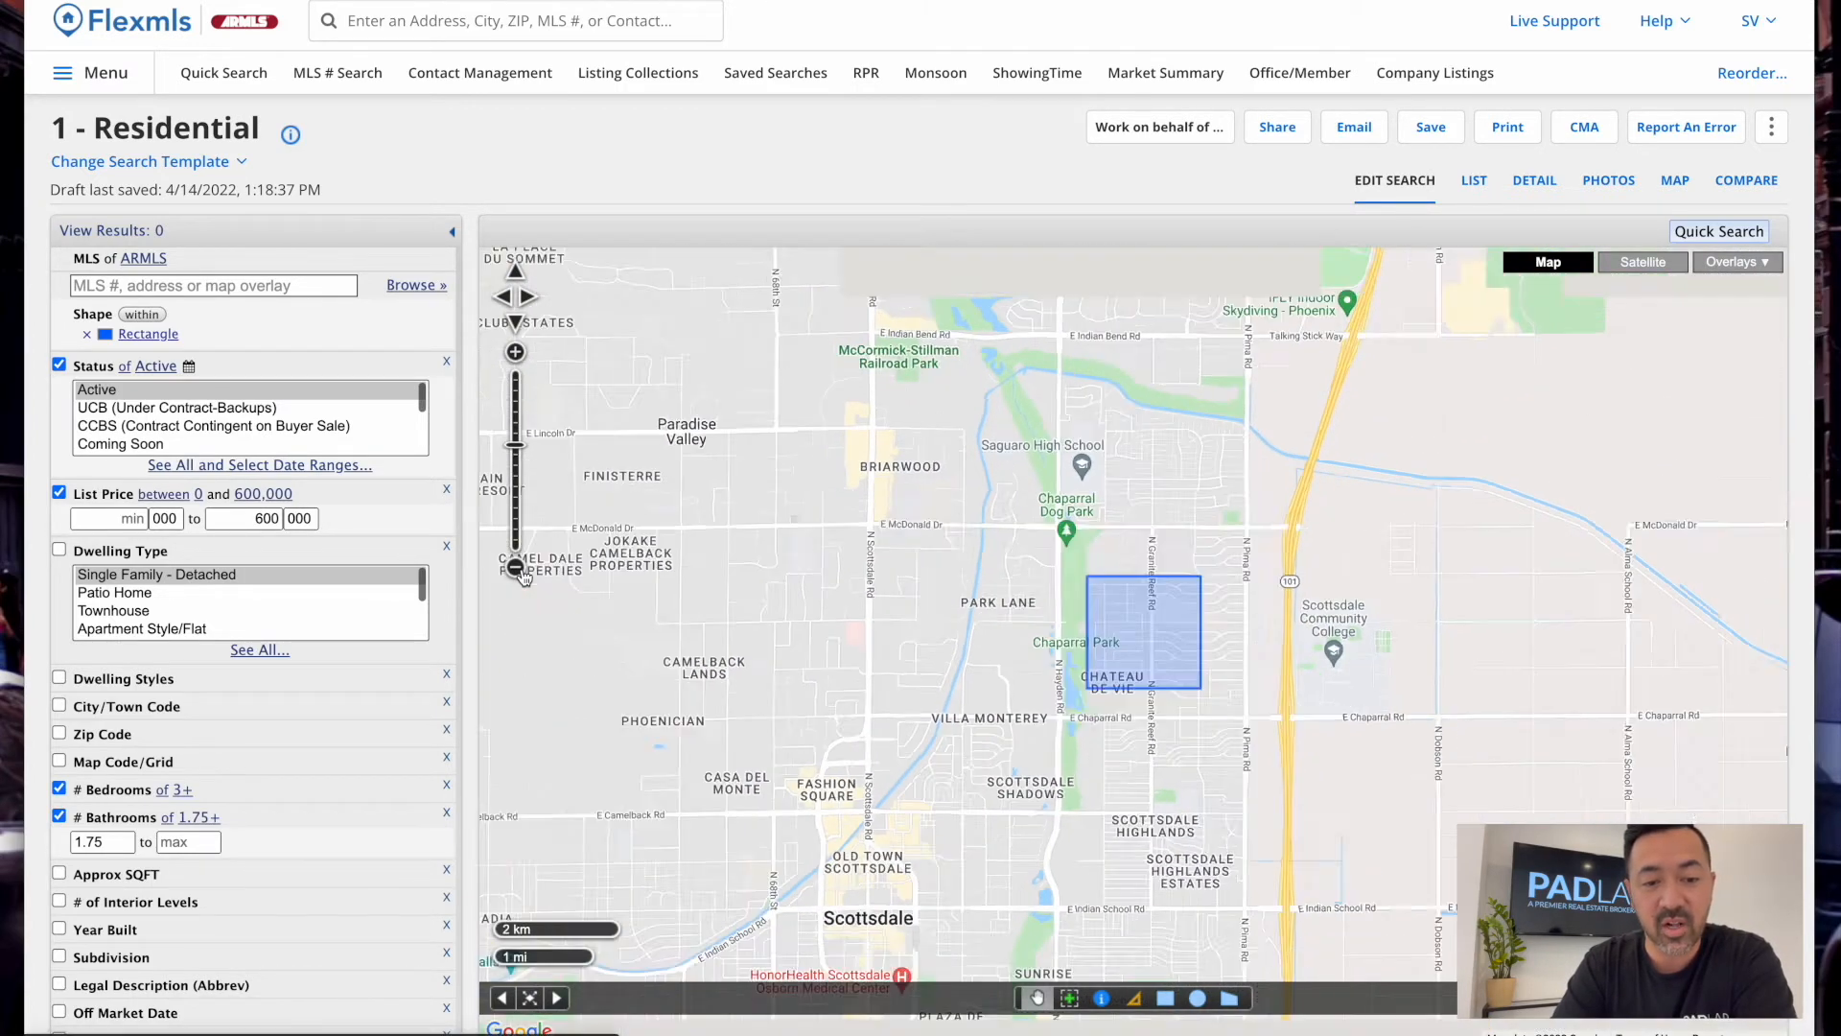
{"action": "left_click", "coordinate": [514, 568]}
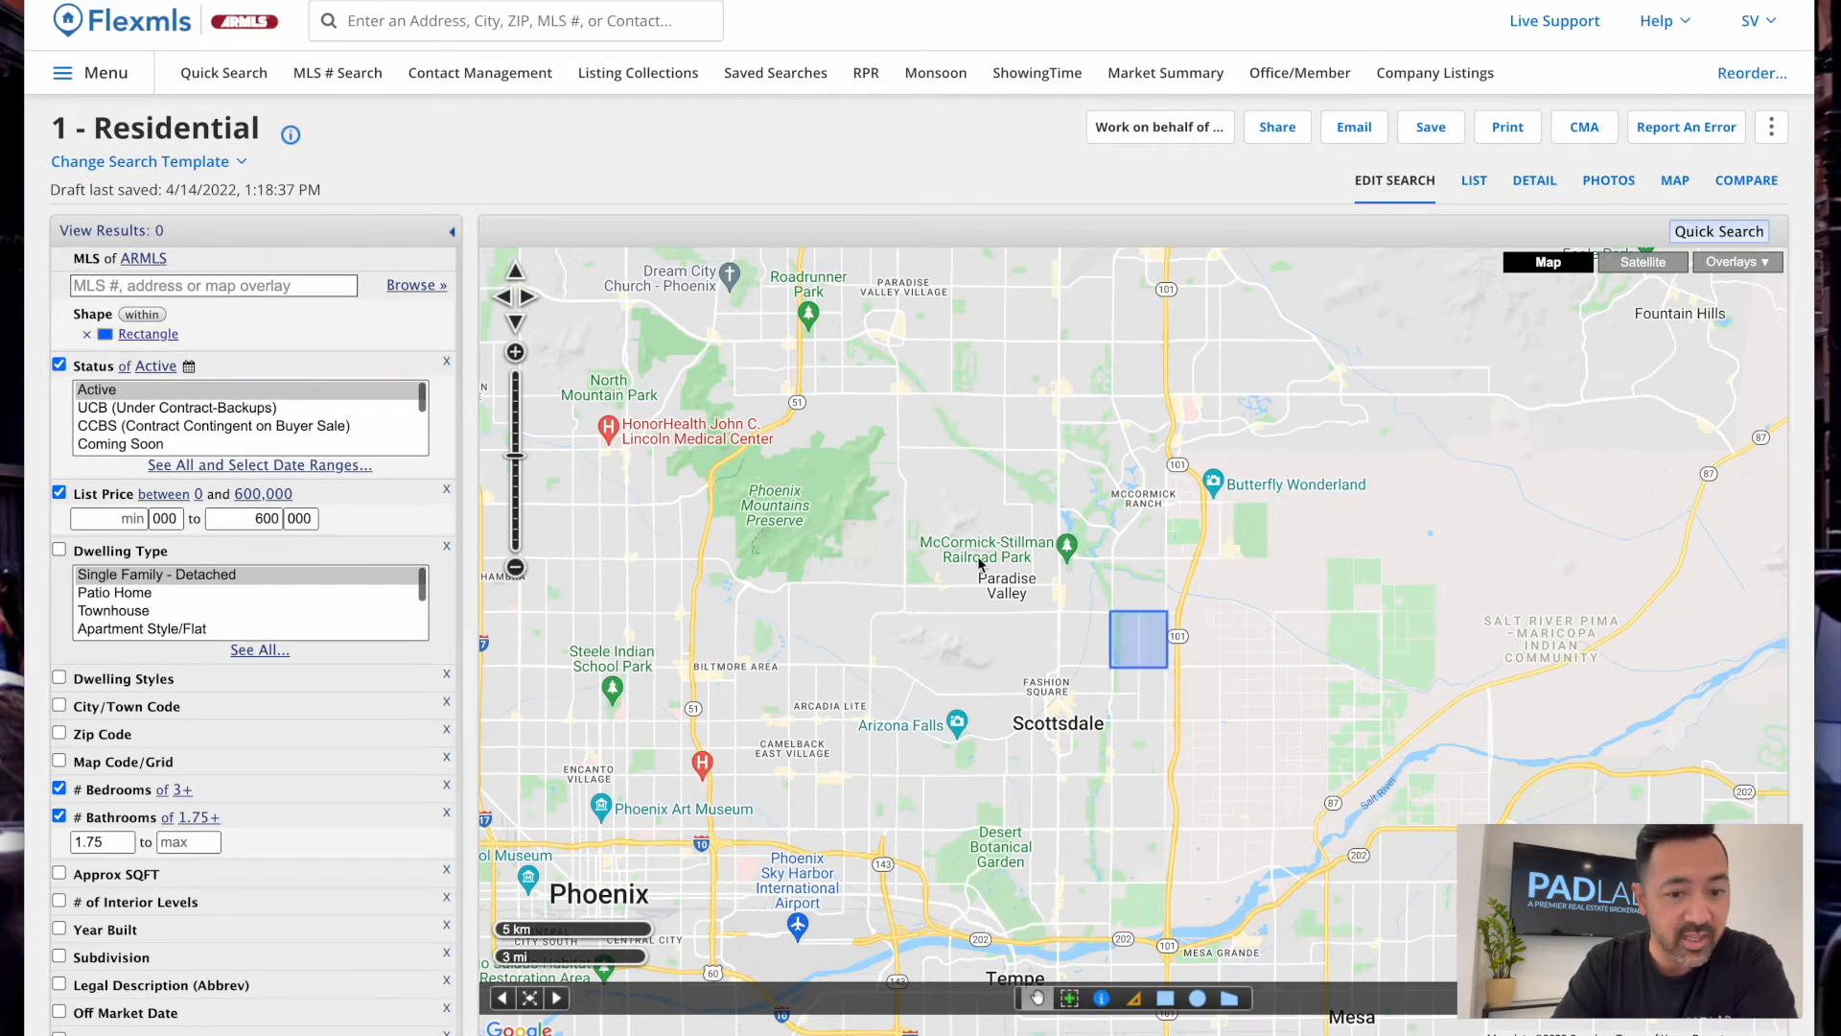
Draw a 4.44-mile circle from Fashion Square and delete the old Rectangle shape
{"action": "left_click", "coordinate": [1198, 998]}
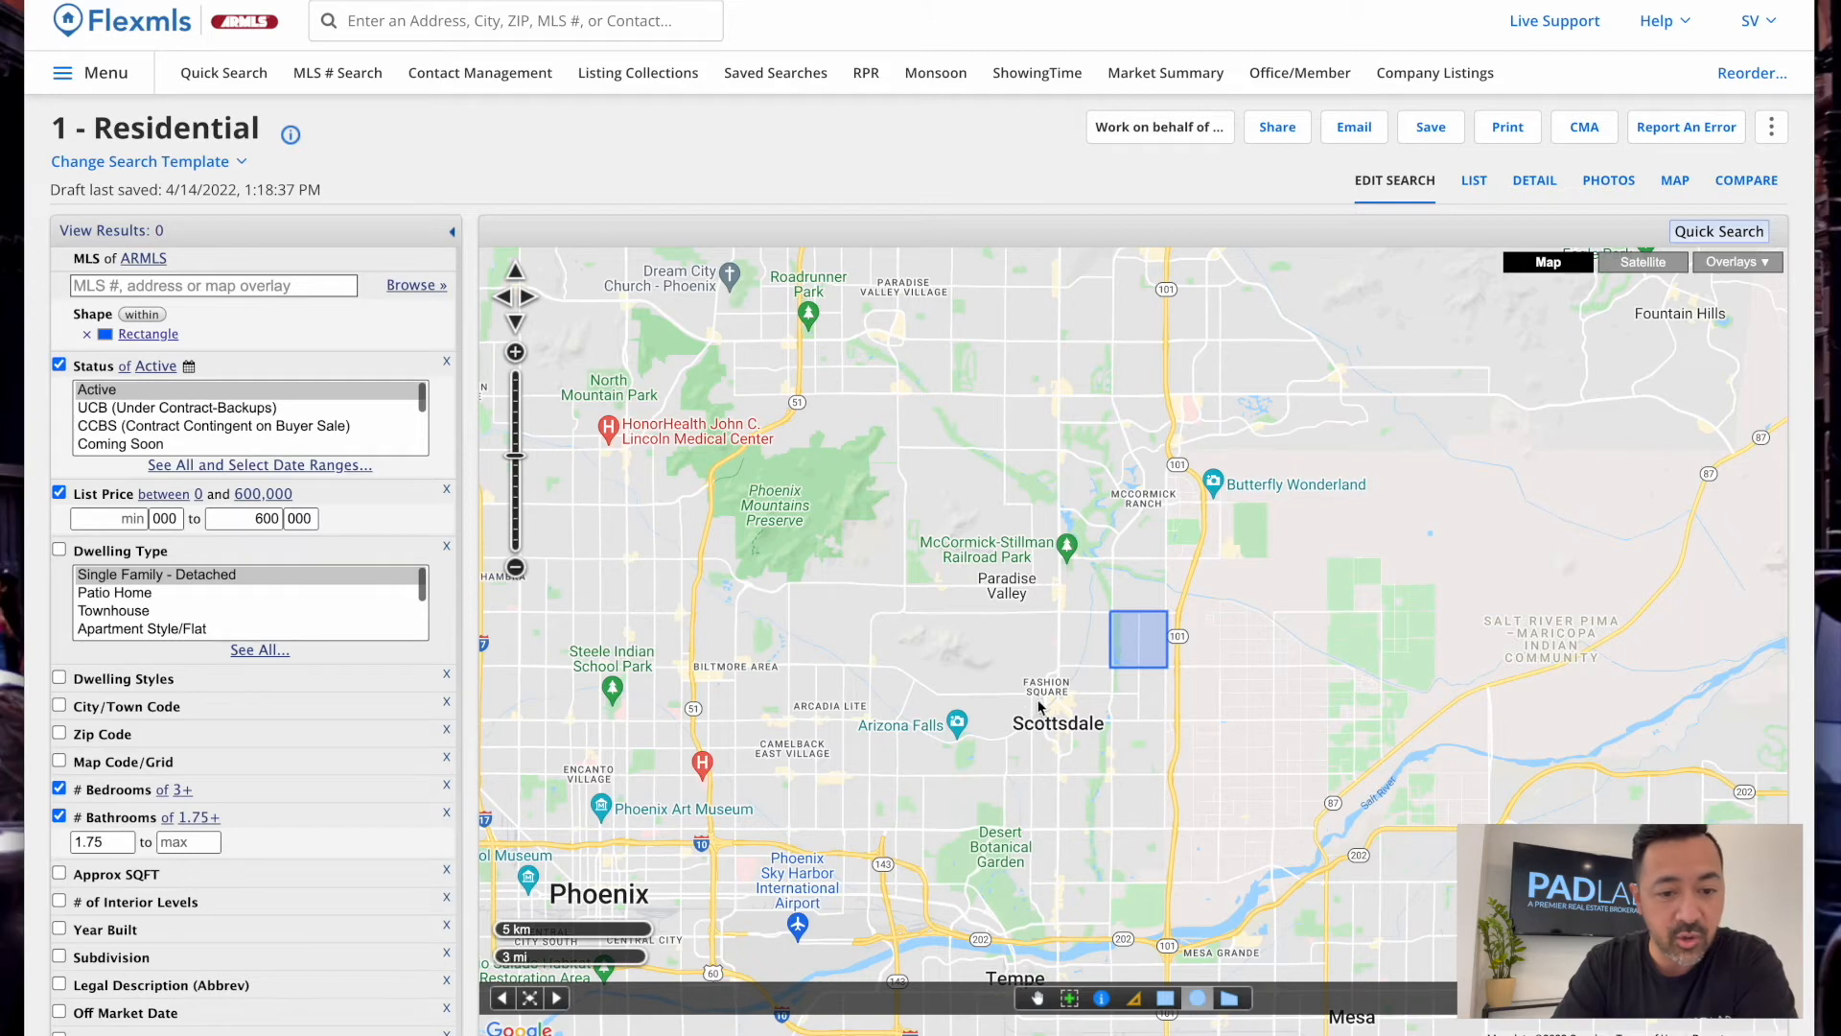
{"action": "left_click_drag", "start_coordinate": [1050, 684], "coordinate": [1289, 681]}
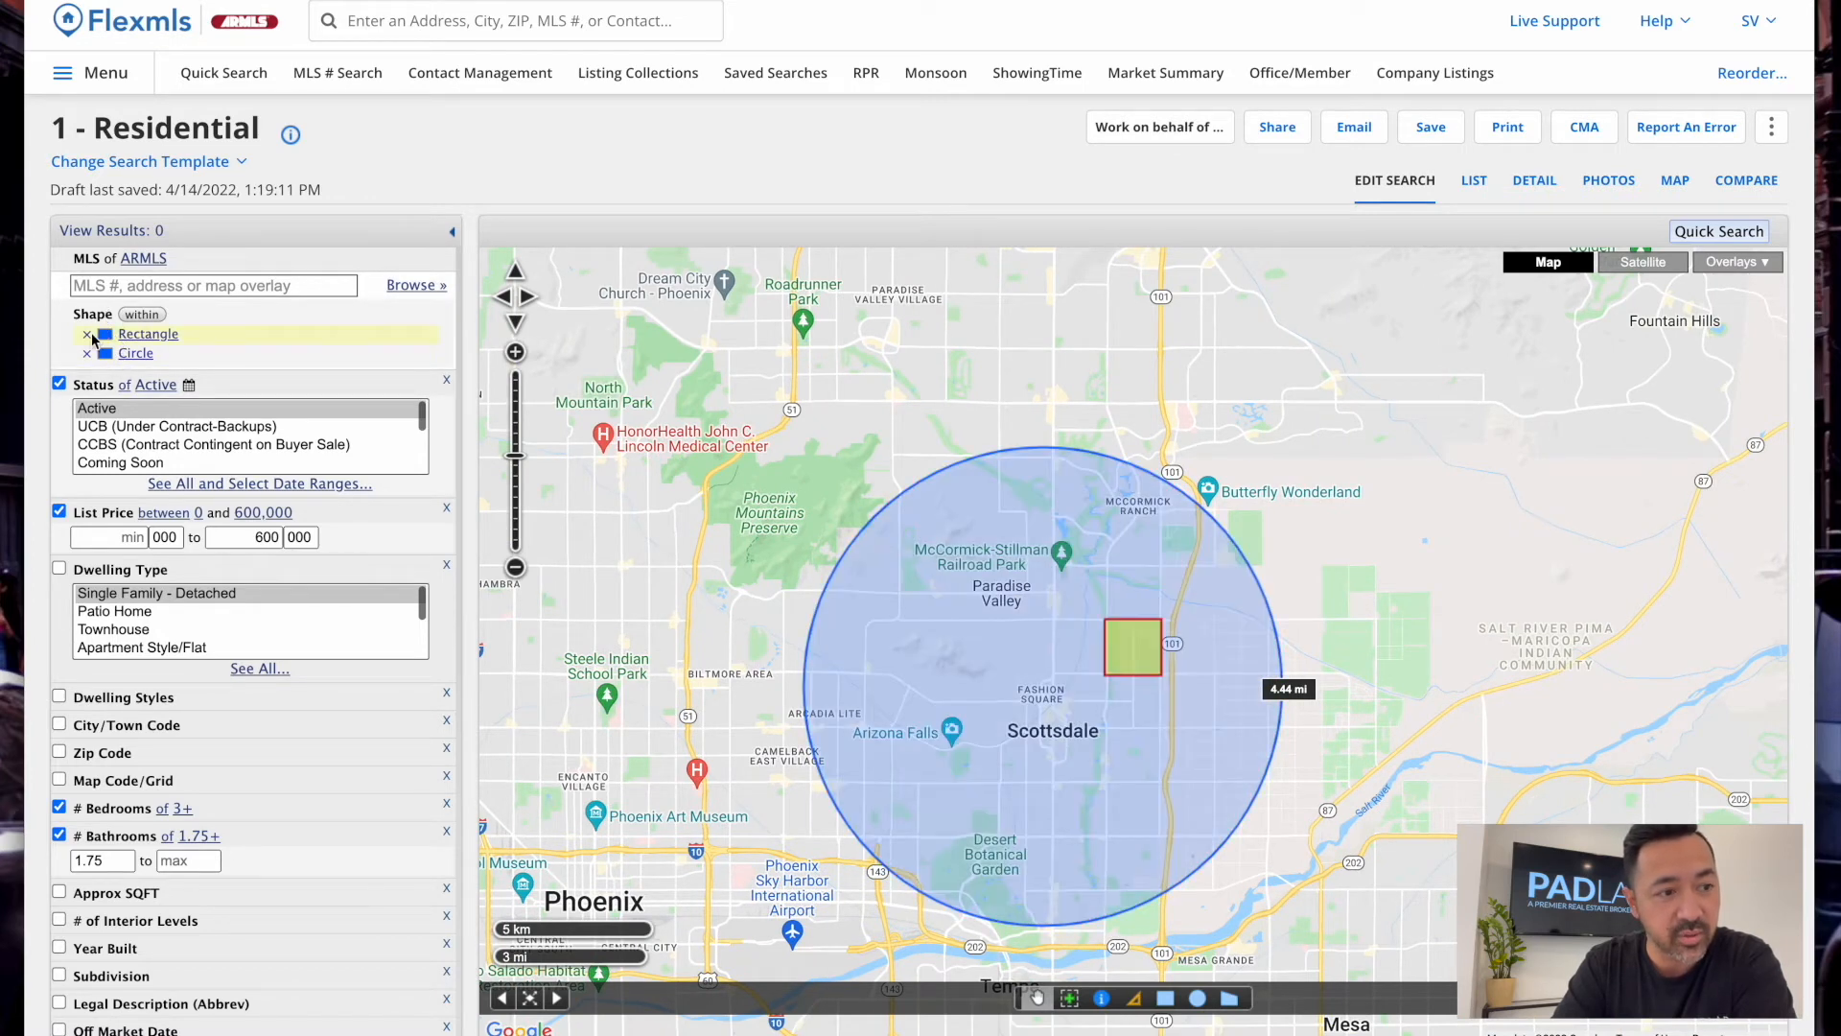
{"action": "left_click", "coordinate": [87, 334]}
{"action": "left_click_drag", "start_coordinate": [1059, 734], "coordinate": [1282, 586]}
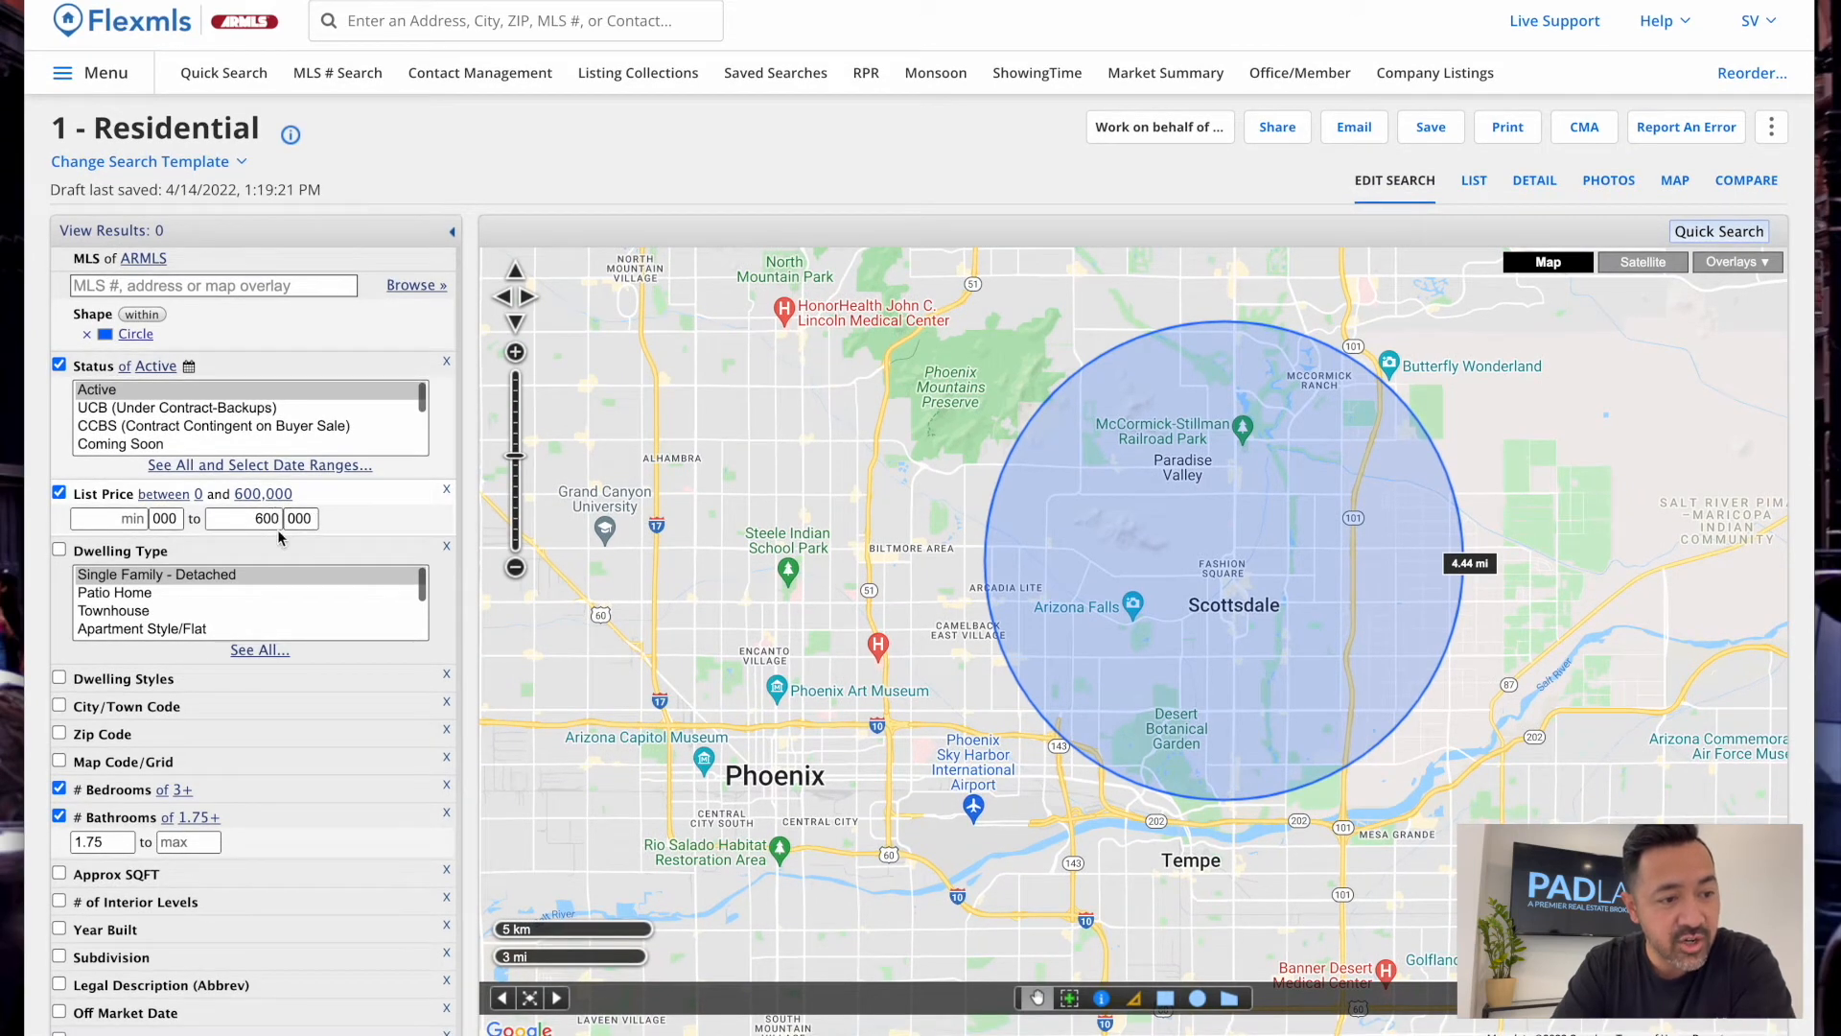
Uncheck List Price in Edit Search so the results rise to 91 listings
{"action": "scroll", "coordinate": [227, 637], "scroll_direction": "down", "scroll_amount": 3}
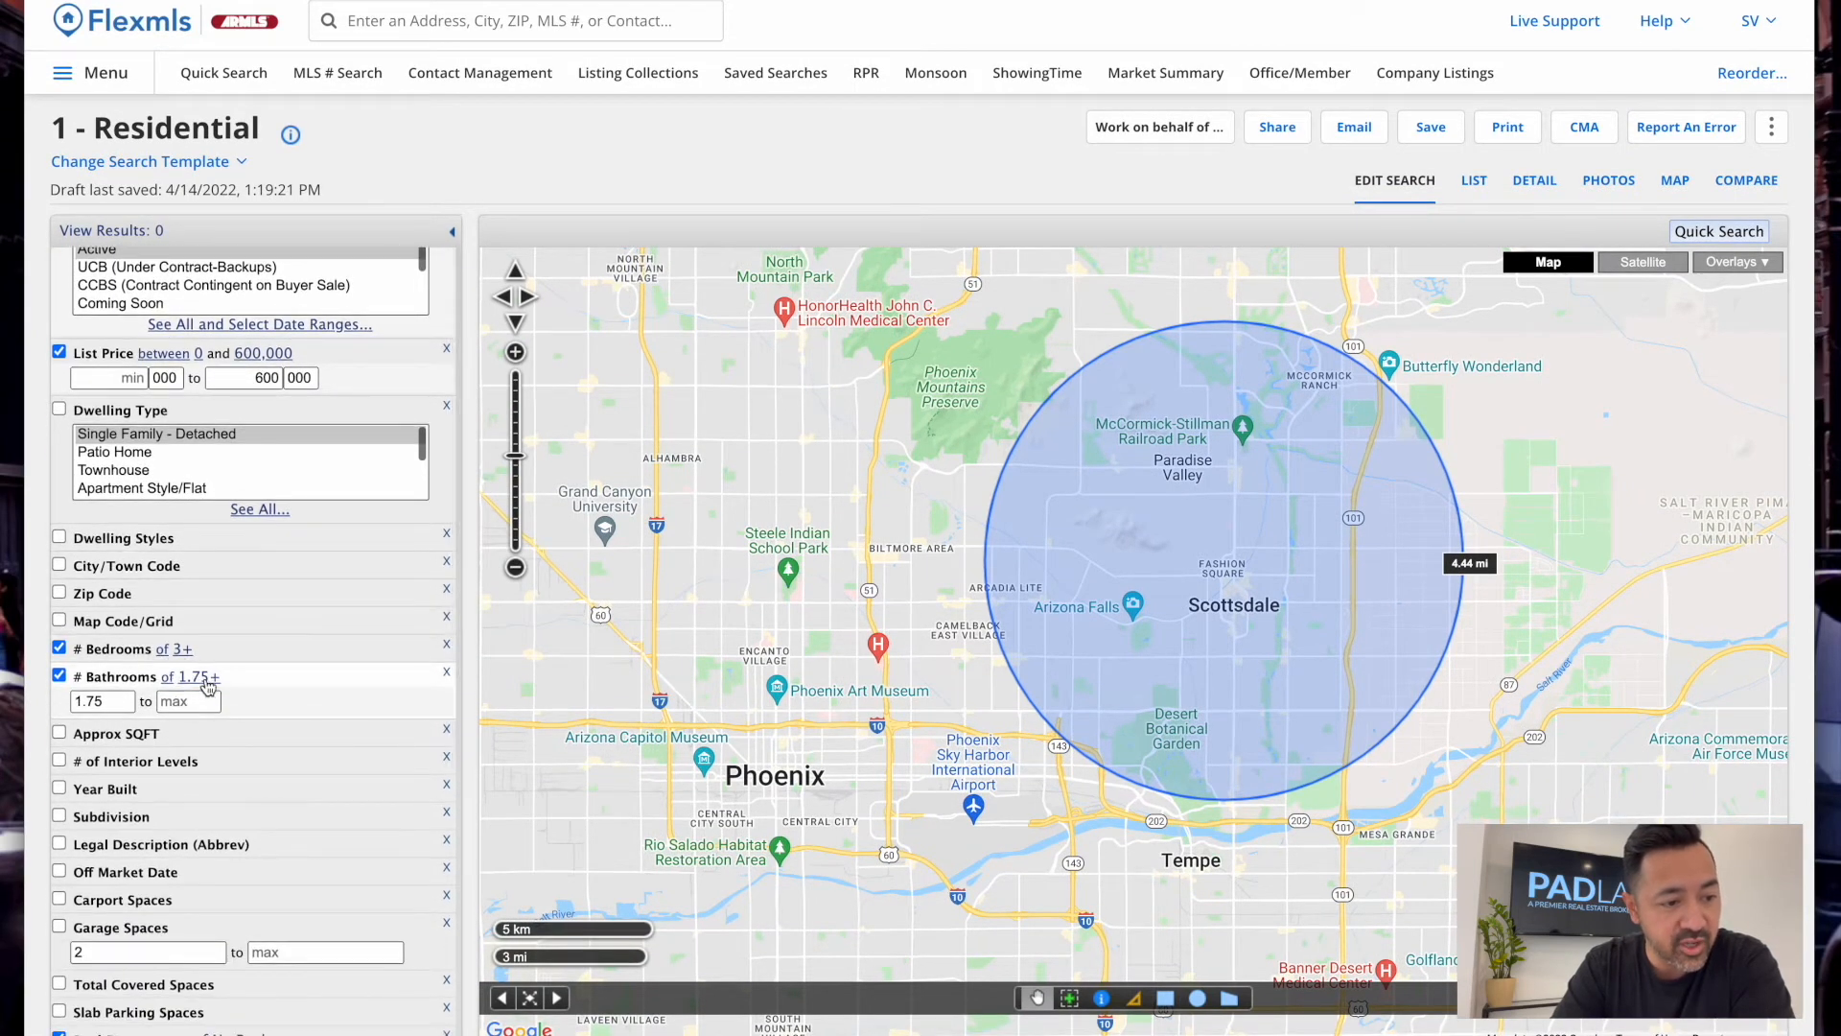
{"action": "scroll", "coordinate": [182, 847], "scroll_direction": "down", "scroll_amount": 5}
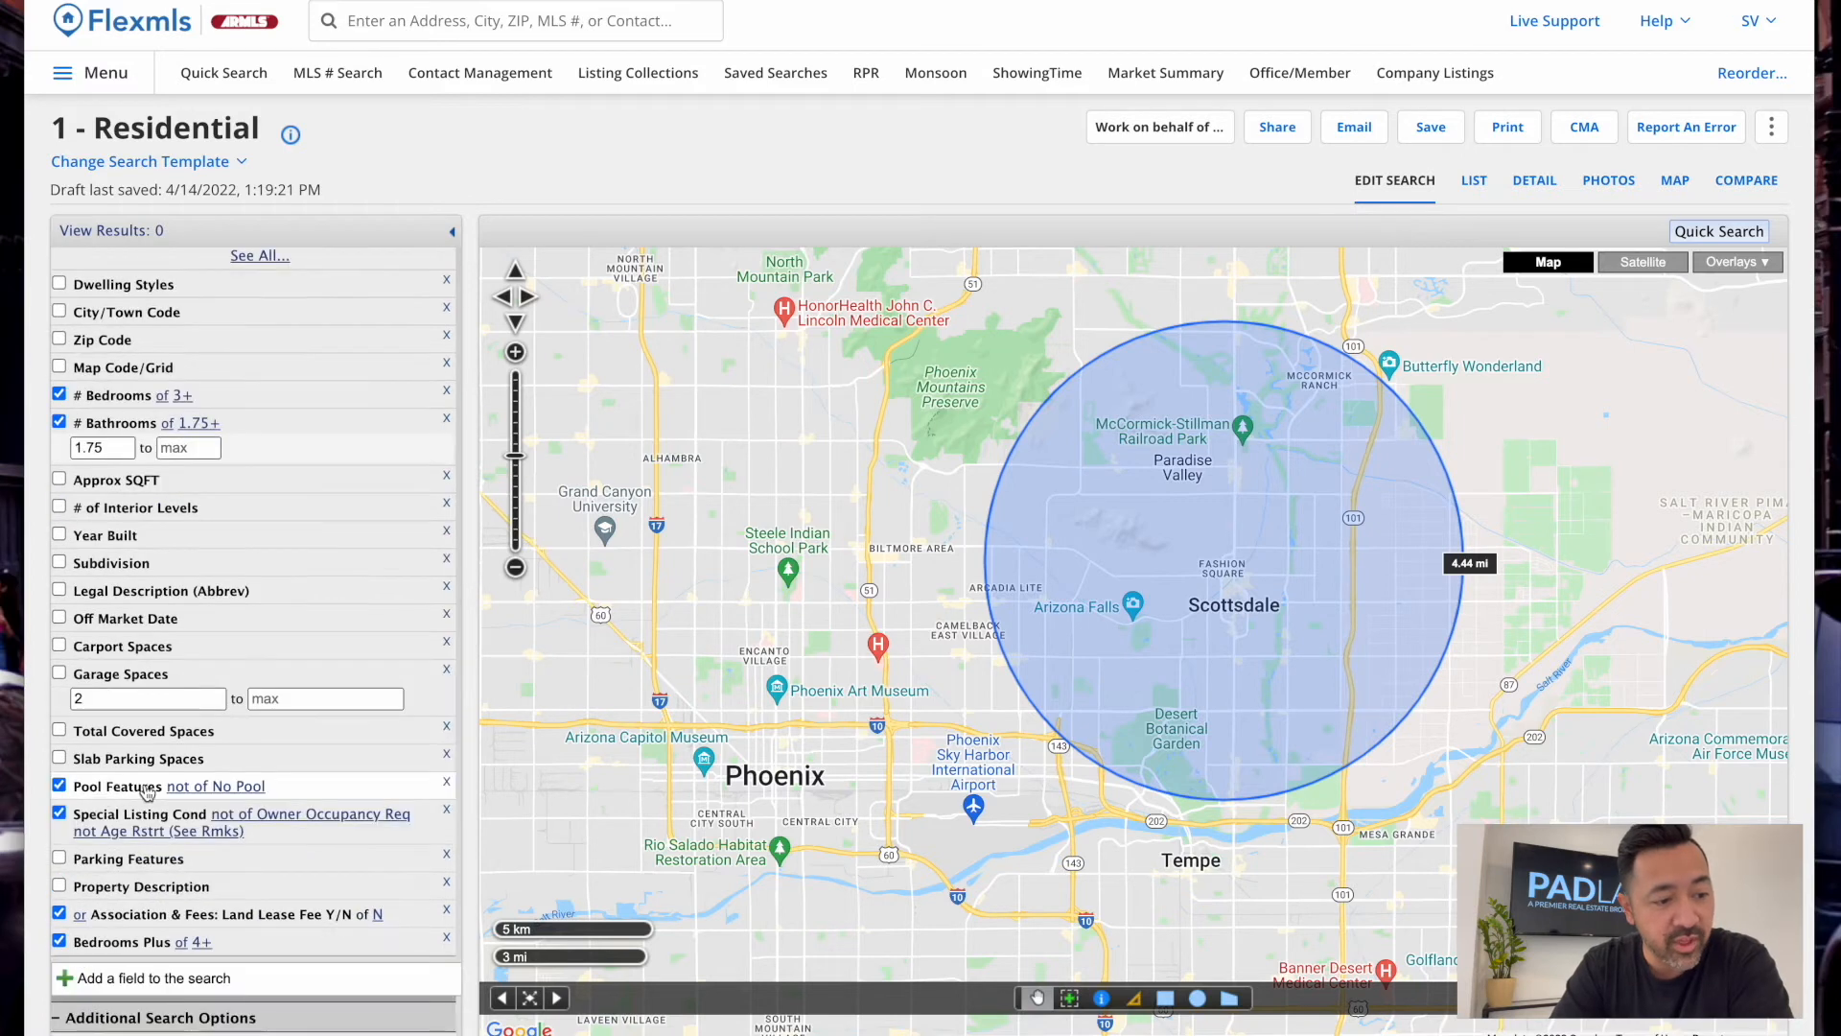
{"action": "scroll", "coordinate": [110, 830], "scroll_direction": "down", "scroll_amount": 2}
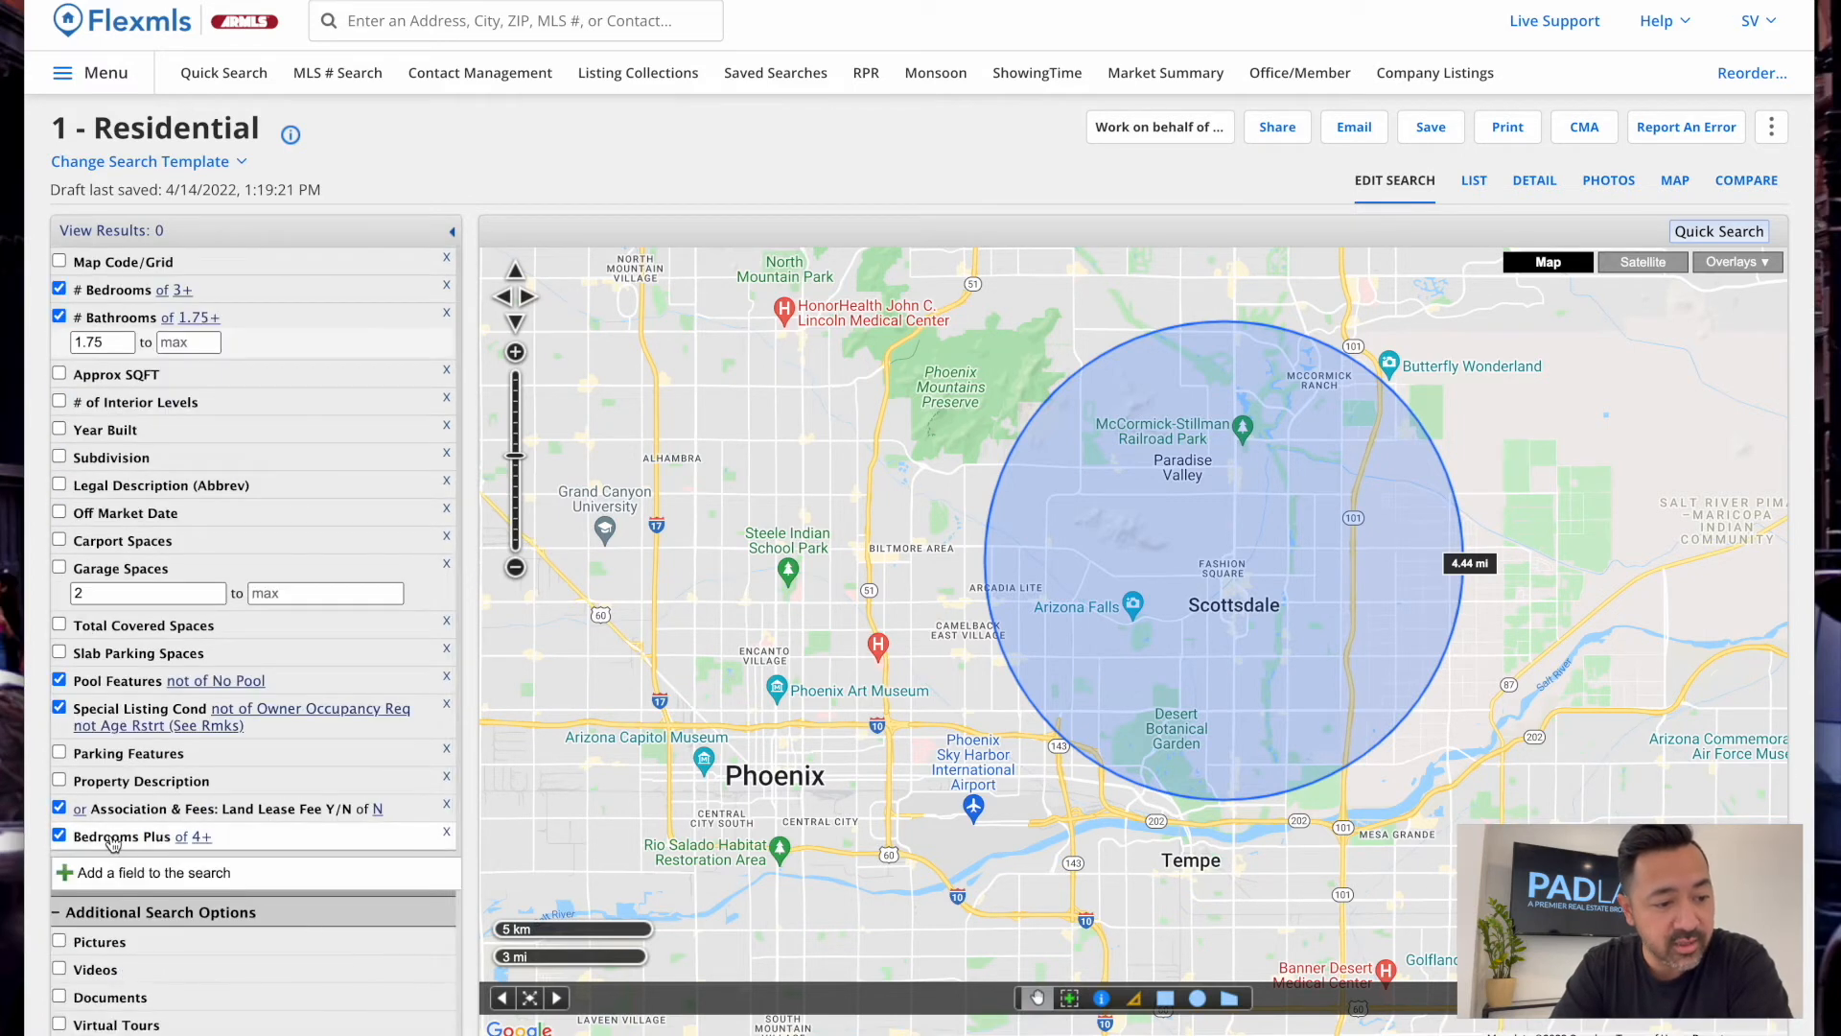
{"action": "scroll", "coordinate": [222, 637], "scroll_direction": "up", "scroll_amount": 2}
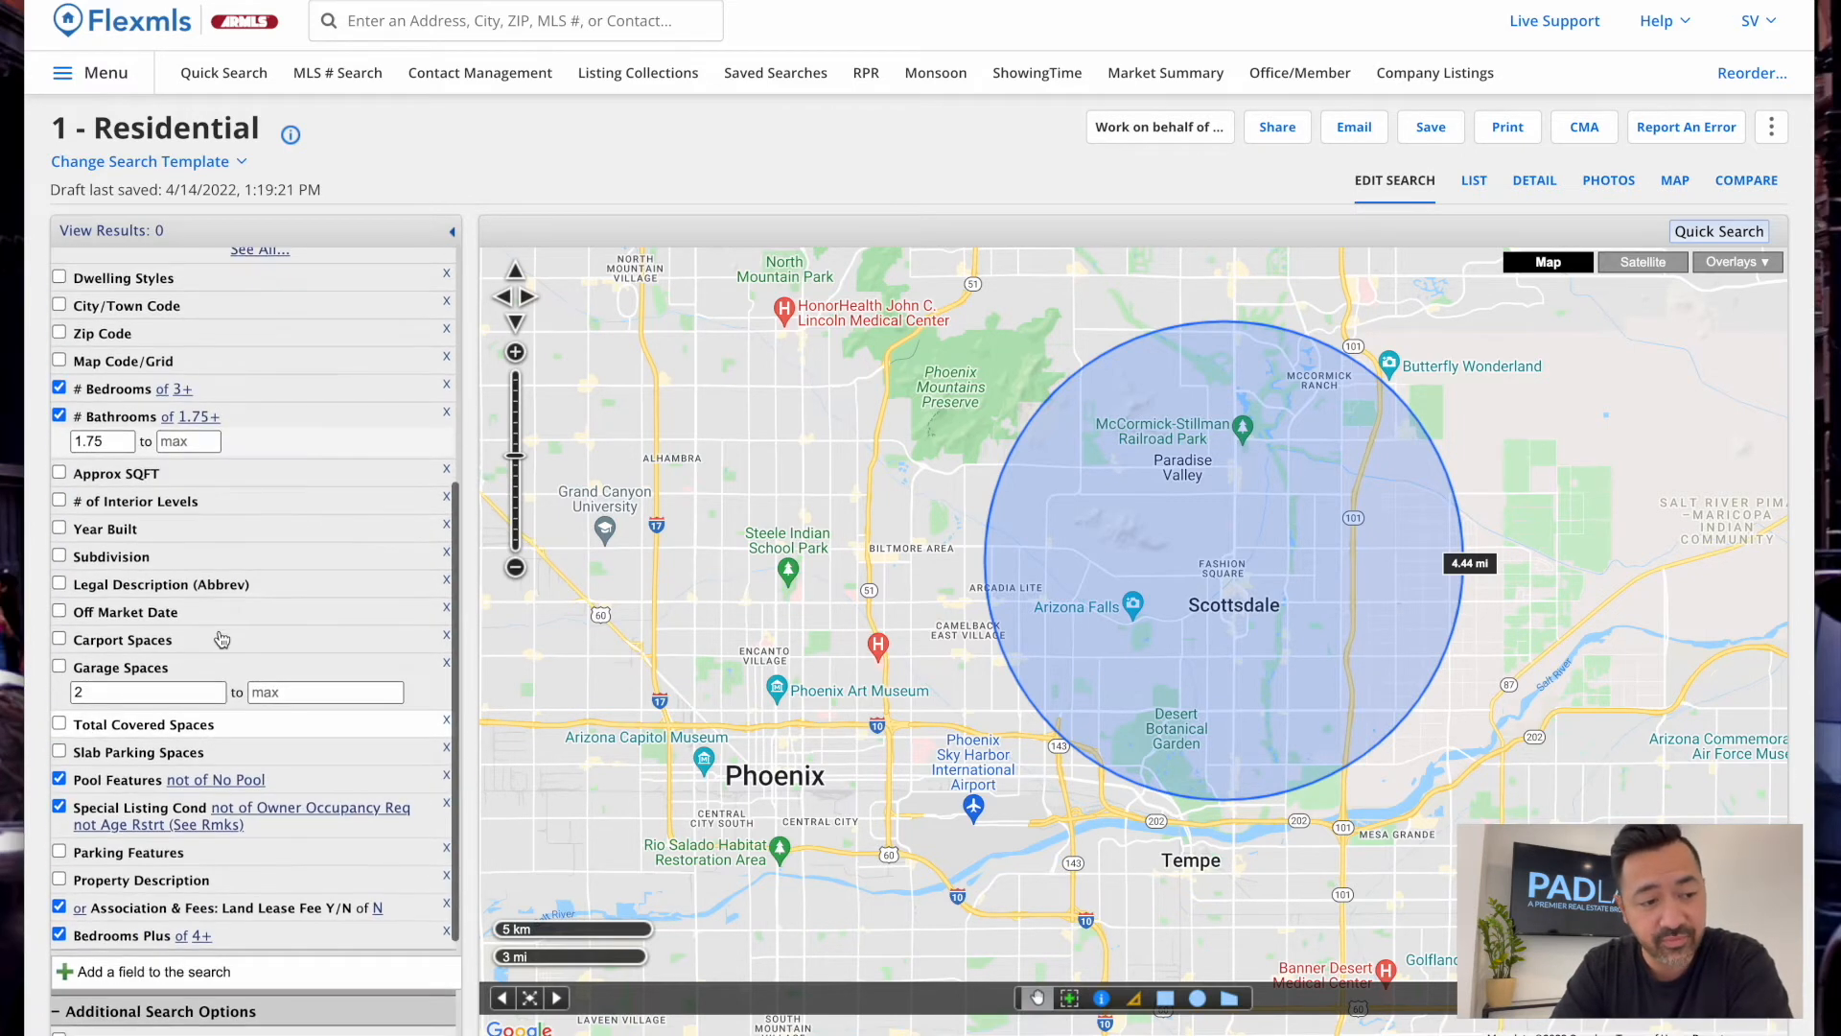
{"action": "scroll", "coordinate": [221, 671], "scroll_direction": "up", "scroll_amount": 5}
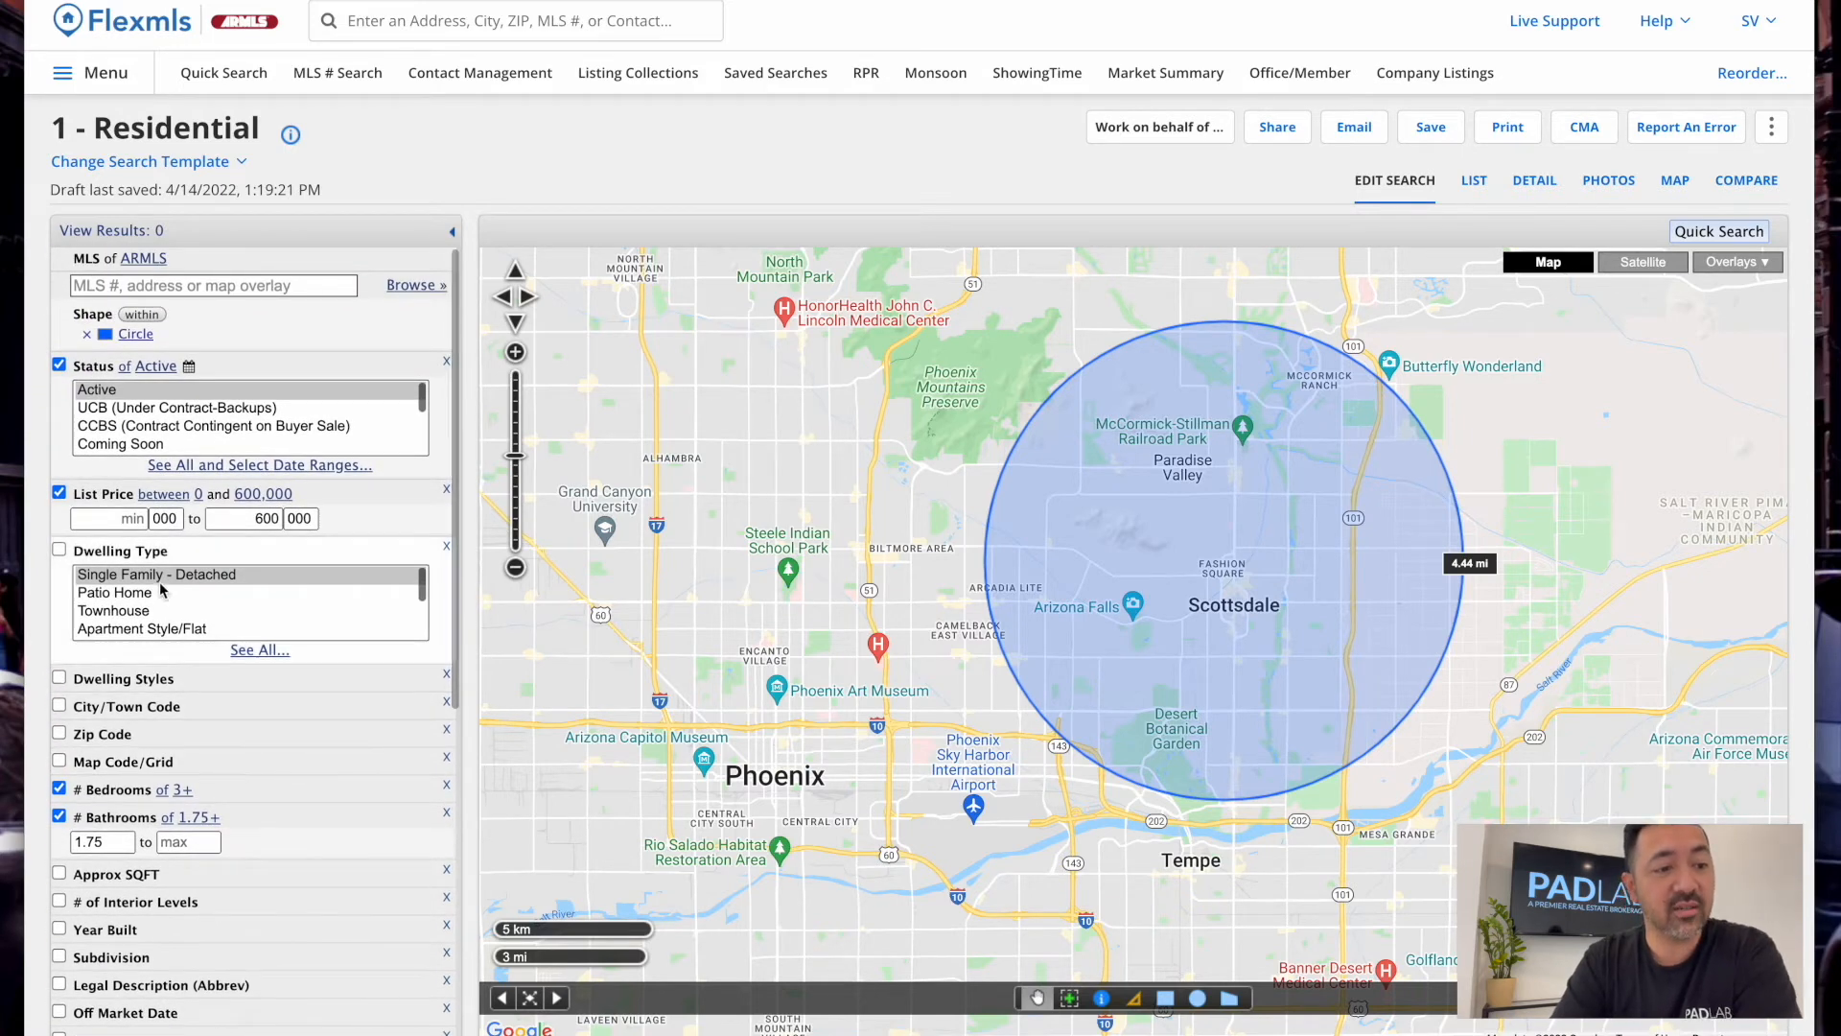
{"action": "left_click", "coordinate": [60, 493]}
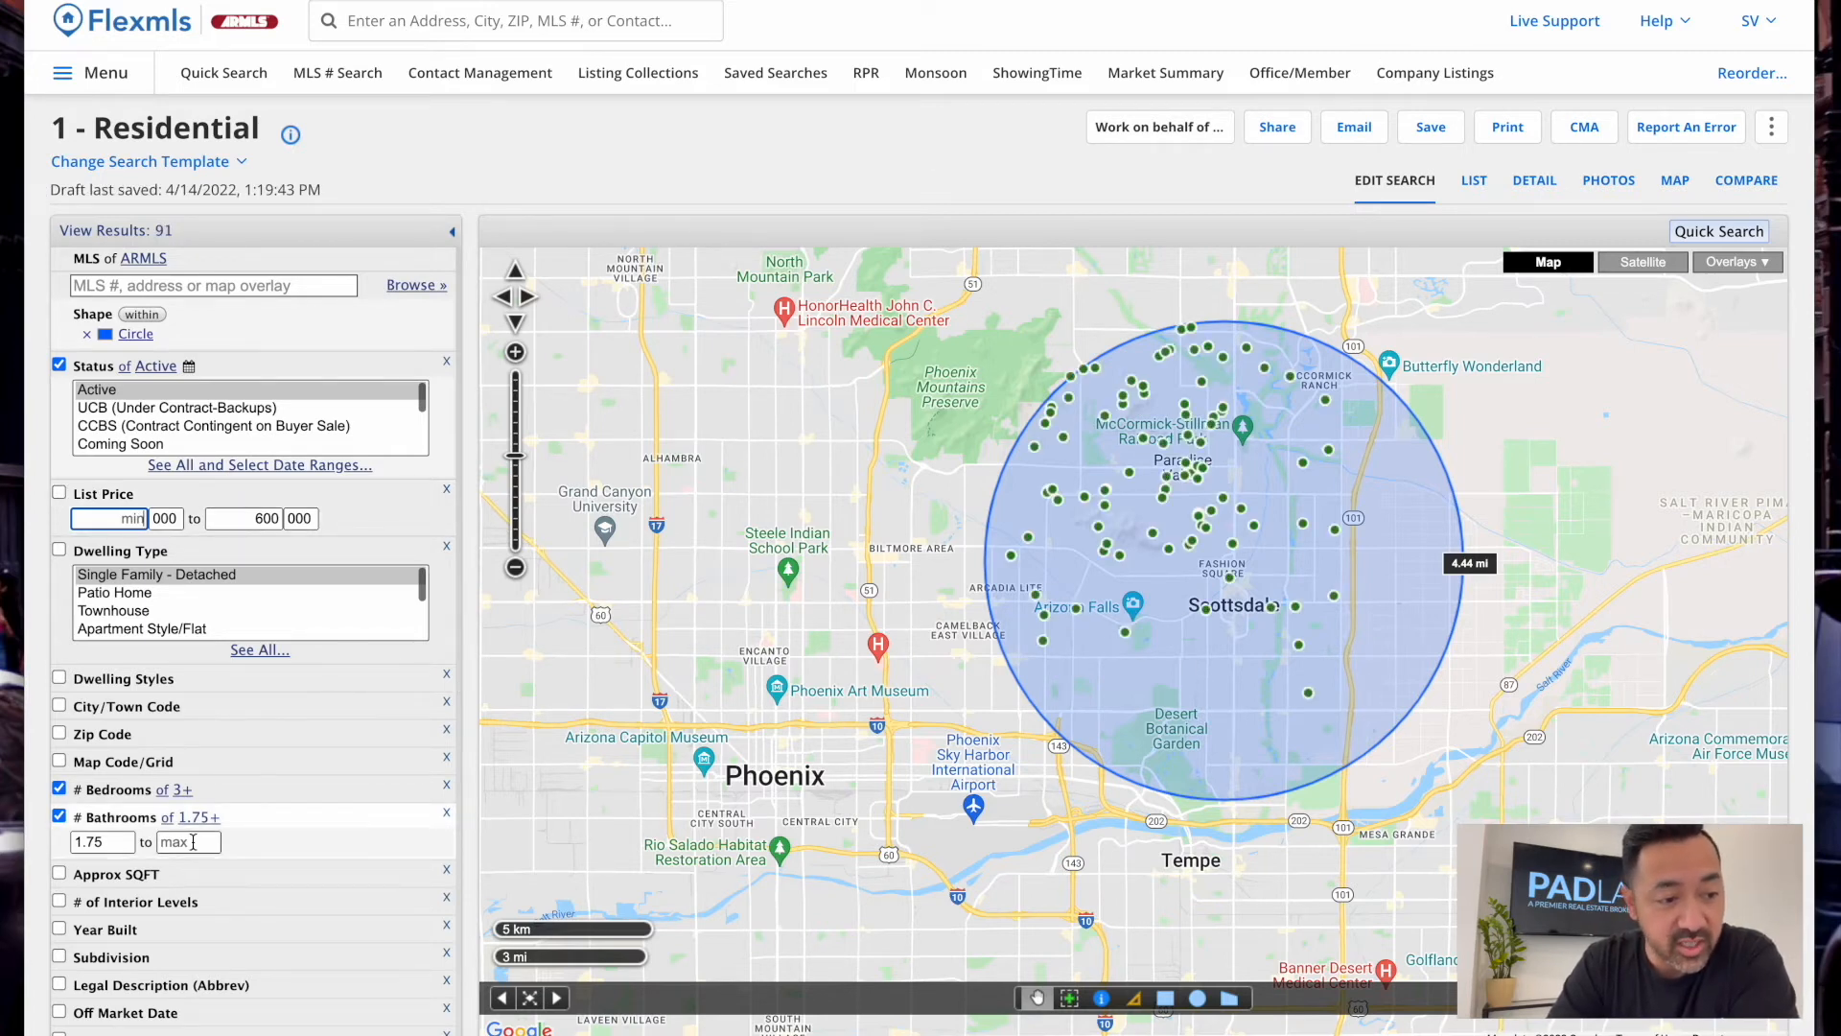
{"action": "scroll", "coordinate": [193, 842], "scroll_direction": "down", "scroll_amount": 3}
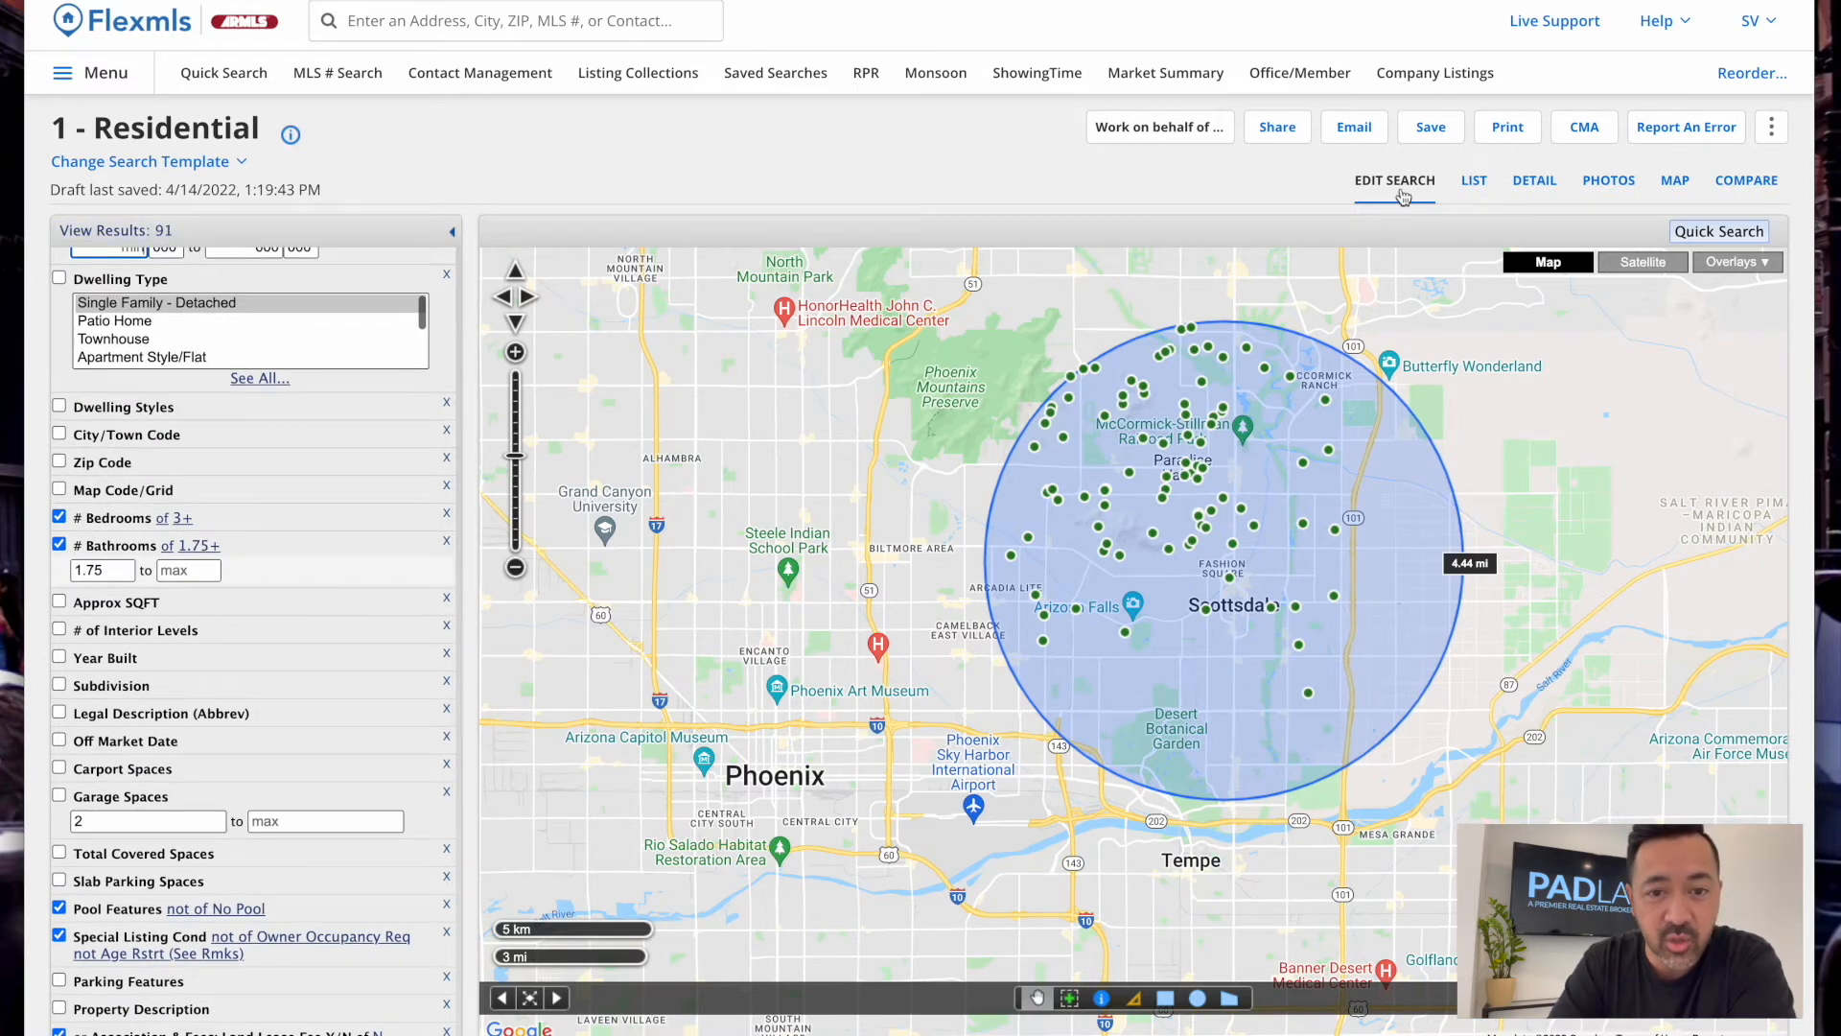
Switch to the LIST view and sort the listings by price, highest first
{"action": "left_click", "coordinate": [1473, 182]}
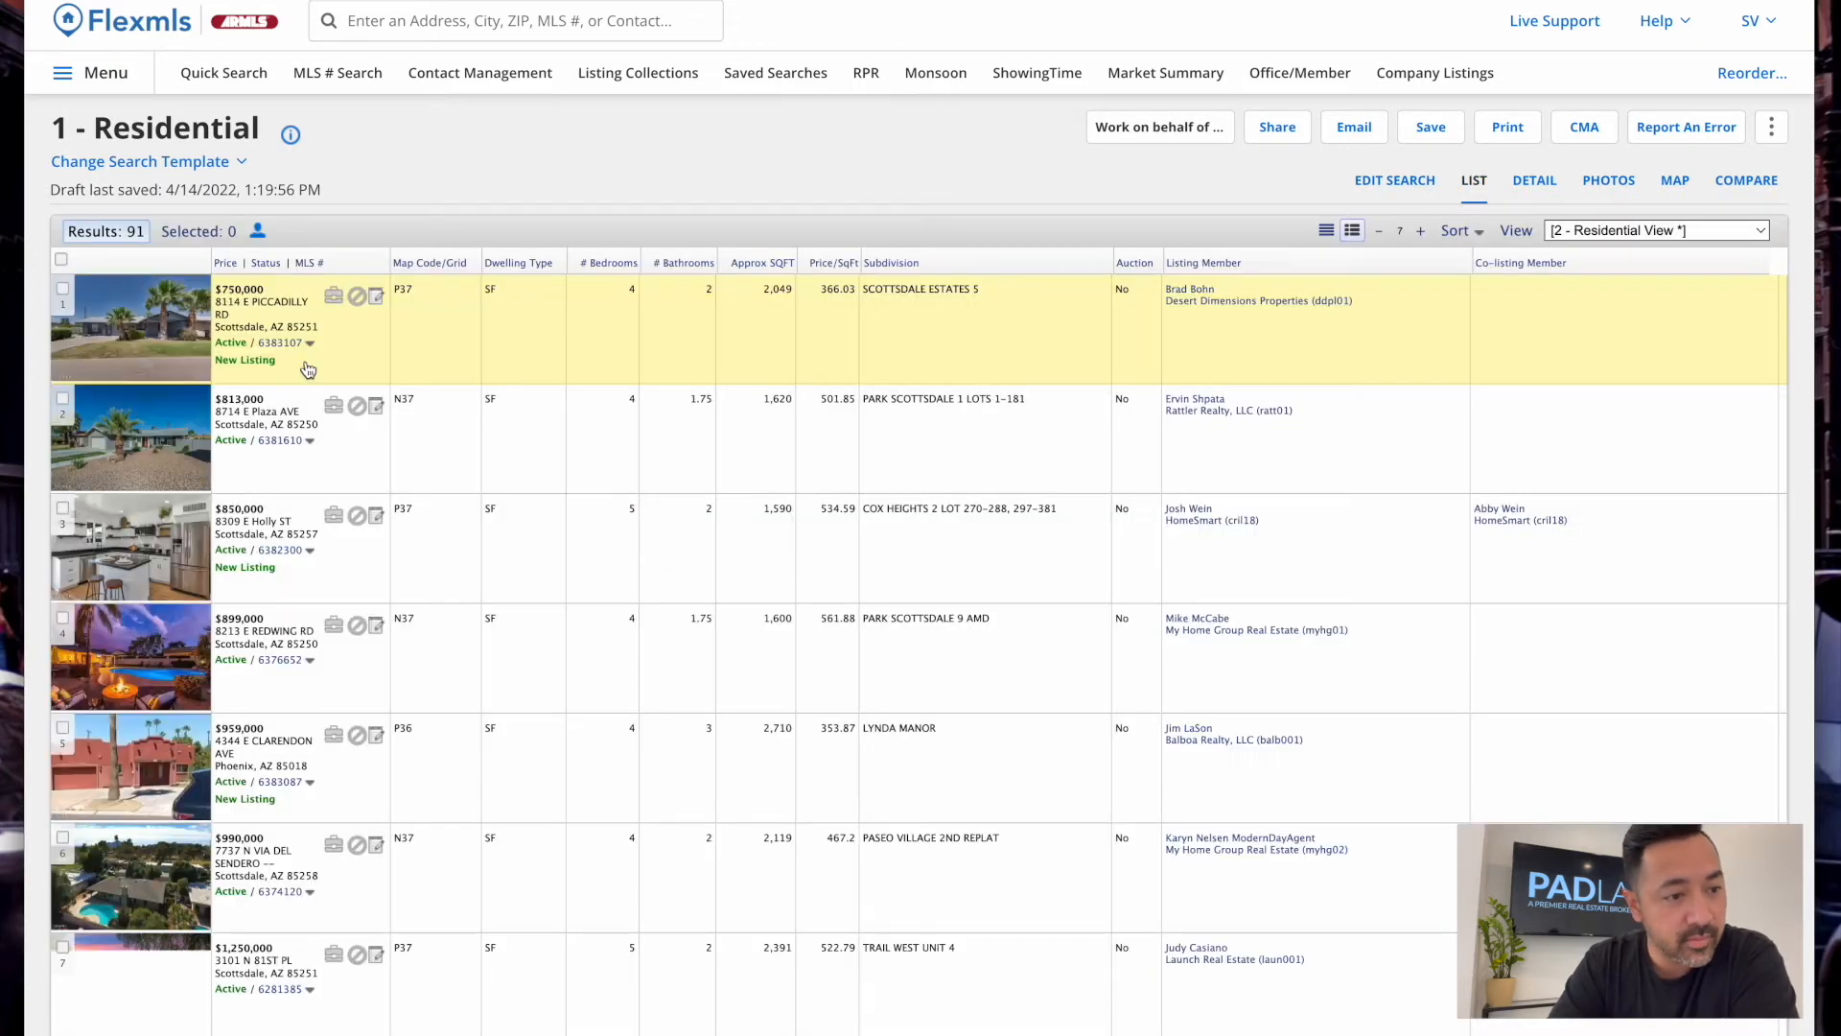
{"action": "left_click", "coordinate": [228, 265]}
{"action": "left_click", "coordinate": [278, 309]}
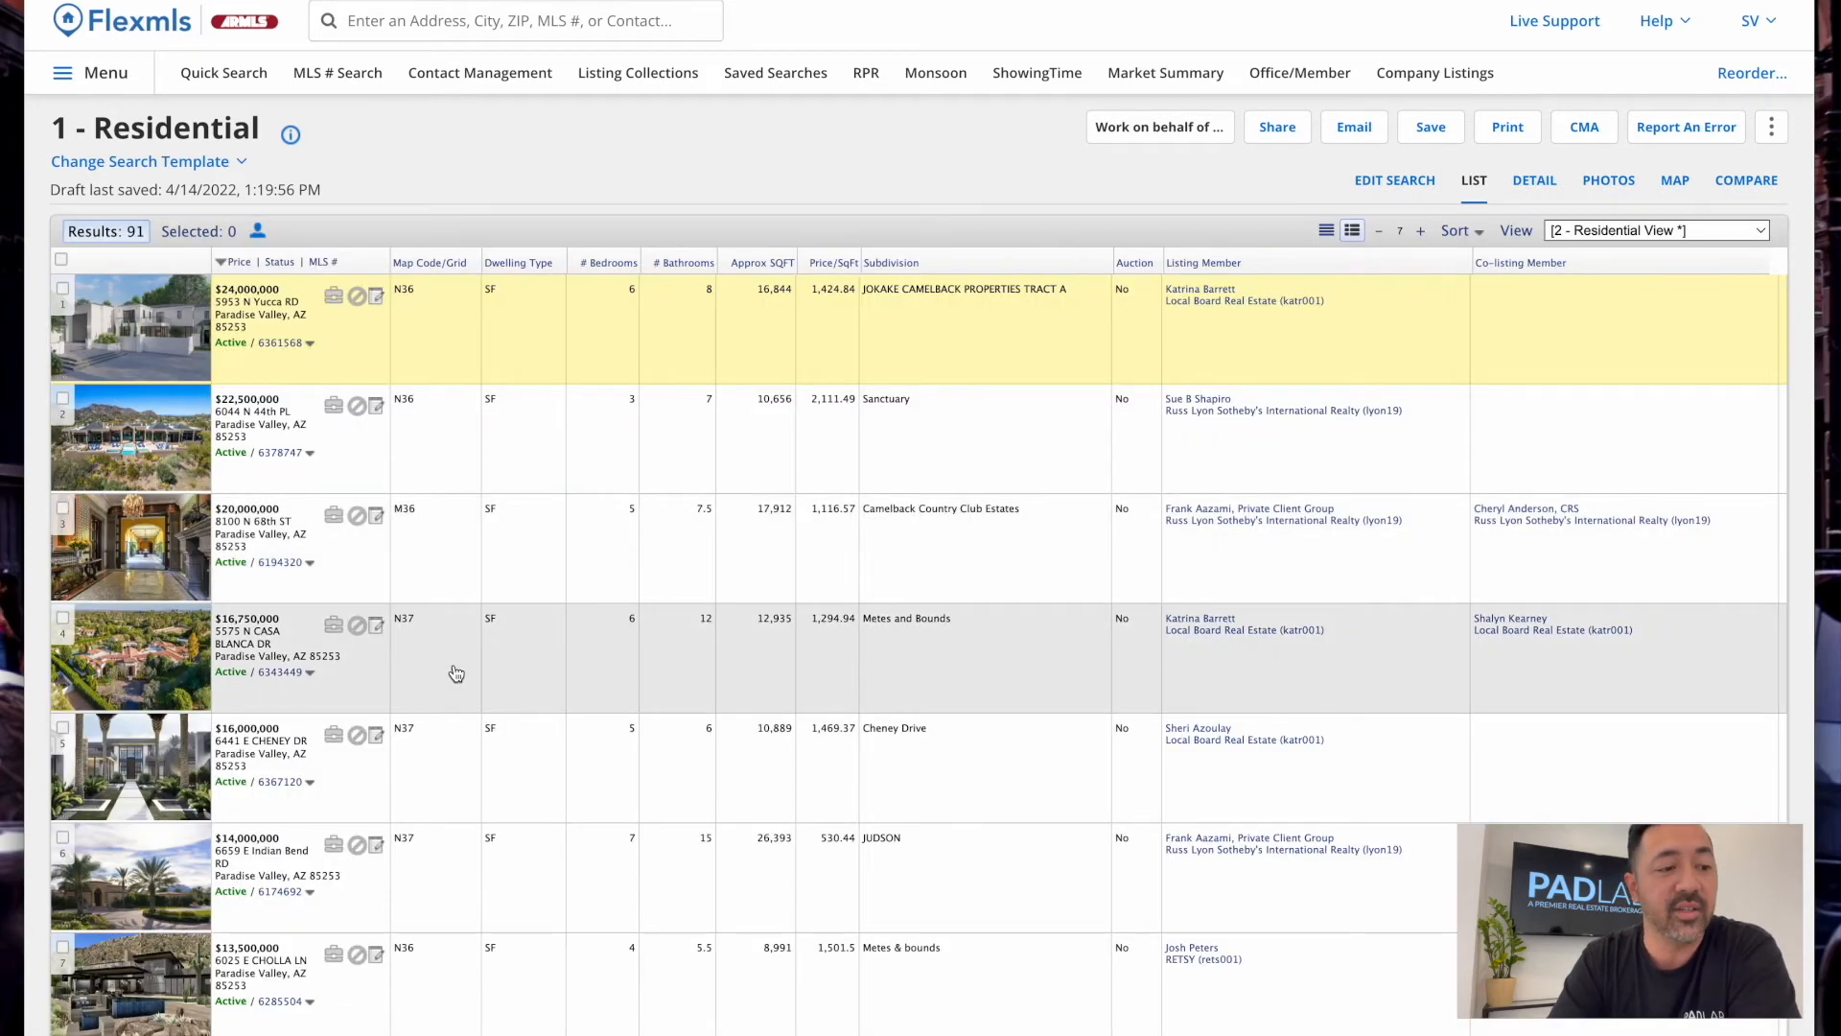
{"action": "scroll", "coordinate": [256, 827], "scroll_direction": "down", "scroll_amount": 10}
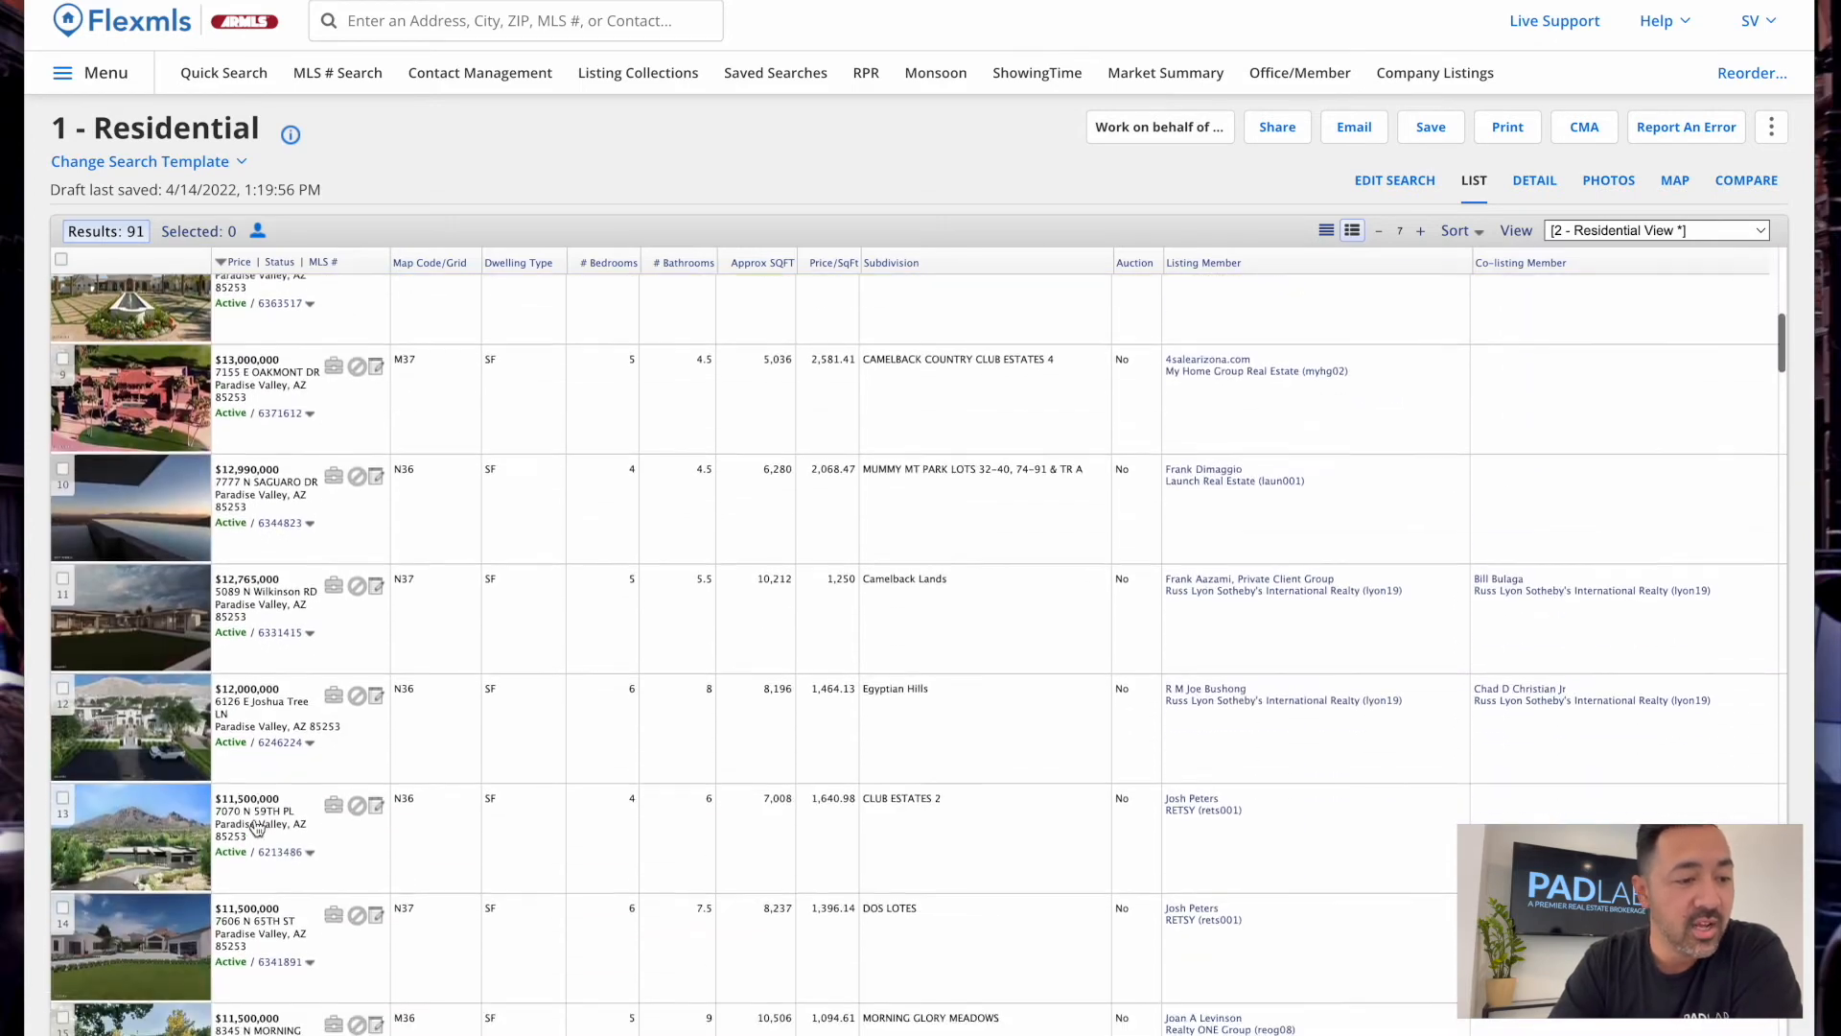
{"action": "scroll", "coordinate": [256, 827], "scroll_direction": "down", "scroll_amount": 20}
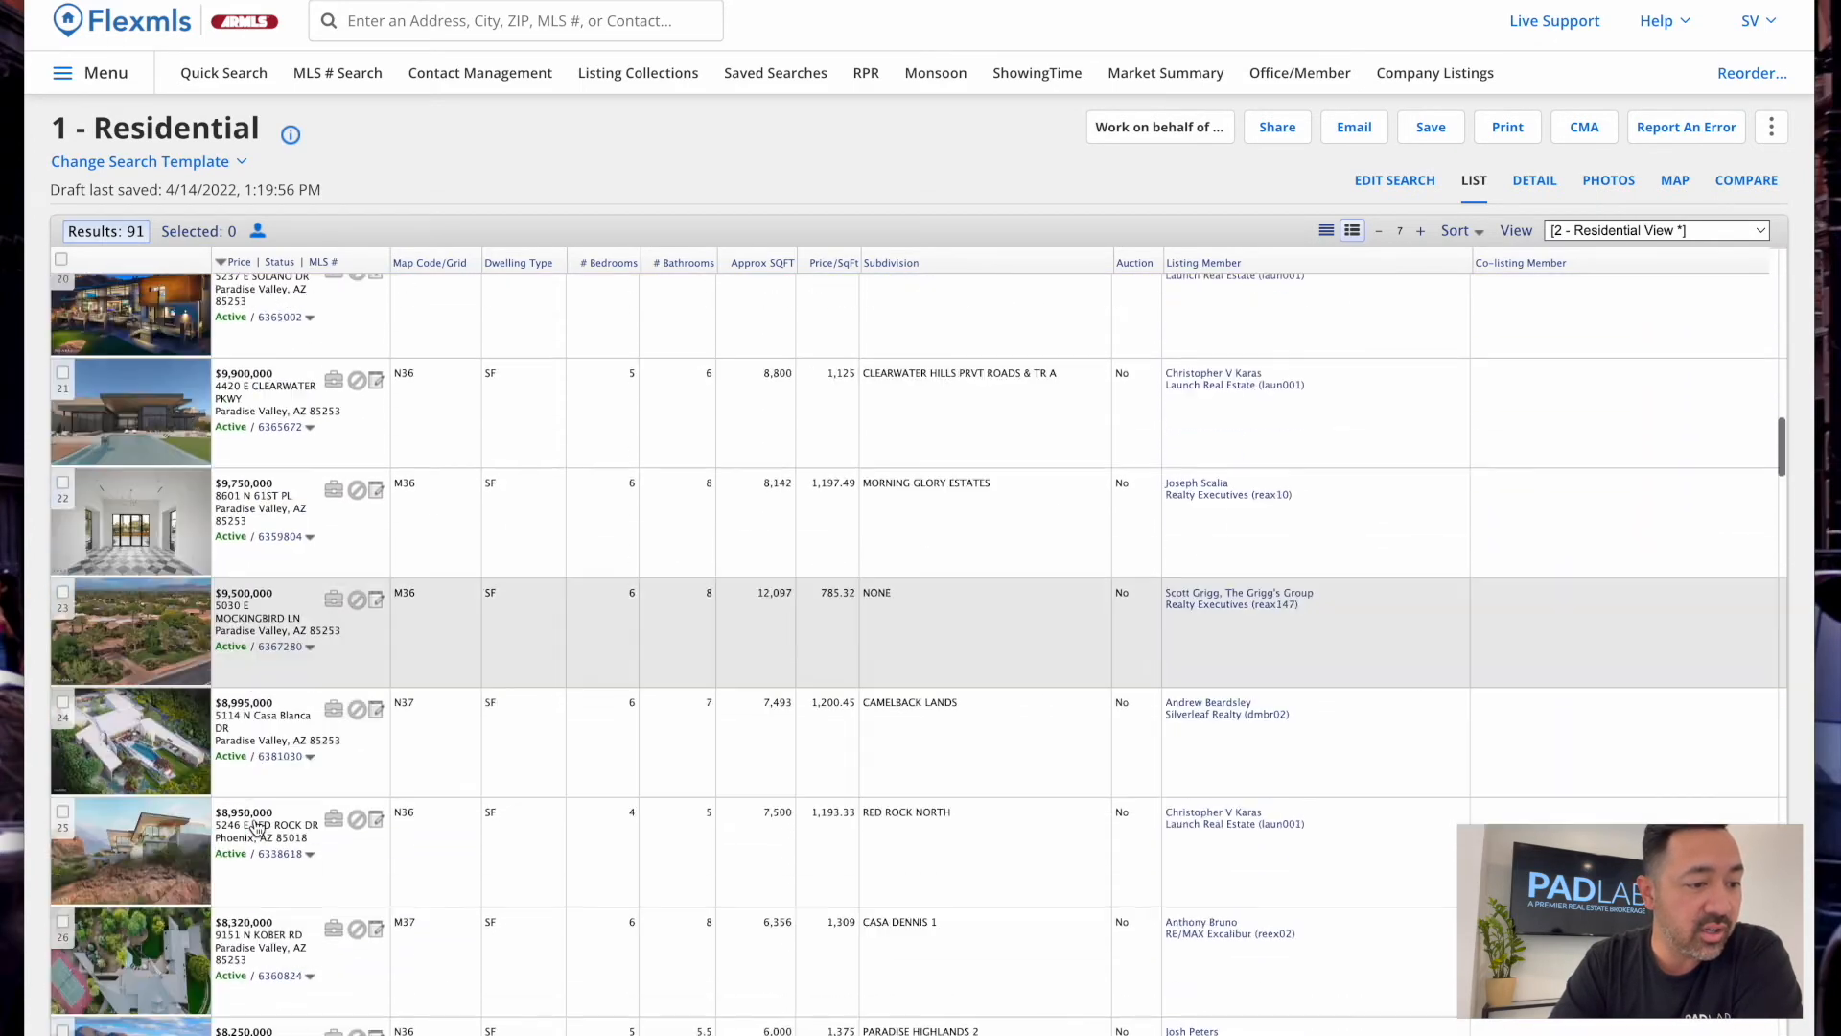
Re-sort the listings by price, lowest first, starting at $750,000
{"action": "left_click", "coordinate": [235, 261]}
{"action": "left_click", "coordinate": [277, 282]}
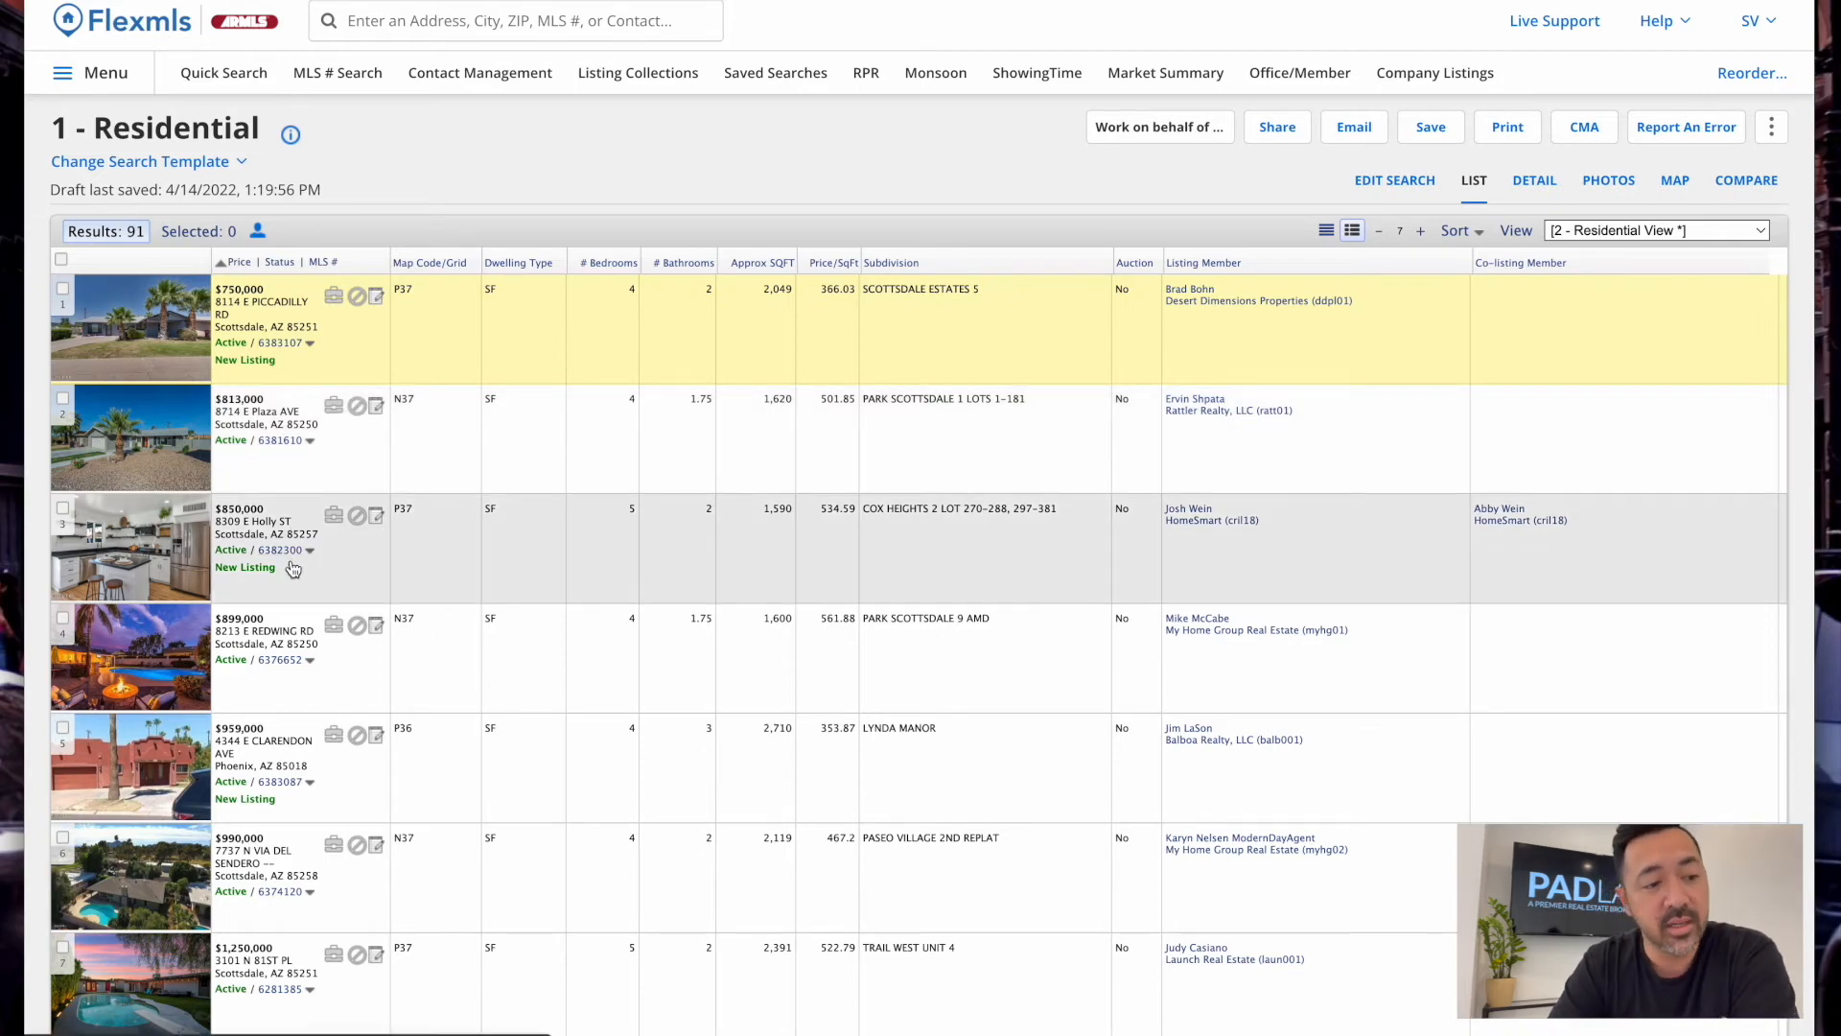
{"action": "scroll", "coordinate": [343, 741], "scroll_direction": "down", "scroll_amount": 10}
{"action": "scroll", "coordinate": [343, 741], "scroll_direction": "down", "scroll_amount": 4}
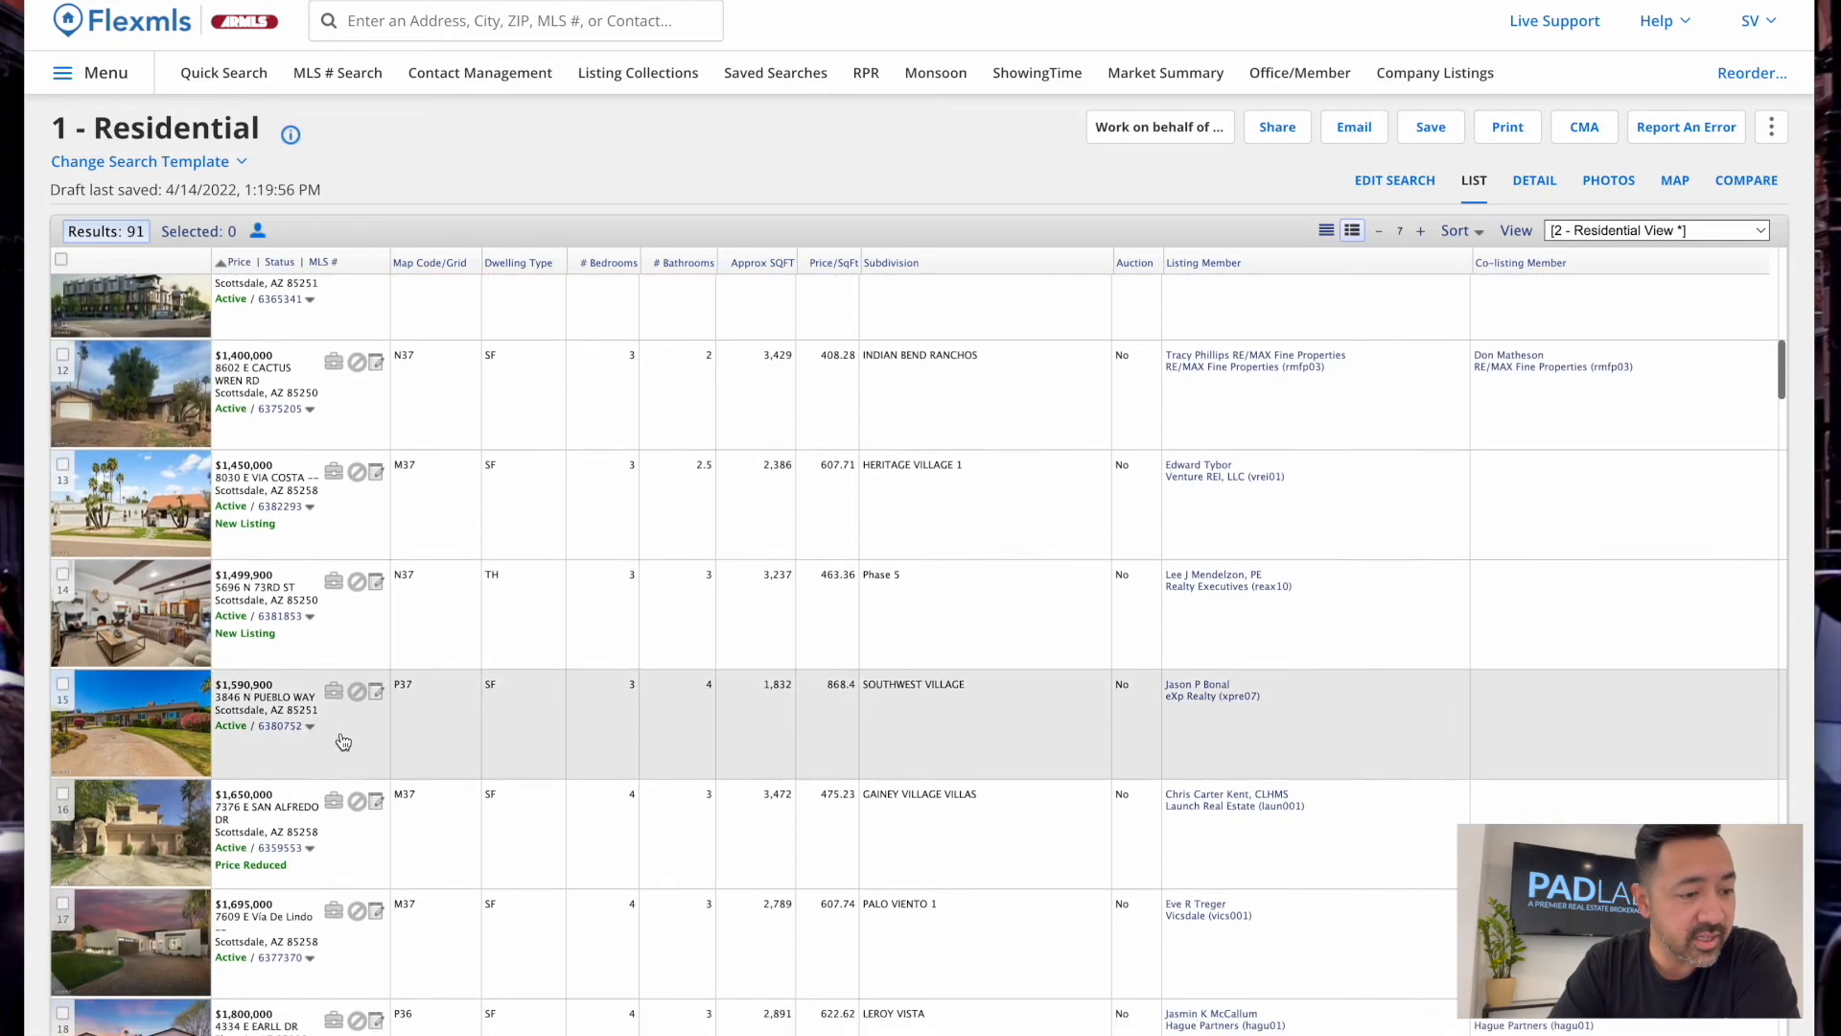
{"action": "scroll", "coordinate": [342, 741], "scroll_direction": "down", "scroll_amount": 6}
{"action": "scroll", "coordinate": [343, 741], "scroll_direction": "up", "scroll_amount": 6}
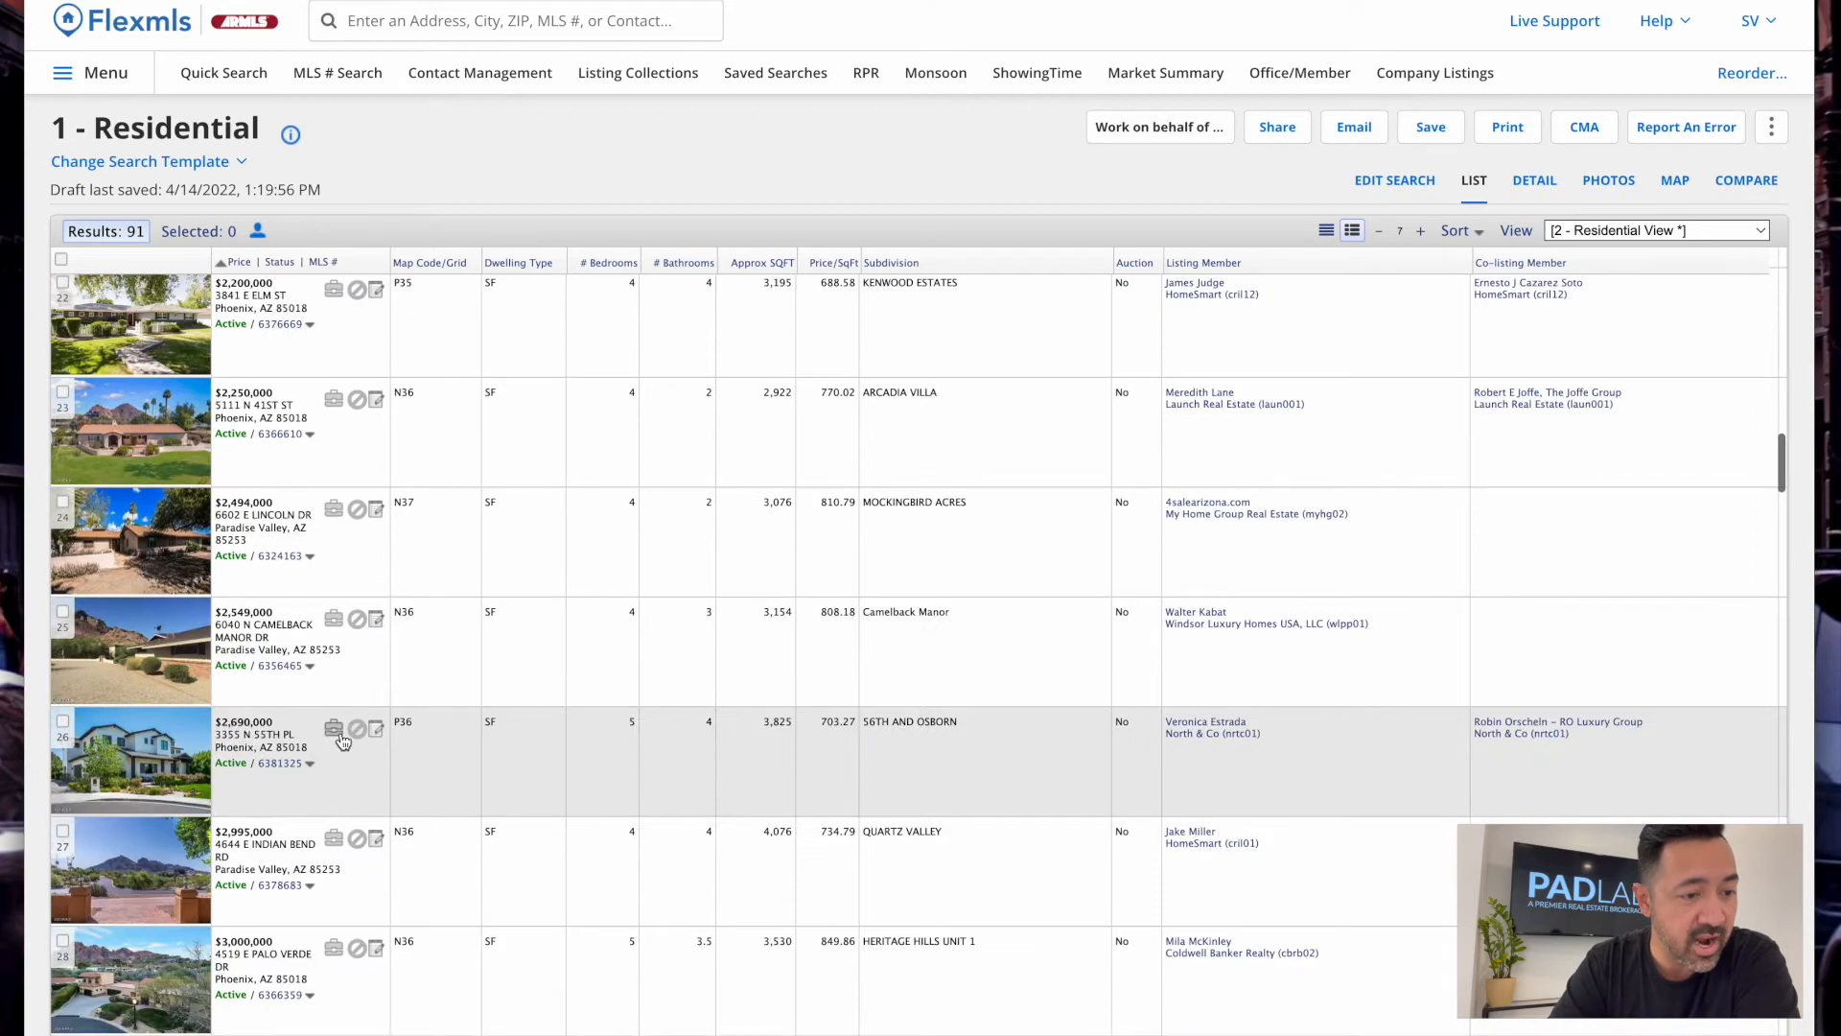
{"action": "scroll", "coordinate": [282, 472], "scroll_direction": "up", "scroll_amount": 1}
{"action": "scroll", "coordinate": [282, 472], "scroll_direction": "up", "scroll_amount": 13}
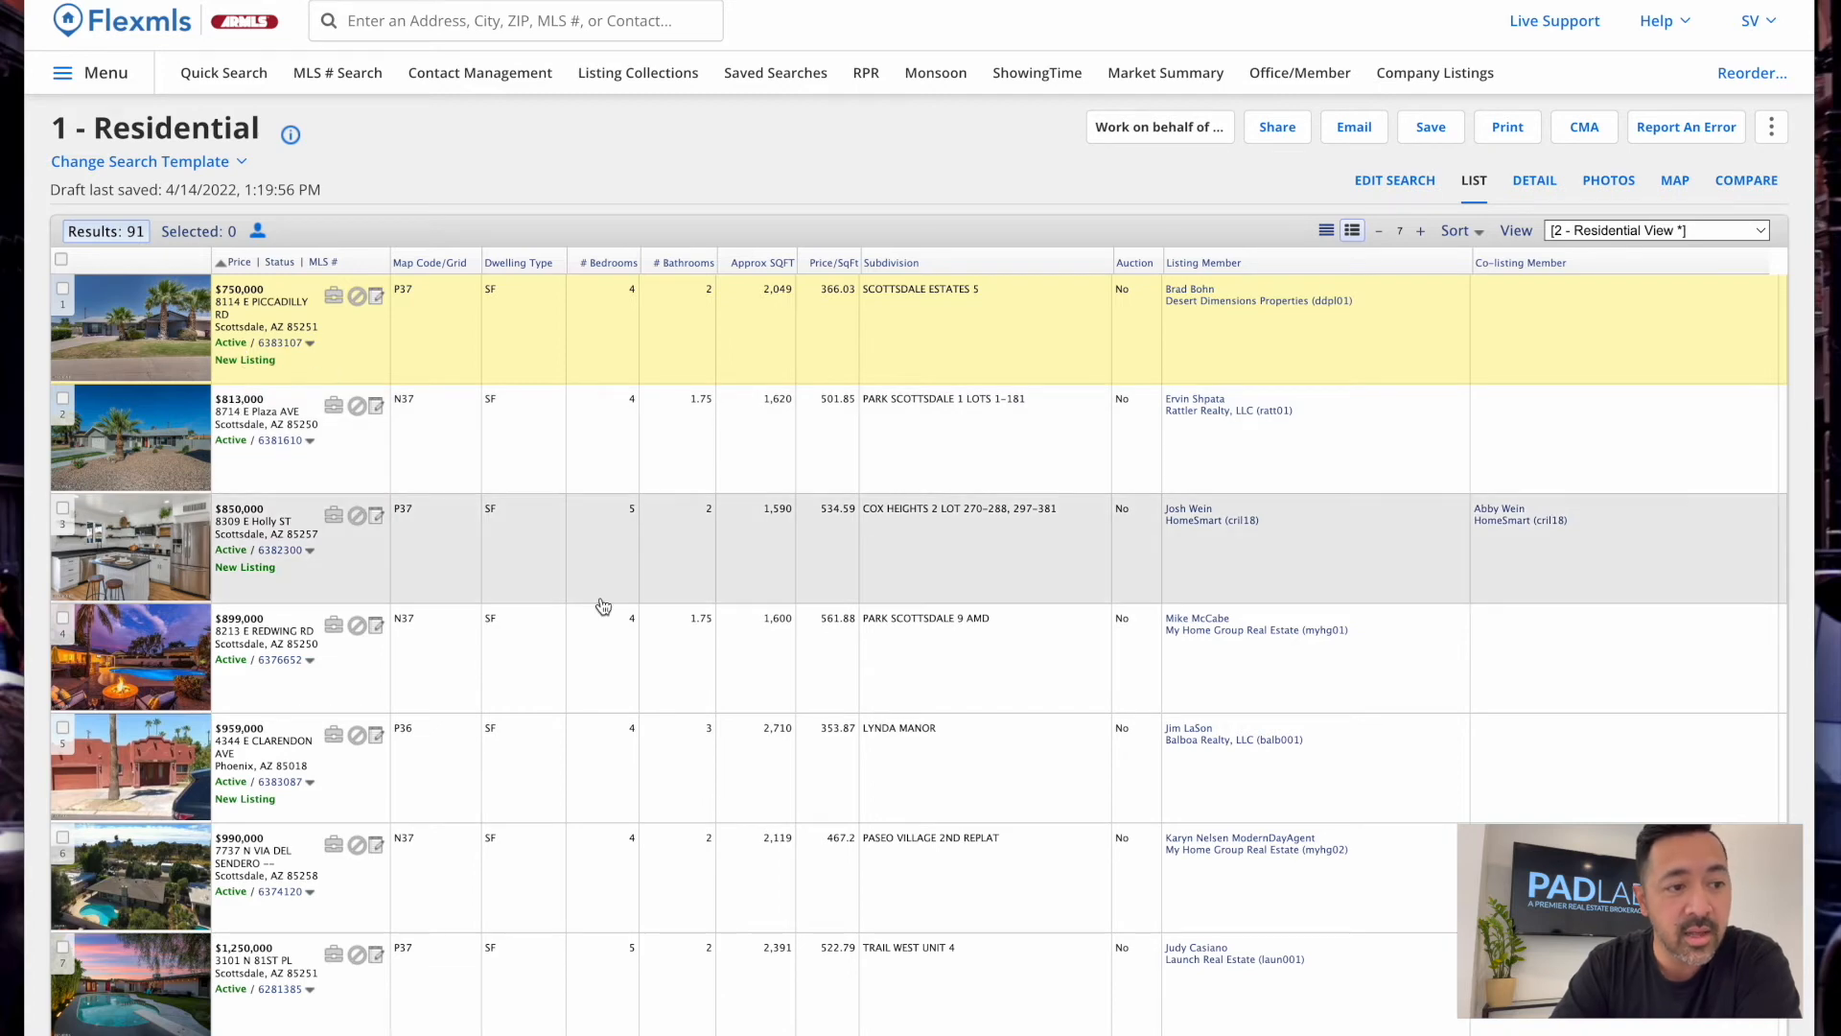
Open the $750,000 listing's Agent Report and review its Beds/Baths through Dwelling Styles facts
{"action": "left_click", "coordinate": [1532, 183]}
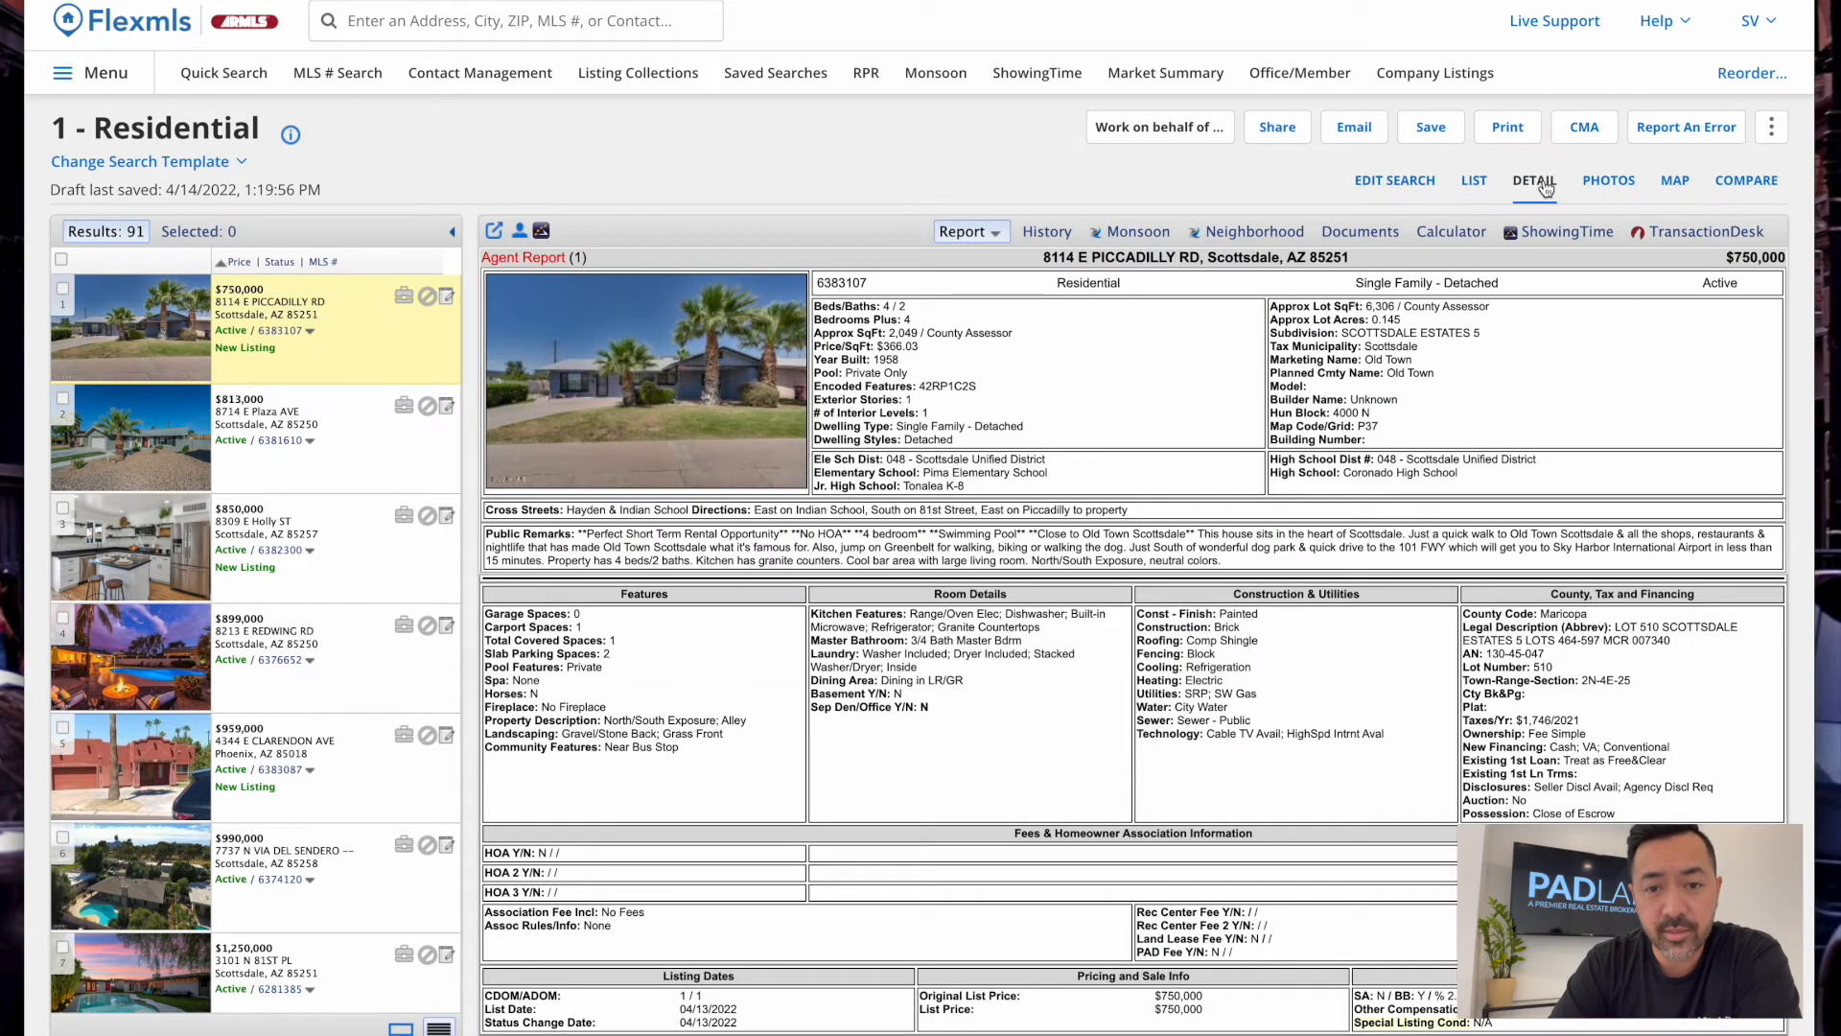
{"action": "scroll", "coordinate": [1447, 530], "scroll_direction": "down", "scroll_amount": 2}
{"action": "scroll", "coordinate": [1151, 431], "scroll_direction": "up", "scroll_amount": 2}
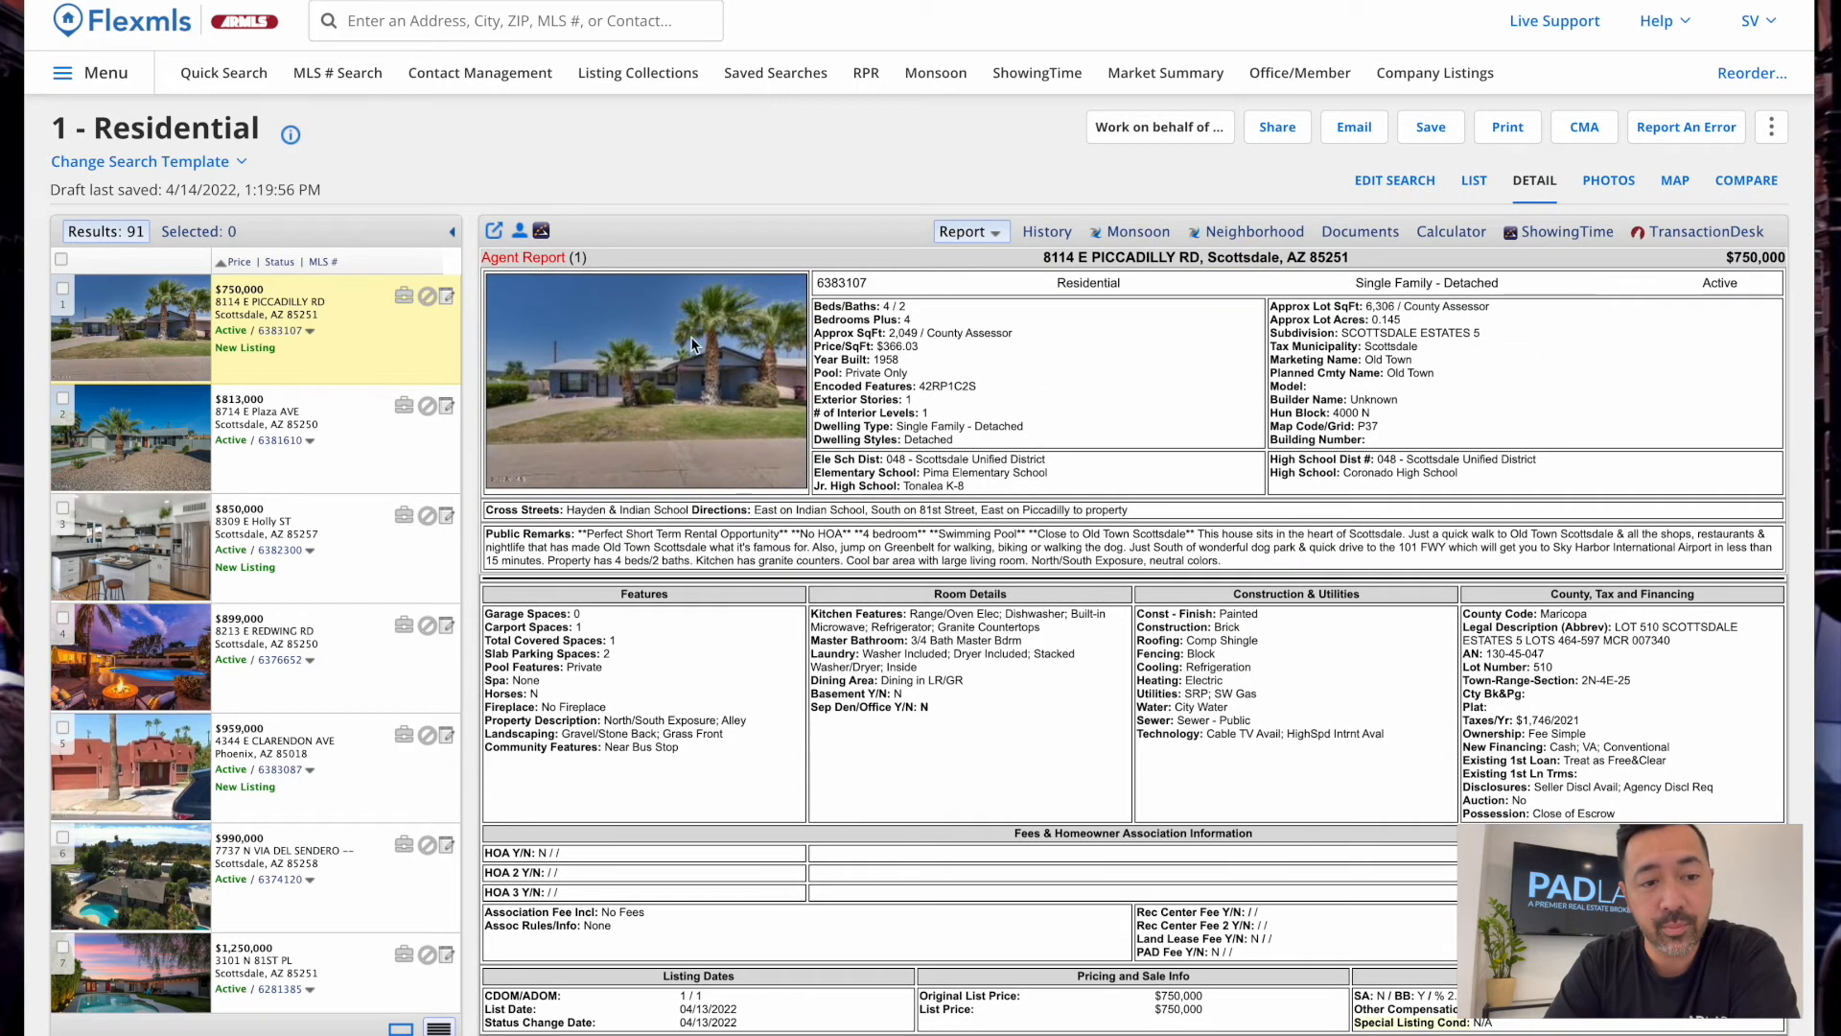
{"action": "scroll", "coordinate": [1262, 767], "scroll_direction": "down", "scroll_amount": 4}
{"action": "scroll", "coordinate": [1262, 767], "scroll_direction": "up", "scroll_amount": 5}
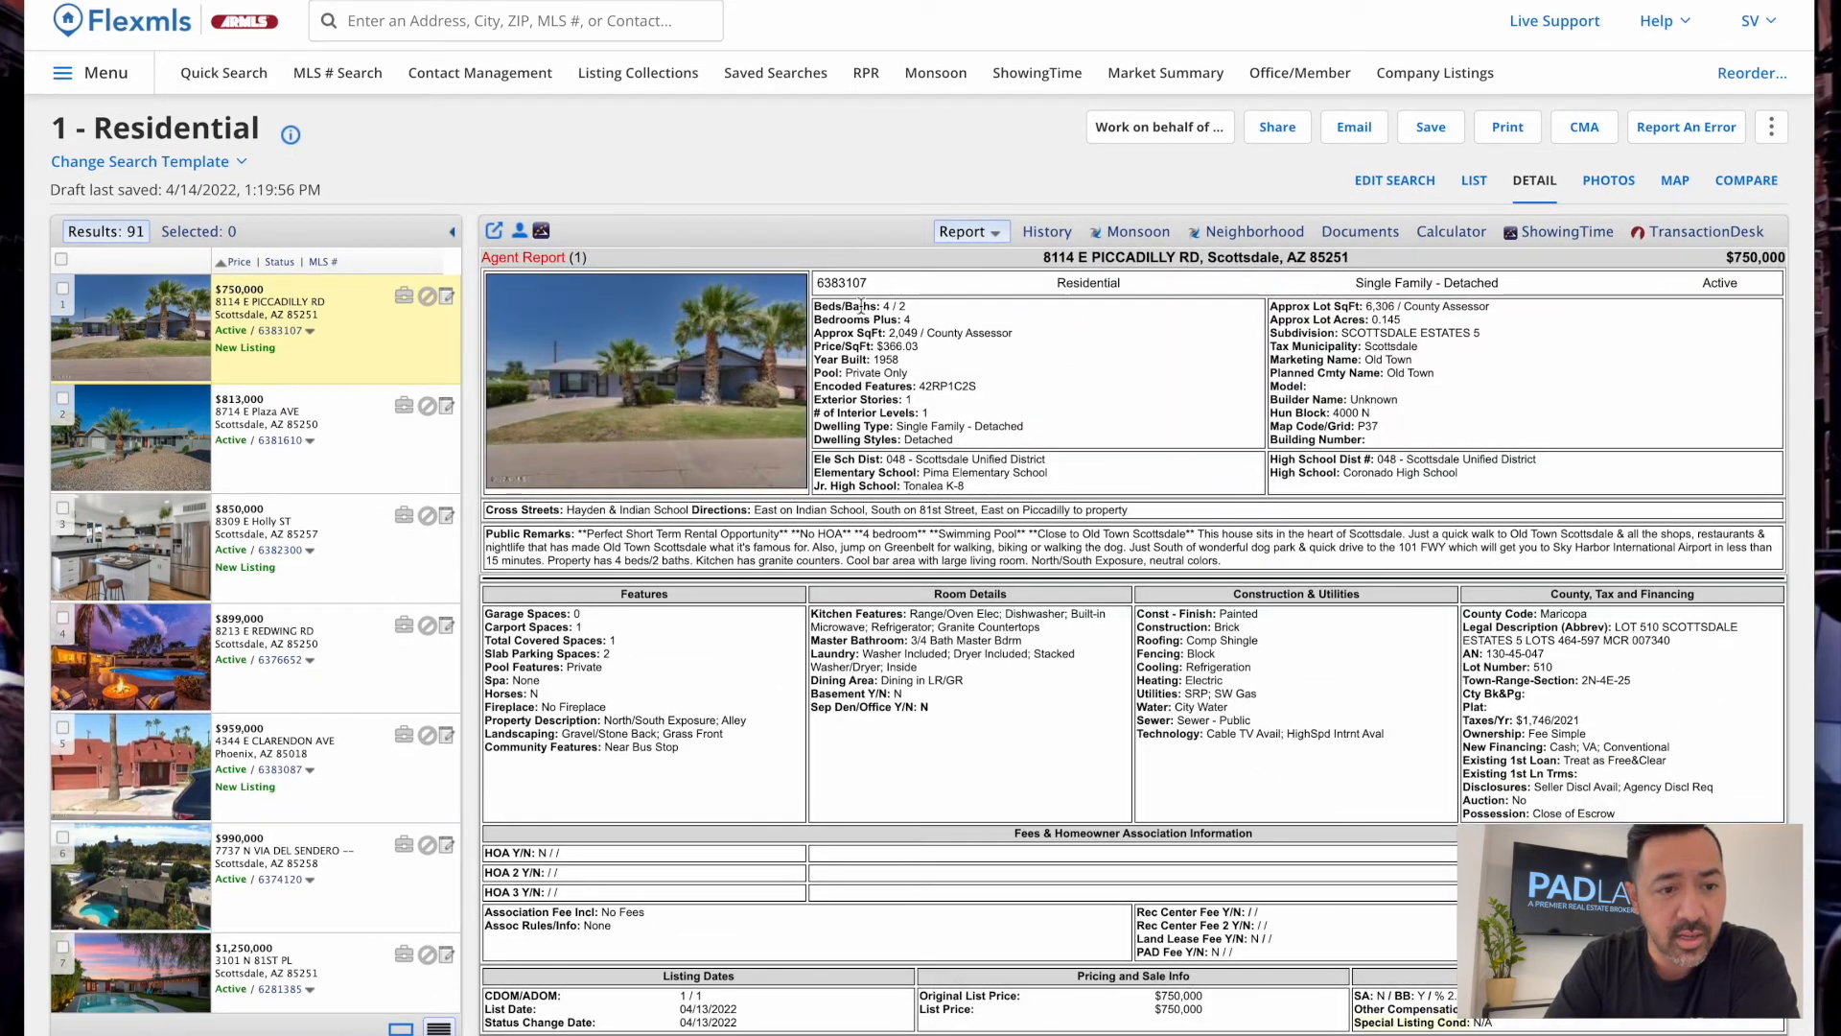
{"action": "left_click_drag", "start_coordinate": [812, 307], "coordinate": [1158, 434]}
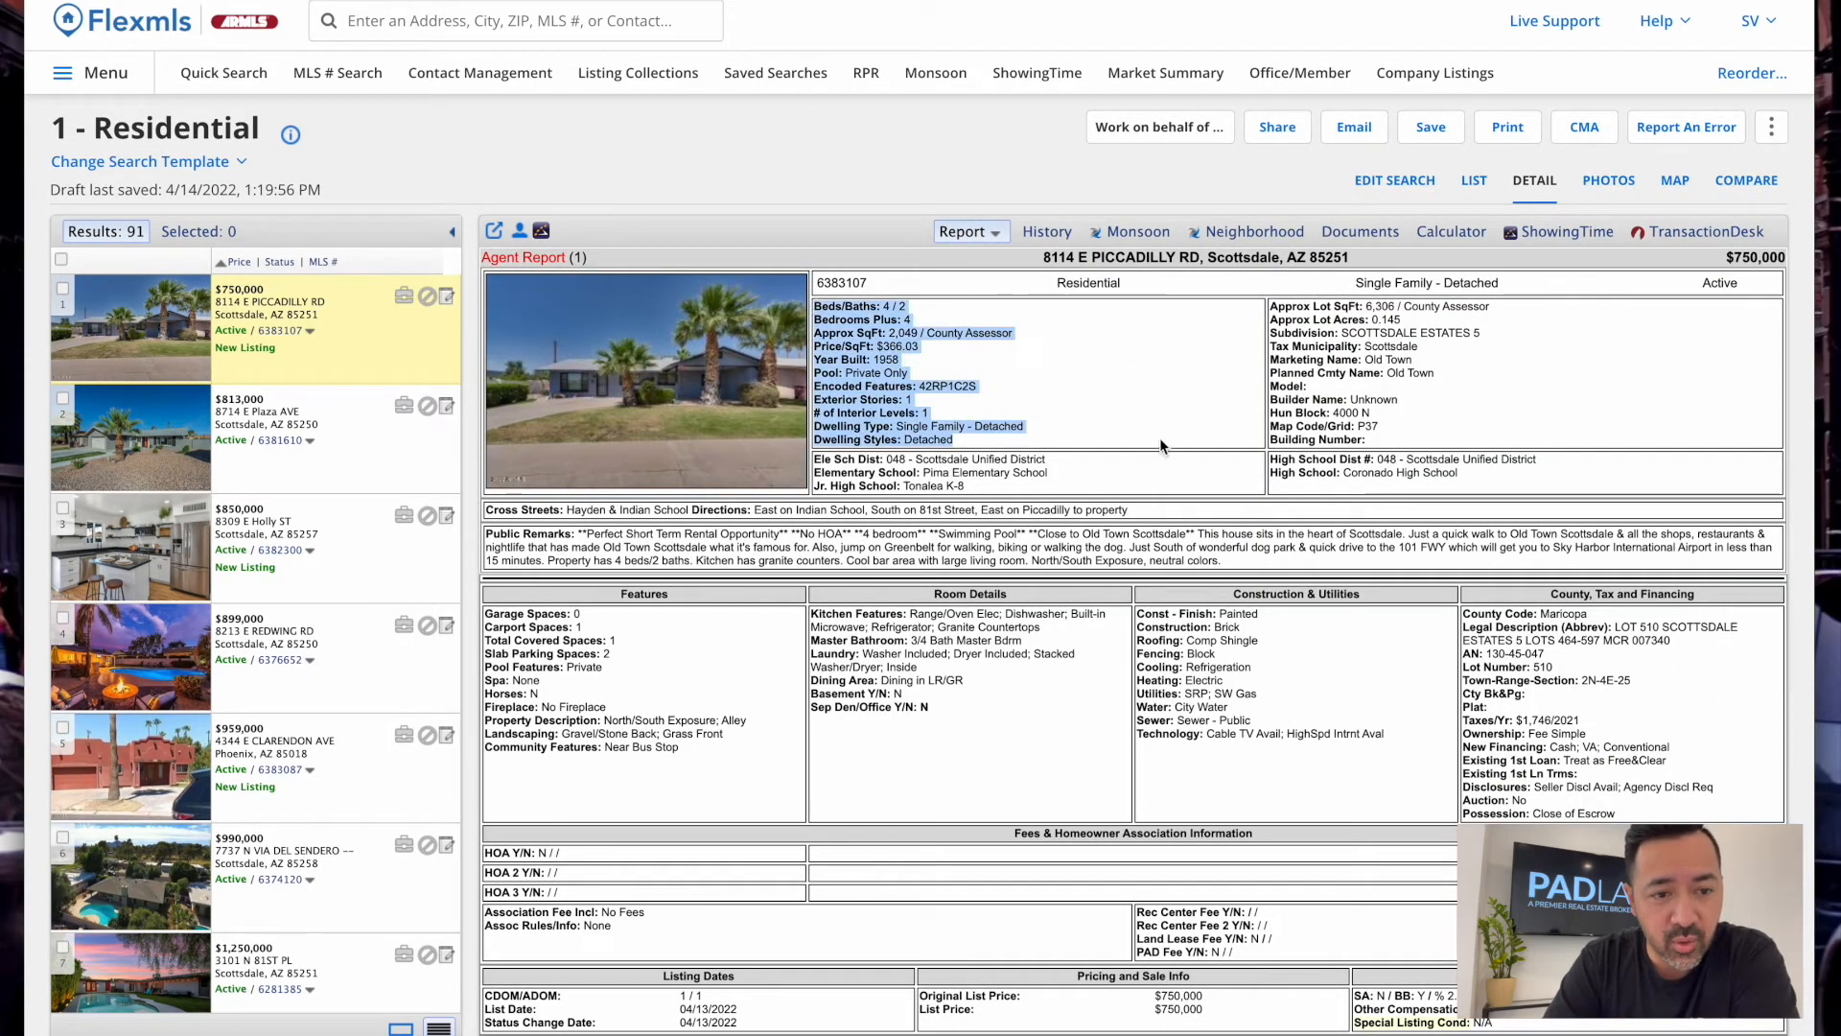
{"action": "left_click", "coordinate": [1118, 384]}
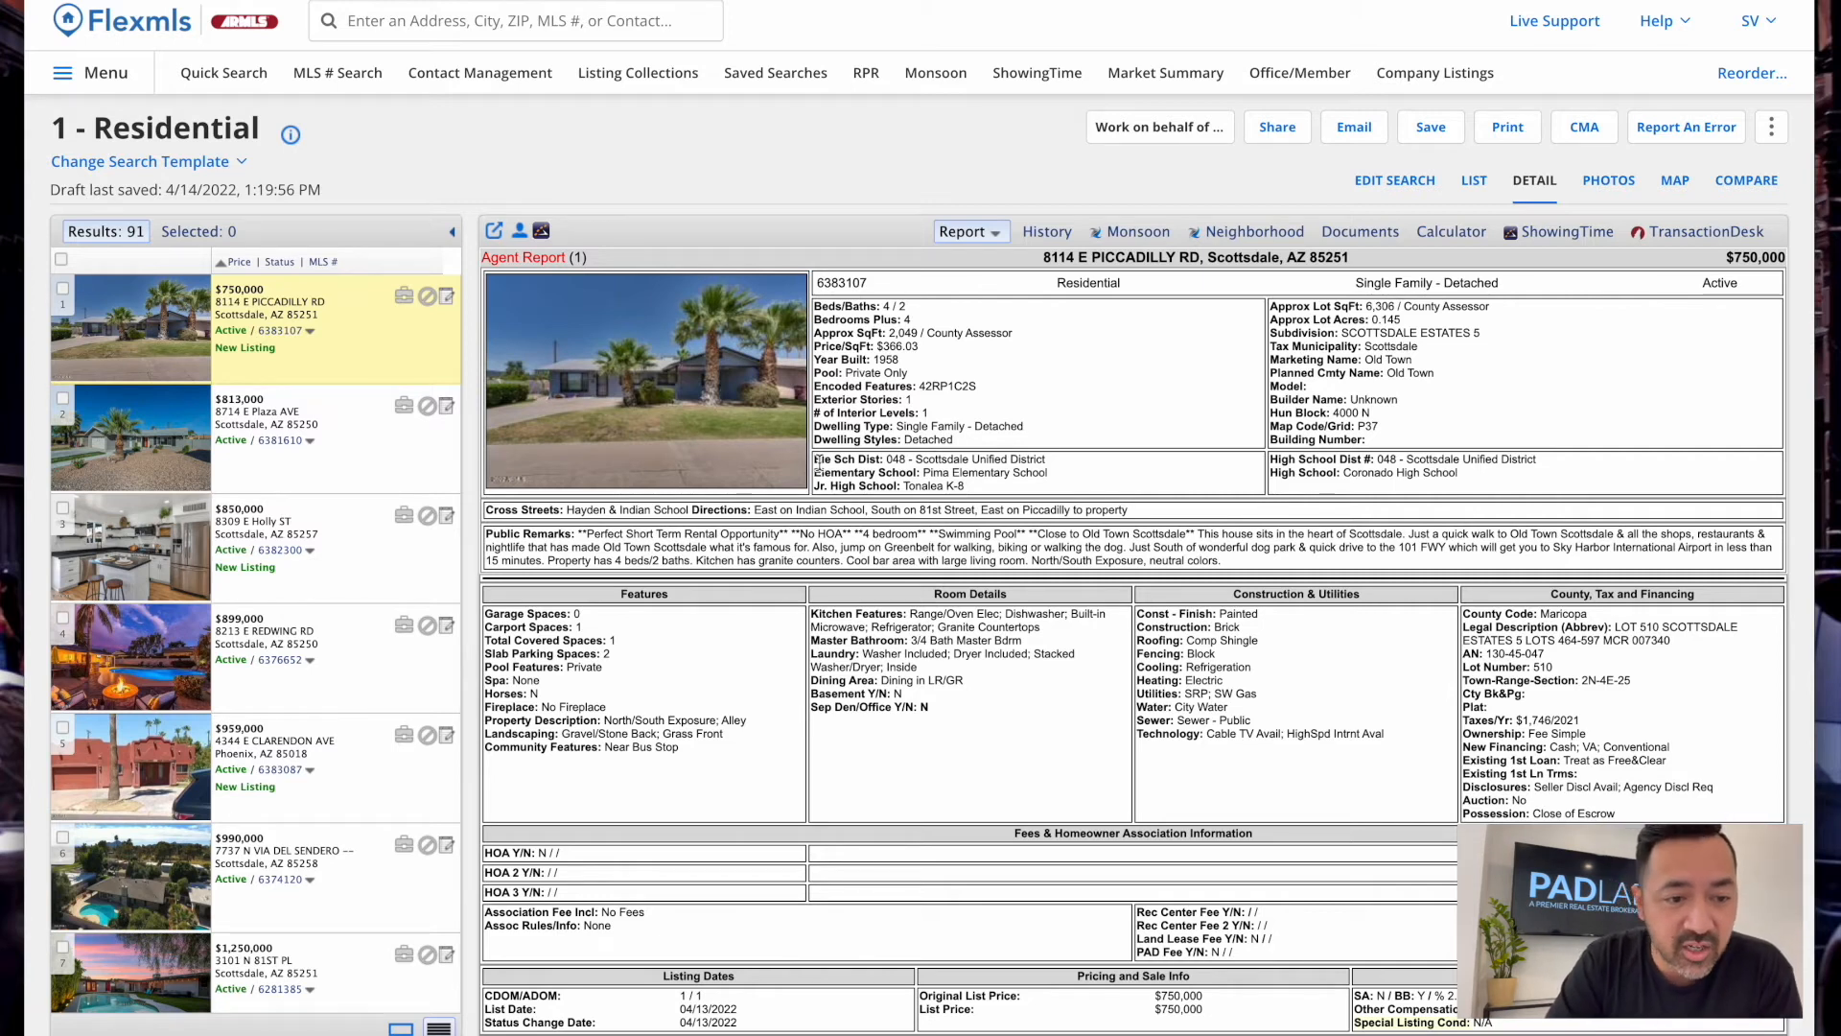
Review the listing's school district details and its Public Remarks paragraph
{"action": "left_click_drag", "start_coordinate": [814, 460], "coordinate": [1488, 481]}
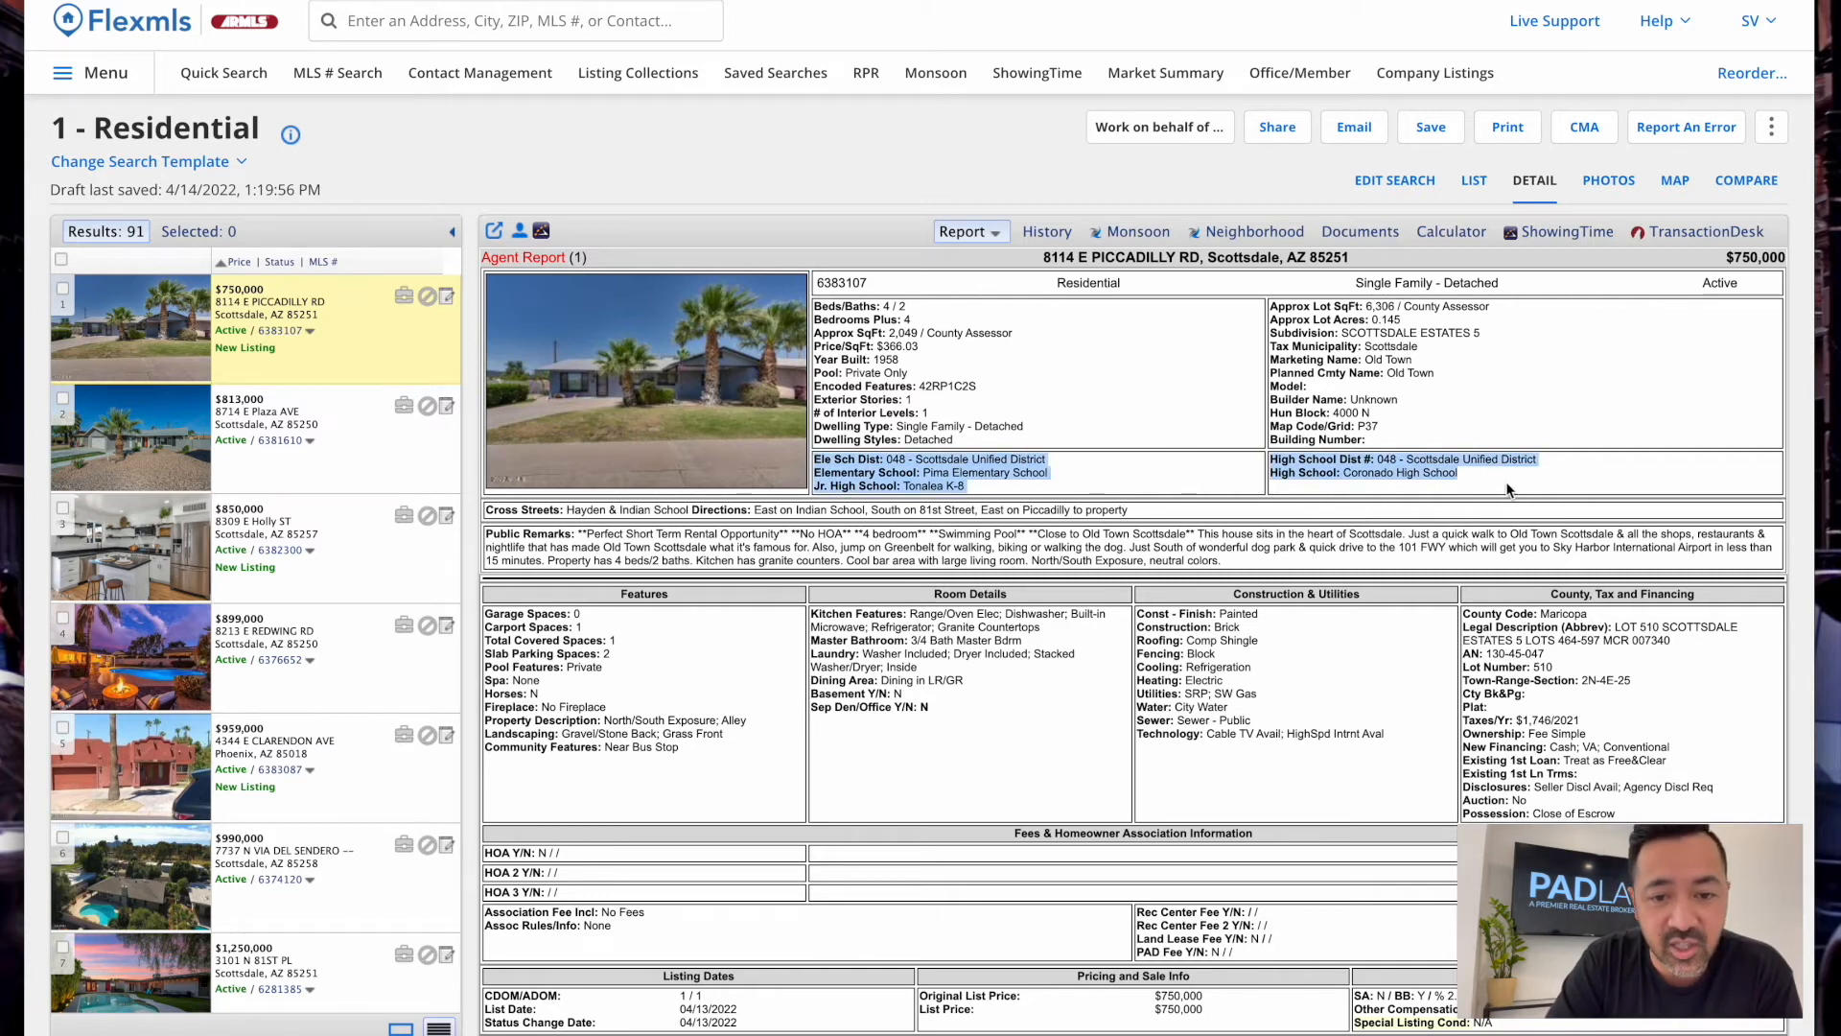
{"action": "left_click", "coordinate": [1258, 489]}
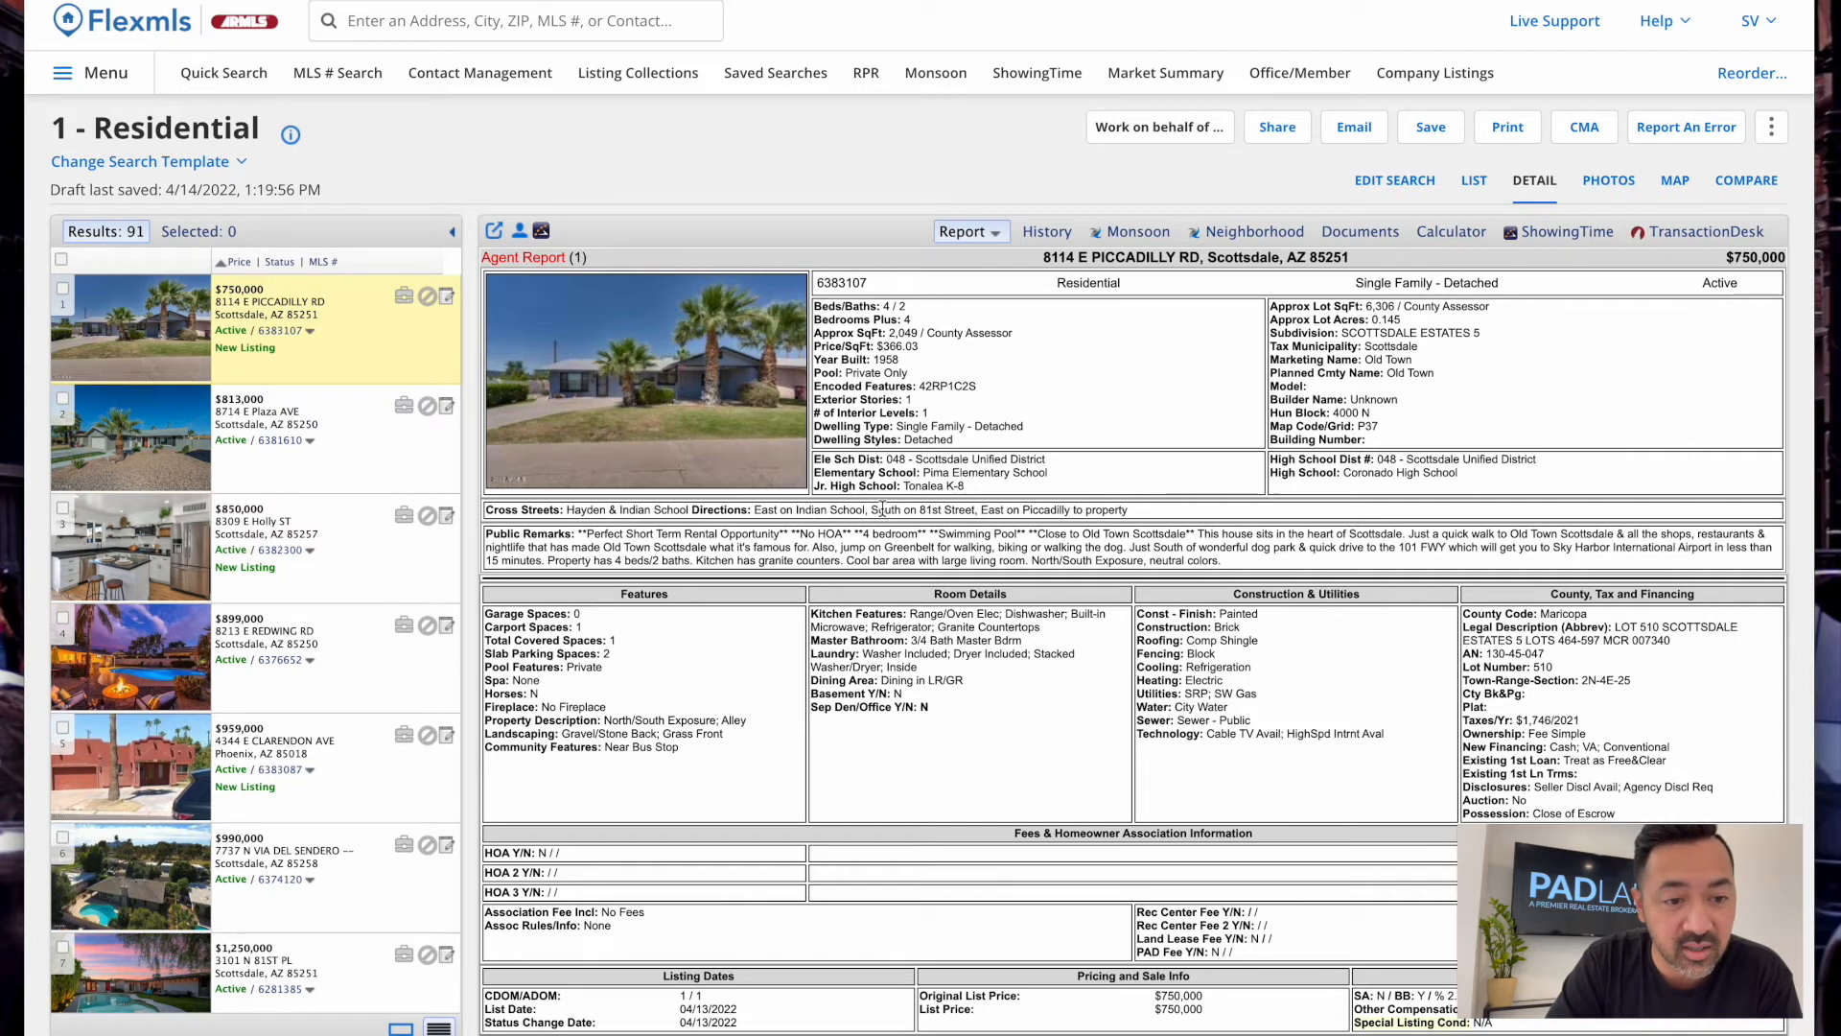
{"action": "left_click_drag", "start_coordinate": [578, 537], "coordinate": [1238, 583]}
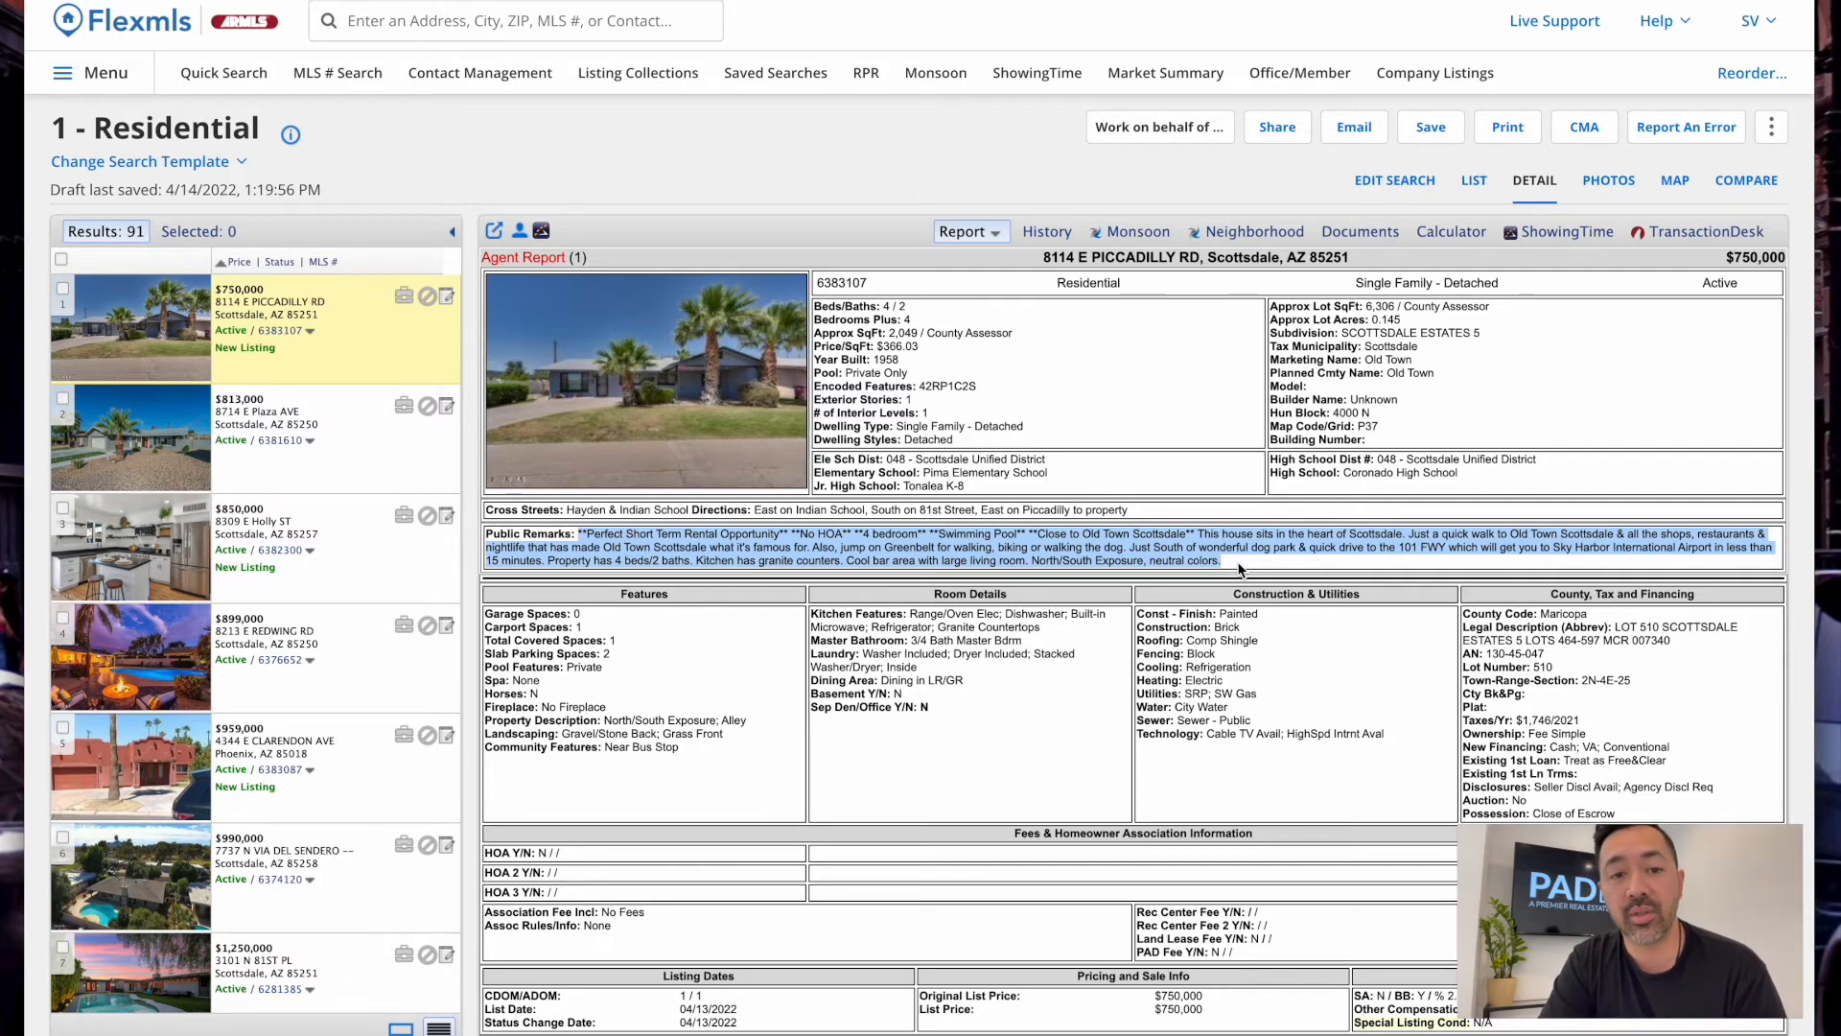
{"action": "left_click", "coordinate": [576, 540]}
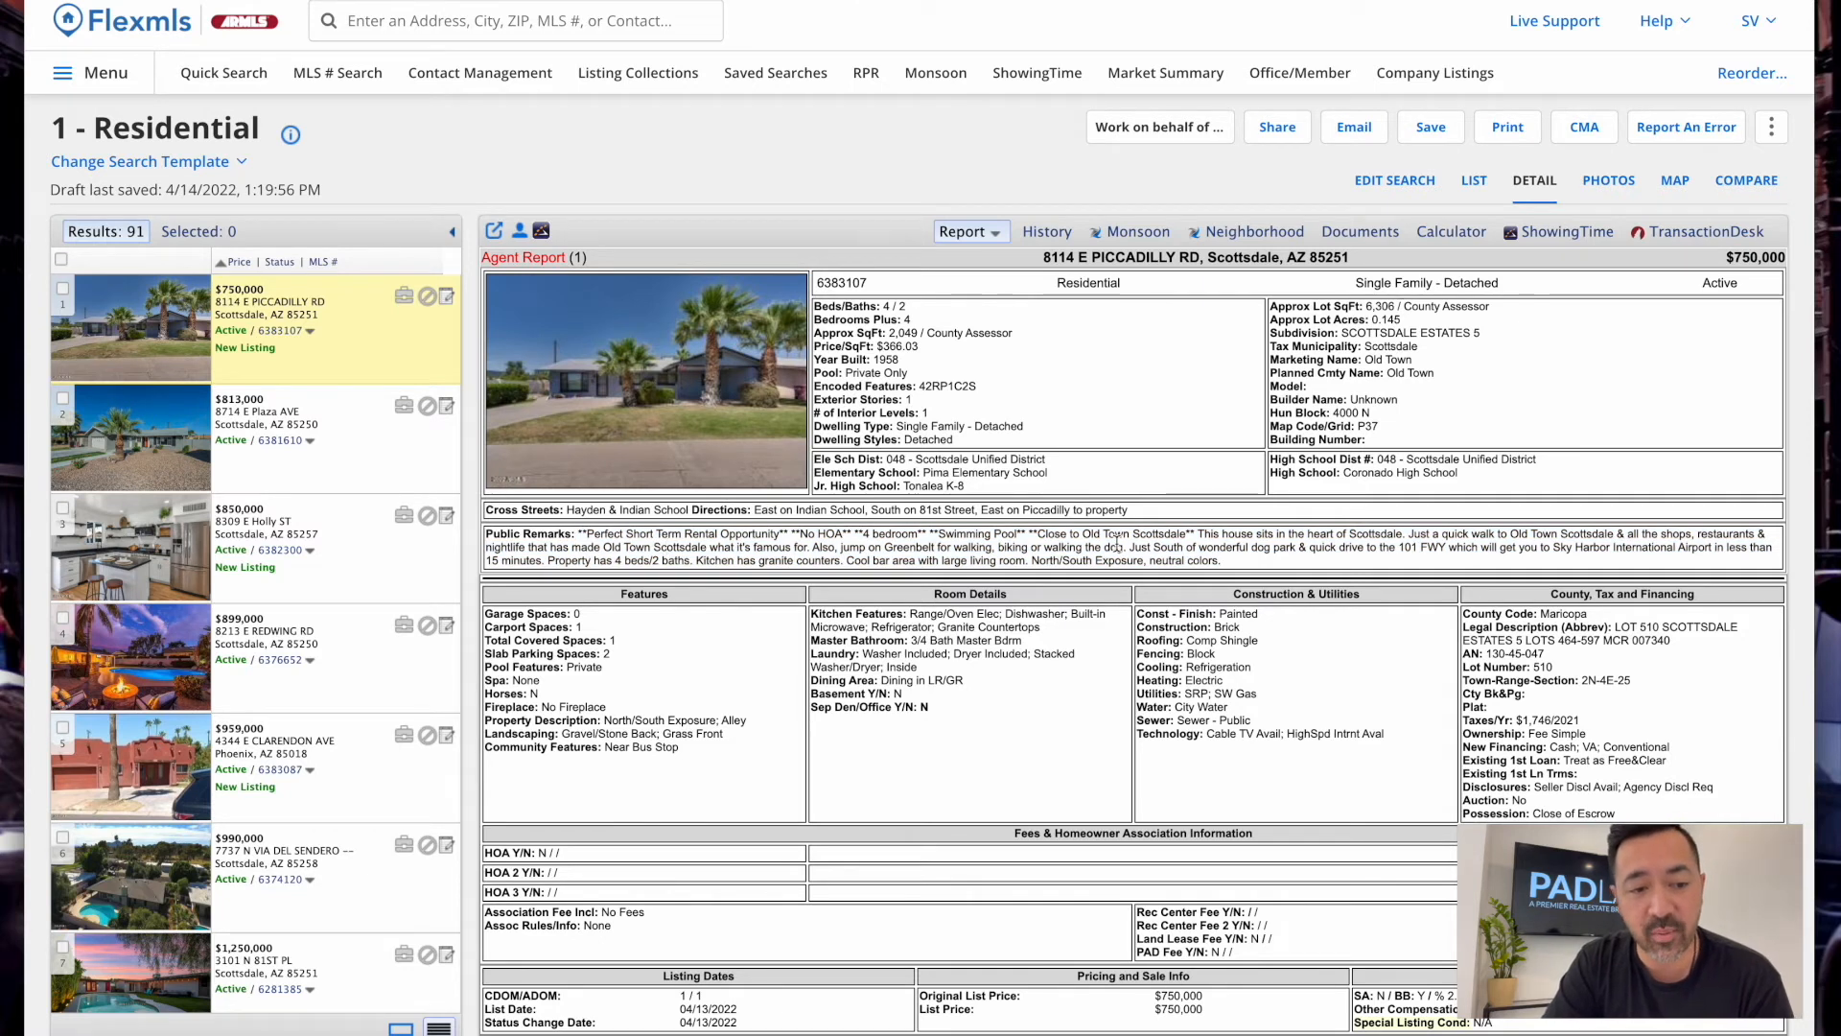
Review the features, showing details and annual taxes figure further down the report
{"action": "scroll", "coordinate": [1234, 563], "scroll_direction": "down", "scroll_amount": 2}
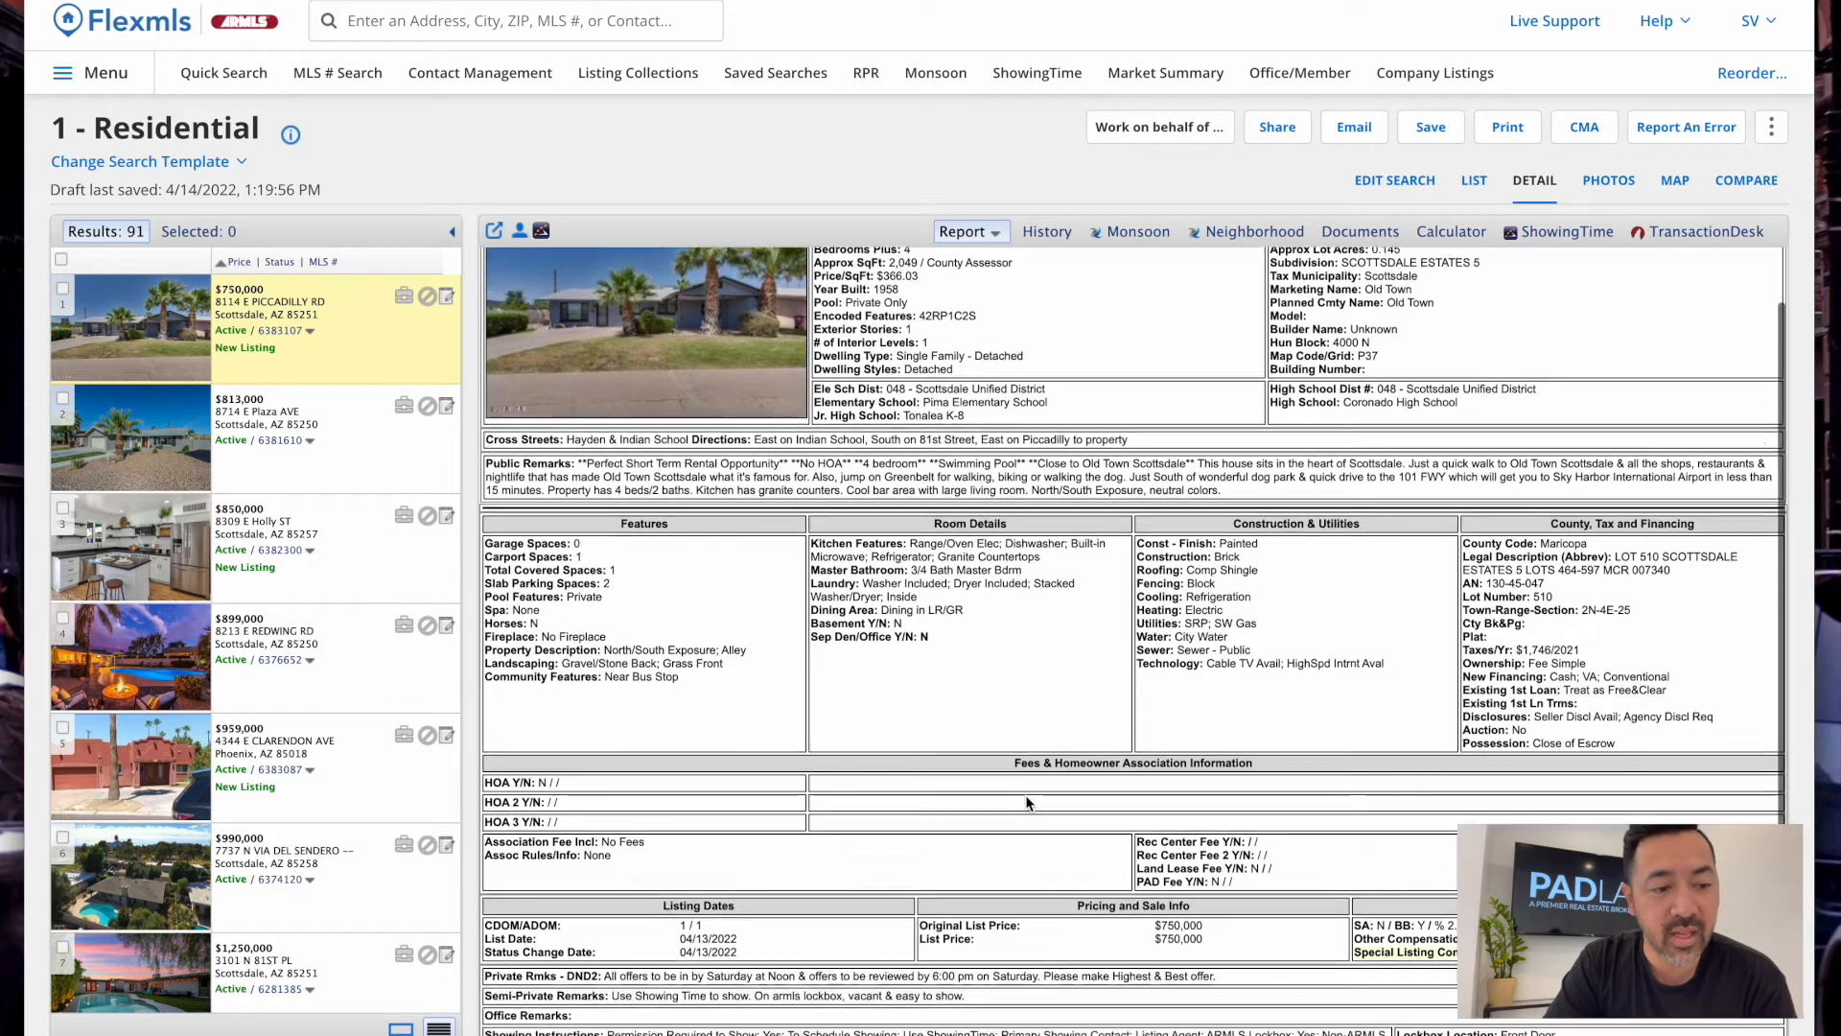
{"action": "left_click_drag", "start_coordinate": [523, 455], "coordinate": [1439, 966]}
{"action": "left_click", "coordinate": [1496, 944]}
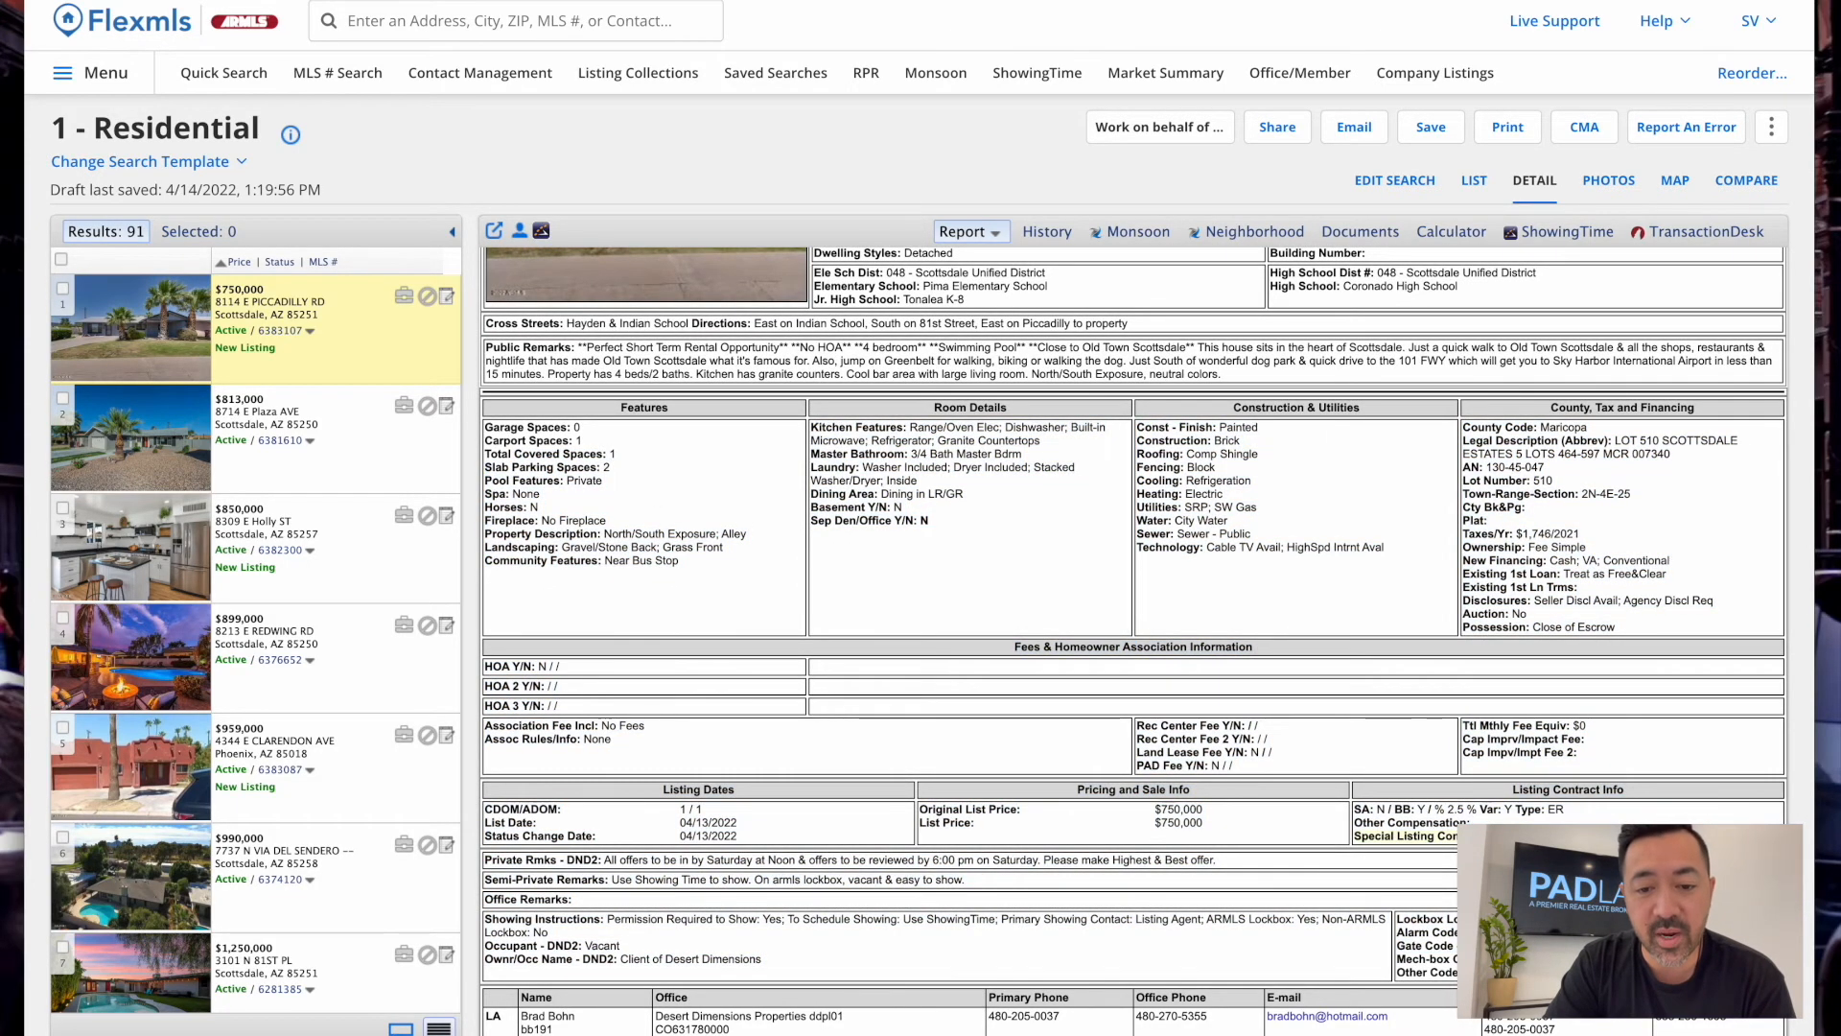
{"action": "scroll", "coordinate": [1133, 639], "scroll_direction": "down", "scroll_amount": 1}
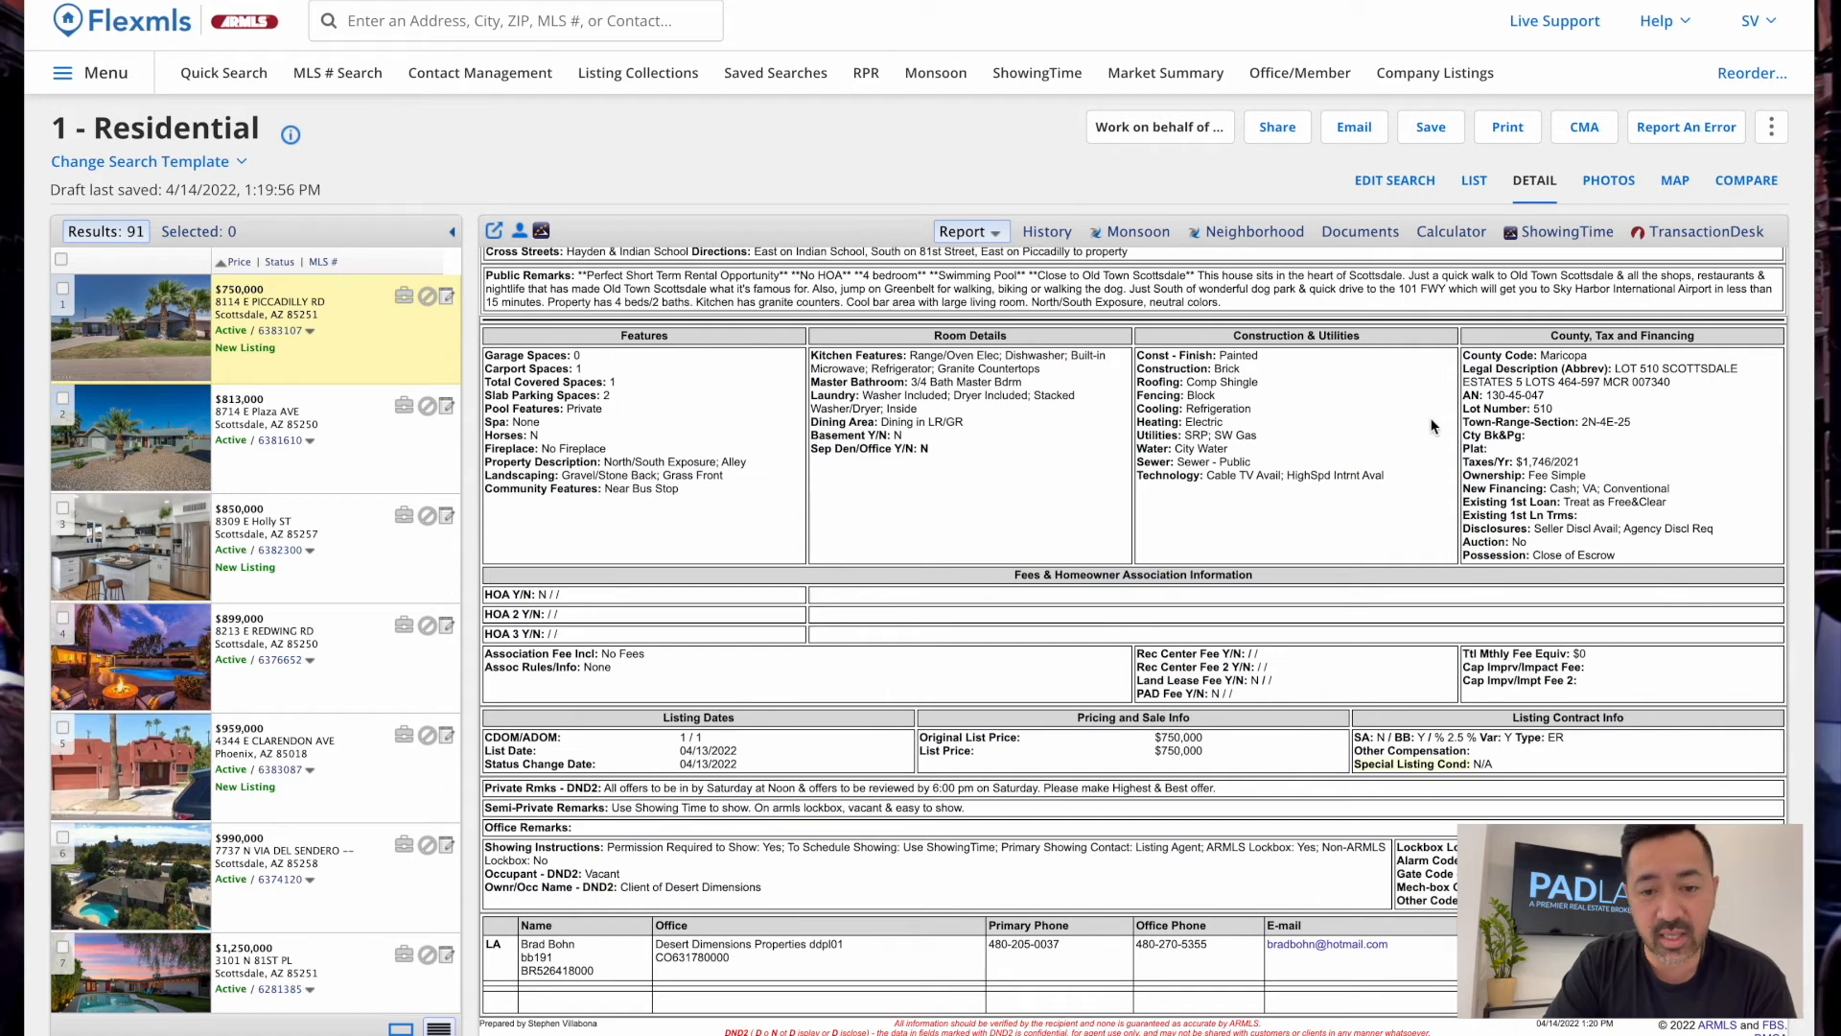
{"action": "left_click_drag", "start_coordinate": [1459, 462], "coordinate": [1576, 462]}
{"action": "left_click", "coordinate": [1544, 462]}
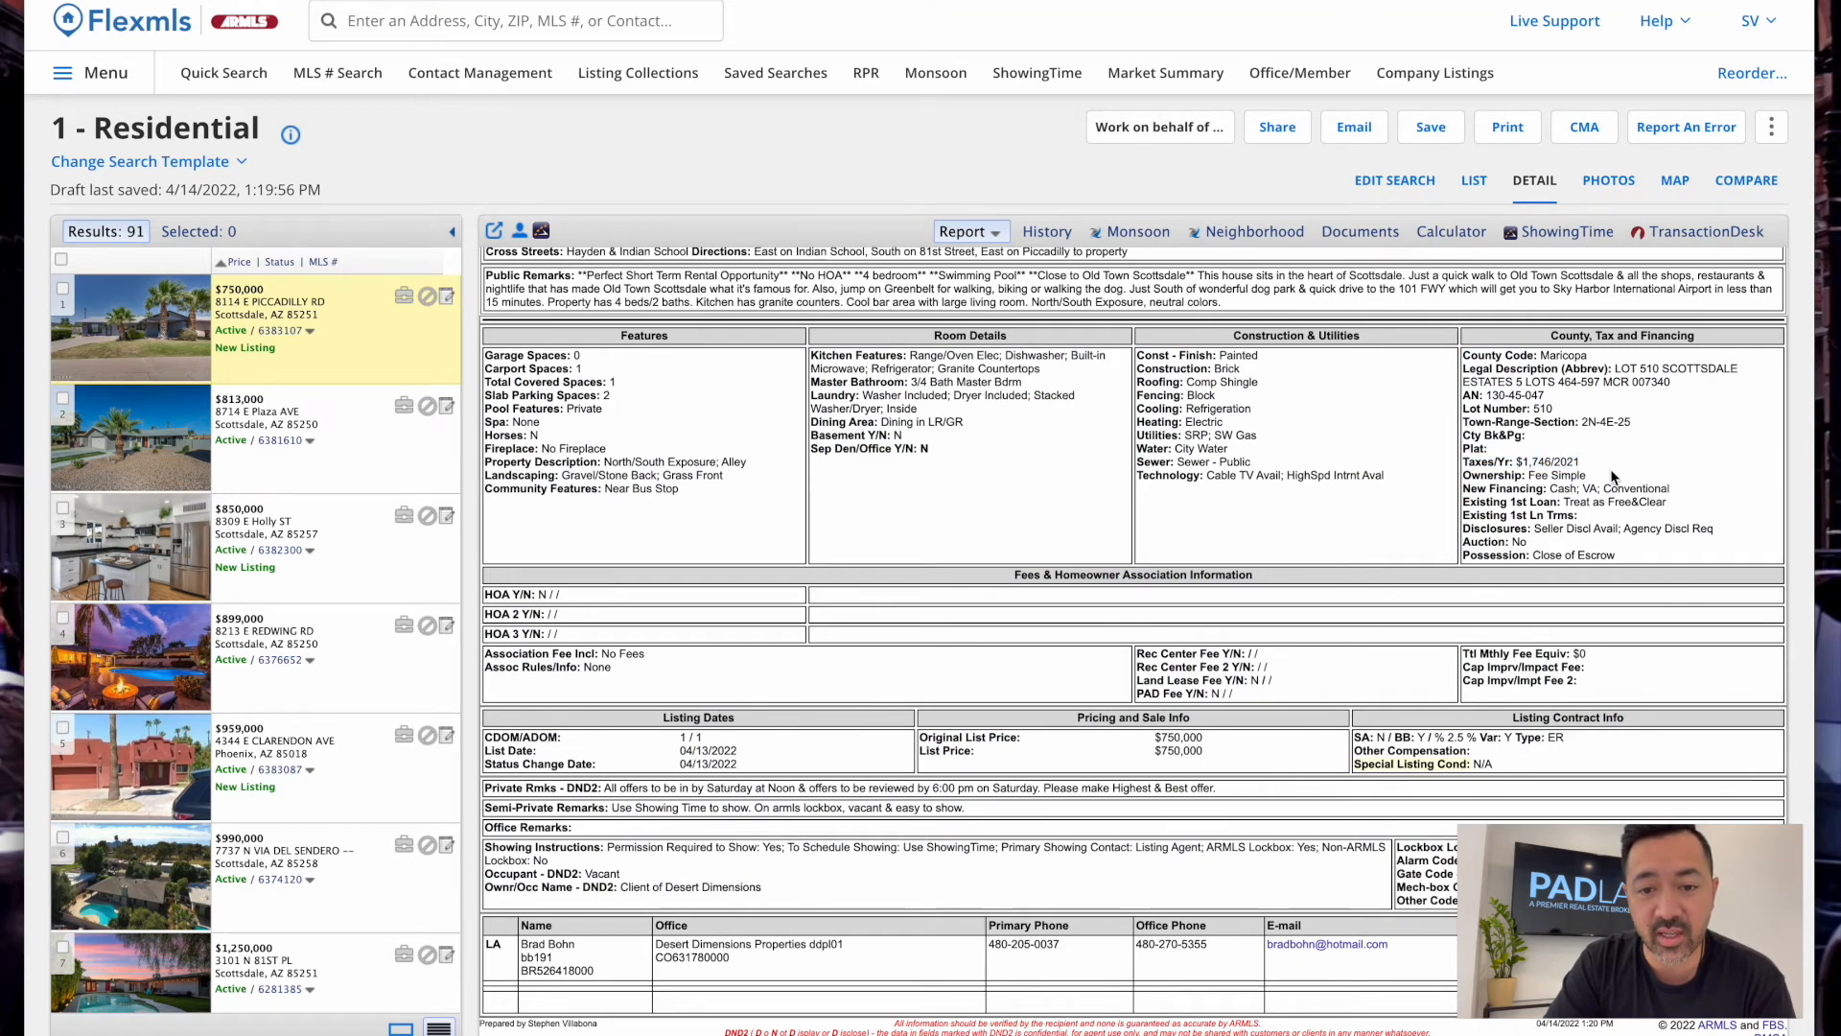
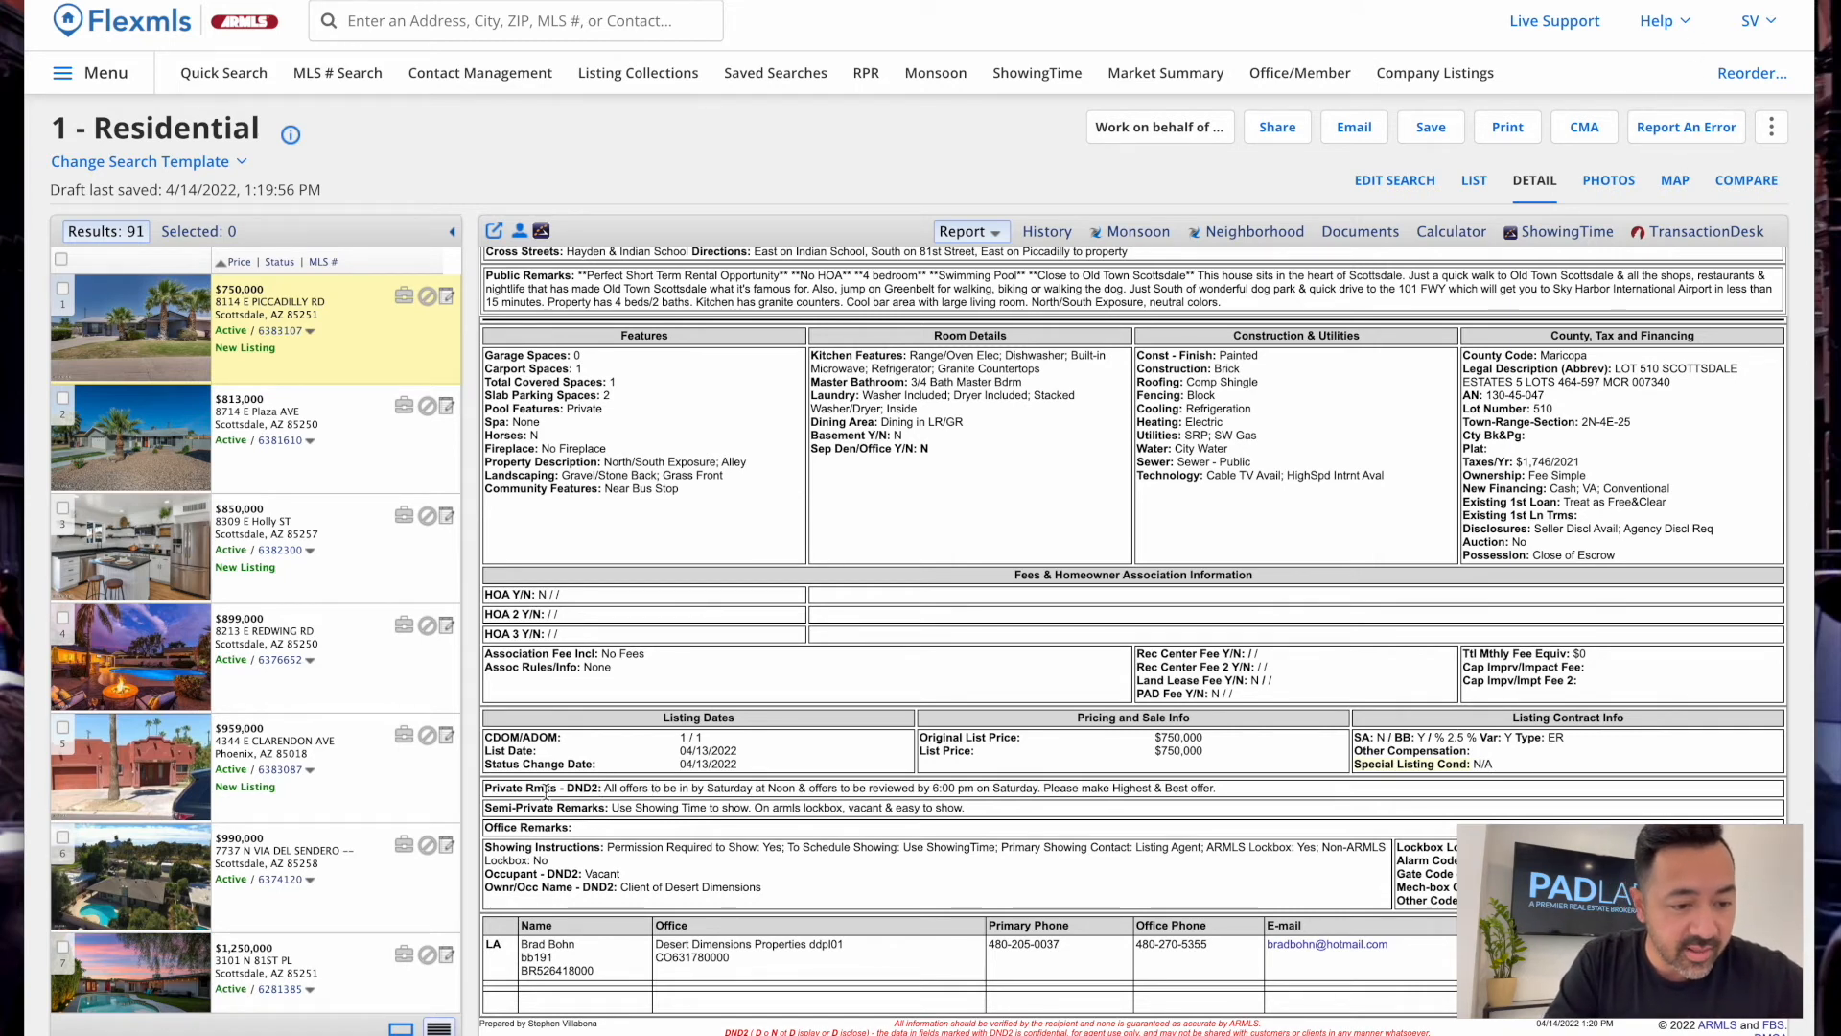
Highlight the private offer remarks and listing agent contact row, then switch to the History tab
{"action": "left_click_drag", "start_coordinate": [602, 788], "coordinate": [1134, 816]}
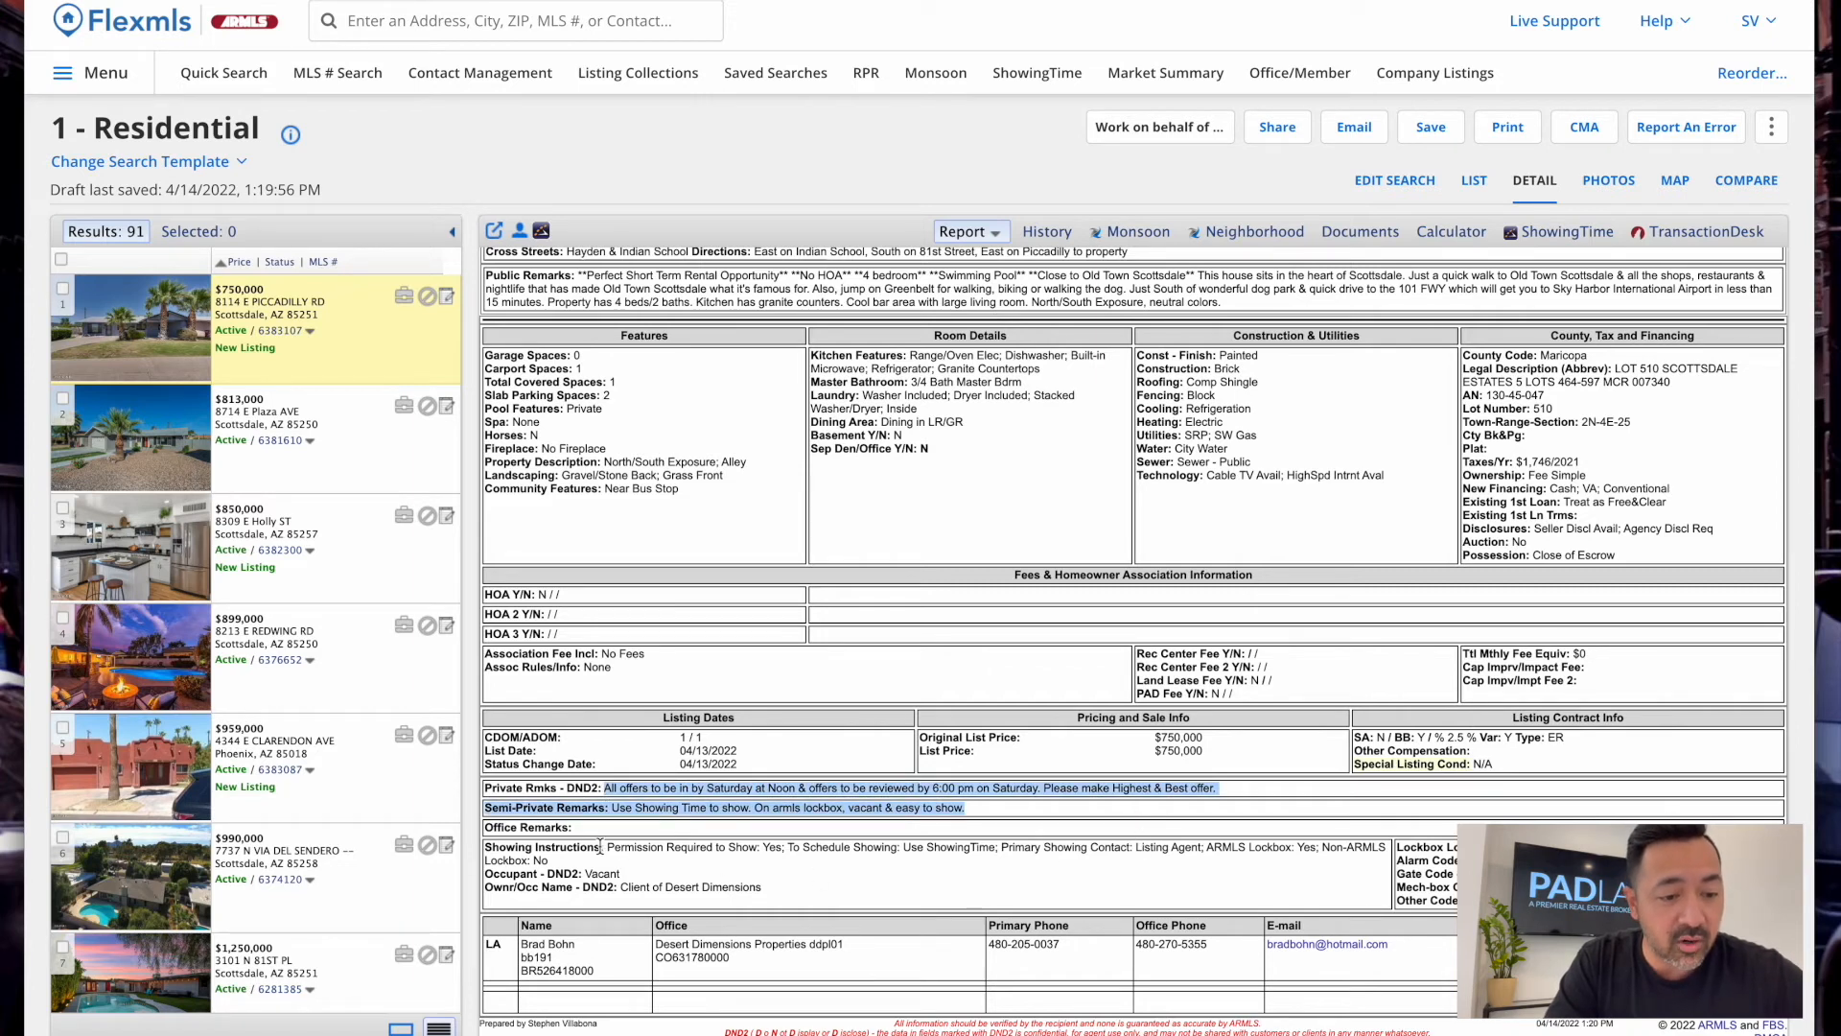
{"action": "left_click", "coordinate": [652, 843]}
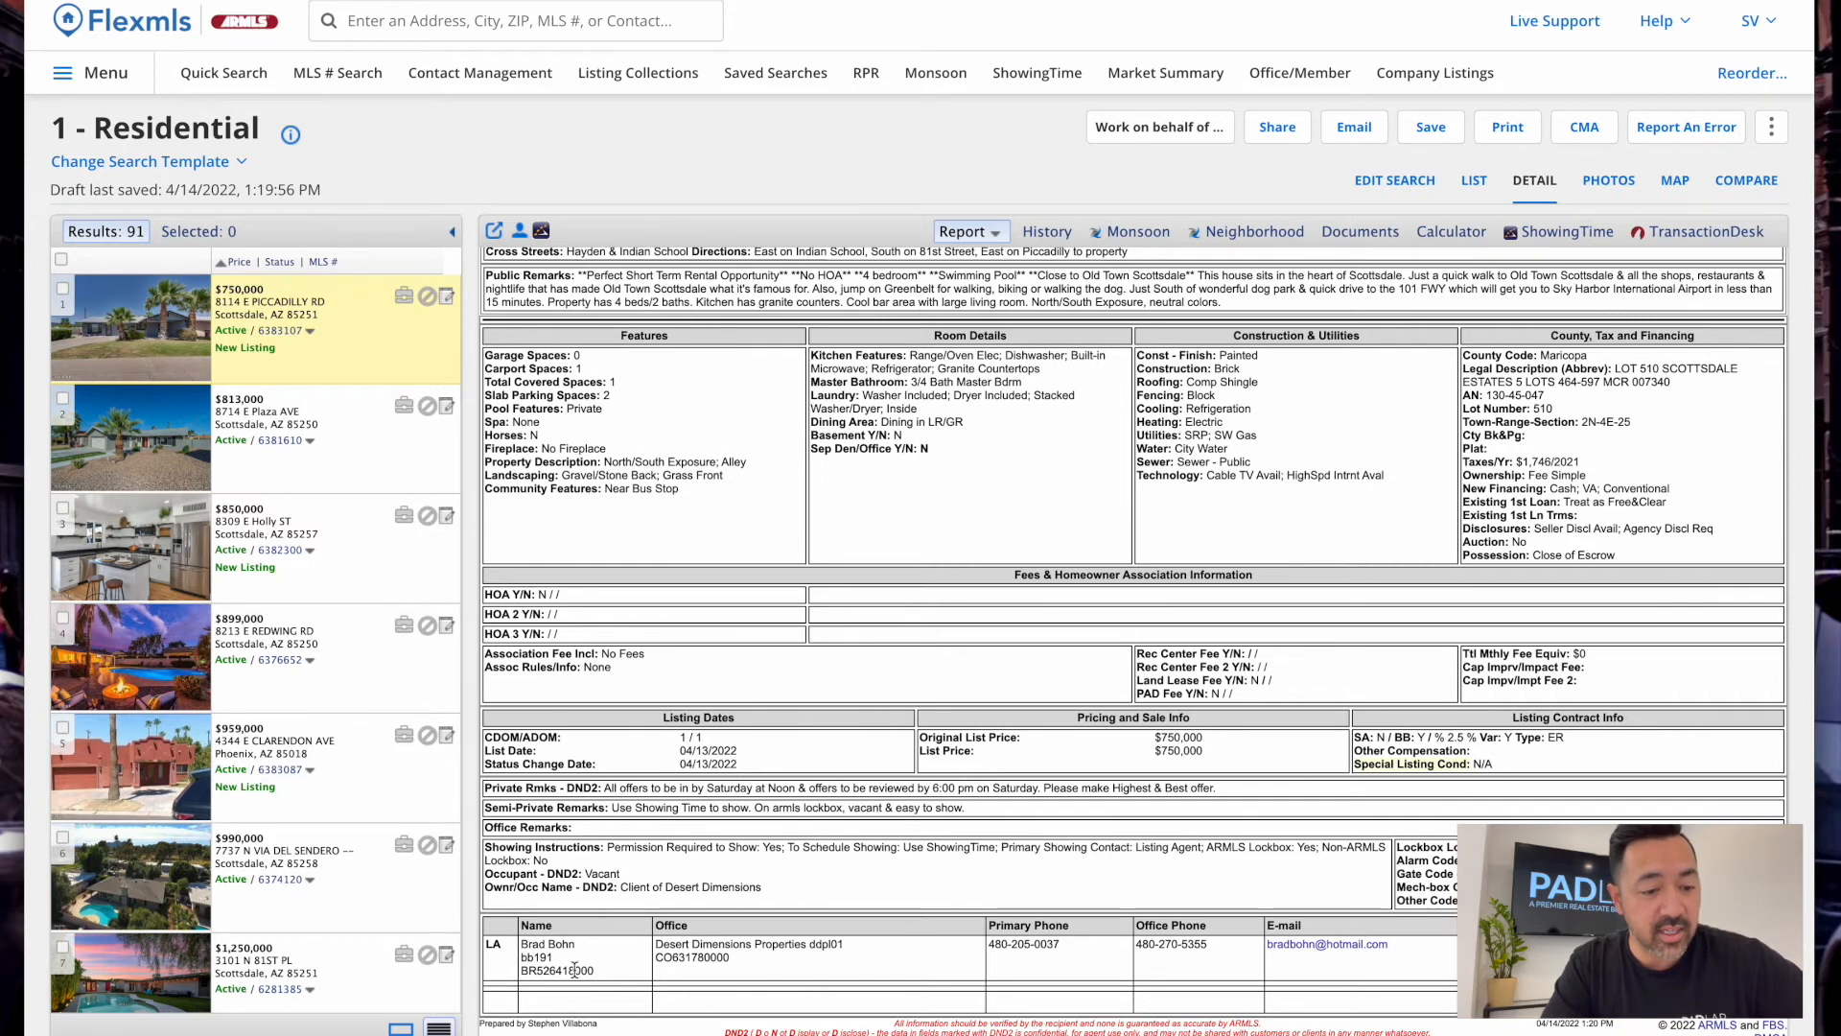
{"action": "left_click_drag", "start_coordinate": [524, 945], "coordinate": [1430, 954]}
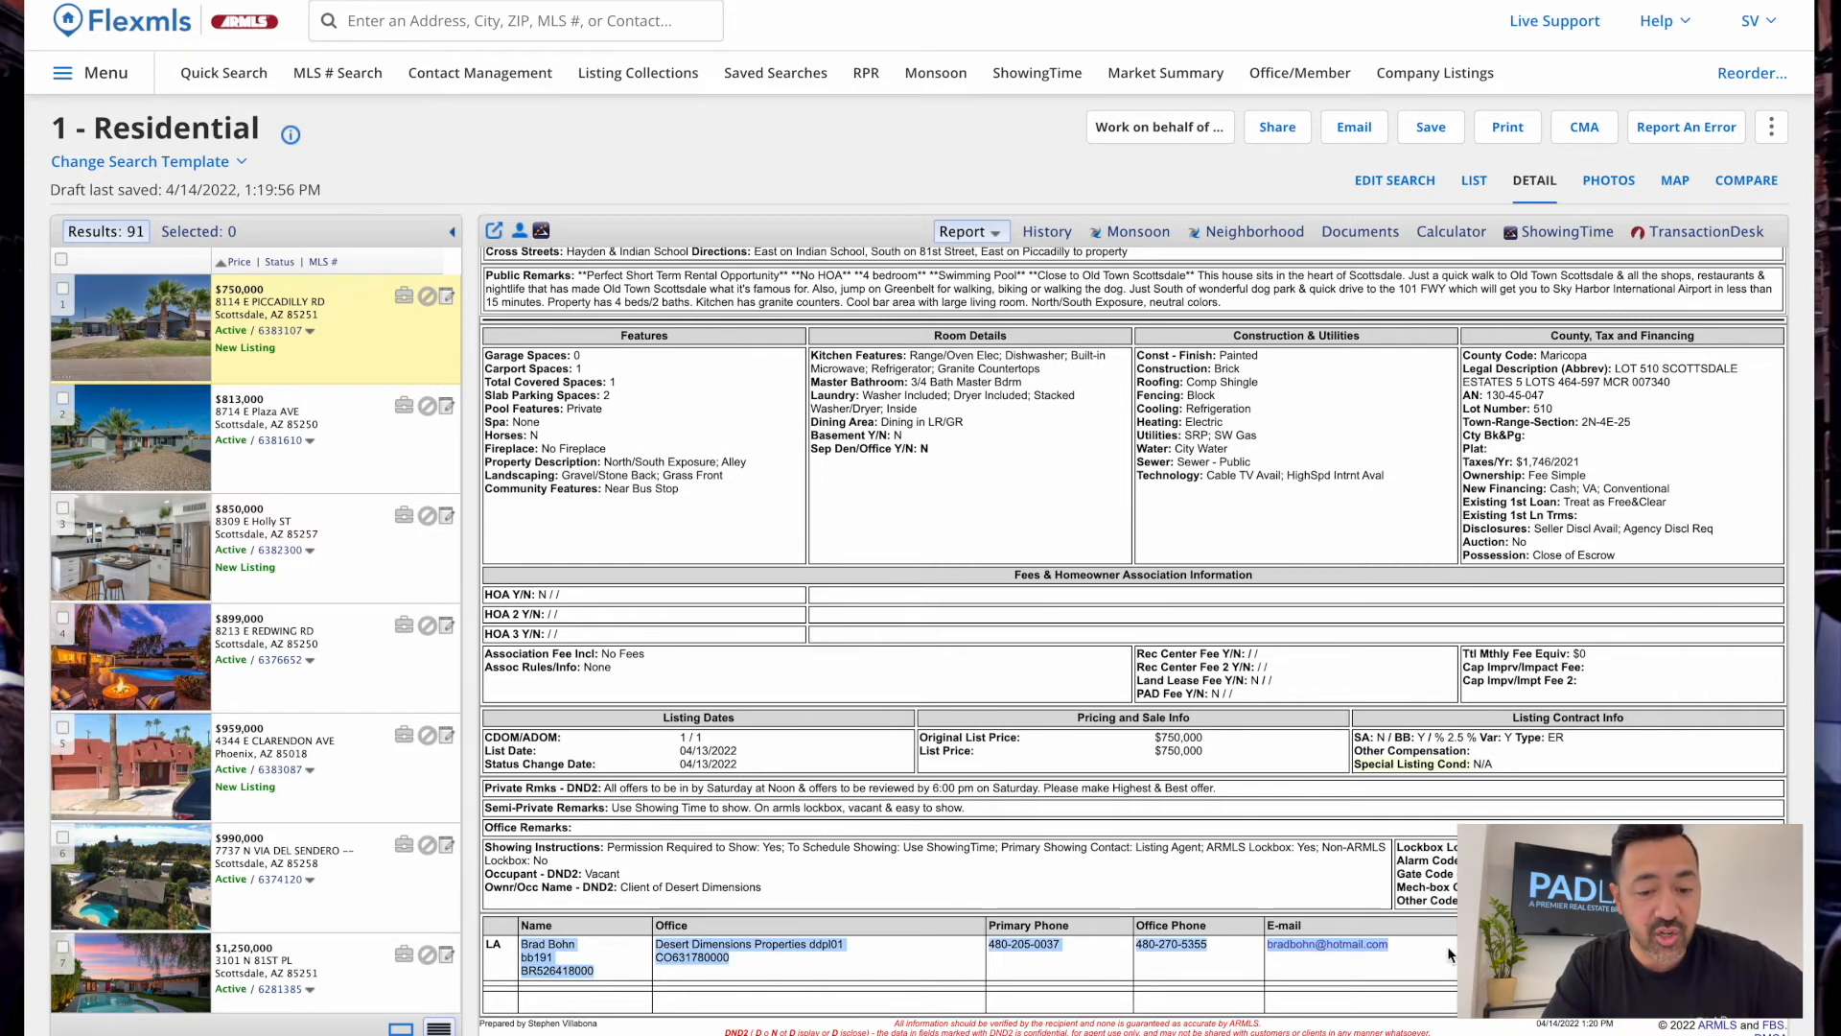
{"action": "left_click", "coordinate": [1330, 957]}
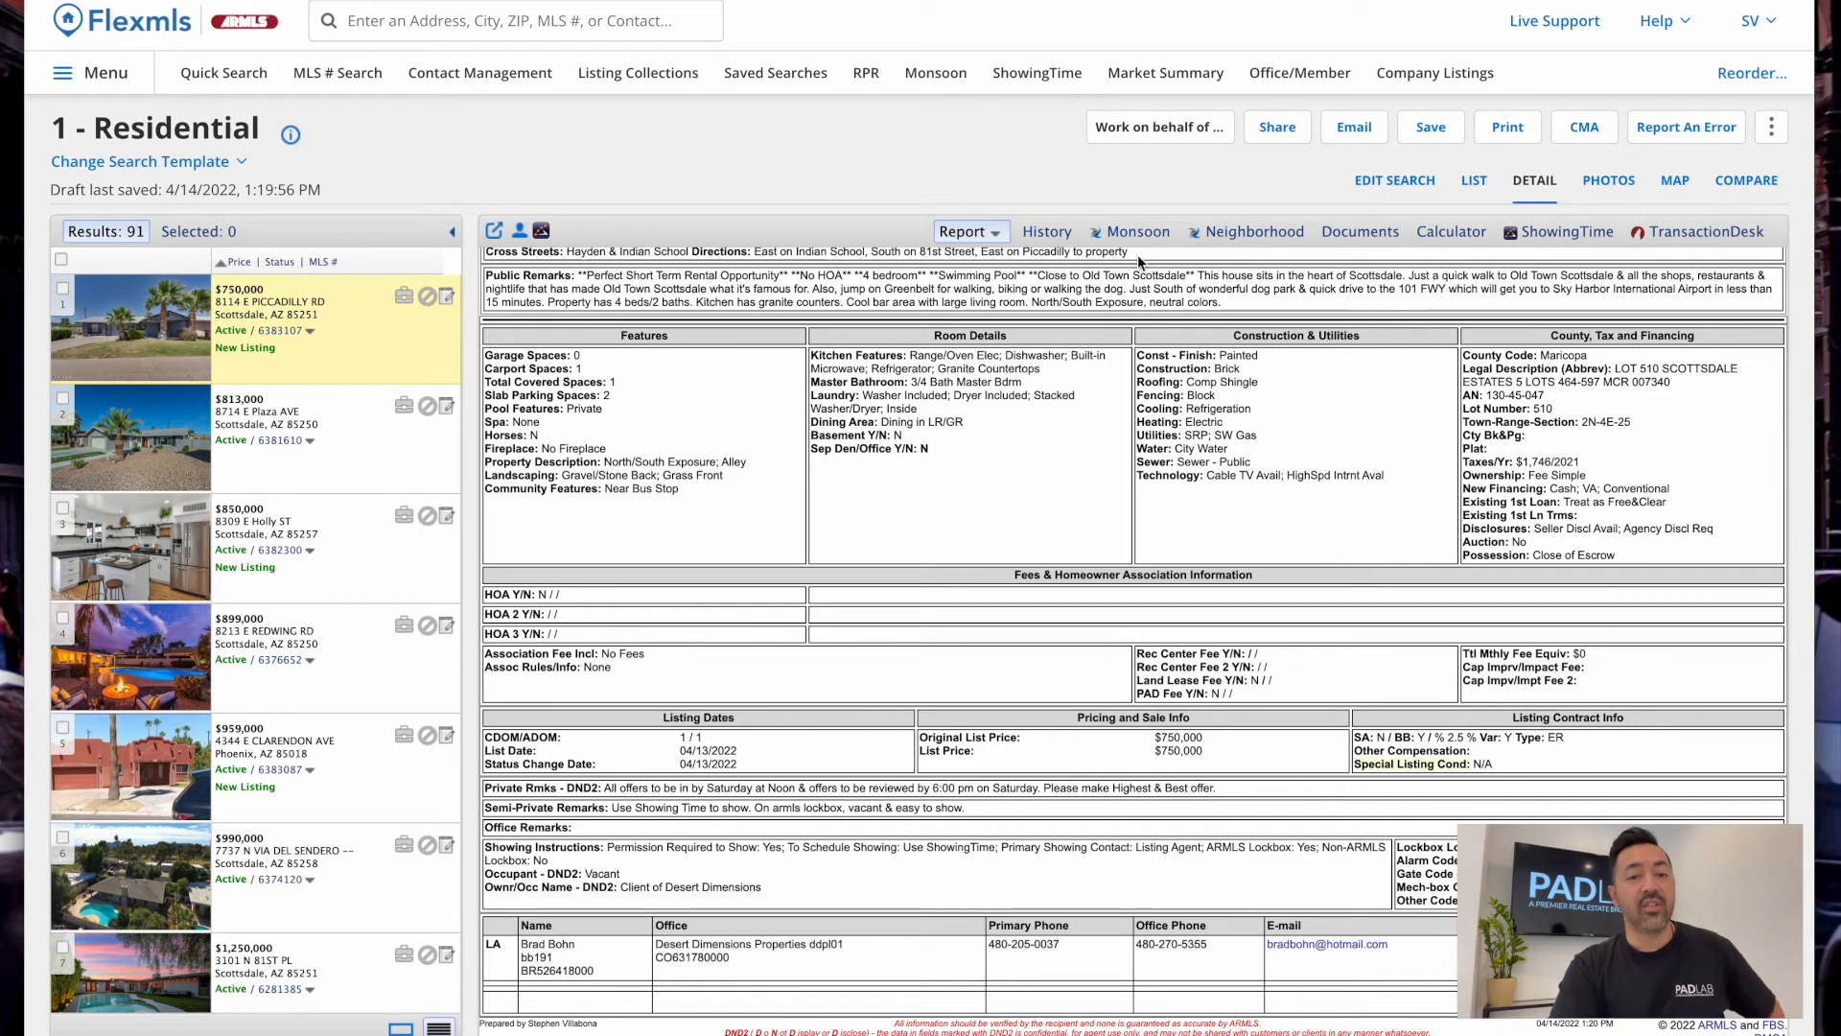
{"action": "left_click", "coordinate": [1047, 231]}
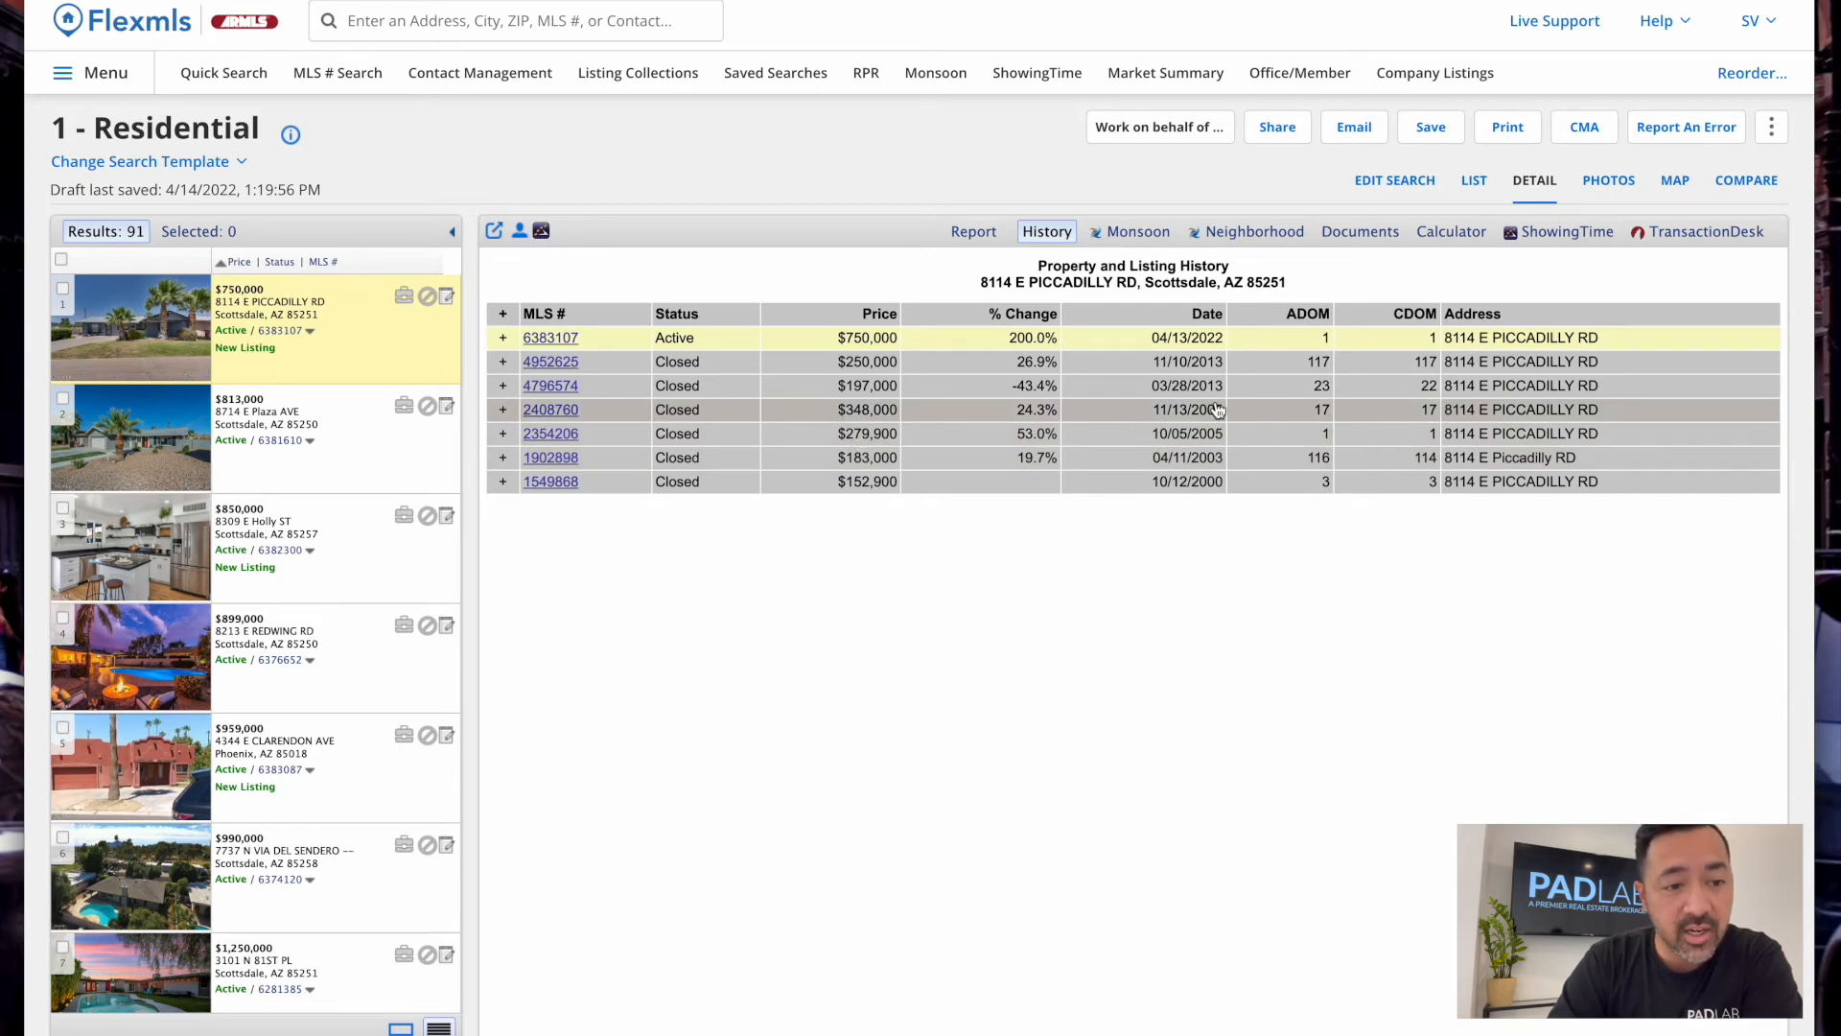
Expand listing 2408760's events, showing its 2005 status, selling member and price change details
{"action": "left_click", "coordinate": [502, 410]}
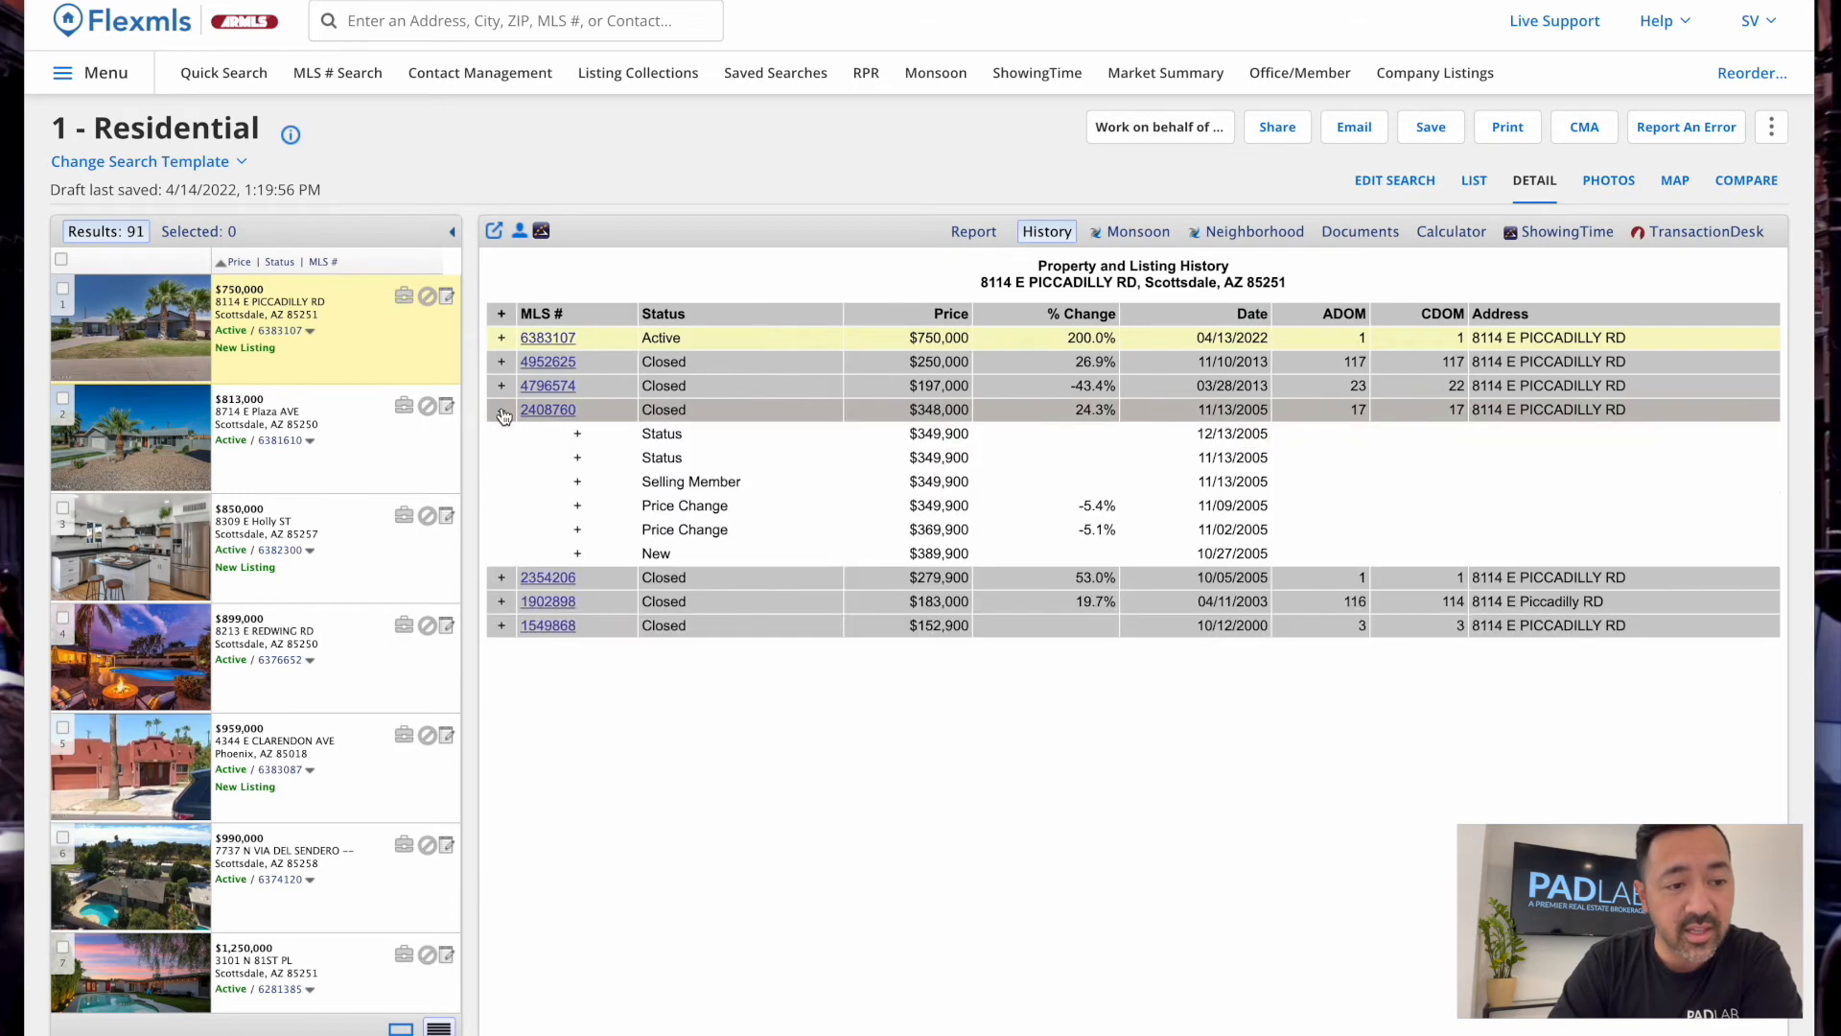
{"action": "left_click", "coordinate": [577, 433]}
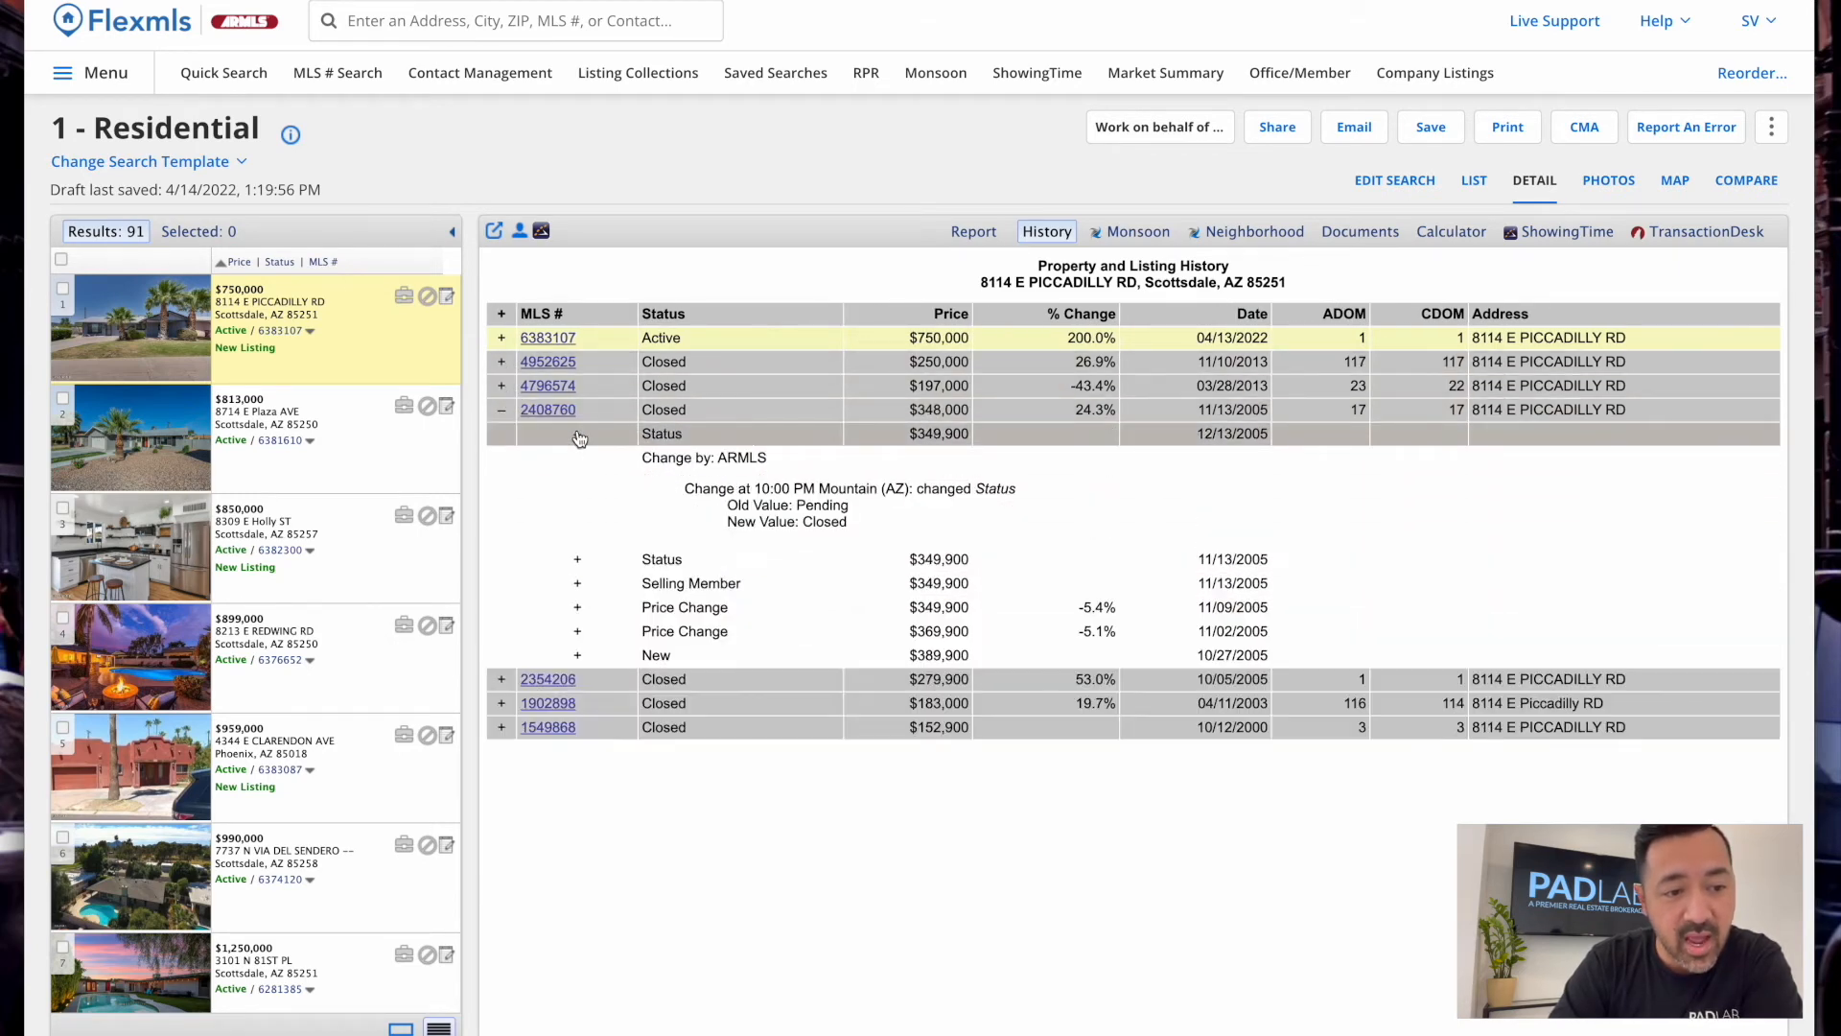
{"action": "left_click", "coordinate": [578, 560]}
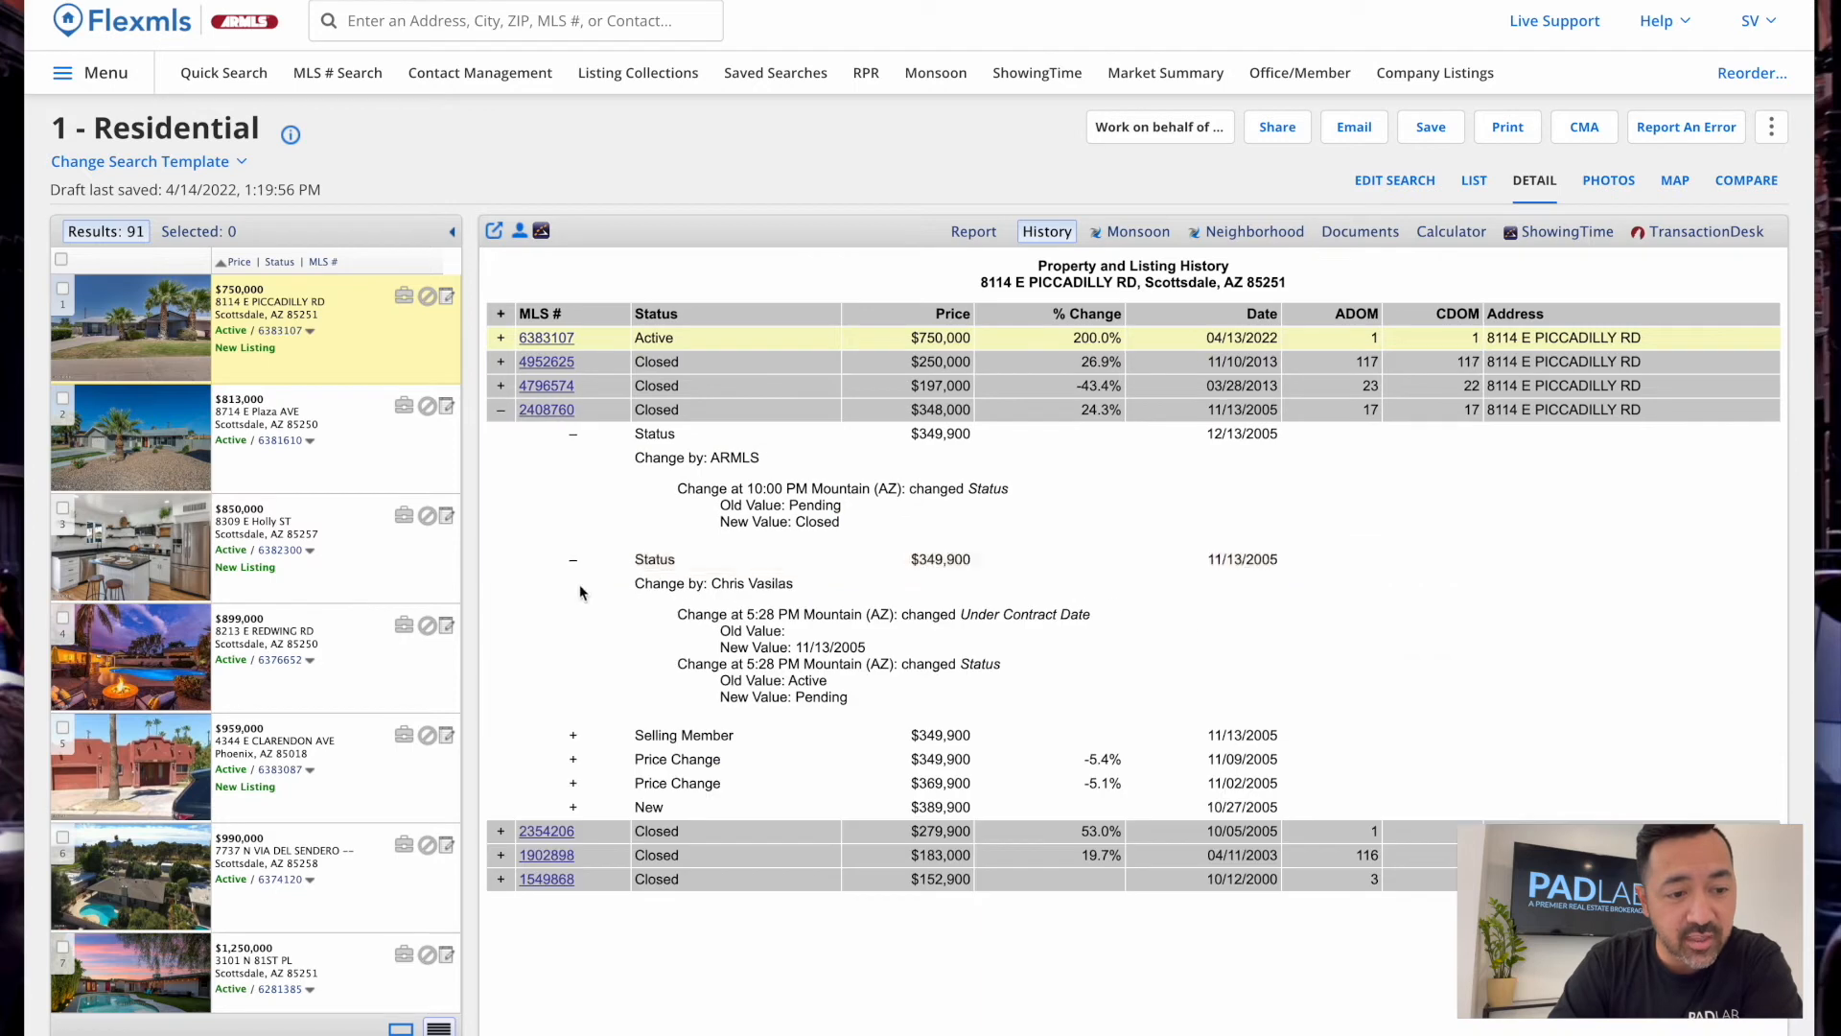
{"action": "left_click", "coordinate": [573, 736]}
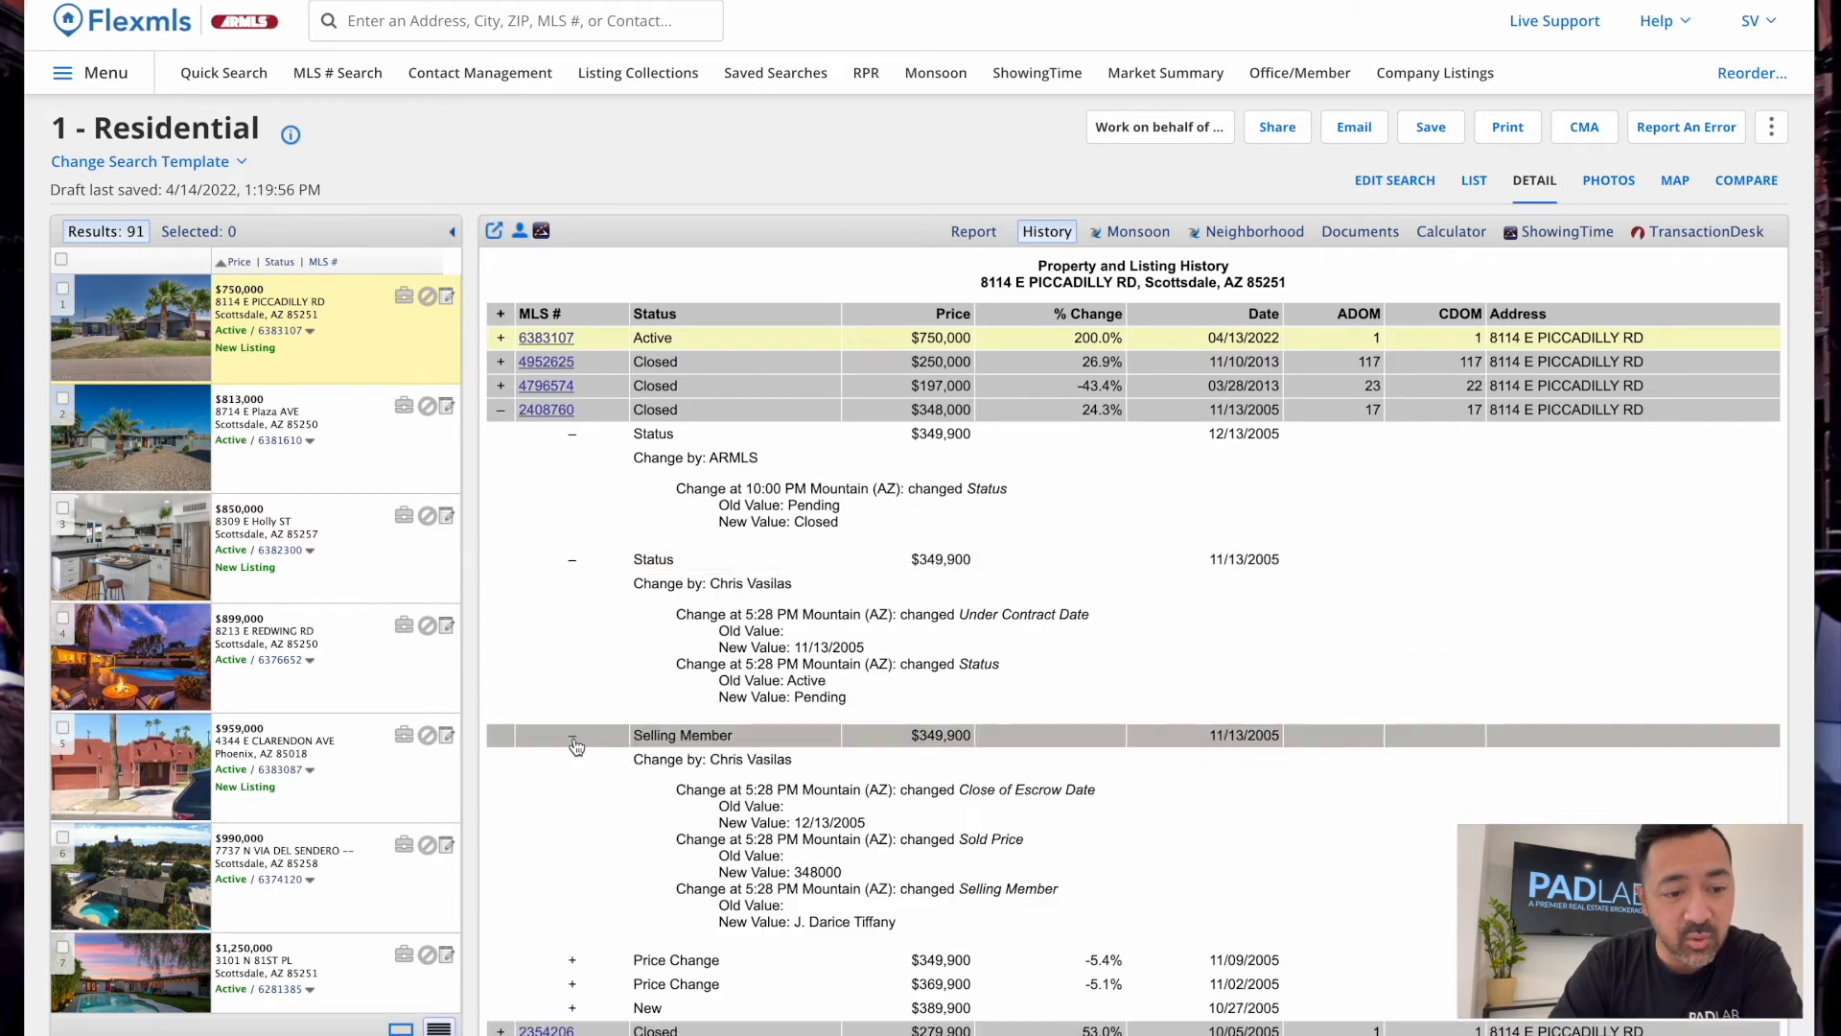
{"action": "left_click", "coordinate": [573, 960]}
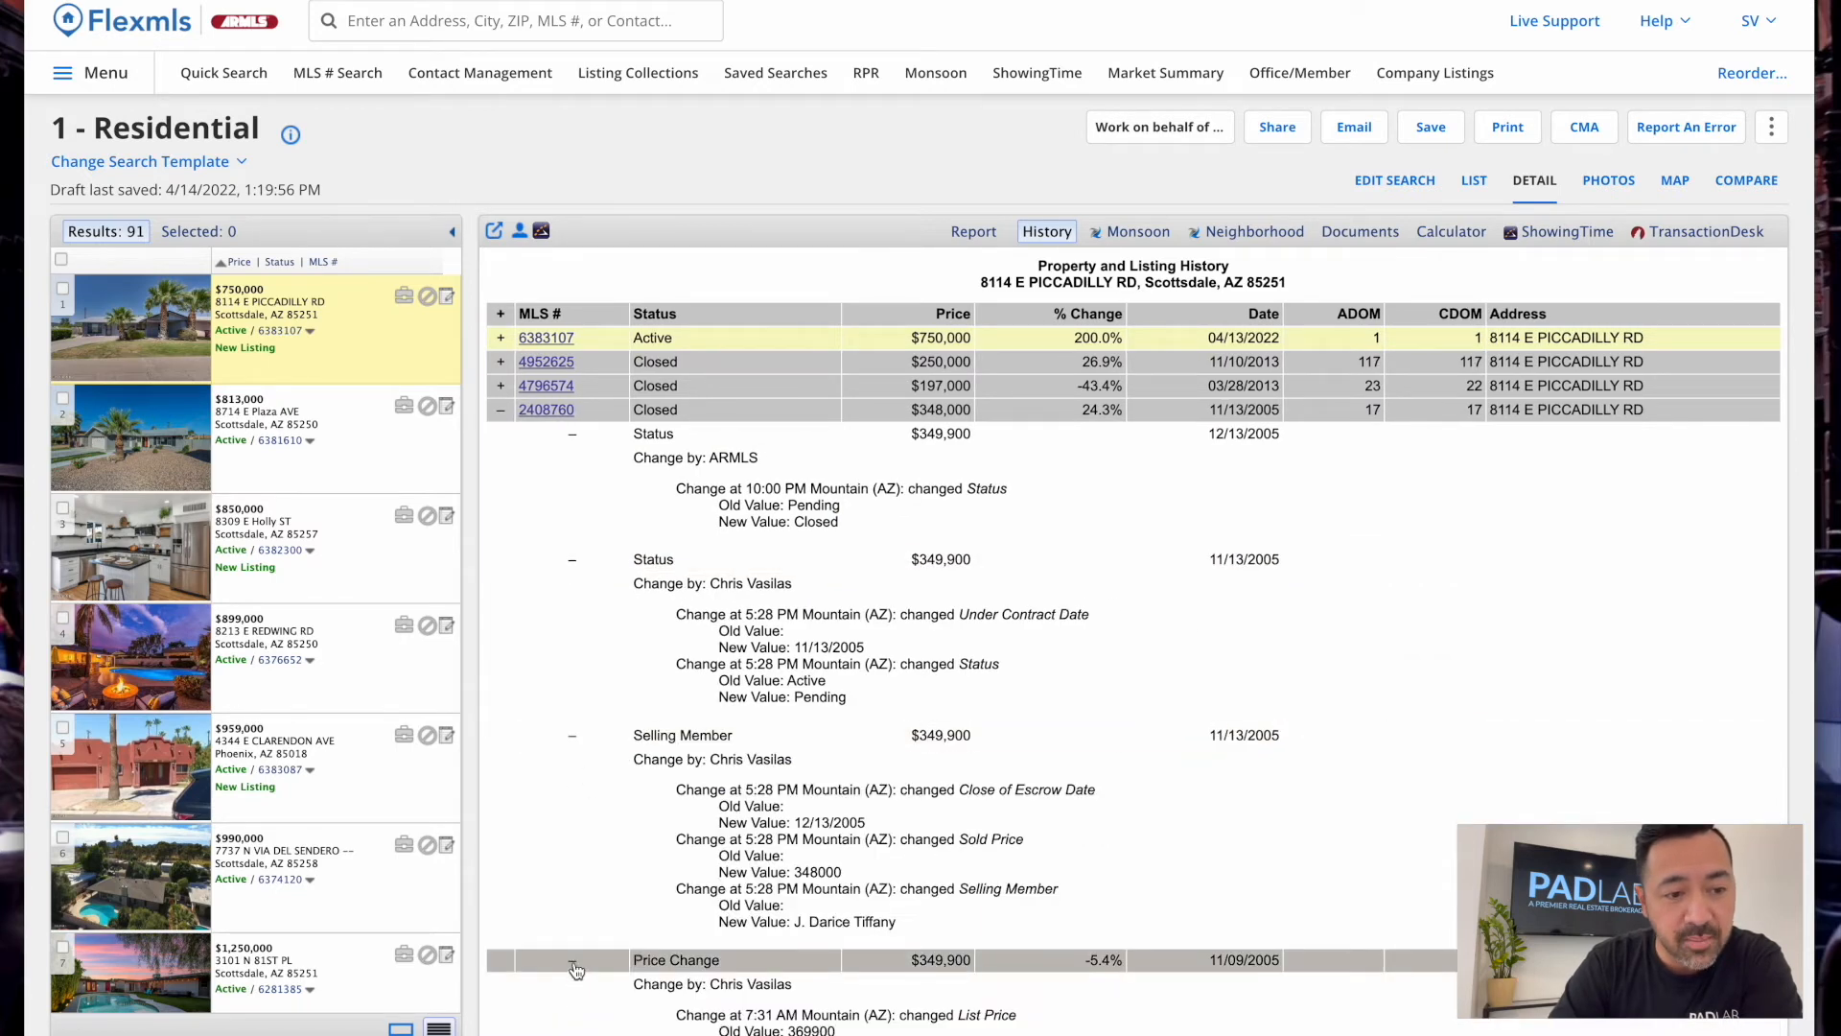
Collapse 2408760, expand closed listing 4952625, and open it on its own page
{"action": "left_click", "coordinate": [505, 414]}
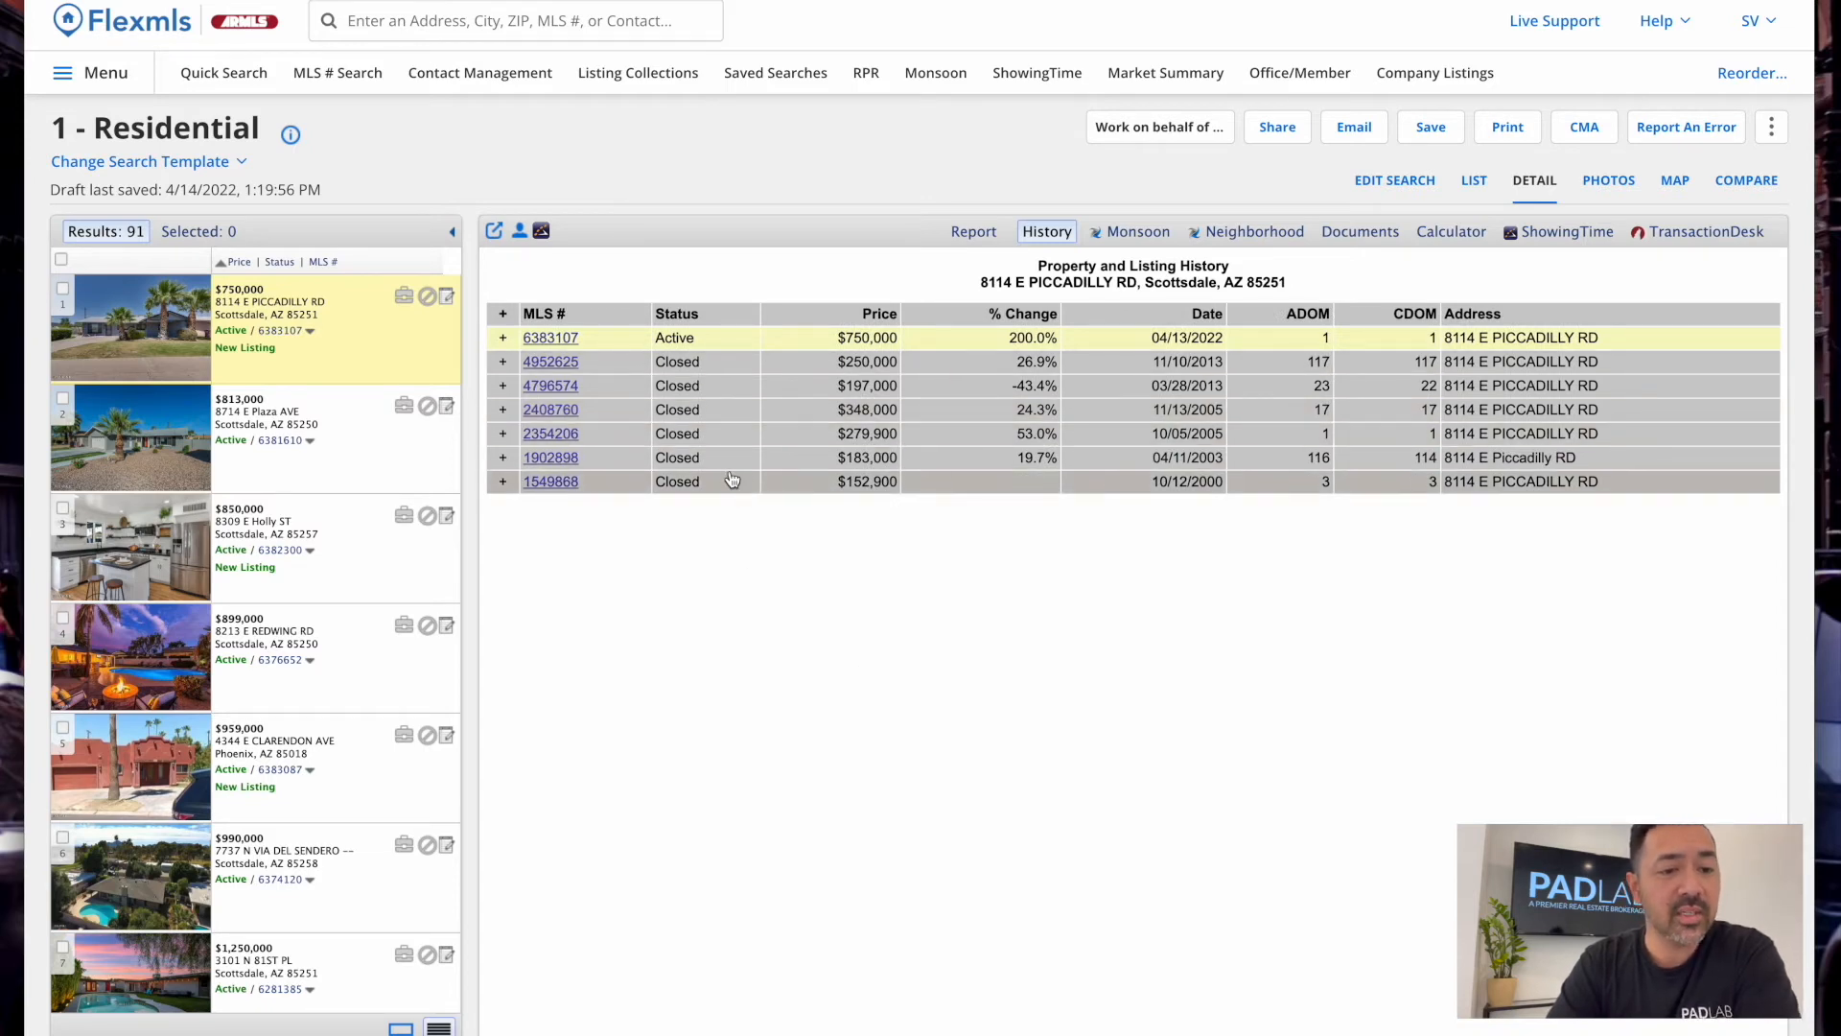
{"action": "left_click", "coordinate": [567, 366]}
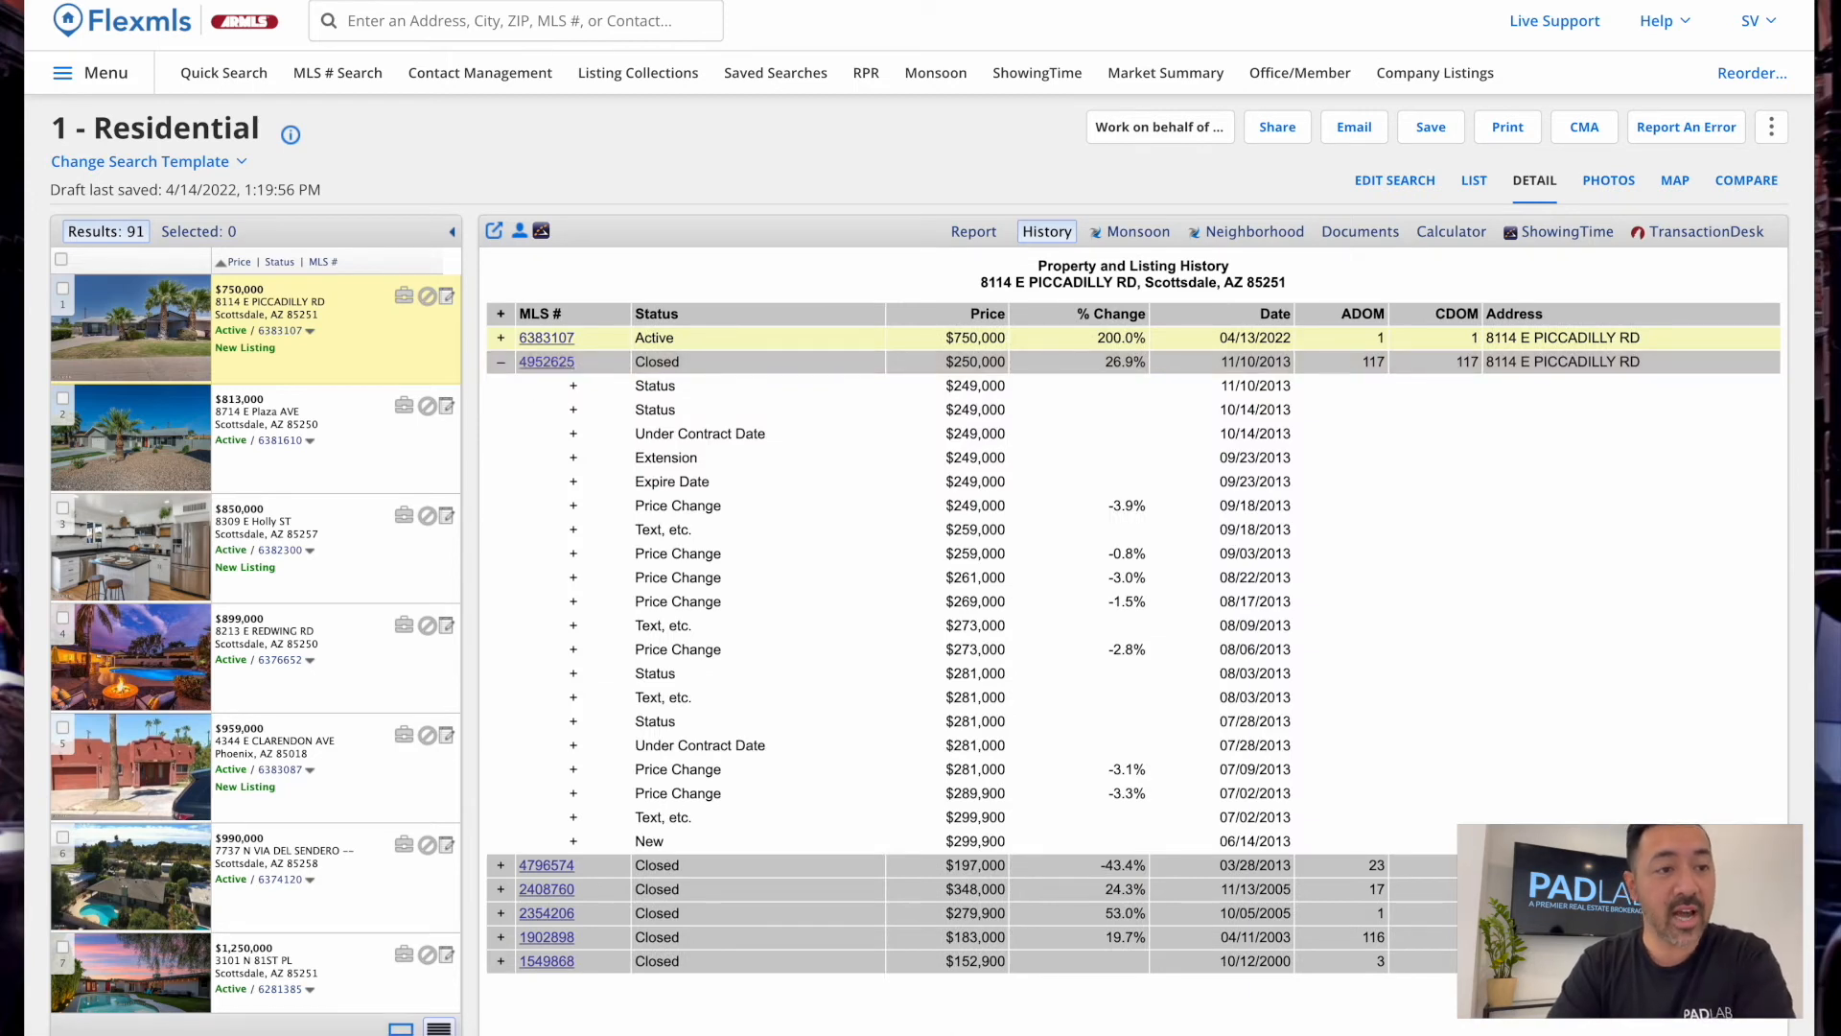
{"action": "left_click", "coordinate": [508, 2]}
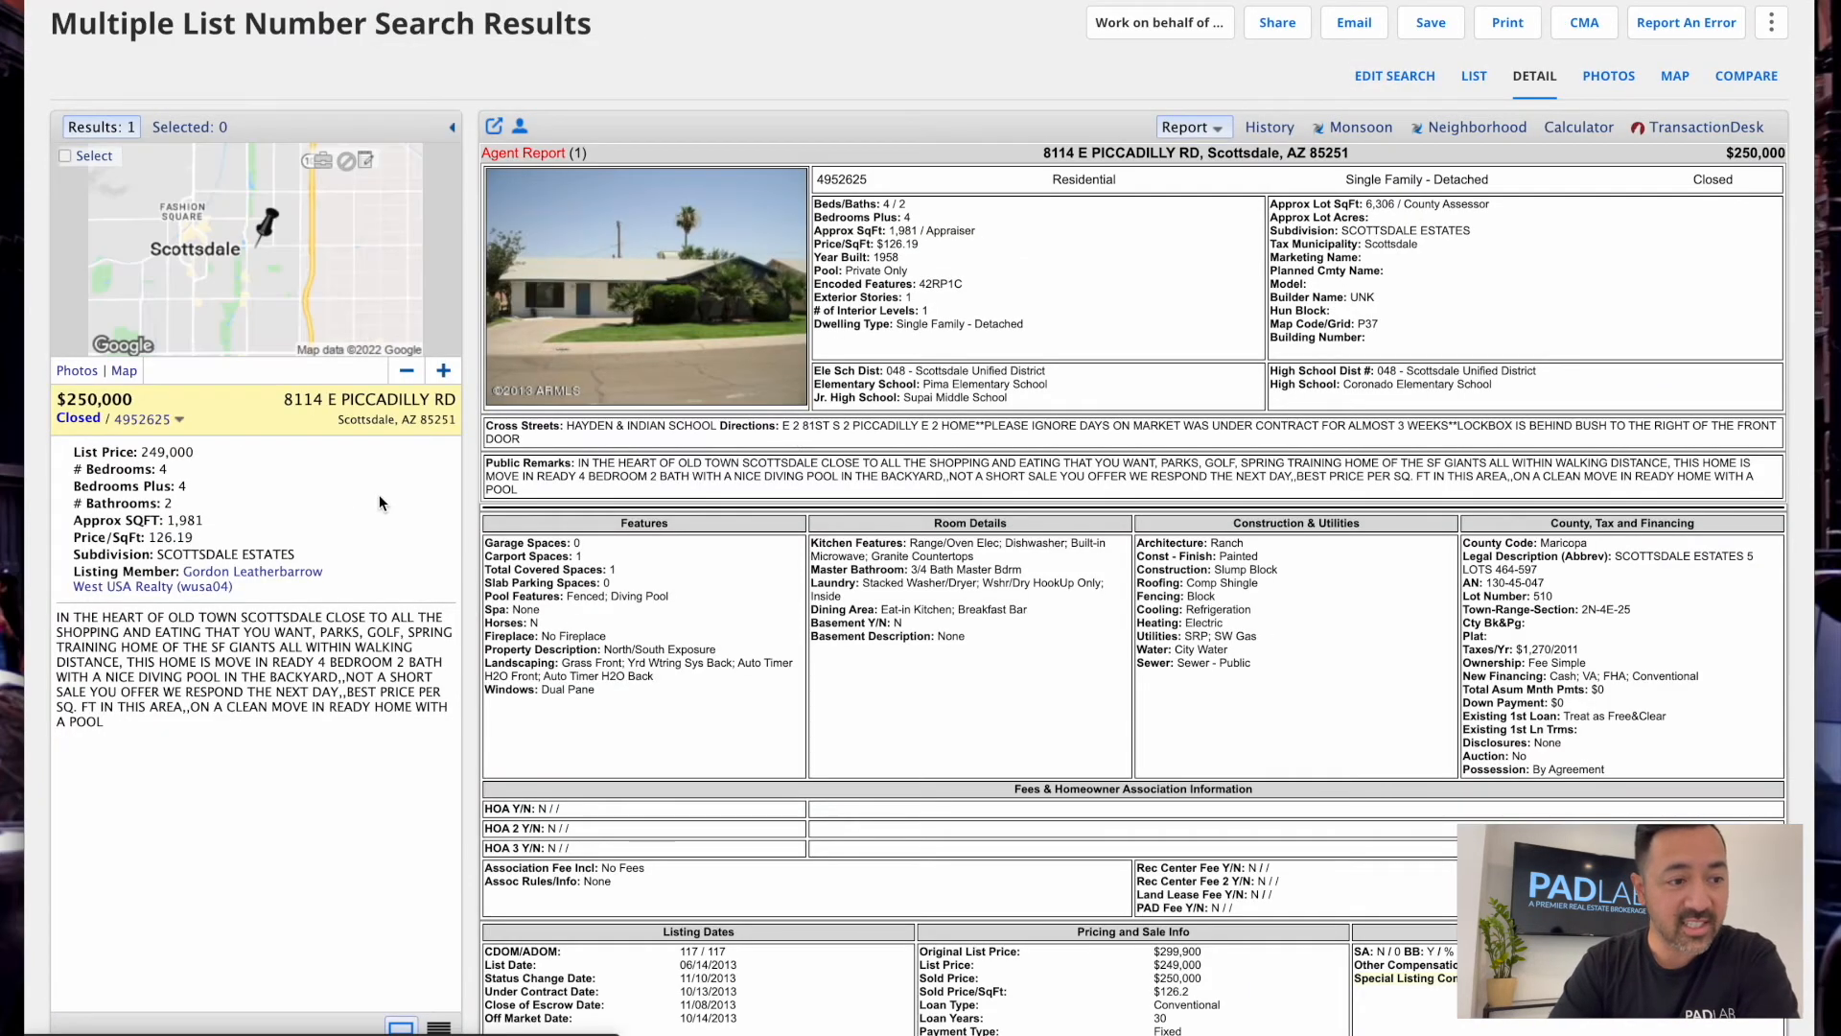
Browse listing 4952625's photos, from kitchen shots back to the front of the house
{"action": "scroll", "coordinate": [1087, 671], "scroll_direction": "down", "scroll_amount": 4}
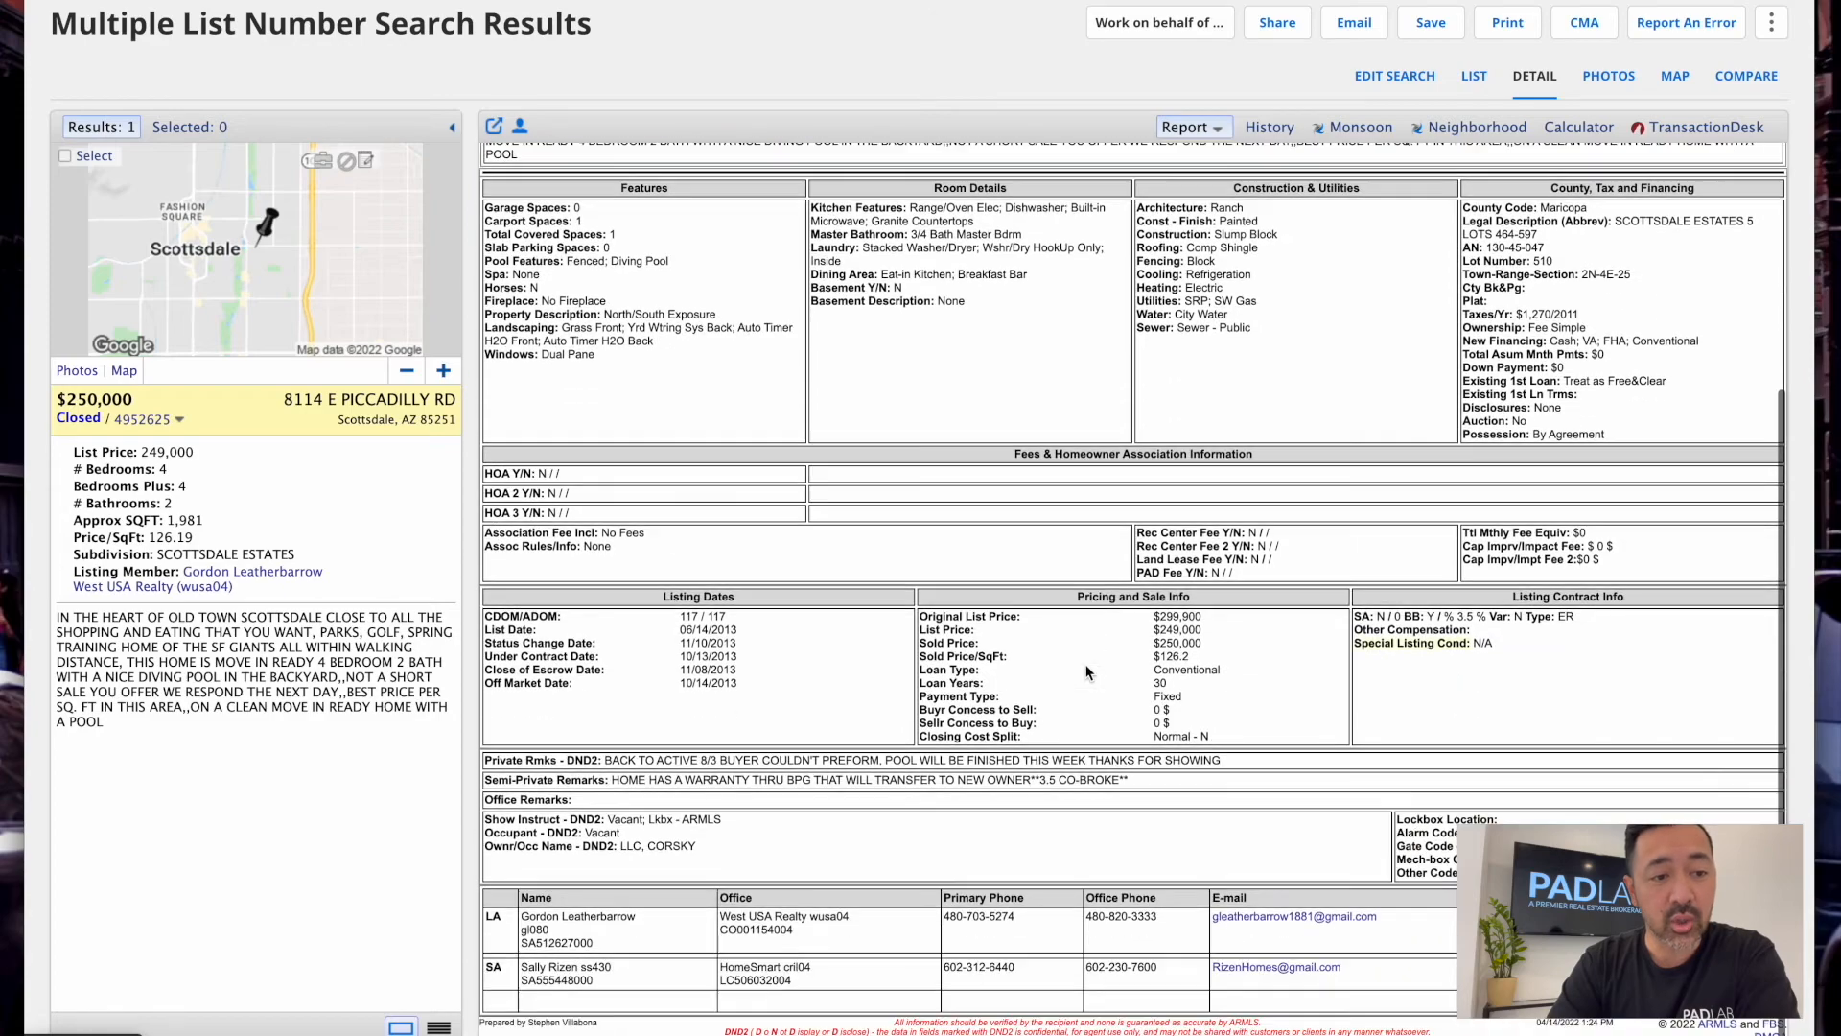
{"action": "scroll", "coordinate": [1086, 671], "scroll_direction": "up", "scroll_amount": 4}
{"action": "left_click", "coordinate": [1626, 79]}
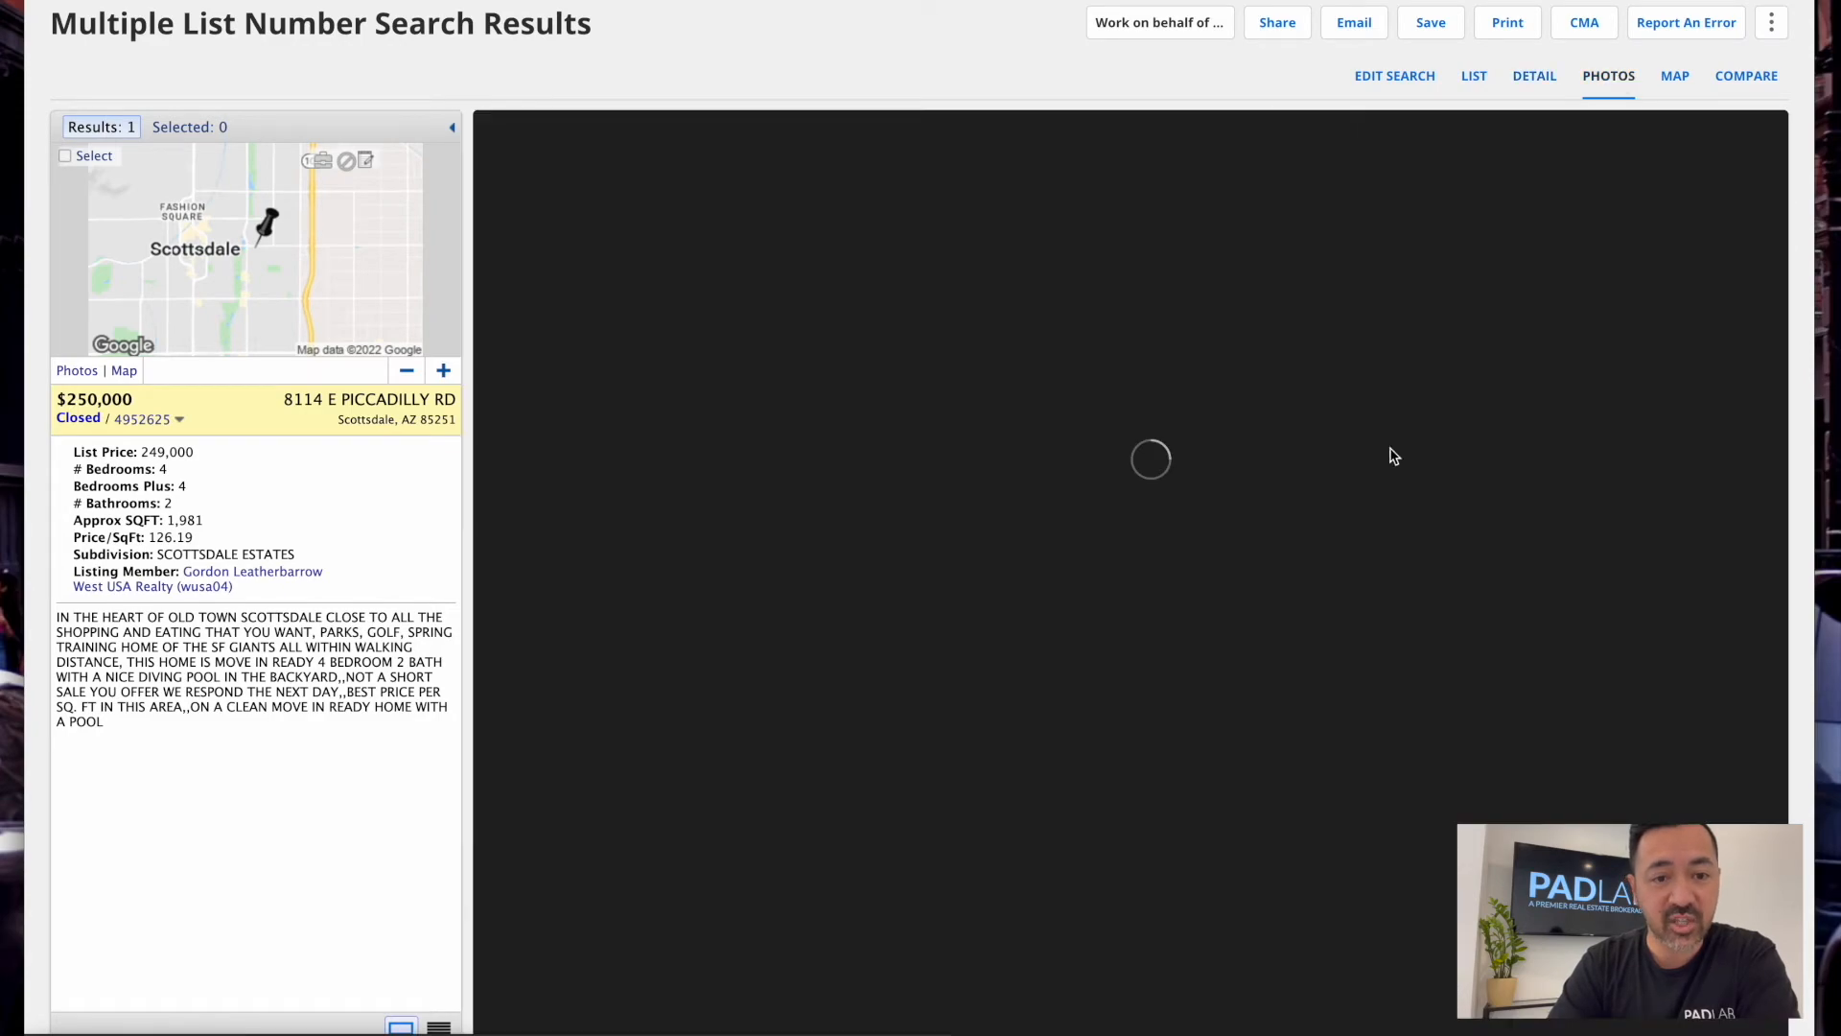
{"action": "key", "text": "Right"}
{"action": "key", "text": "Right"}
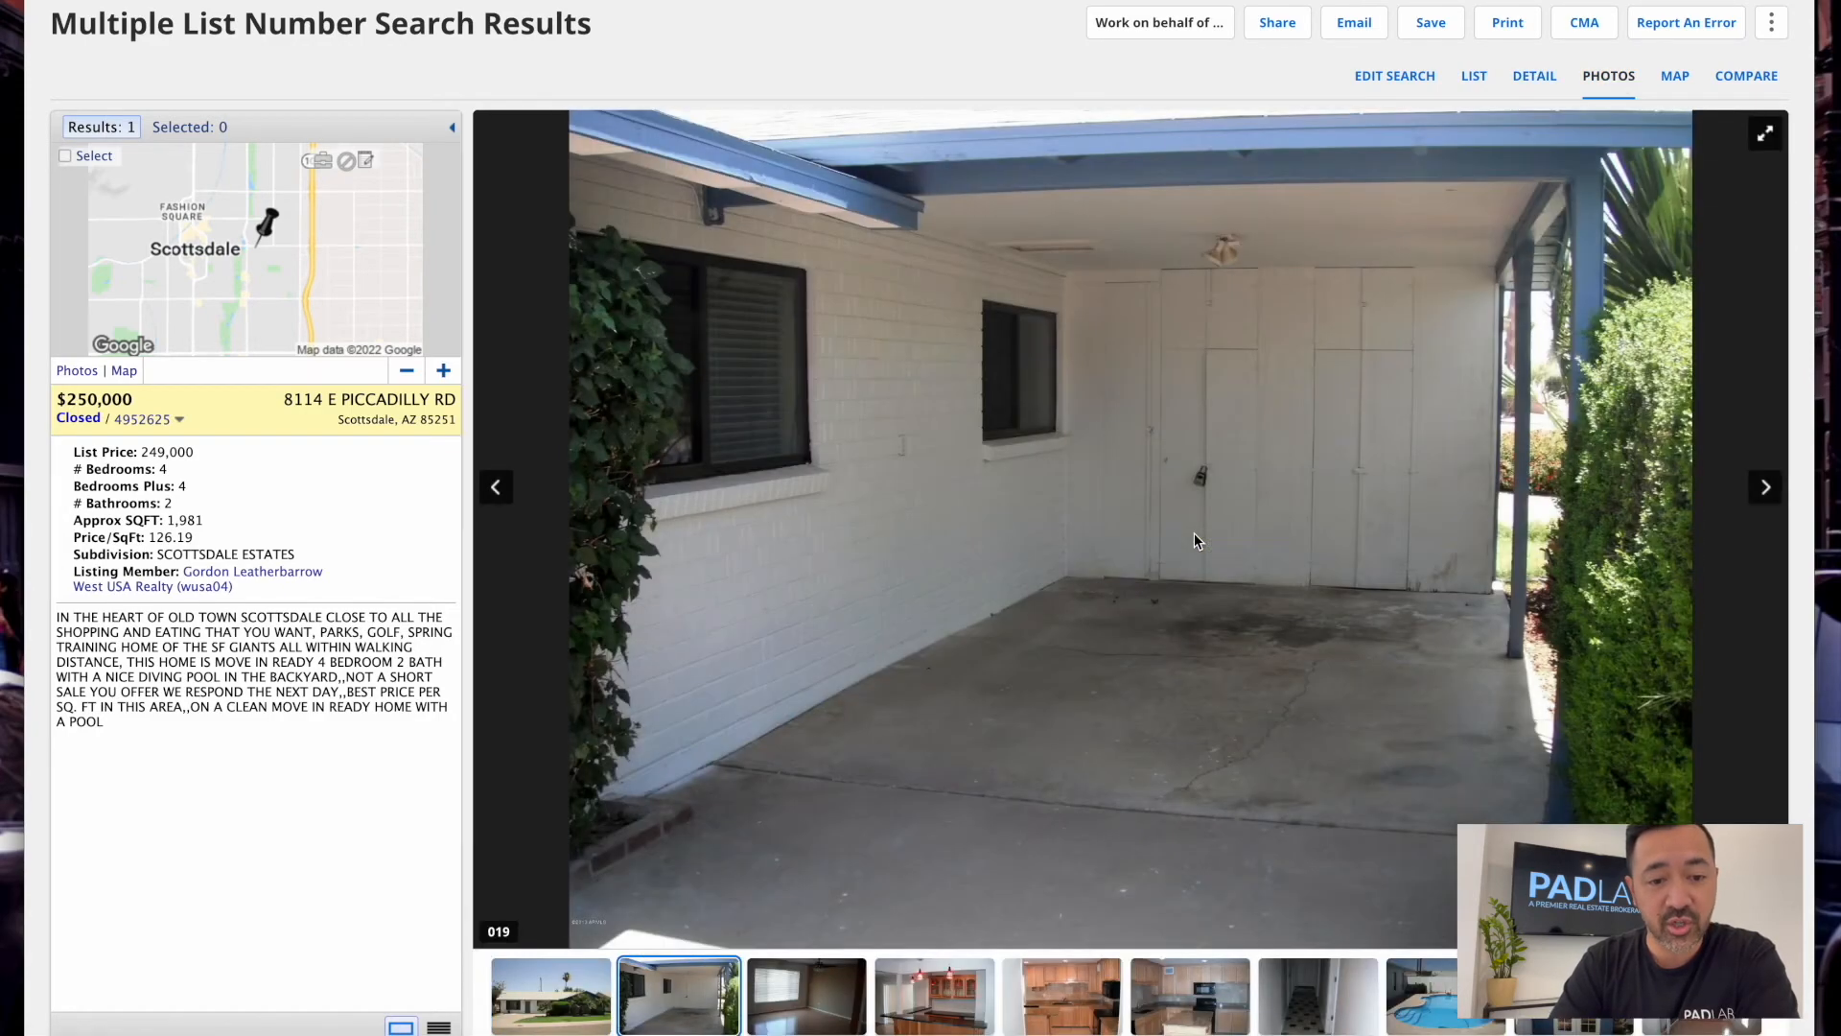
{"action": "key", "text": "Right"}
{"action": "key", "text": "Right"}
{"action": "key", "text": "Right"}
{"action": "key", "text": "Right"}
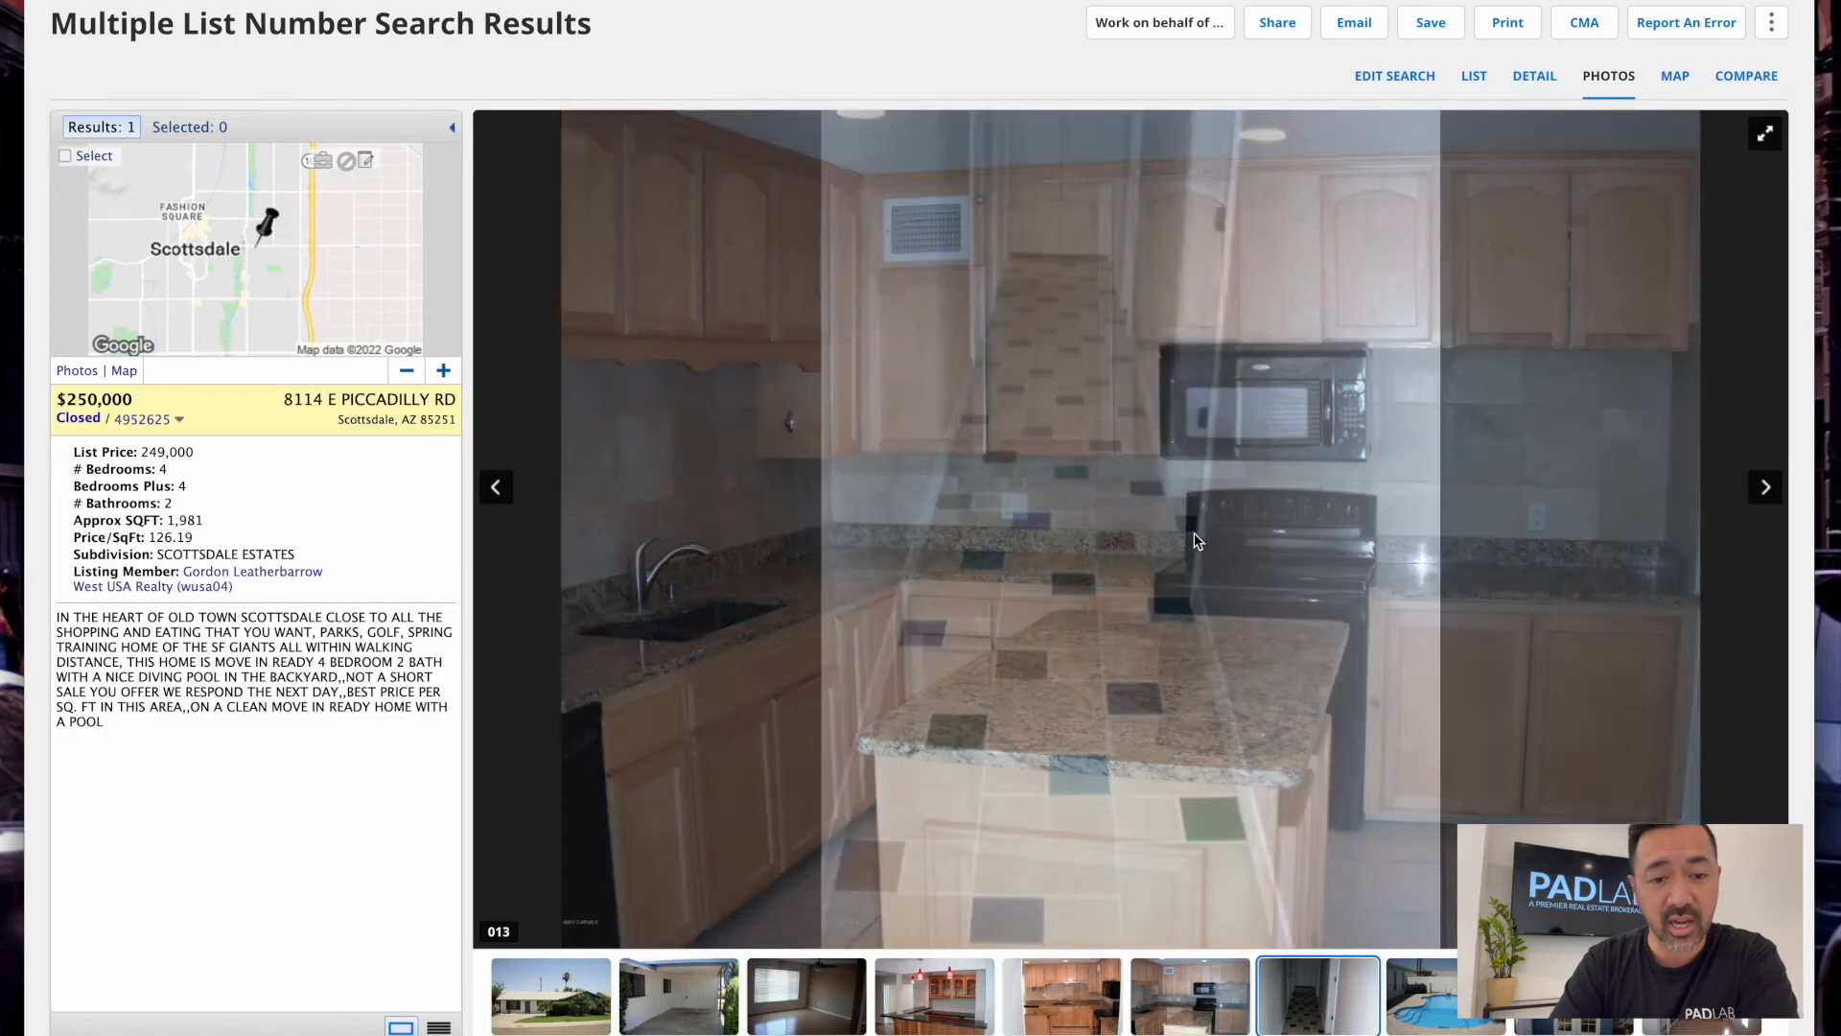
{"action": "key", "text": "Right"}
{"action": "key", "text": "Right"}
{"action": "key", "text": "Right"}
{"action": "key", "text": "Right"}
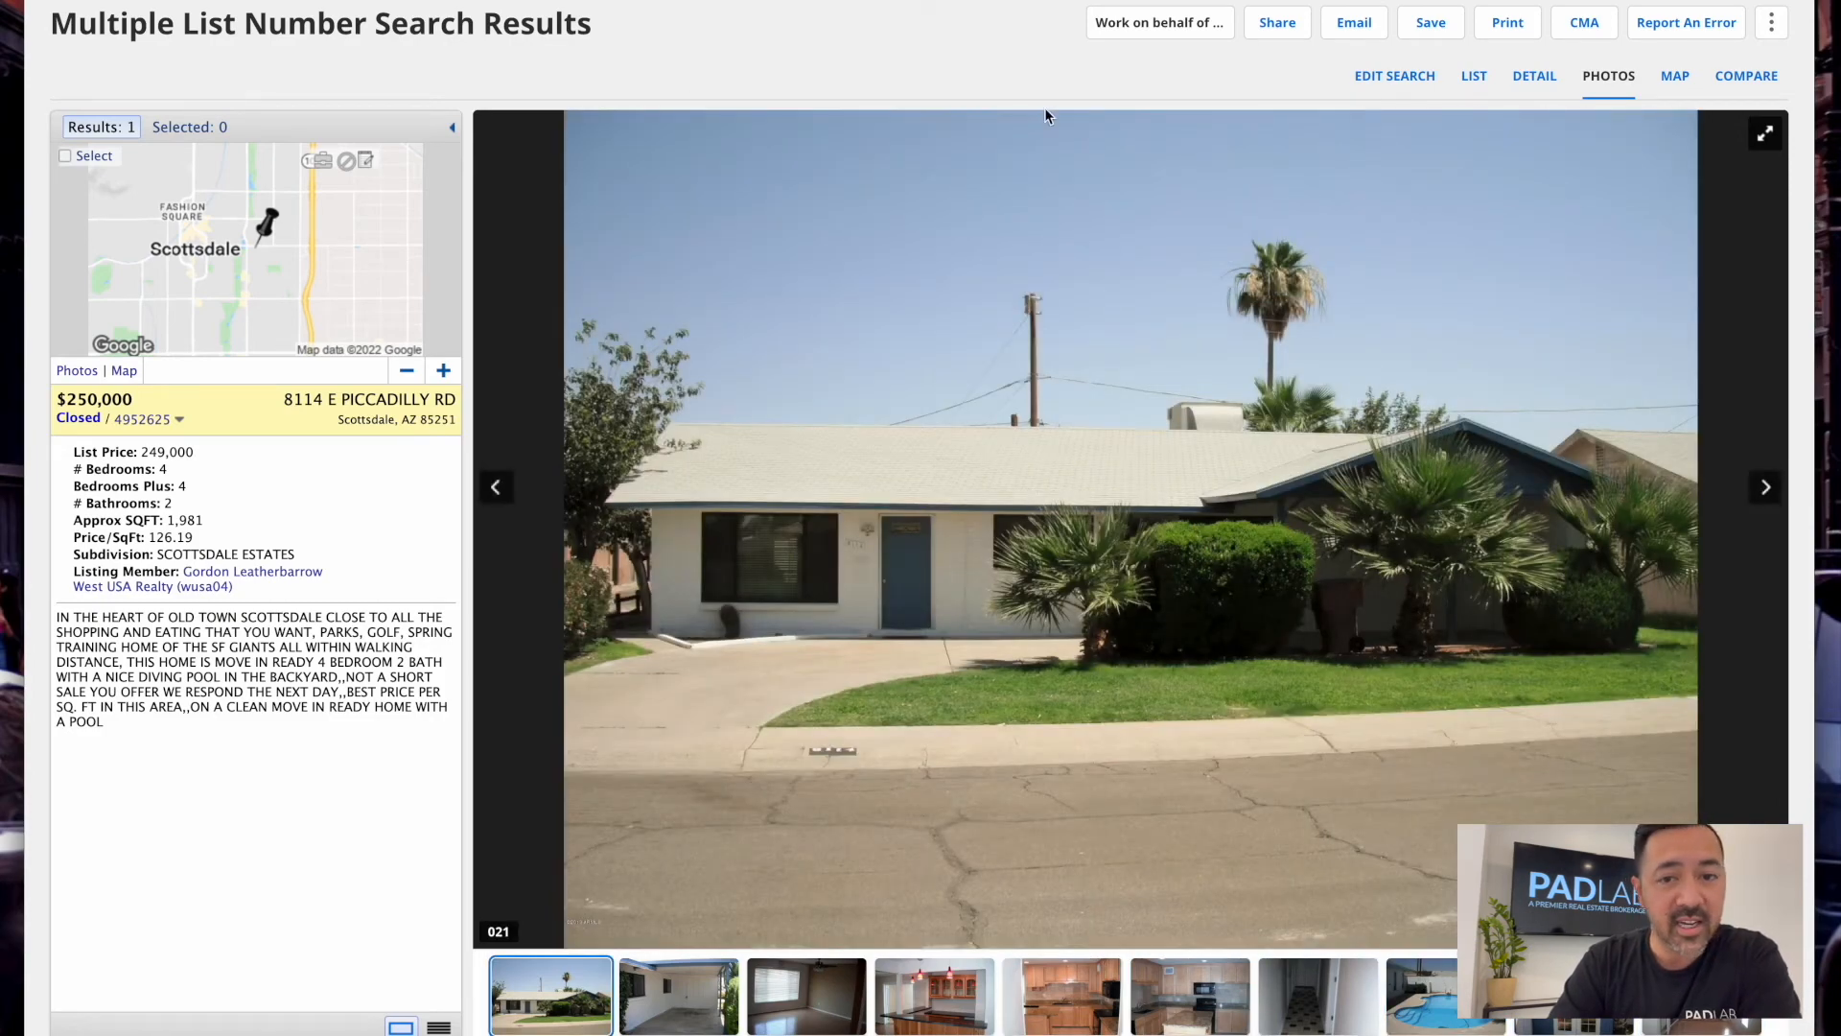
{"action": "left_click", "coordinate": [1526, 81]}
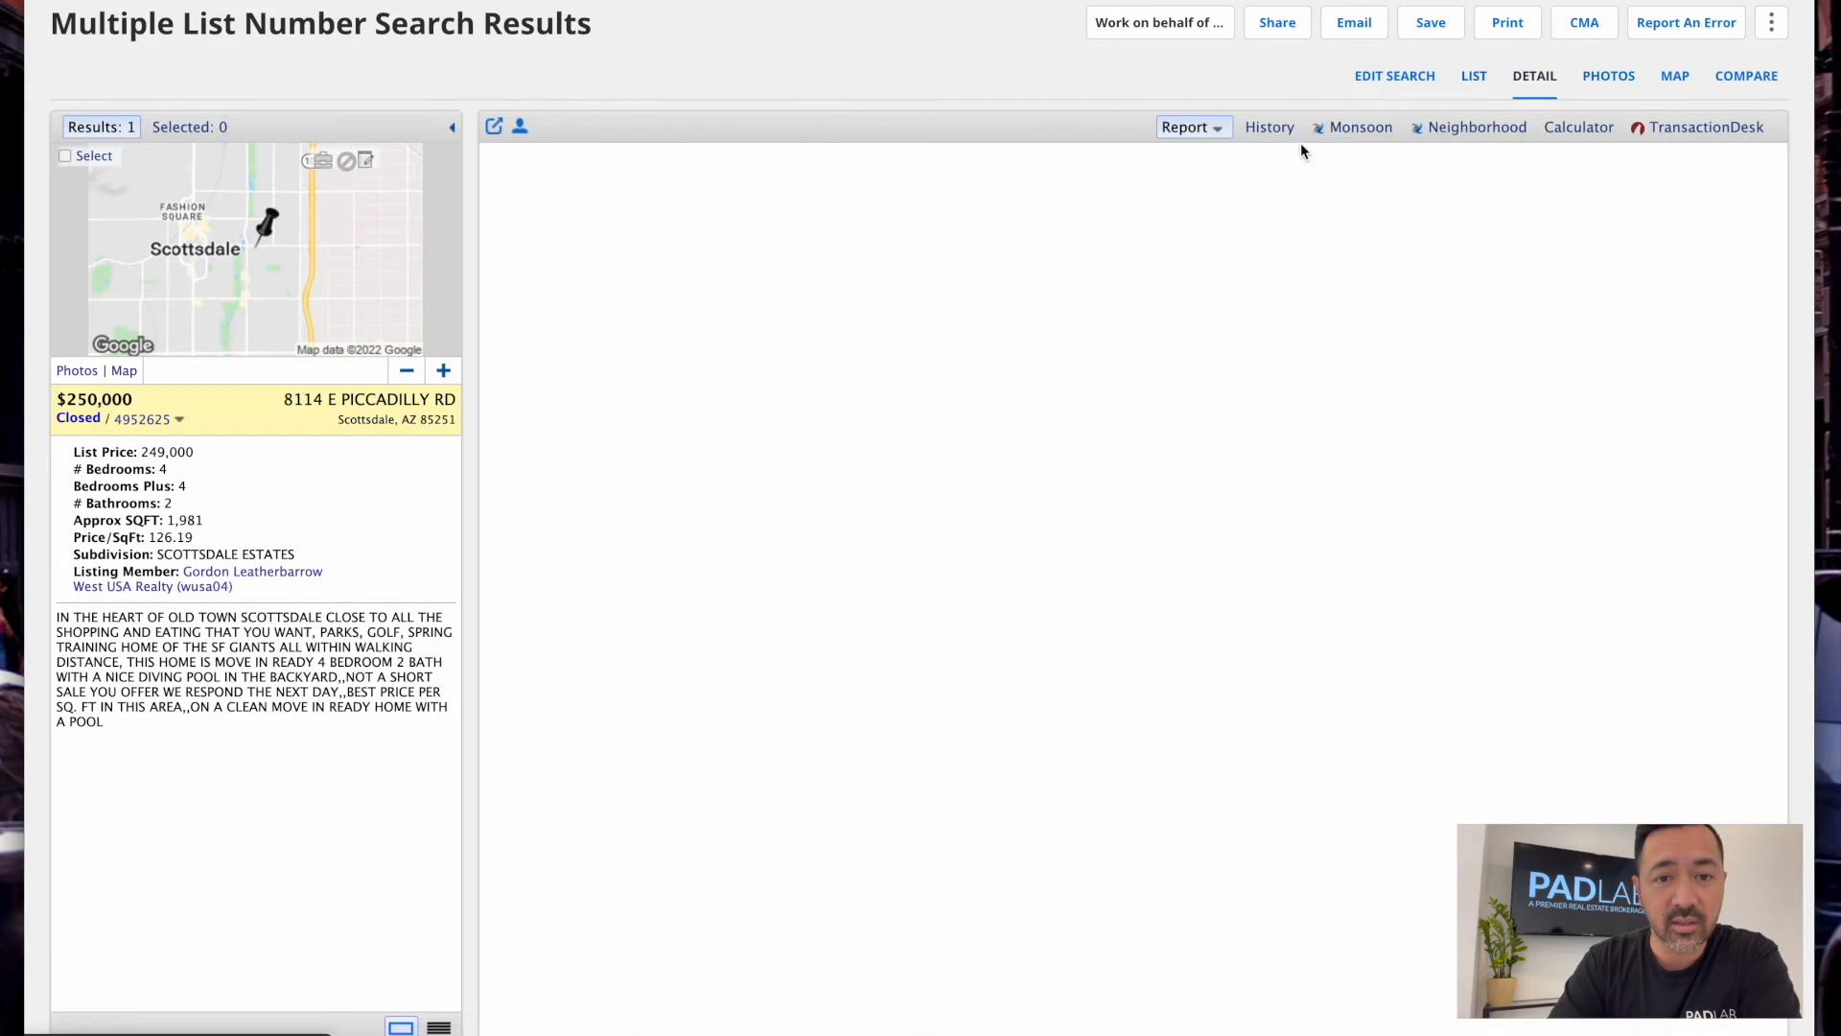
Highlight the LA and SA names, offices, phones and licenses, then return to collapsed History
{"action": "scroll", "coordinate": [993, 625], "scroll_direction": "down", "scroll_amount": 5}
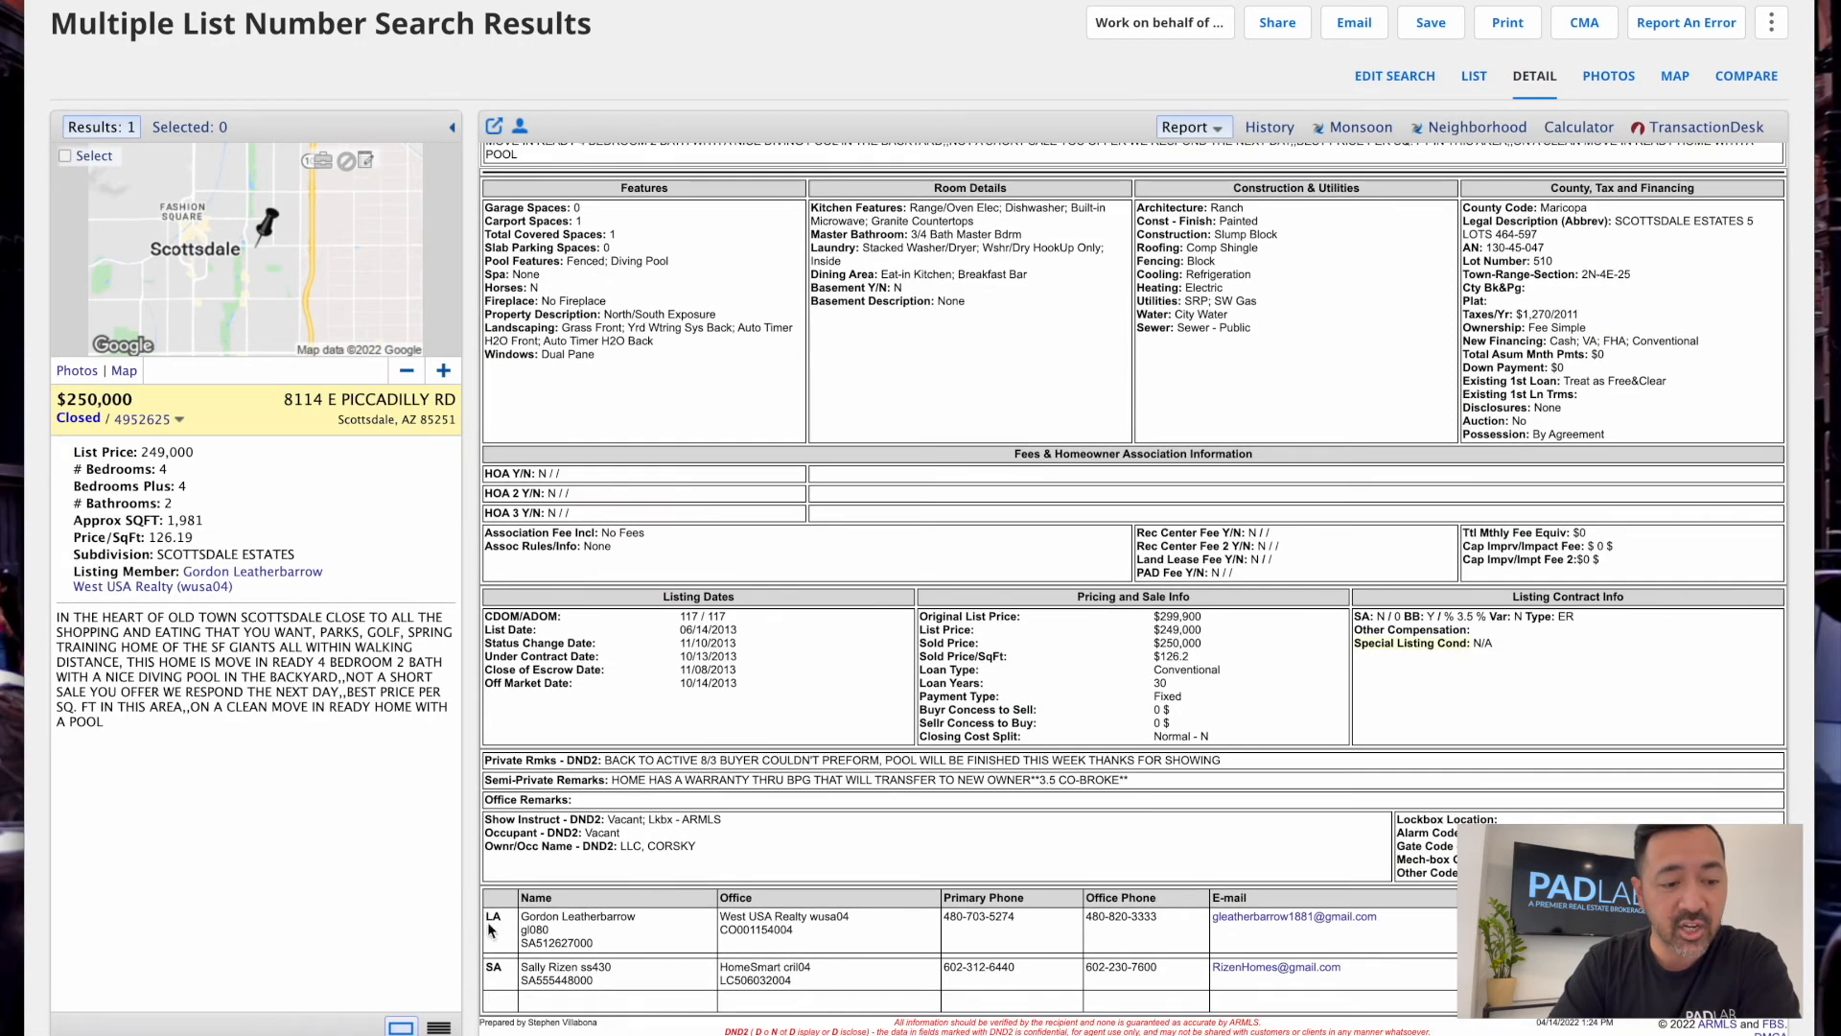
{"action": "left_click_drag", "start_coordinate": [486, 918], "coordinate": [944, 935]}
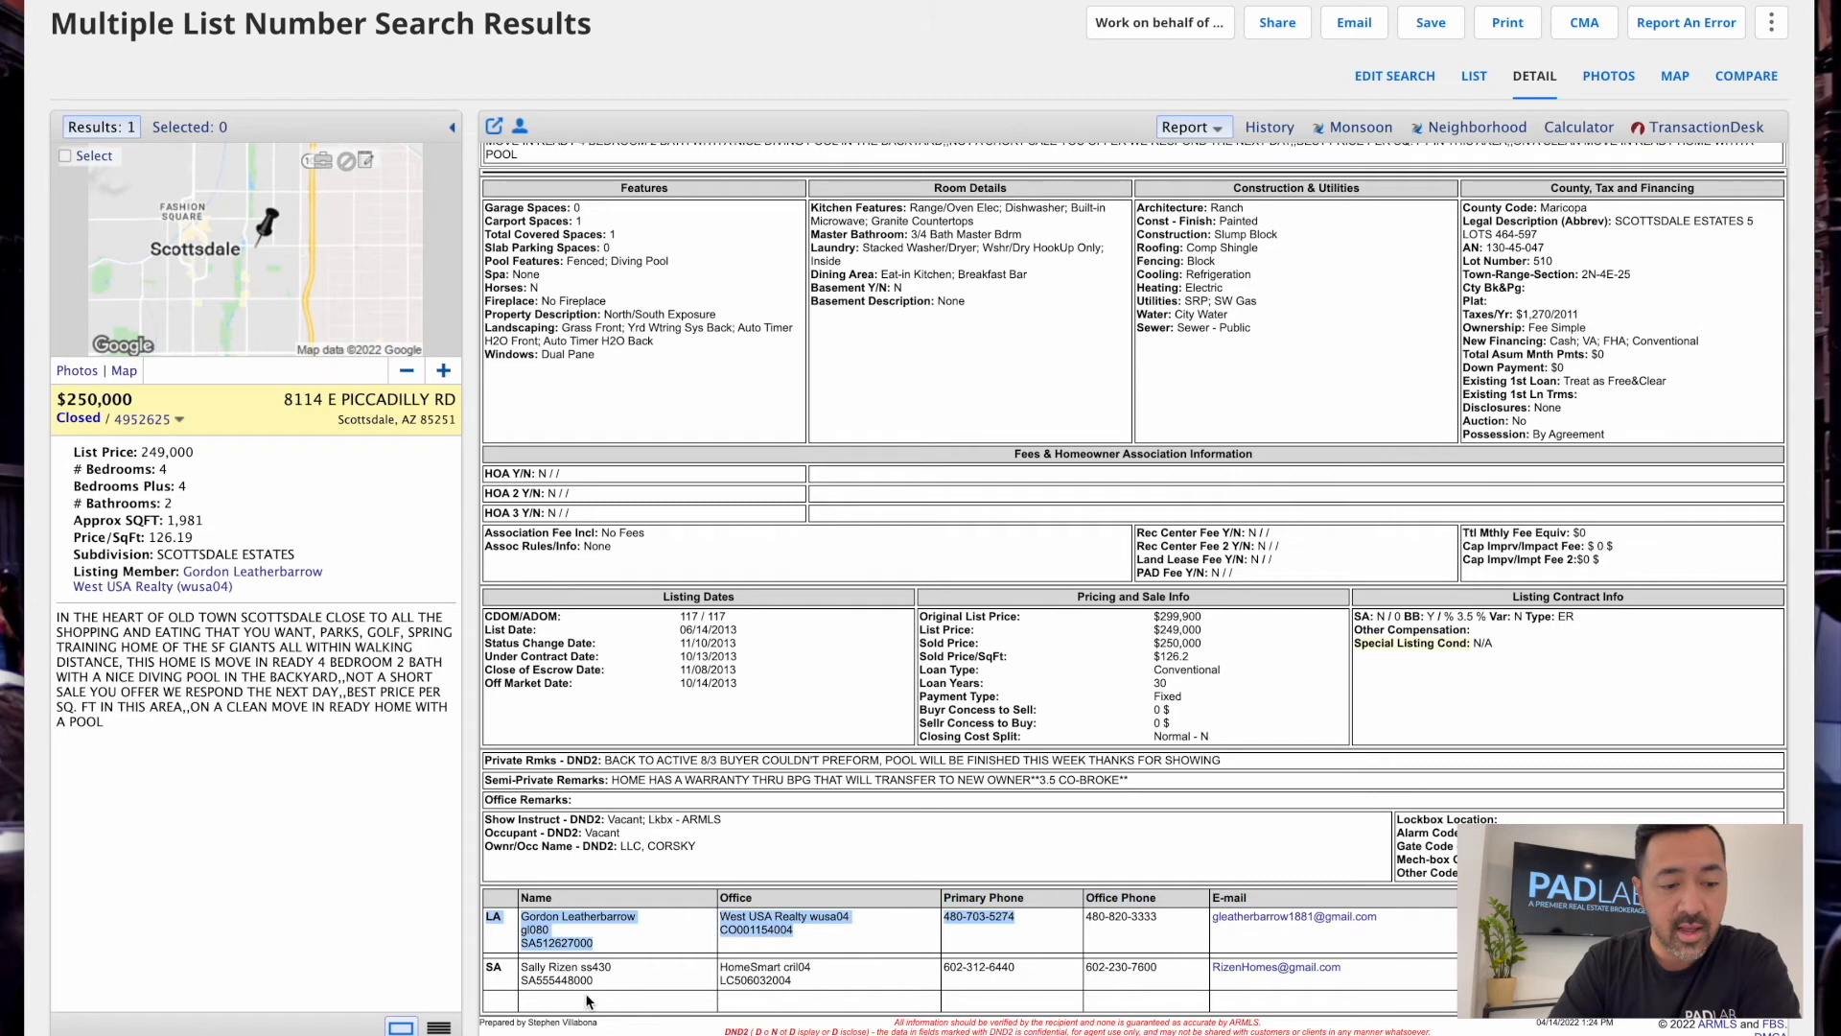
{"action": "left_click_drag", "start_coordinate": [520, 975], "coordinate": [950, 976]}
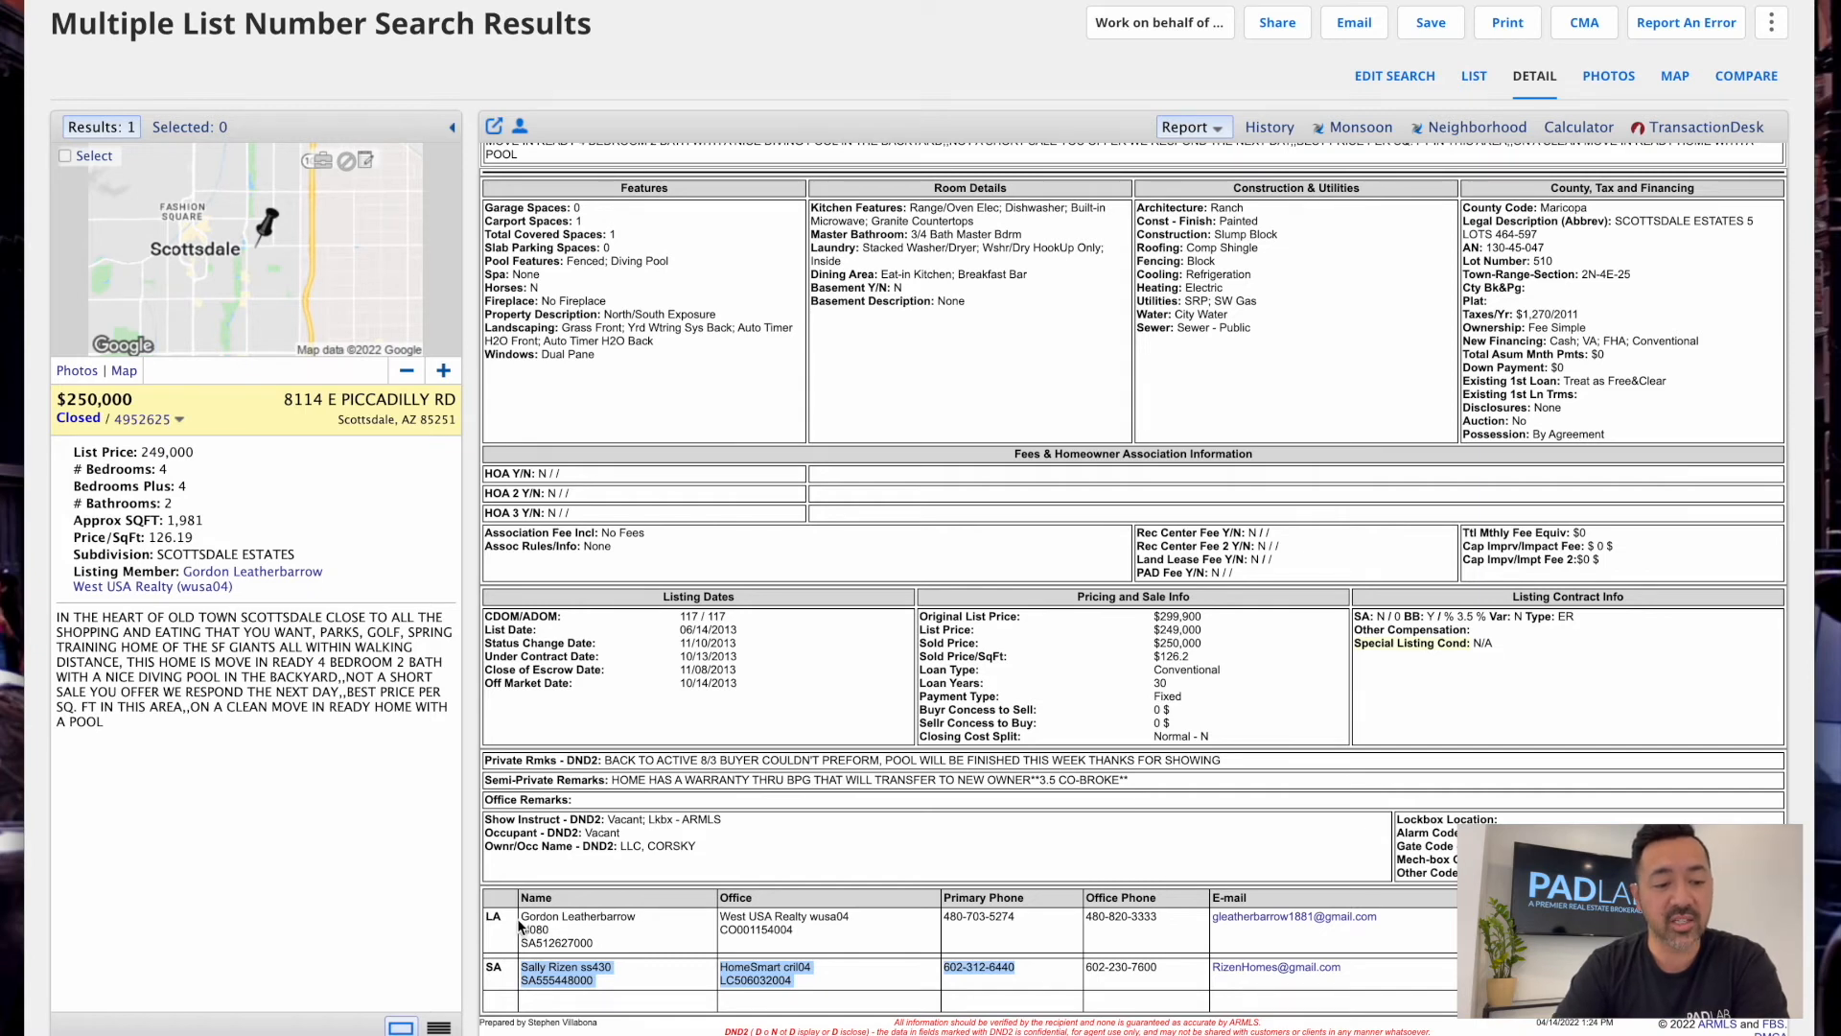
{"action": "left_click_drag", "start_coordinate": [518, 925], "coordinate": [676, 946]}
{"action": "left_click_drag", "start_coordinate": [521, 976], "coordinate": [653, 986]}
{"action": "left_click", "coordinate": [653, 976]}
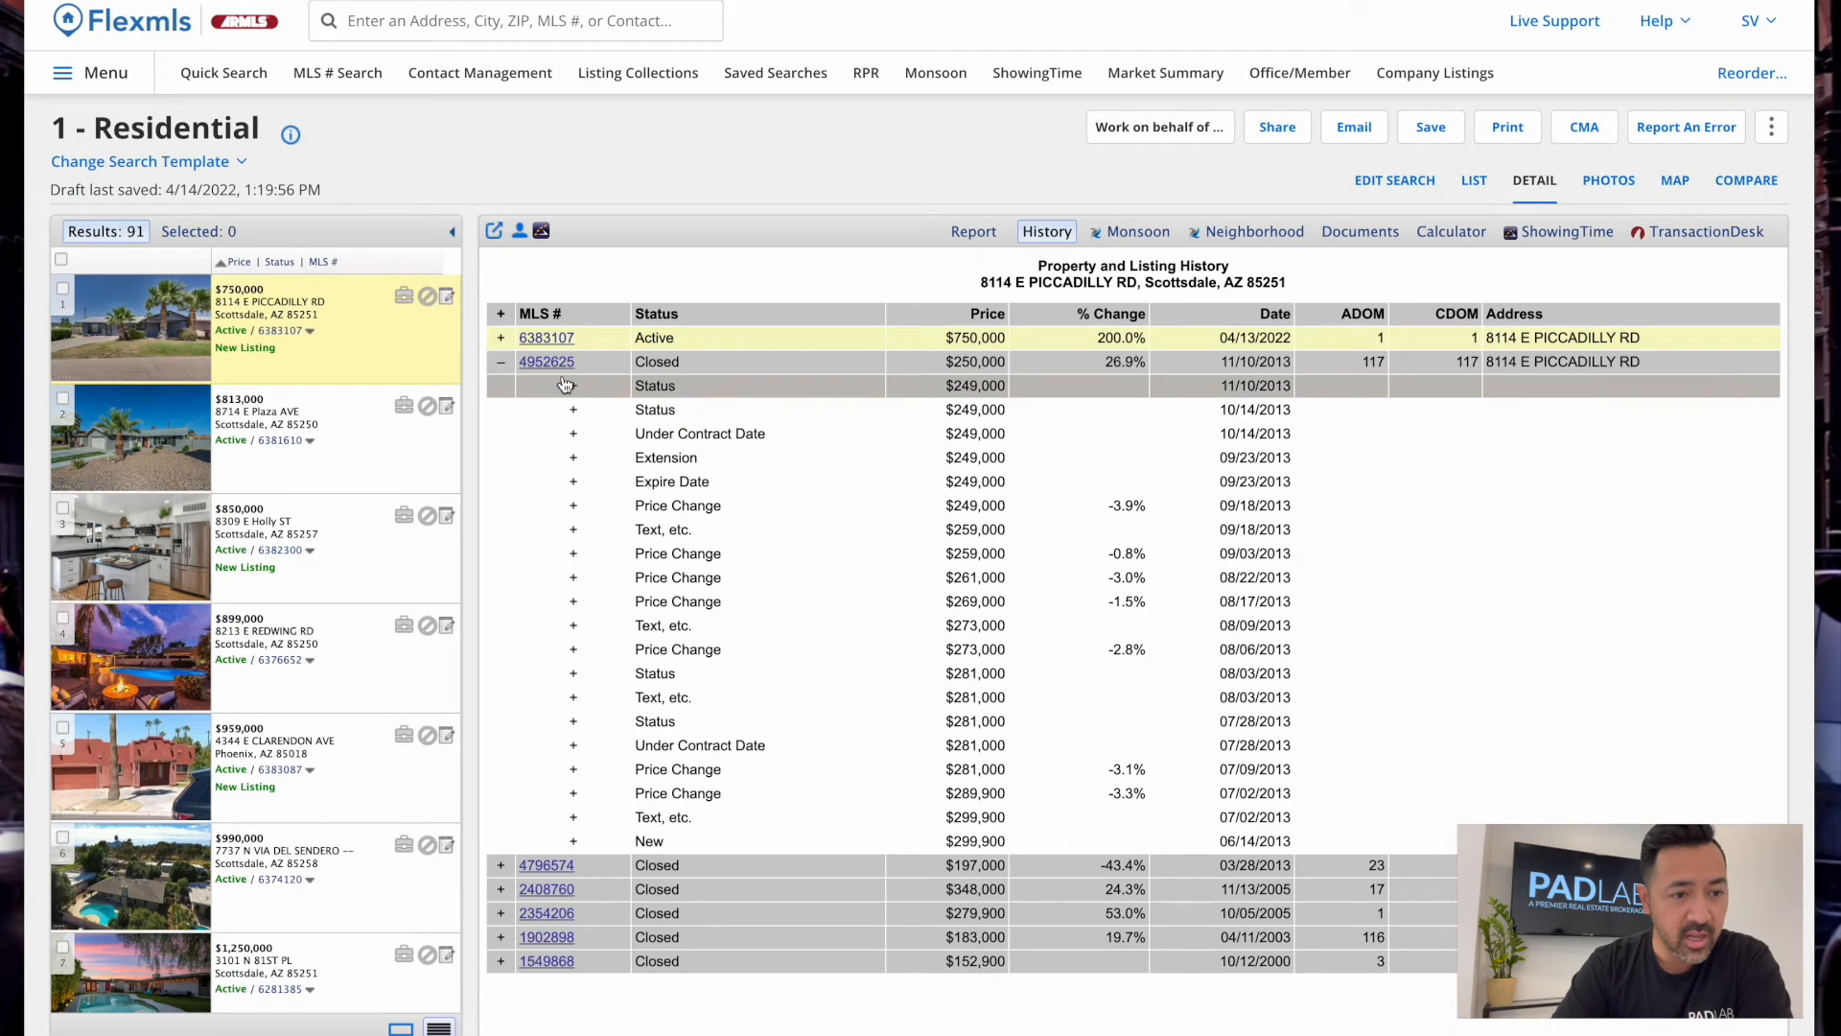
{"action": "left_click", "coordinate": [1086, 362]}
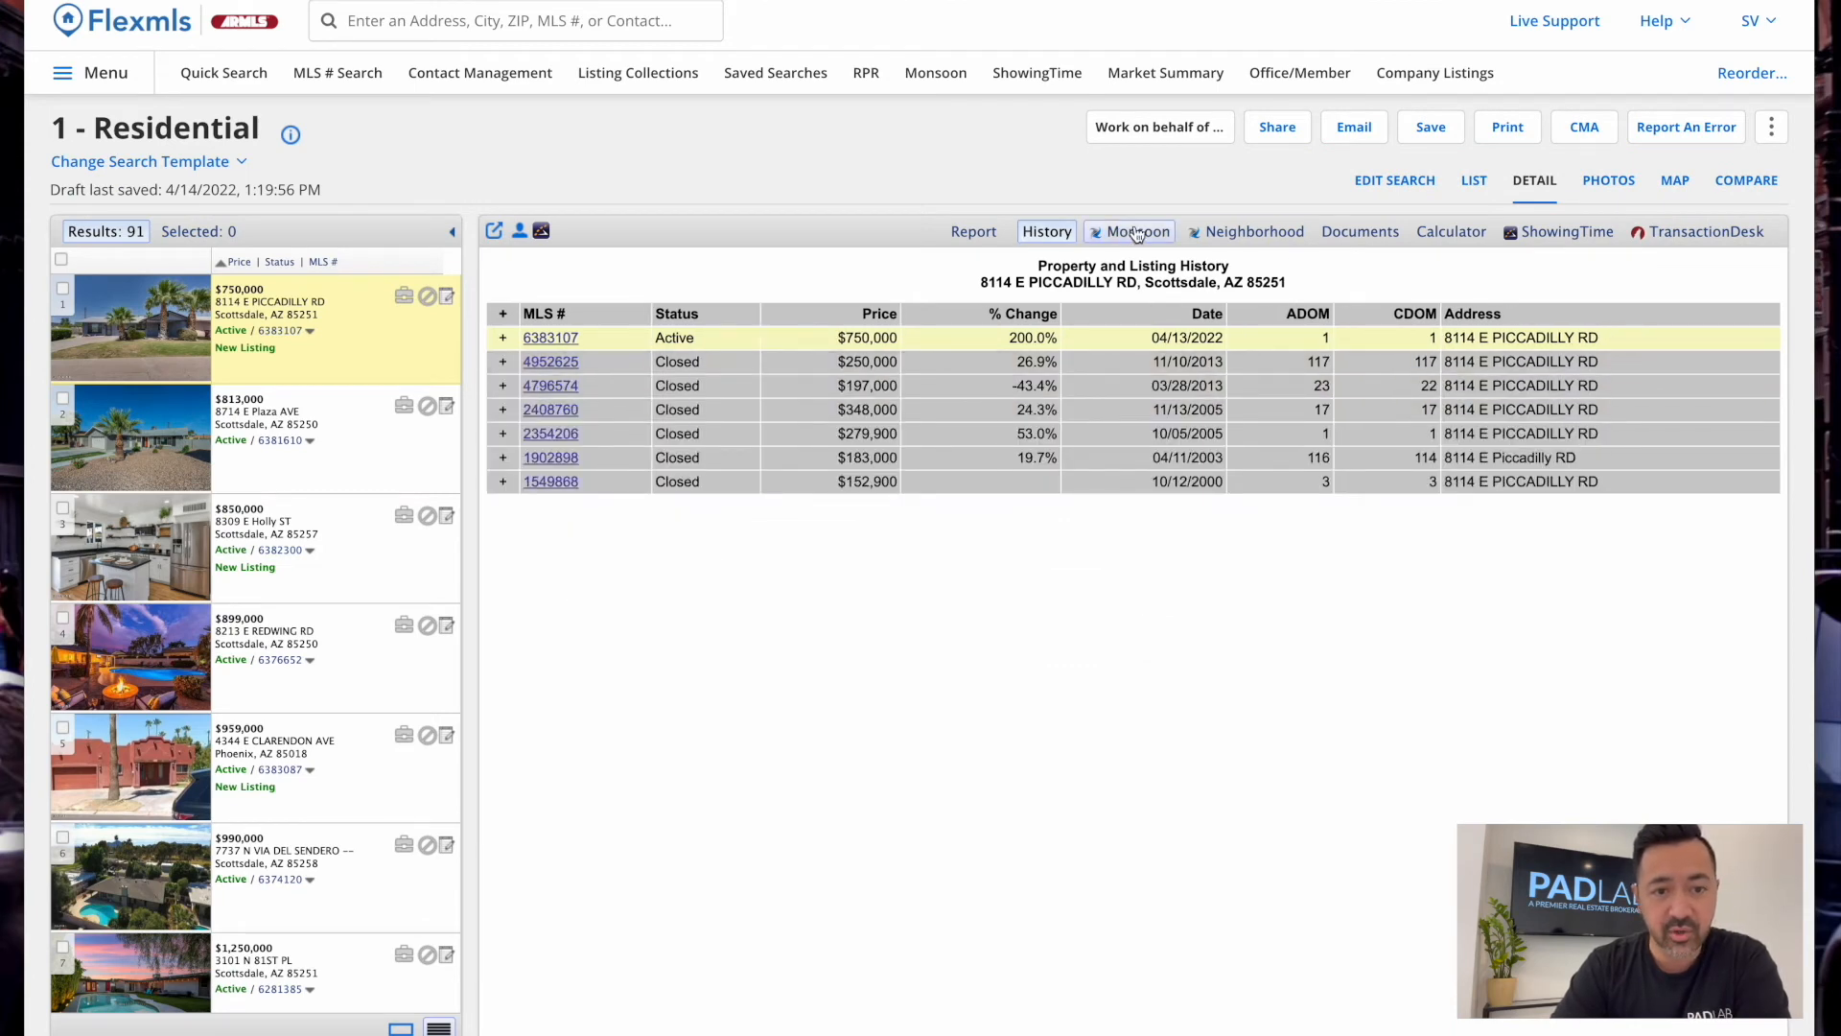
Scroll the Monsoon deed, loan and tax history, check County Treasurer, then view the listing's Documents
{"action": "left_click", "coordinate": [1160, 237]}
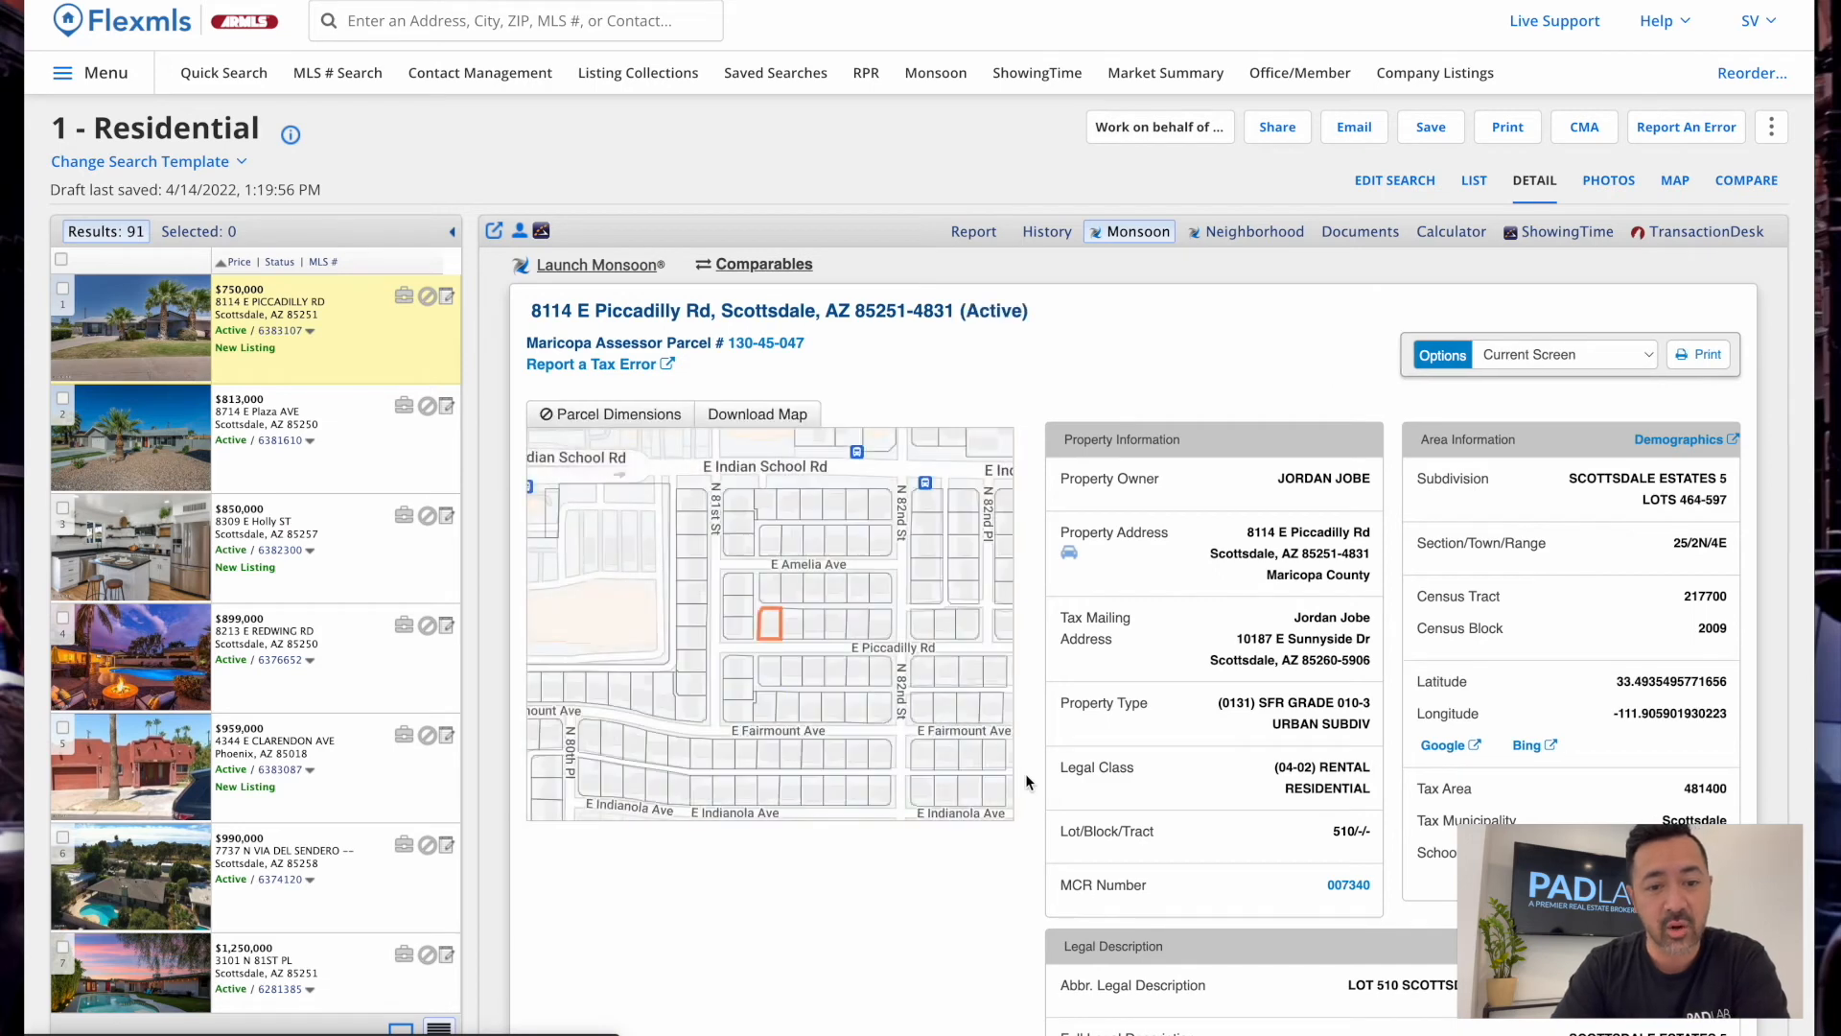
{"action": "scroll", "coordinate": [1026, 774], "scroll_direction": "down", "scroll_amount": 2}
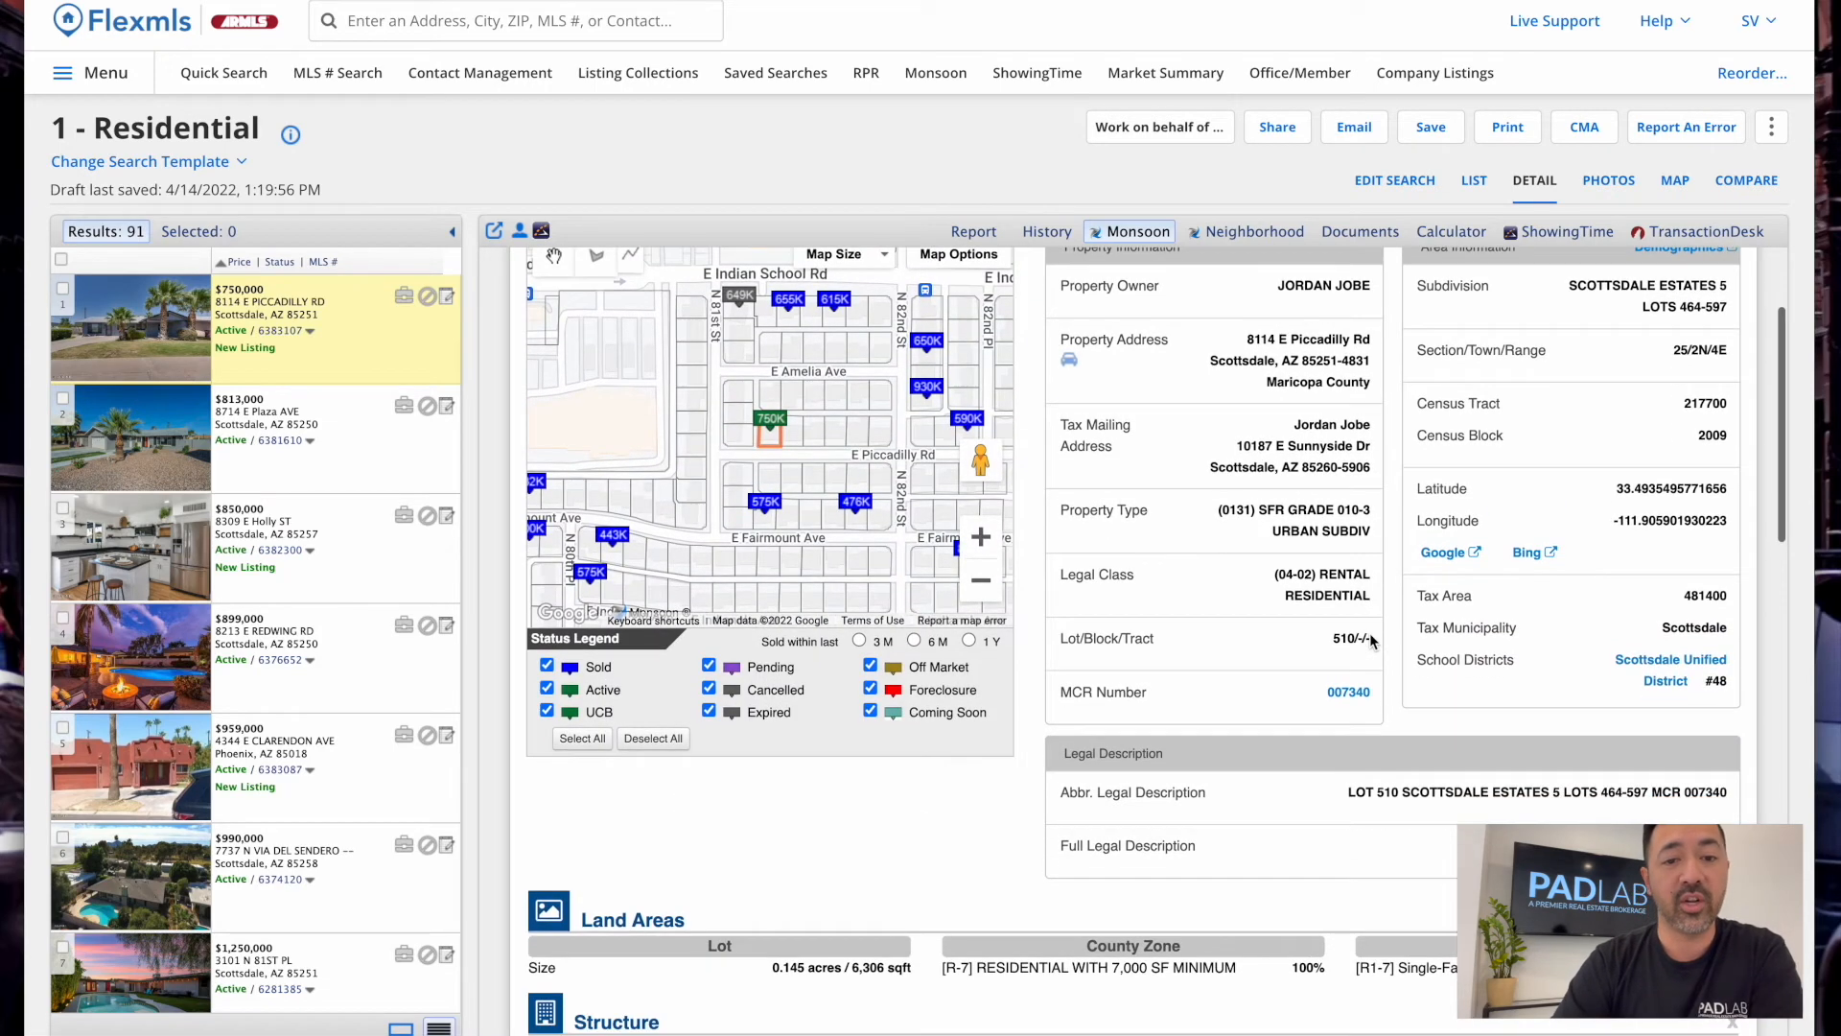
{"action": "scroll", "coordinate": [1361, 632], "scroll_direction": "down", "scroll_amount": 1}
{"action": "scroll", "coordinate": [1352, 628], "scroll_direction": "up", "scroll_amount": 3}
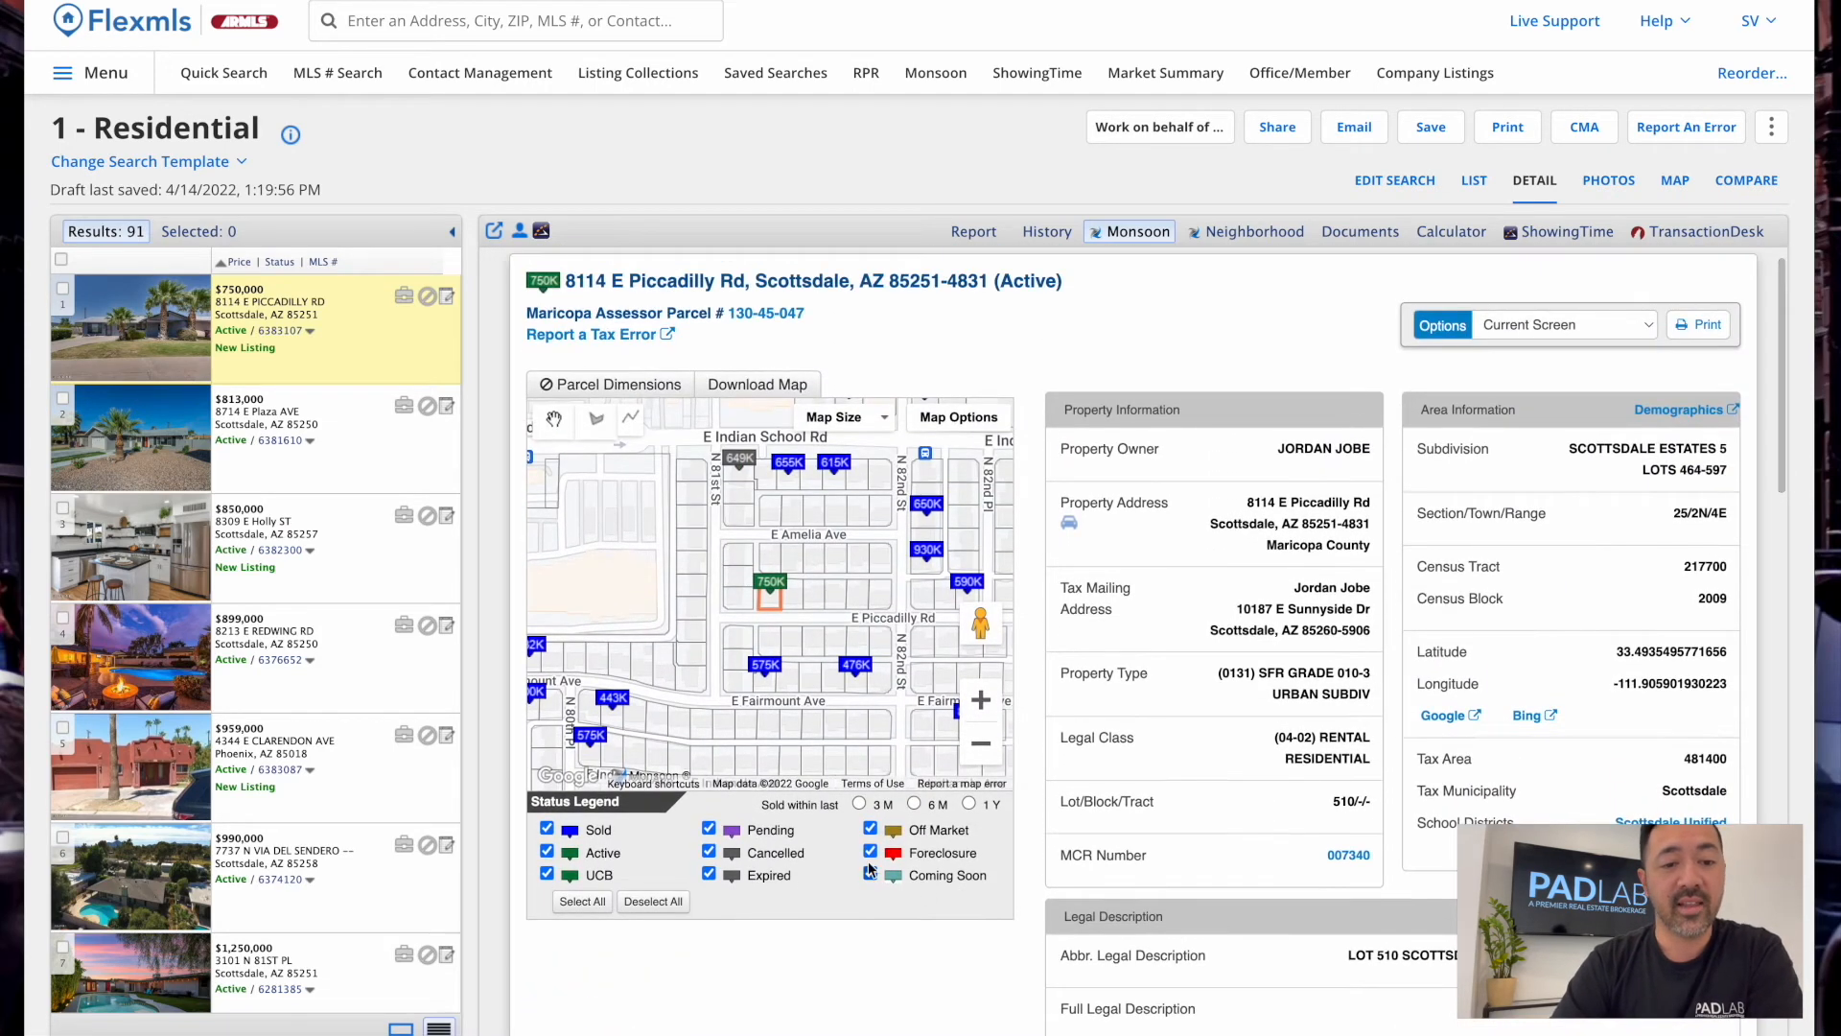
{"action": "scroll", "coordinate": [1262, 711], "scroll_direction": "down", "scroll_amount": 5}
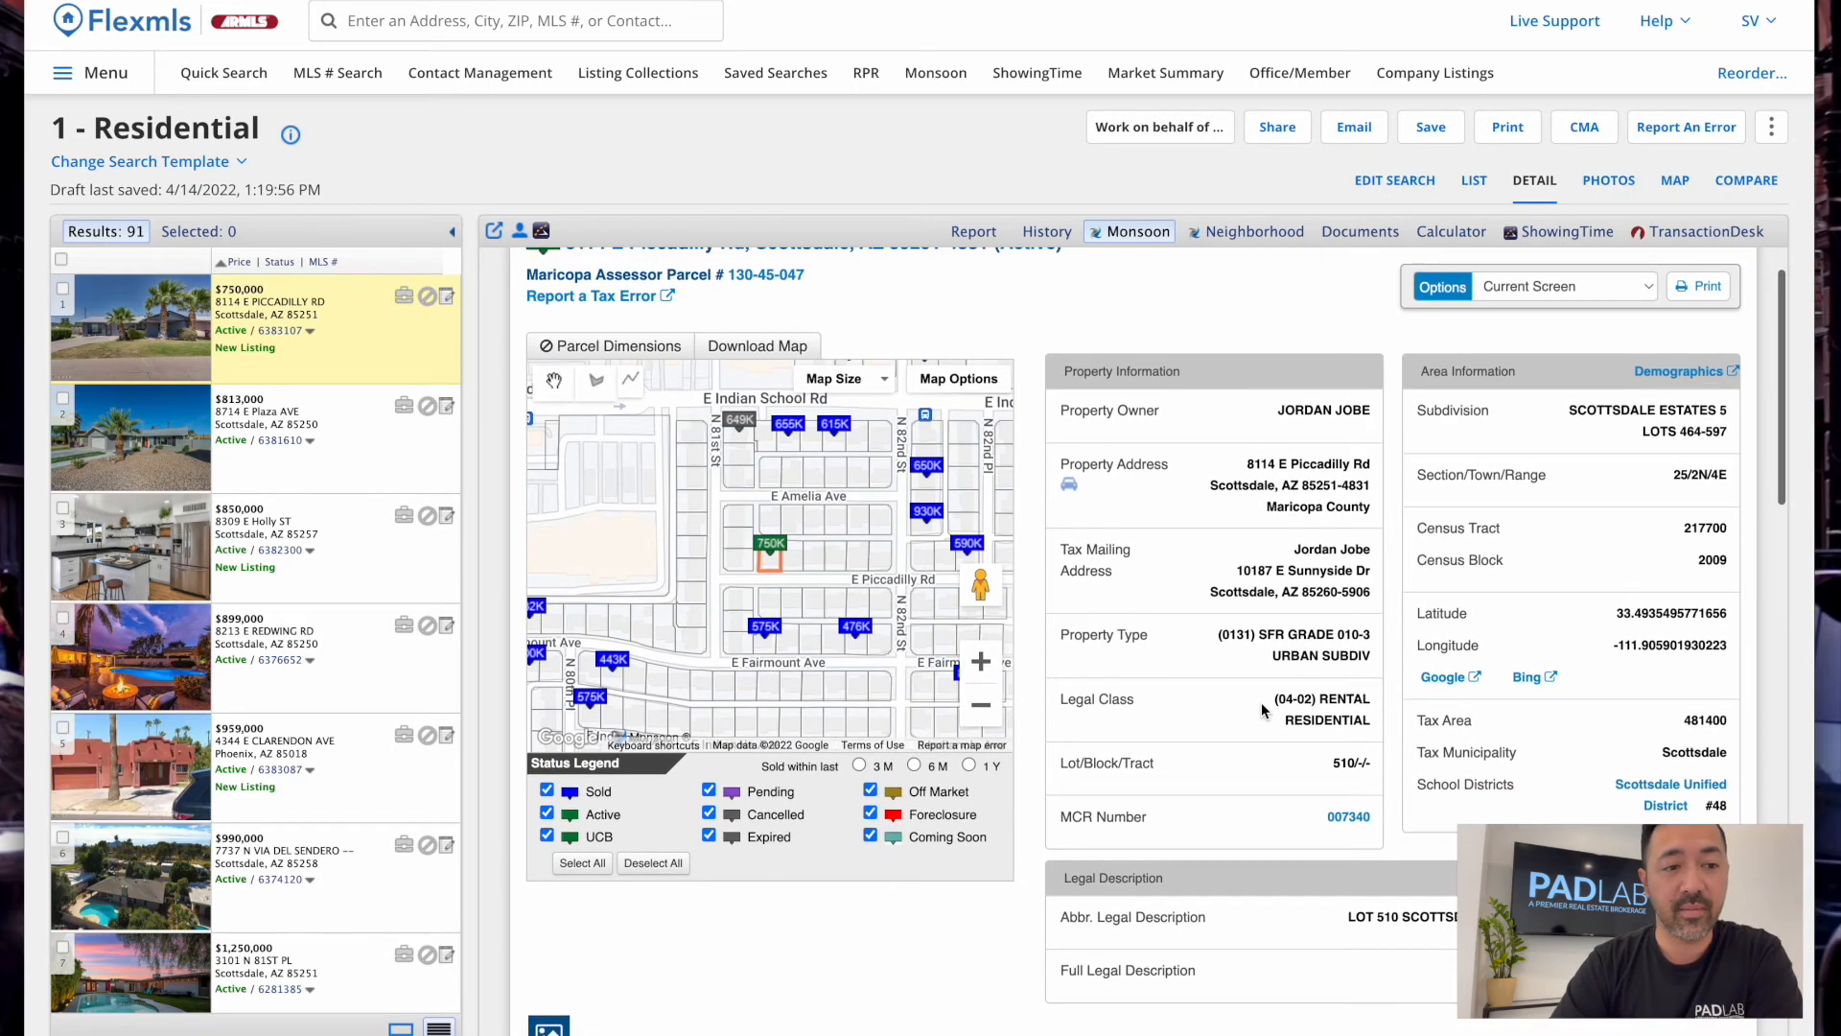
{"action": "scroll", "coordinate": [1262, 710], "scroll_direction": "down", "scroll_amount": 4}
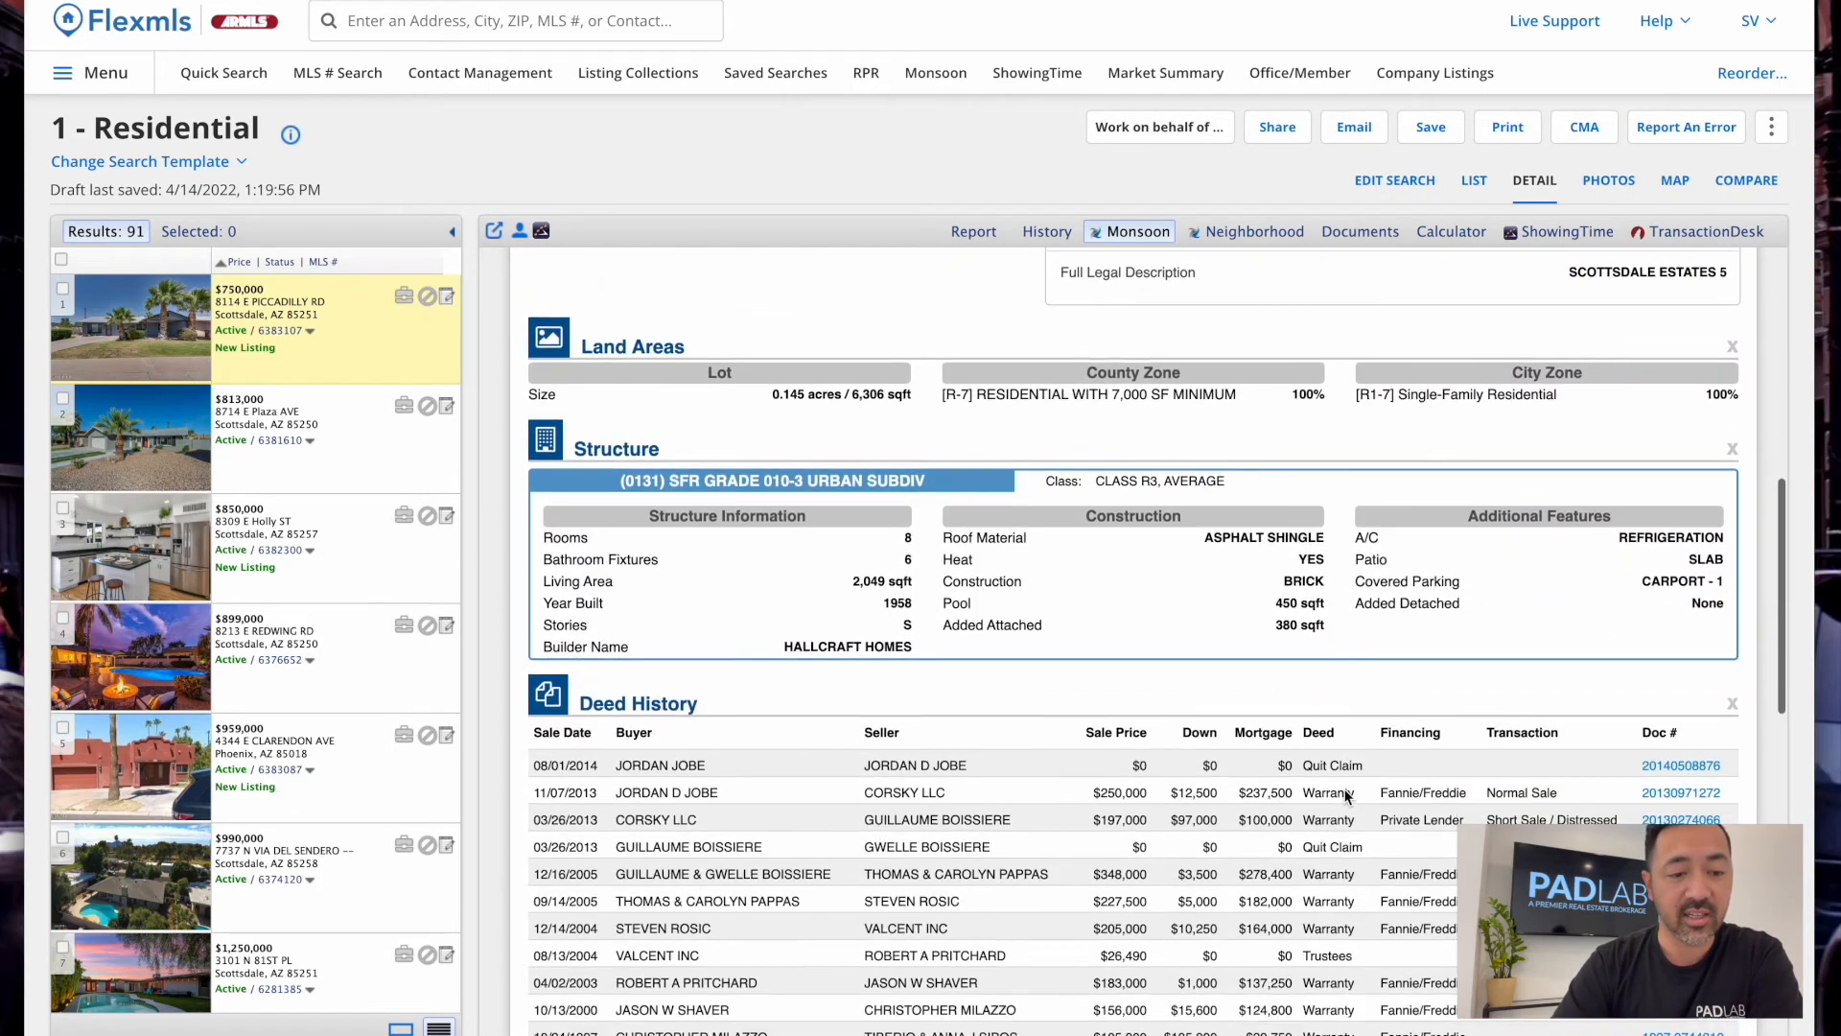
{"action": "scroll", "coordinate": [1245, 533], "scroll_direction": "down", "scroll_amount": 1}
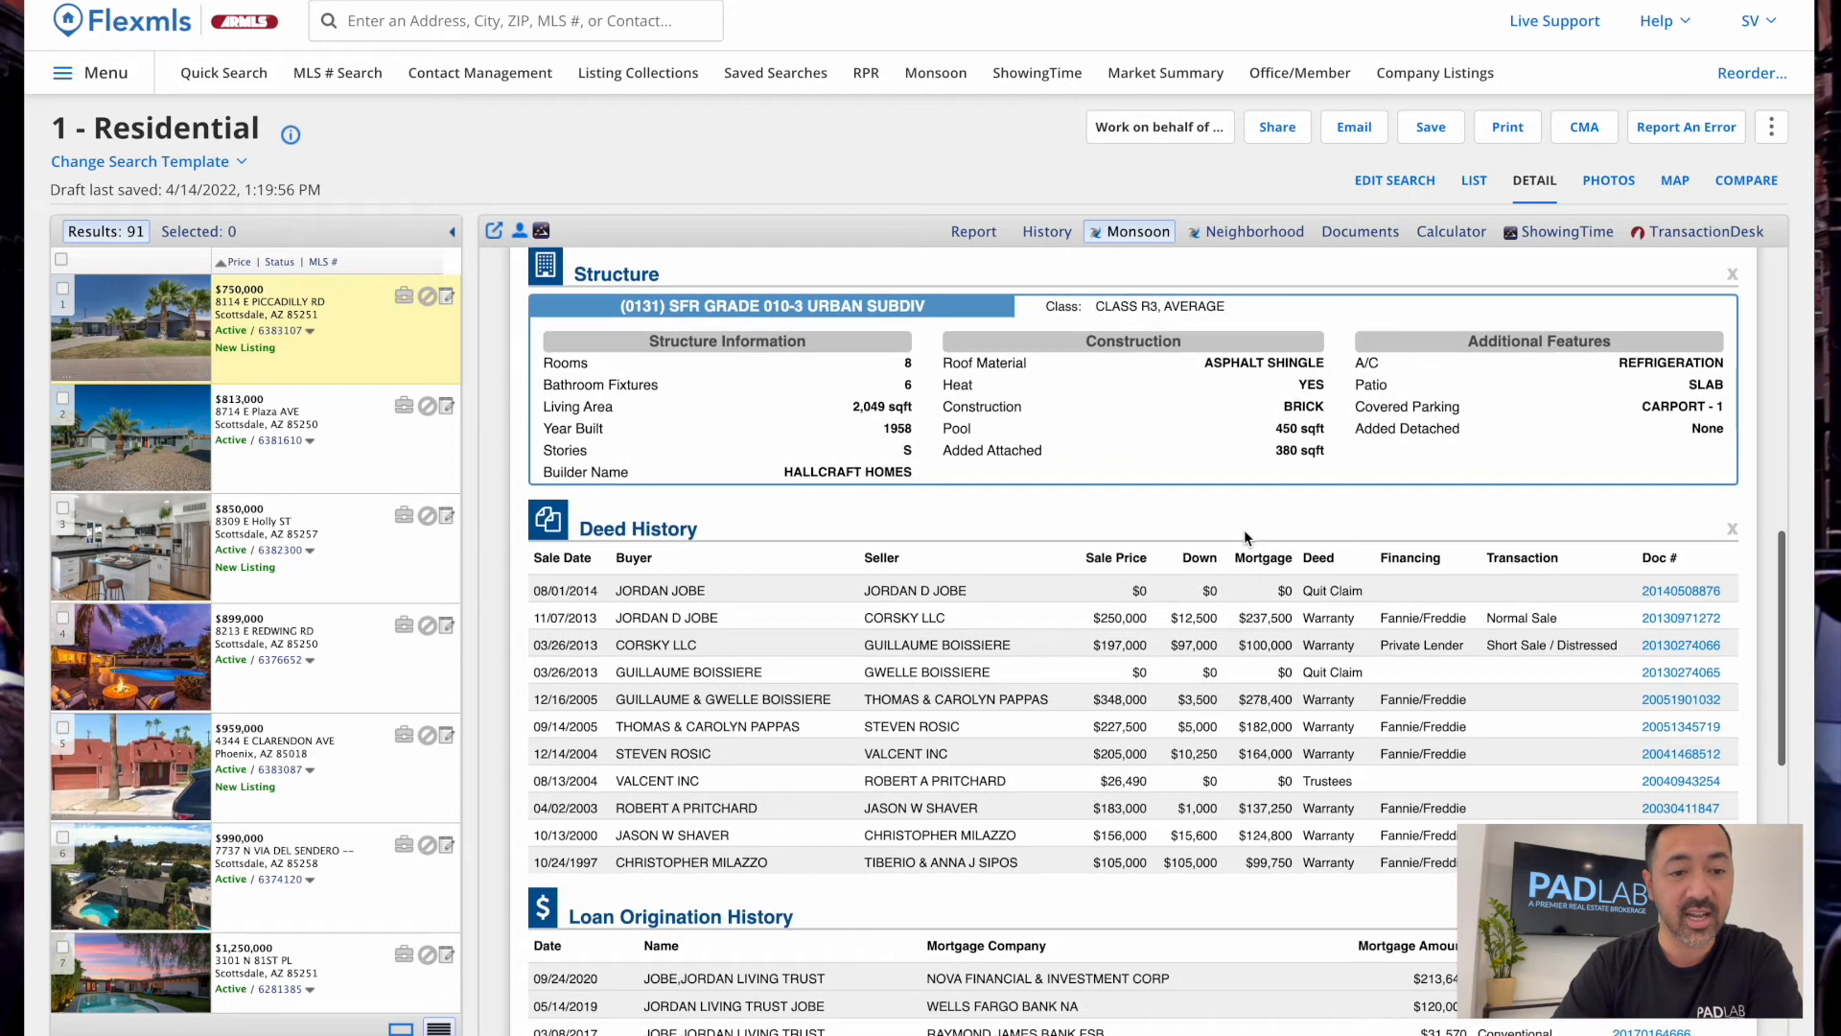
{"action": "scroll", "coordinate": [560, 736], "scroll_direction": "down", "scroll_amount": 2}
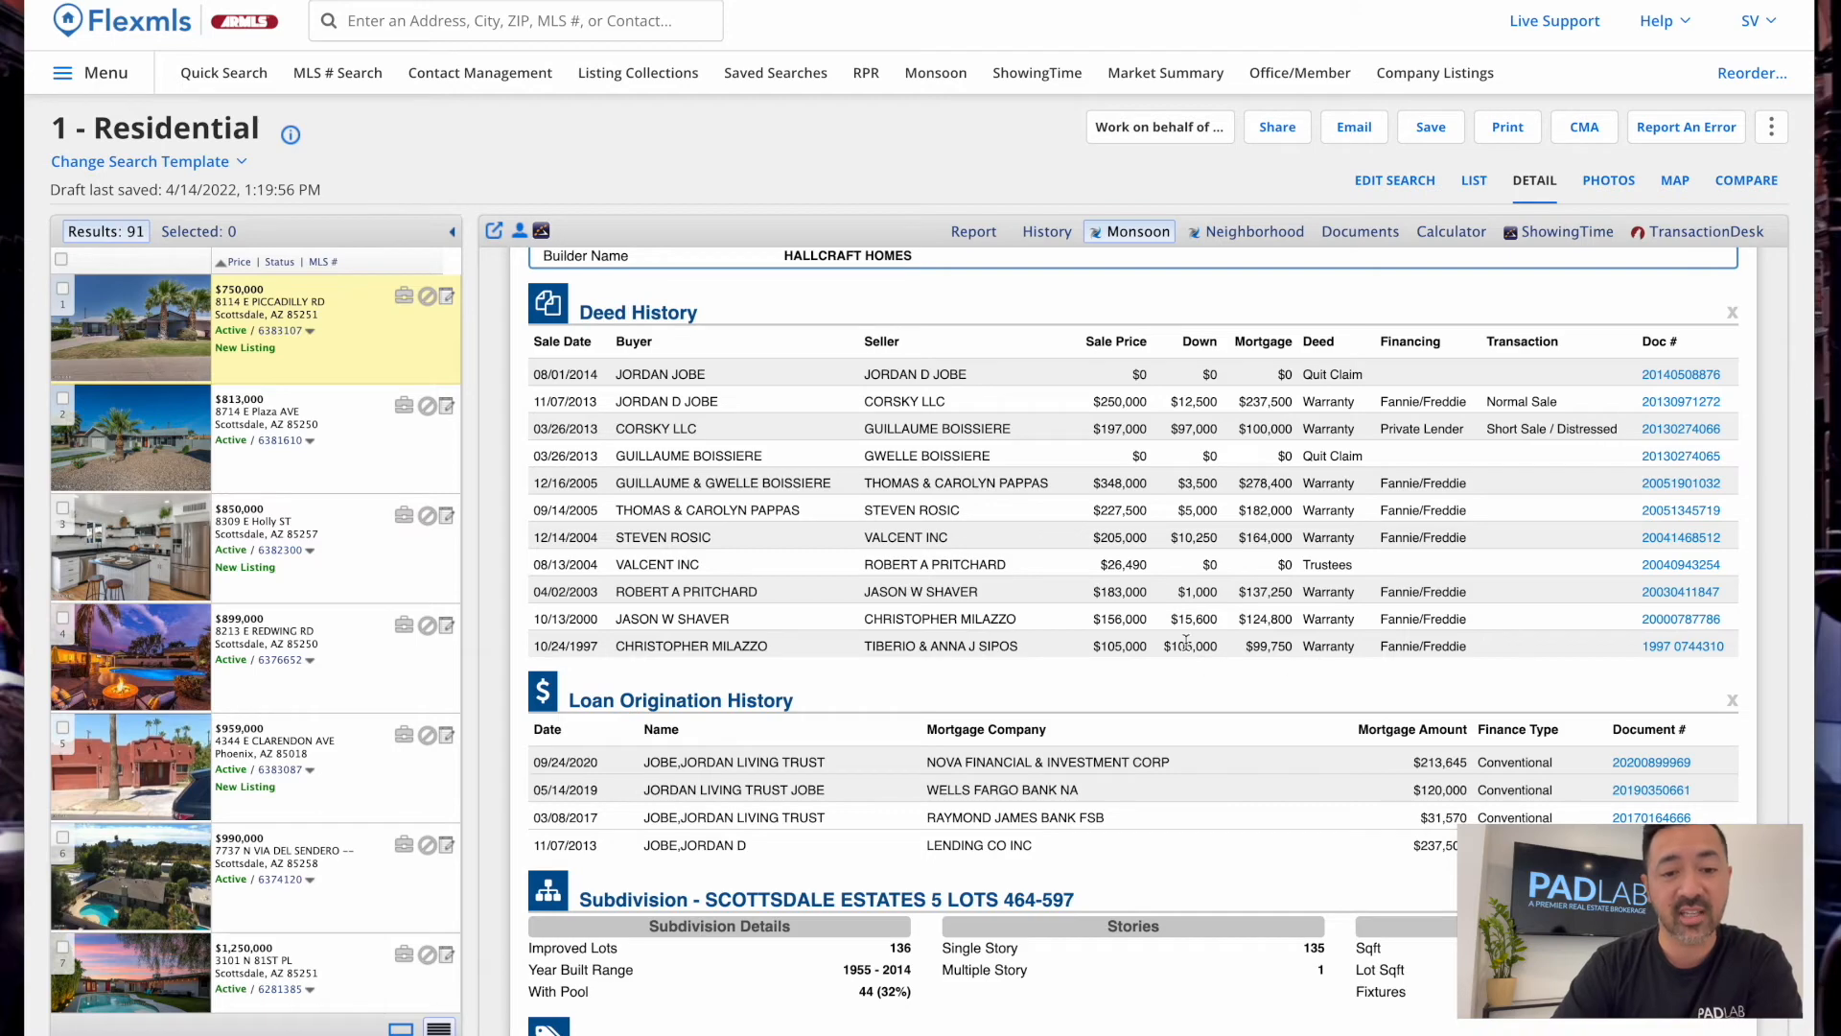
{"action": "scroll", "coordinate": [841, 625], "scroll_direction": "down", "scroll_amount": 3}
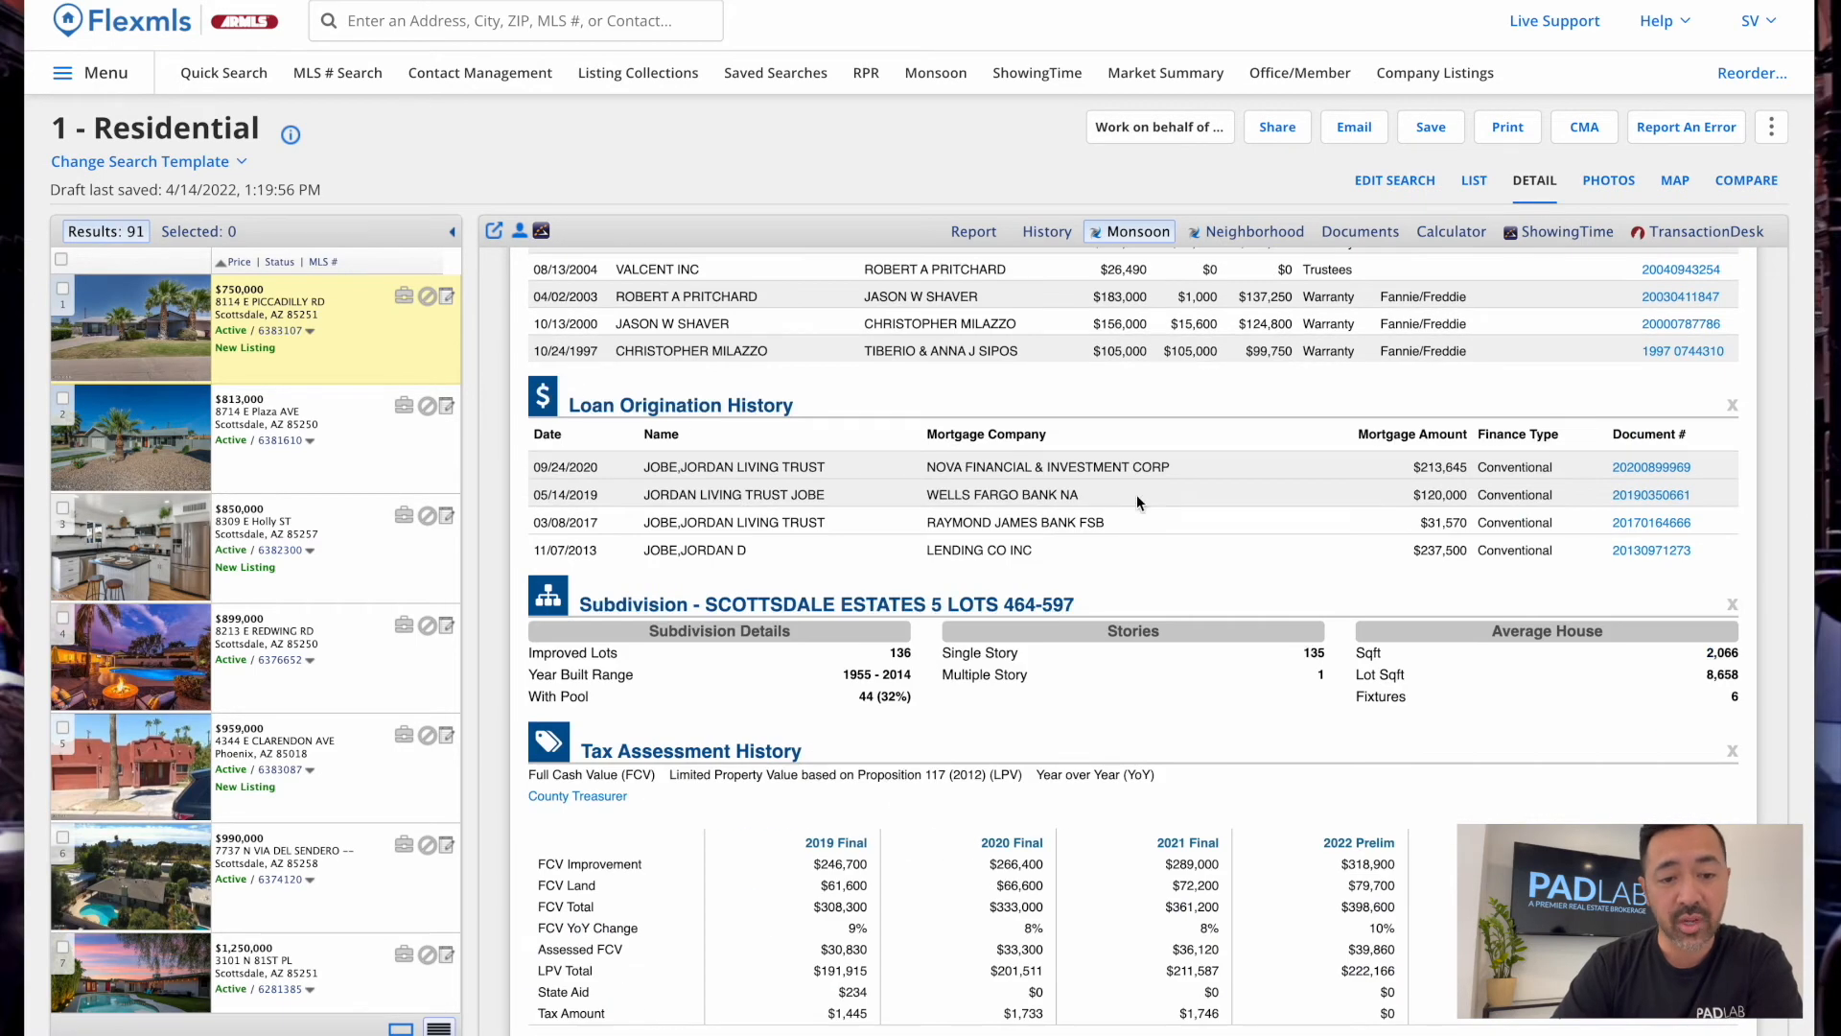
{"action": "scroll", "coordinate": [832, 562], "scroll_direction": "down", "scroll_amount": 4}
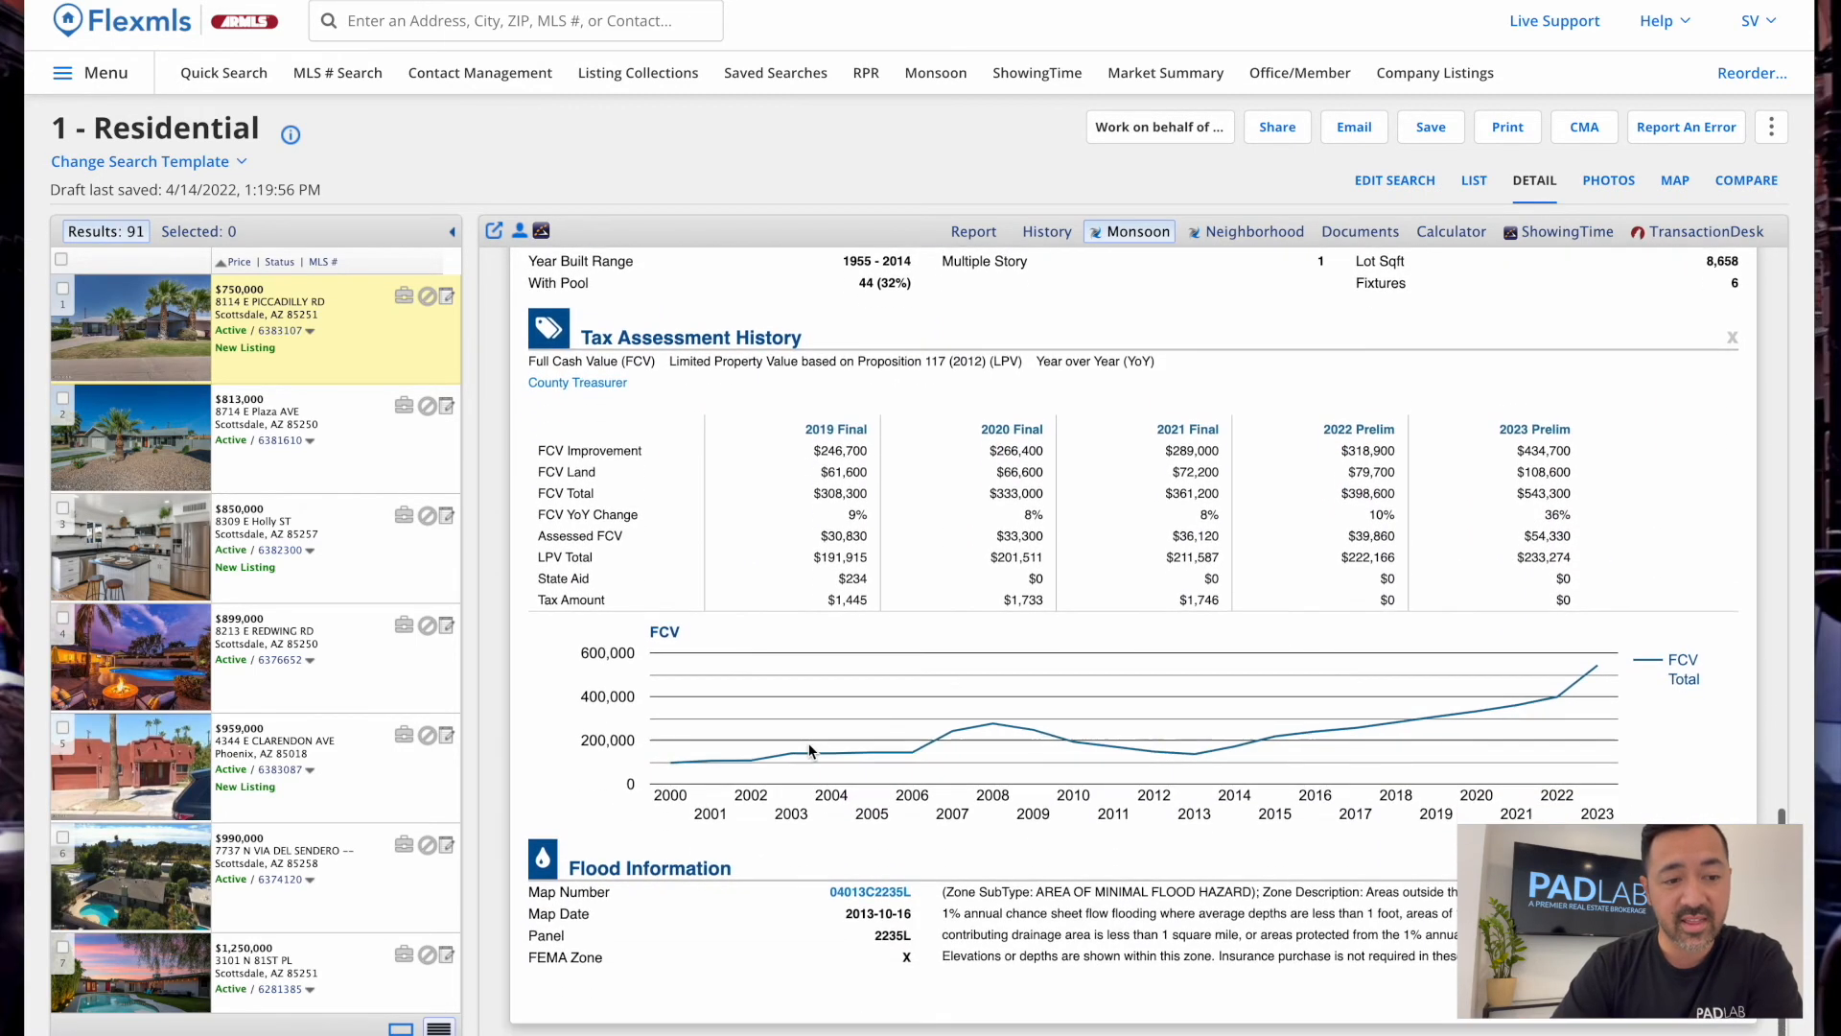
{"action": "left_click", "coordinate": [596, 393]}
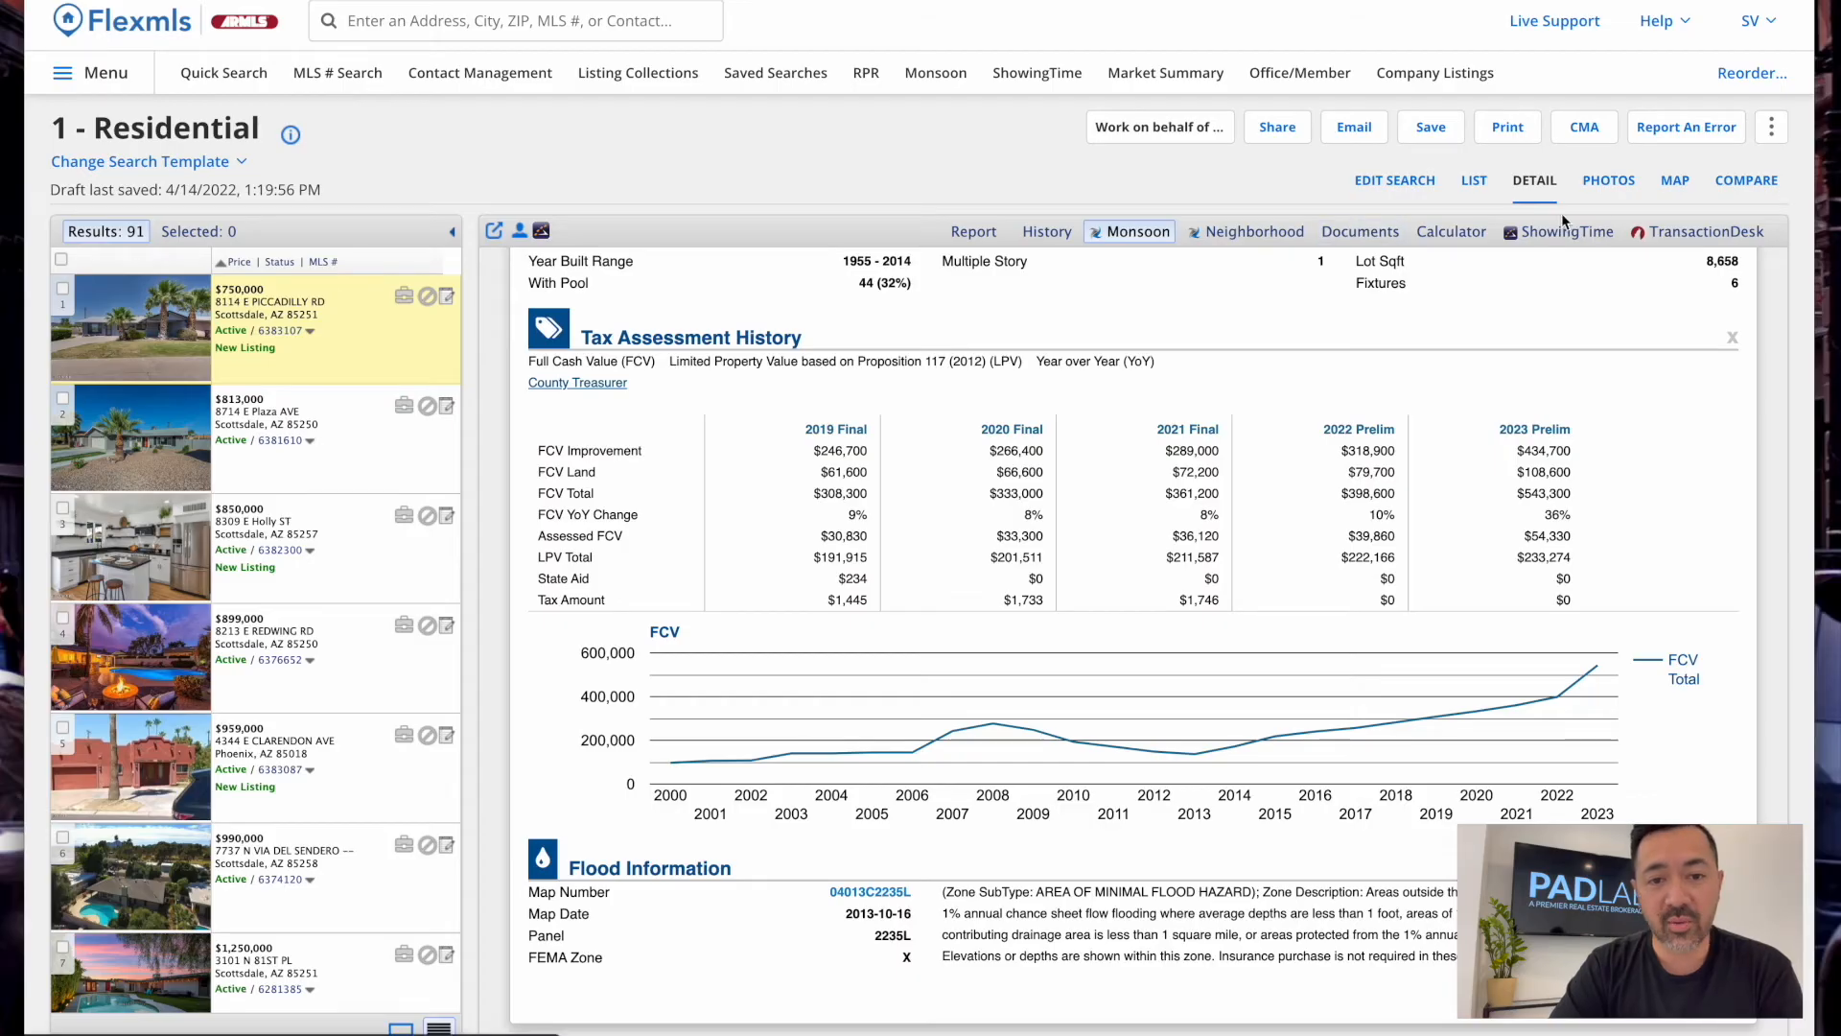
{"action": "left_click", "coordinate": [1360, 233]}
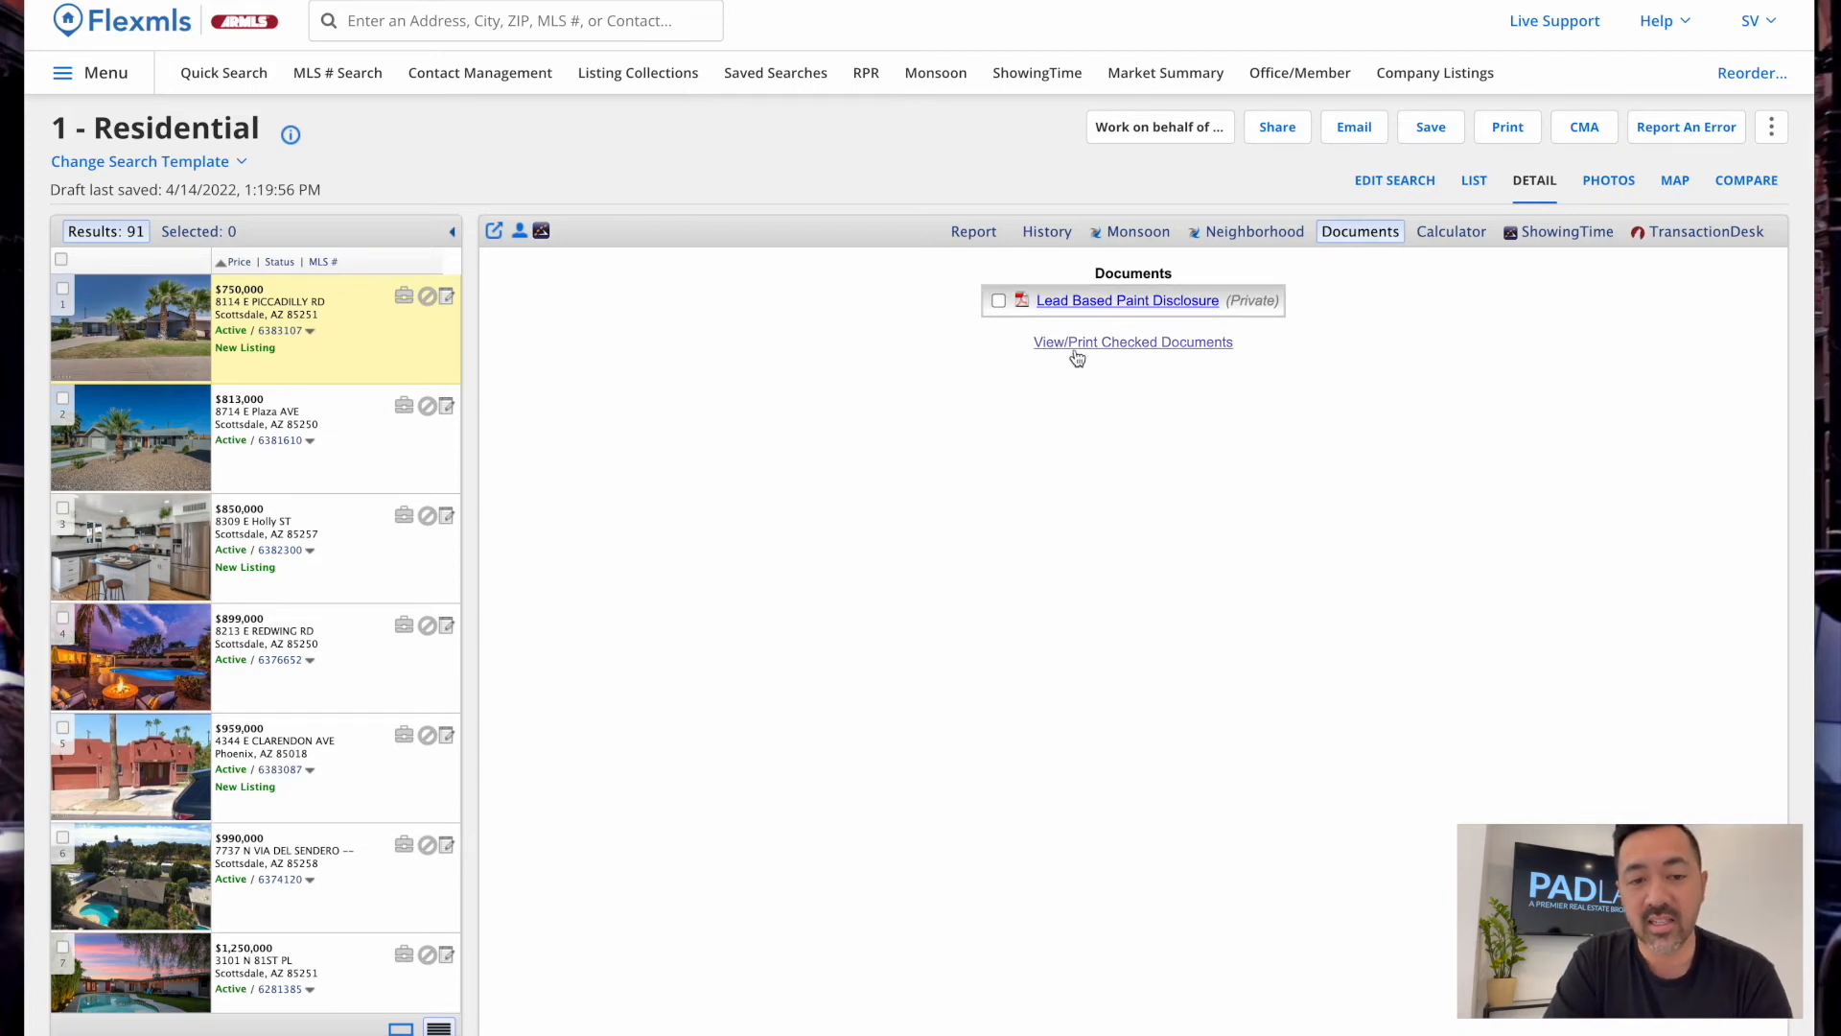
{"action": "left_click", "coordinate": [964, 232]}
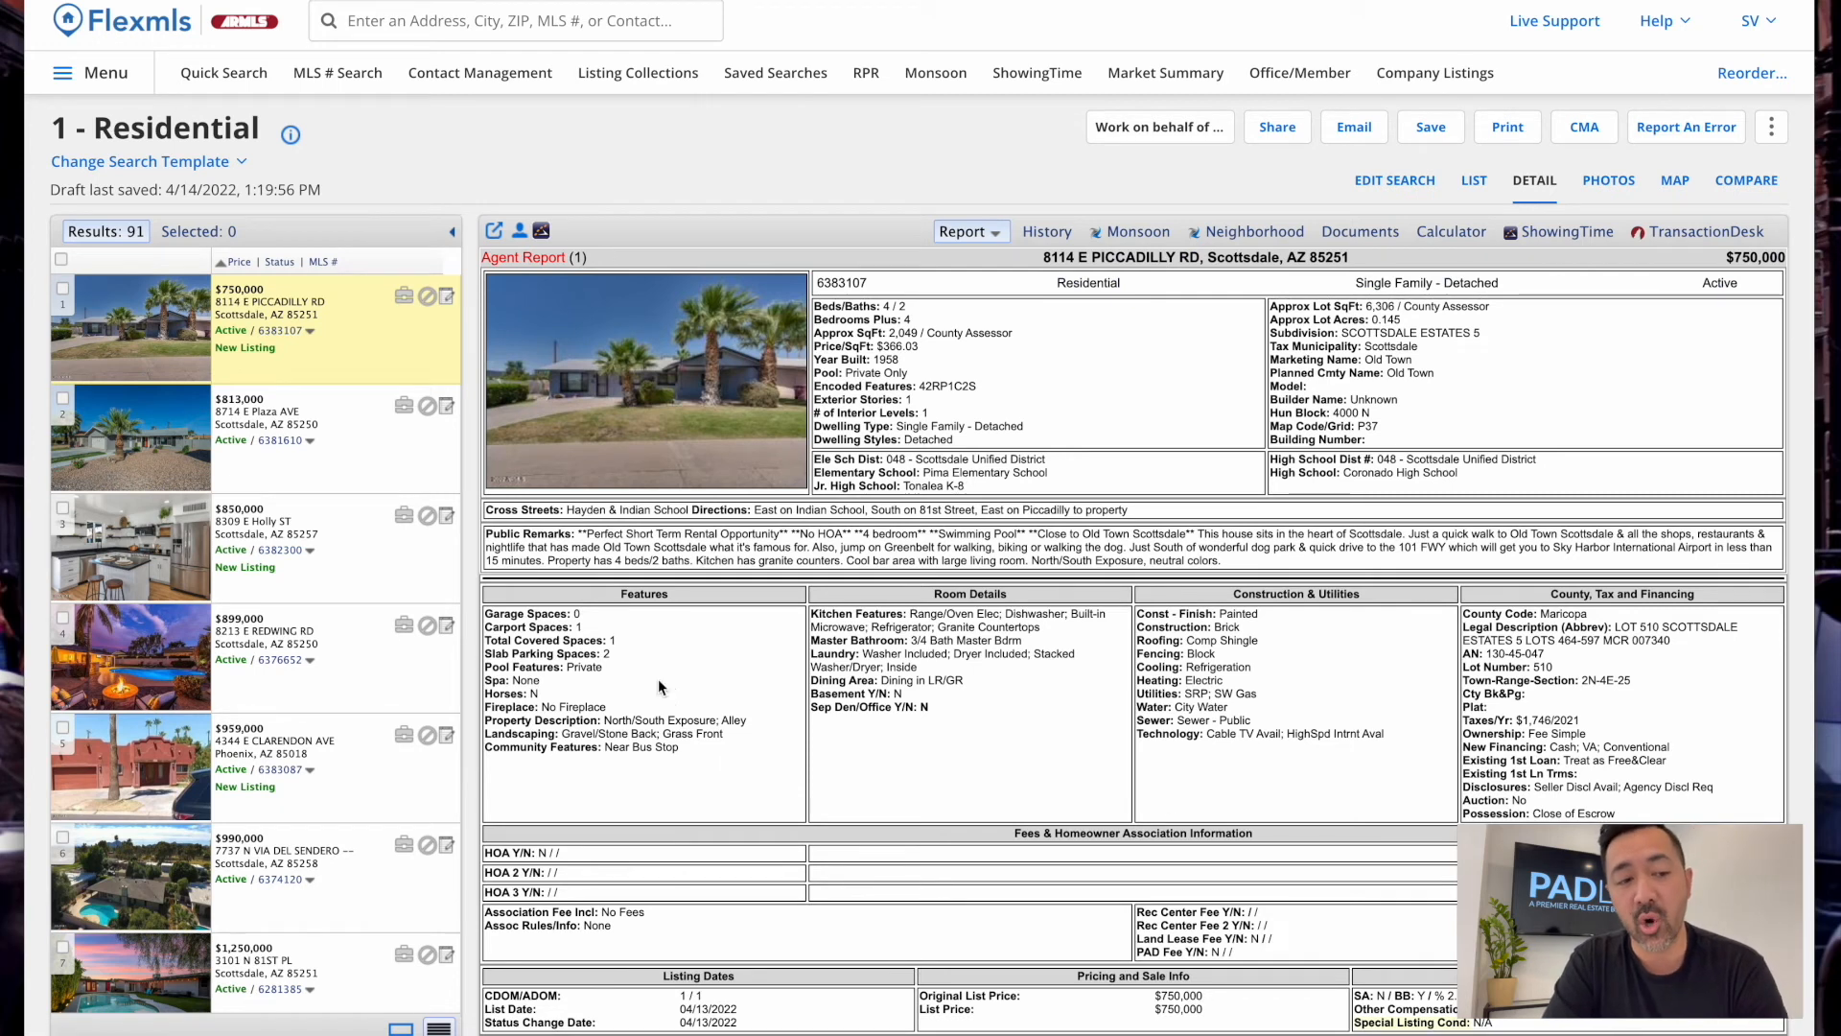
{"action": "left_click", "coordinate": [542, 232]}
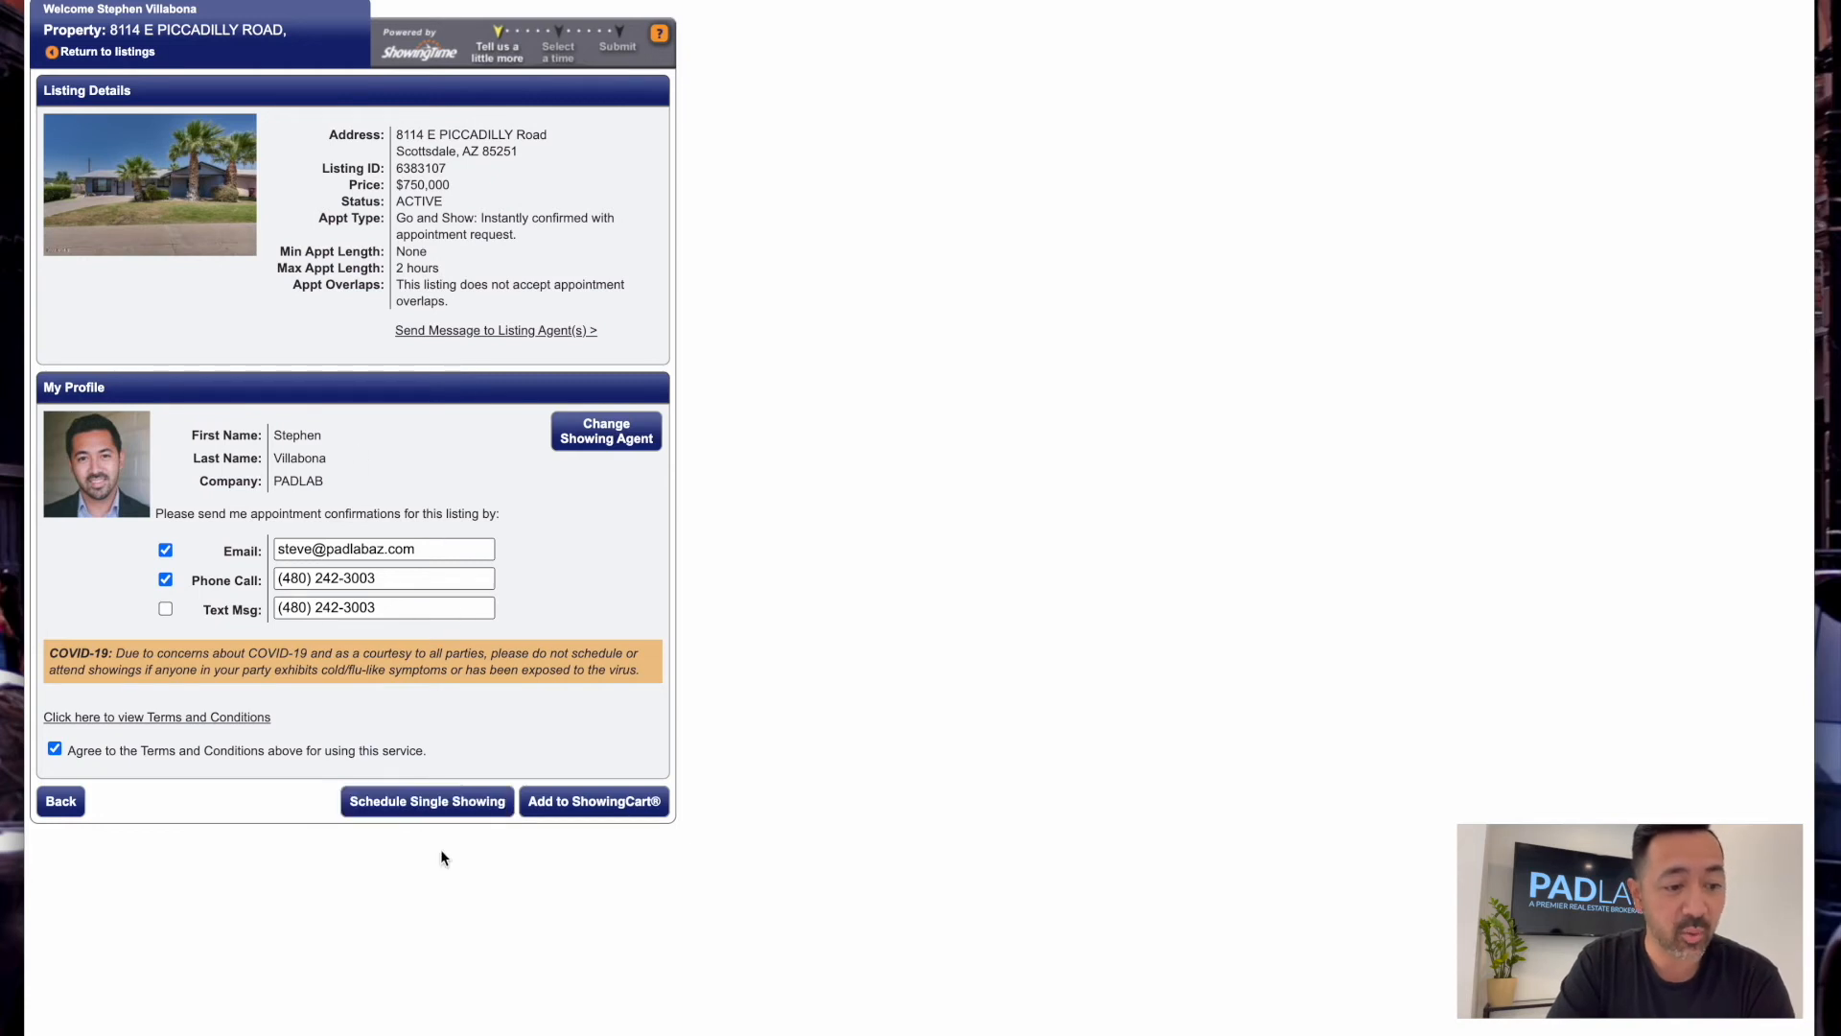
Pick the Thu April 14, 4:00 pm single-showing slot, check buyer names and notes, then close unrequested
{"action": "left_click", "coordinate": [454, 811]}
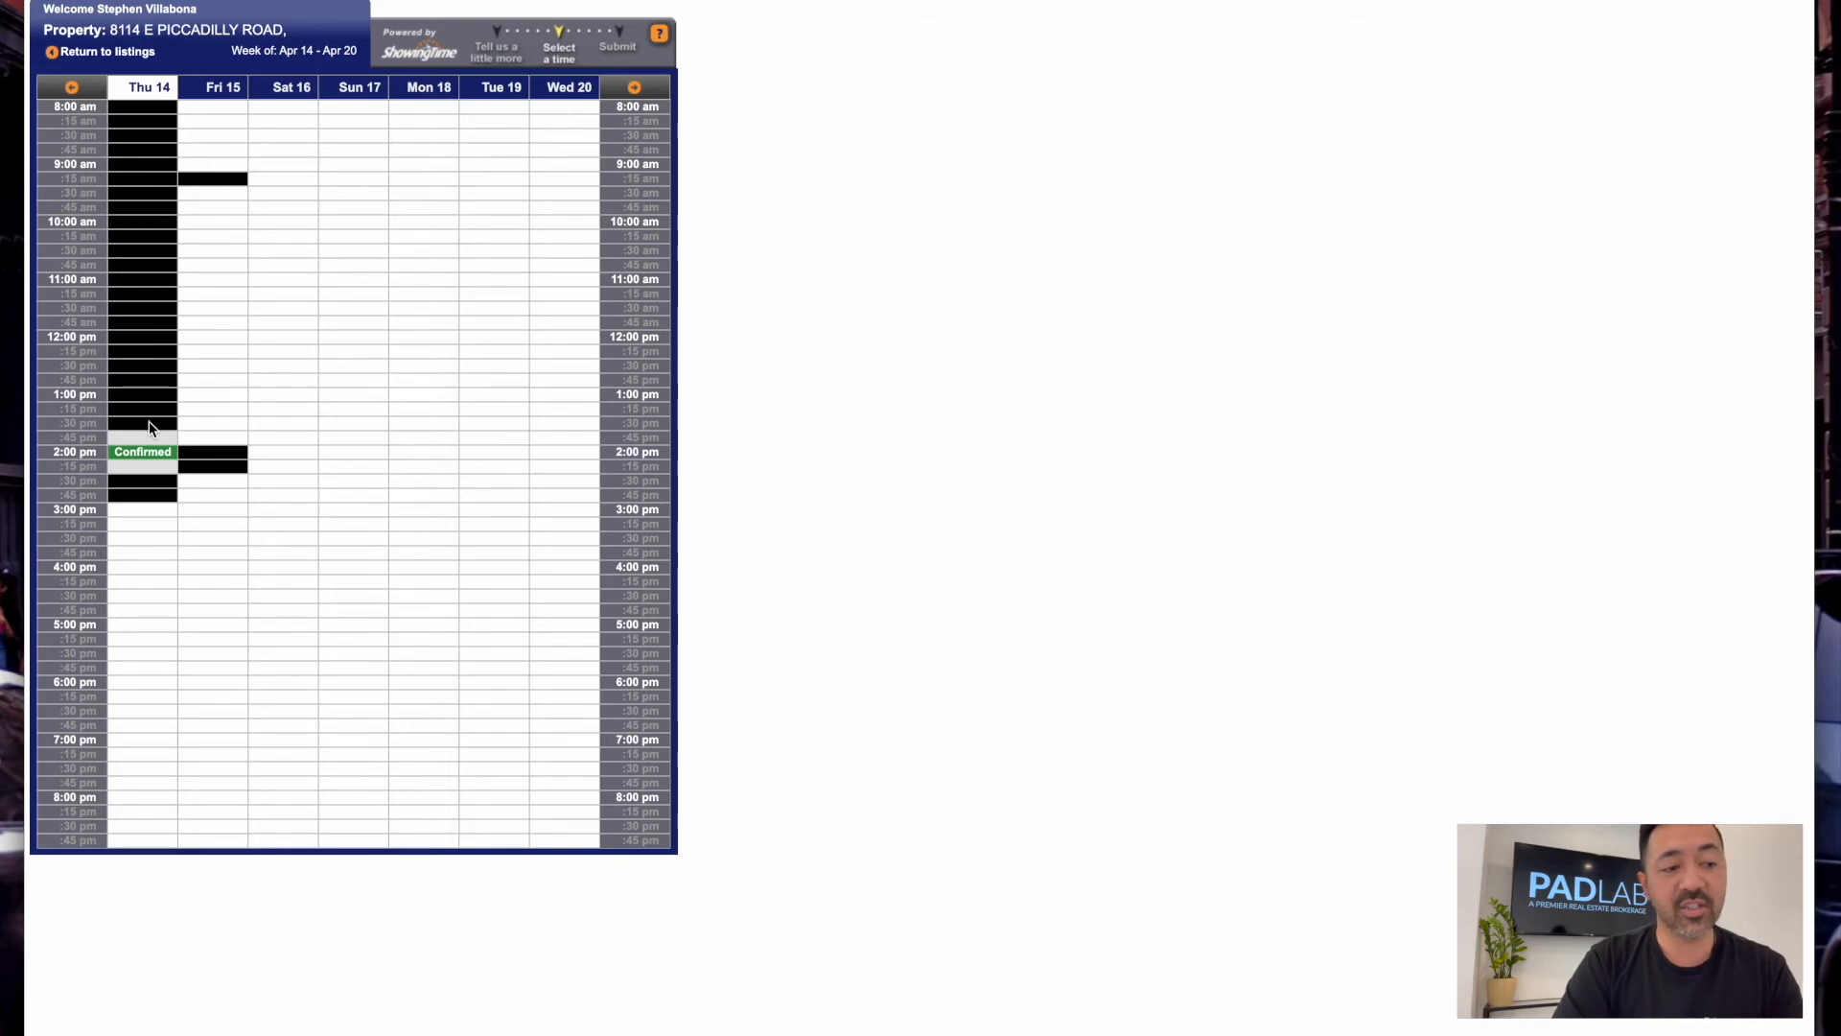
{"action": "left_click", "coordinate": [148, 571]}
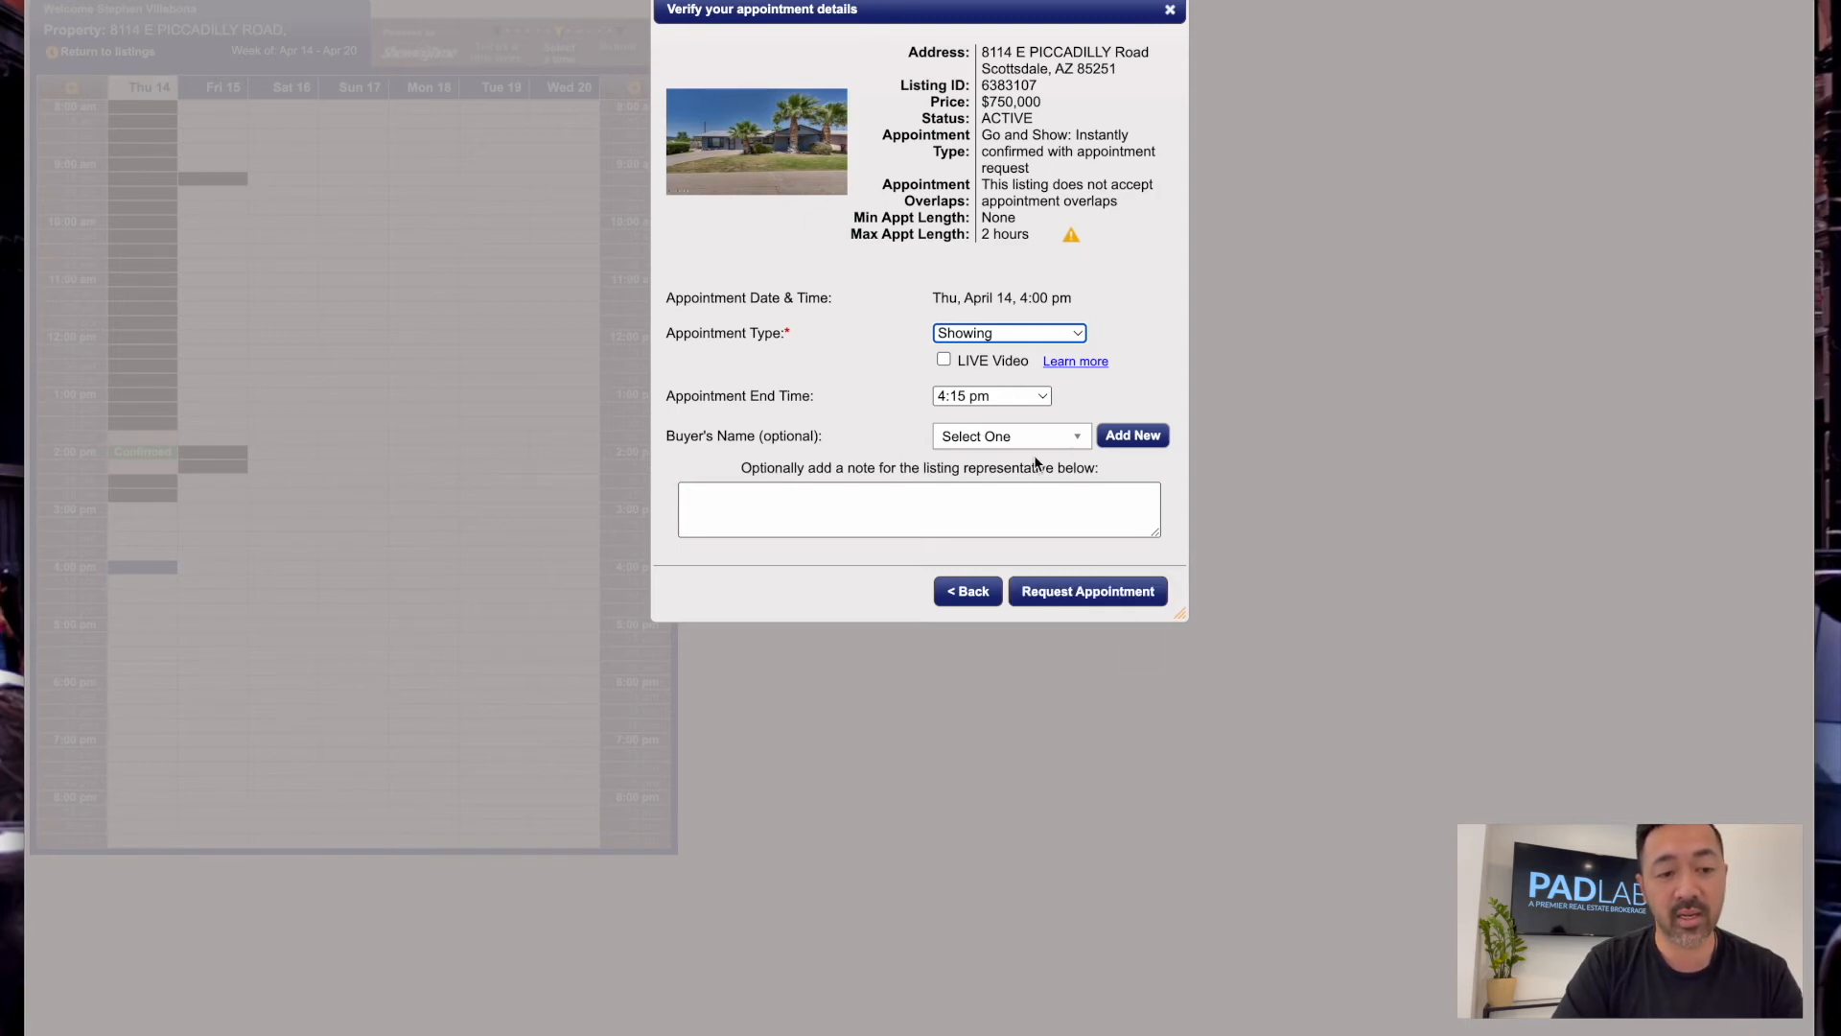
{"action": "left_click", "coordinate": [1057, 437]}
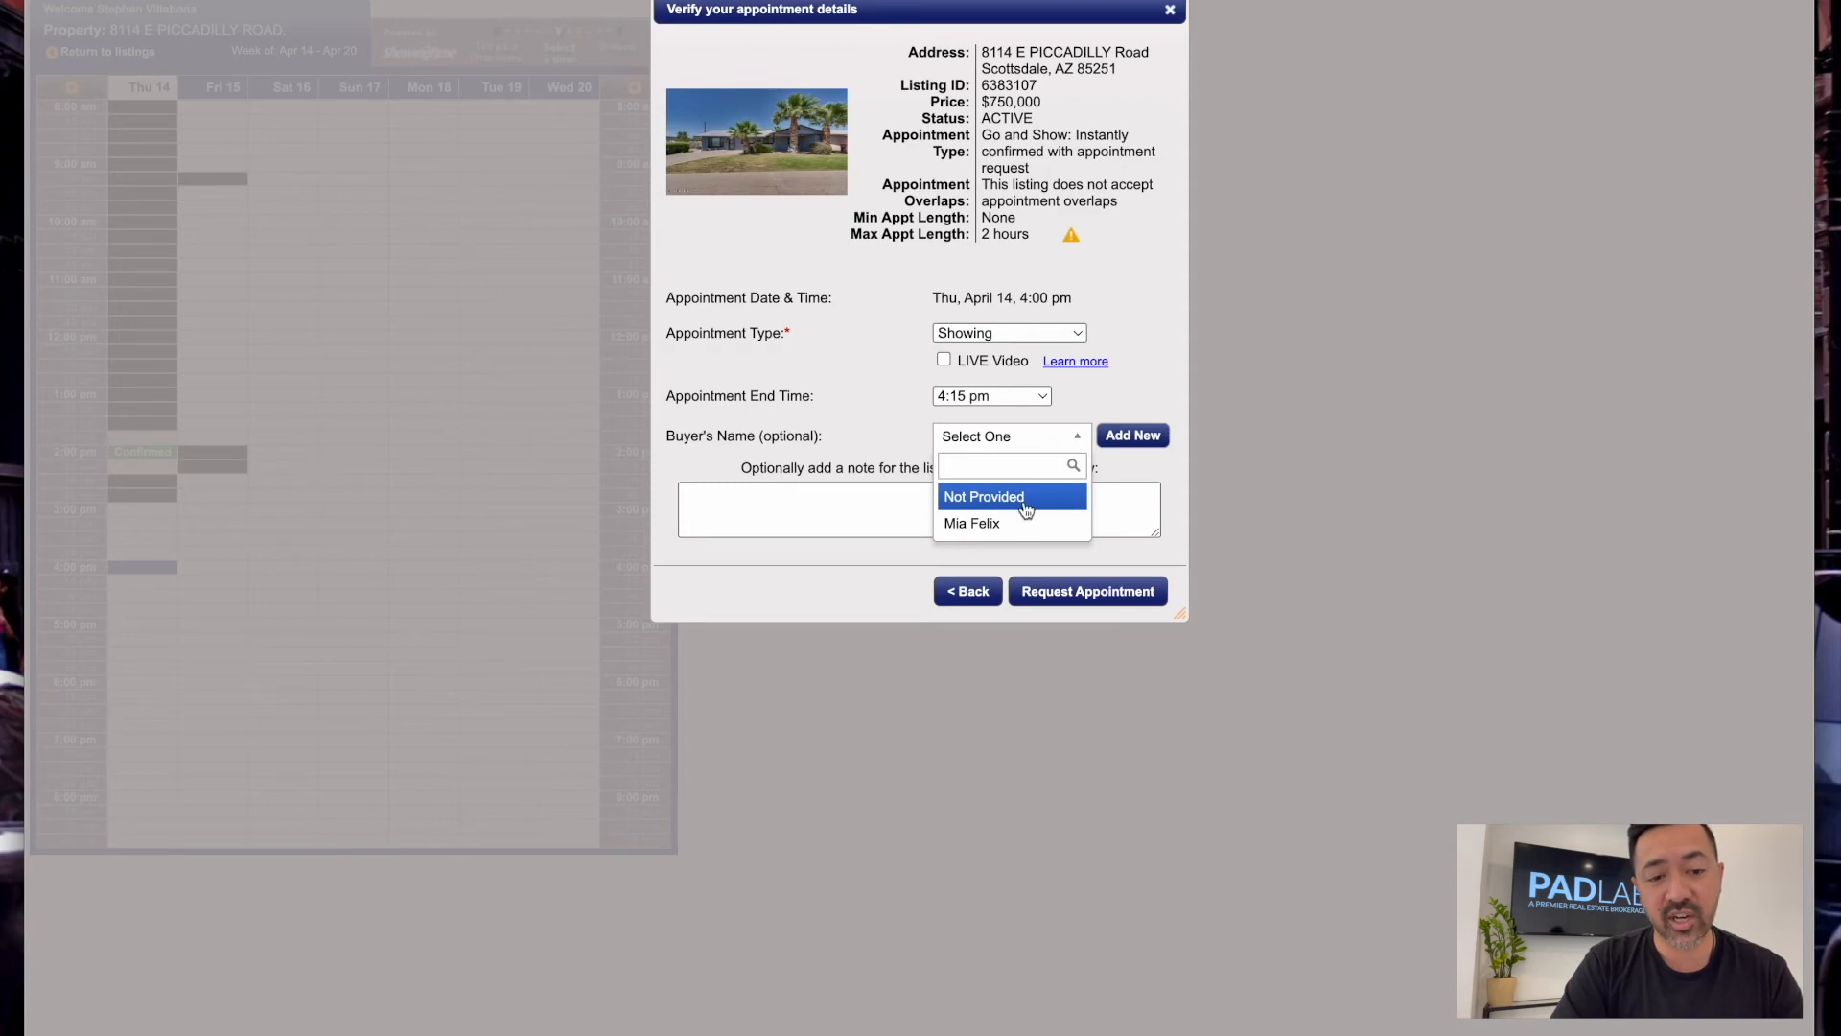
{"action": "left_click", "coordinate": [1160, 481]}
{"action": "left_click", "coordinate": [834, 523]}
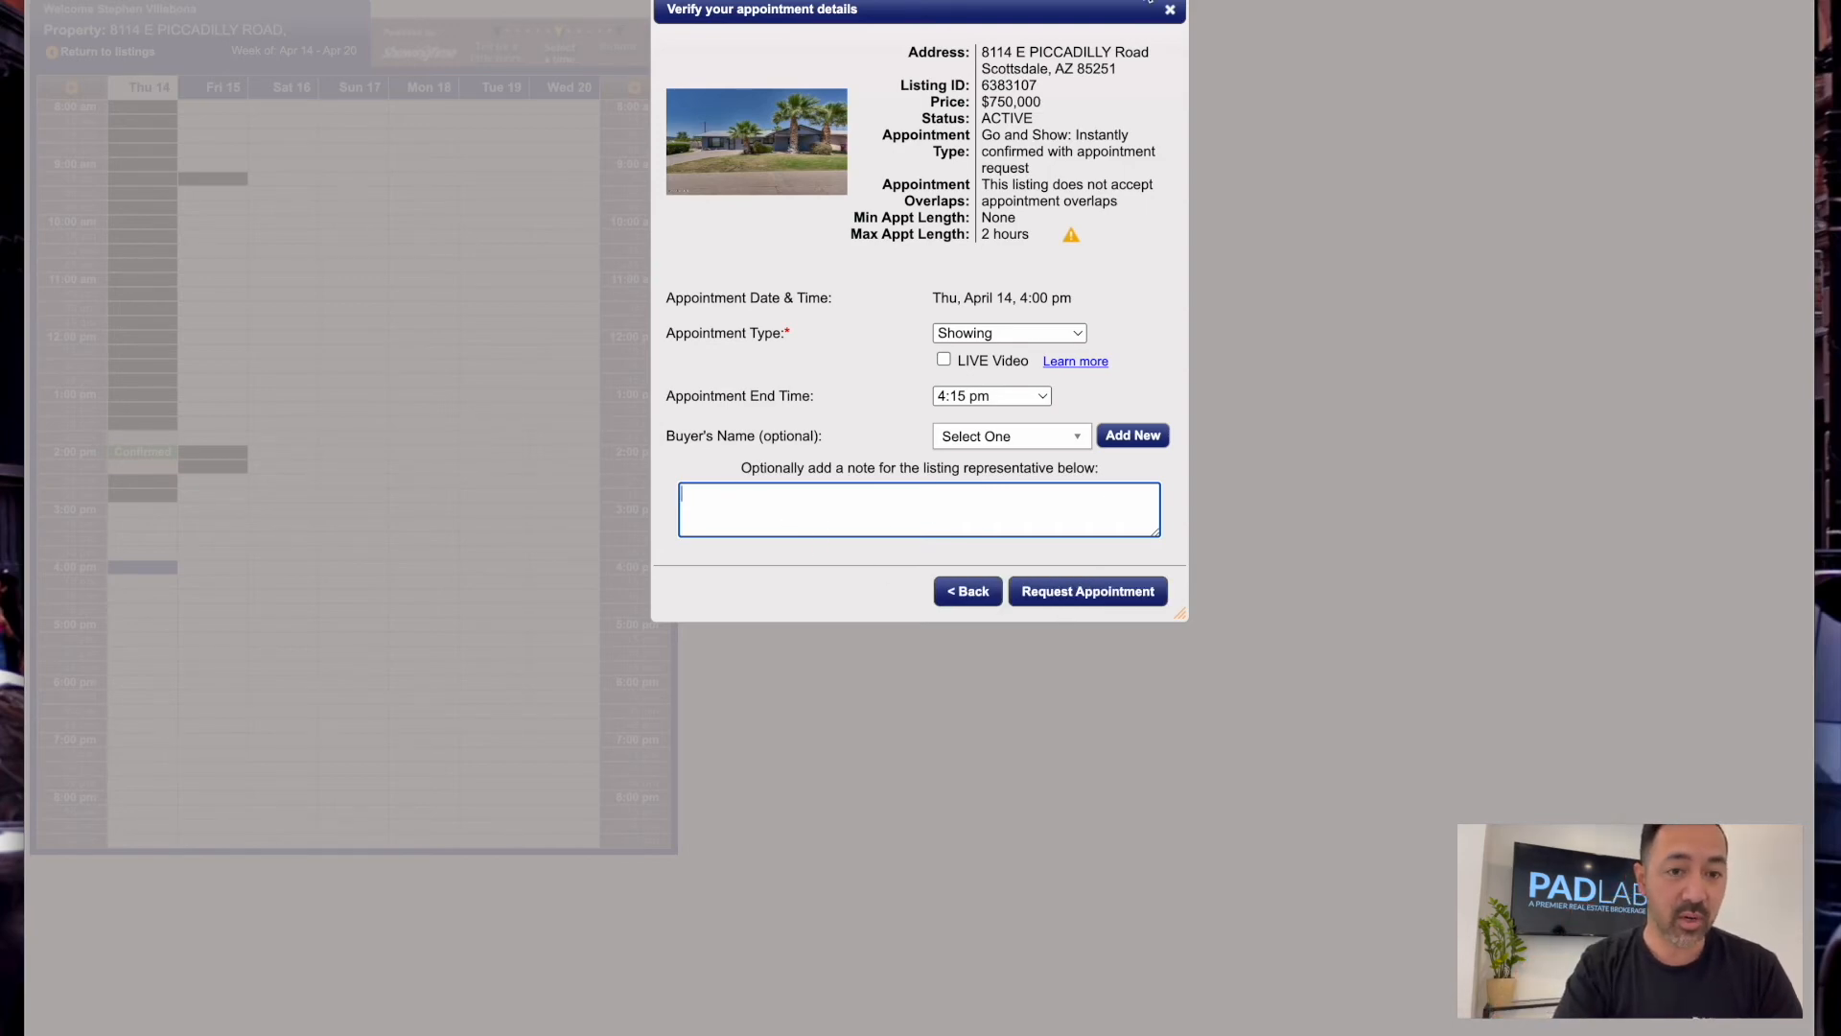
{"action": "left_click", "coordinate": [1171, 11]}
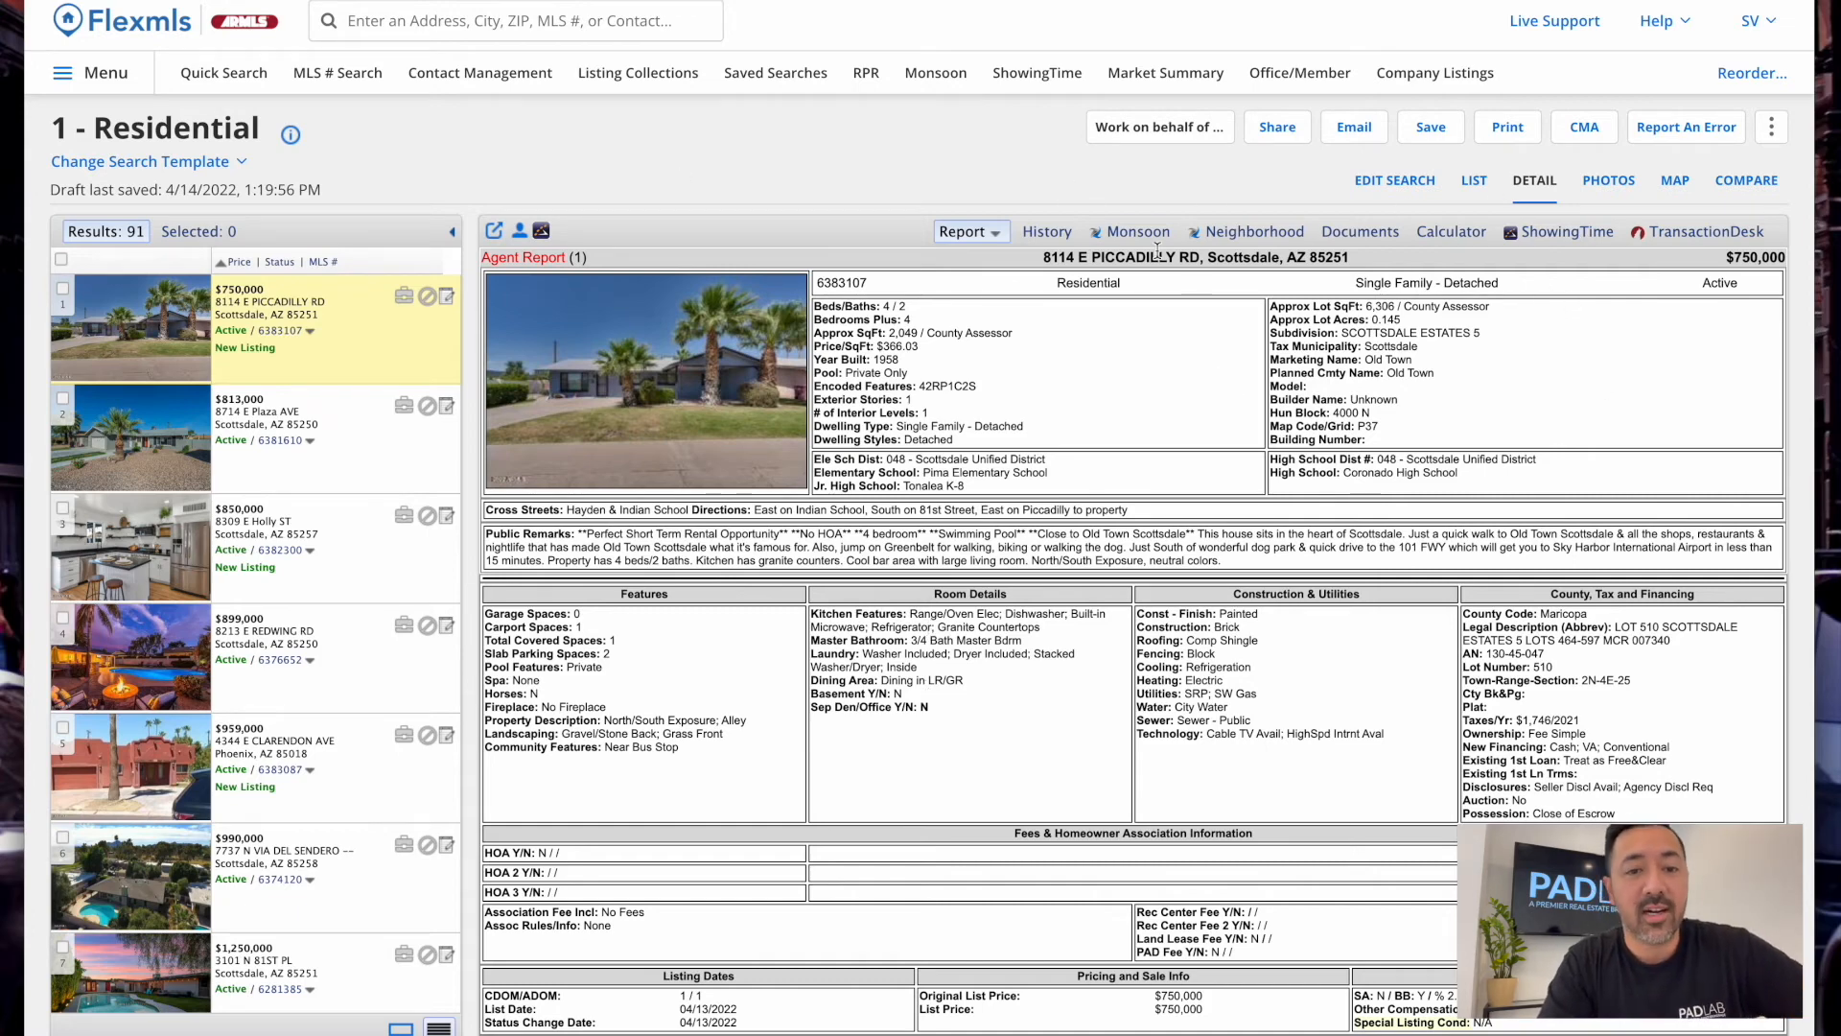
Scroll the 1 - Residential results and tick the select-all box for all 91 listings
{"action": "scroll", "coordinate": [890, 742], "scroll_direction": "down", "scroll_amount": 3}
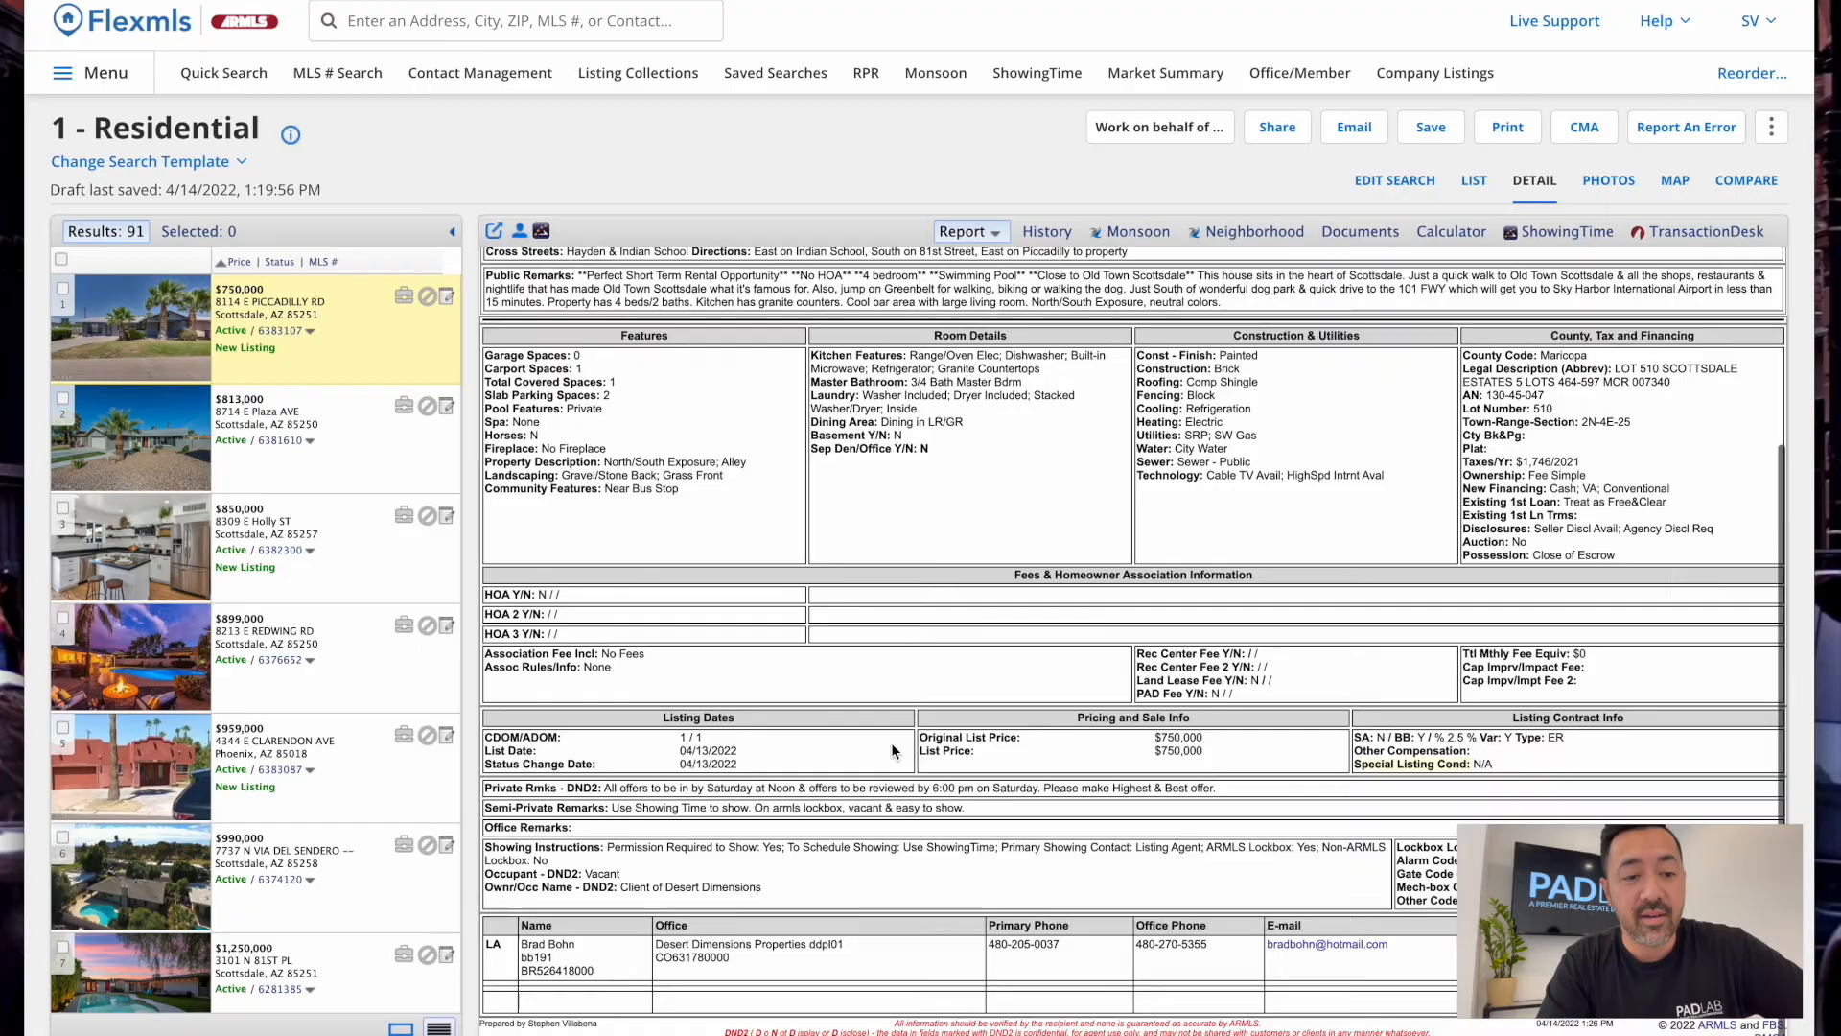
{"action": "scroll", "coordinate": [386, 482], "scroll_direction": "down", "scroll_amount": 10}
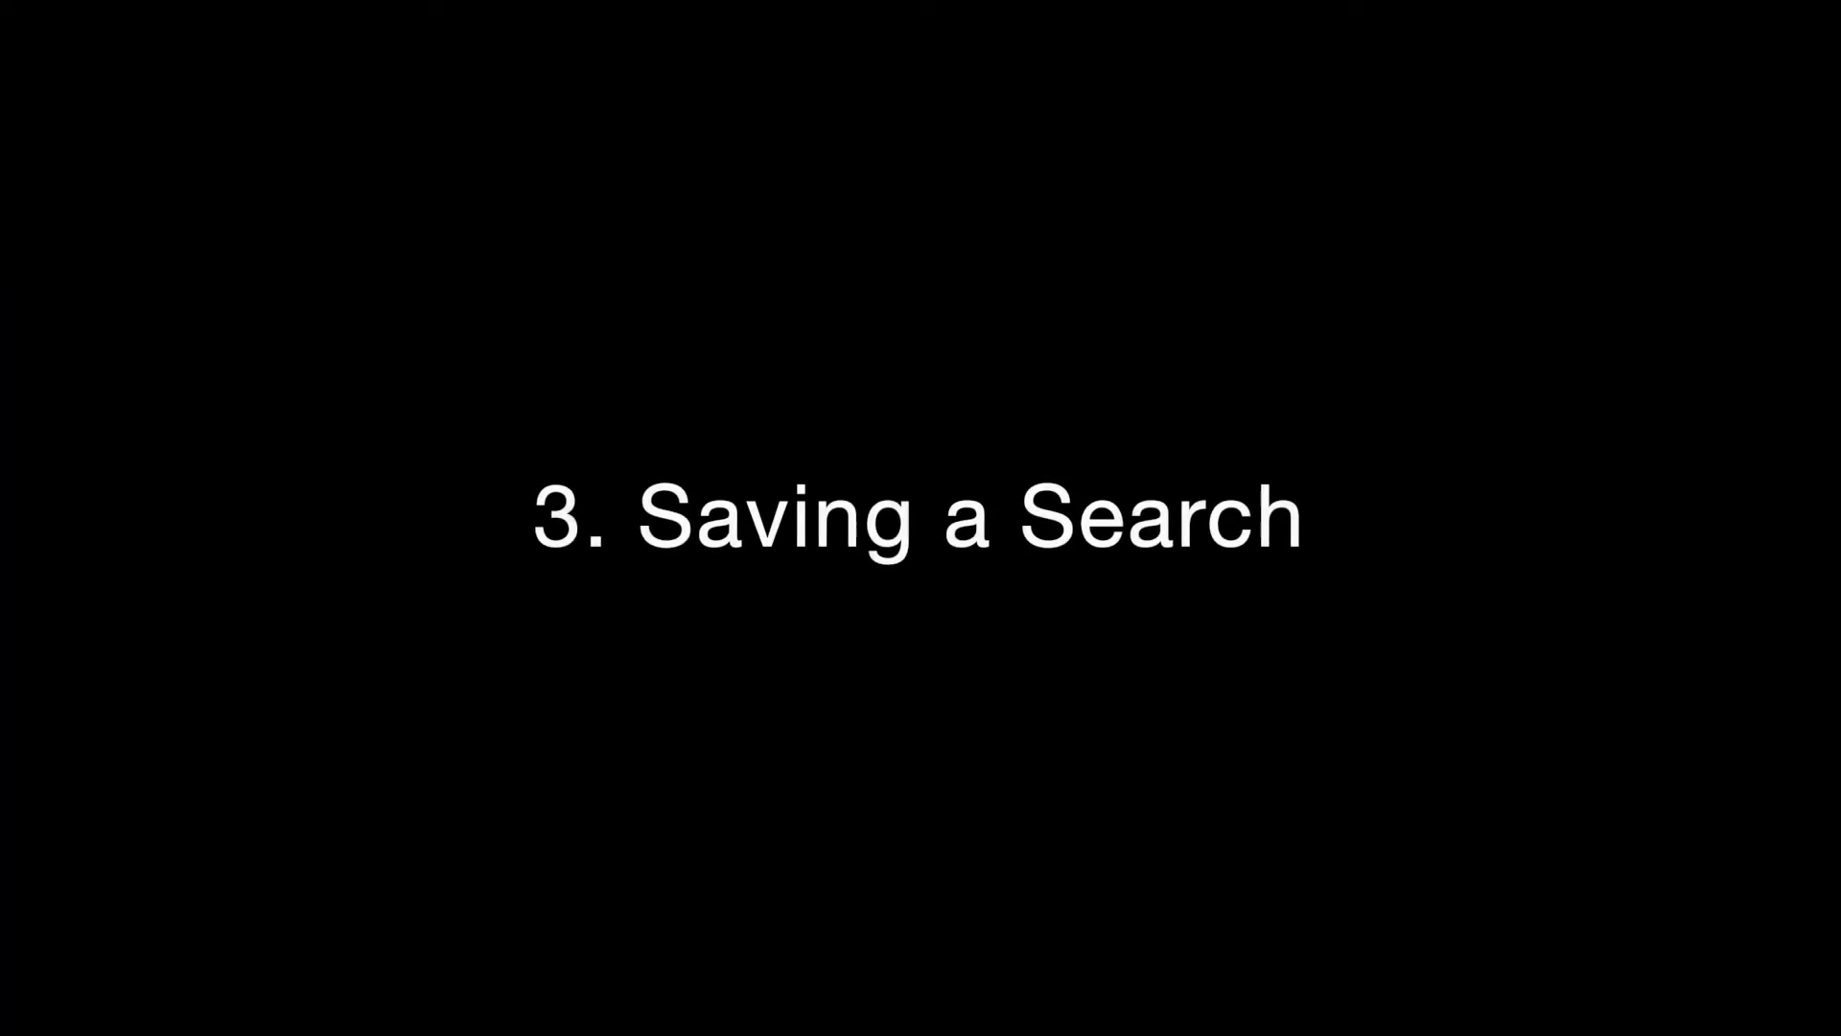
{"action": "scroll", "coordinate": [386, 482], "scroll_direction": "down", "scroll_amount": 2}
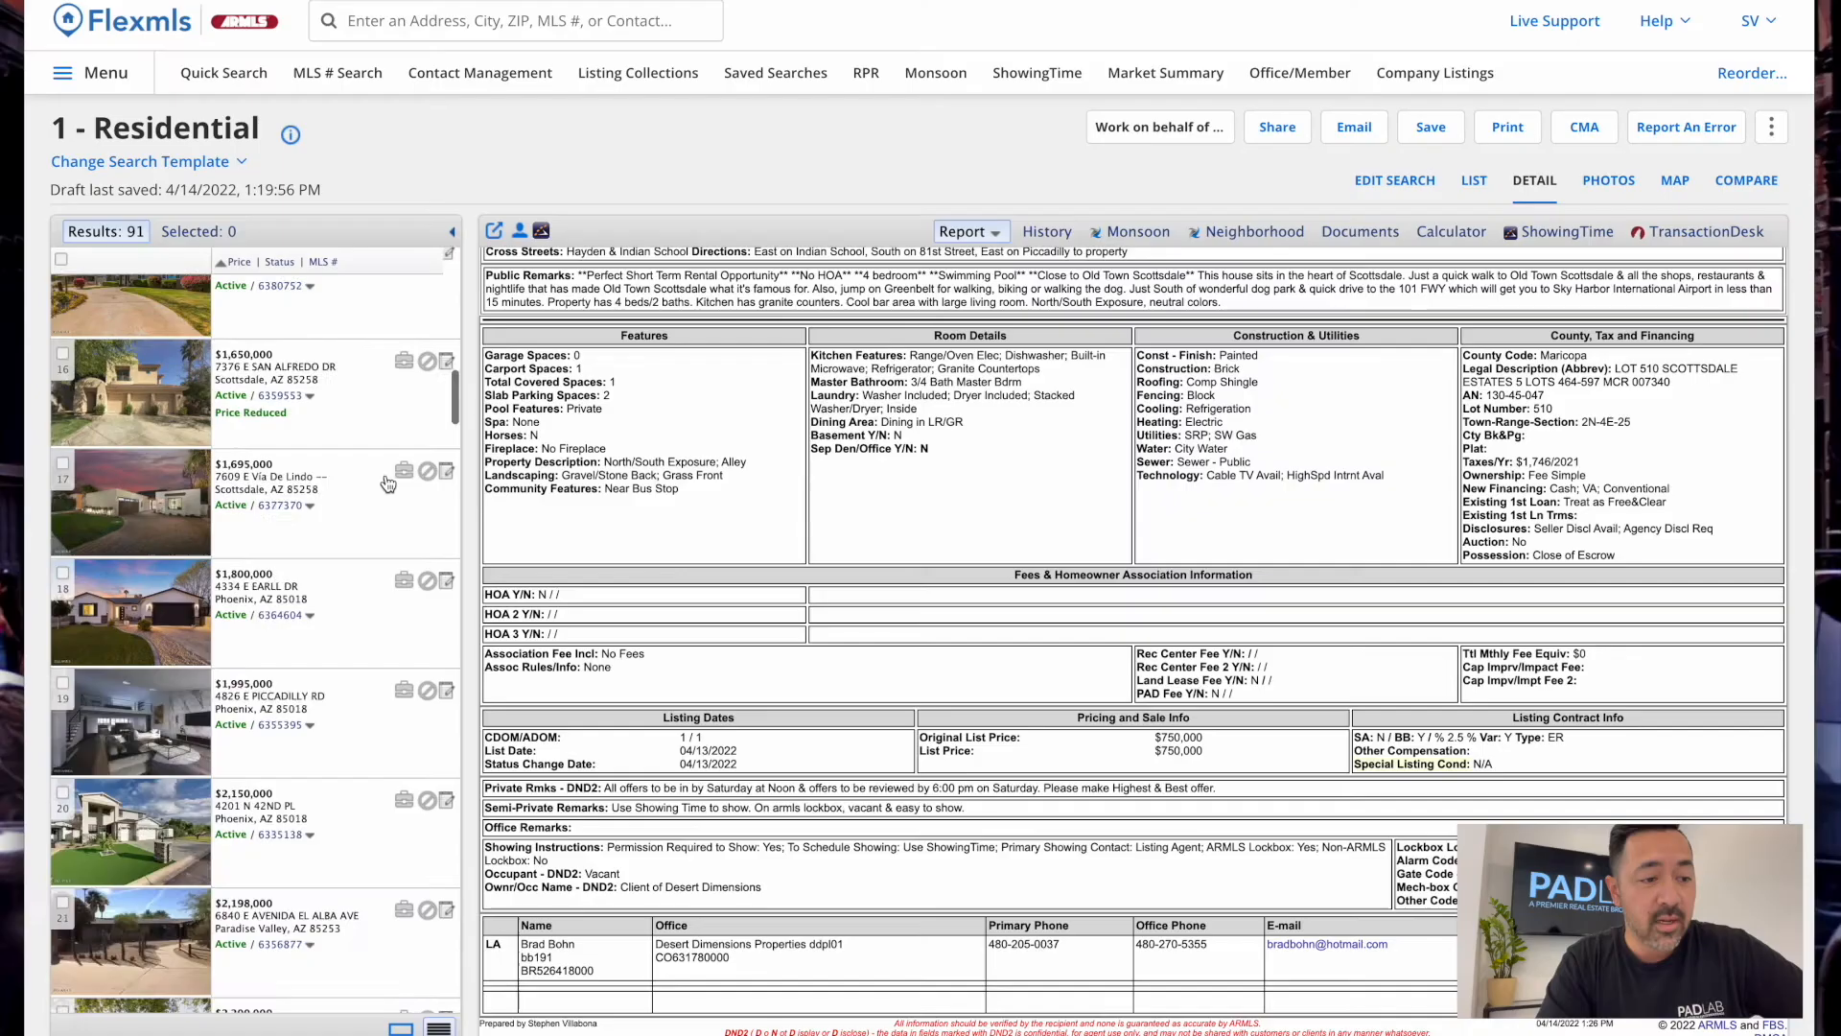
{"action": "scroll", "coordinate": [387, 482], "scroll_direction": "up", "scroll_amount": 12}
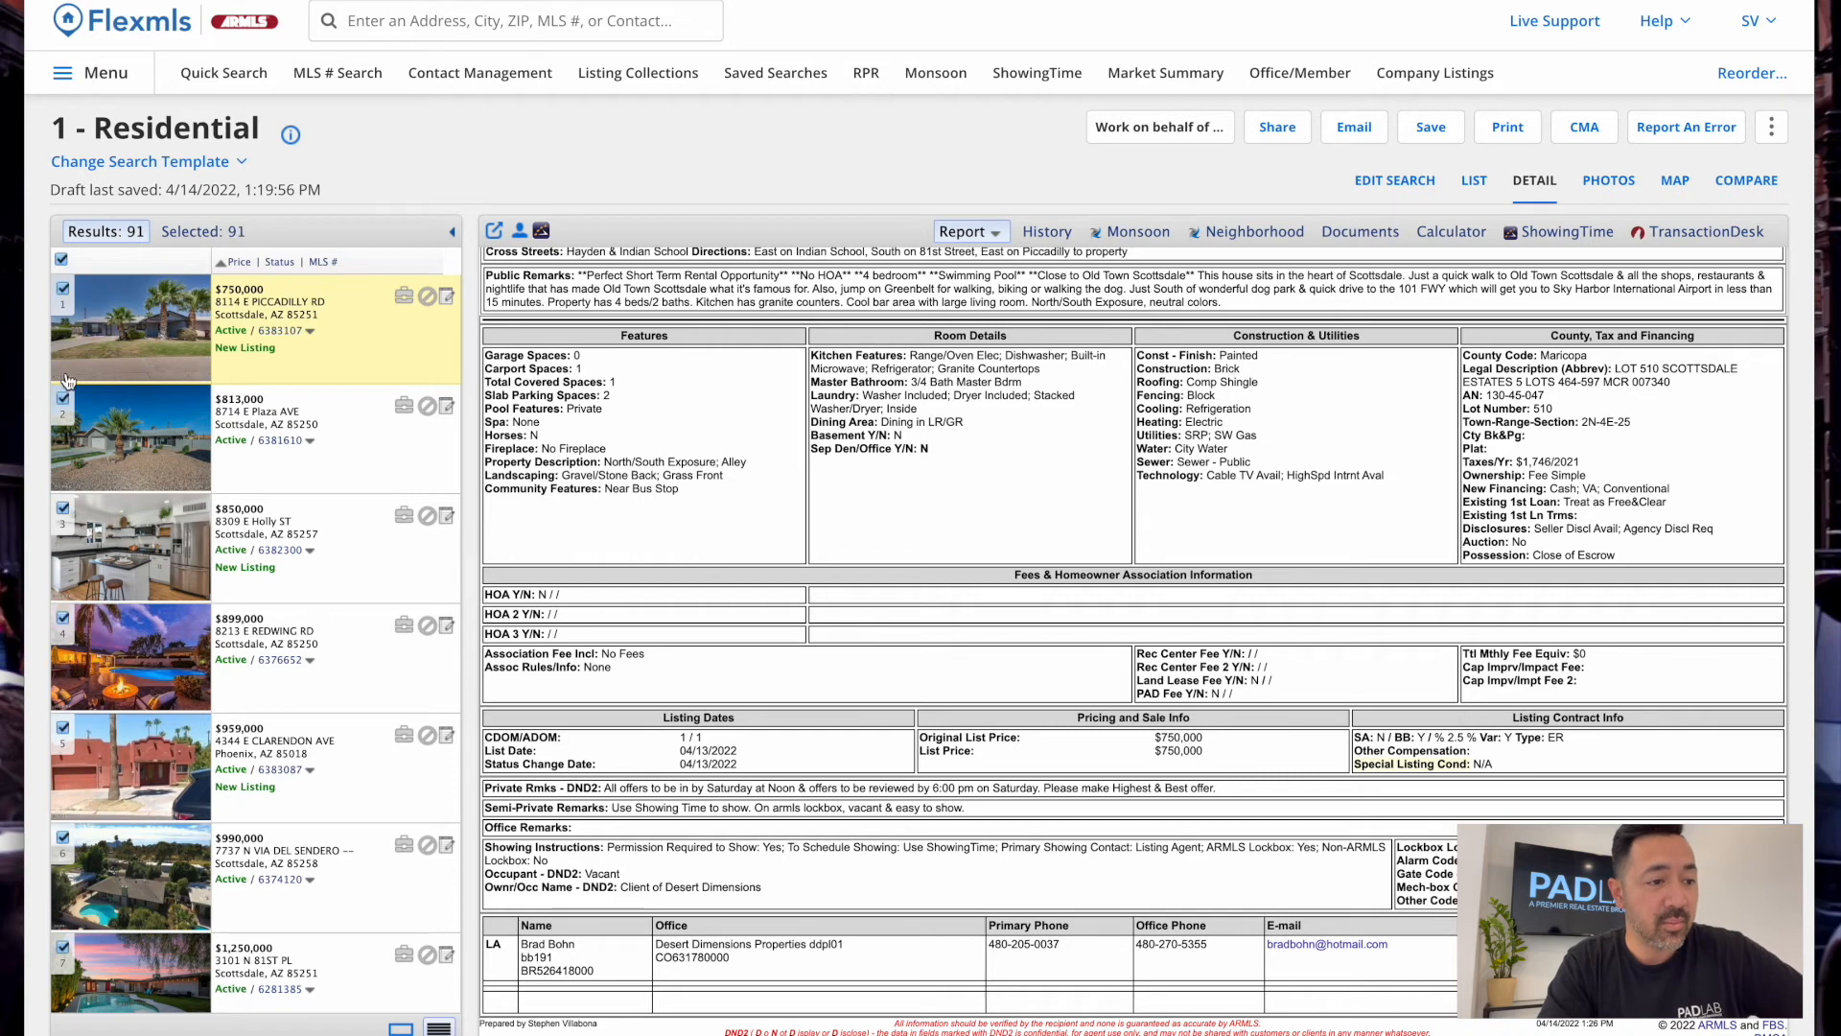
{"action": "left_click", "coordinate": [63, 261]}
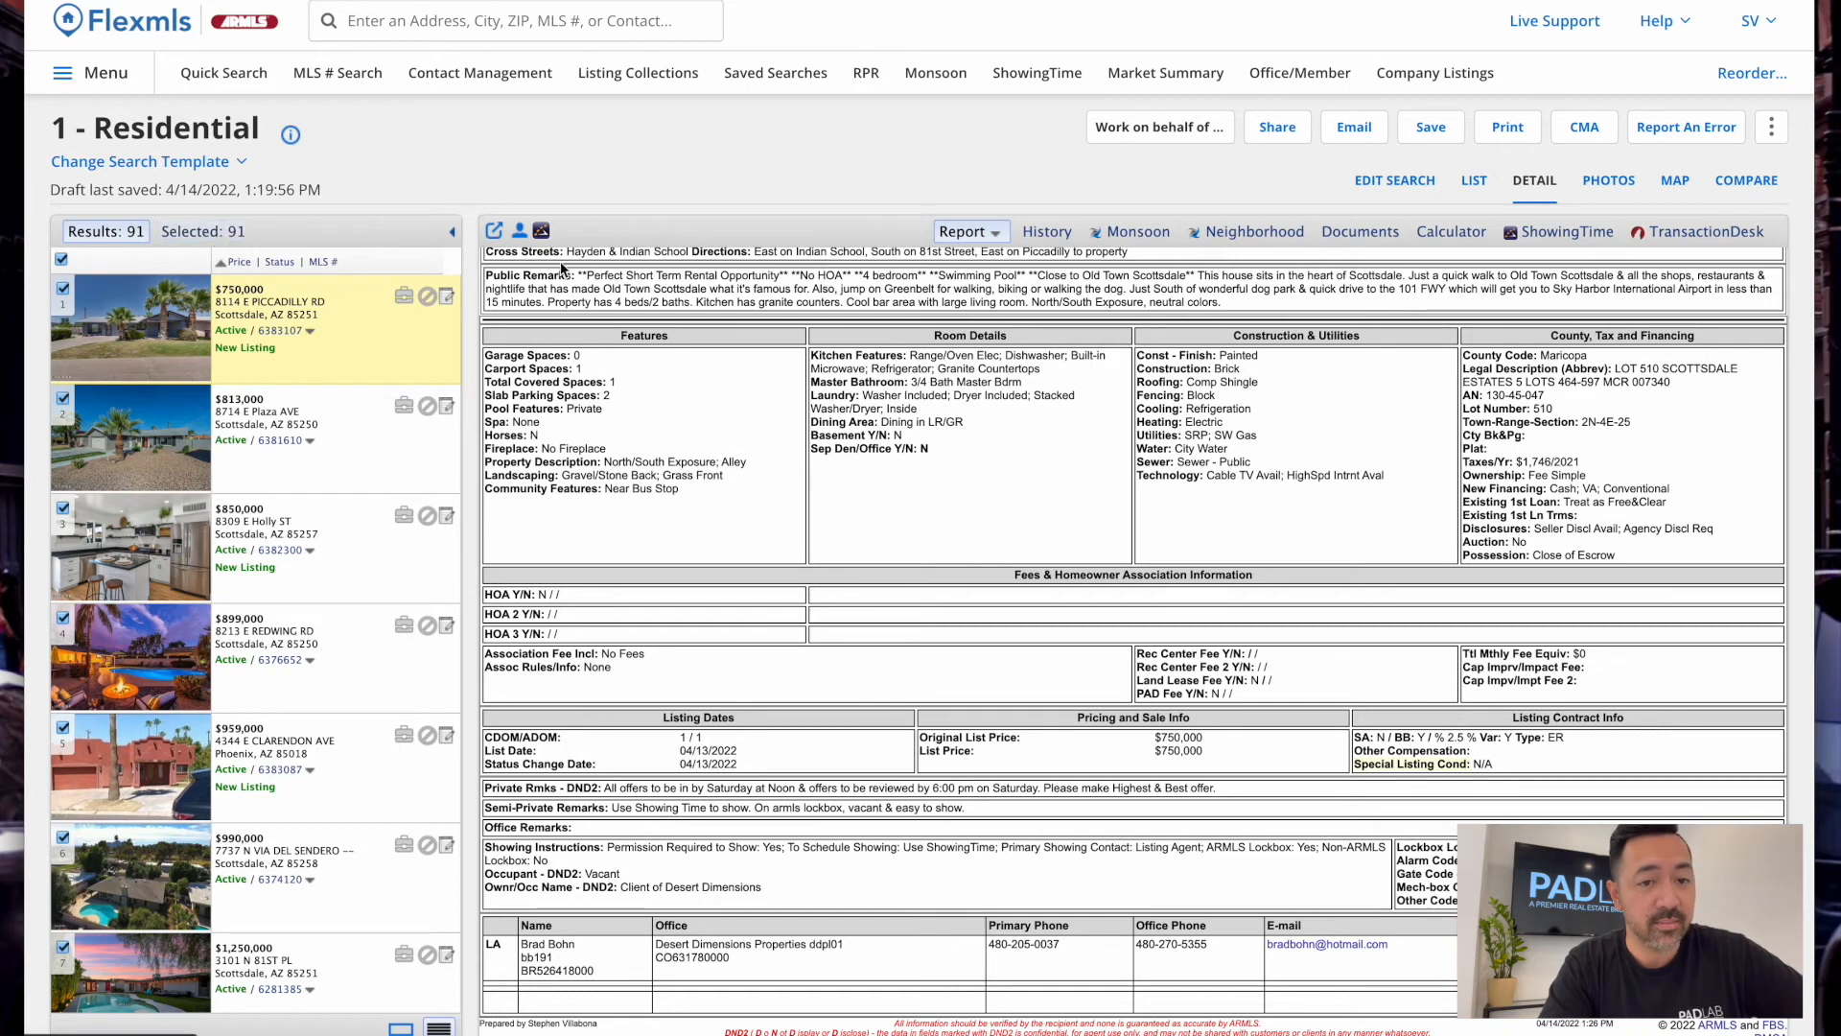
Choose the Interactive Version email and add an extra recipient's e-mail address
{"action": "left_click", "coordinate": [1369, 135]}
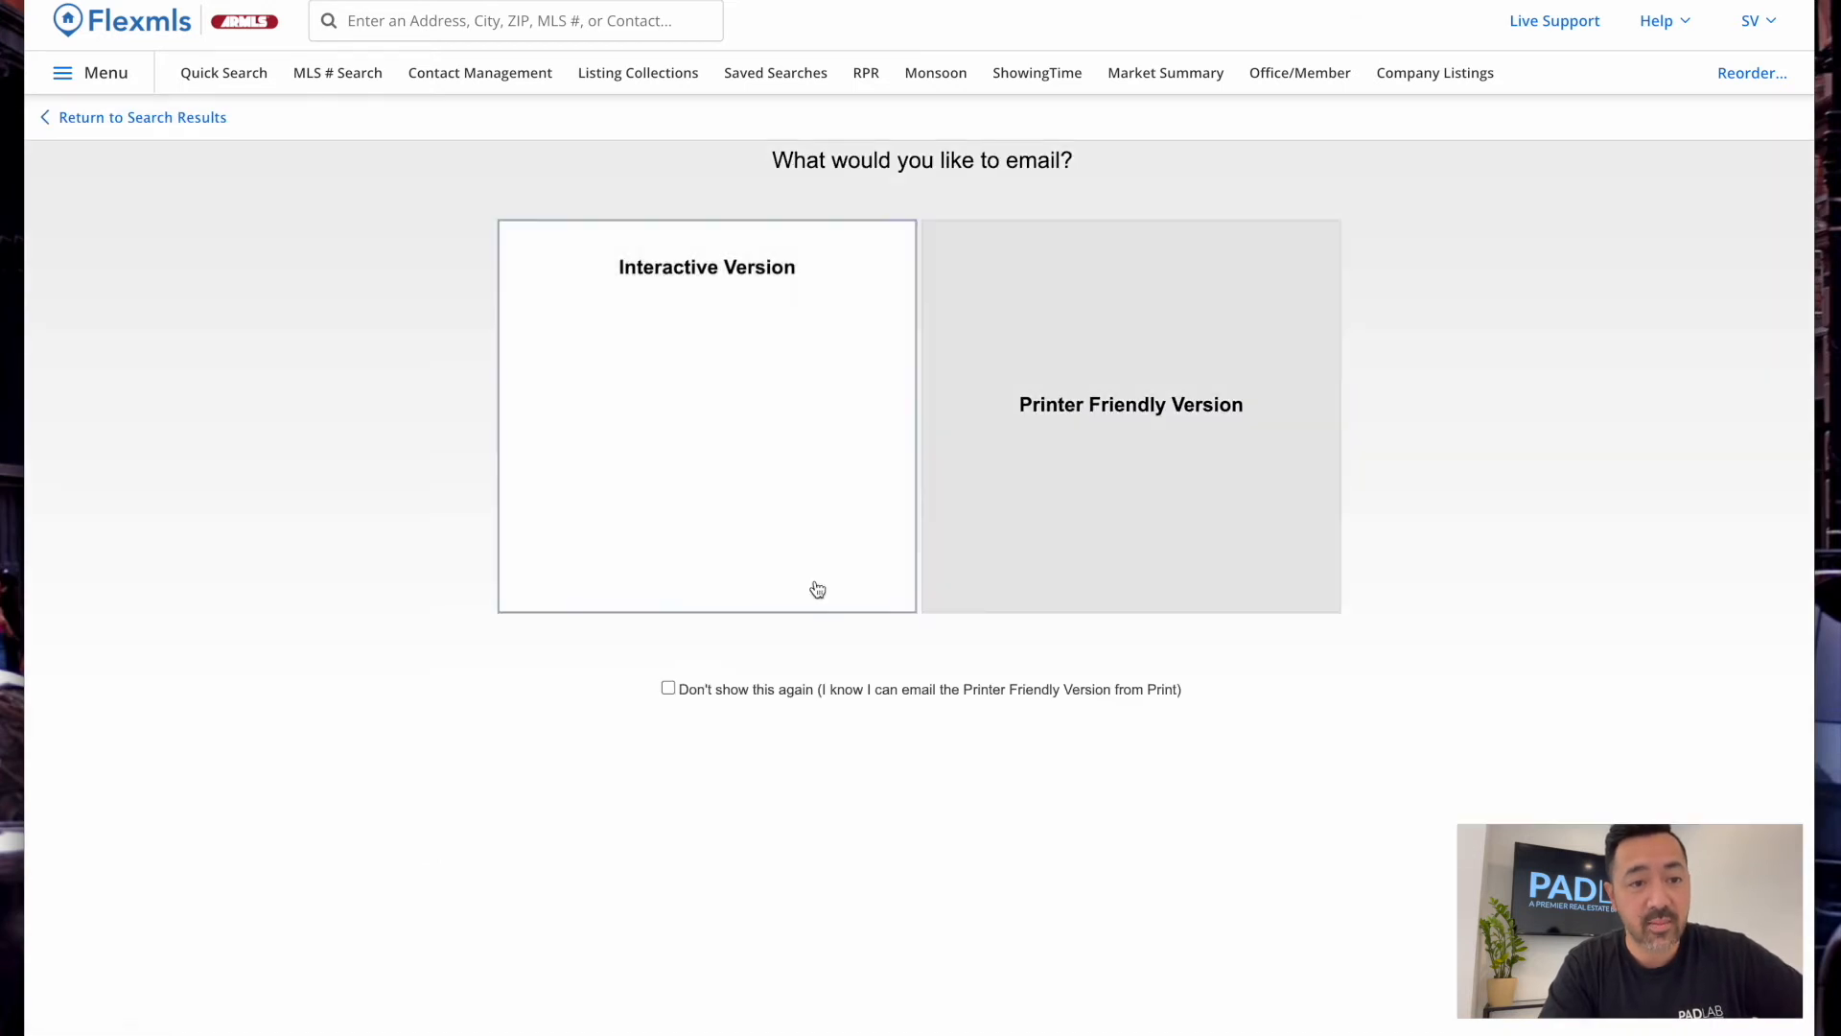
{"action": "left_click", "coordinate": [761, 259]}
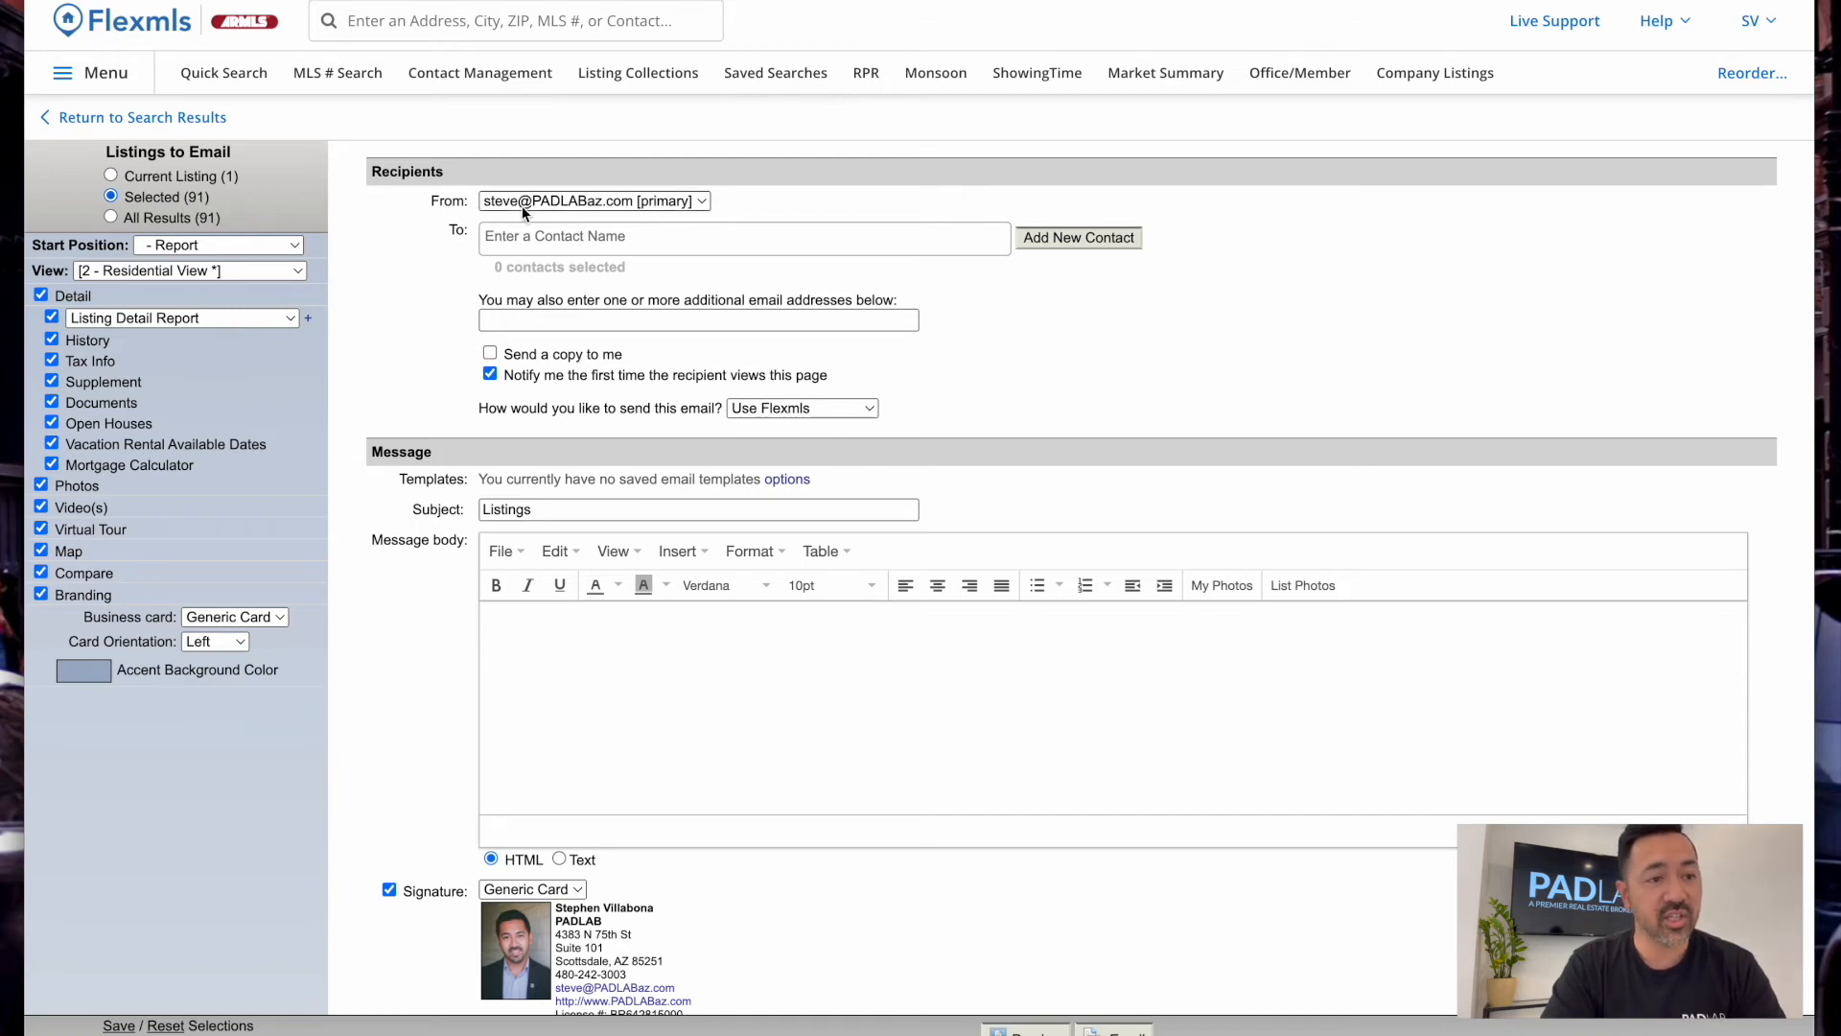
{"action": "left_click", "coordinate": [605, 245]}
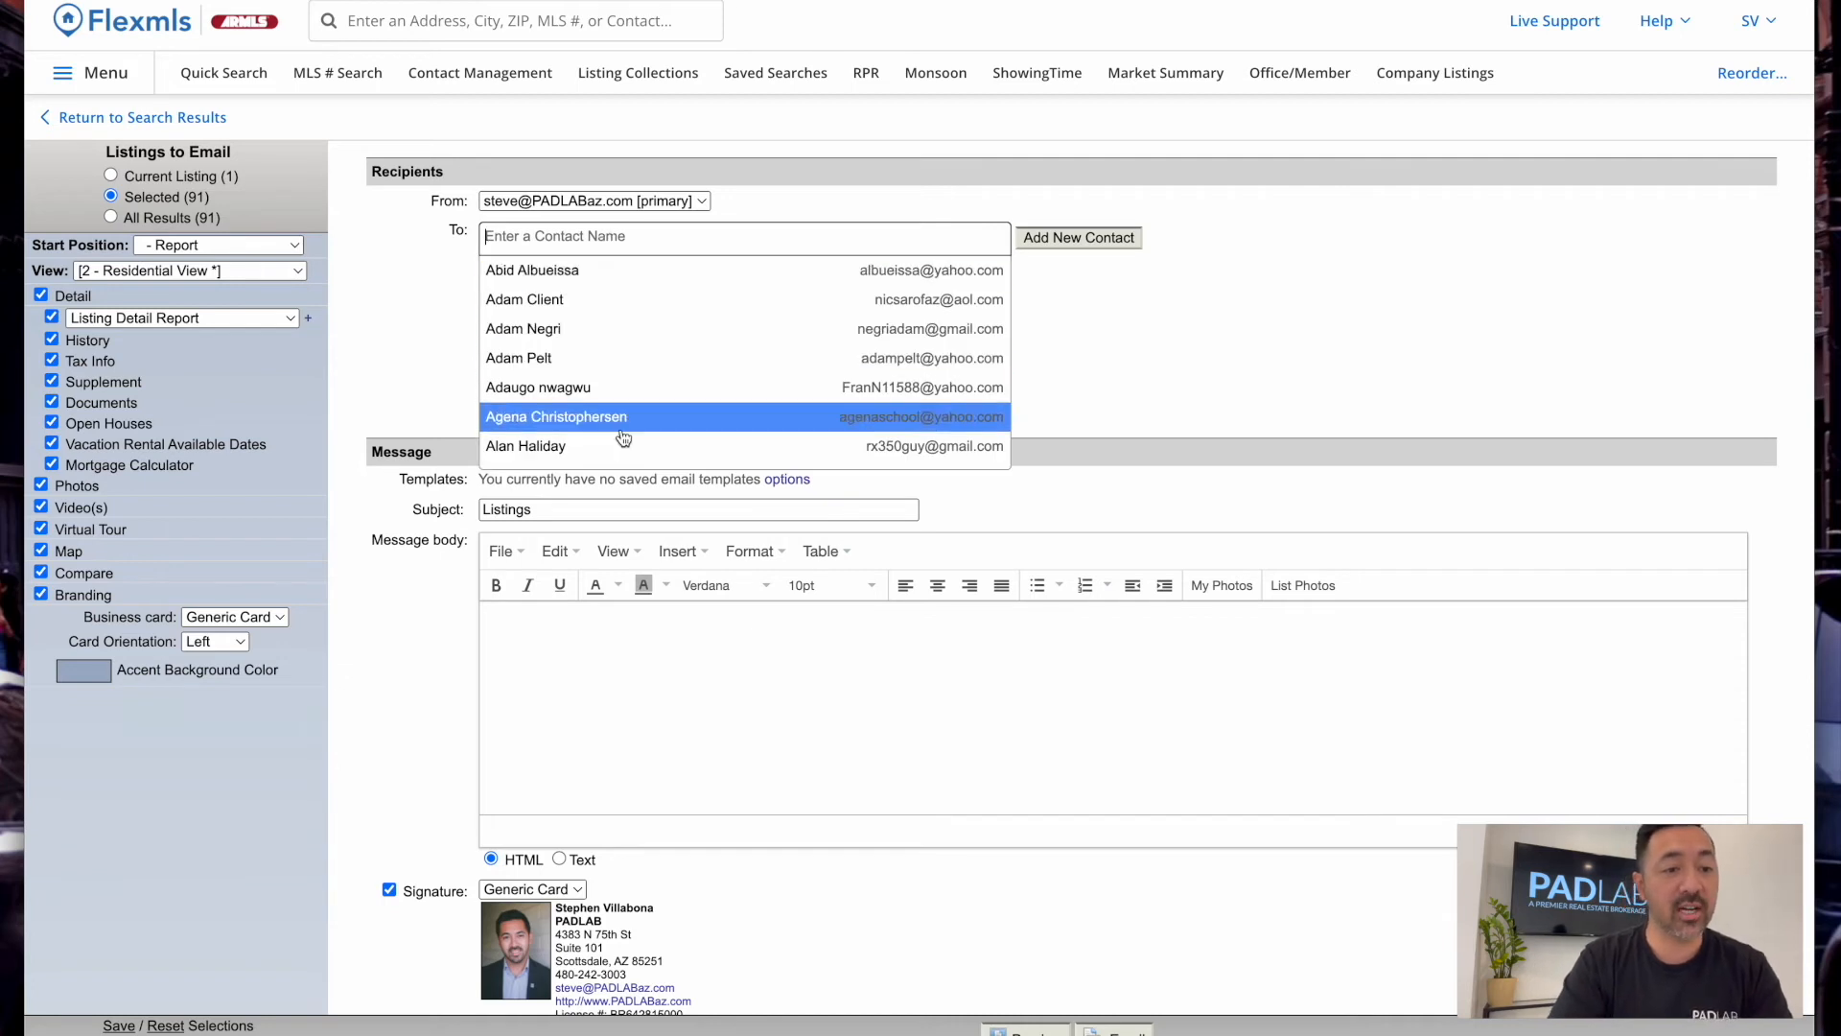
{"action": "left_click", "coordinate": [645, 317]}
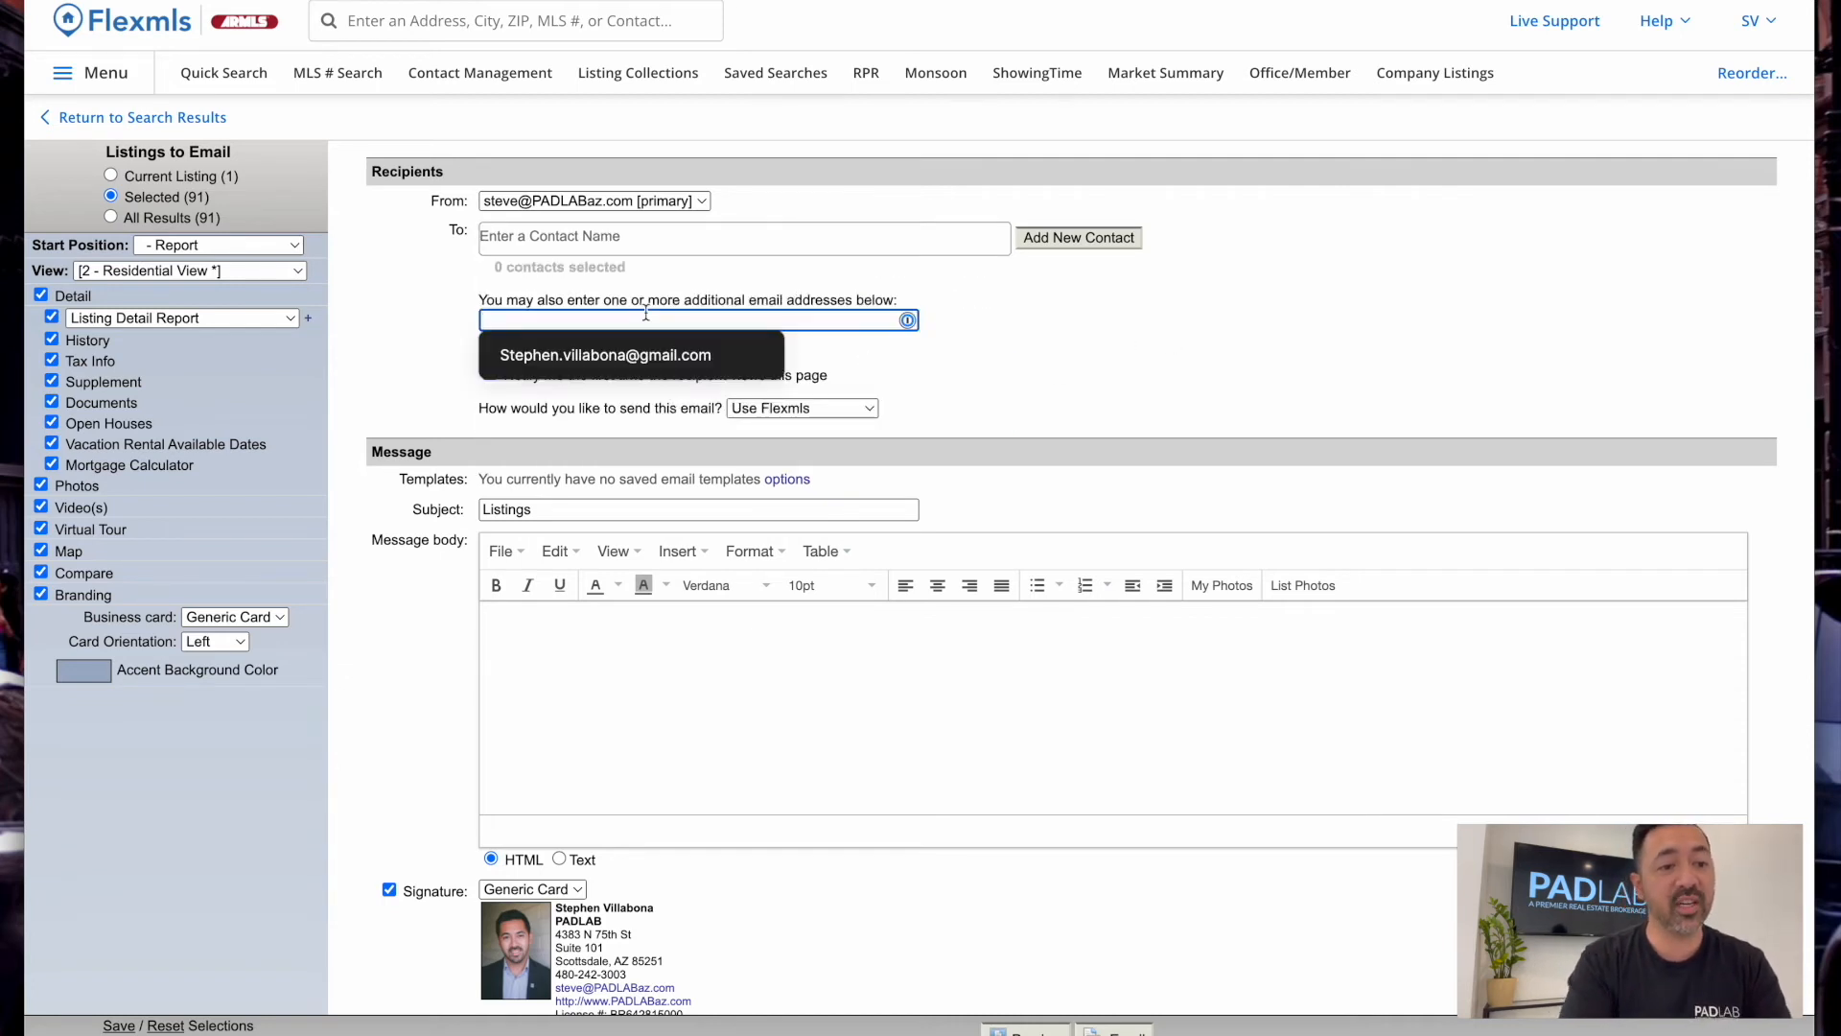
Set the subject to 'Active Listings in Scottsdale', write a short greeting message, and send
{"action": "double_click", "coordinate": [506, 510]}
{"action": "type", "text": "Active"}
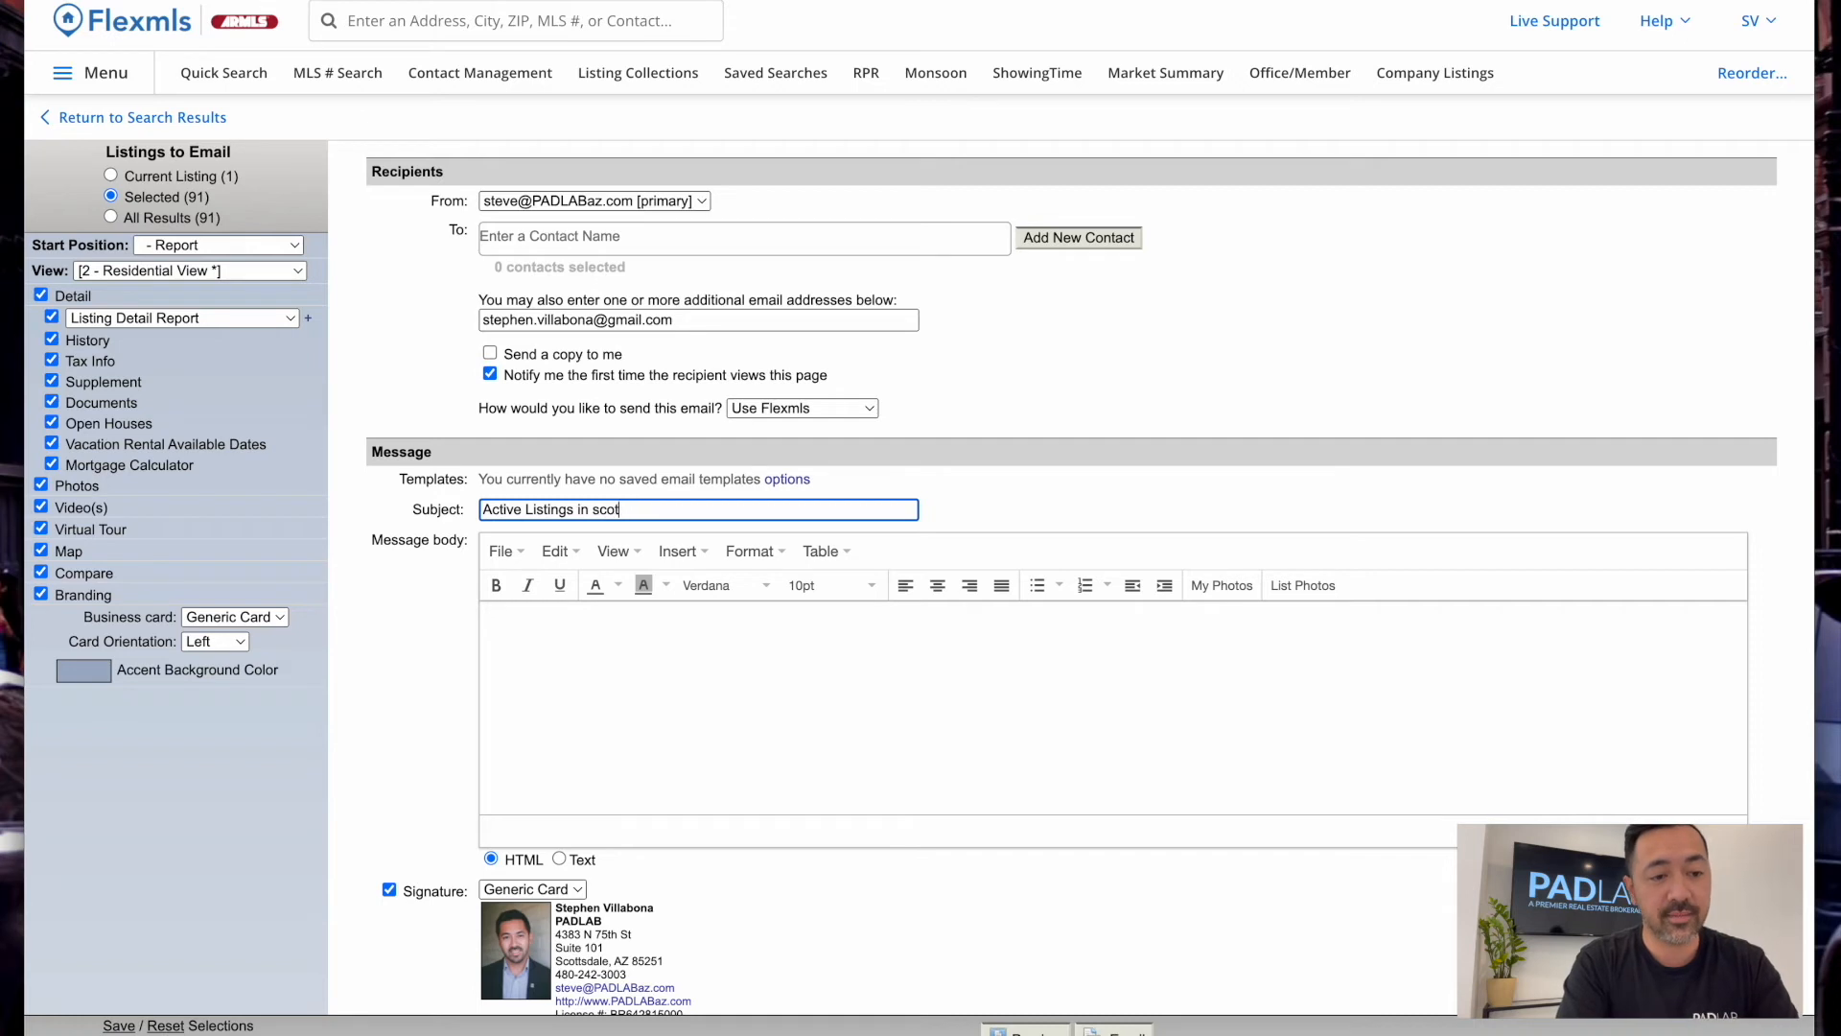
{"action": "type", "text": "le"}
{"action": "key", "text": "Tab"}
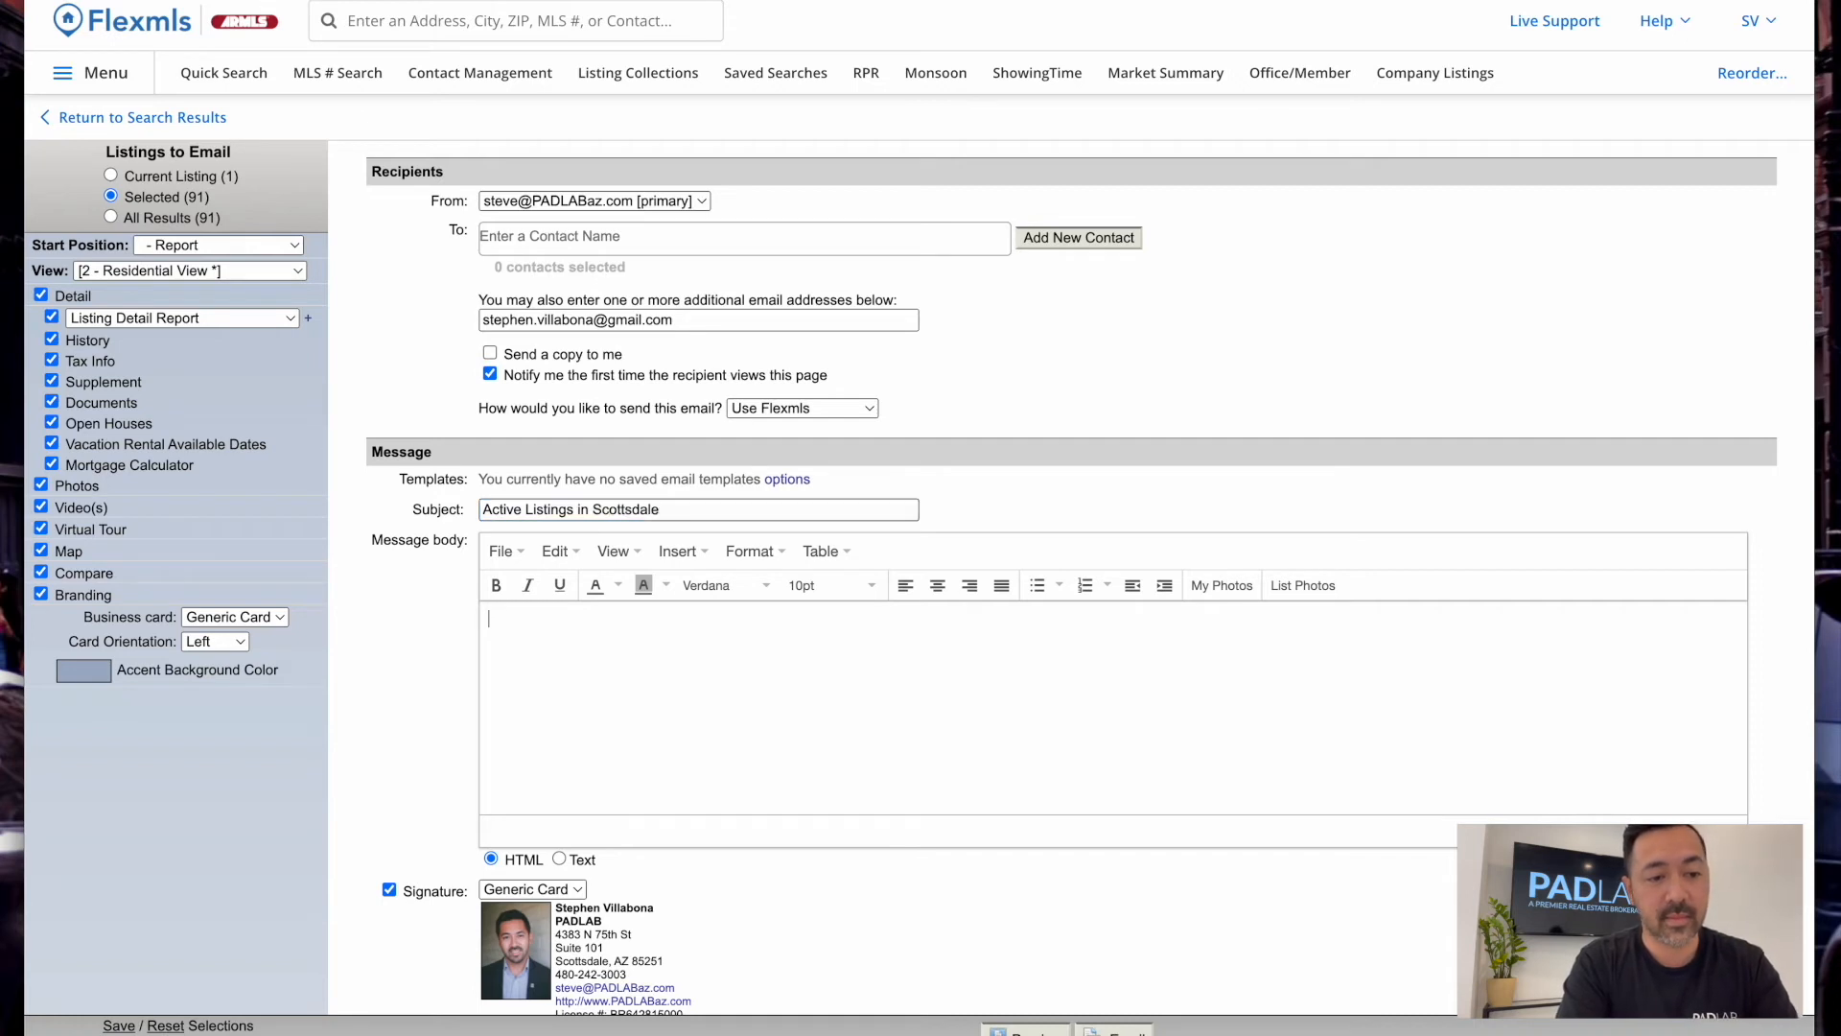
{"action": "type", "text": "Hi Stephen!"}
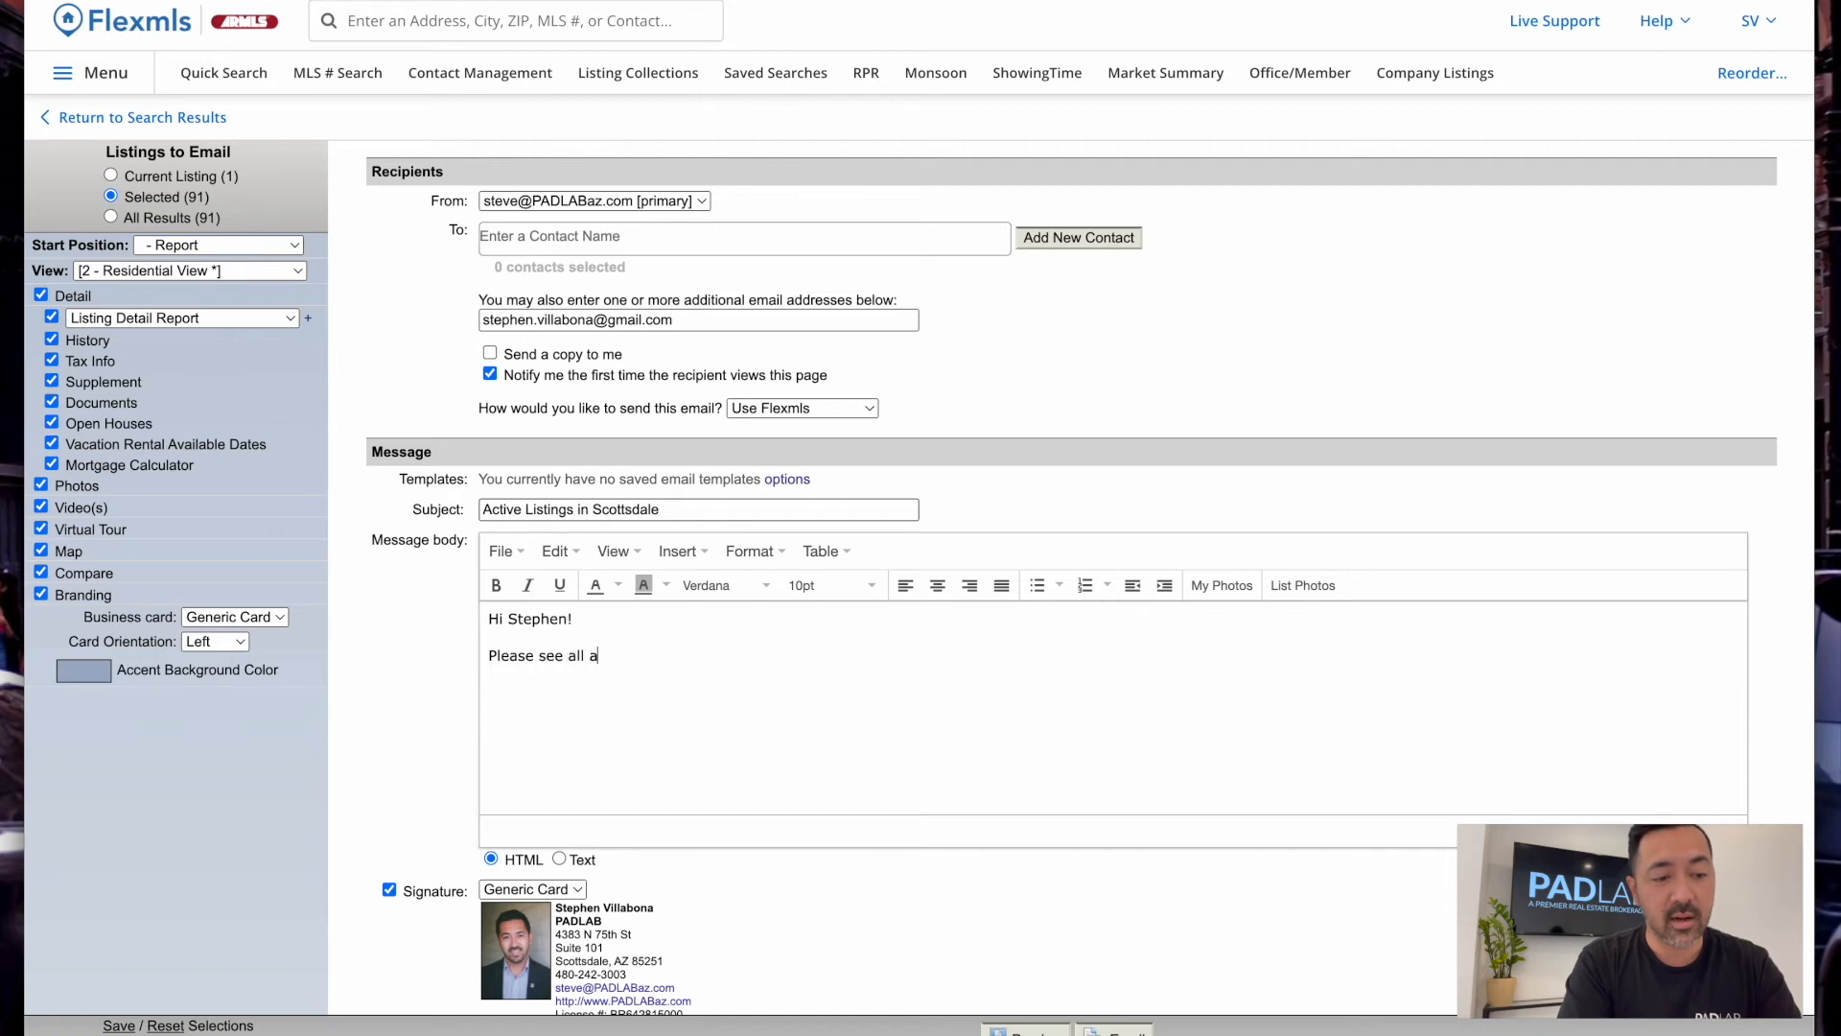
{"action": "type", "text": "ings in scottsdale for your search."}
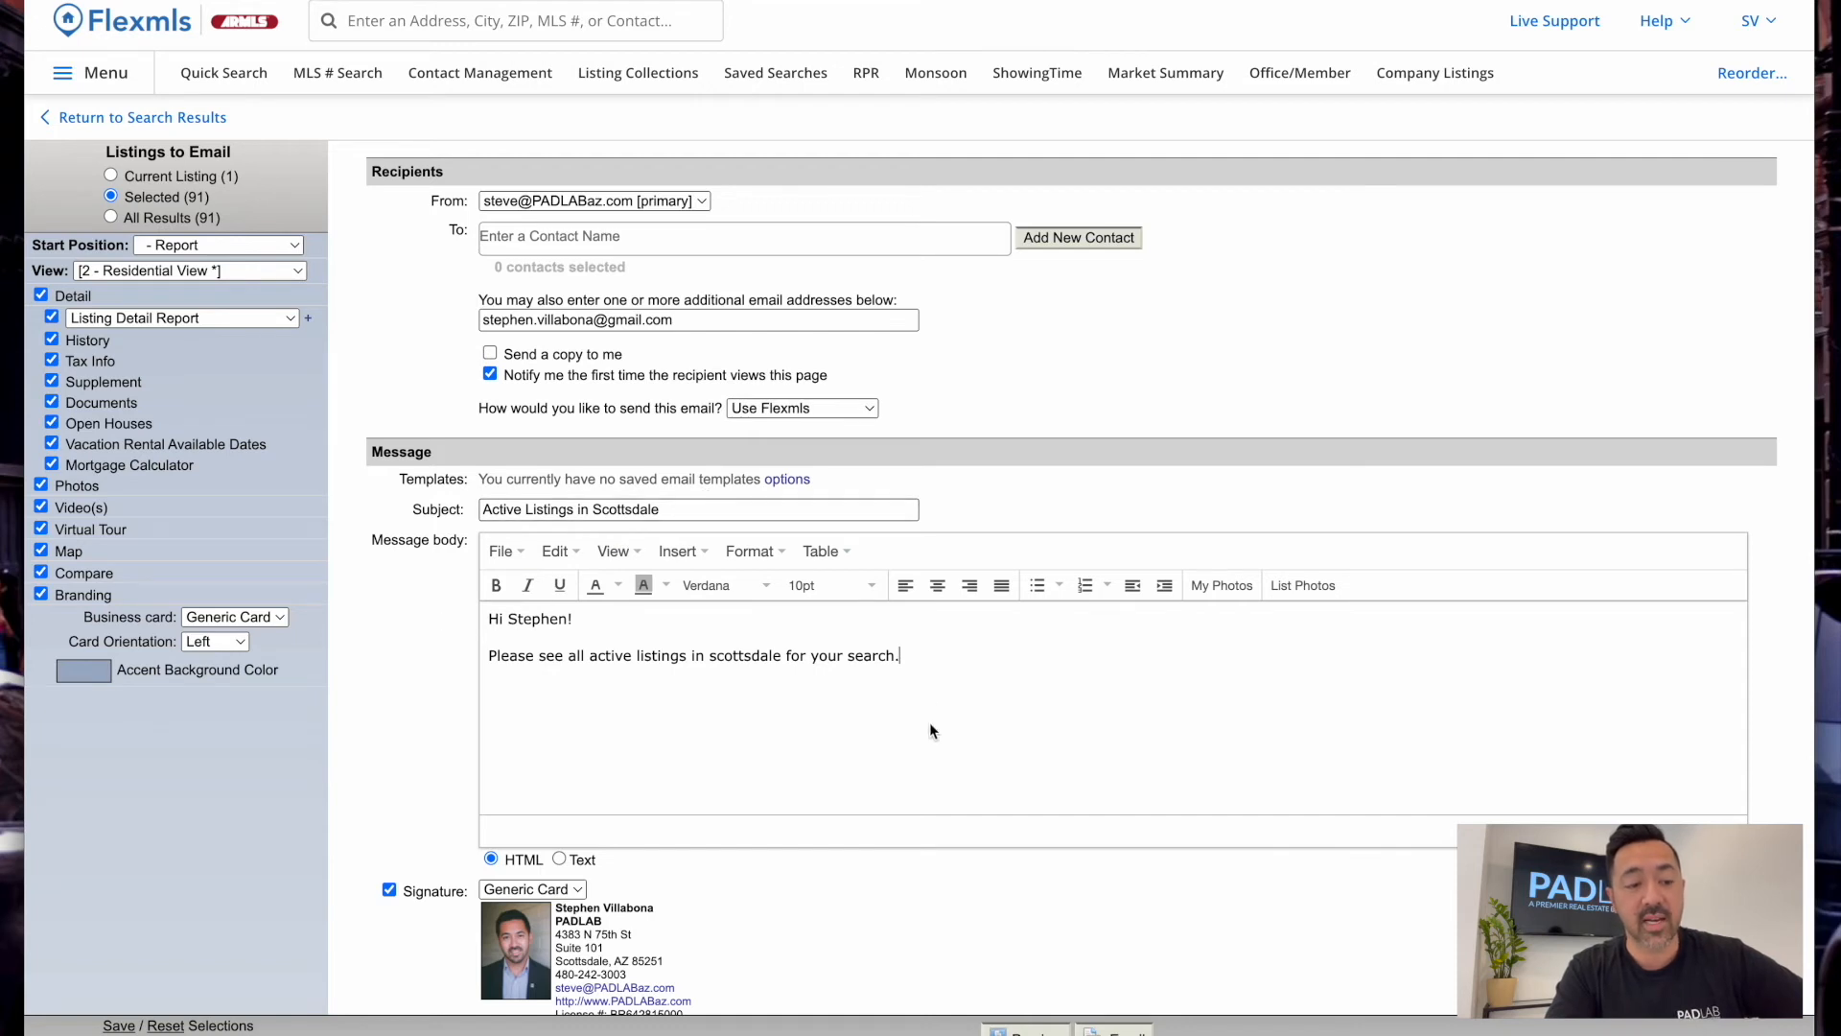
{"action": "scroll", "coordinate": [525, 920], "scroll_direction": "down", "scroll_amount": 1}
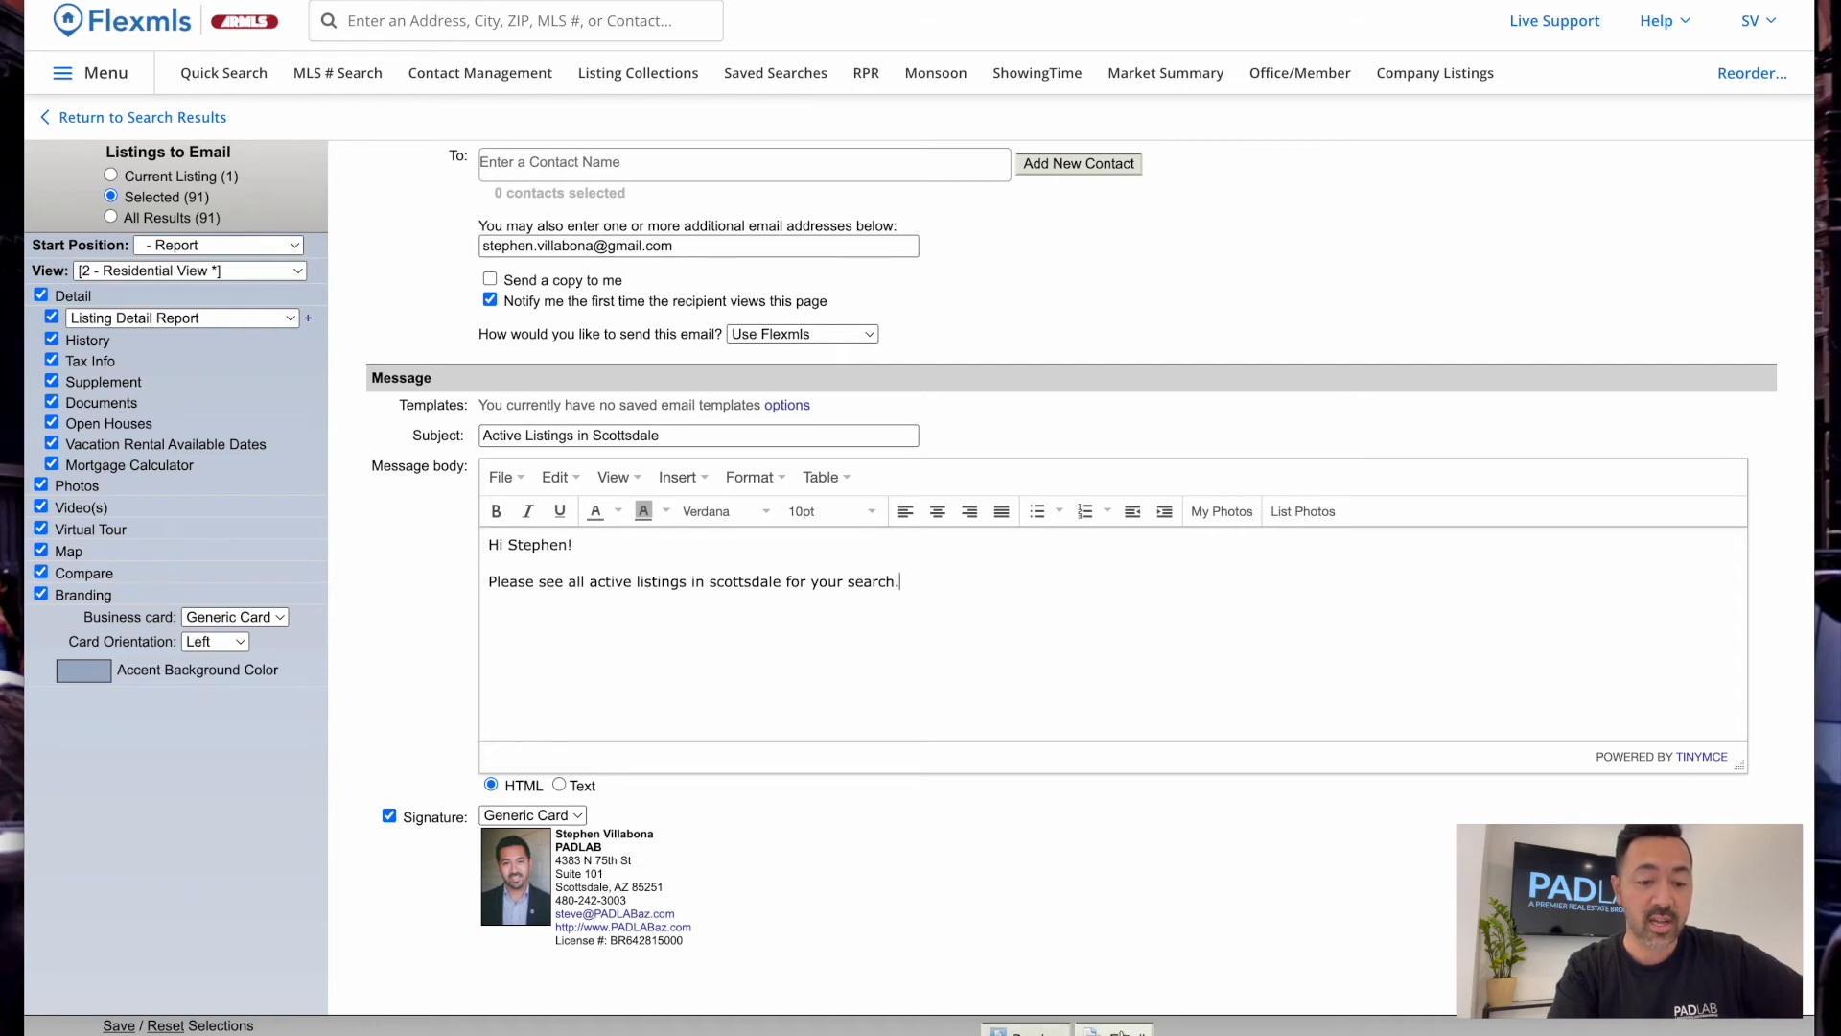
{"action": "left_click", "coordinate": [1112, 1029]}
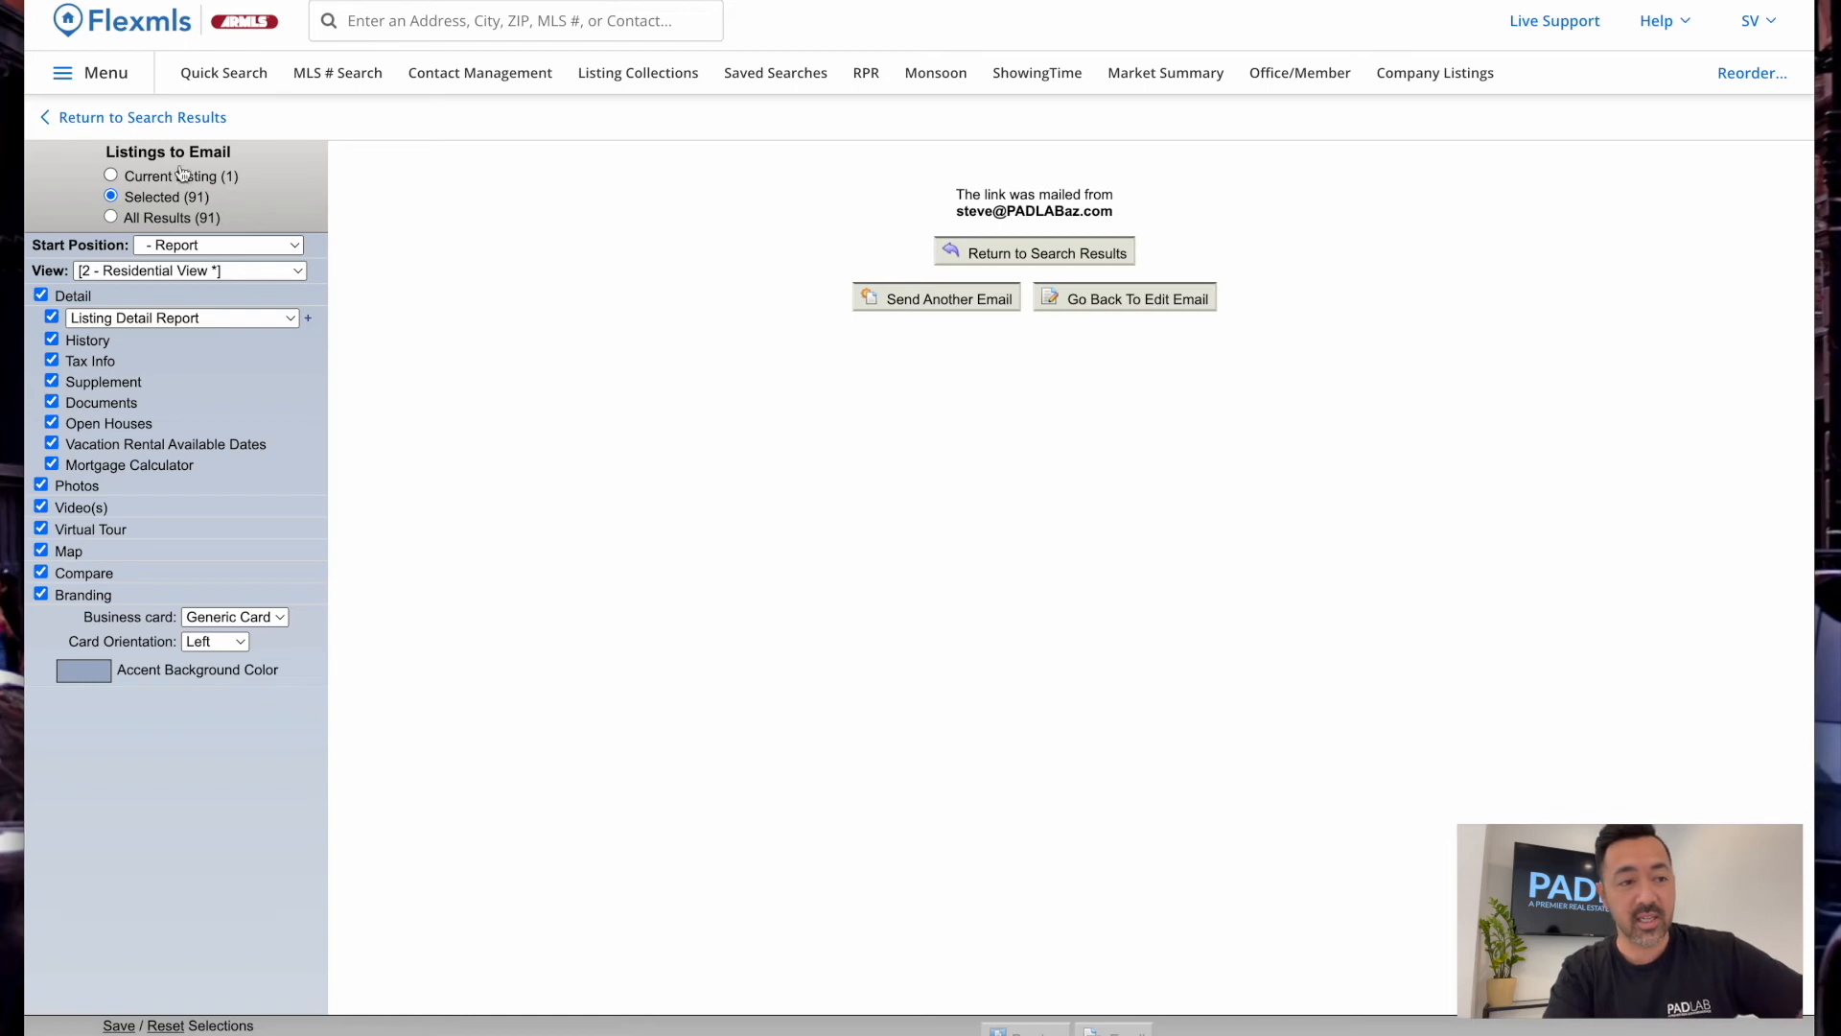
Back on the results, clear select-all and tick listings 10, 11, 12 and 14
{"action": "left_click", "coordinate": [136, 125]}
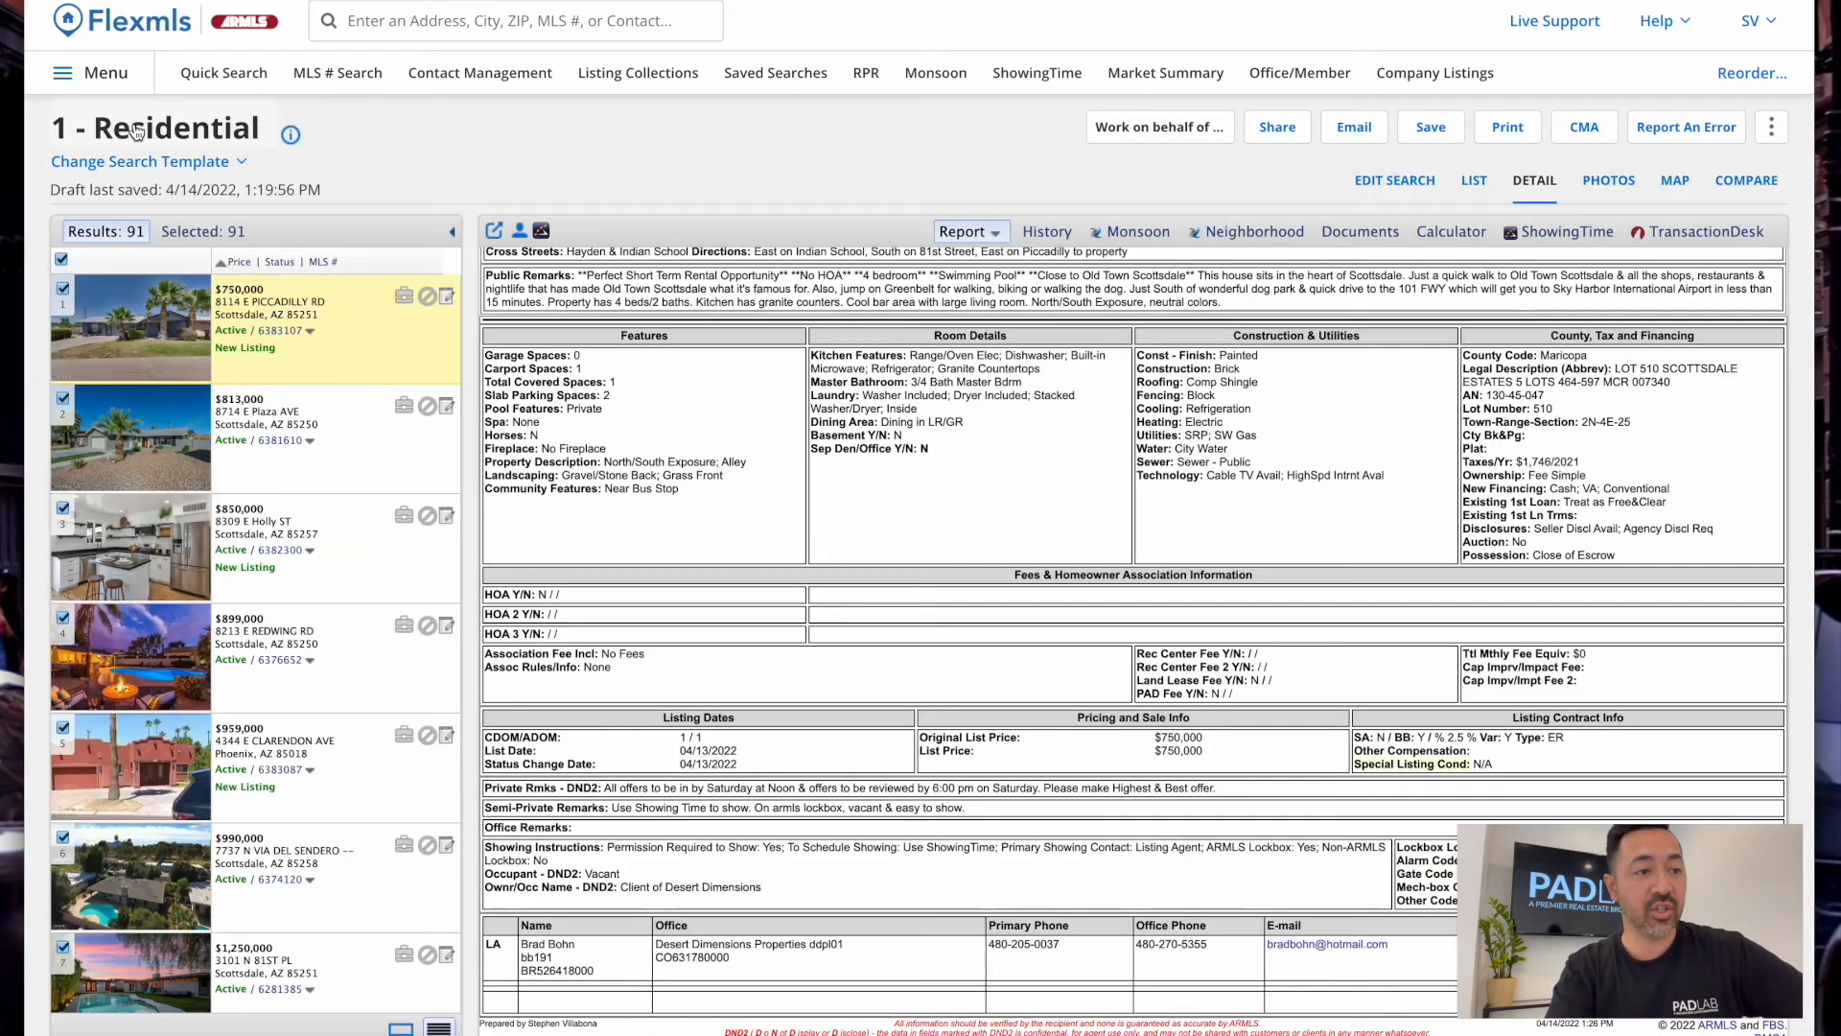
{"action": "left_click", "coordinate": [61, 259]}
{"action": "scroll", "coordinate": [74, 342], "scroll_direction": "down", "scroll_amount": 10}
{"action": "left_click", "coordinate": [62, 303]}
{"action": "left_click", "coordinate": [62, 413]}
{"action": "left_click", "coordinate": [62, 523]}
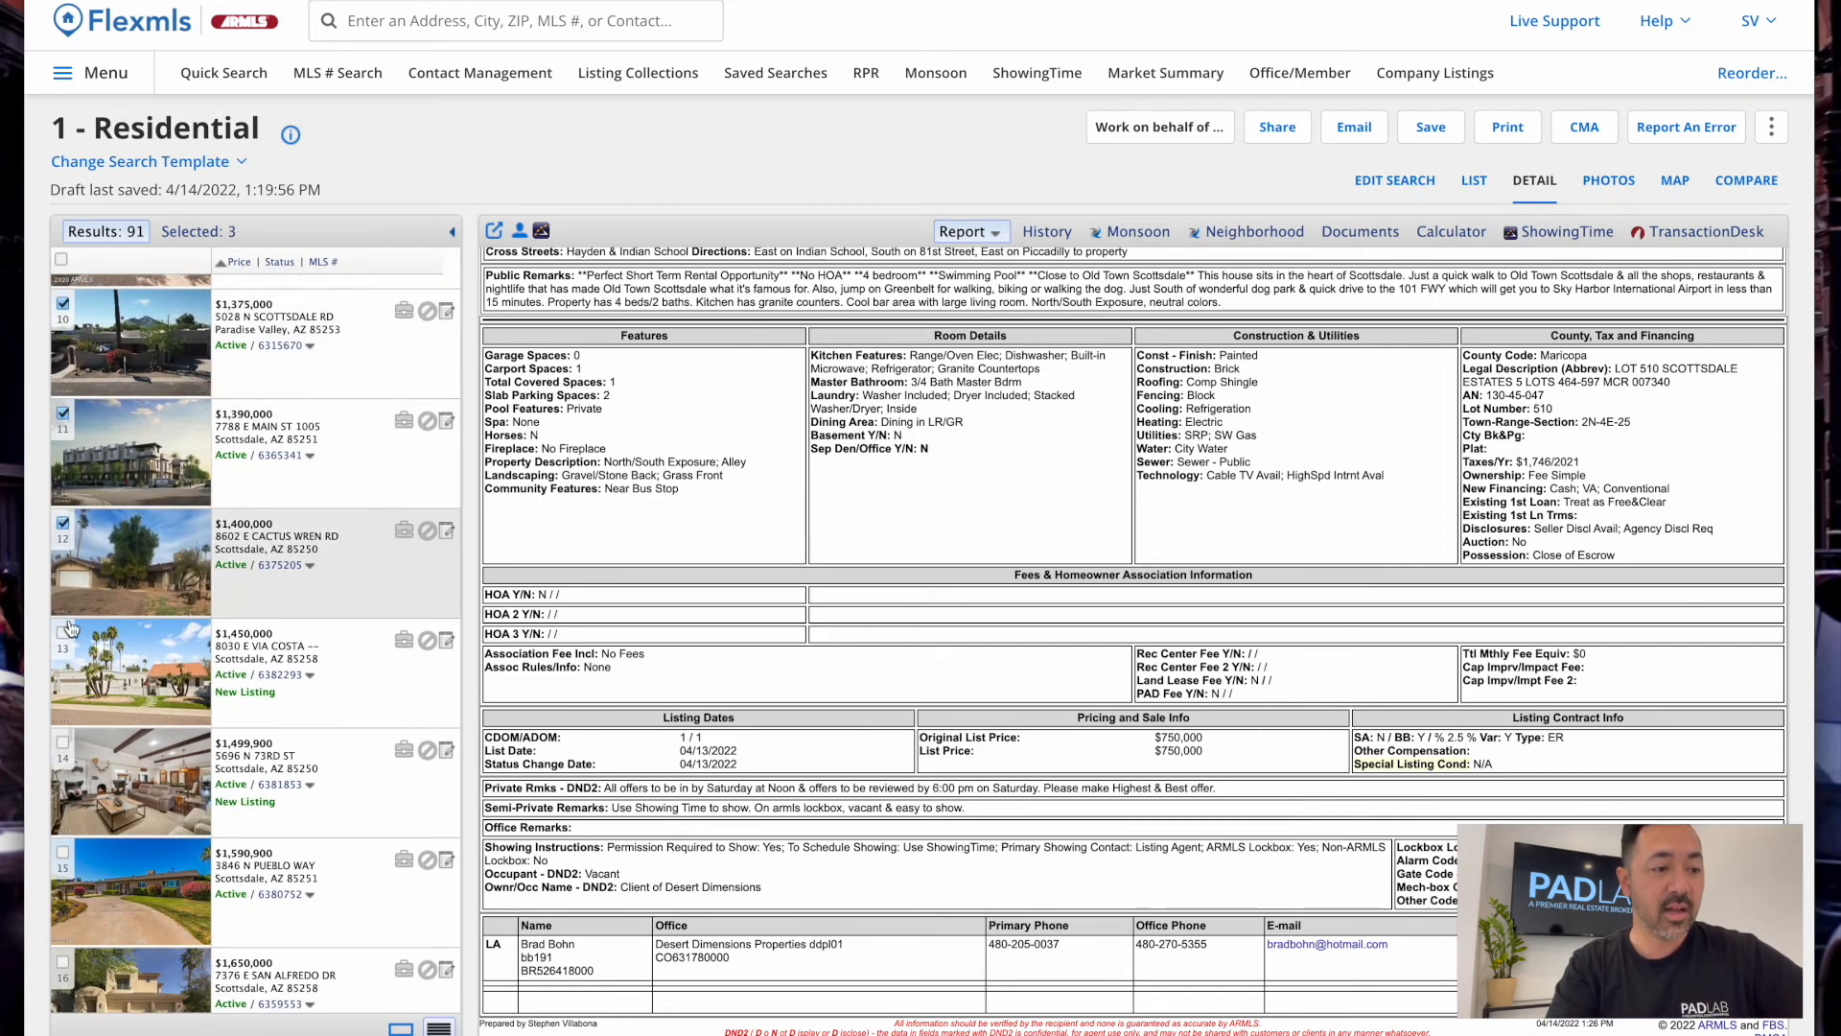
{"action": "left_click", "coordinate": [62, 742]}
Tick listings 21, 22 and 23 and narrow the list to the seven selected homes
{"action": "scroll", "coordinate": [65, 853], "scroll_direction": "down", "scroll_amount": 10}
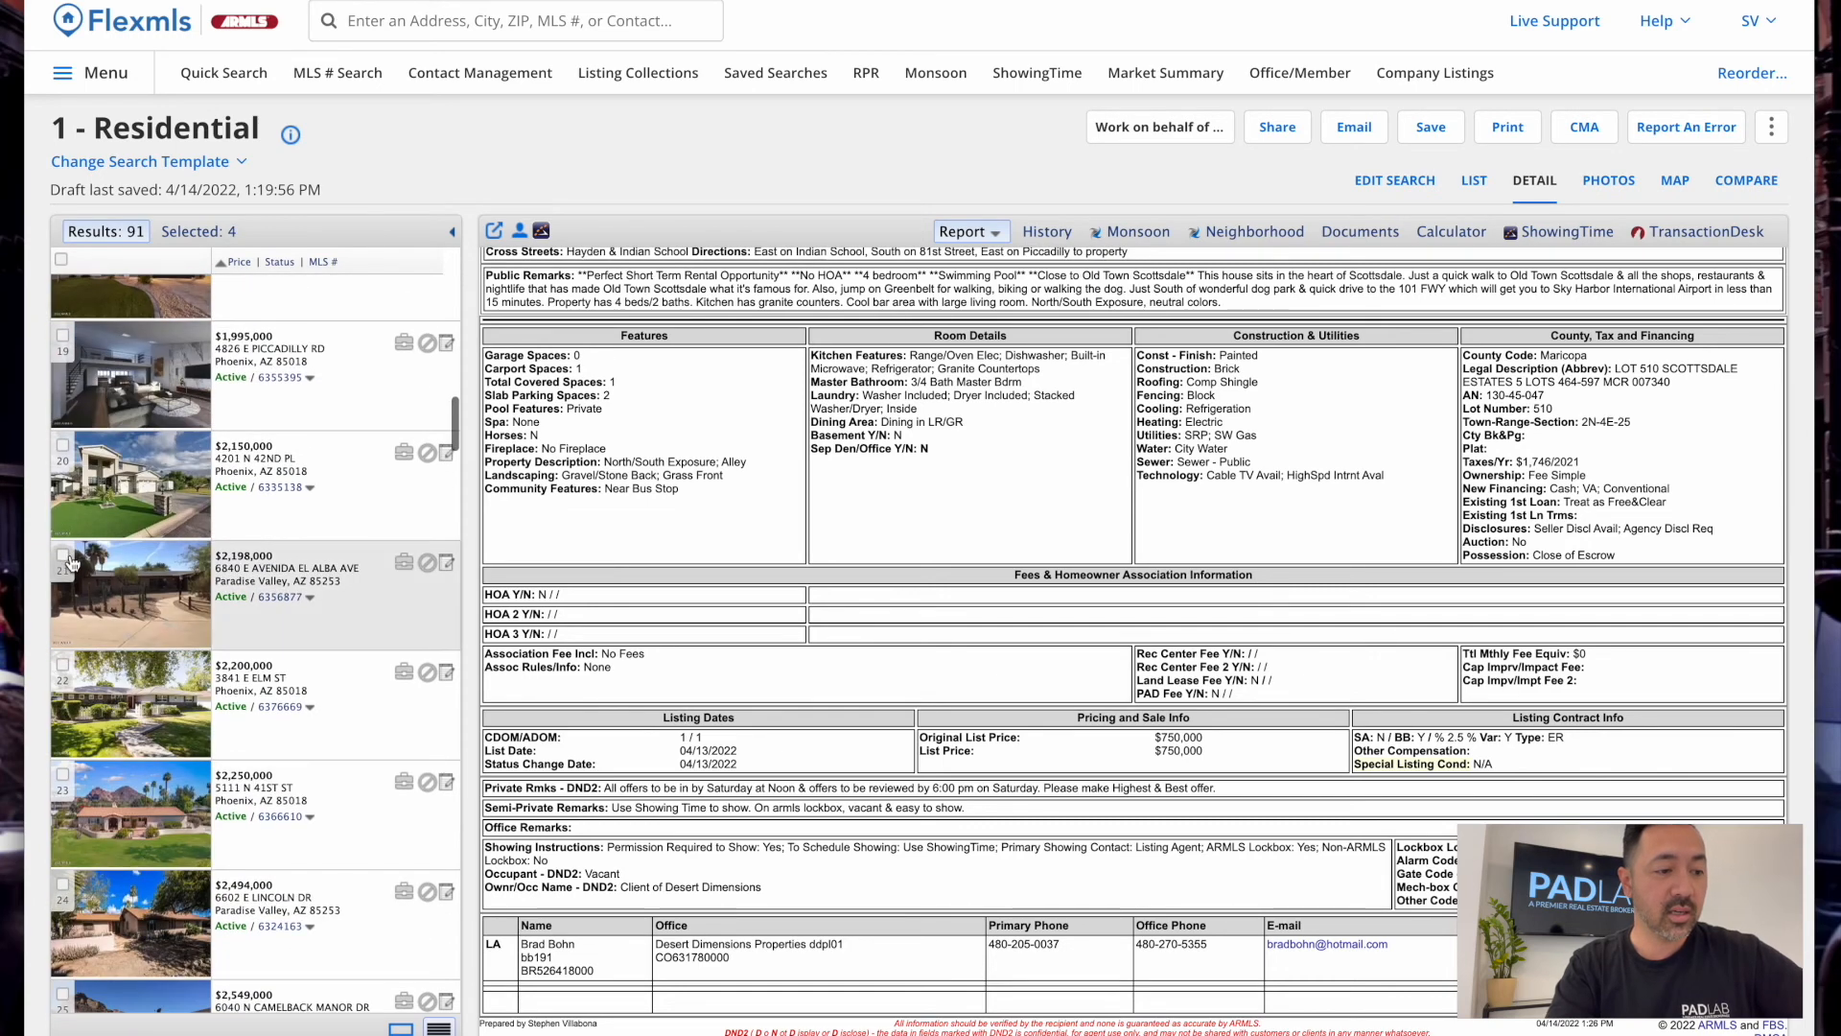
{"action": "left_click", "coordinate": [63, 554]}
{"action": "left_click", "coordinate": [62, 663]}
{"action": "left_click", "coordinate": [62, 774]}
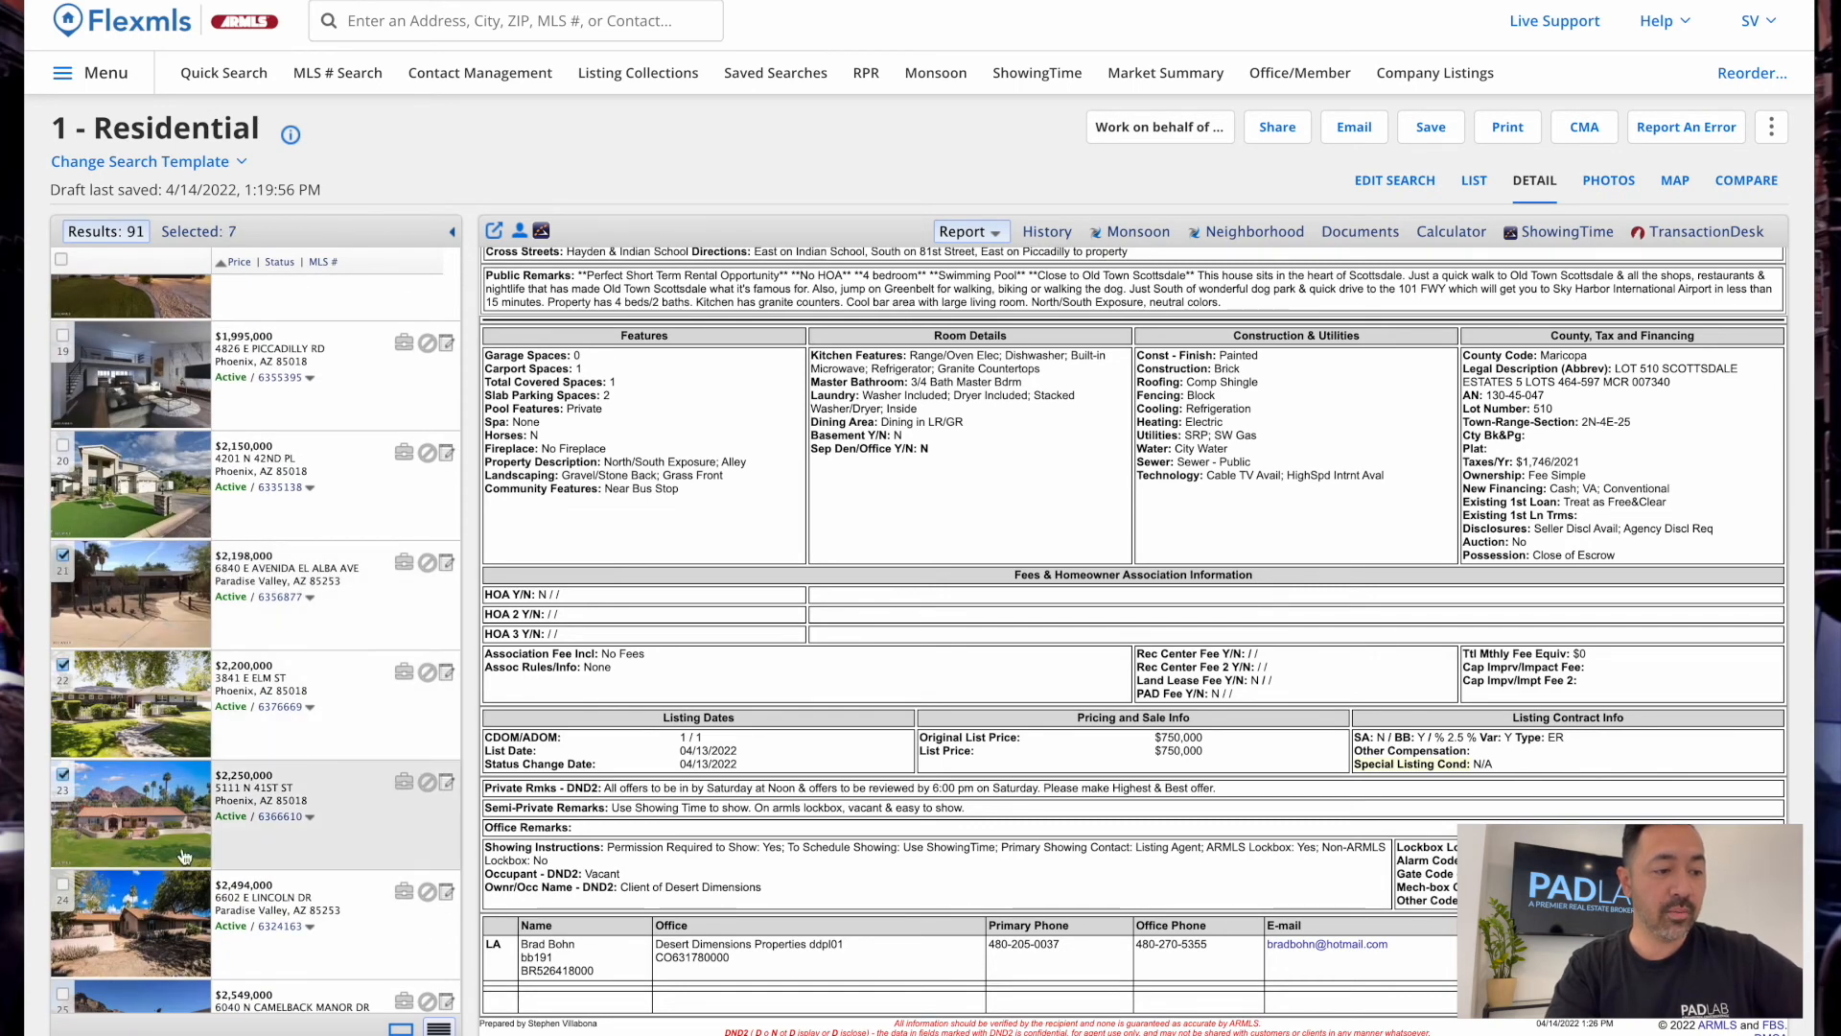
{"action": "scroll", "coordinate": [185, 856], "scroll_direction": "down", "scroll_amount": 10}
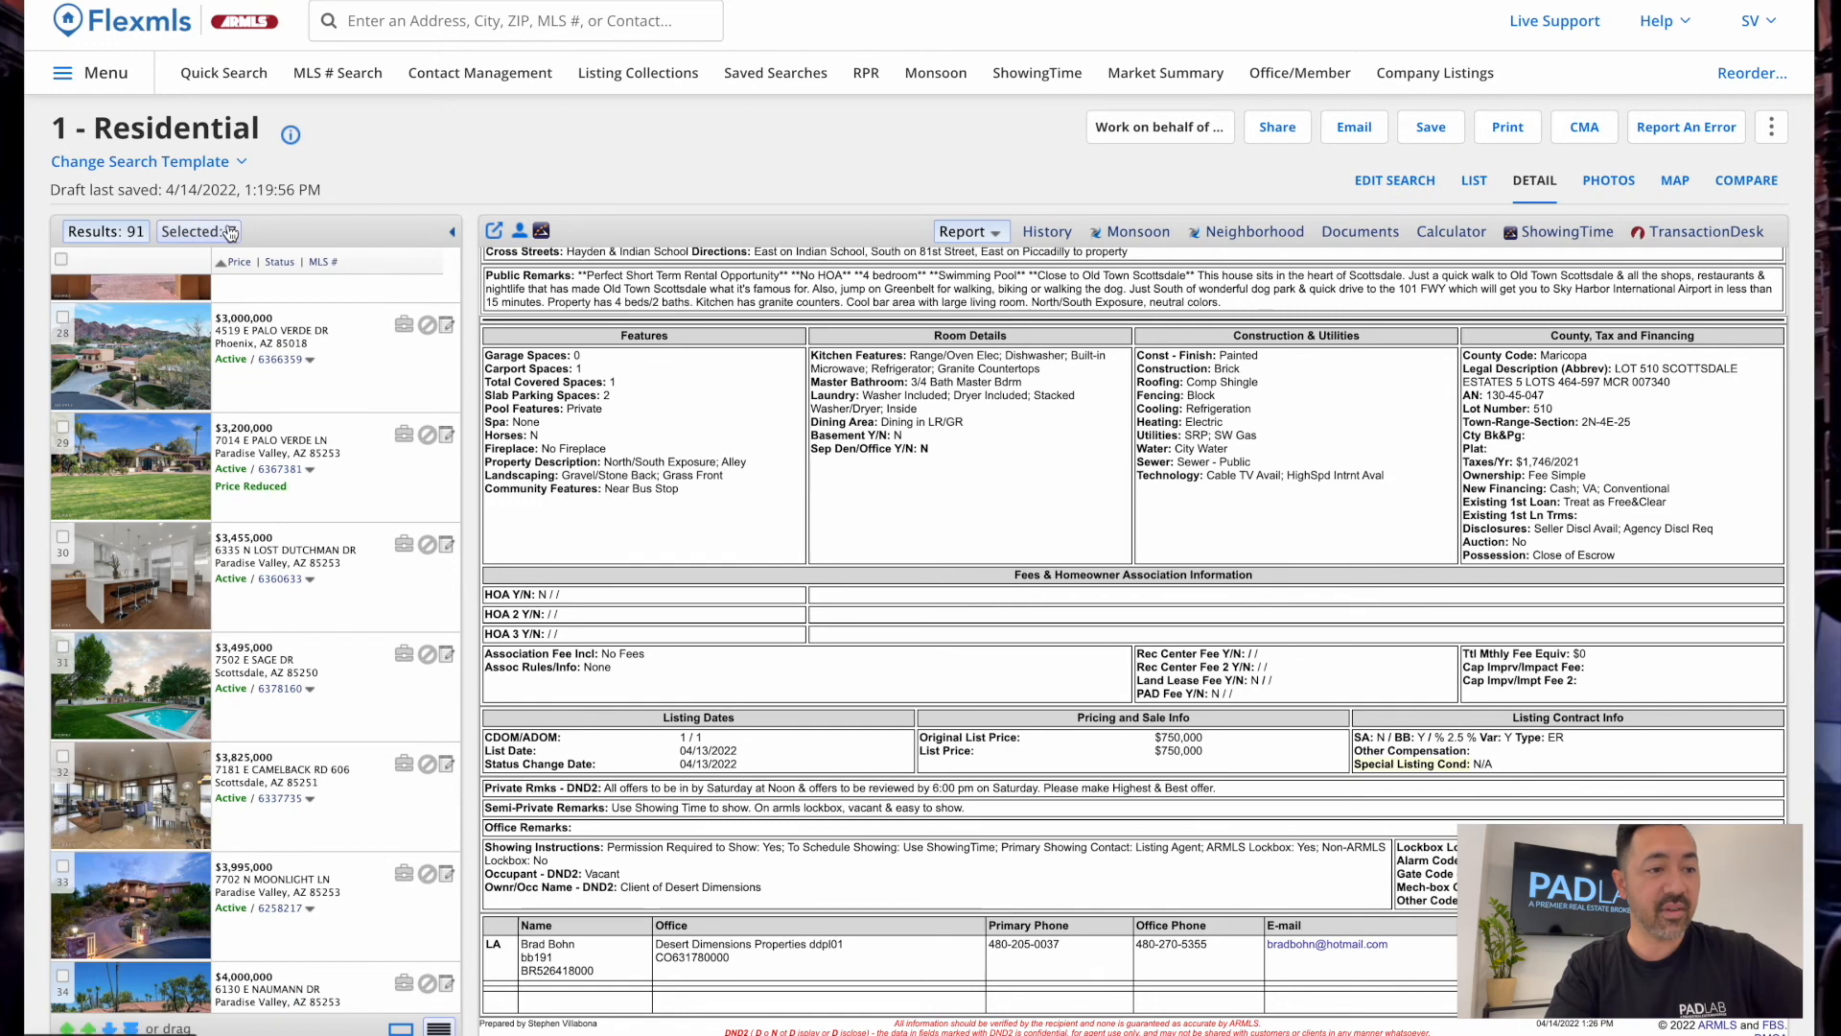
{"action": "left_click", "coordinate": [231, 233]}
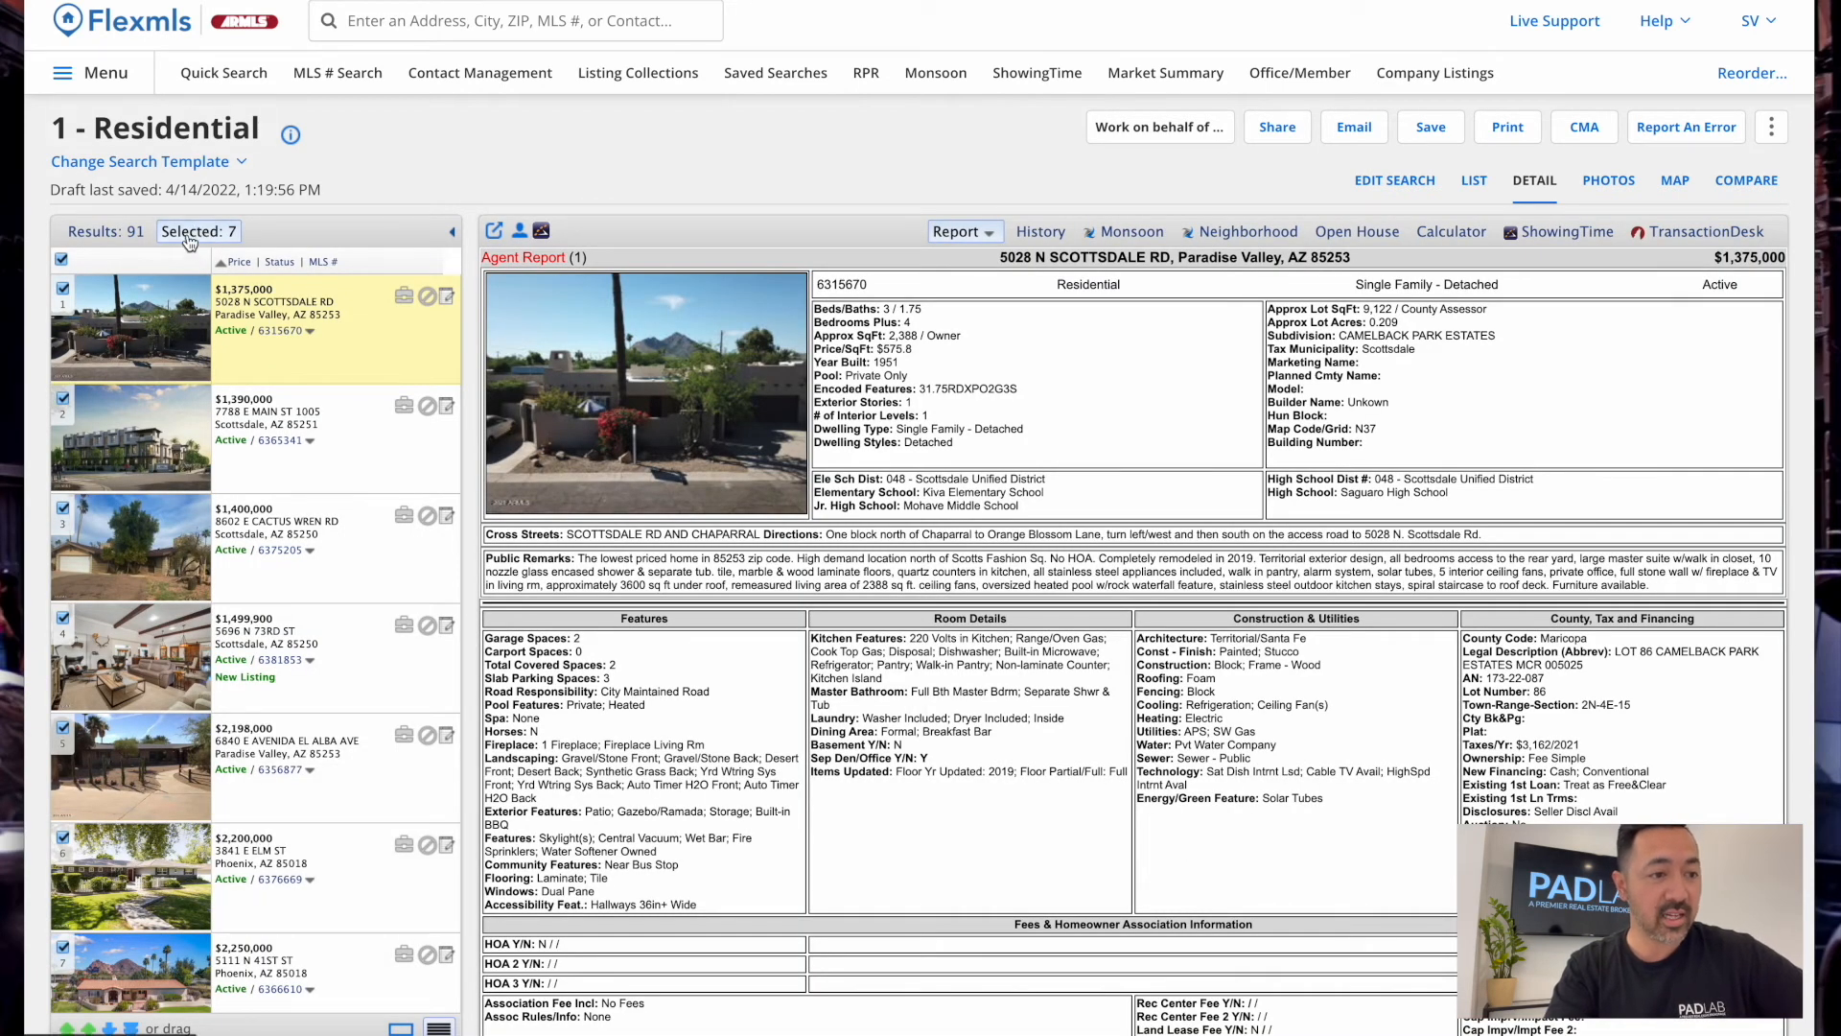
{"action": "scroll", "coordinate": [281, 710], "scroll_direction": "down", "scroll_amount": 1}
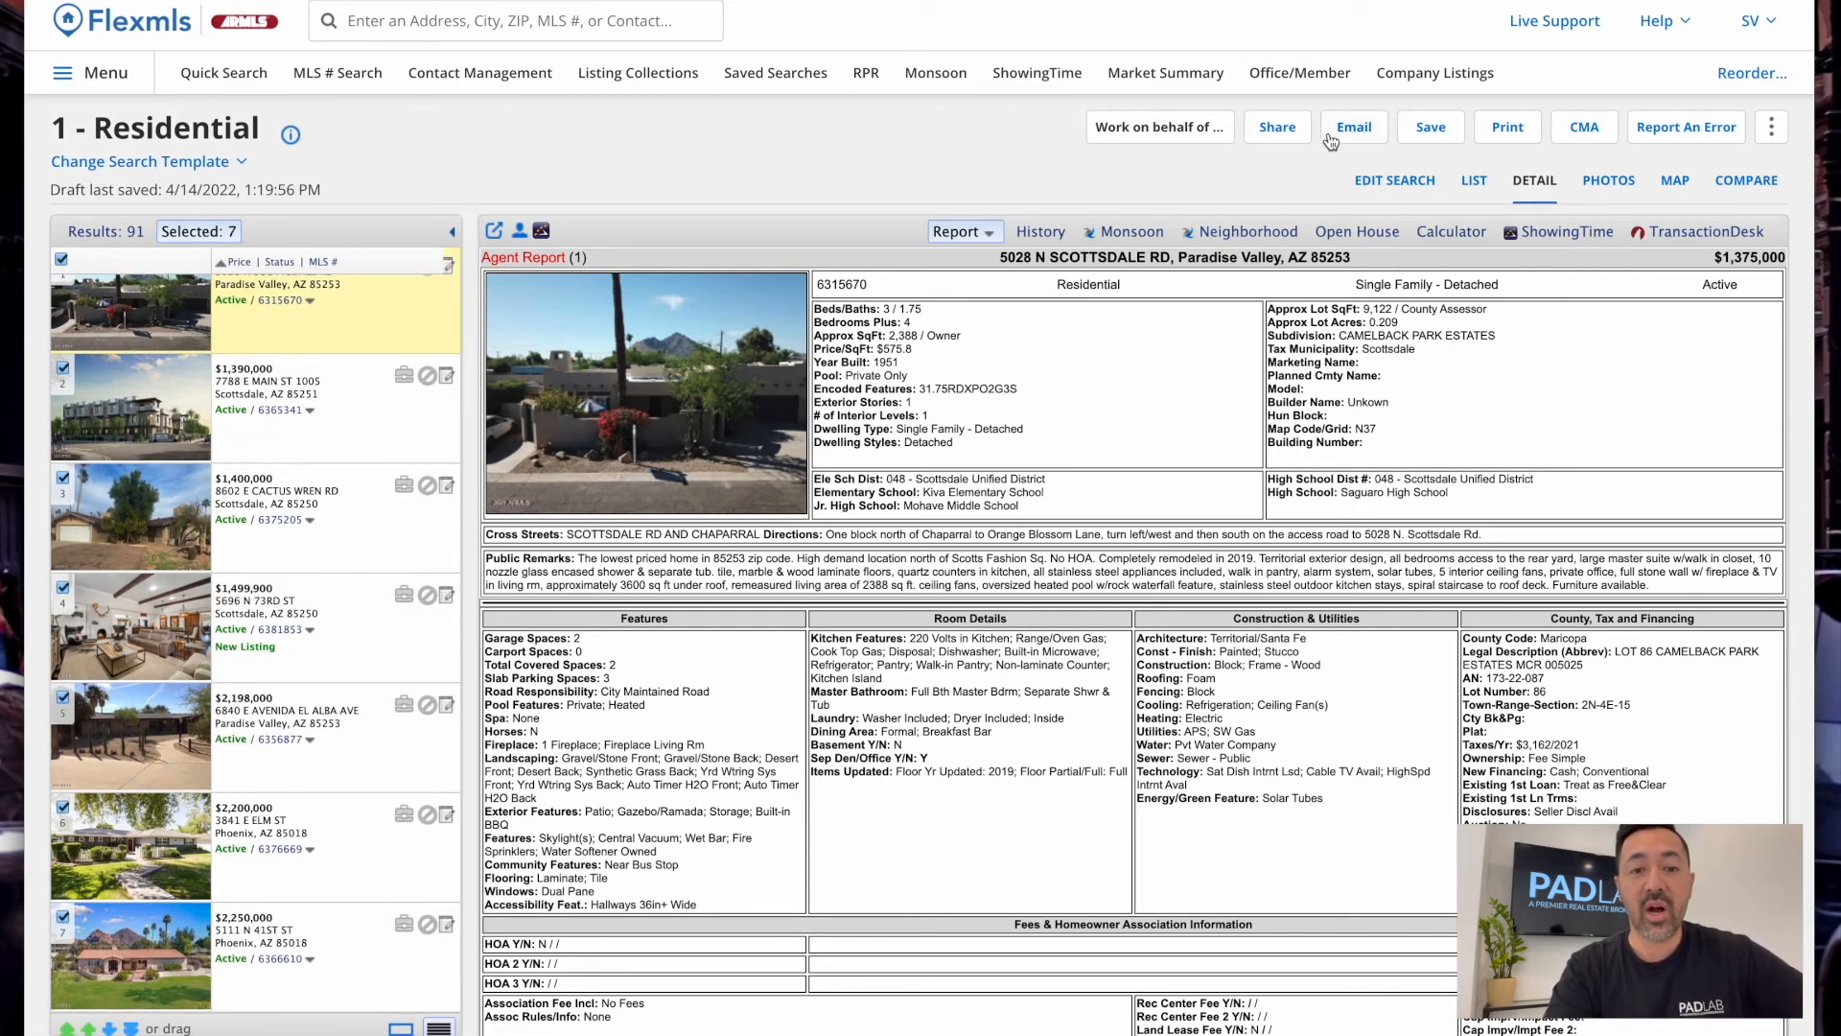
Generate a Permalink for the seven selected listings via Share > Selected
{"action": "left_click", "coordinate": [1359, 132]}
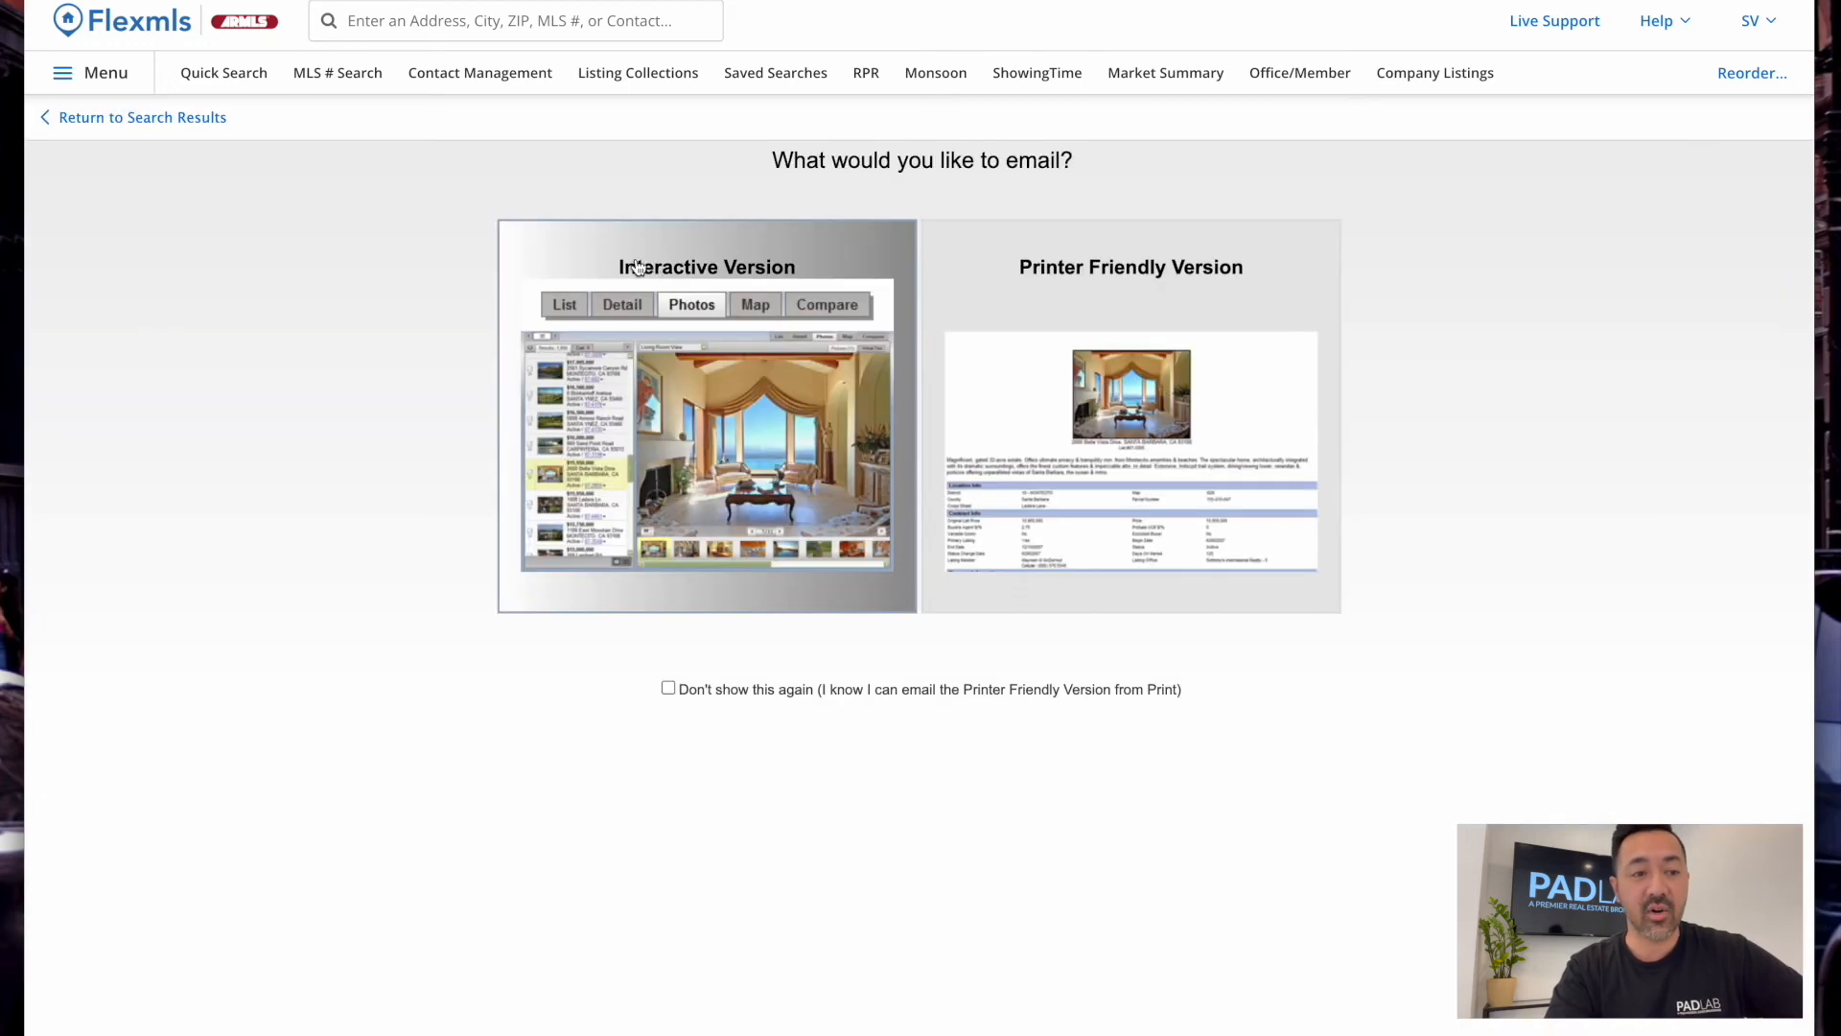
{"action": "left_click", "coordinate": [203, 122]}
{"action": "left_click", "coordinate": [1290, 126]}
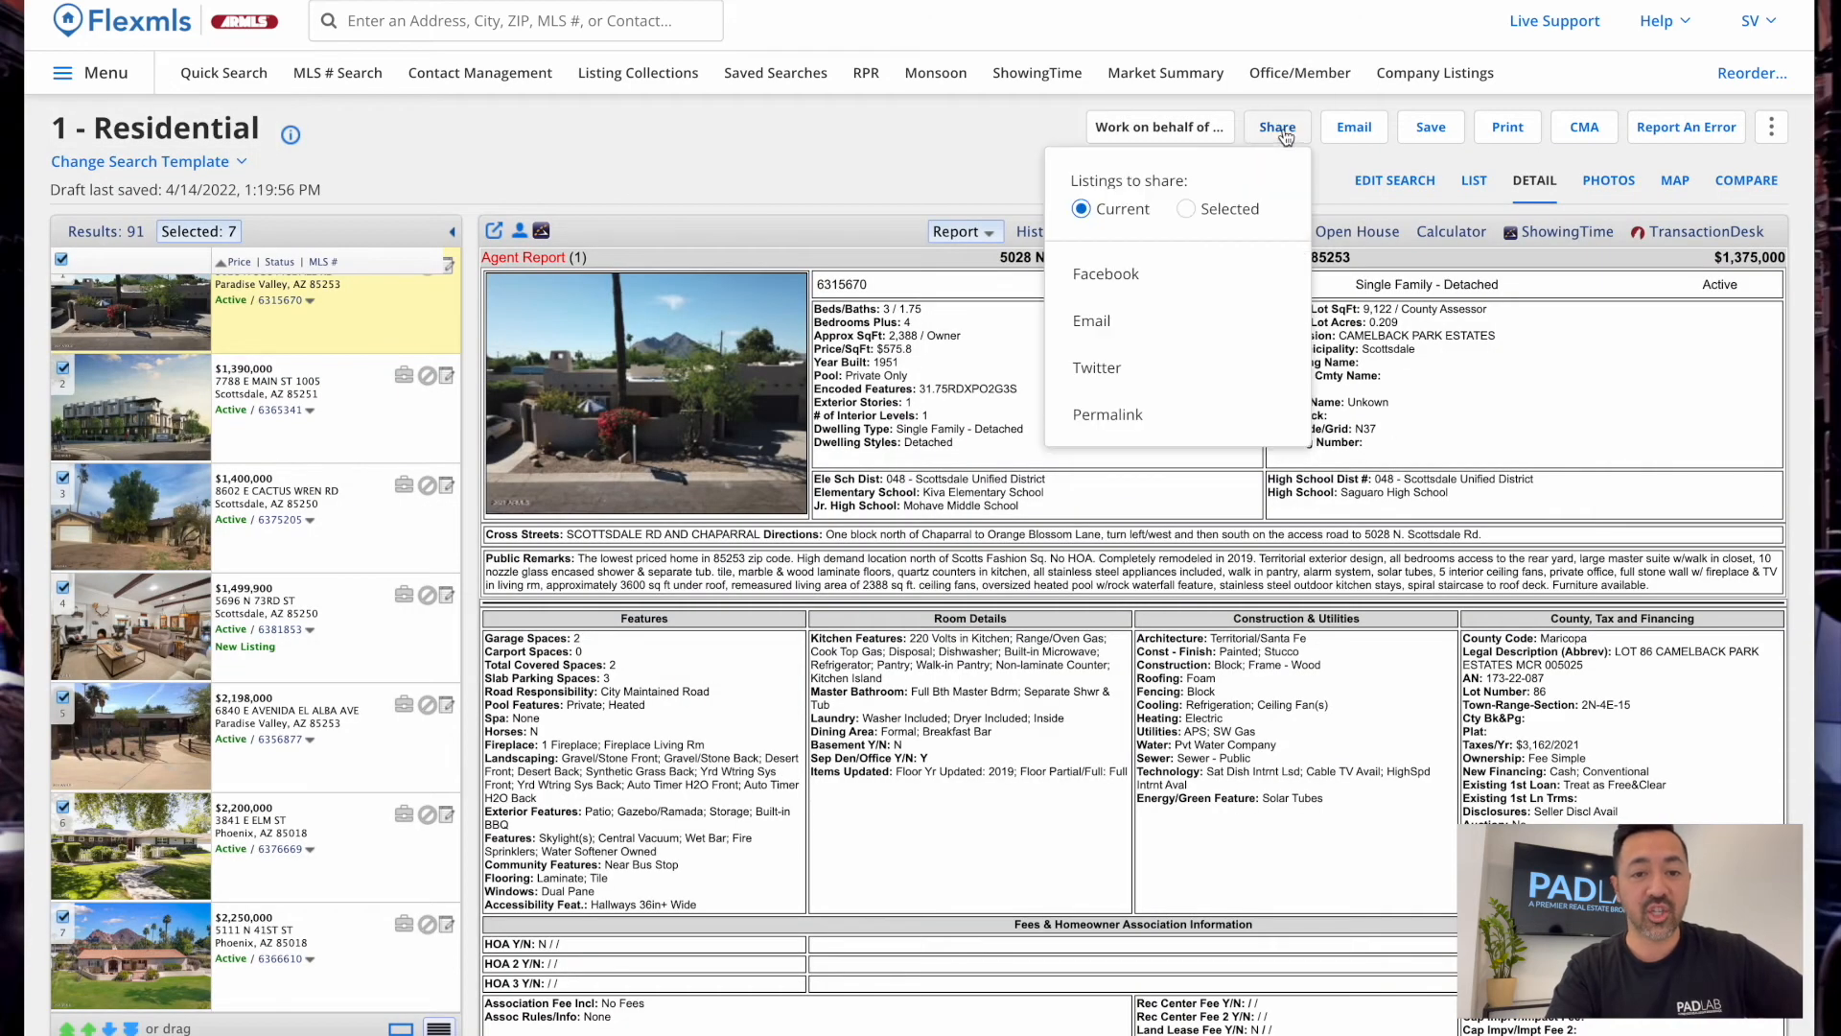
{"action": "left_click", "coordinate": [1229, 213]}
{"action": "left_click", "coordinate": [1135, 416]}
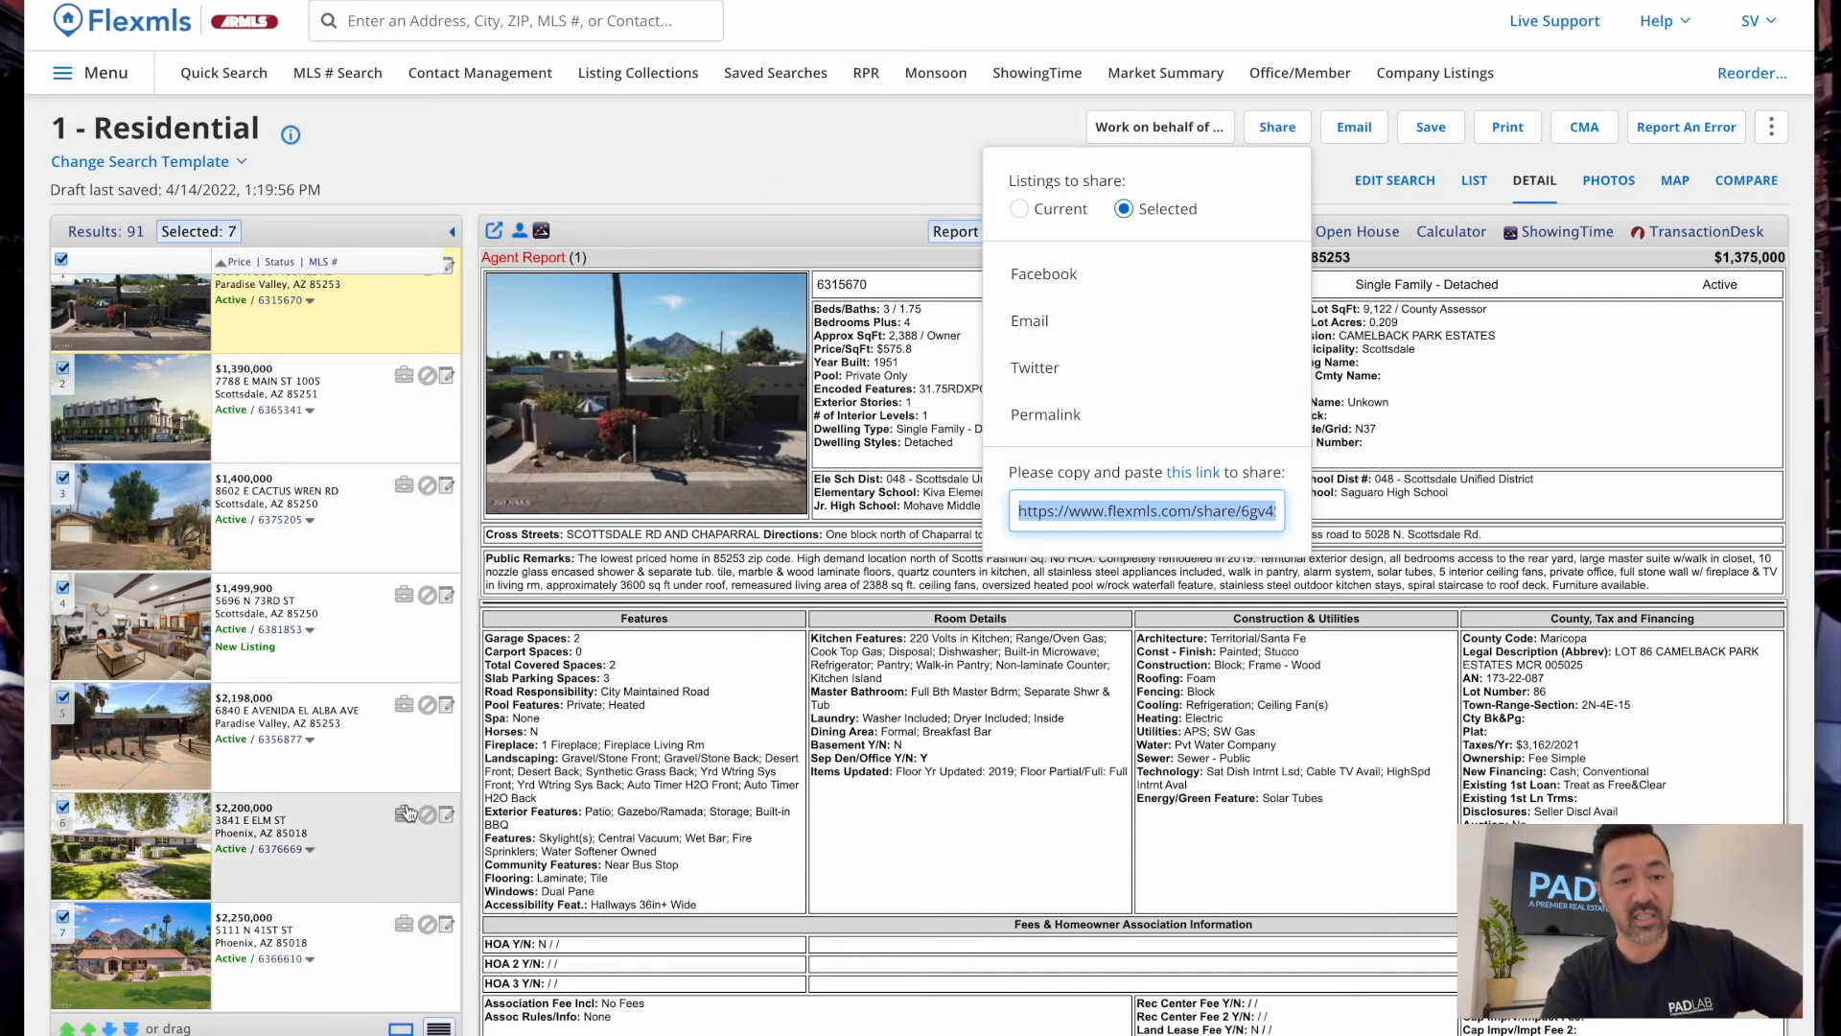
{"action": "left_click", "coordinate": [819, 203]}
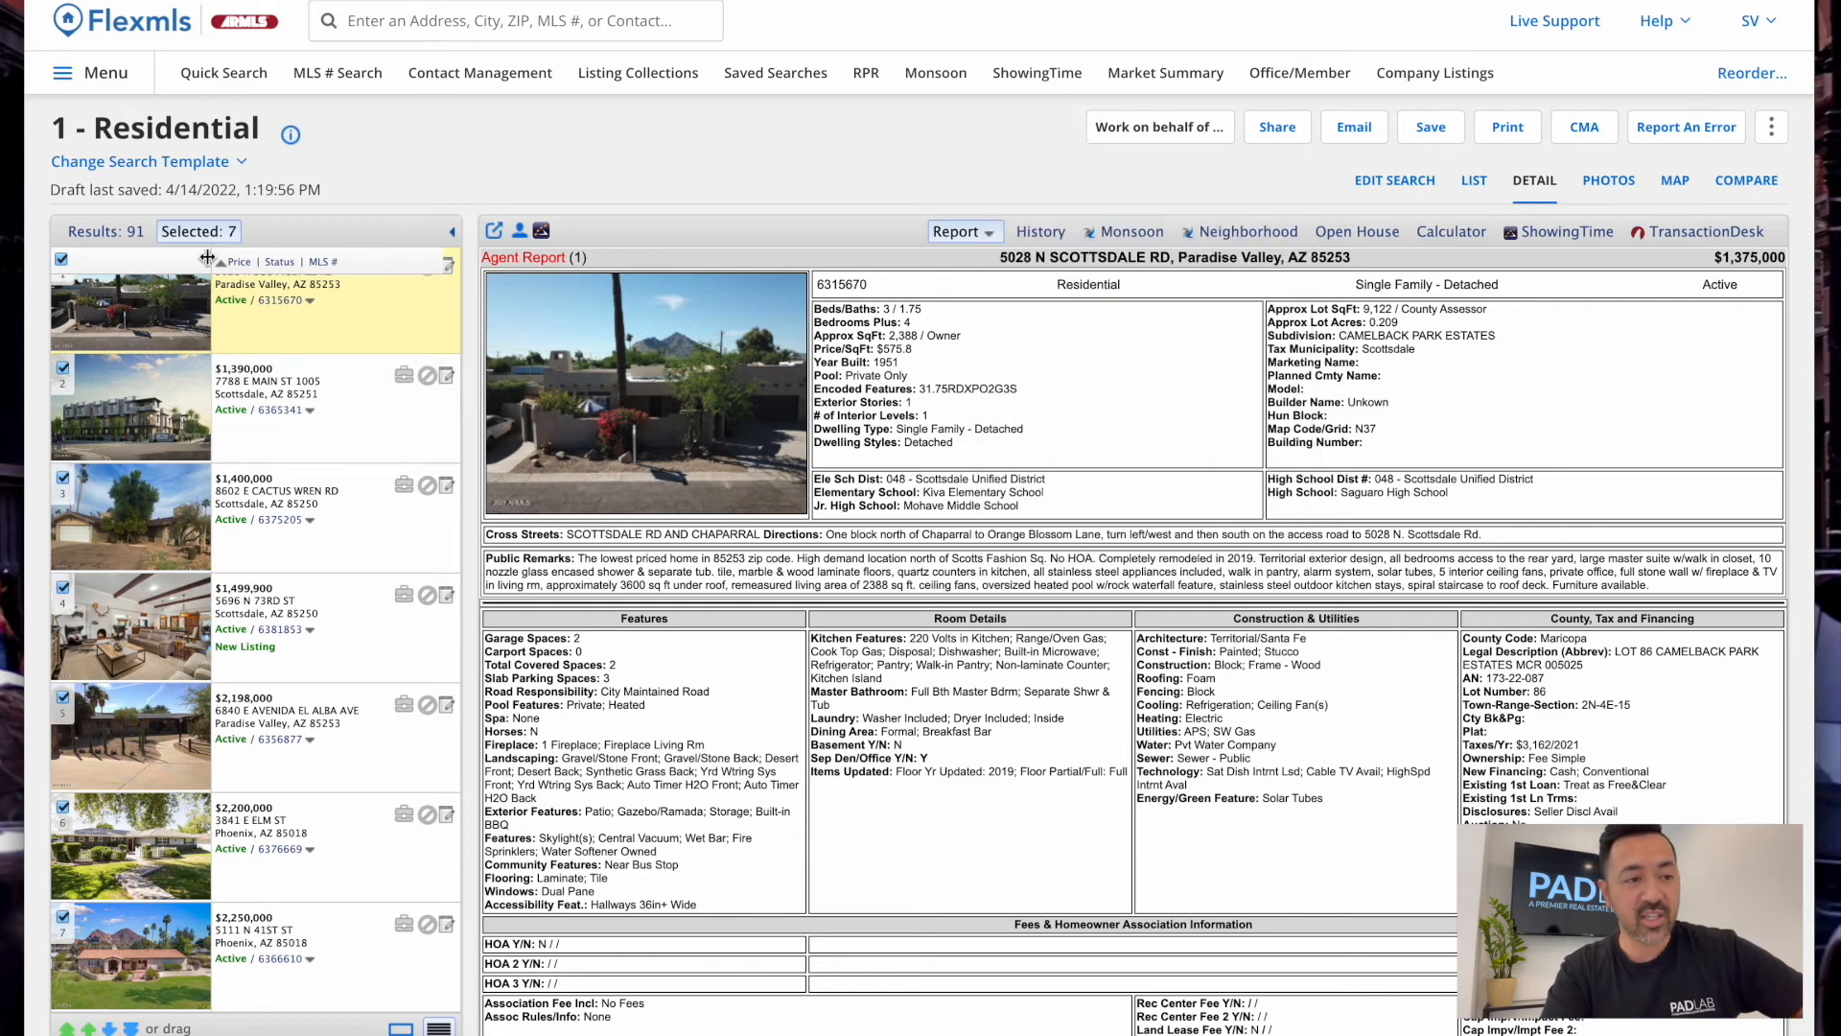
{"action": "scroll", "coordinate": [383, 461], "scroll_direction": "up", "scroll_amount": 1}
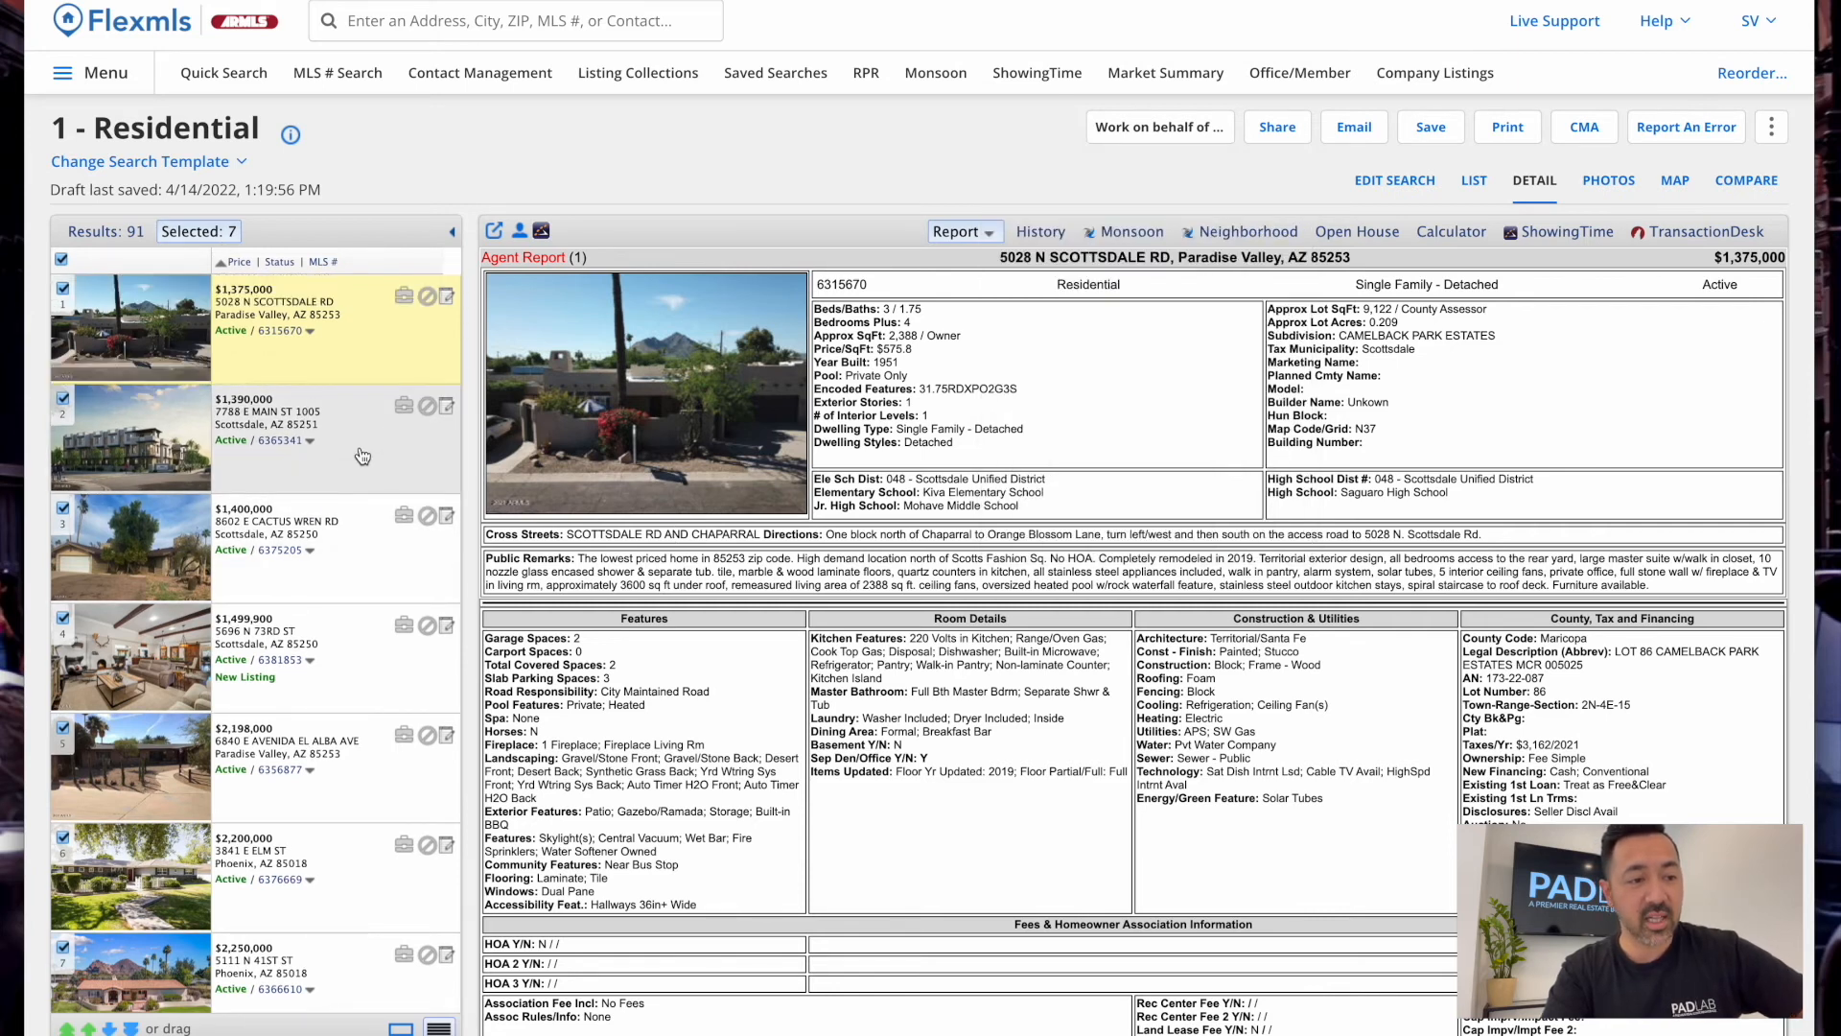
{"action": "left_click", "coordinate": [364, 468]}
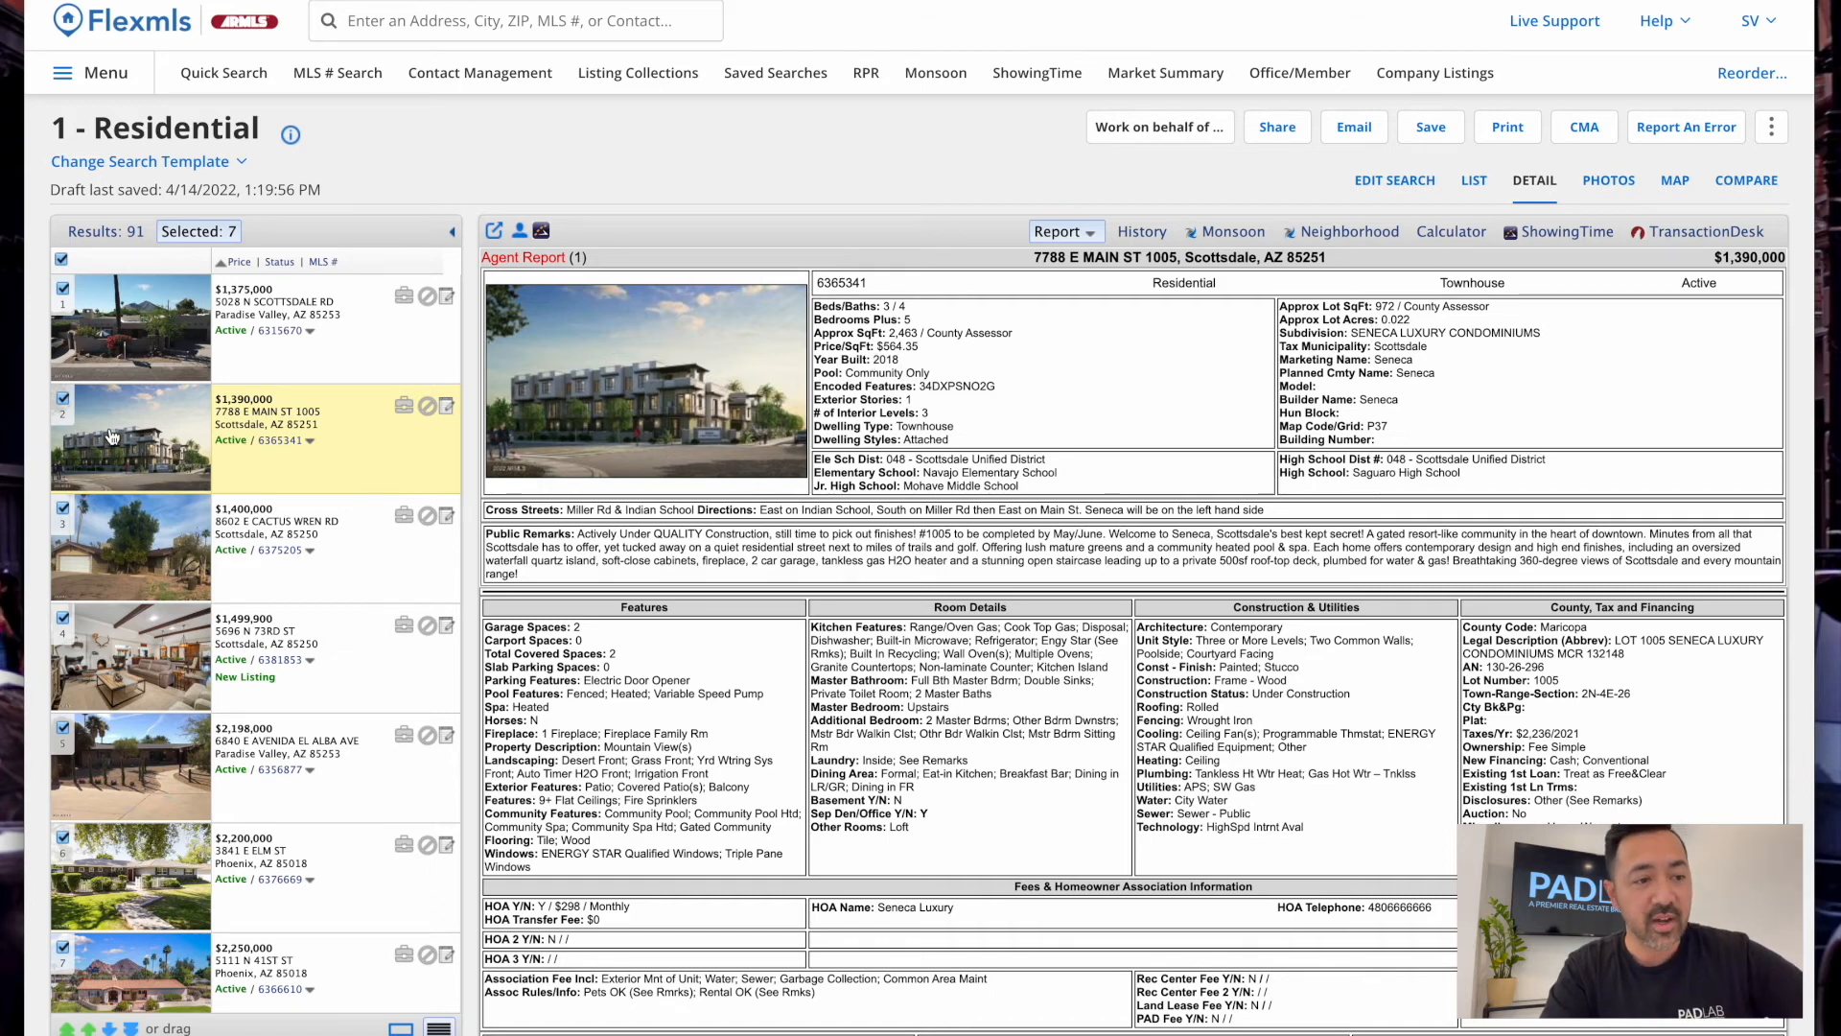
{"action": "left_click", "coordinate": [374, 460]}
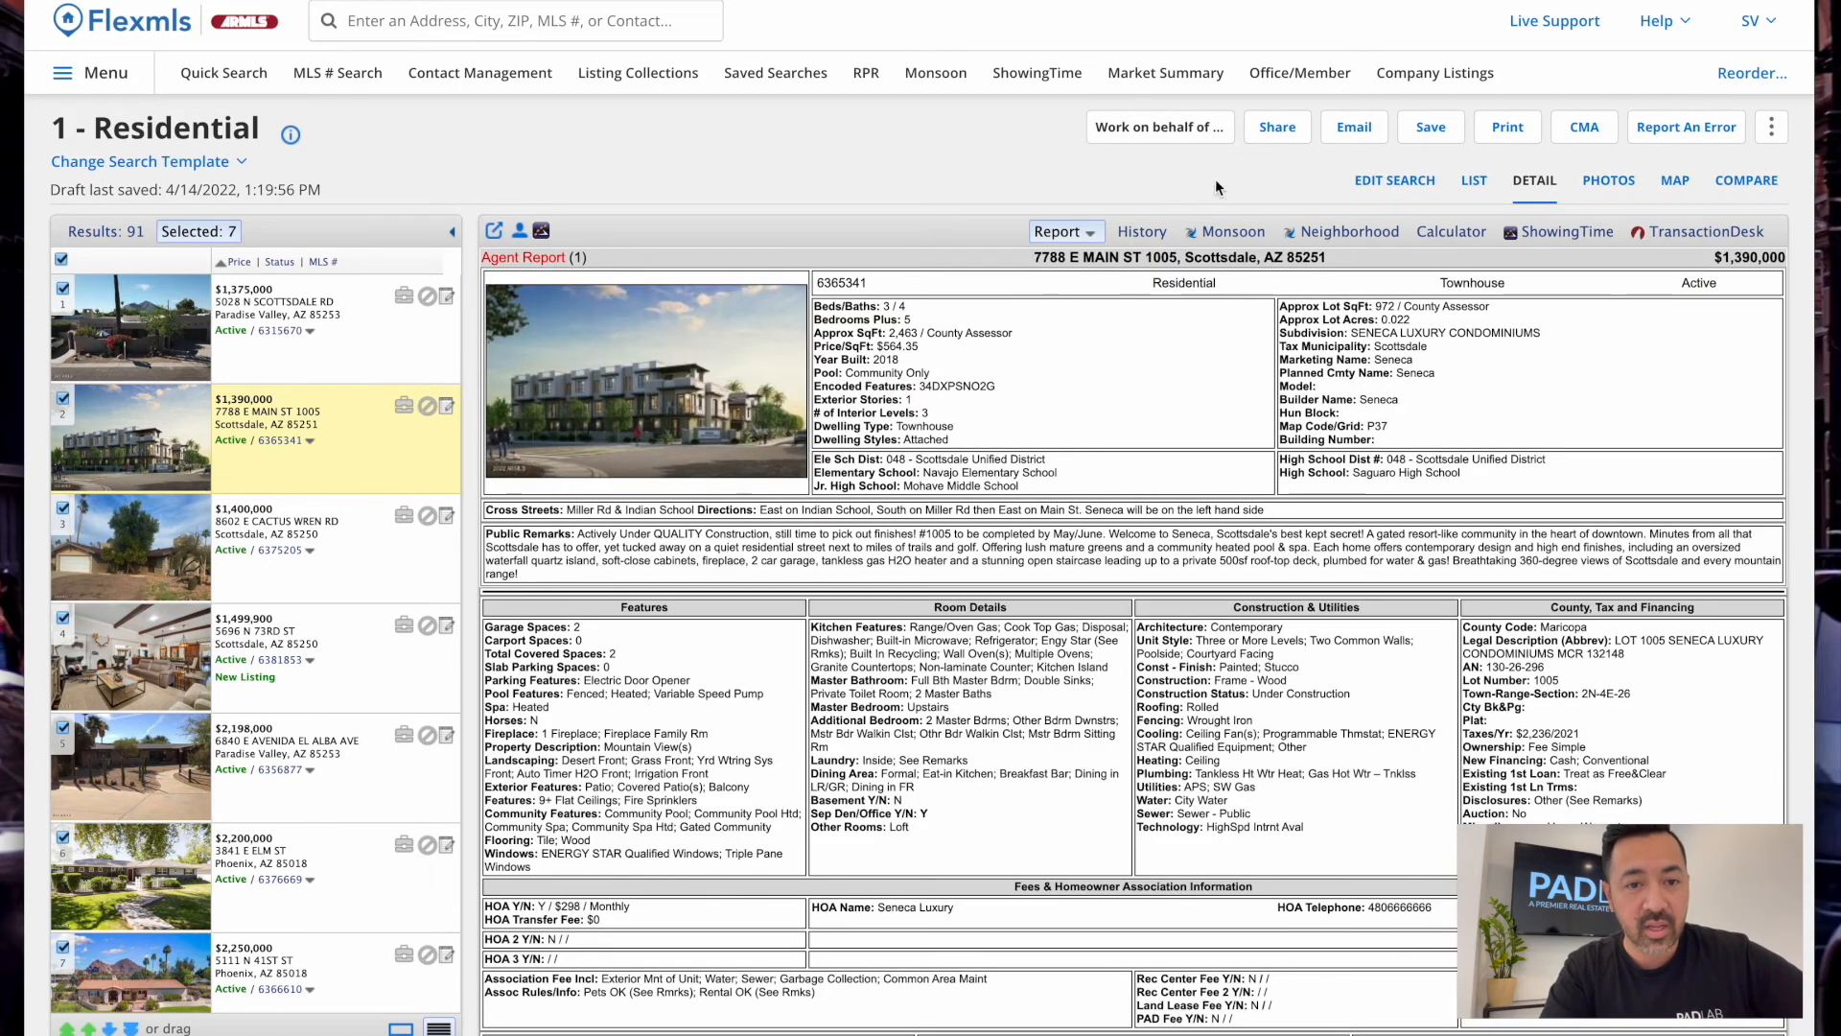
{"action": "left_click", "coordinate": [1277, 128]}
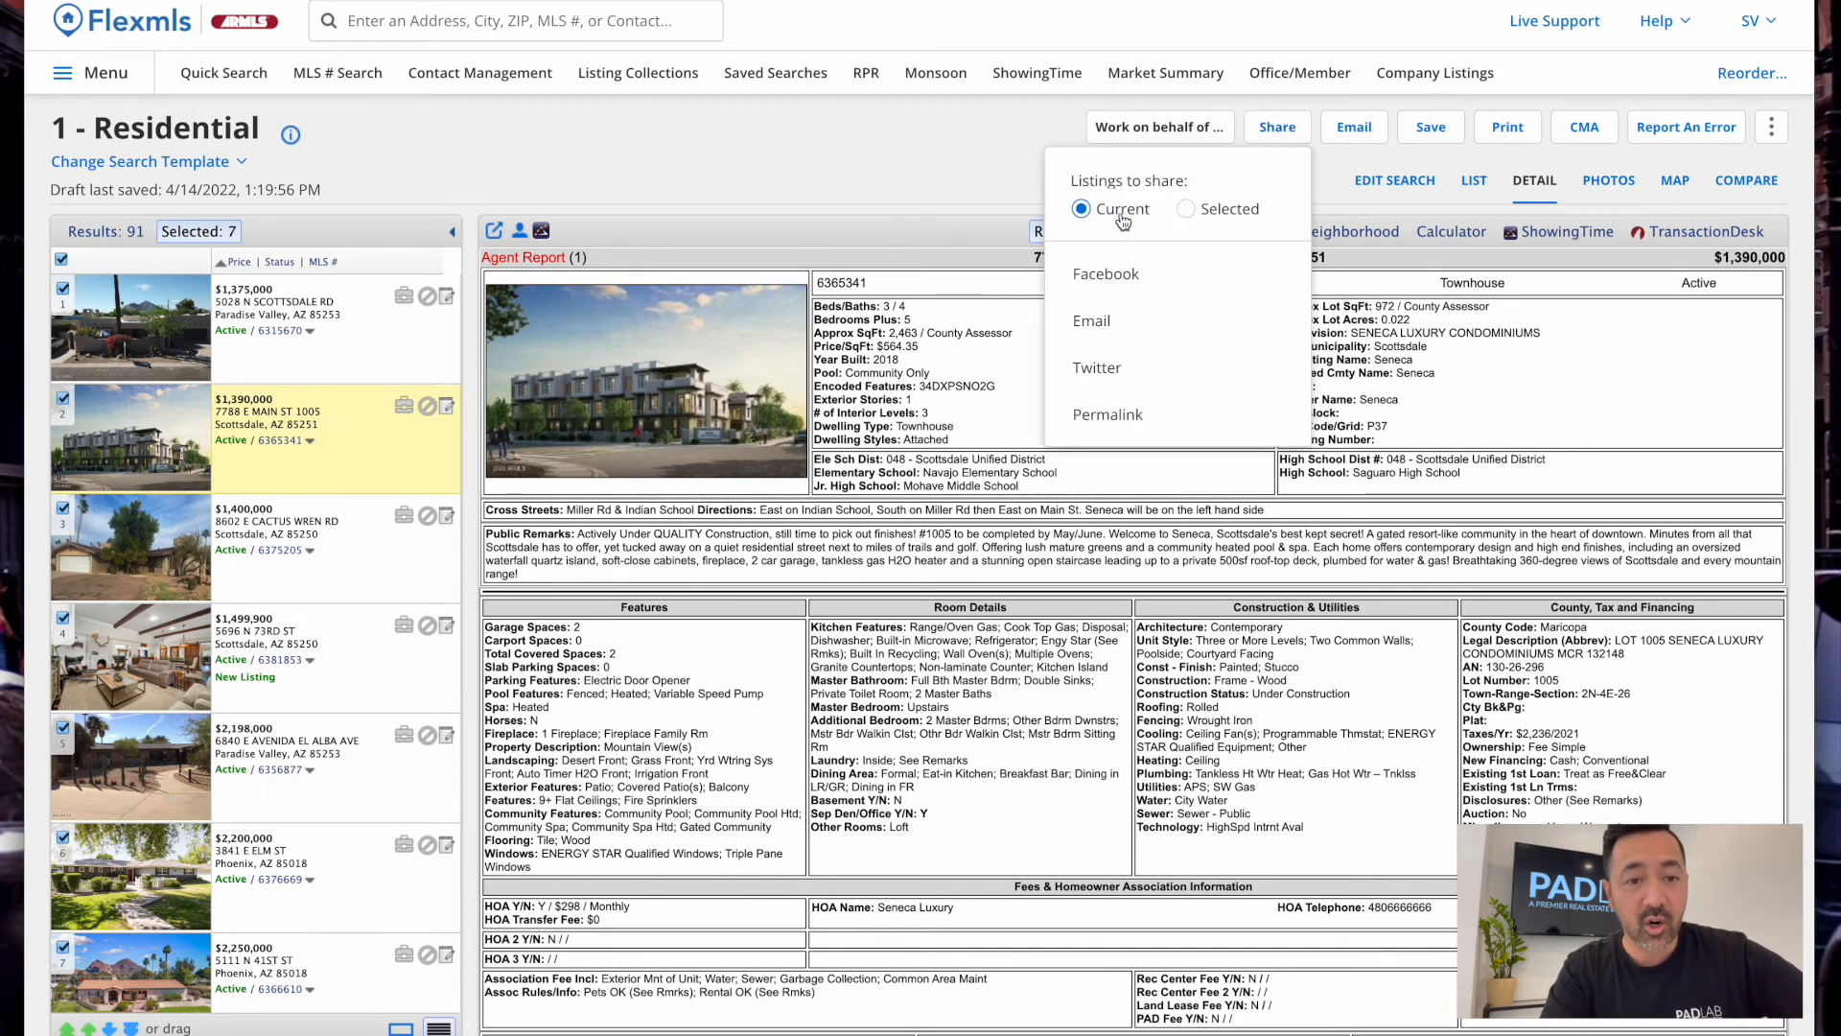
{"action": "left_click", "coordinate": [1122, 413]}
Scroll across the generated link, close sharing, and bring back all 91 results
{"action": "scroll", "coordinate": [1249, 506], "scroll_direction": "right", "scroll_amount": 2}
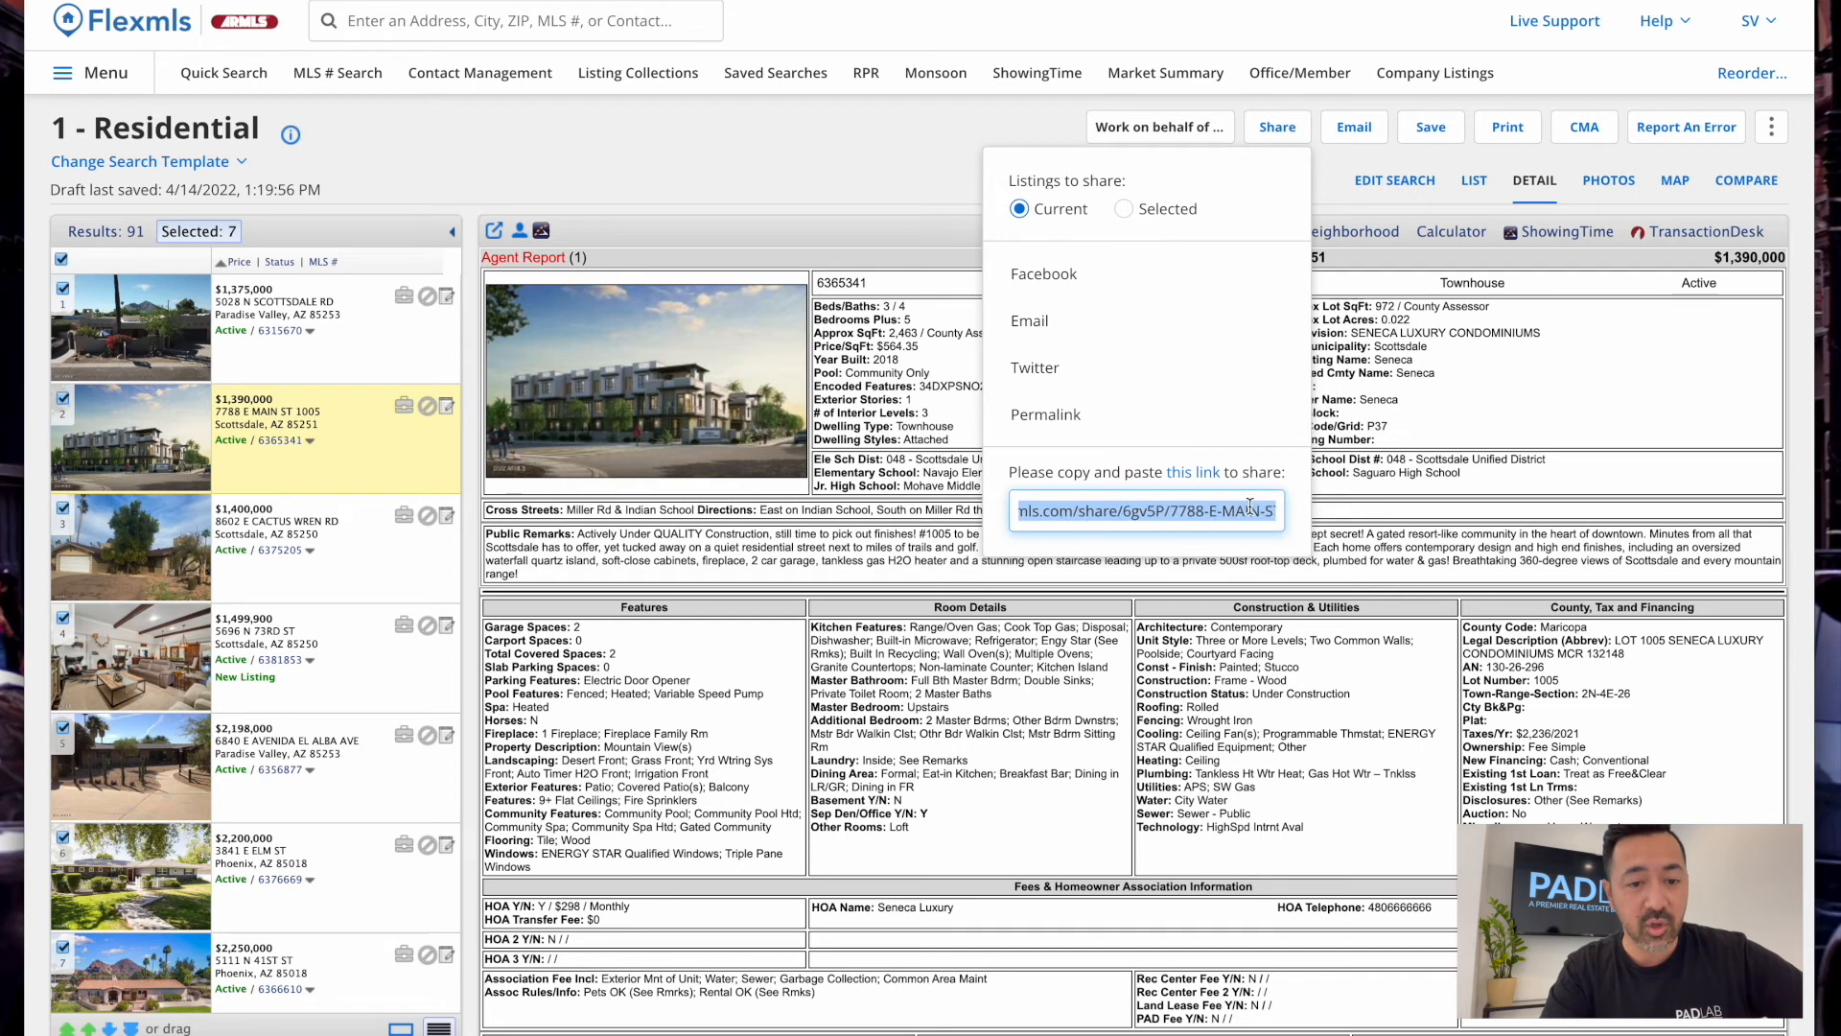
{"action": "scroll", "coordinate": [1086, 519], "scroll_direction": "right", "scroll_amount": 2}
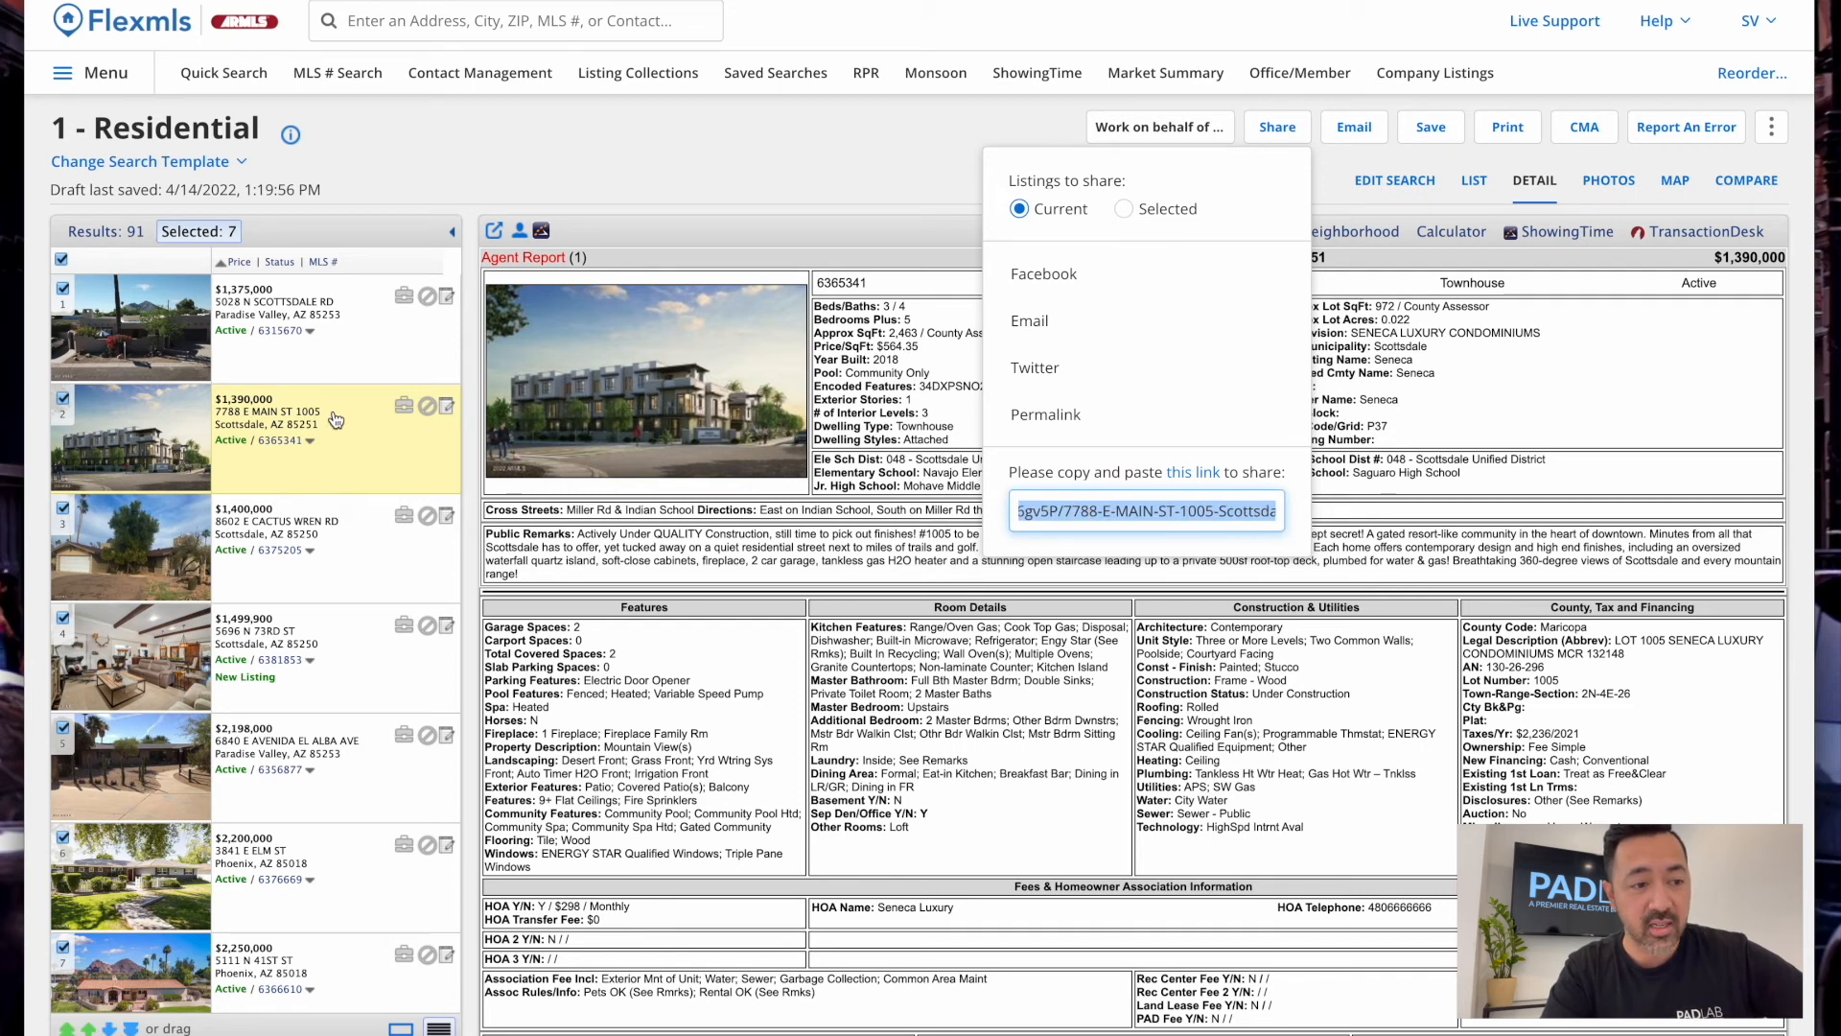
{"action": "scroll", "coordinate": [1247, 517], "scroll_direction": "right", "scroll_amount": 2}
{"action": "scroll", "coordinate": [1247, 519], "scroll_direction": "right", "scroll_amount": 2}
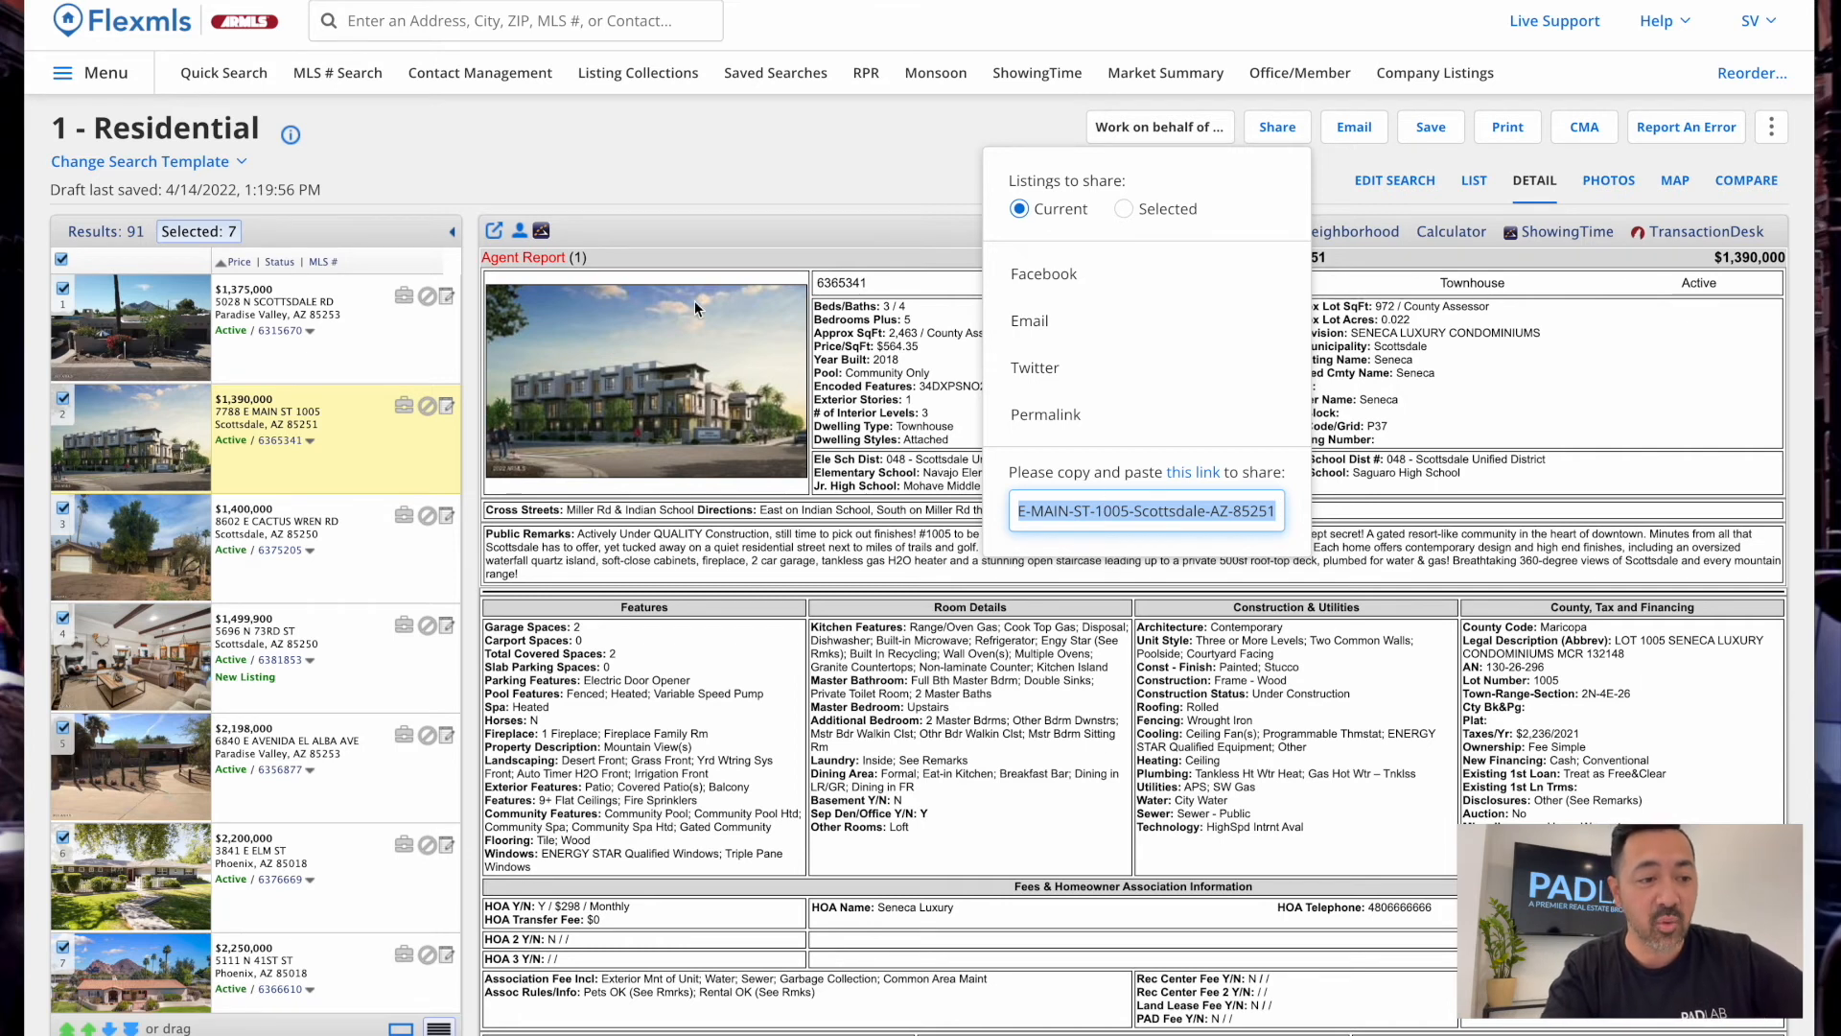
{"action": "scroll", "coordinate": [1188, 514], "scroll_direction": "left", "scroll_amount": 3}
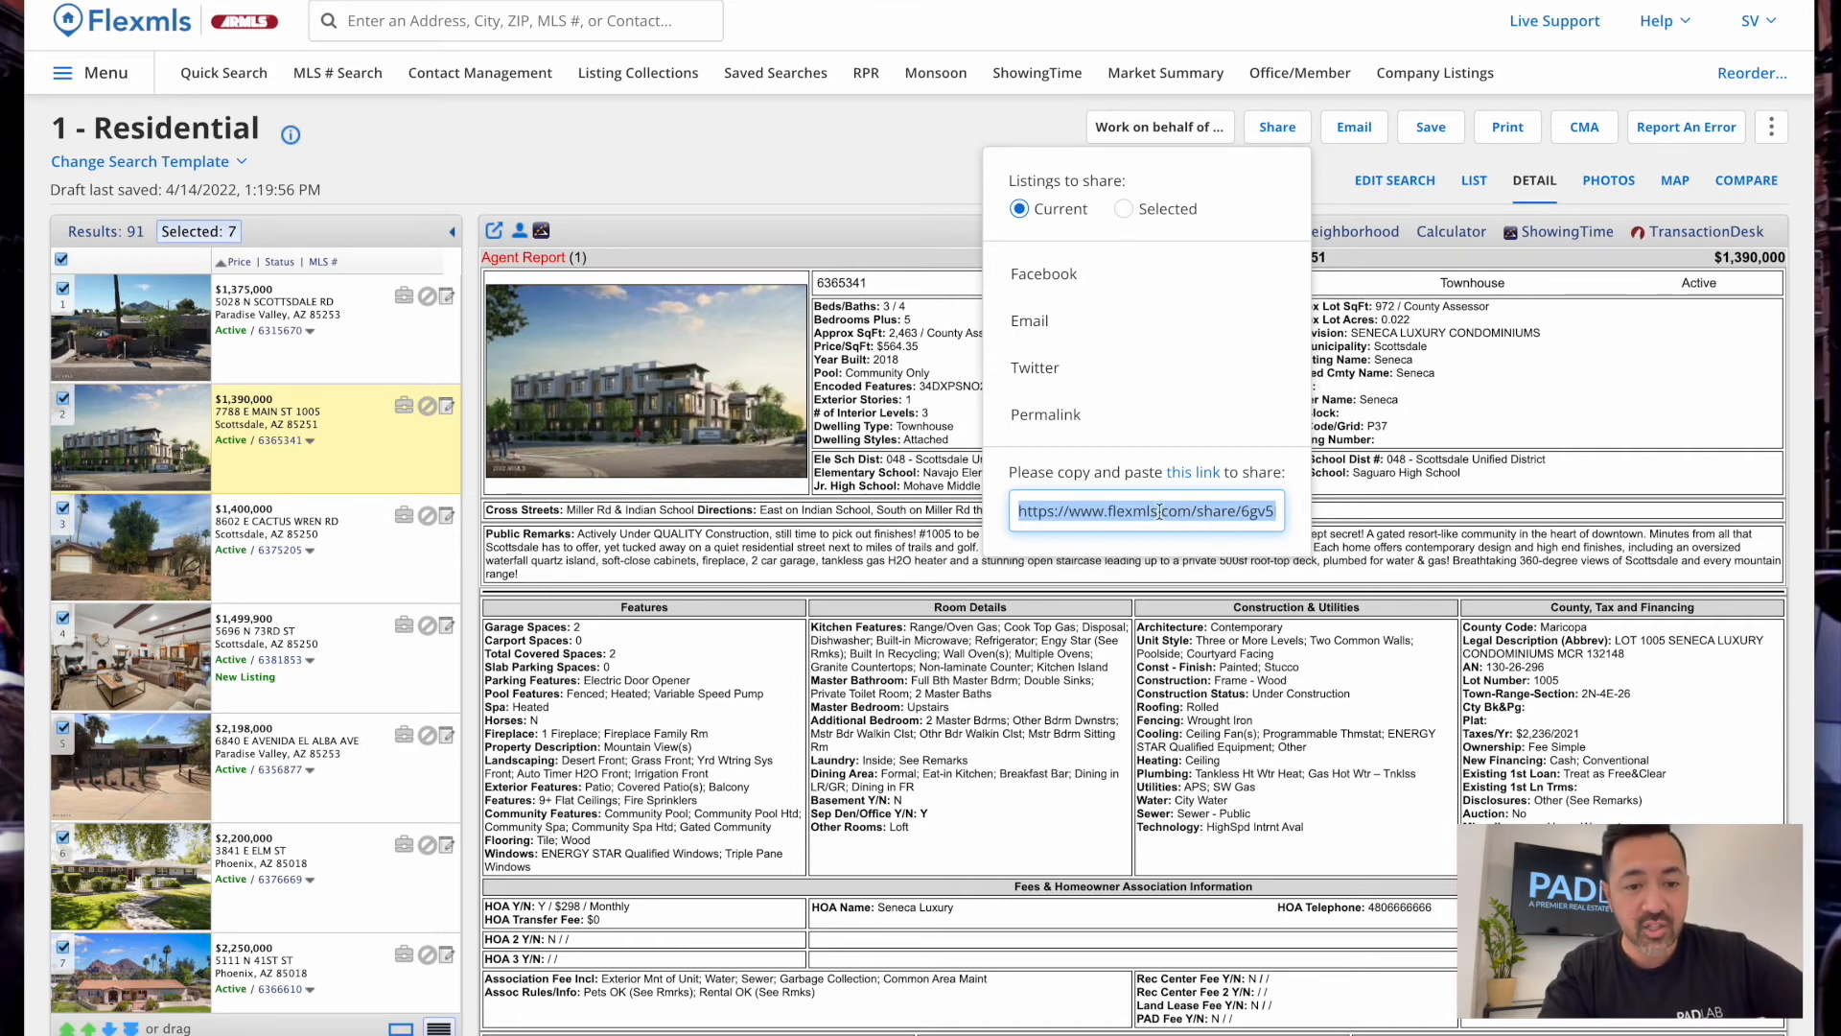
{"action": "left_click", "coordinate": [847, 113]}
{"action": "left_click", "coordinate": [105, 232]}
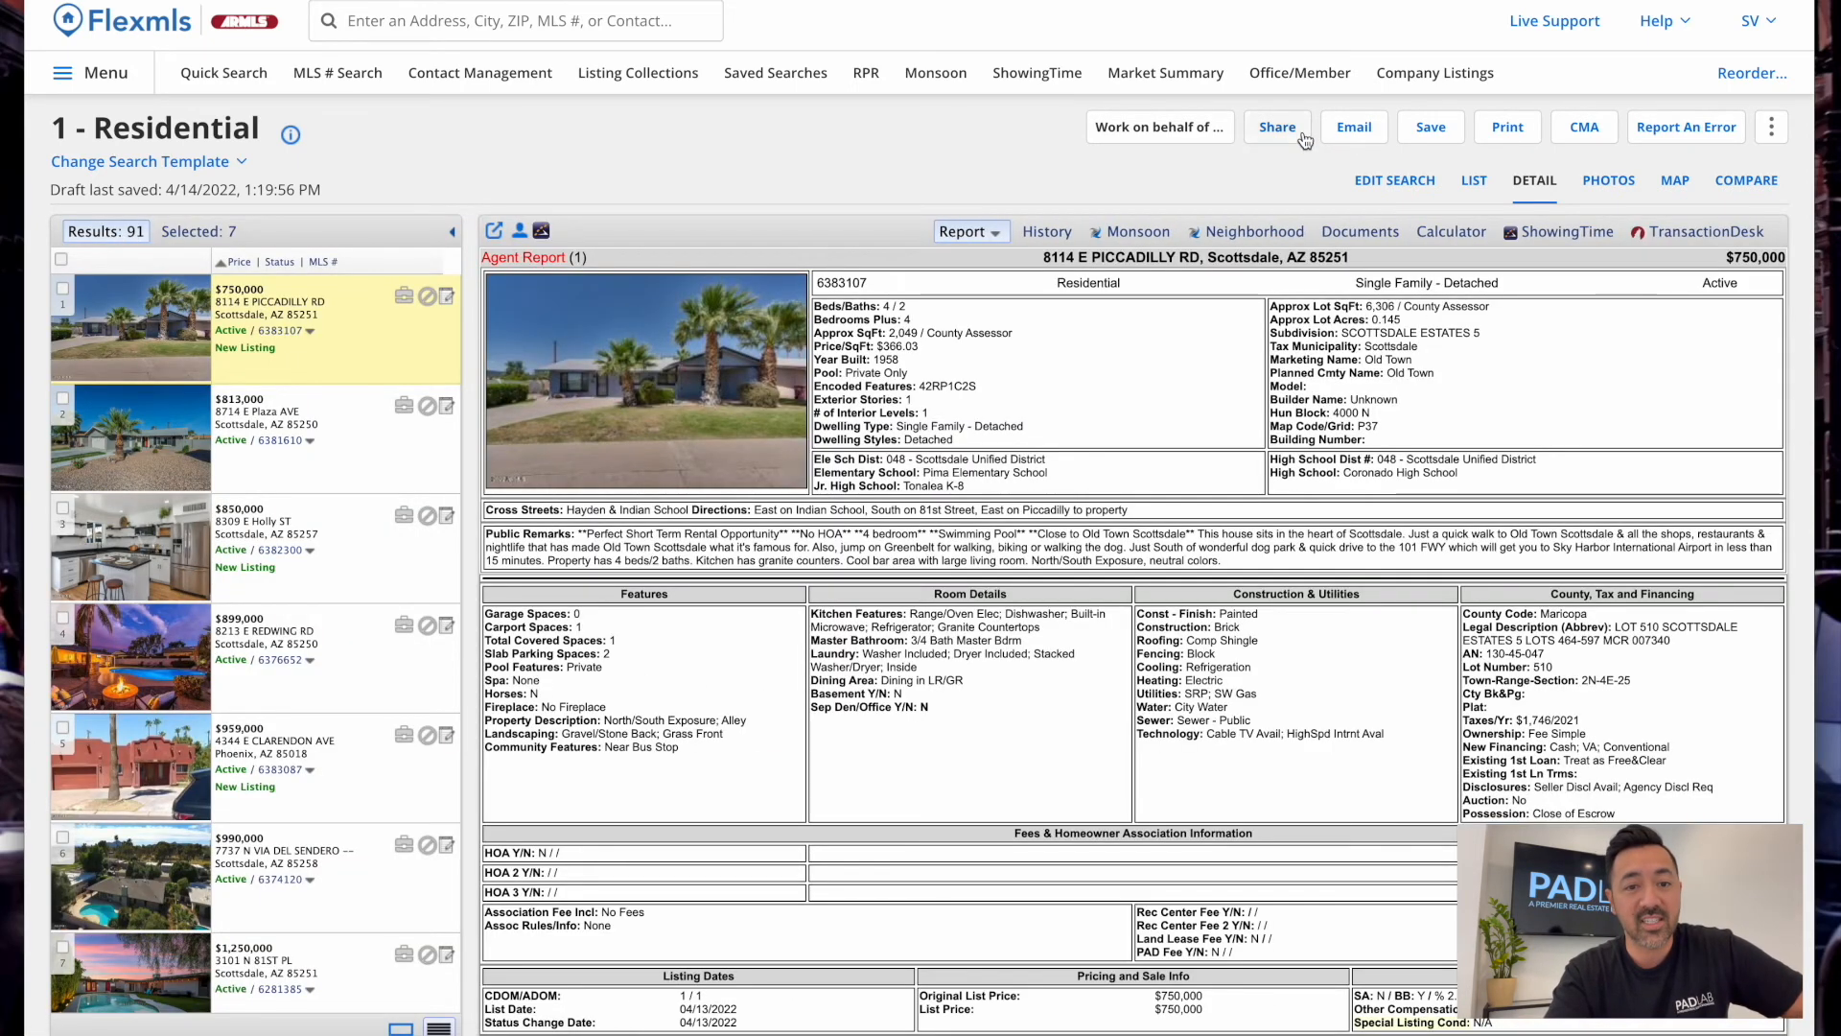
Save the current search under the client's Scottsdale home-search name, described '600k - SFH - 3+ bed / 1.75+ bath - Scottsdale'
{"action": "left_click", "coordinate": [1427, 134]}
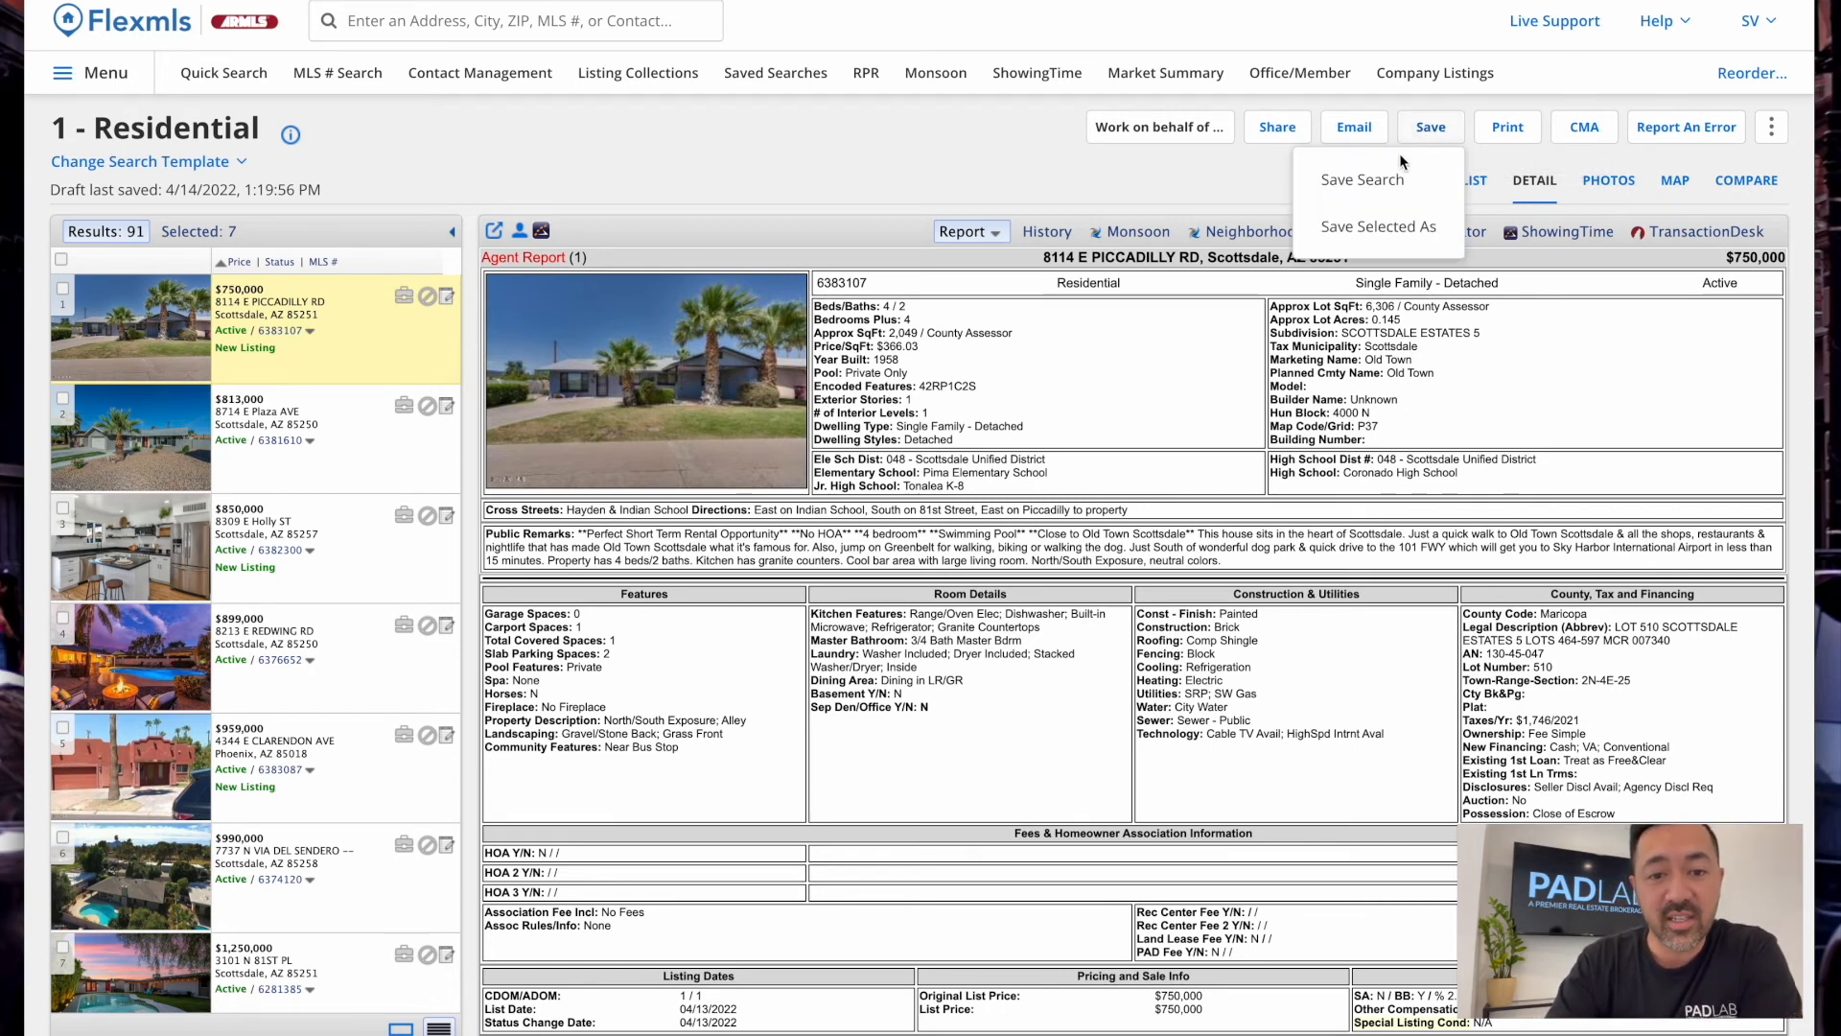
{"action": "left_click", "coordinate": [1377, 196]}
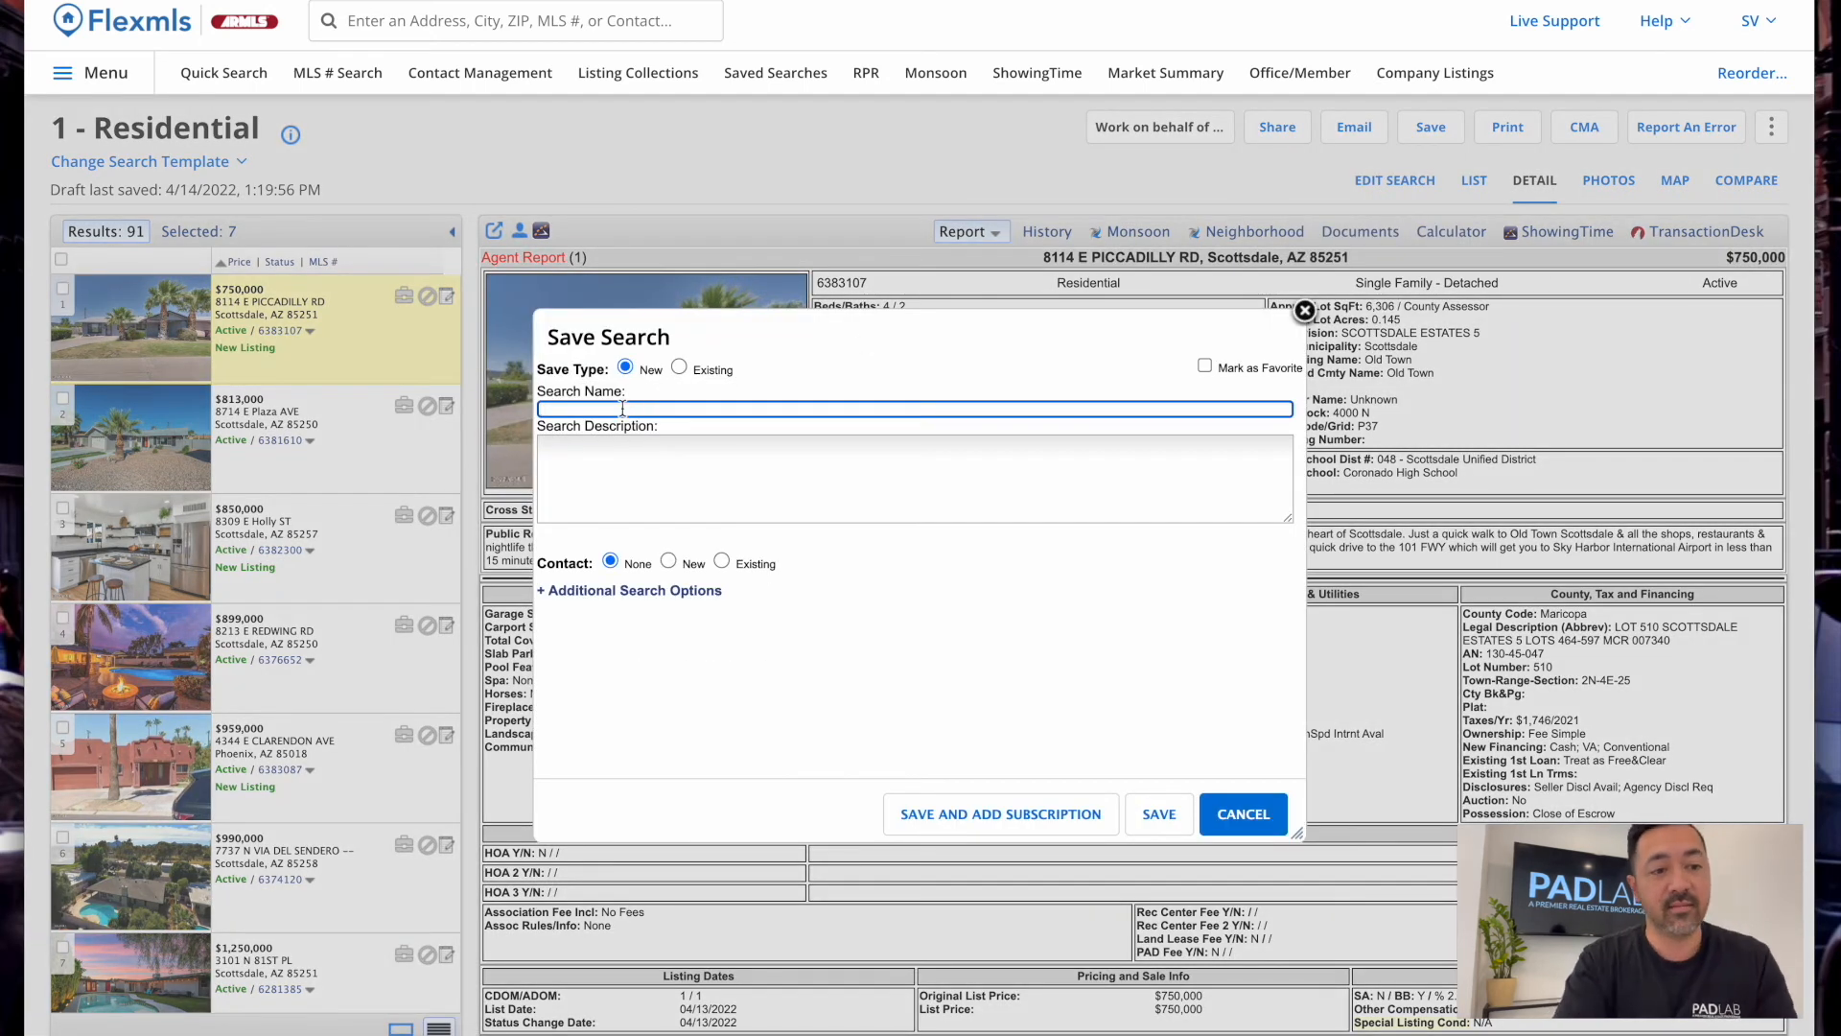
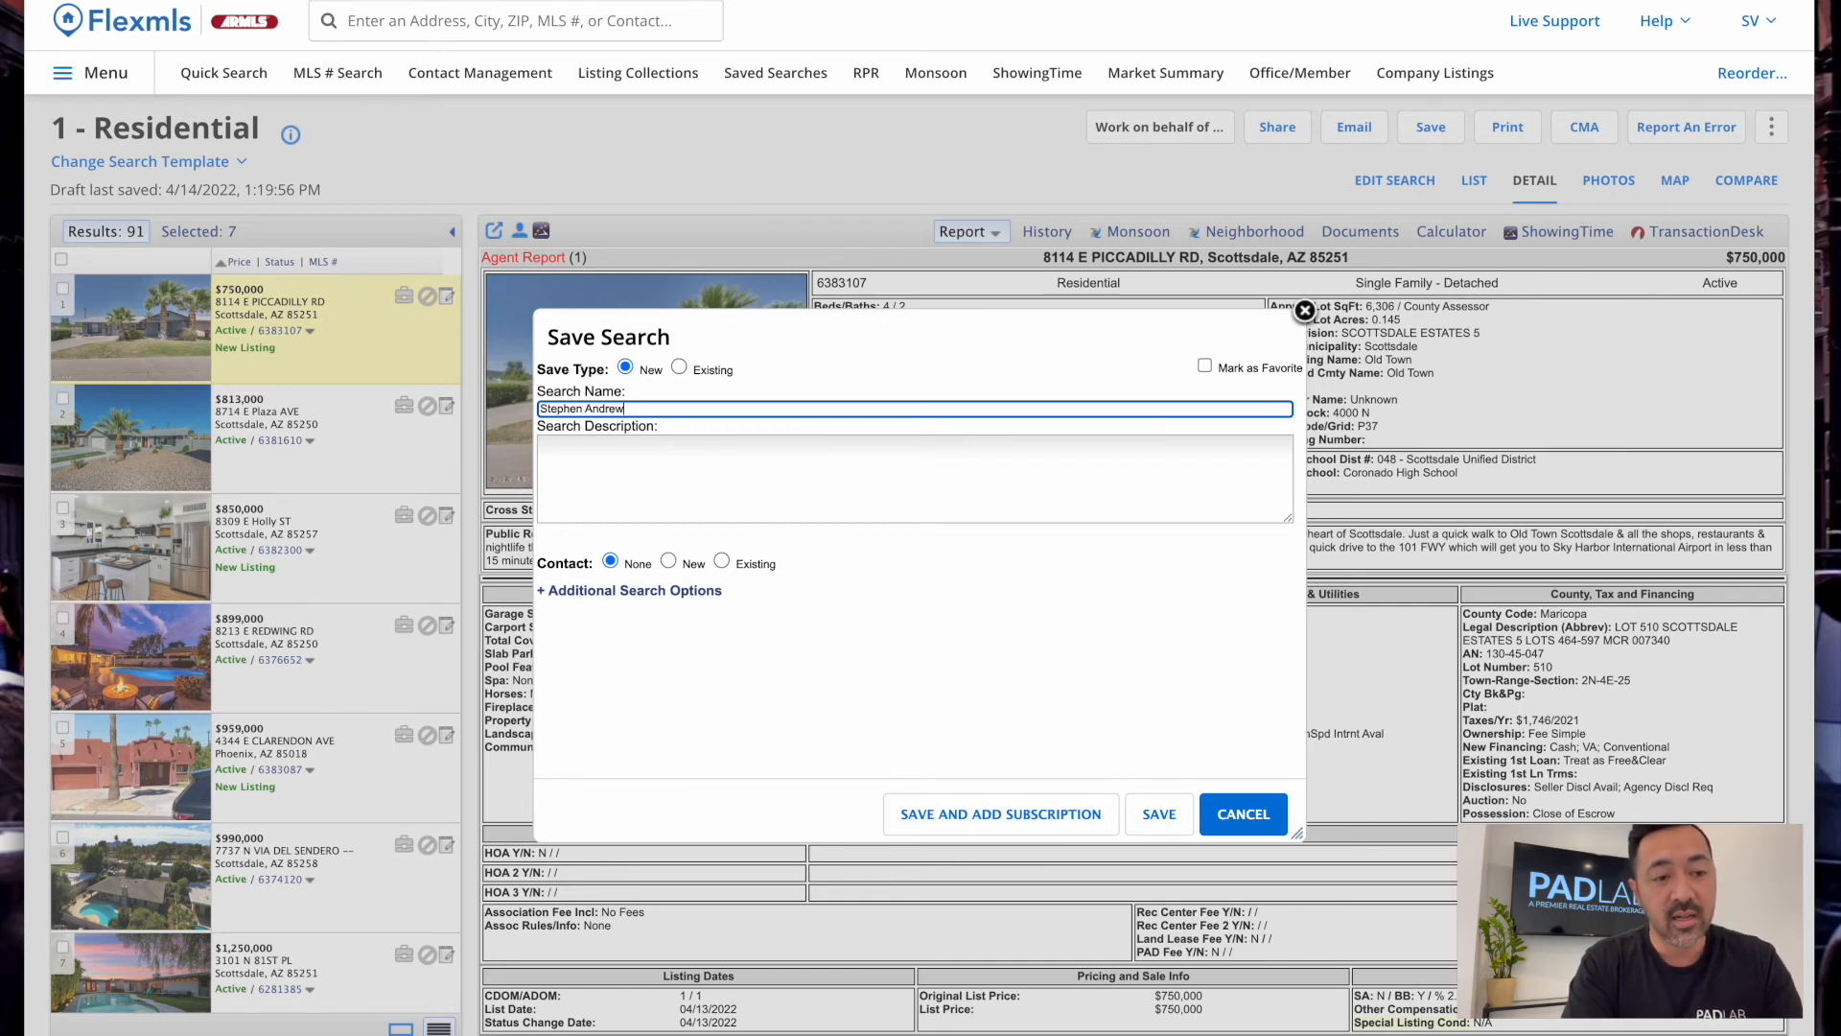
{"action": "type", "text": " Home Search Scottsdale"}
{"action": "key", "text": "Tab"}
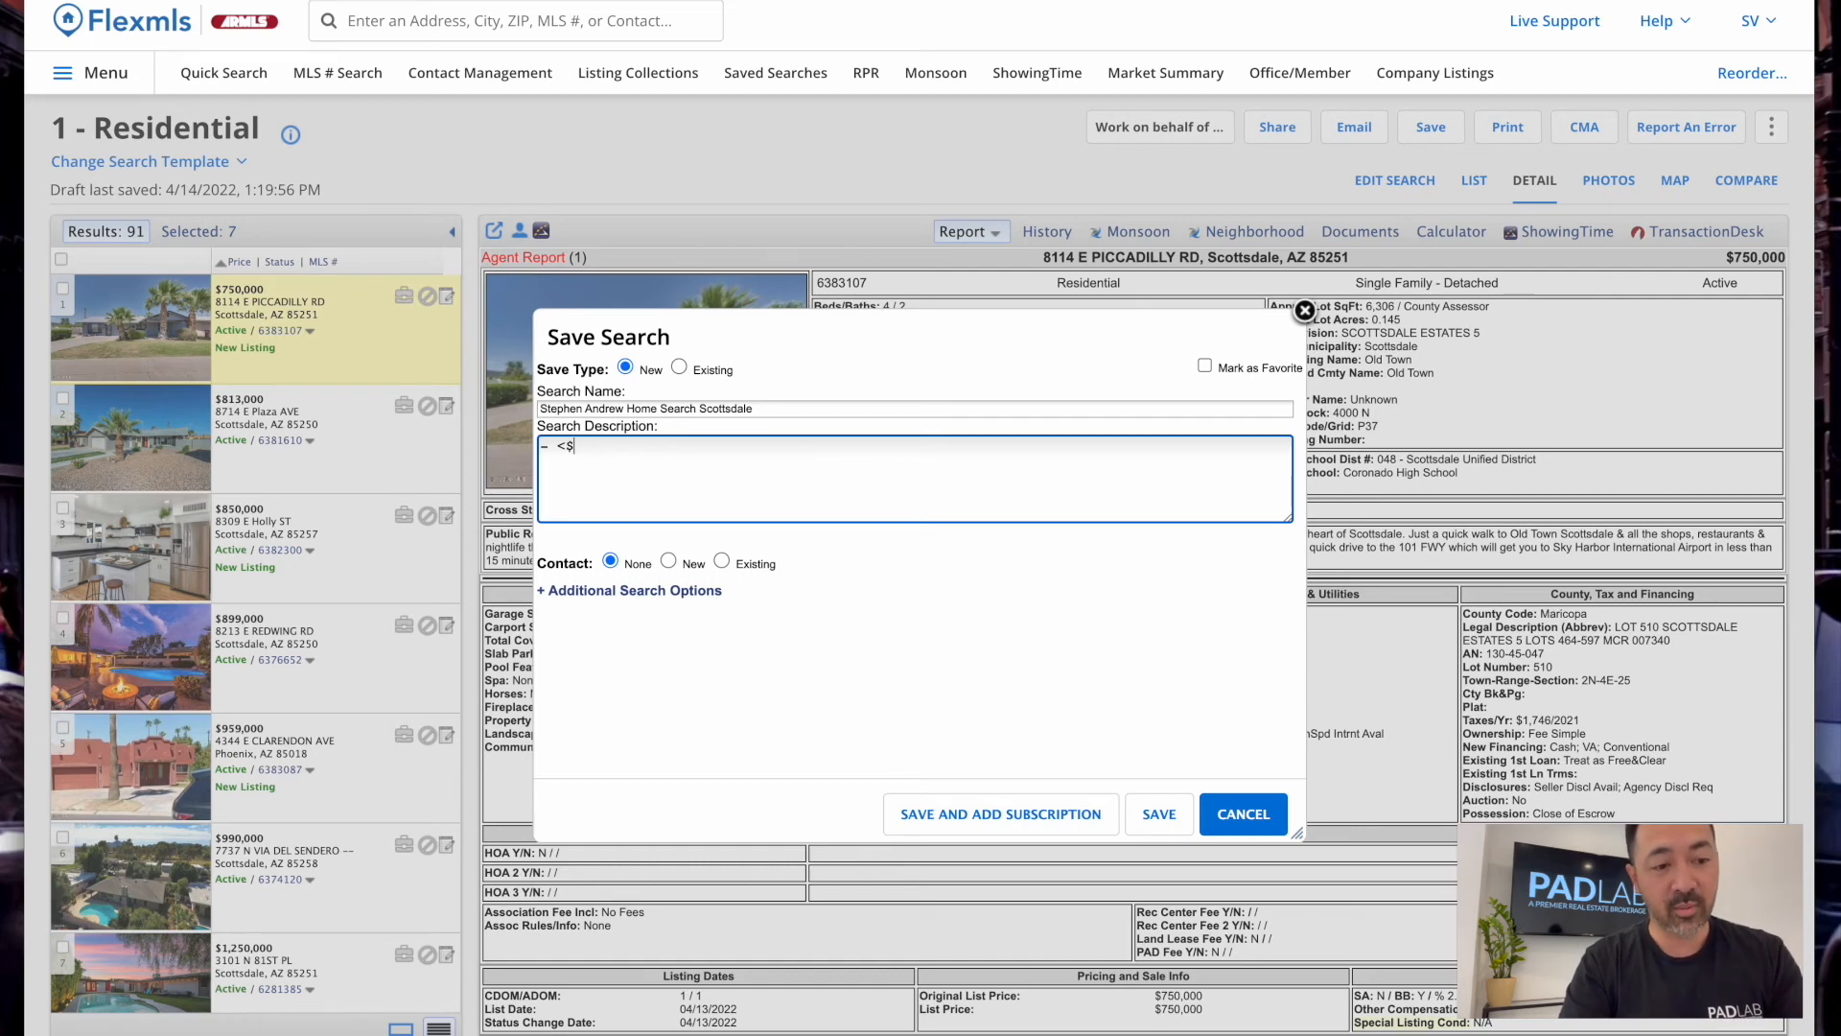
{"action": "type", "text": "600k - SFH"}
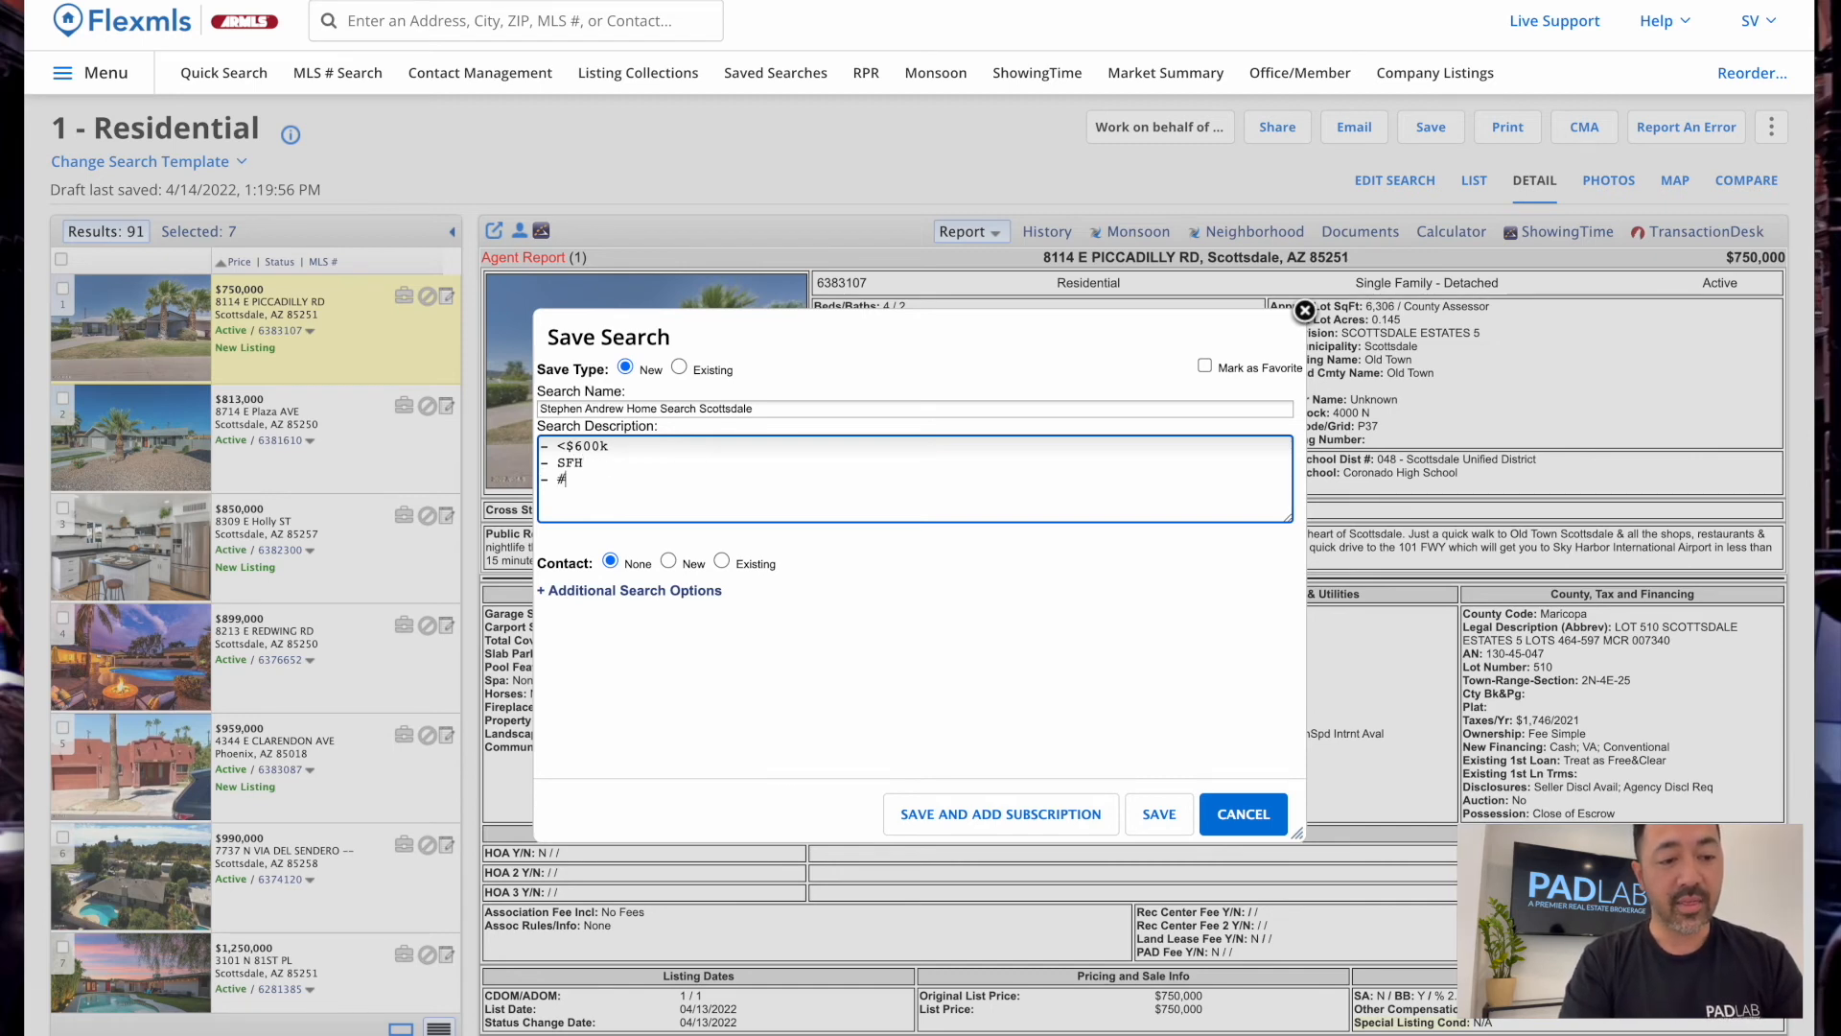
{"action": "type", "text": " - 3+ b"}
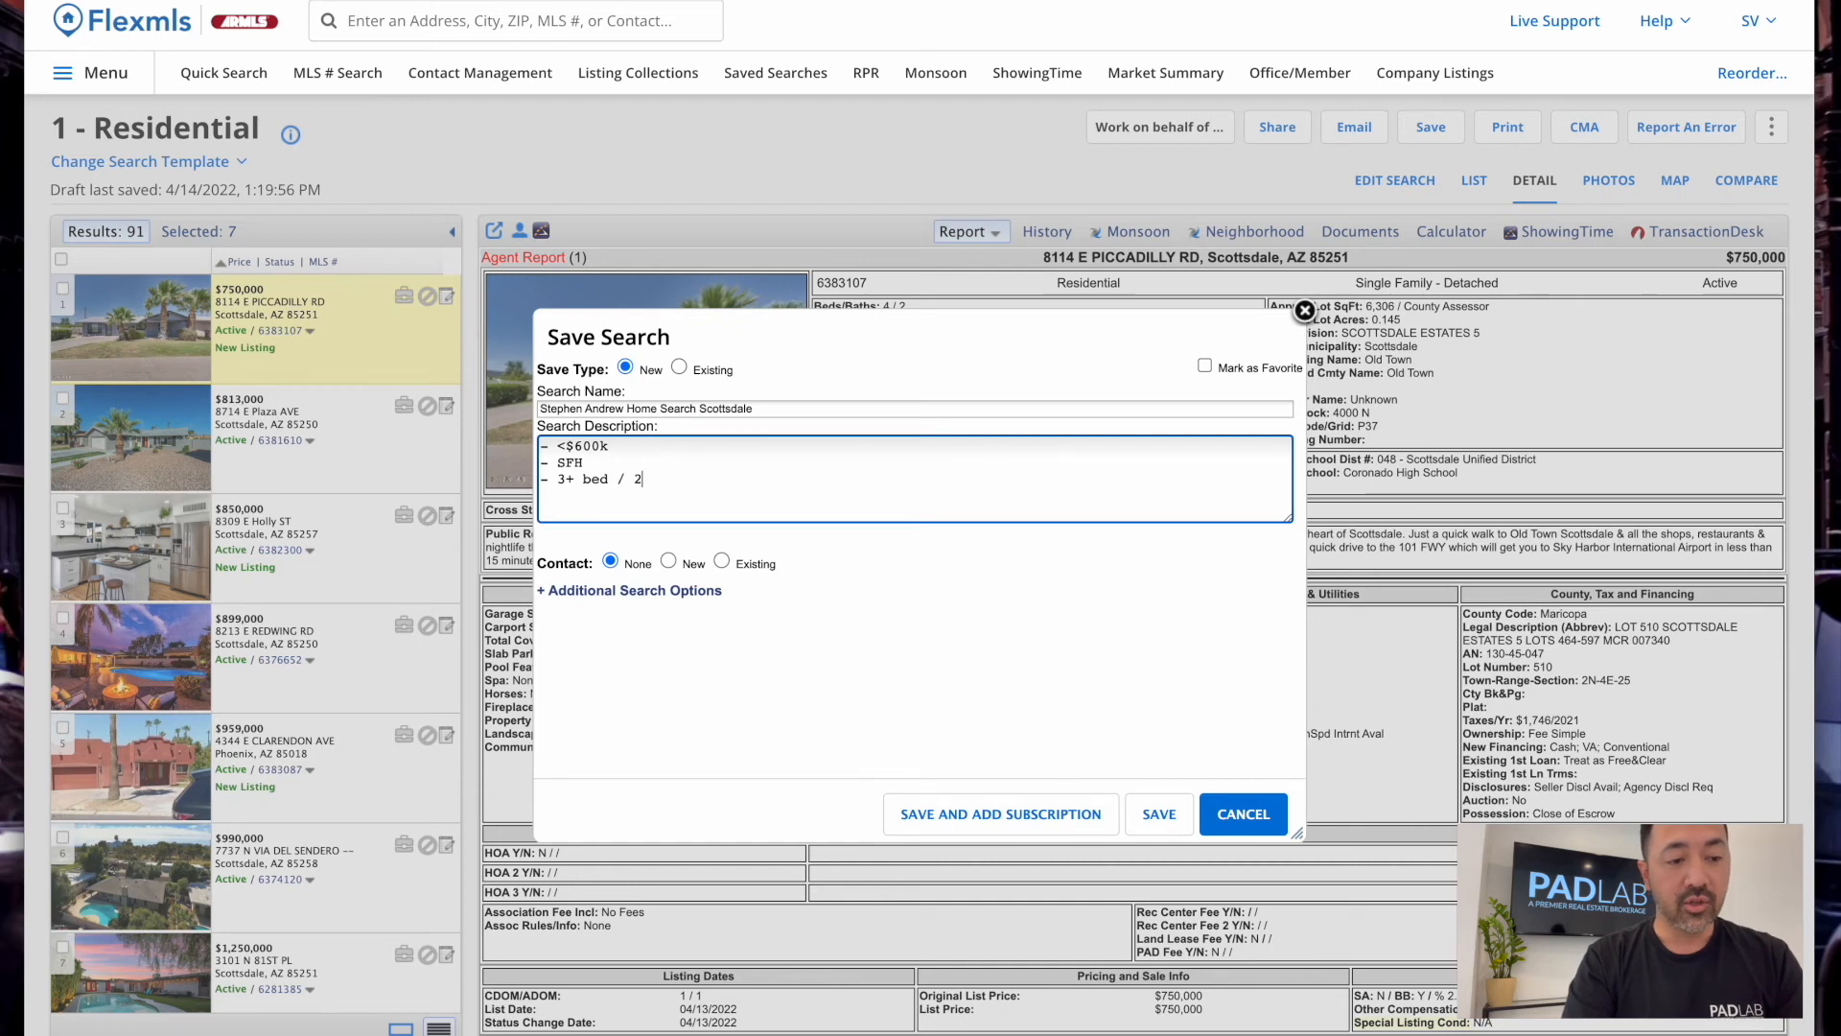
{"action": "type", "text": "ed / 1.75+ bath"}
{"action": "key", "text": "Return"}
{"action": "type", "text": "- Scottsdale"}
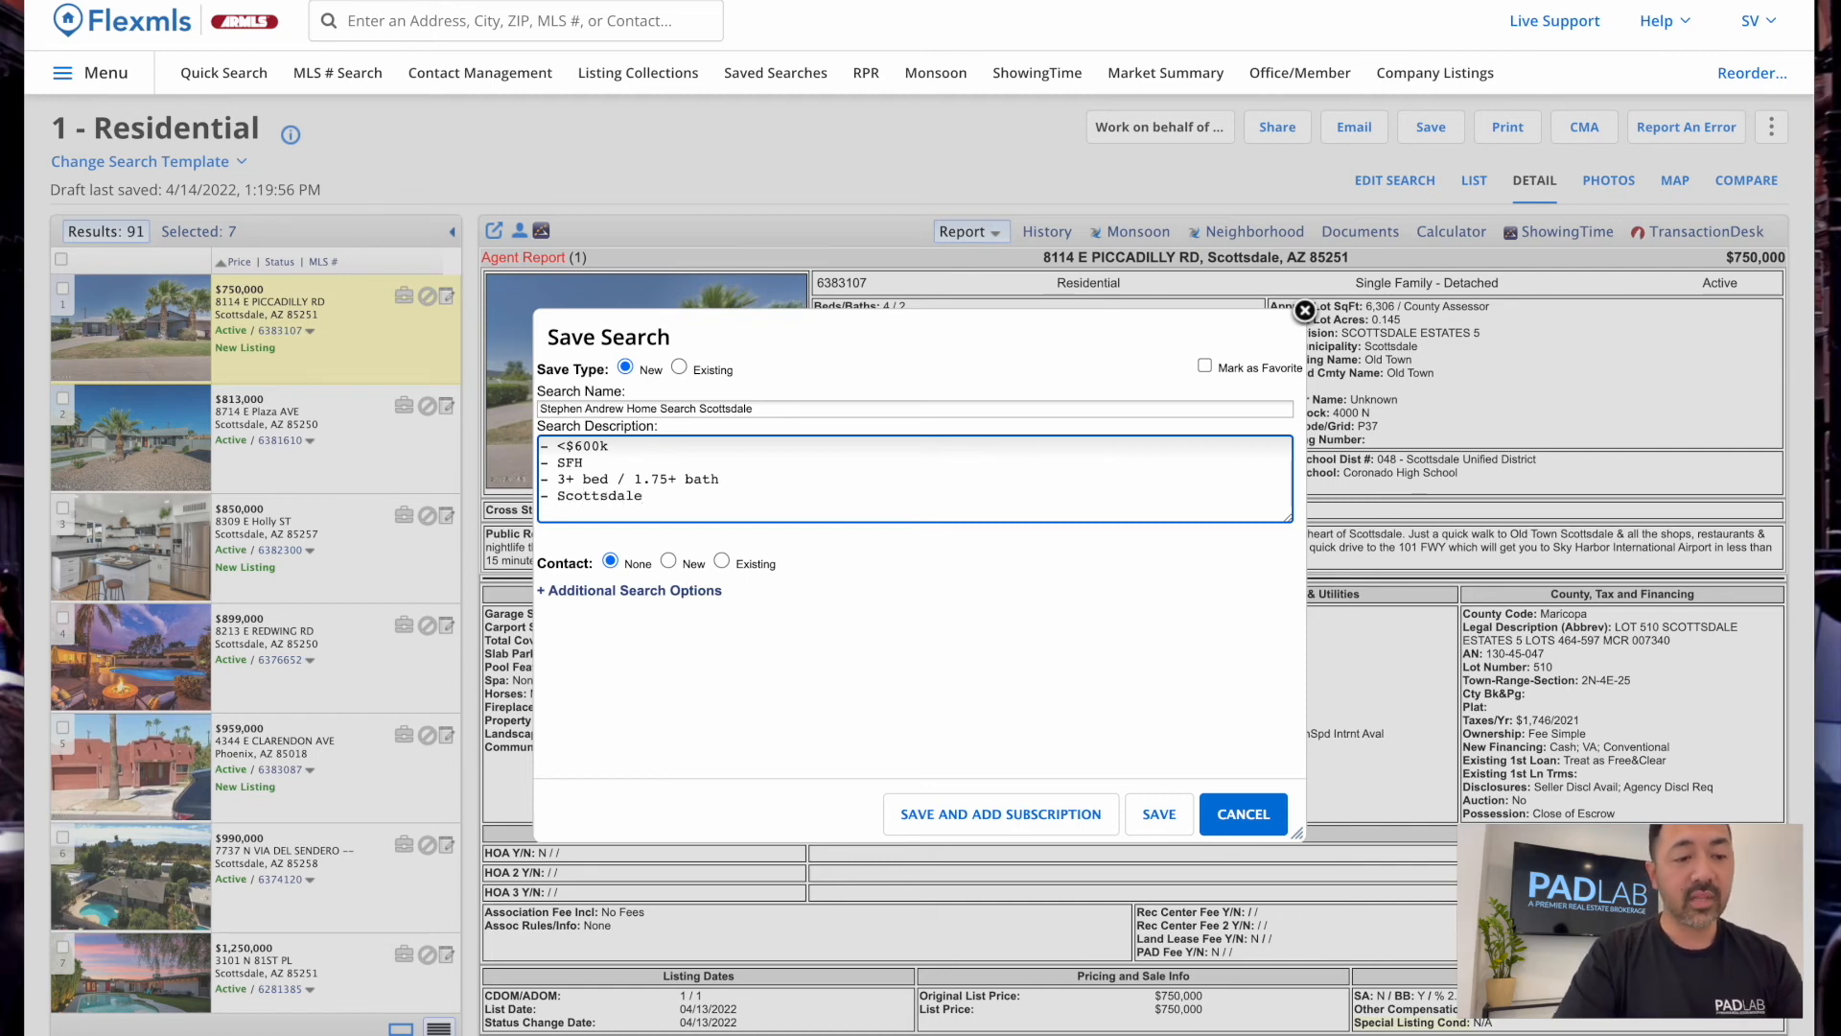
Link the saved search to the client, chosen as an existing contact
{"action": "left_click", "coordinate": [721, 561]}
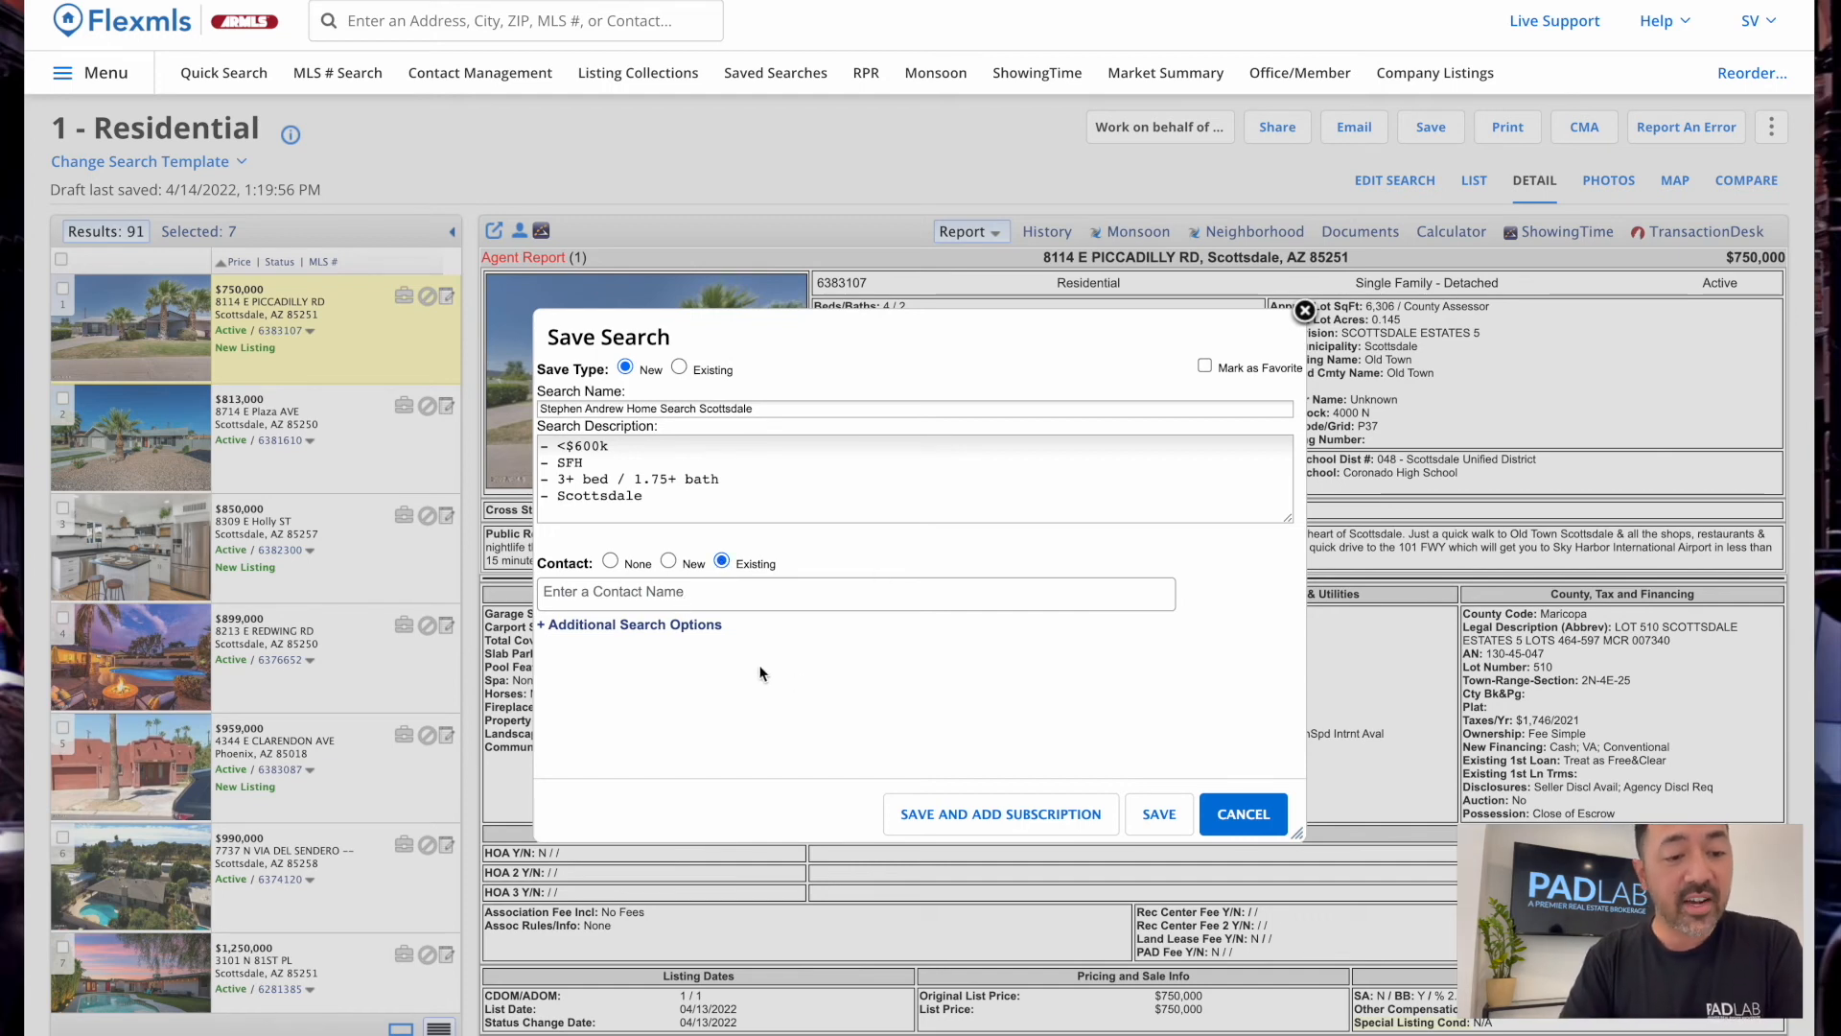
{"action": "left_click", "coordinate": [668, 560]}
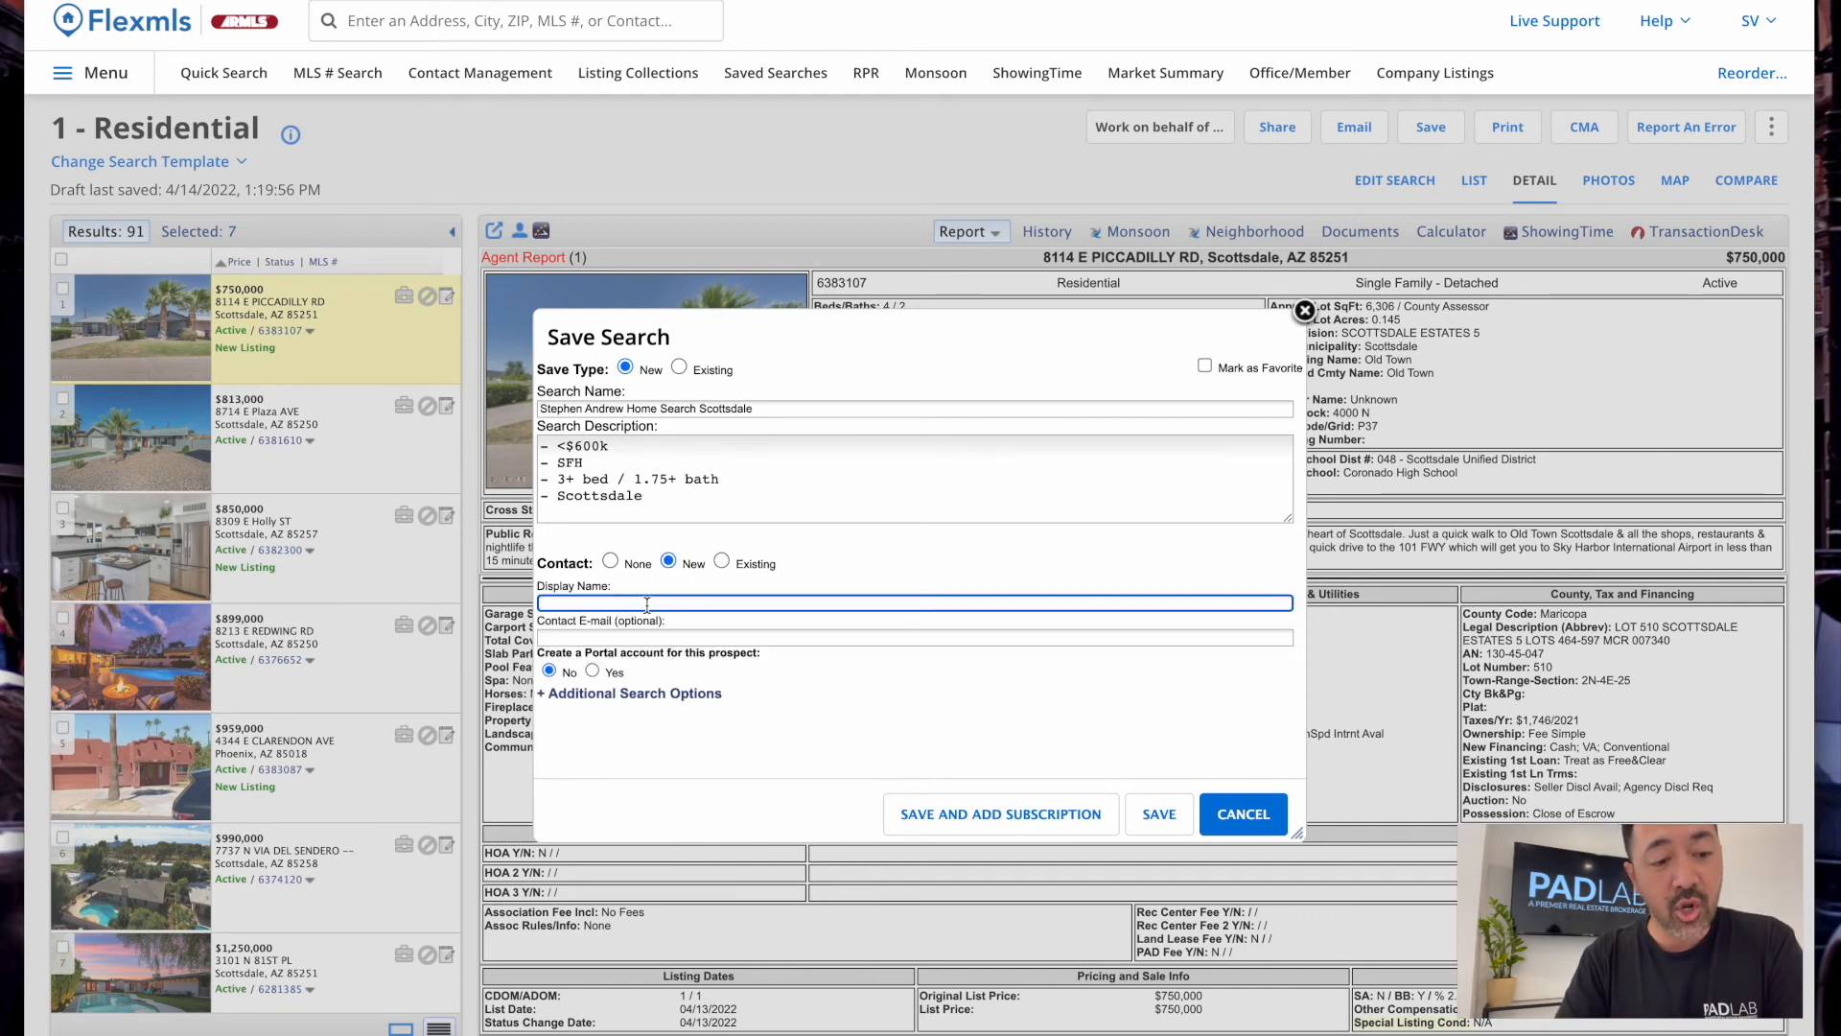
{"action": "left_click", "coordinate": [722, 562]}
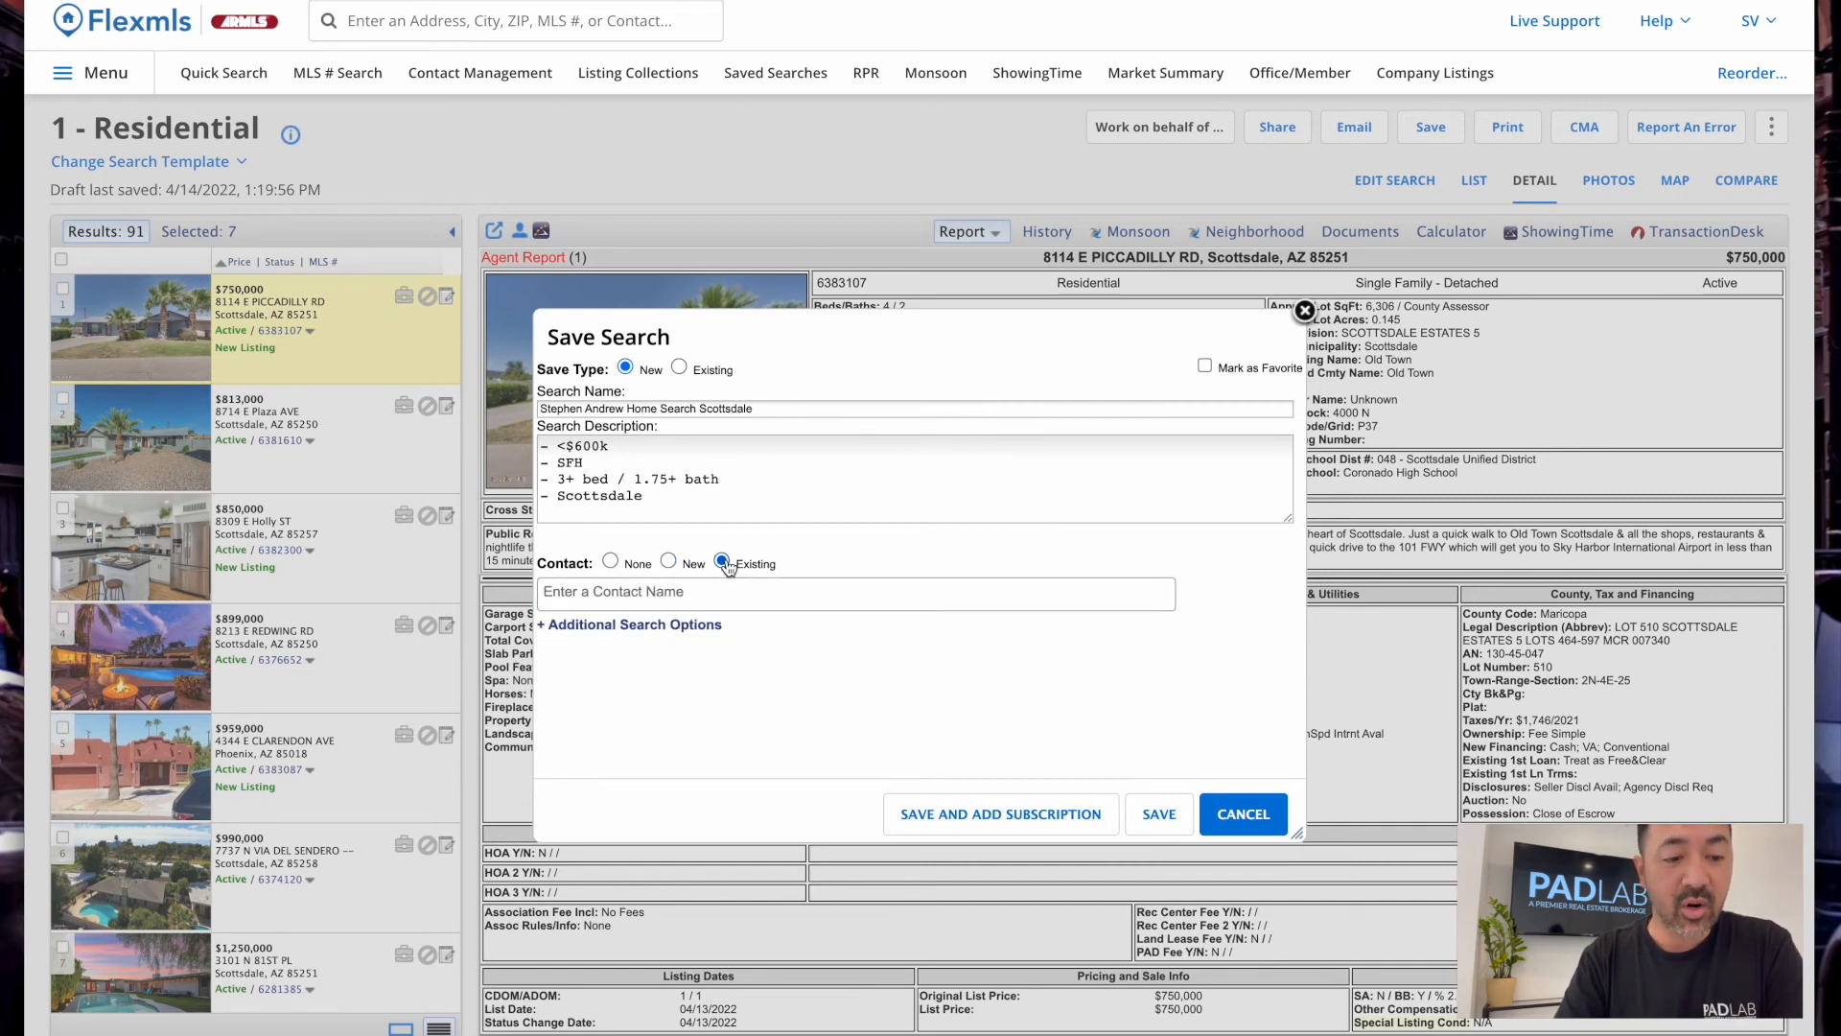
{"action": "left_click", "coordinate": [700, 593]}
{"action": "type", "text": "stephe"}
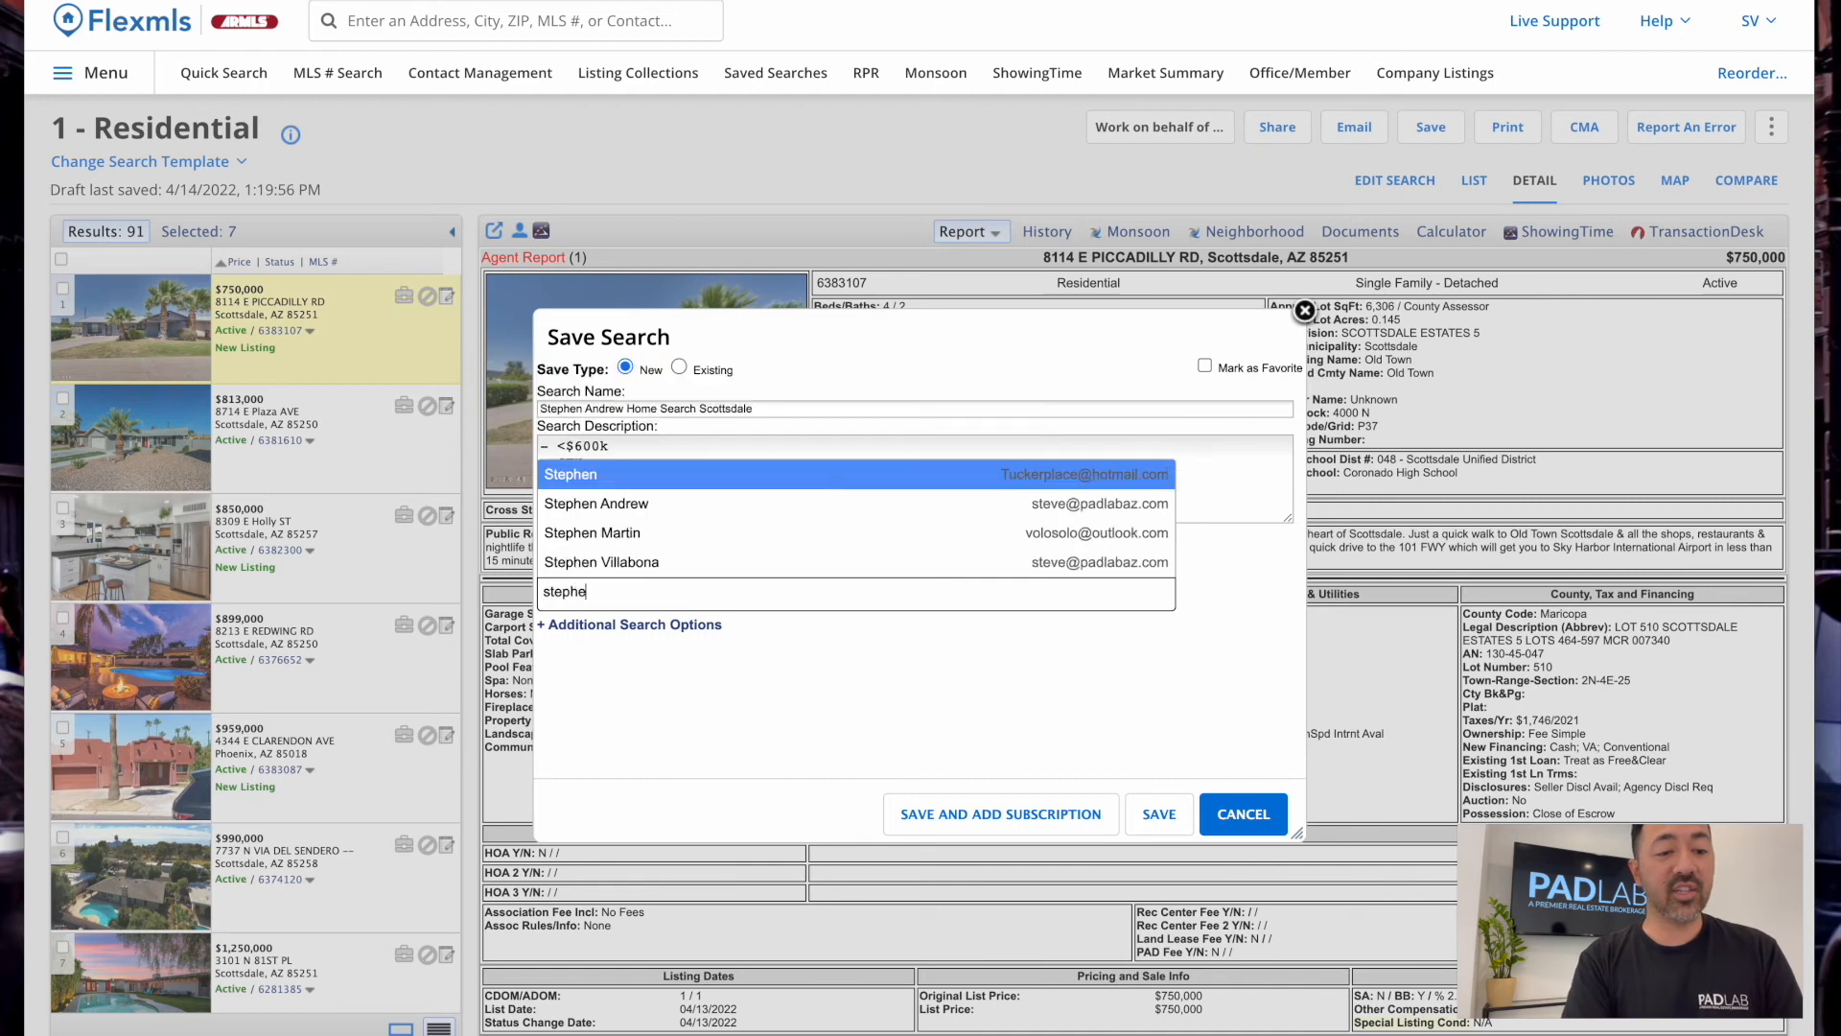
{"action": "type", "text": "n"}
{"action": "left_click", "coordinate": [638, 505]}
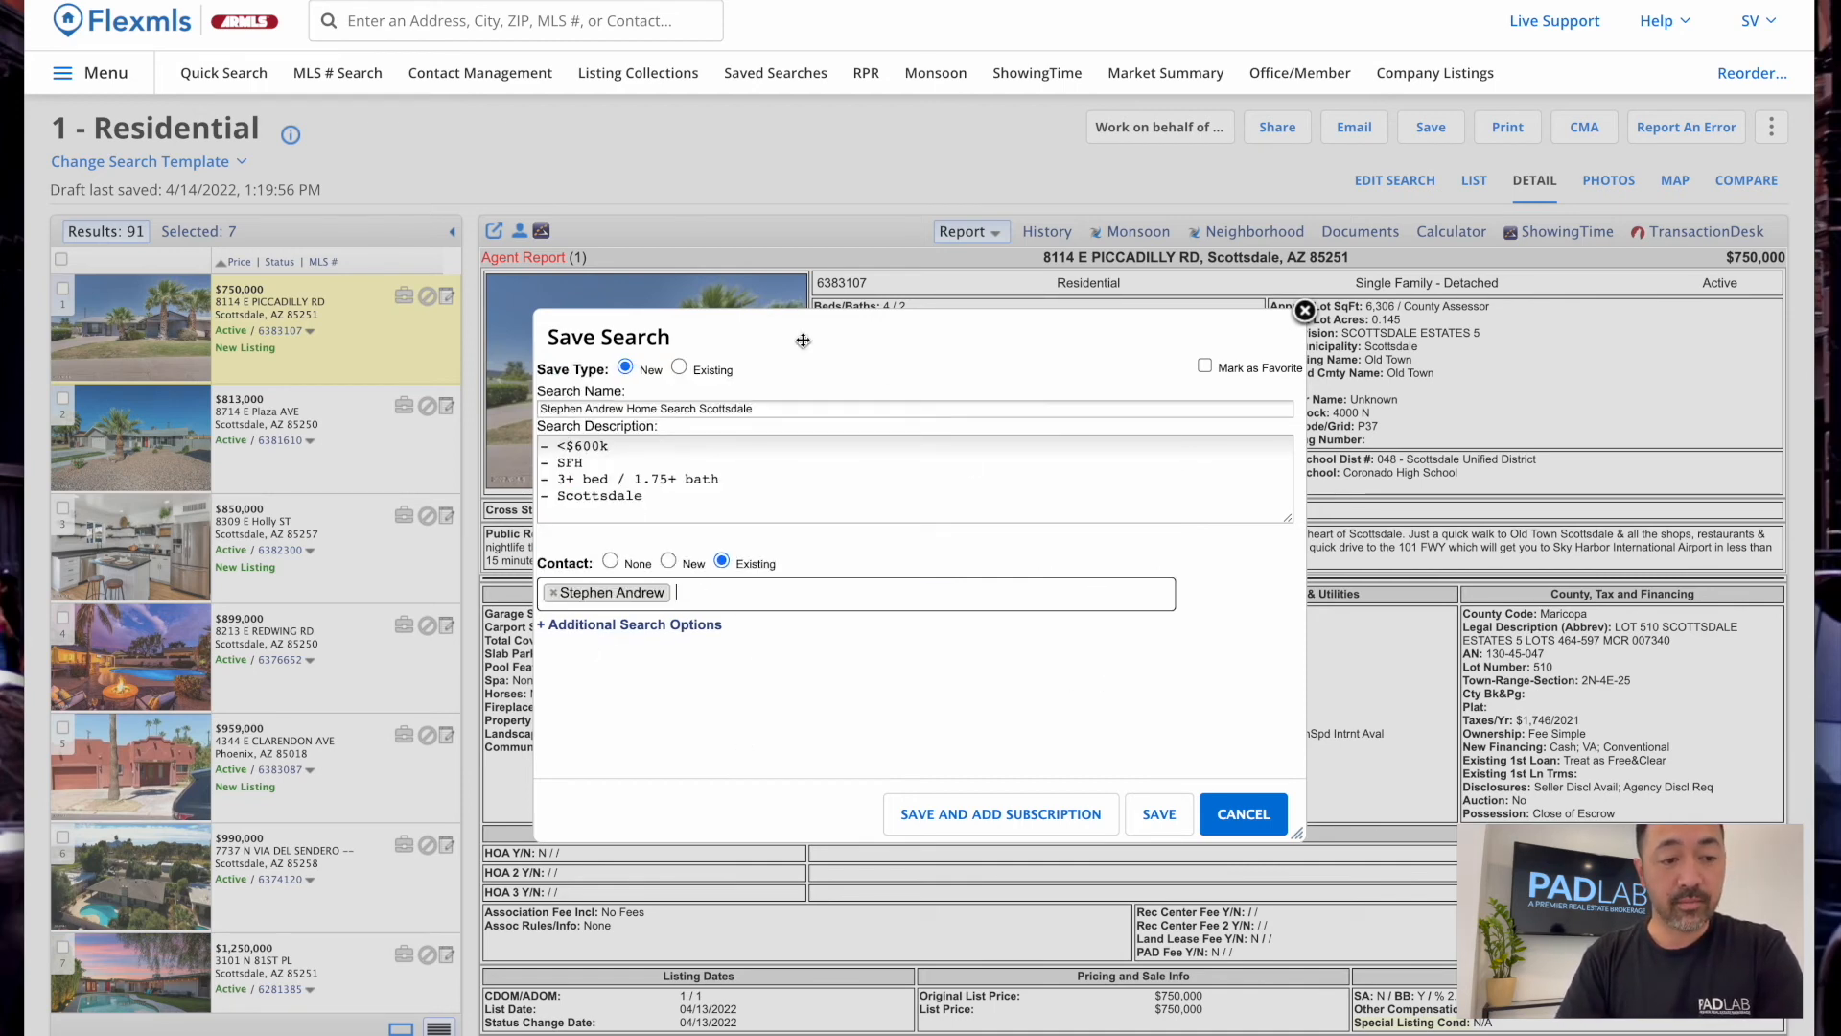
Add an email subscription with the subject 'New Listings for Sale in Scottsdale!'
{"action": "left_click", "coordinate": [944, 824]}
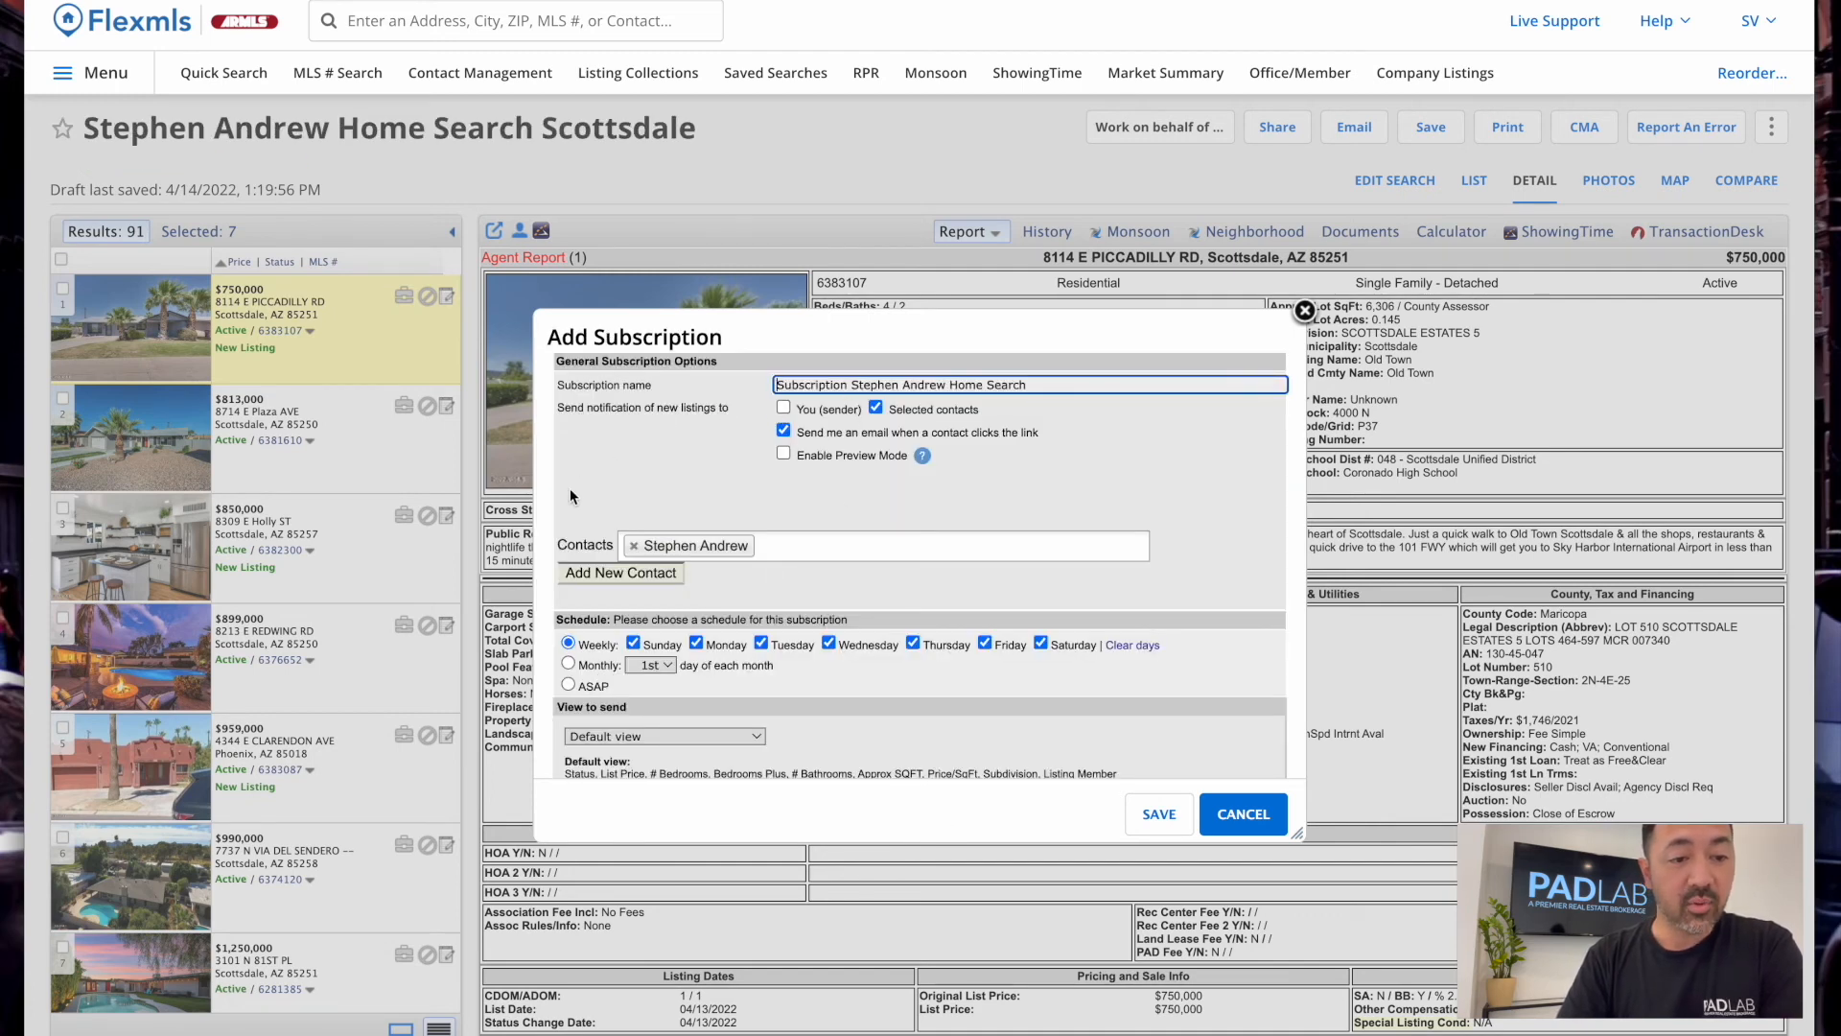
{"action": "scroll", "coordinate": [717, 684], "scroll_direction": "down", "scroll_amount": 5}
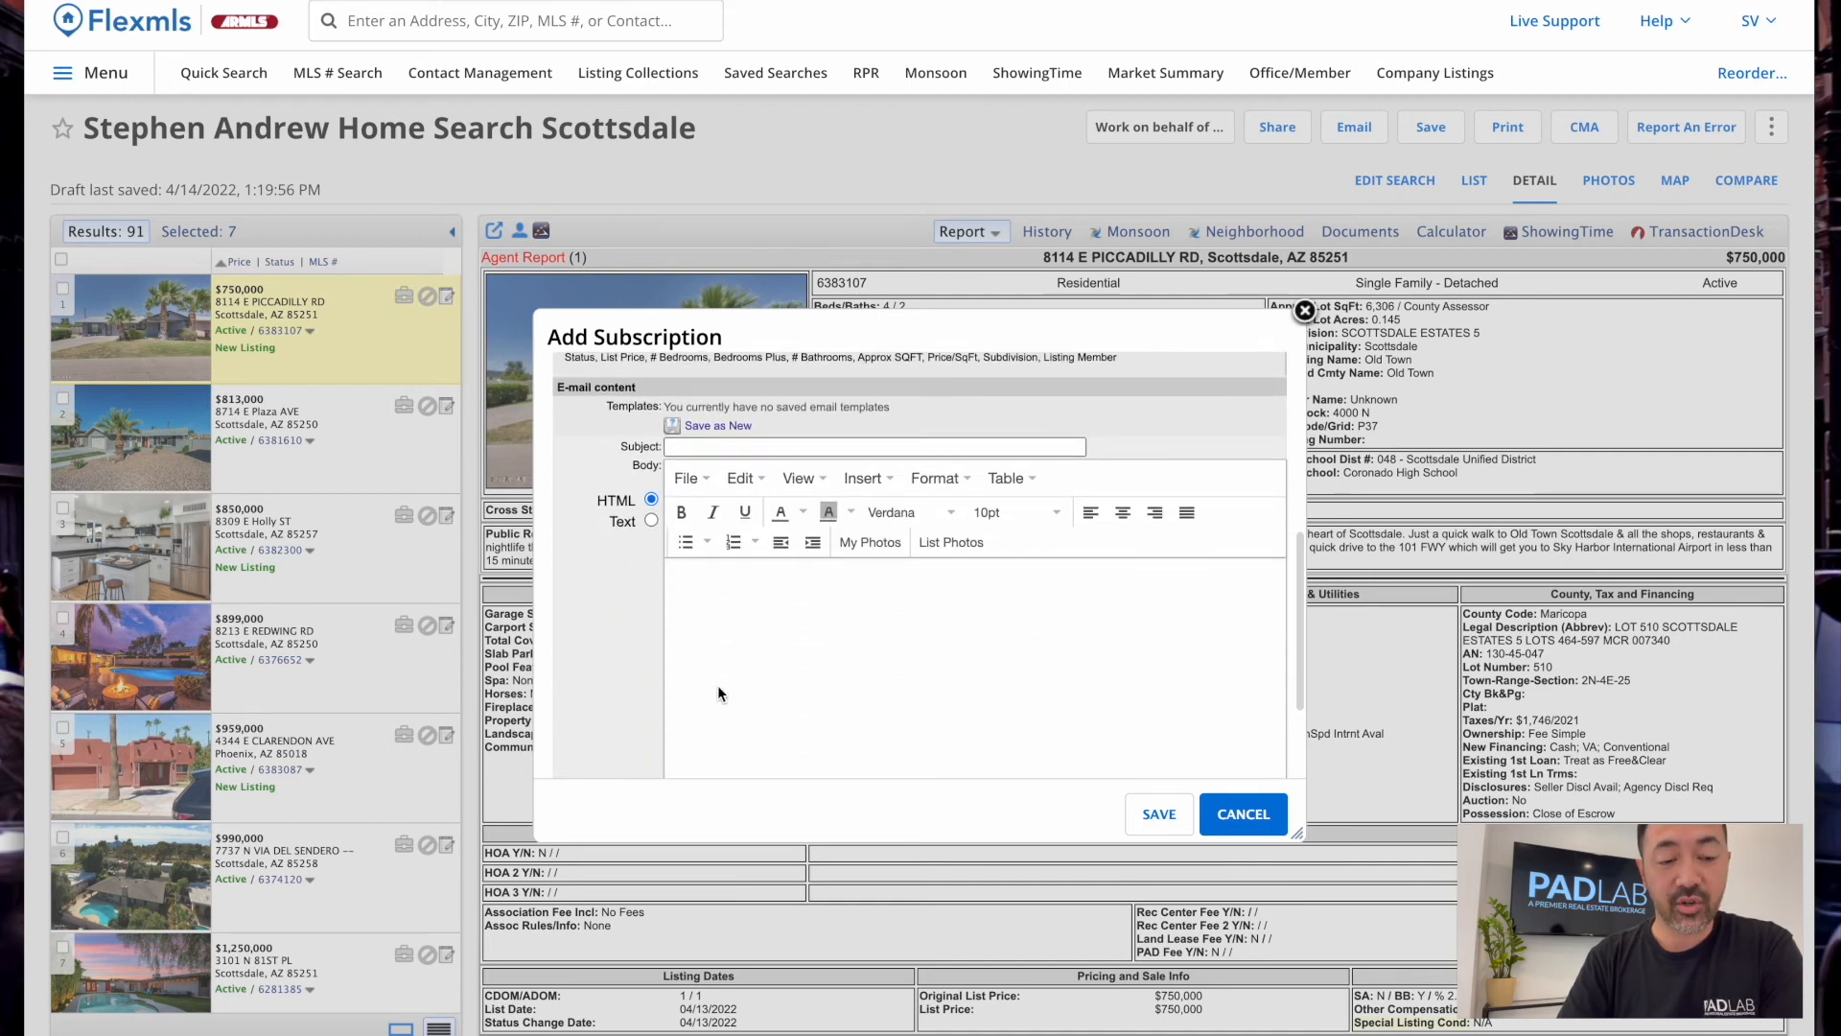
{"action": "scroll", "coordinate": [717, 685], "scroll_direction": "up", "scroll_amount": 5}
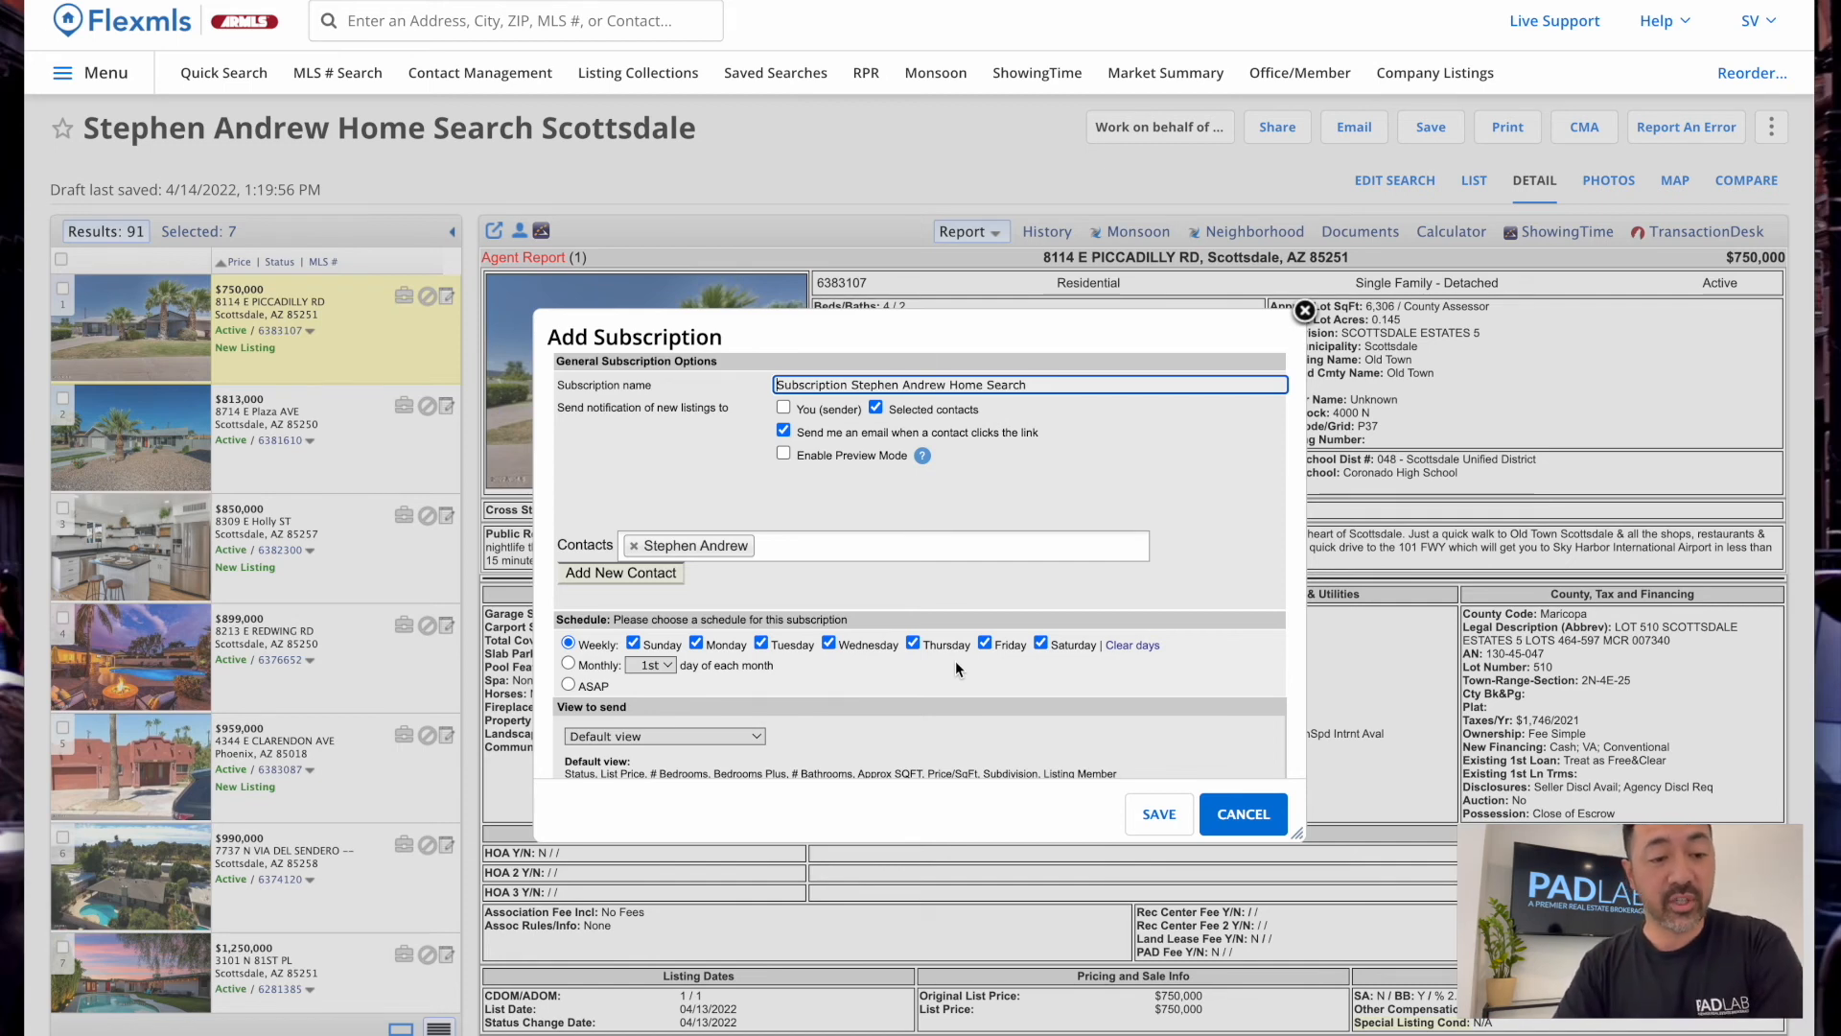
{"action": "scroll", "coordinate": [955, 659], "scroll_direction": "down", "scroll_amount": 3}
{"action": "left_click", "coordinate": [783, 573]}
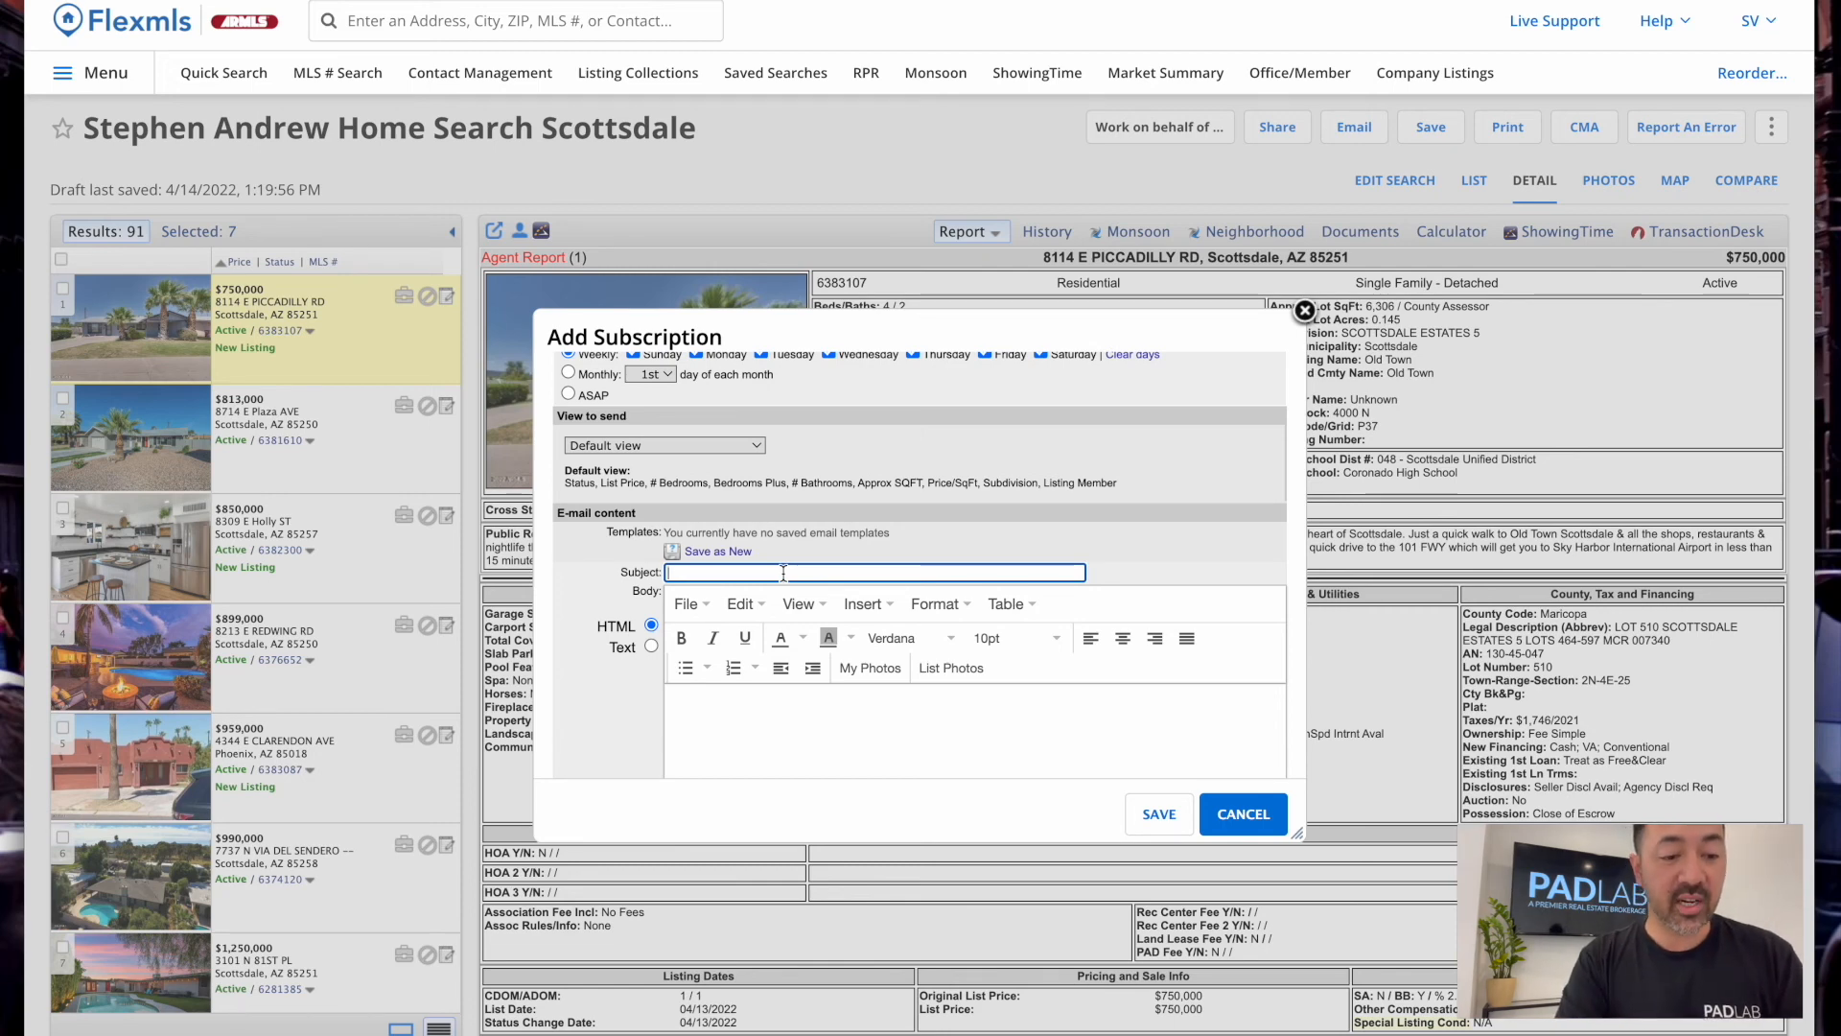
{"action": "type", "text": "New Listings for S"}
{"action": "key", "text": "BackSpace"}
{"action": "type", "text": "Sale in Scottsdale!"}
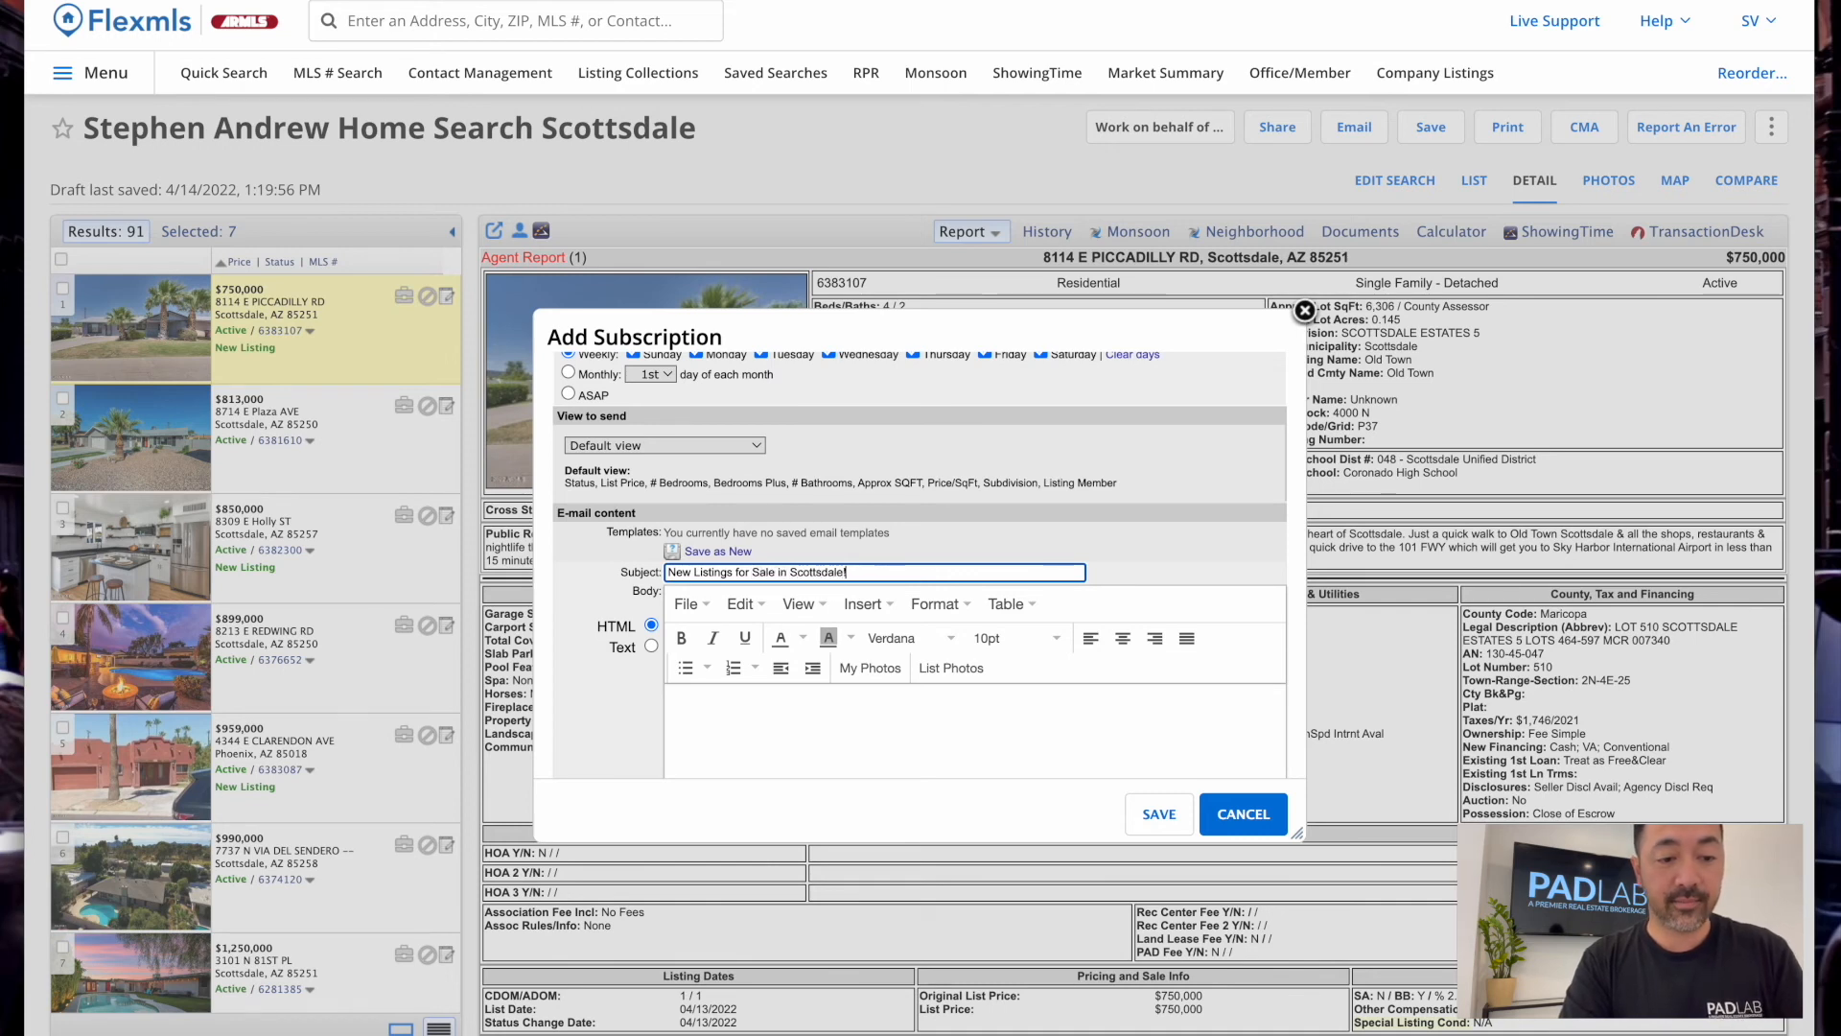
{"action": "key", "text": "Tab"}
Write the email body: a greeting to the client, then 'Please see the newest activity in your search here below. Let me know if you have any questions!'
{"action": "type", "text": "Hi Stephen"}
{"action": "key", "text": "Return"}
{"action": "type", "text": "Please see the newest activity in your search her"}
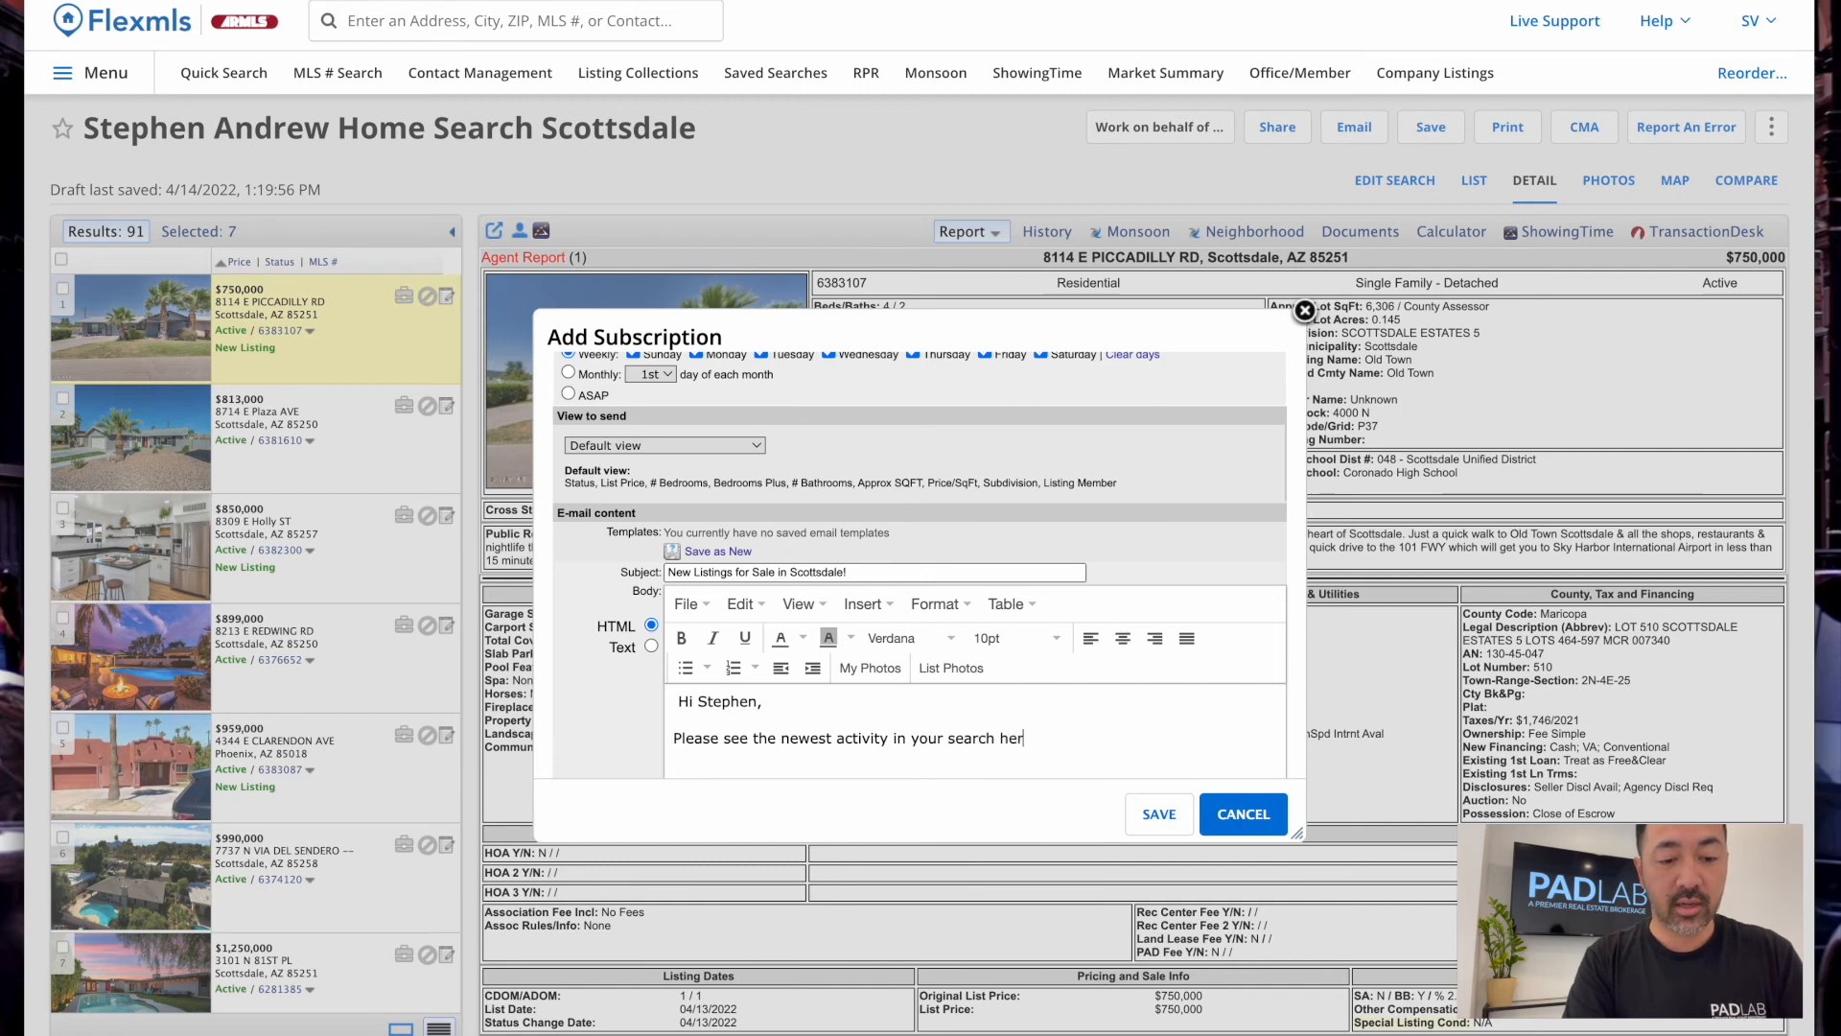
{"action": "key", "text": "BackSpace"}
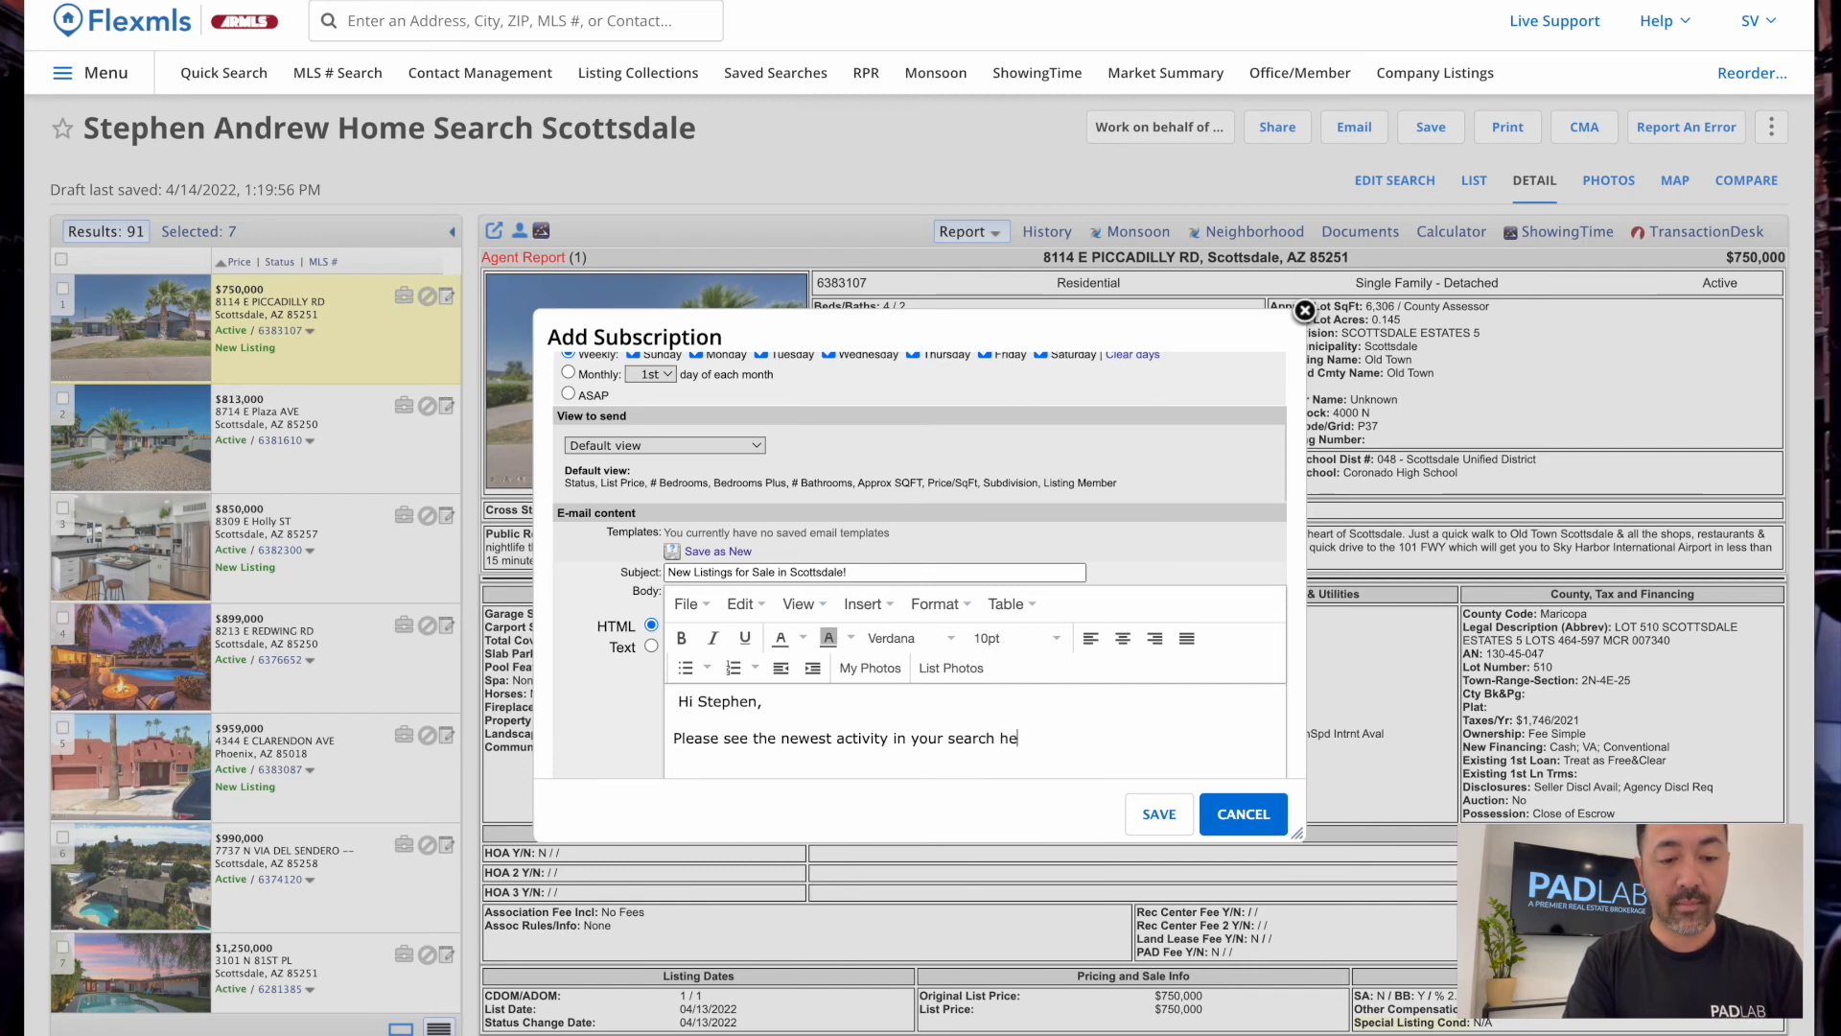
{"action": "type", "text": "here below. Let me know i"}
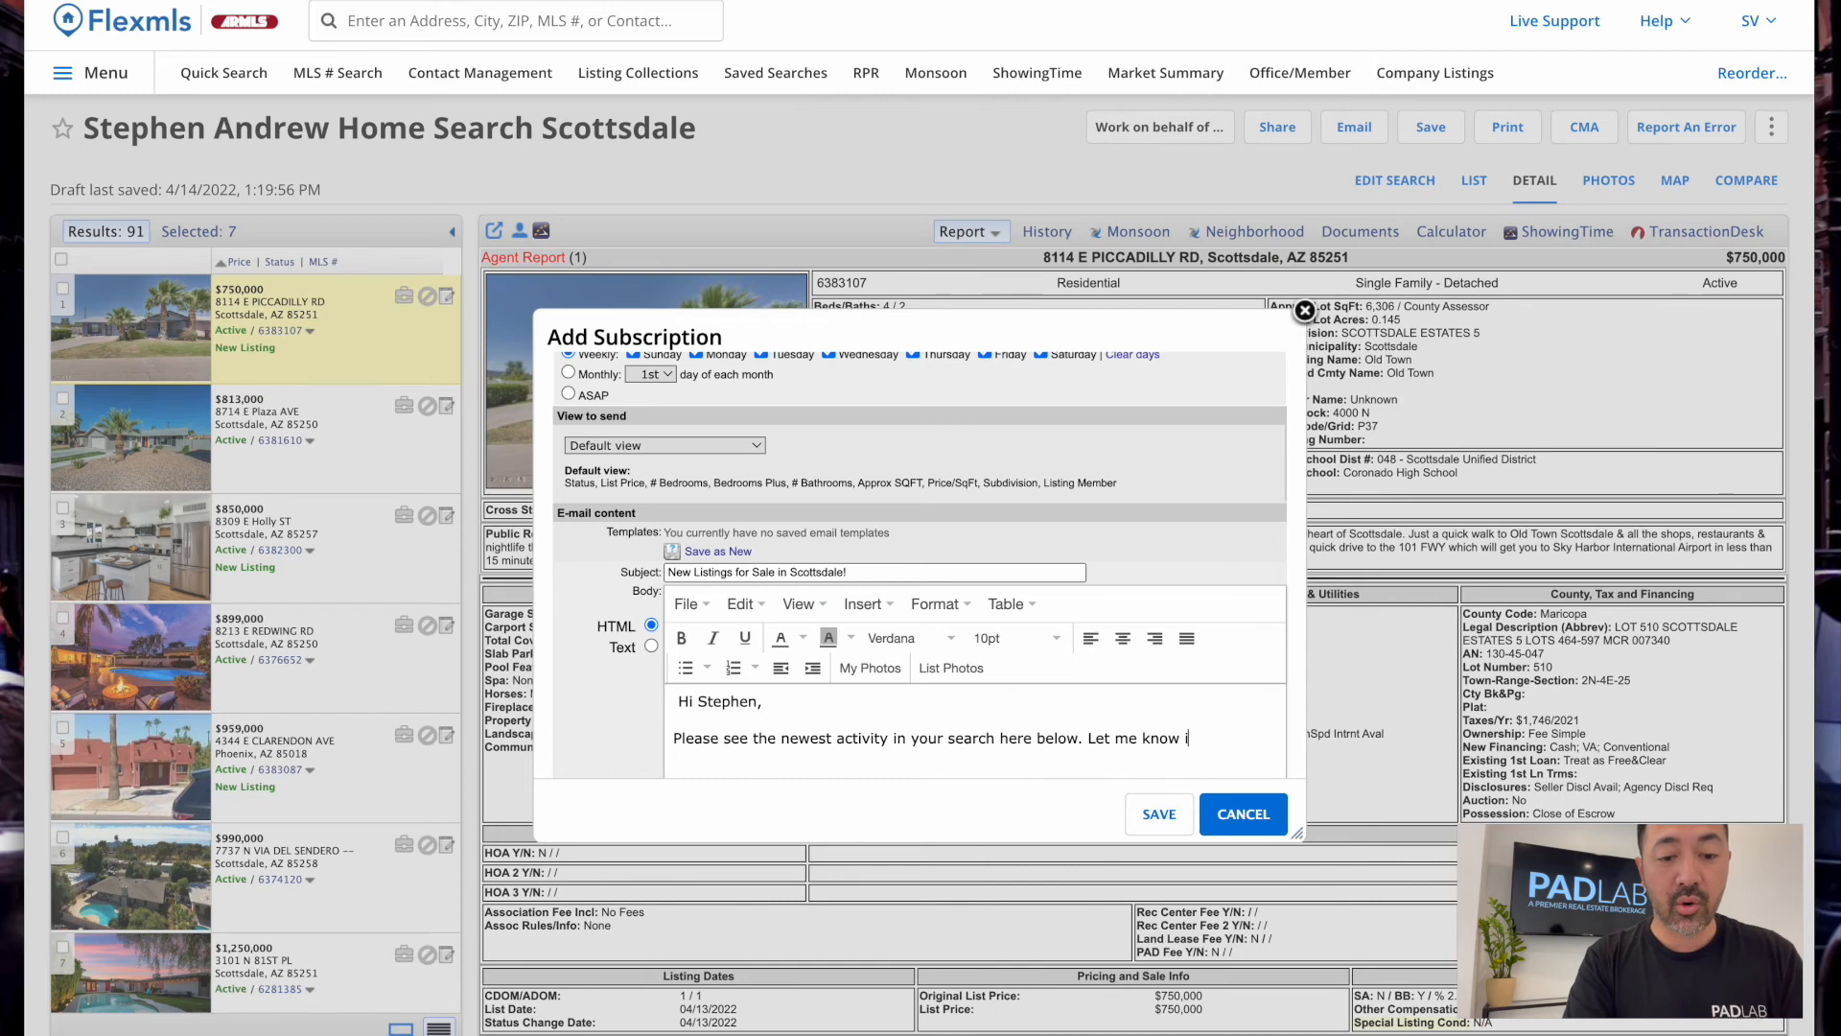
{"action": "type", "text": "f you have any questions!"}
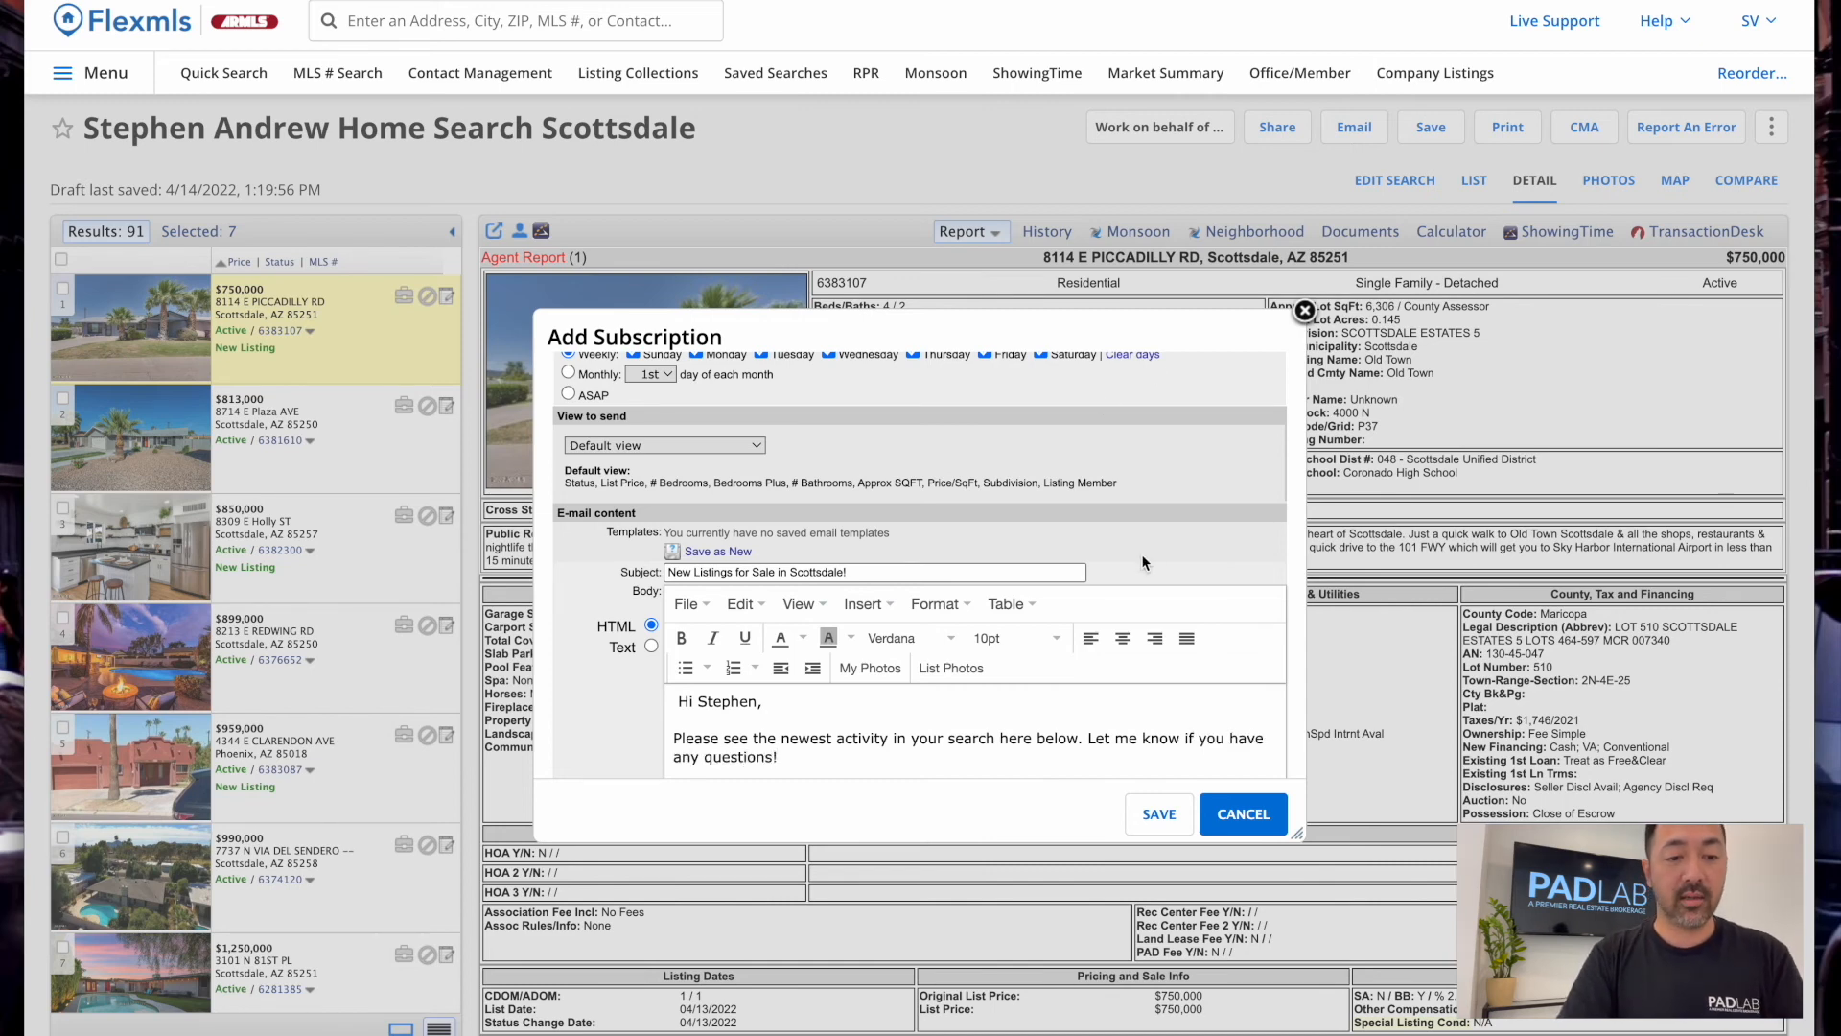
{"action": "scroll", "coordinate": [1146, 565], "scroll_direction": "down", "scroll_amount": 3}
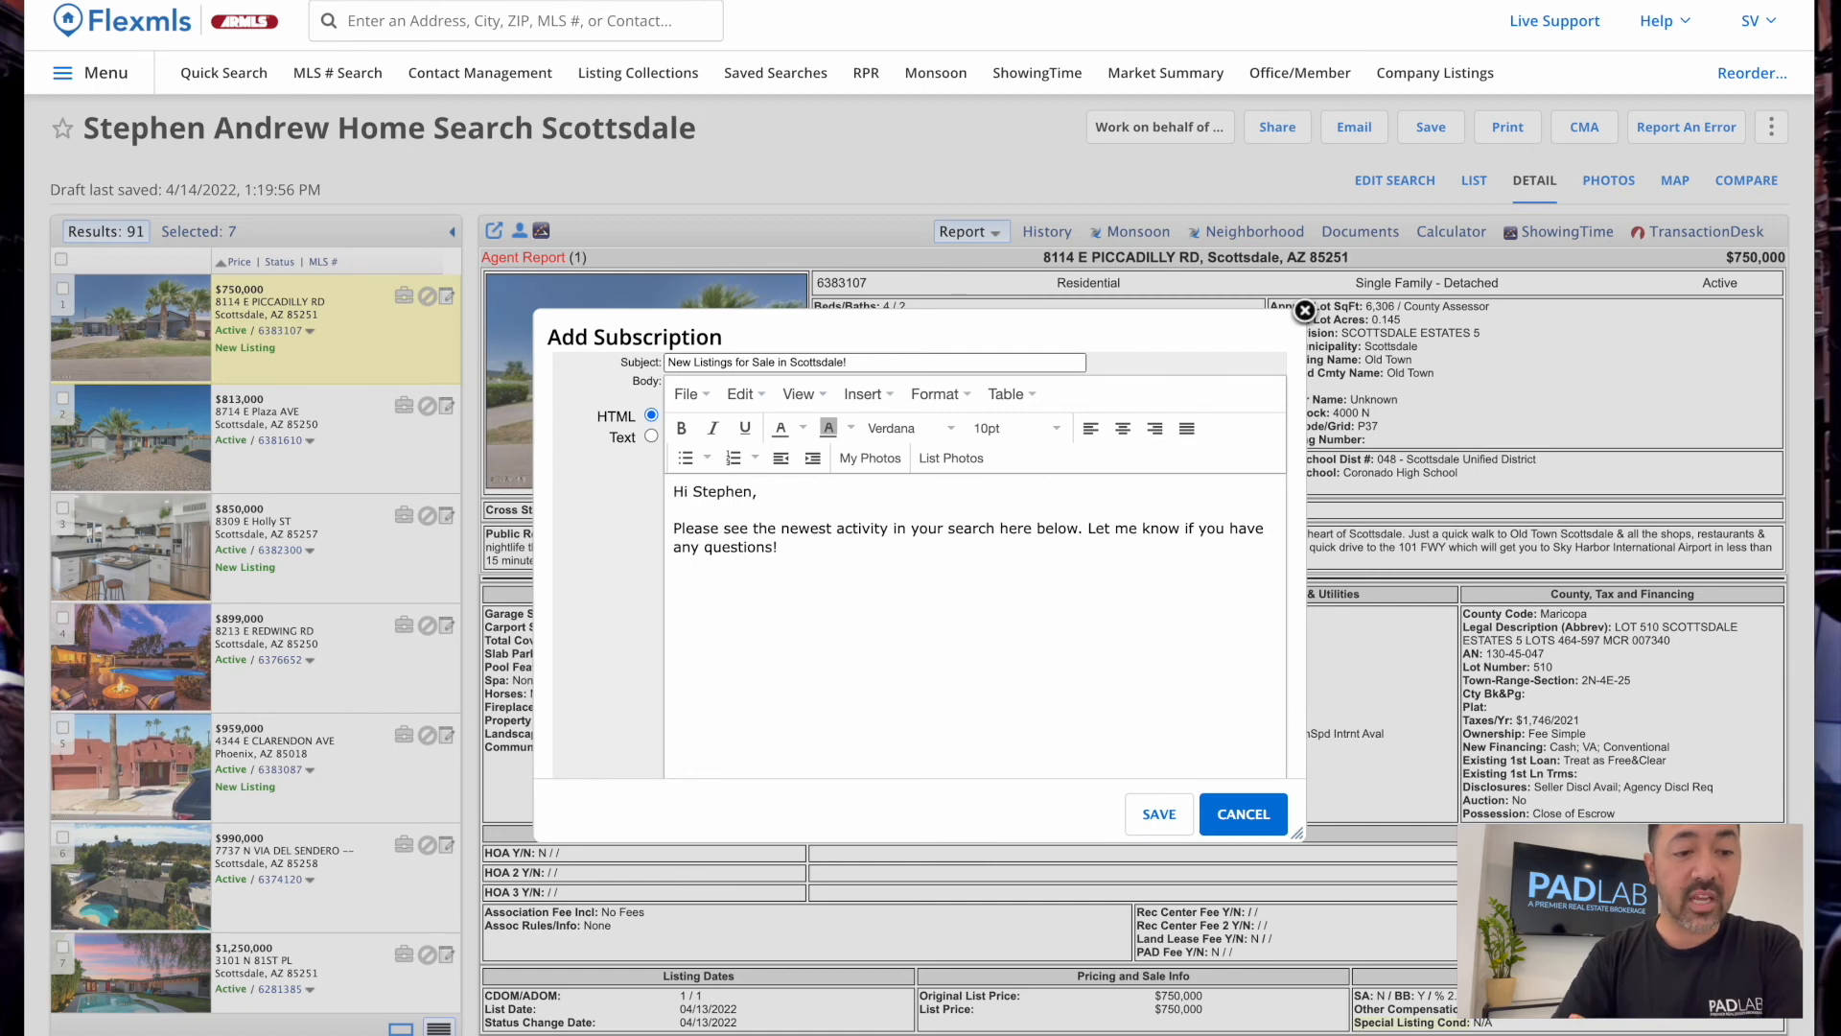
{"action": "scroll", "coordinate": [846, 601], "scroll_direction": "up", "scroll_amount": 2}
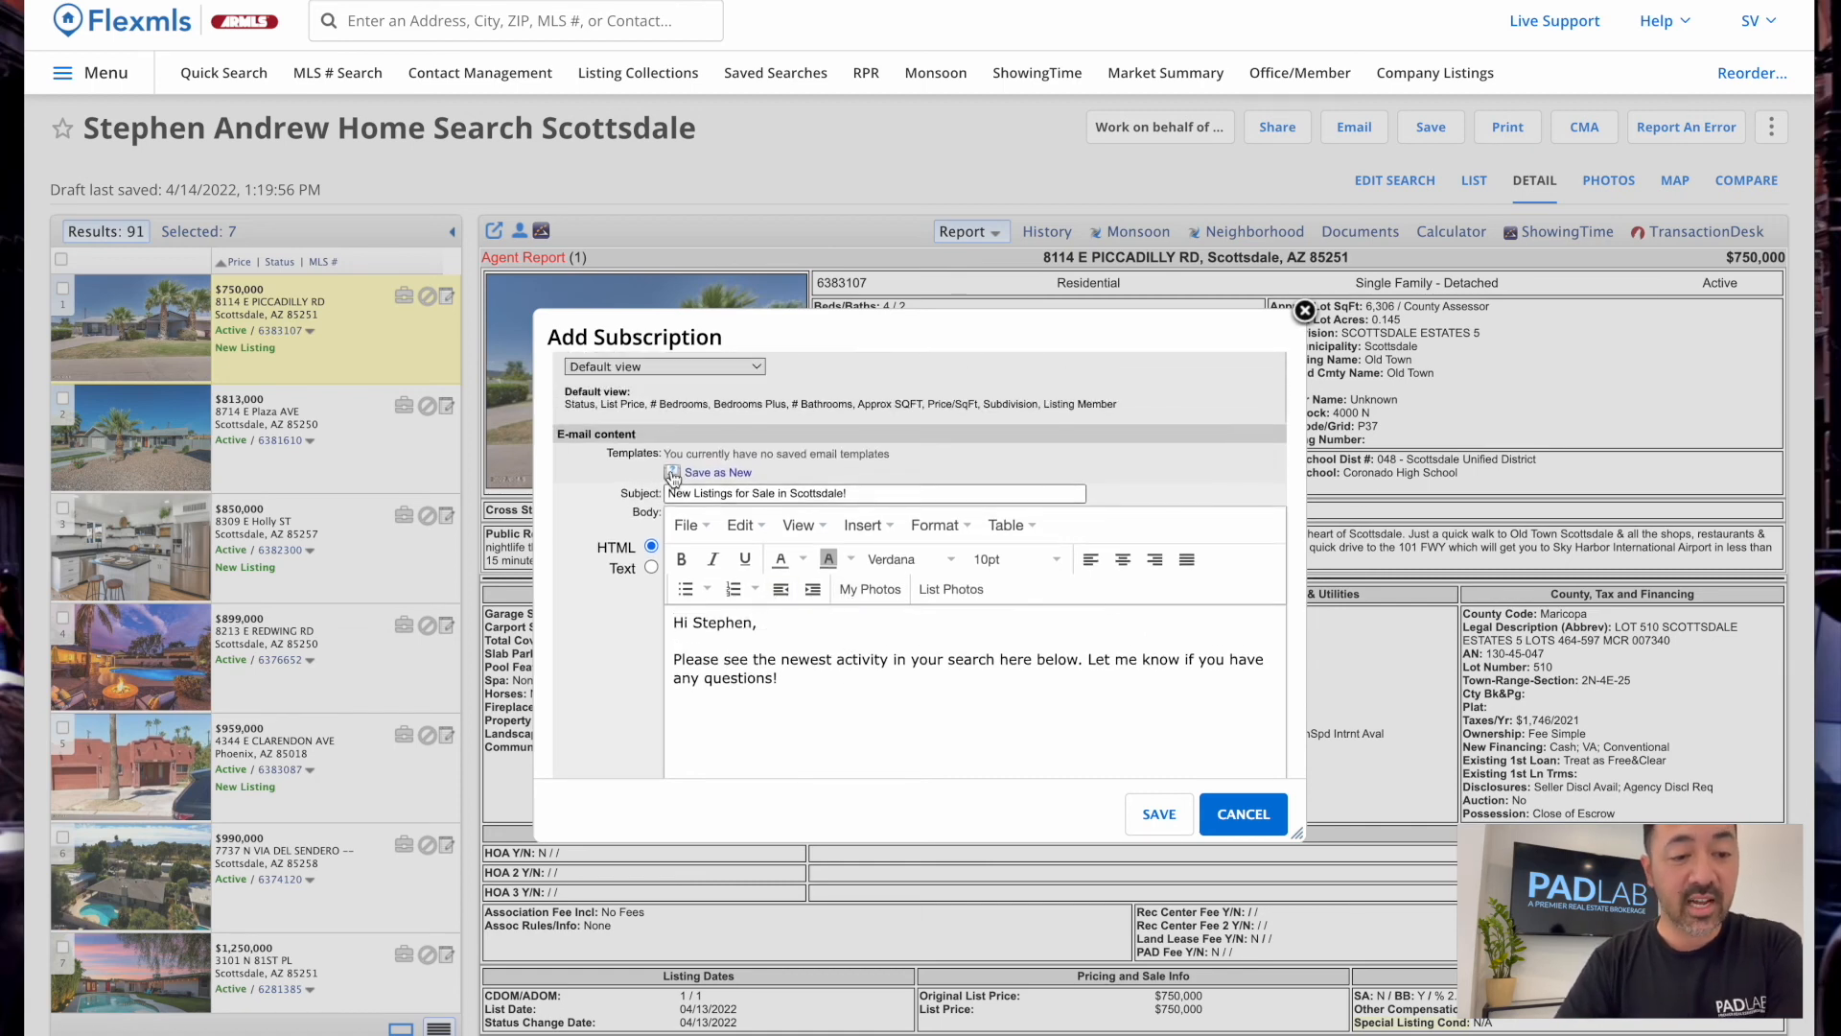
{"action": "scroll", "coordinate": [790, 447], "scroll_direction": "up", "scroll_amount": 3}
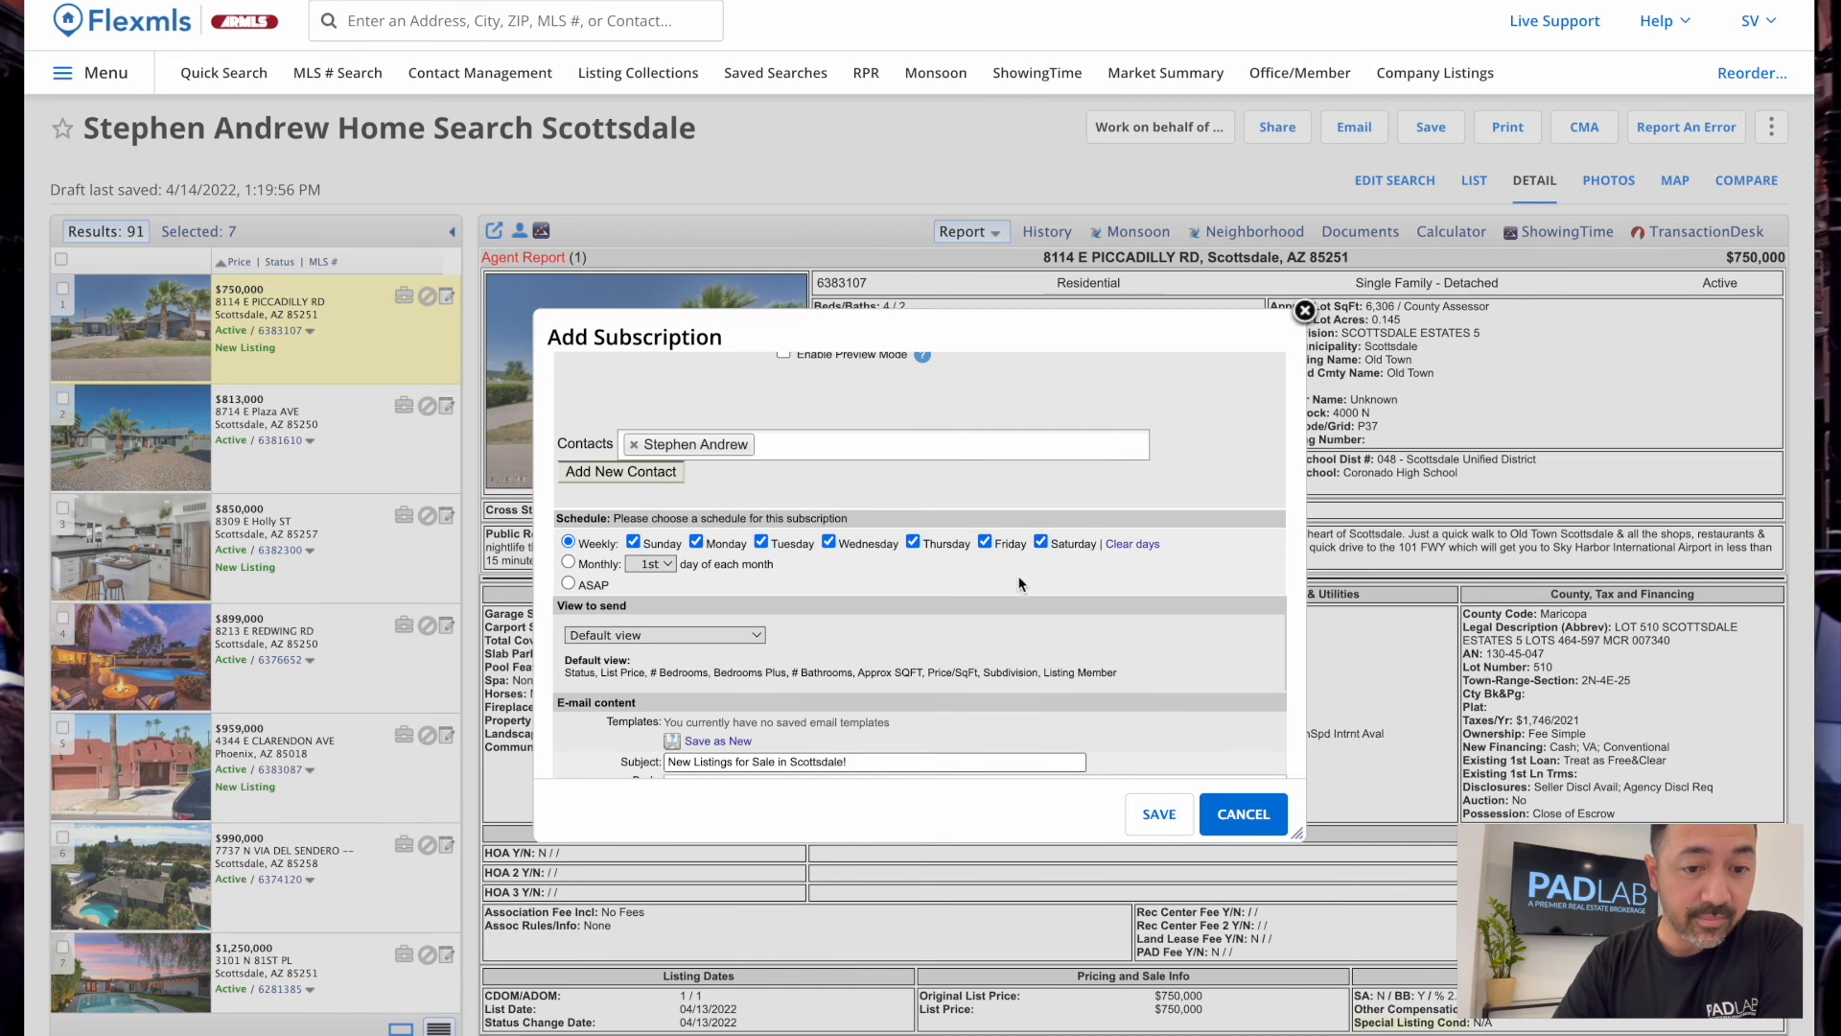
{"action": "scroll", "coordinate": [819, 592], "scroll_direction": "up", "scroll_amount": 2}
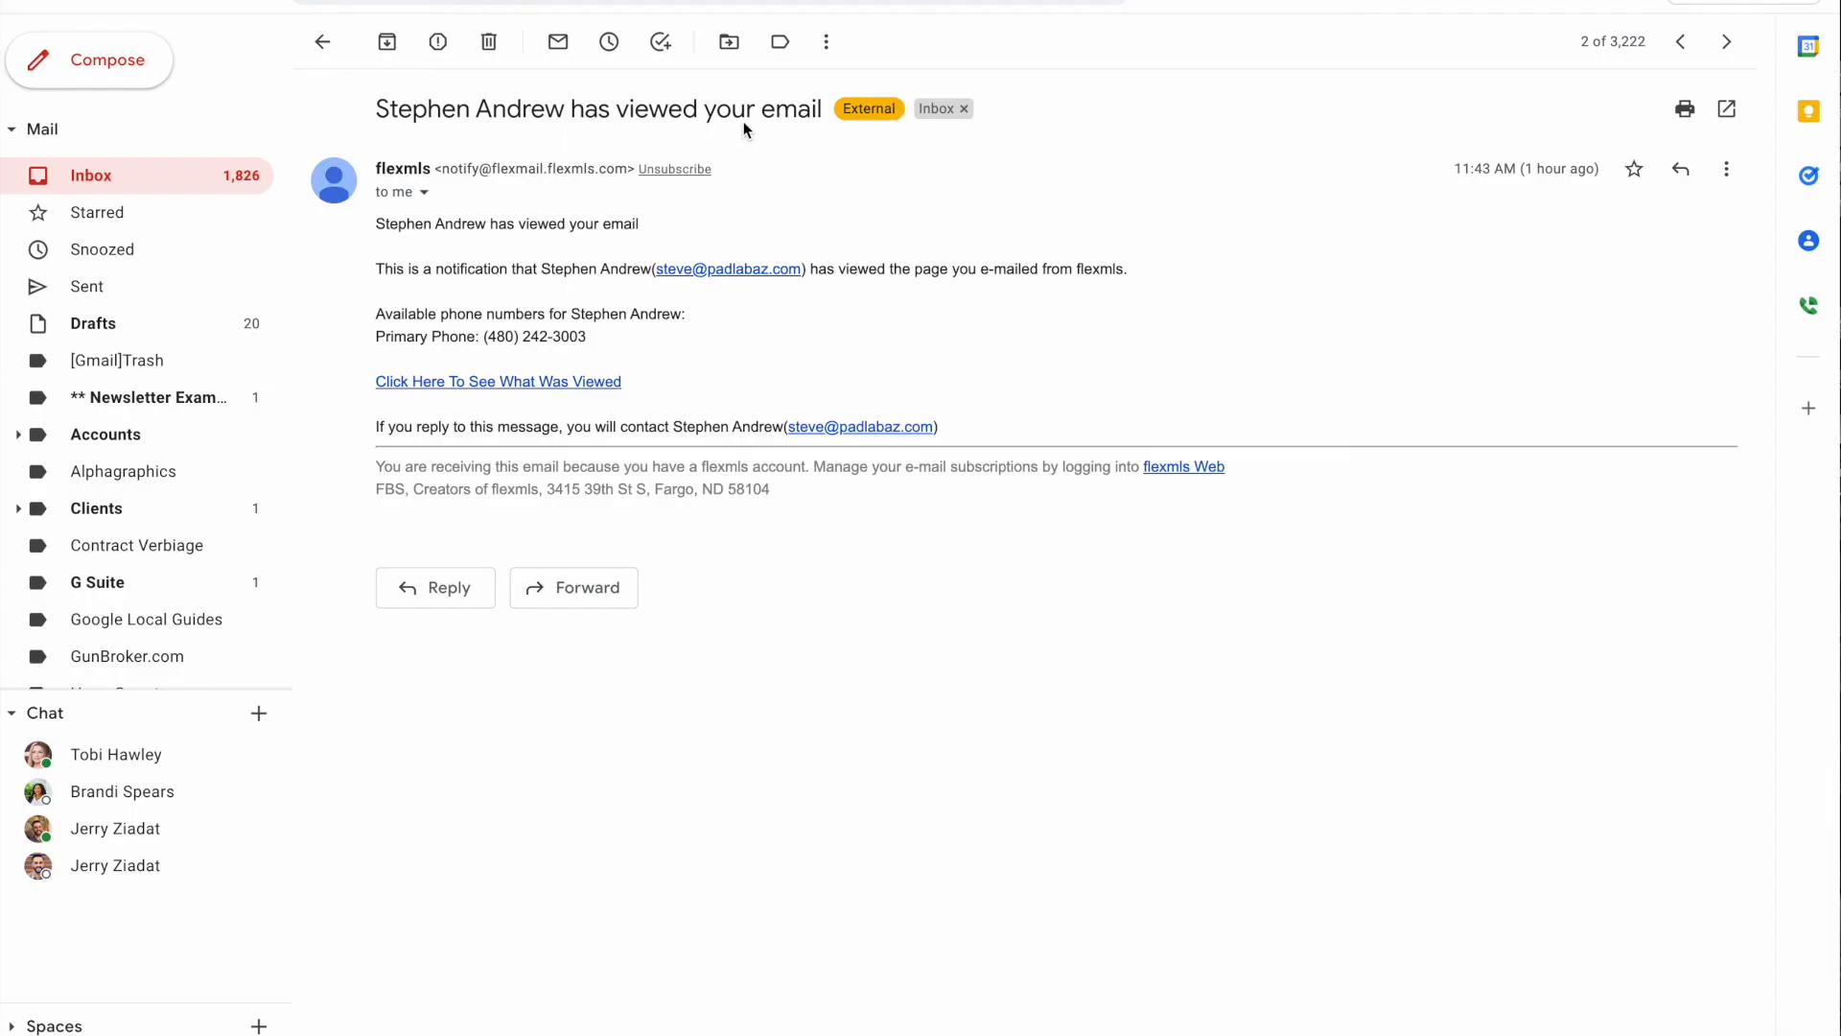
Open the Flexmls viewed-email notification and follow 'Click Here To See What Was Viewed'
{"action": "left_click", "coordinate": [653, 380]}
{"action": "left_click", "coordinate": [572, 383]}
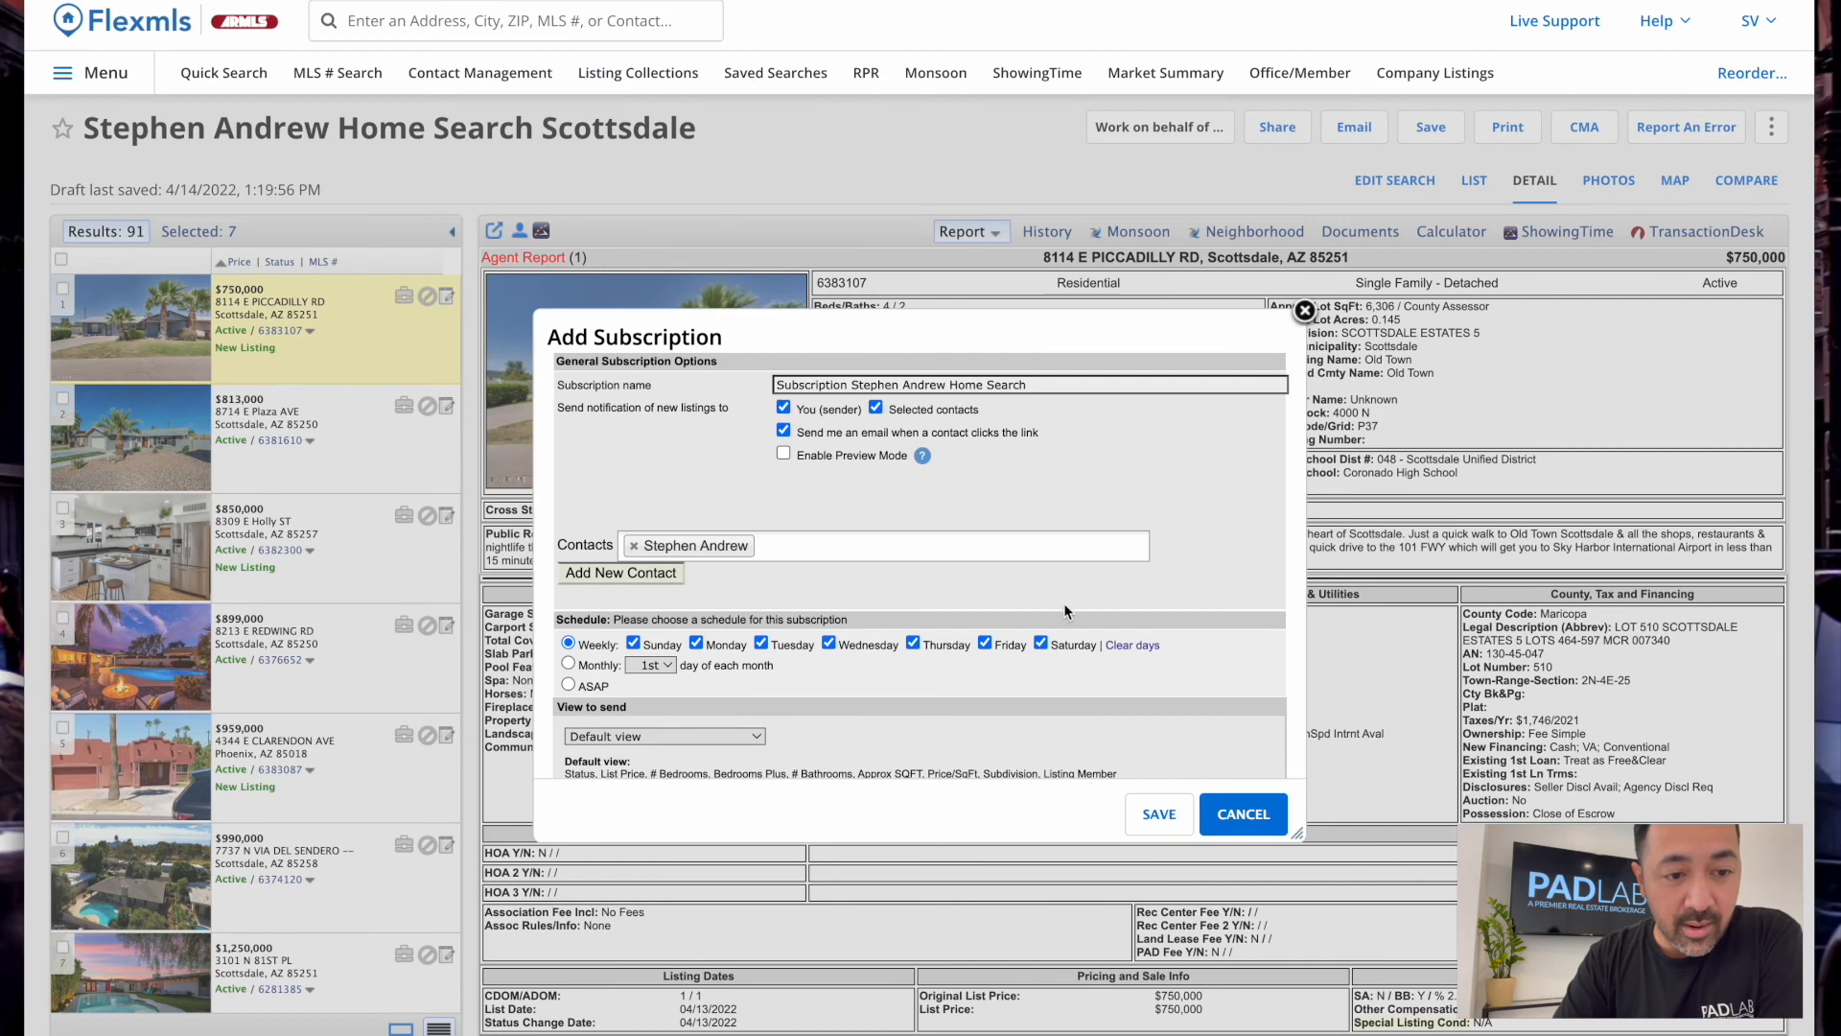
Save the Scottsdale search together with its email subscription
{"action": "left_click", "coordinate": [1160, 812]}
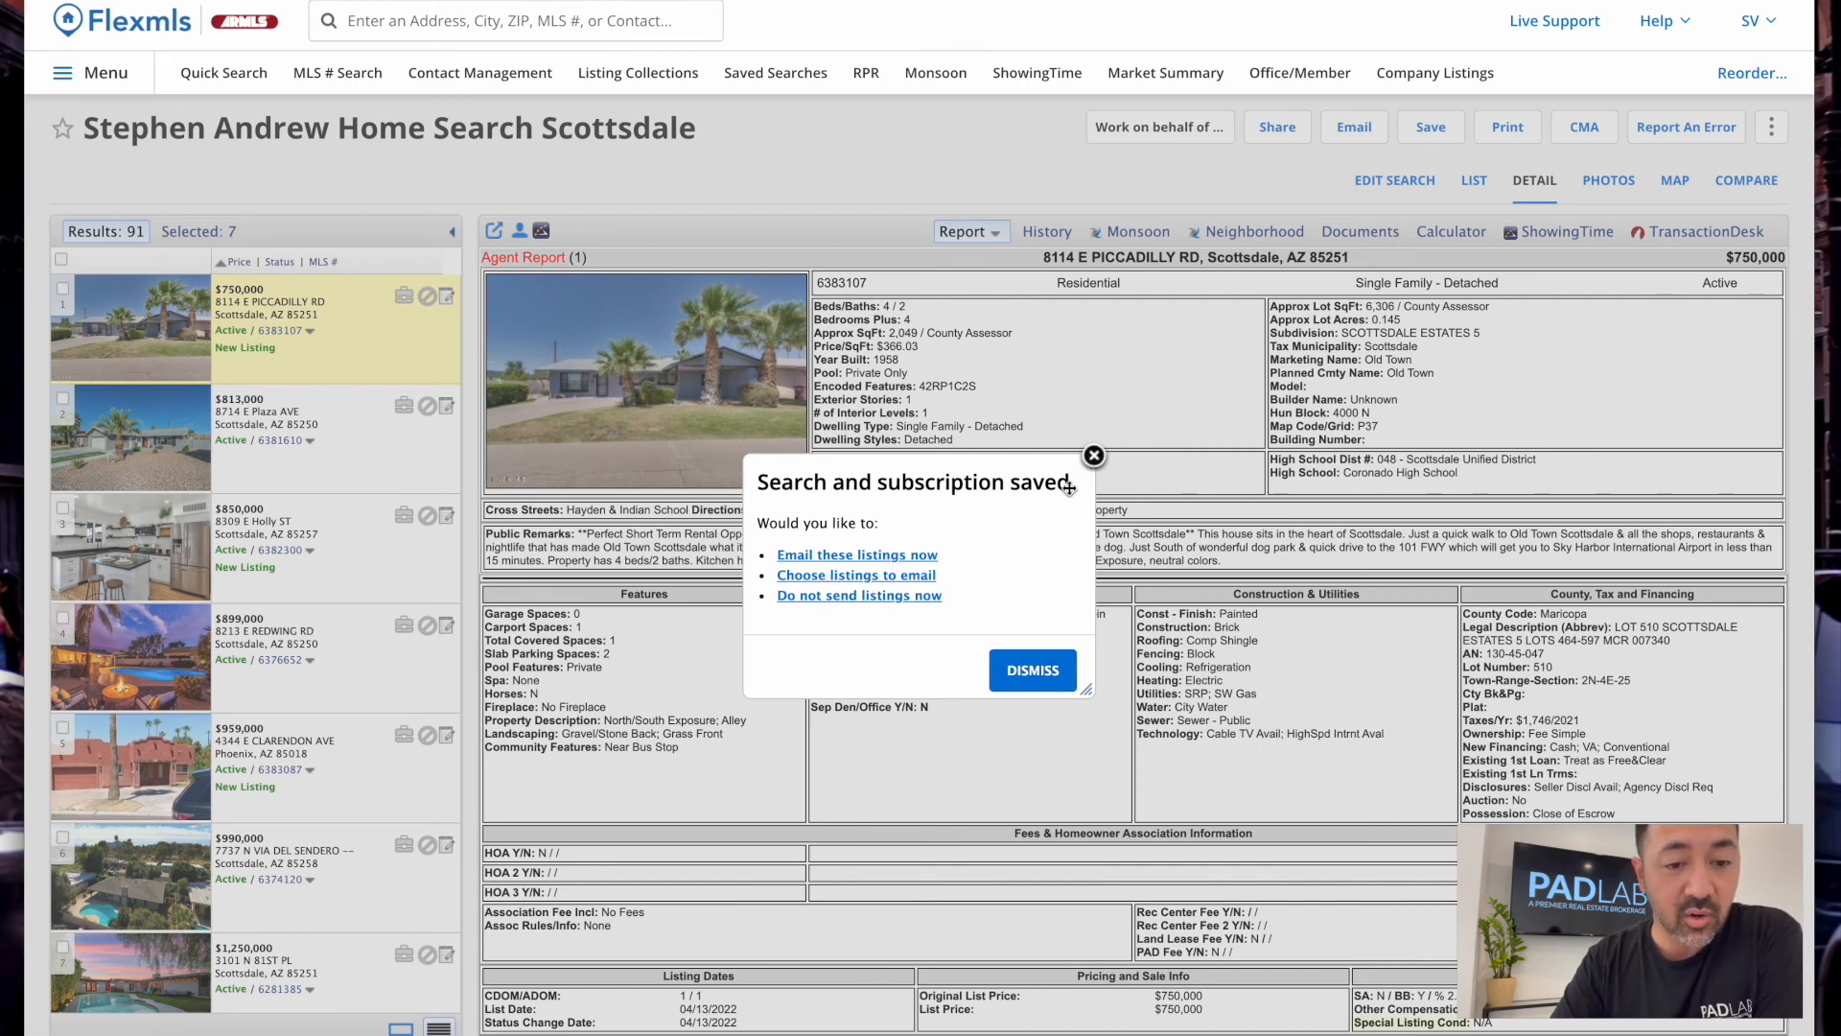
Dismiss the 'Search and subscription saved' dialog and look over the listing report
{"action": "left_click", "coordinate": [1094, 456]}
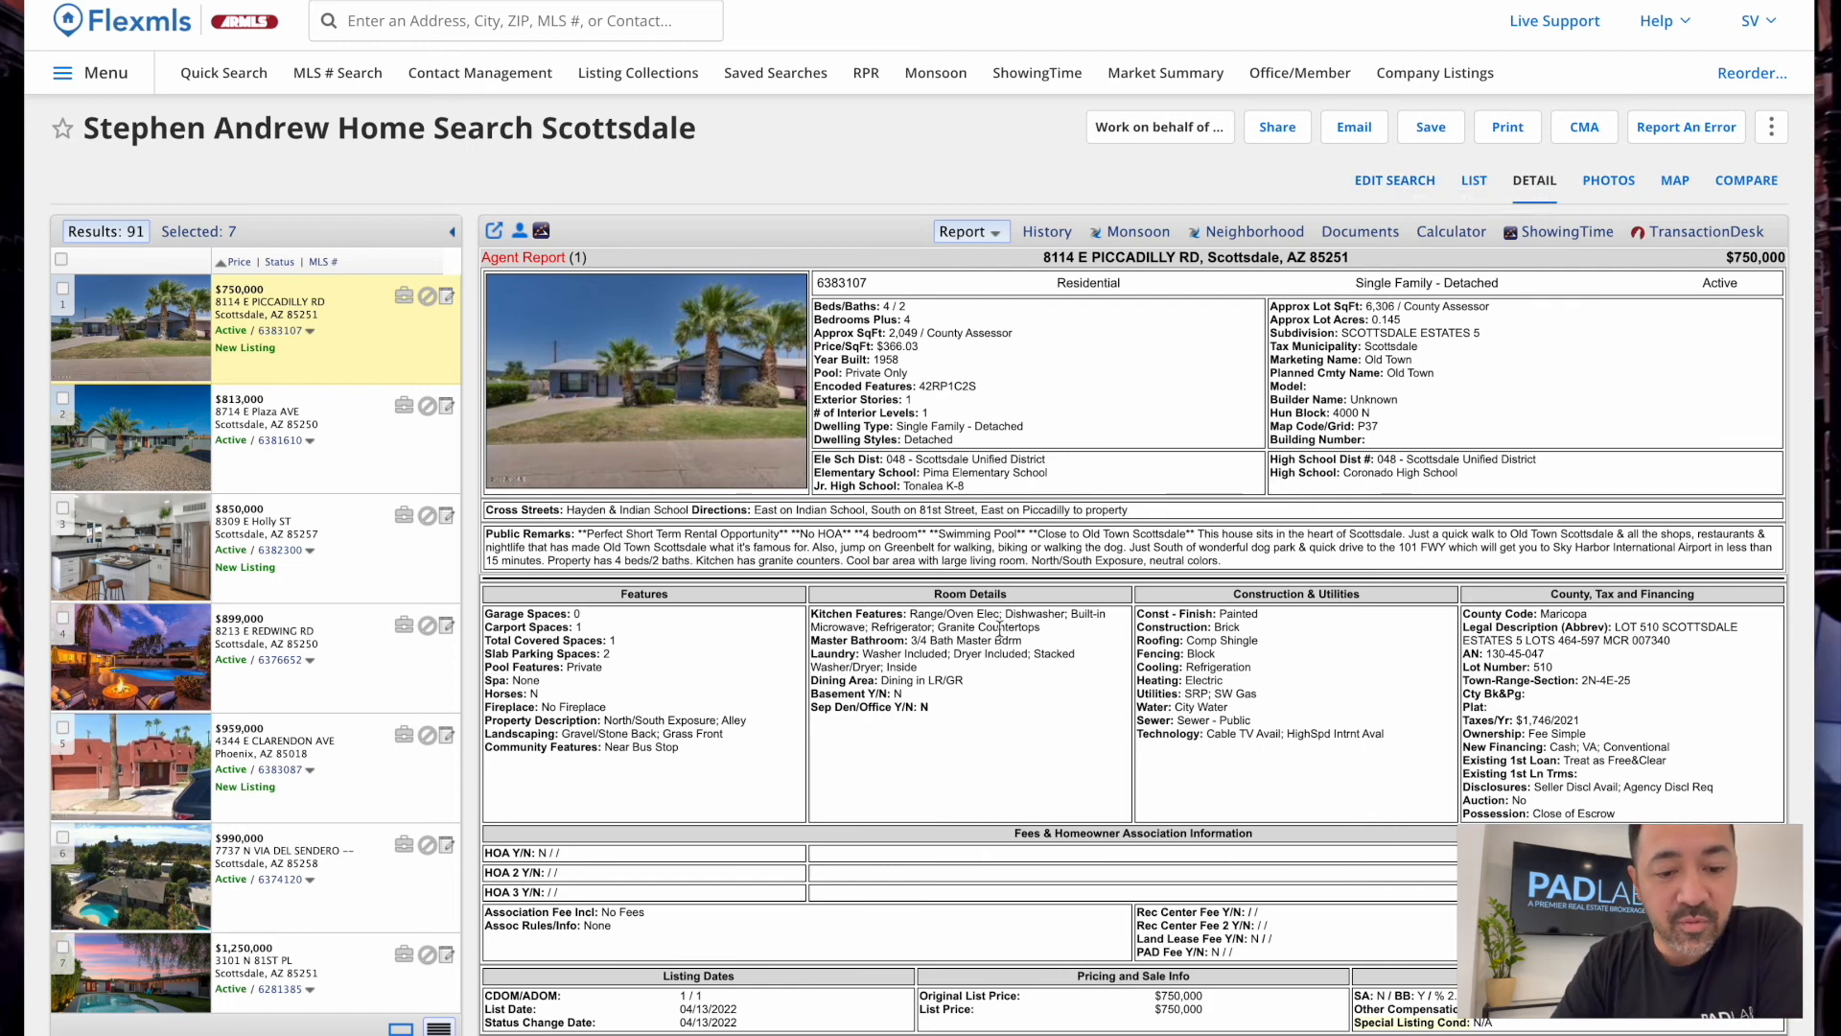
{"action": "scroll", "coordinate": [1000, 629], "scroll_direction": "down", "scroll_amount": 3}
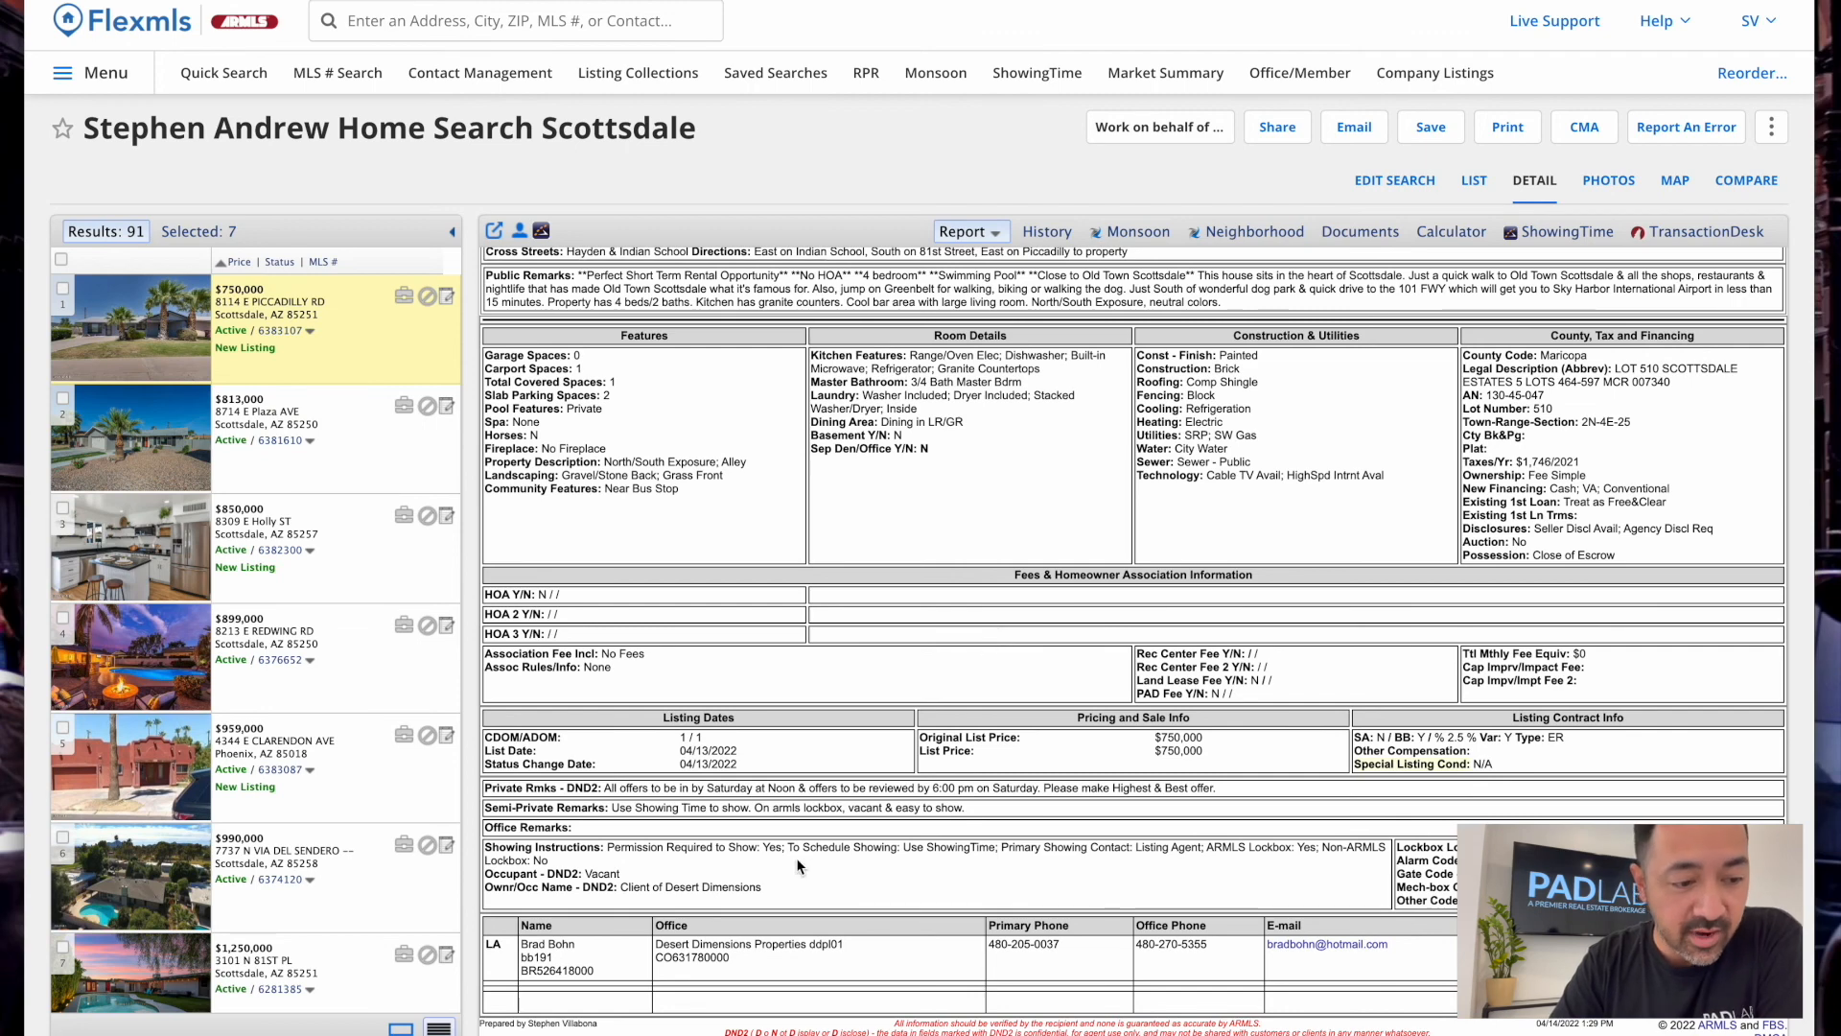
{"action": "scroll", "coordinate": [797, 866], "scroll_direction": "up", "scroll_amount": 3}
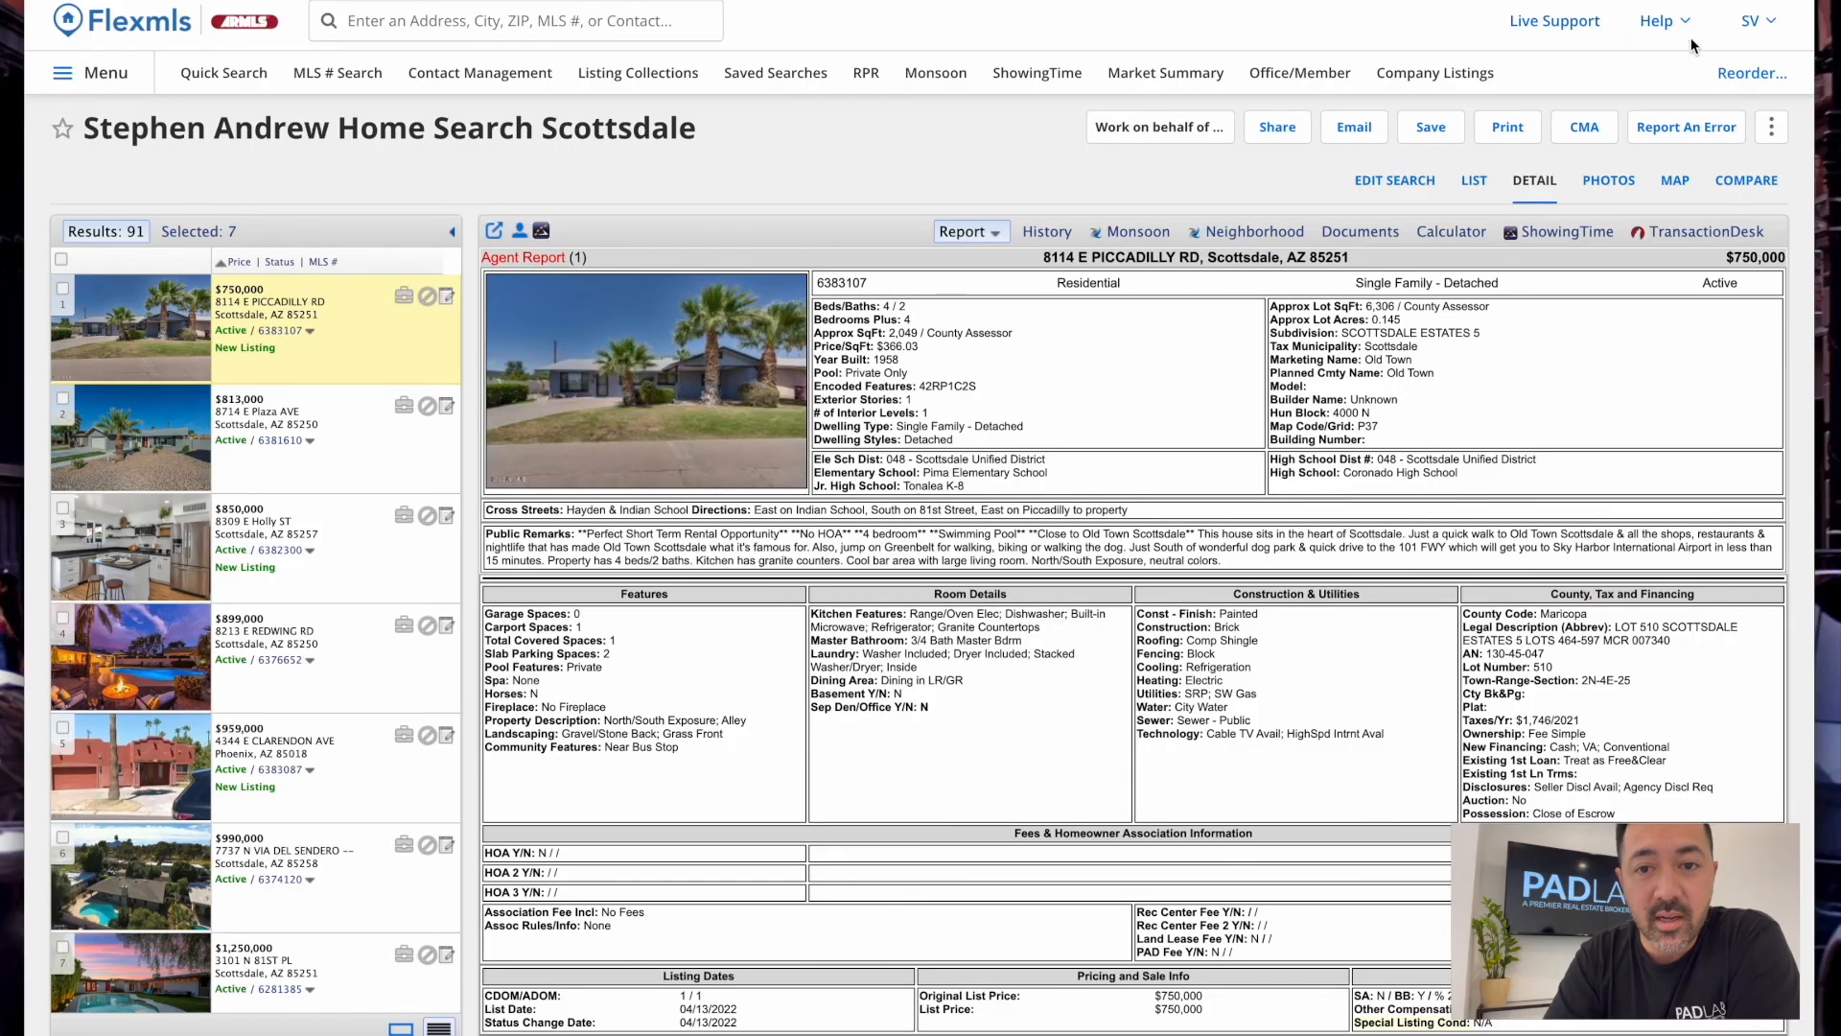
Show the Help menu with Flexmls Academy, Video Training and Contact Support
{"action": "left_click", "coordinate": [1680, 23]}
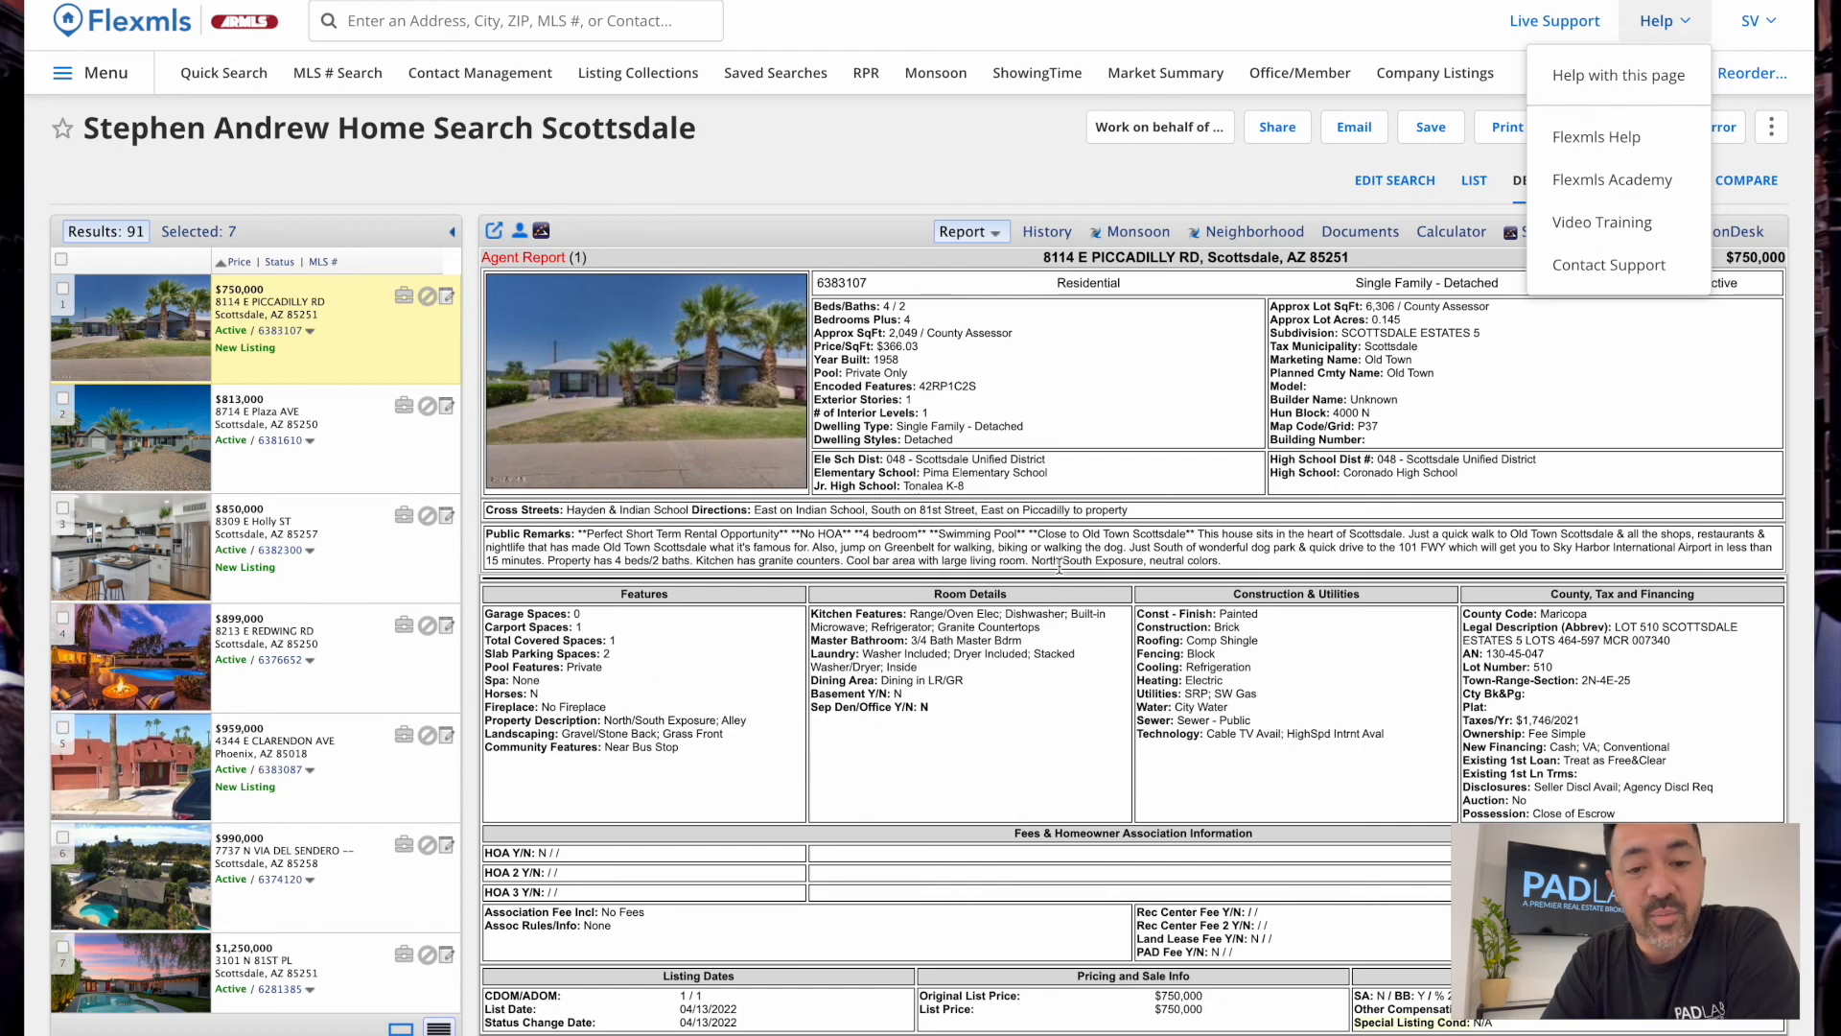
{"action": "scroll", "coordinate": [885, 434], "scroll_direction": "down", "scroll_amount": 5}
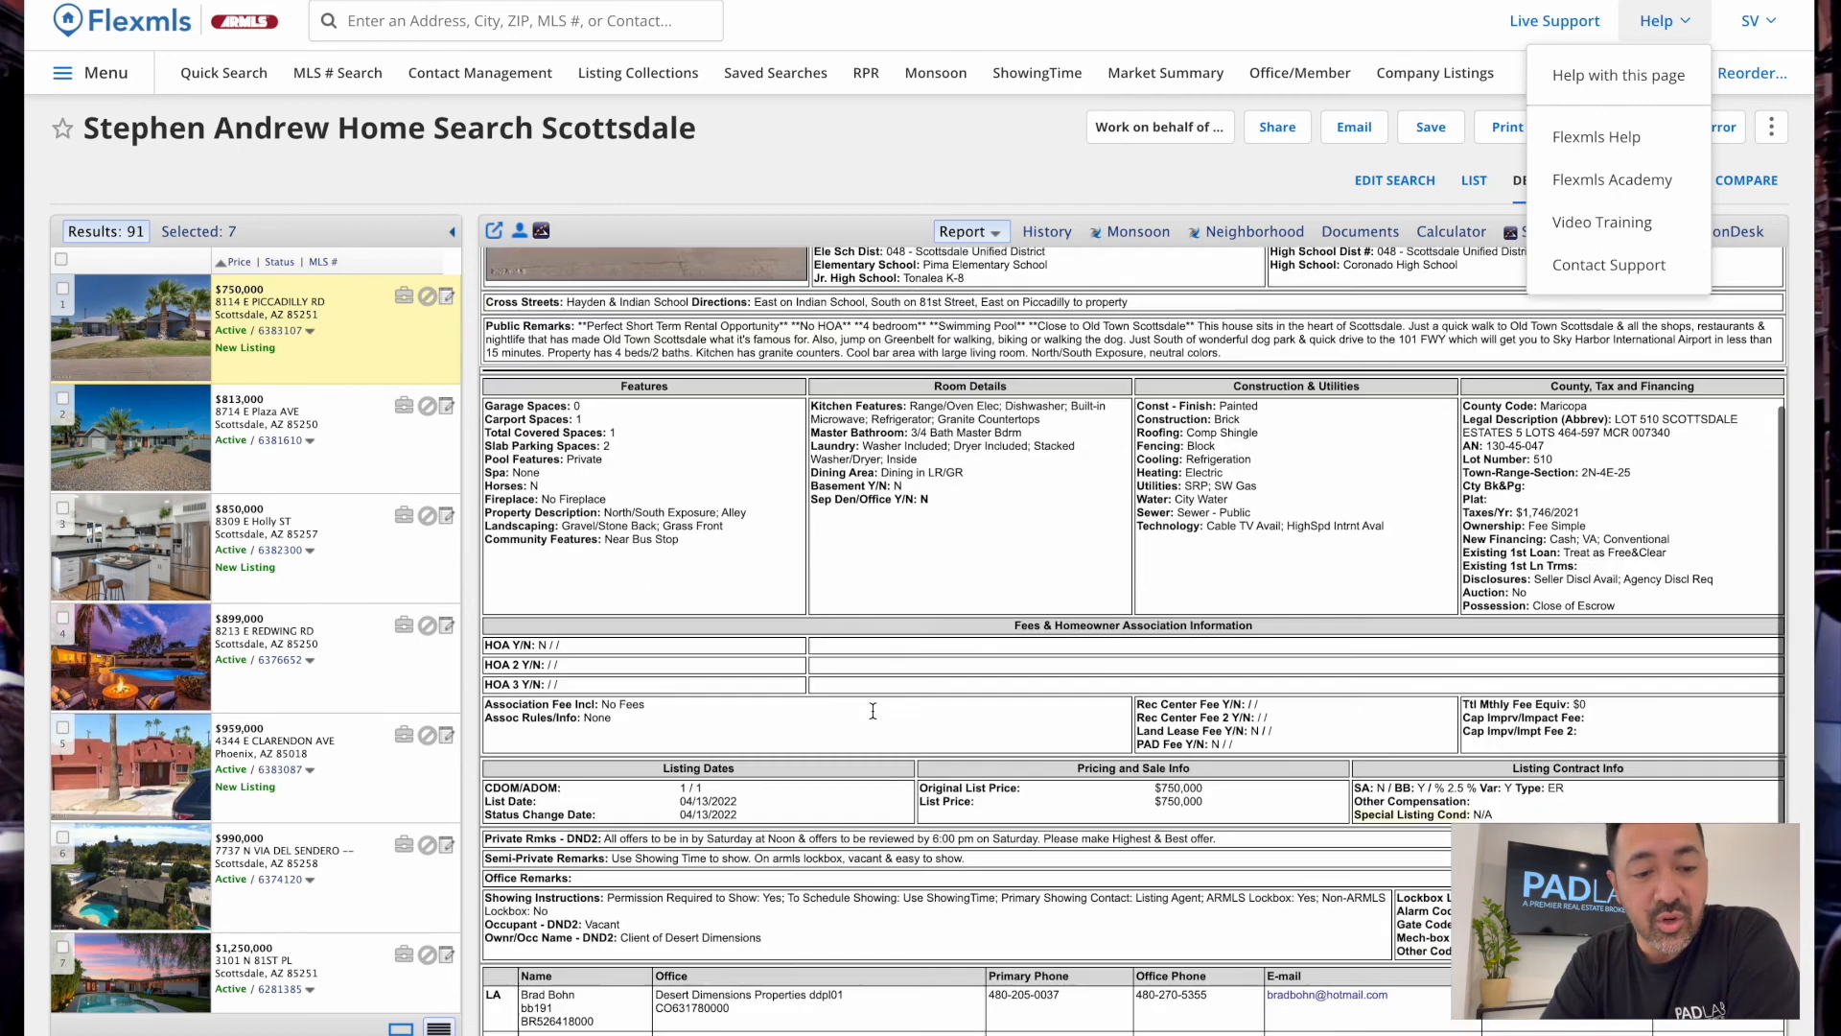
{"action": "scroll", "coordinate": [770, 868], "scroll_direction": "up", "scroll_amount": 1}
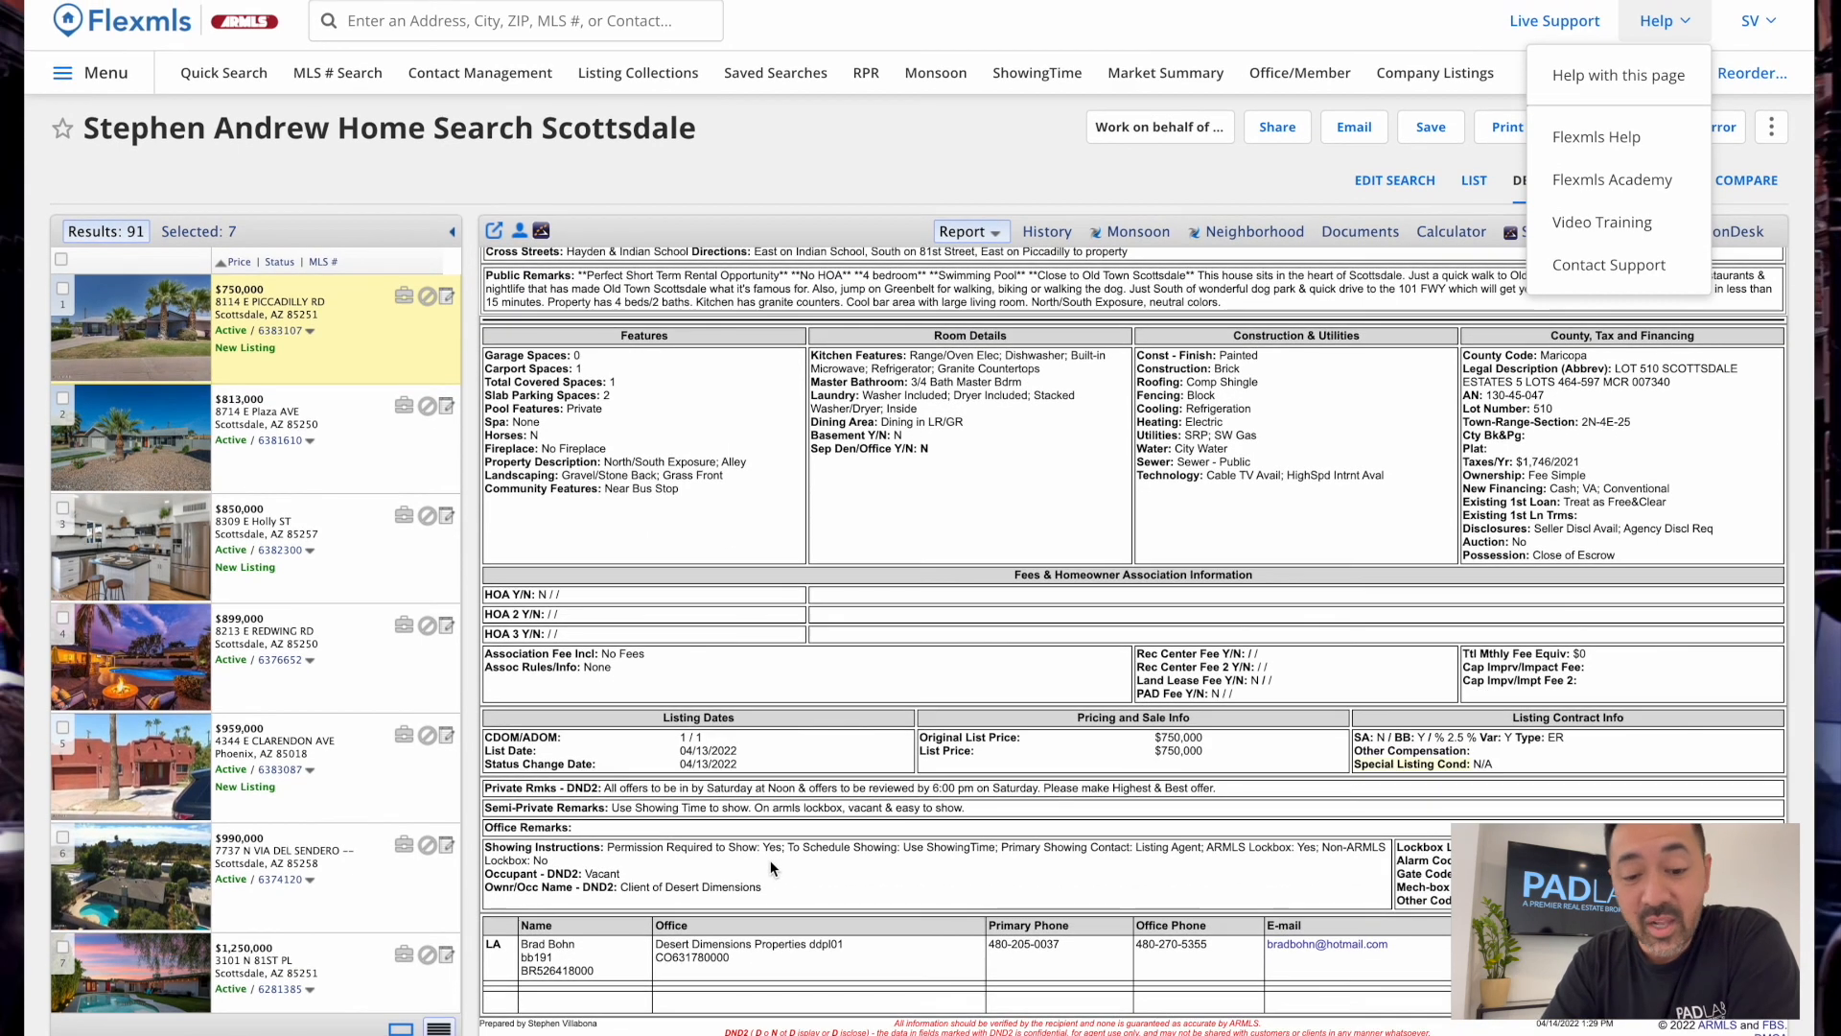
{"action": "scroll", "coordinate": [770, 868], "scroll_direction": "down", "scroll_amount": 1}
{"action": "scroll", "coordinate": [770, 868], "scroll_direction": "up", "scroll_amount": 1}
{"action": "scroll", "coordinate": [770, 867], "scroll_direction": "up", "scroll_amount": 3}
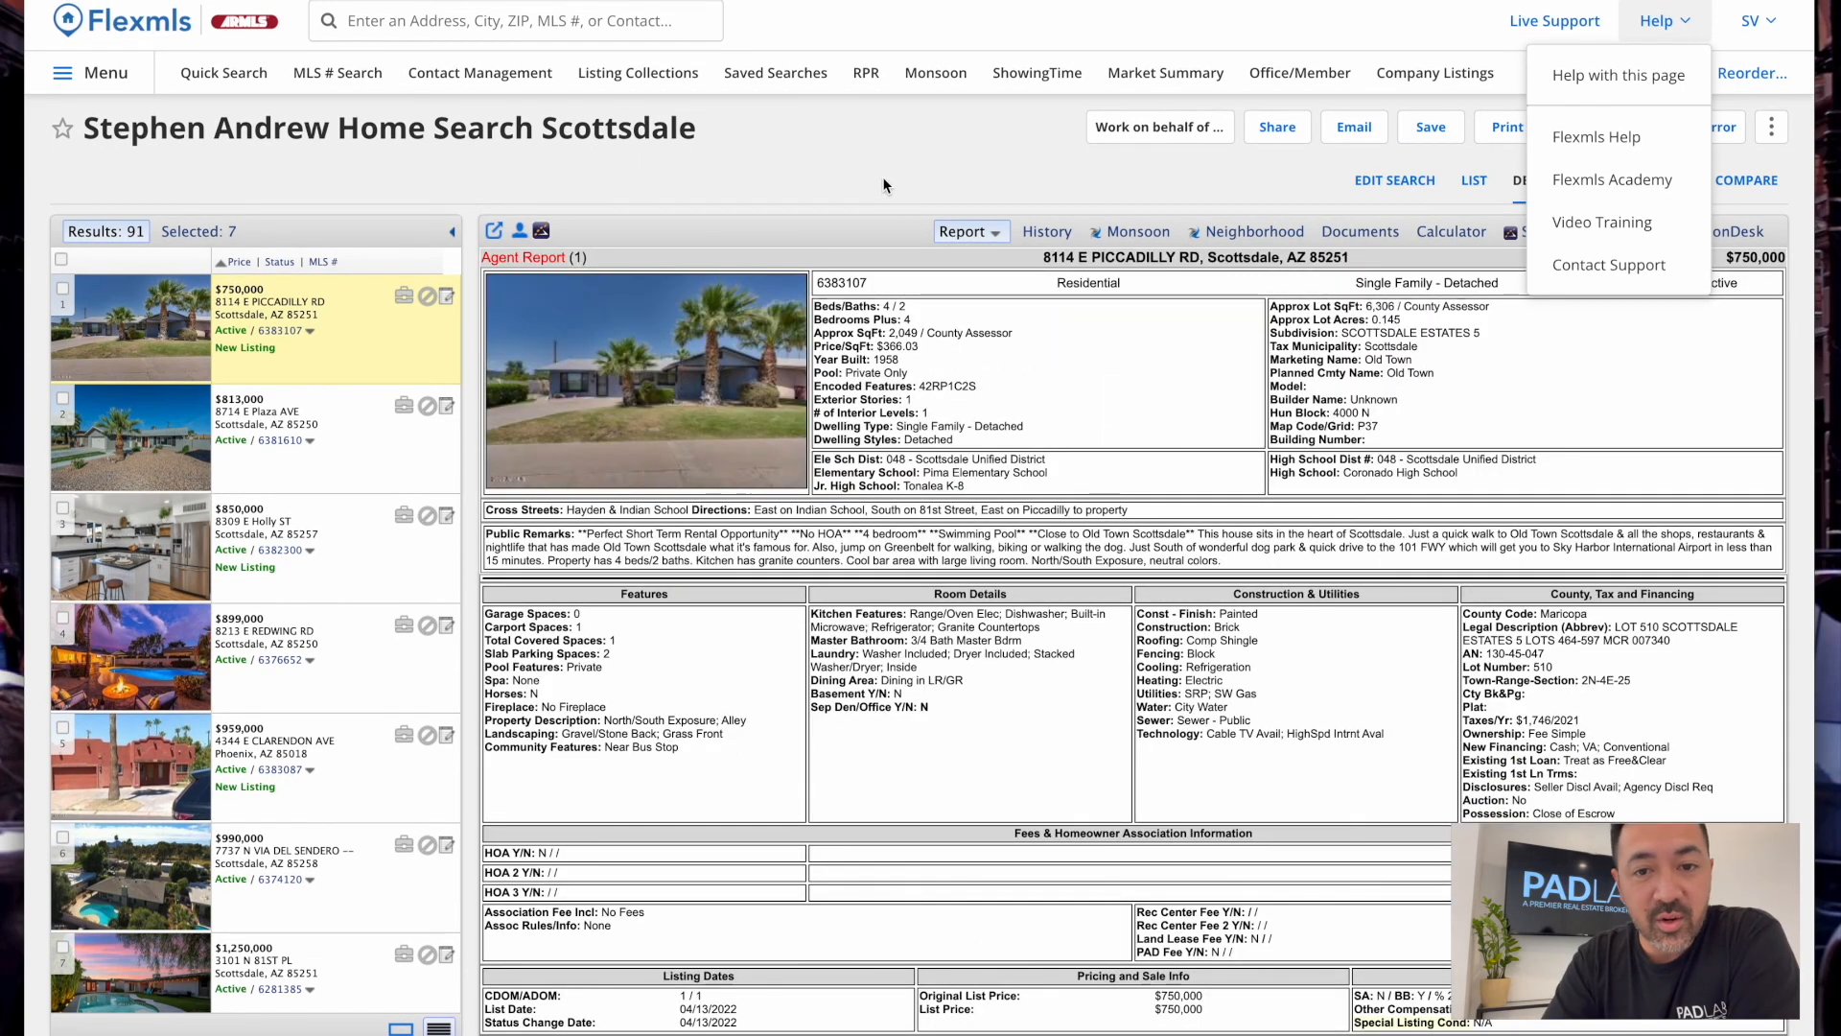
{"action": "left_click", "coordinate": [826, 155]}
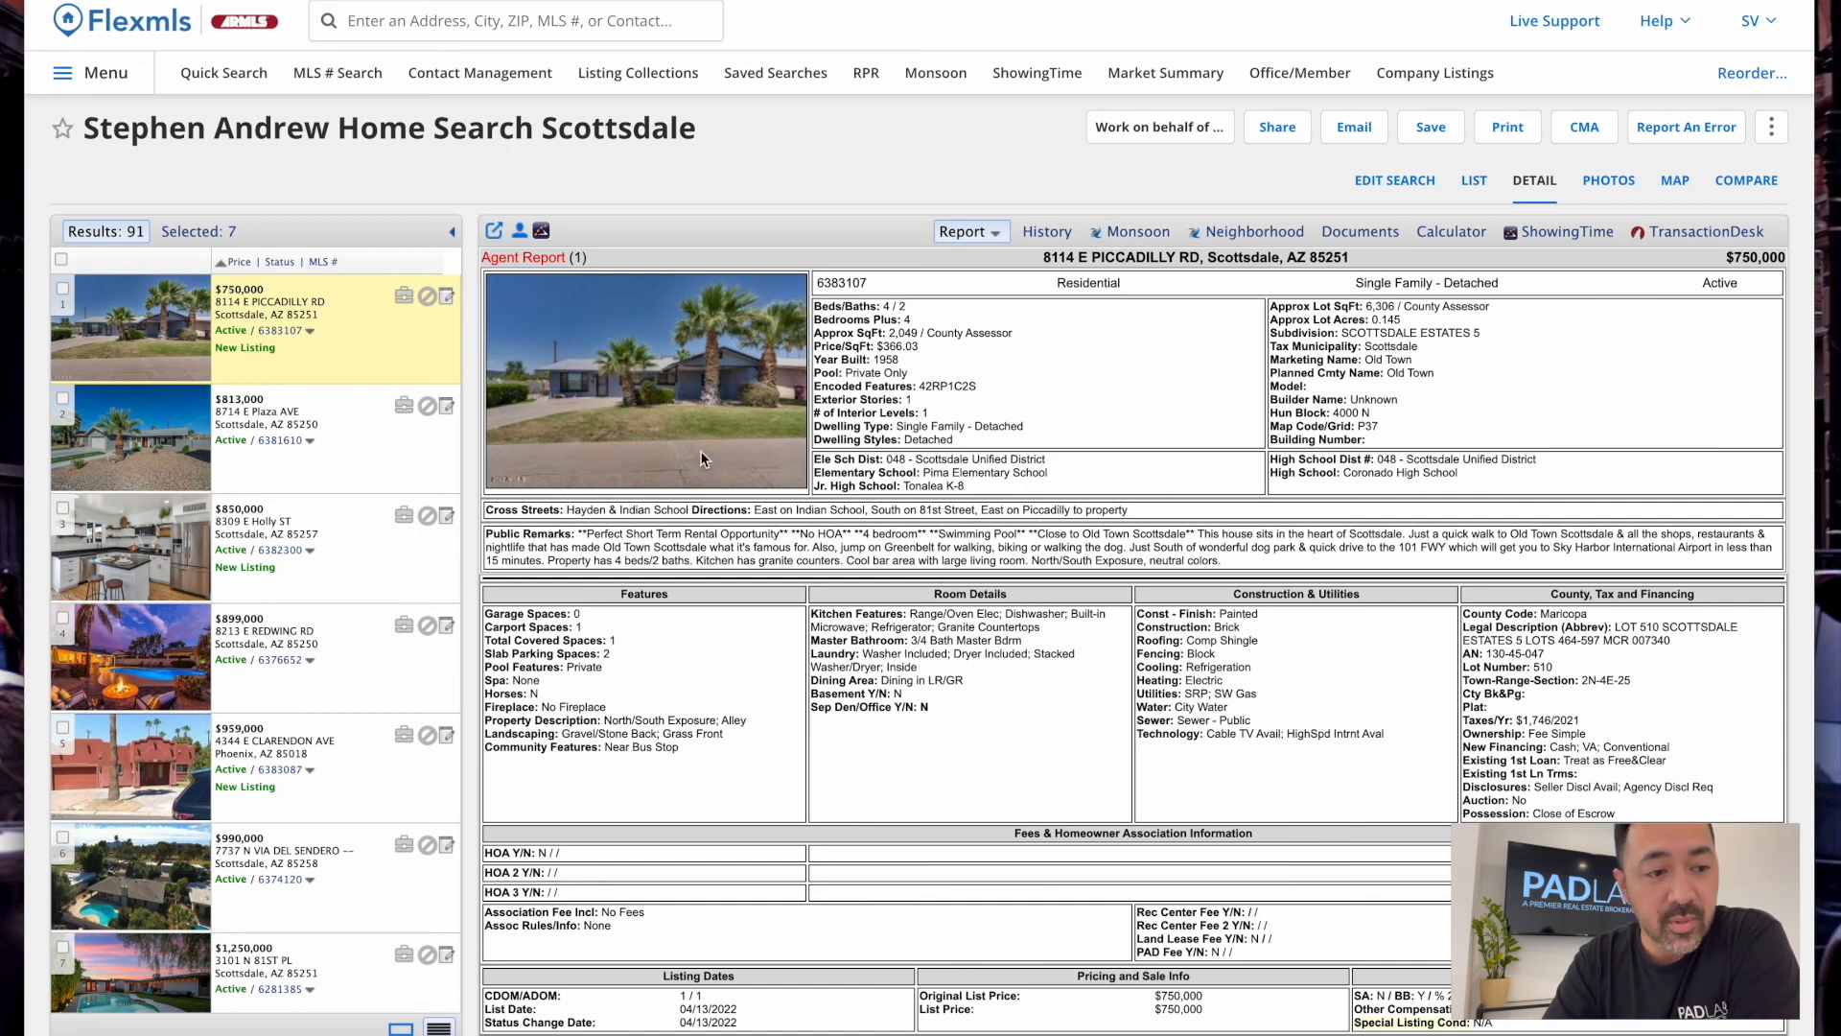
{"action": "left_click", "coordinate": [261, 317]}
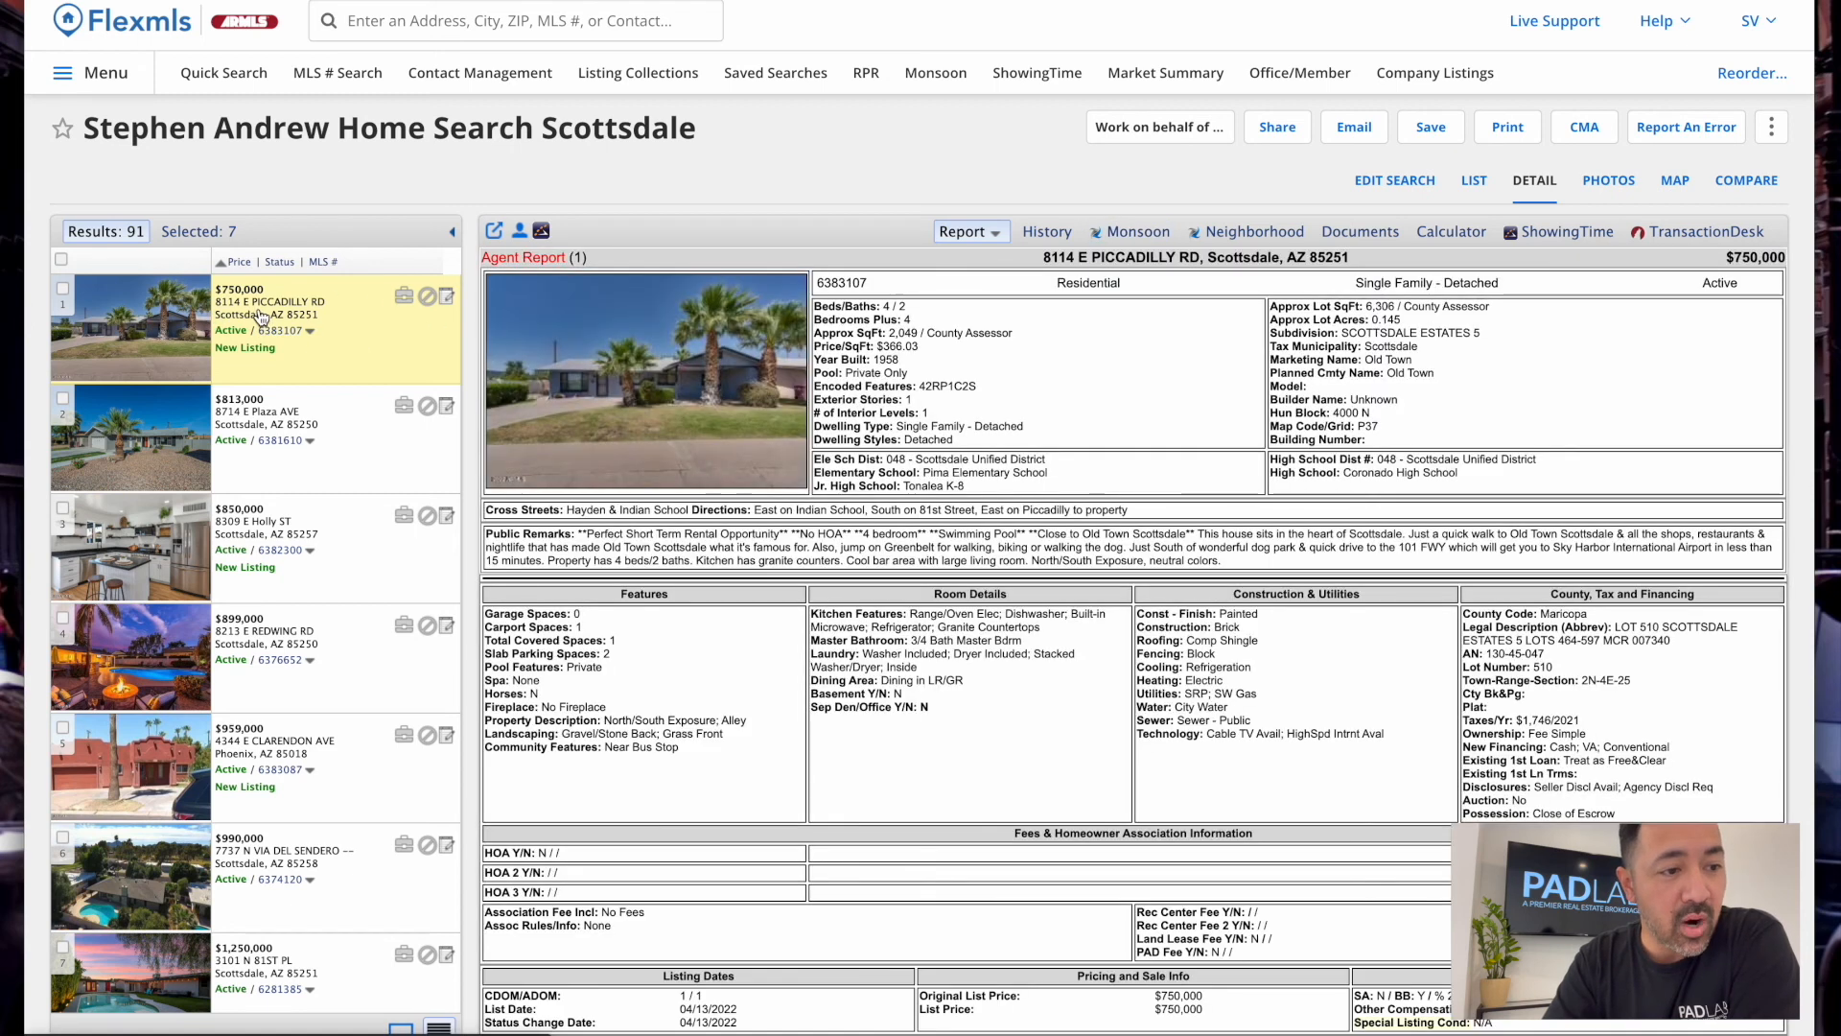
Find a fellow agent by name in quick search, view their member profile, then close it
{"action": "left_click", "coordinate": [556, 12]}
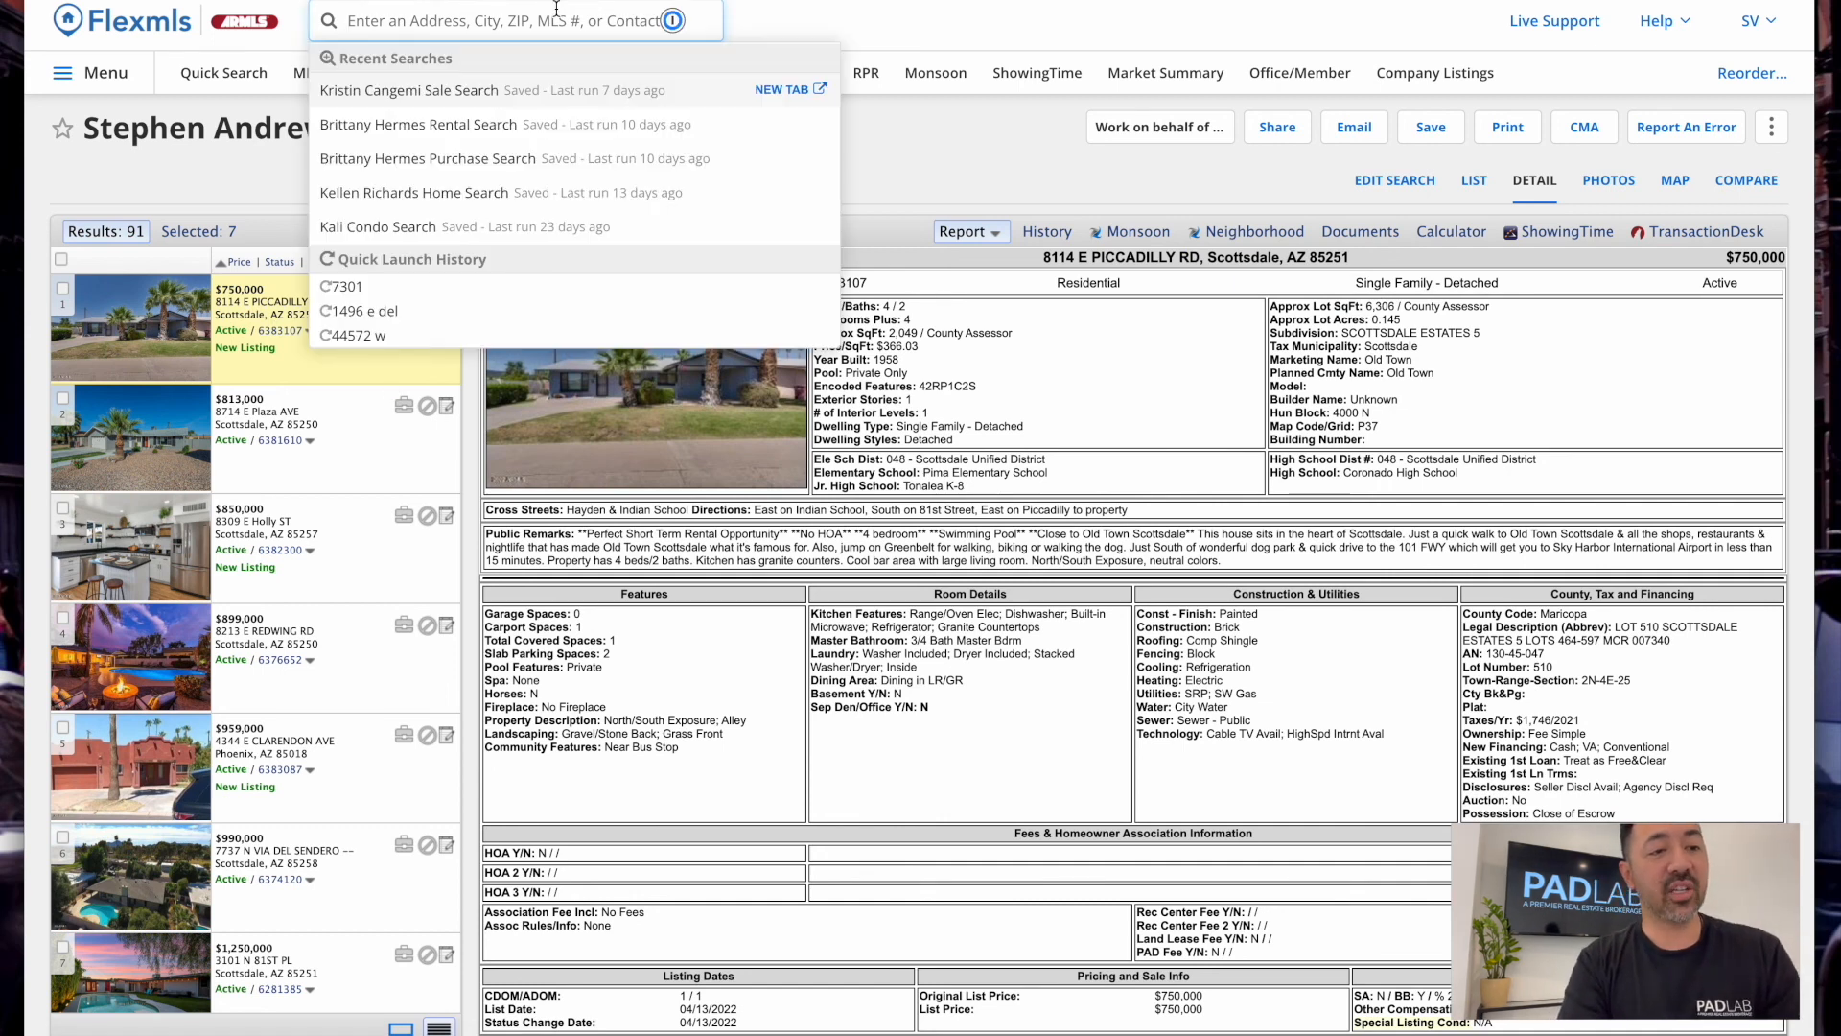
{"action": "left_click", "coordinate": [467, 27]}
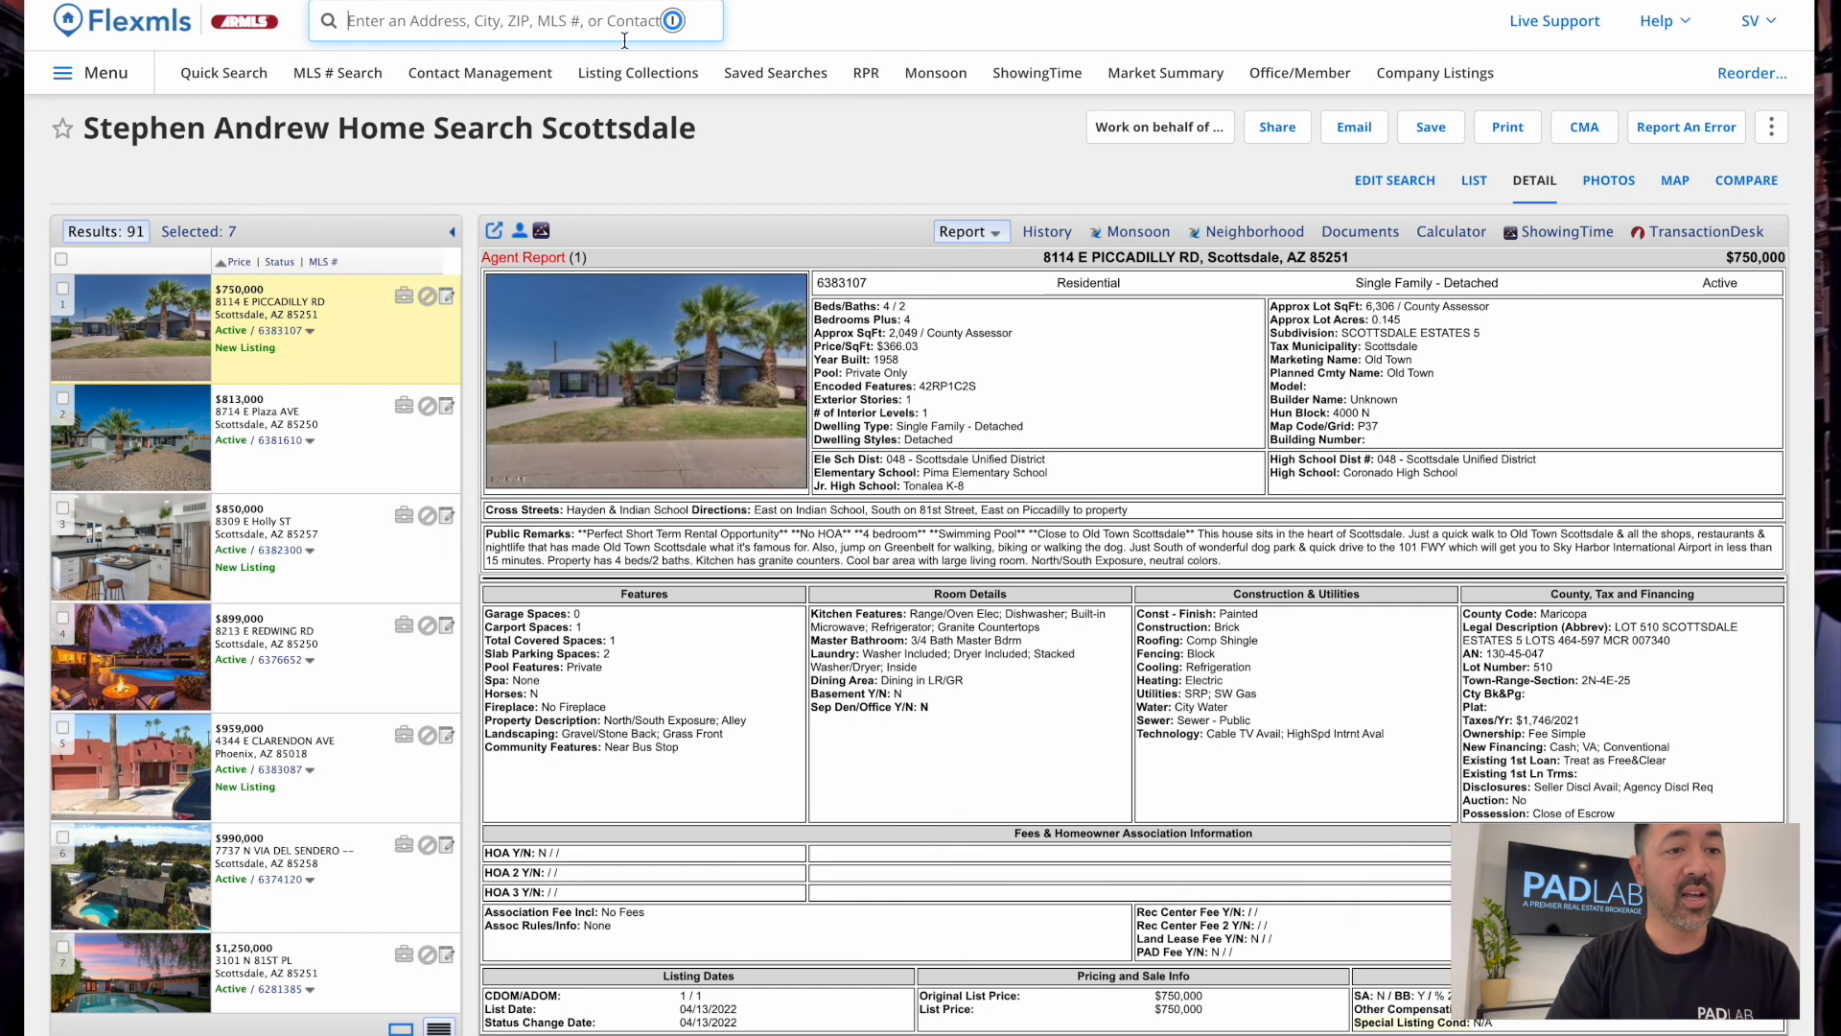
{"action": "left_click", "coordinate": [494, 29]}
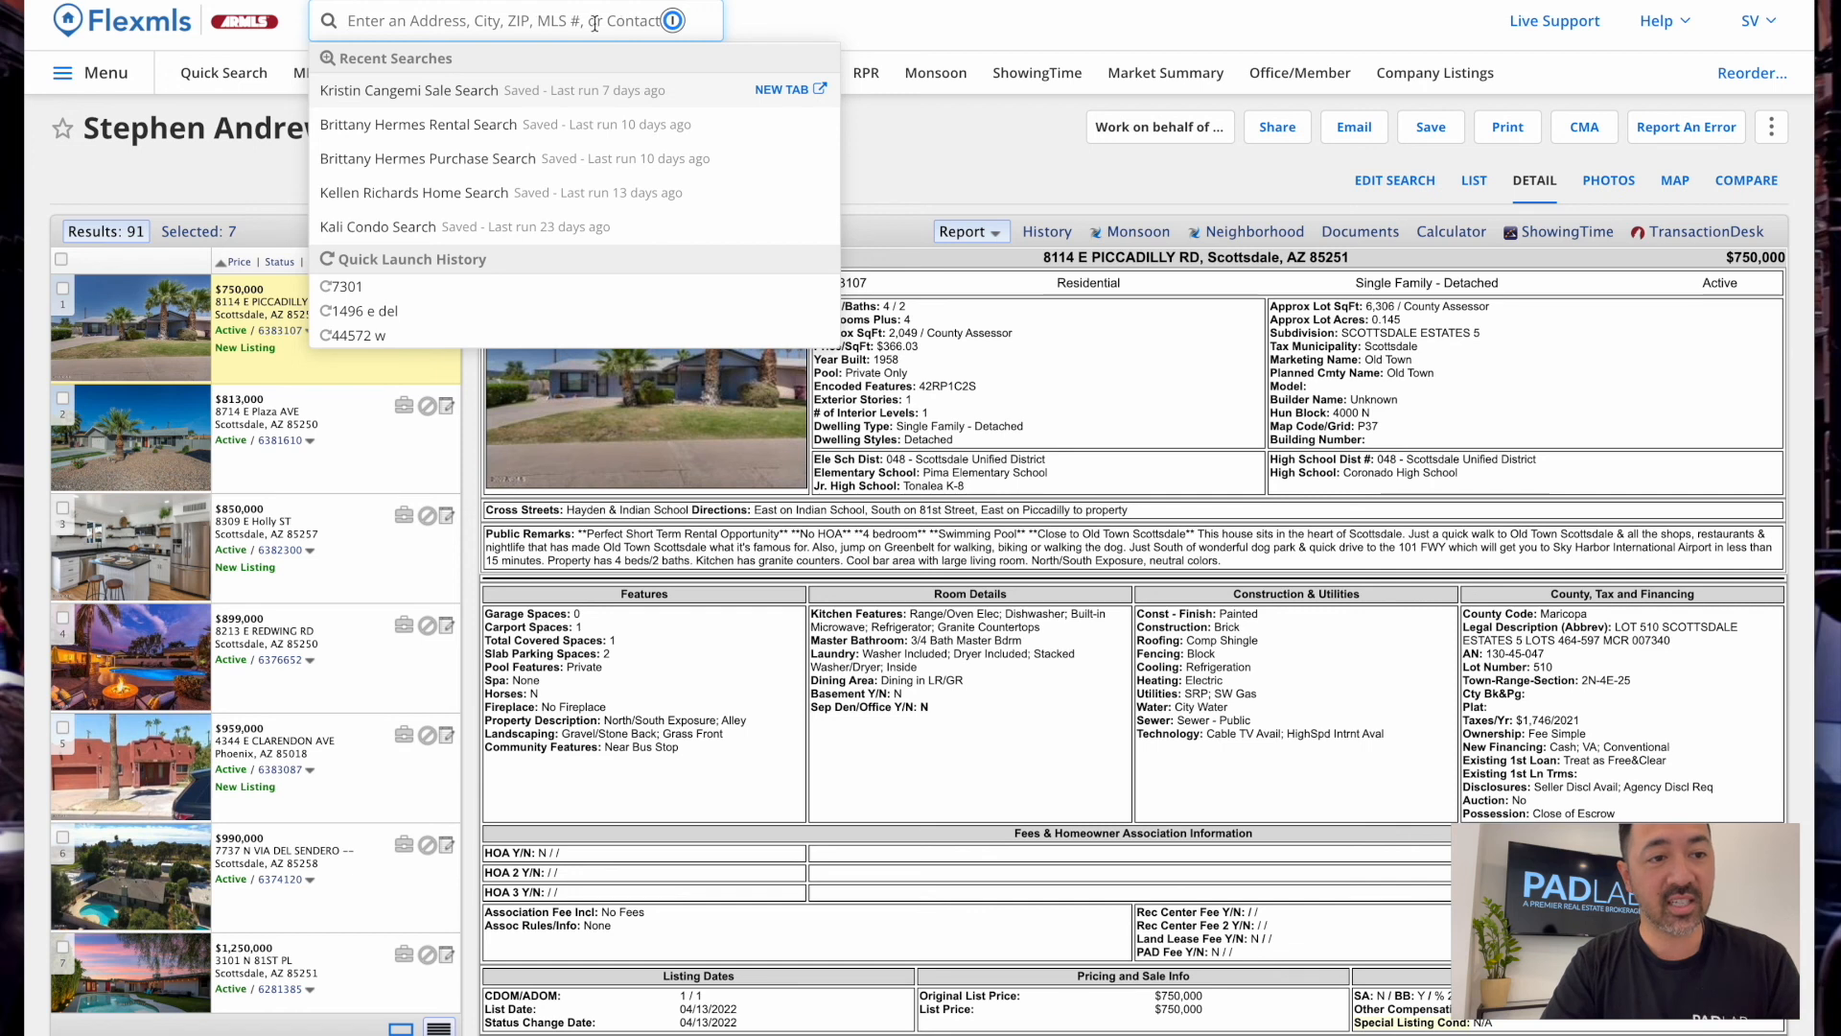
{"action": "left_click", "coordinate": [519, 21]}
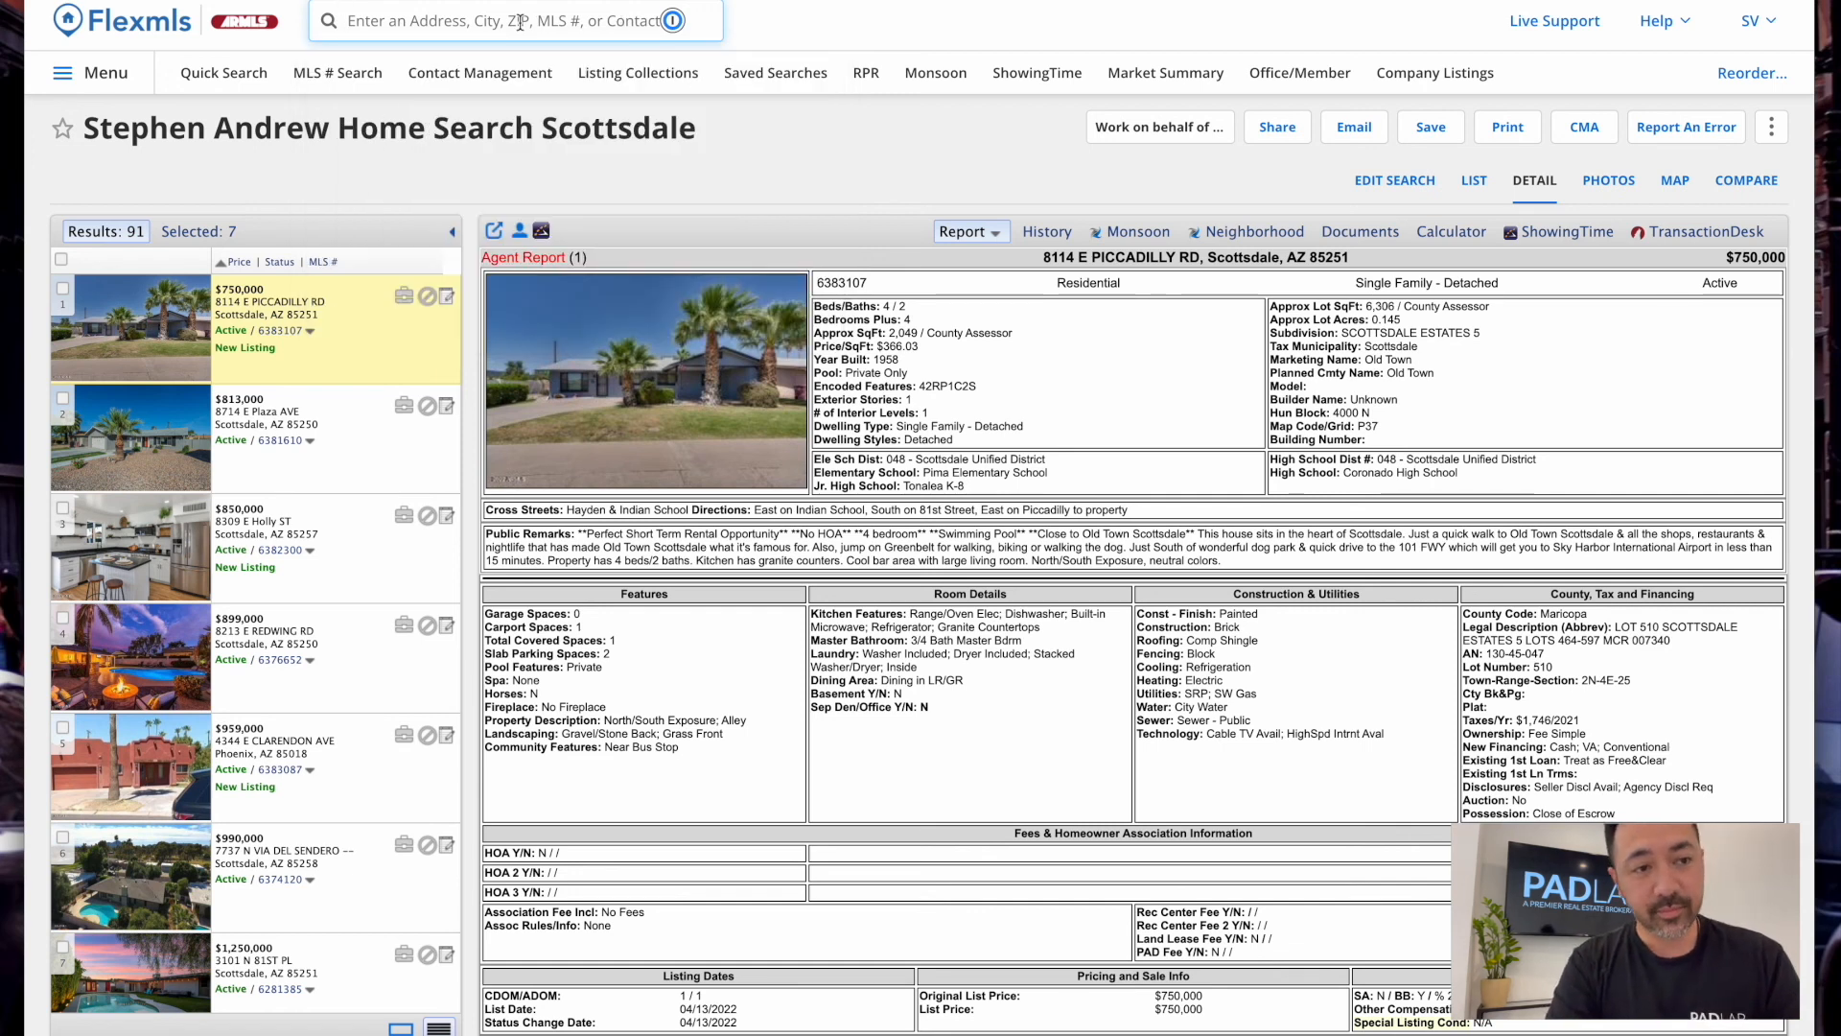
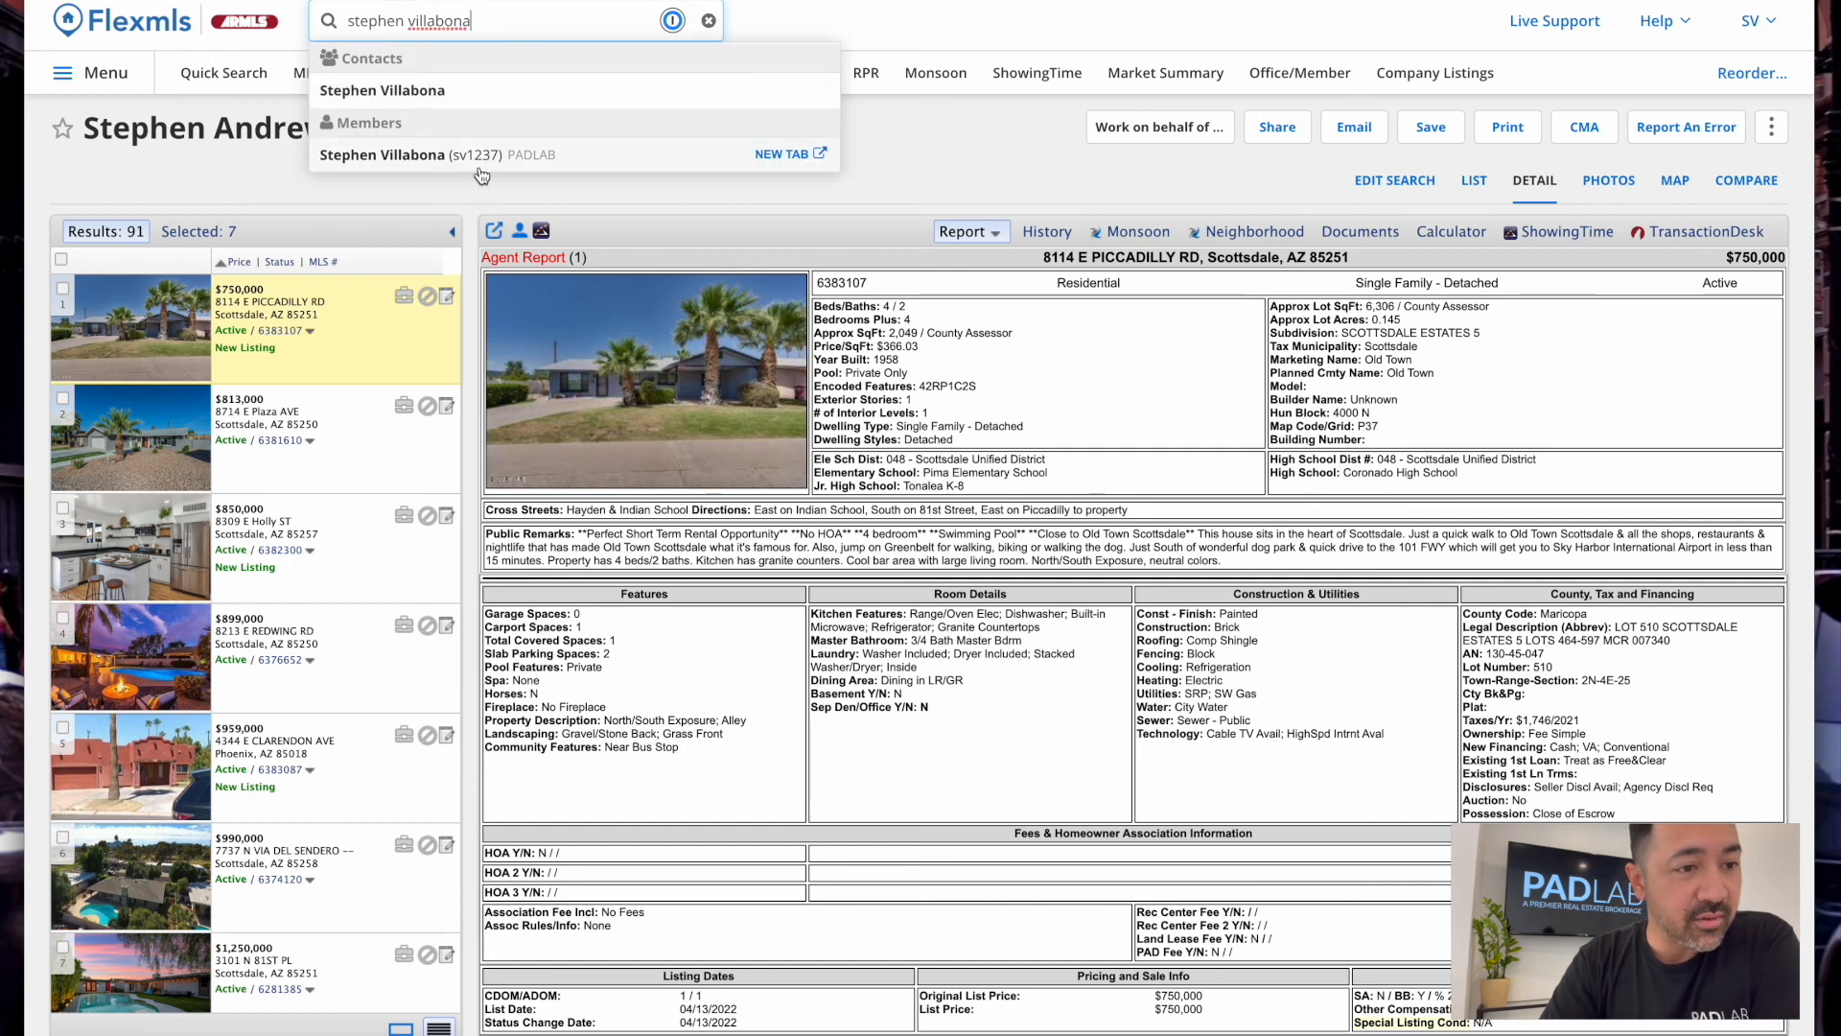
{"action": "left_click", "coordinate": [559, 164]}
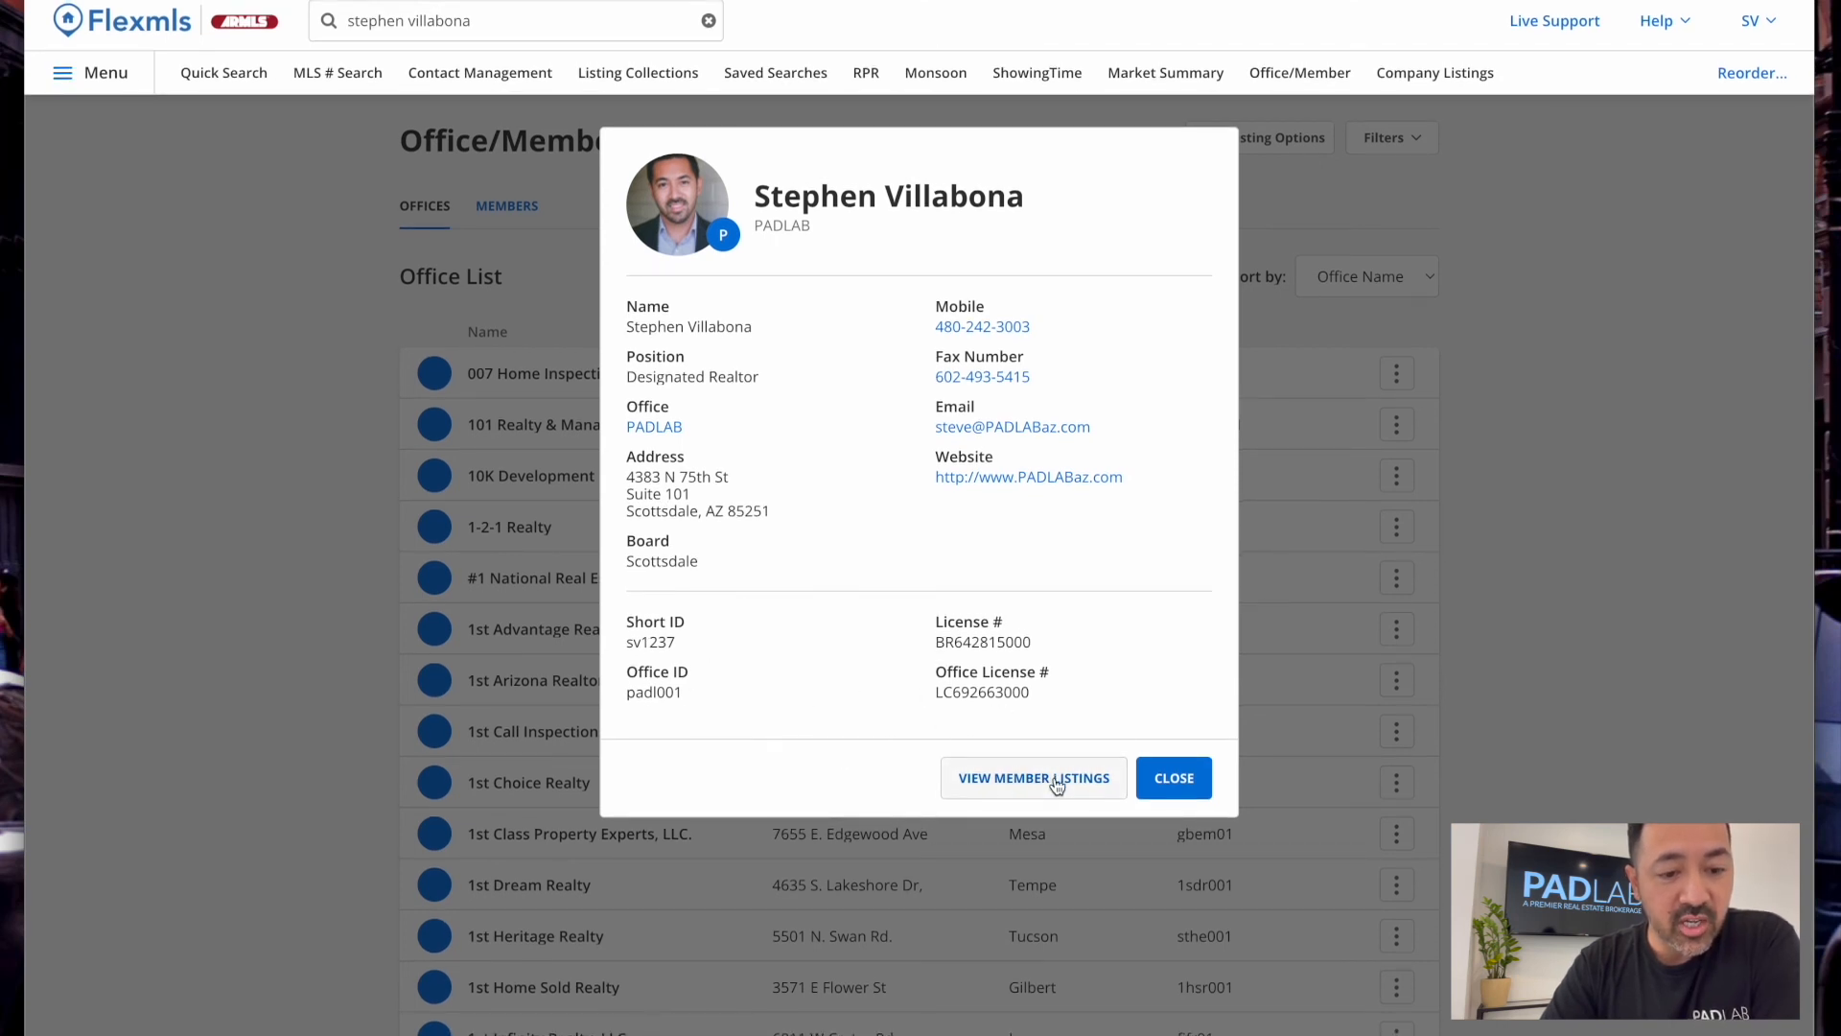
{"action": "left_click", "coordinate": [1185, 786]}
{"action": "left_click", "coordinate": [521, 14]}
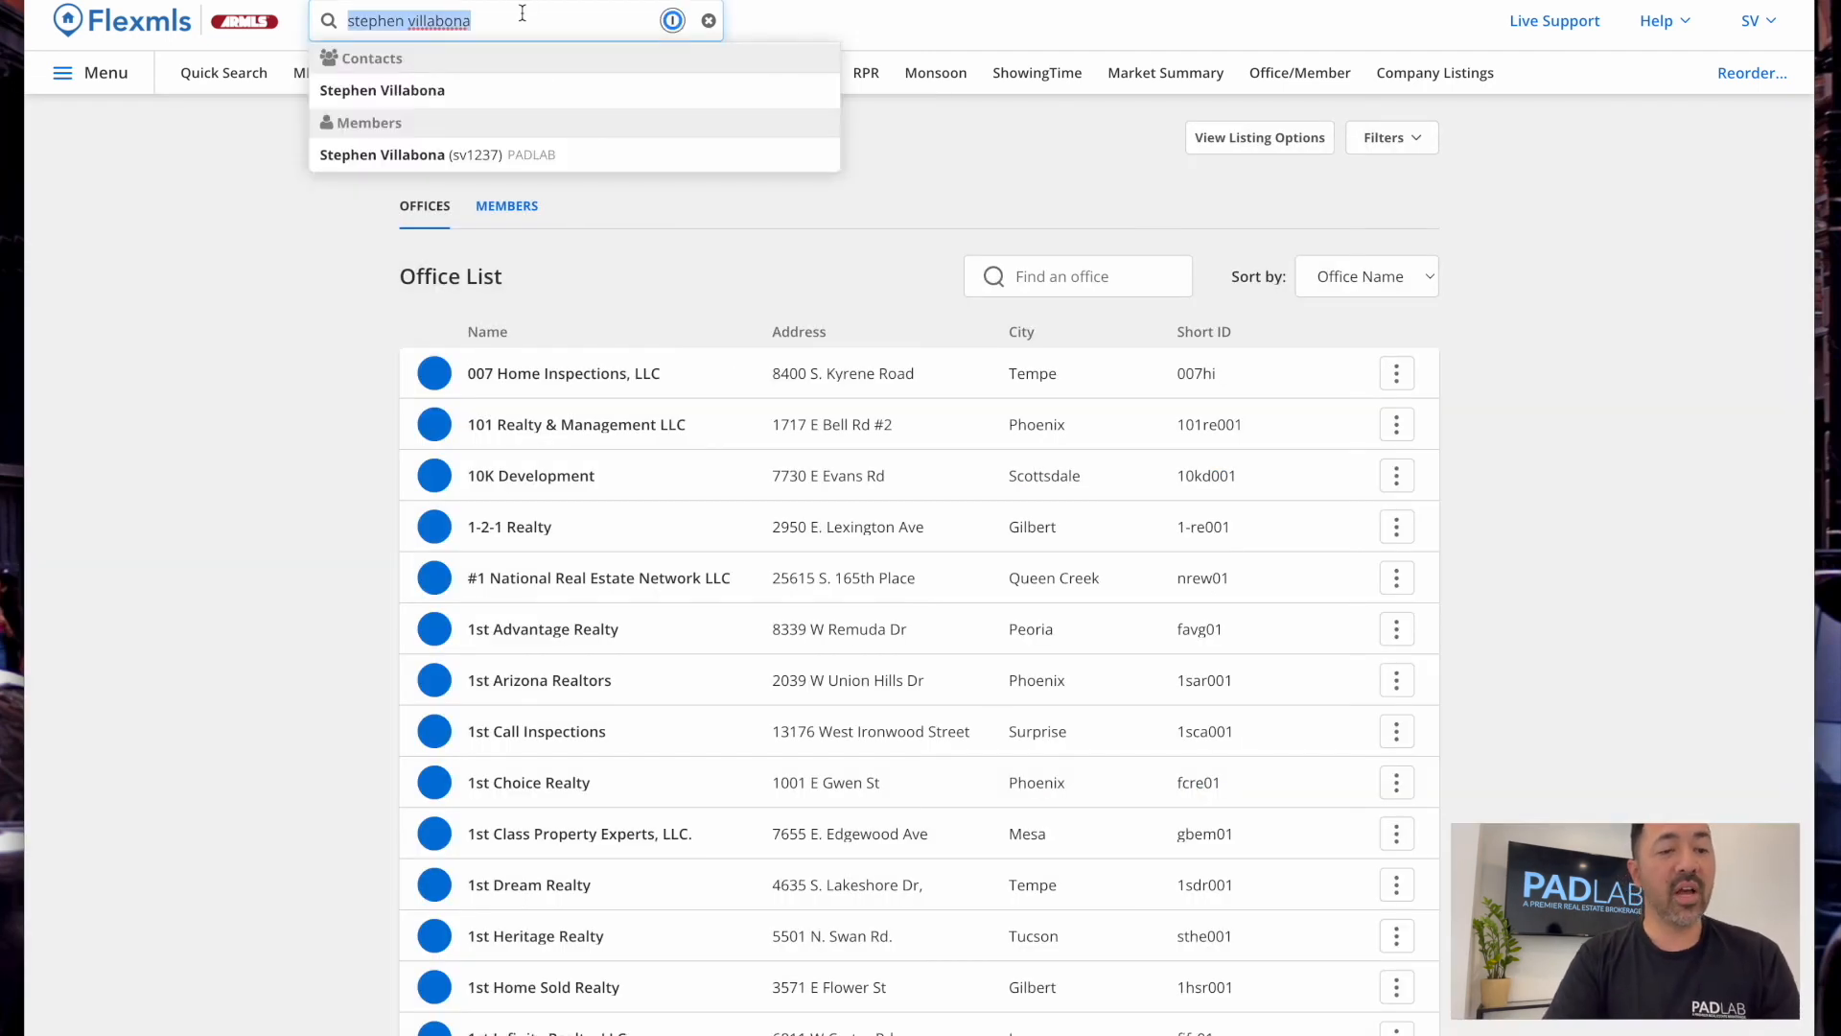
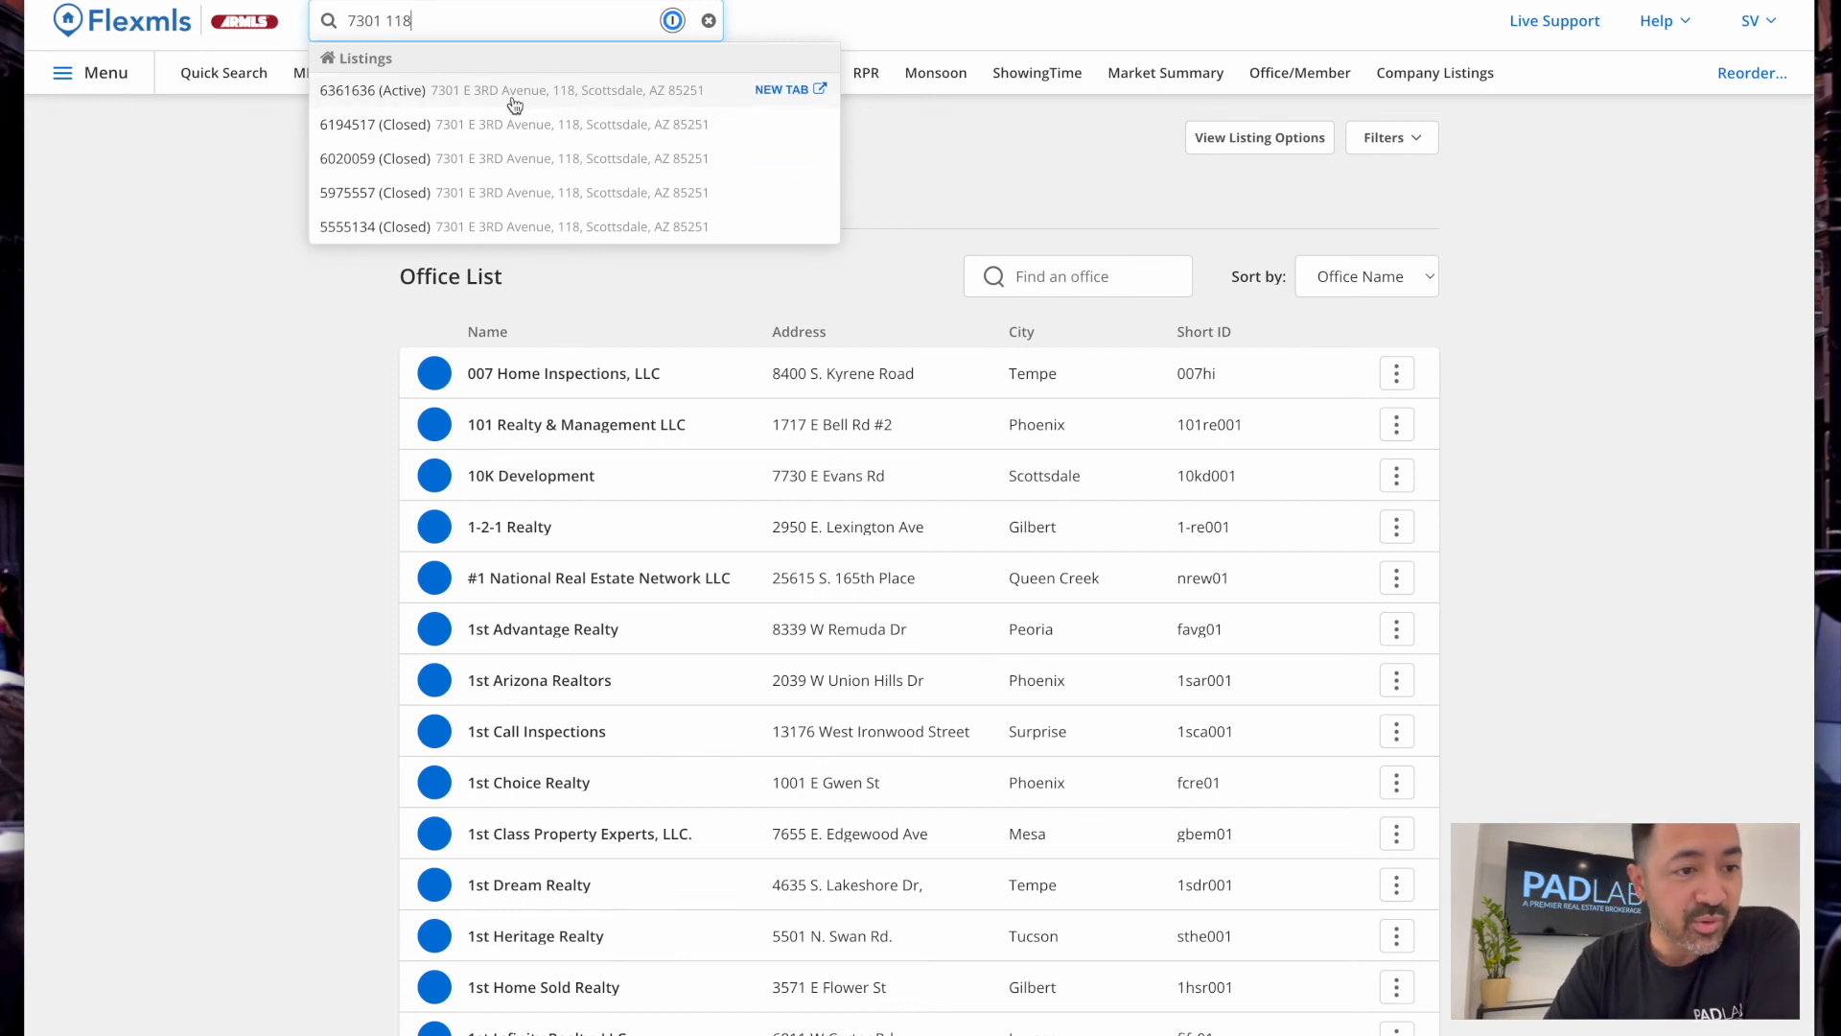
{"action": "left_click", "coordinate": [556, 97]}
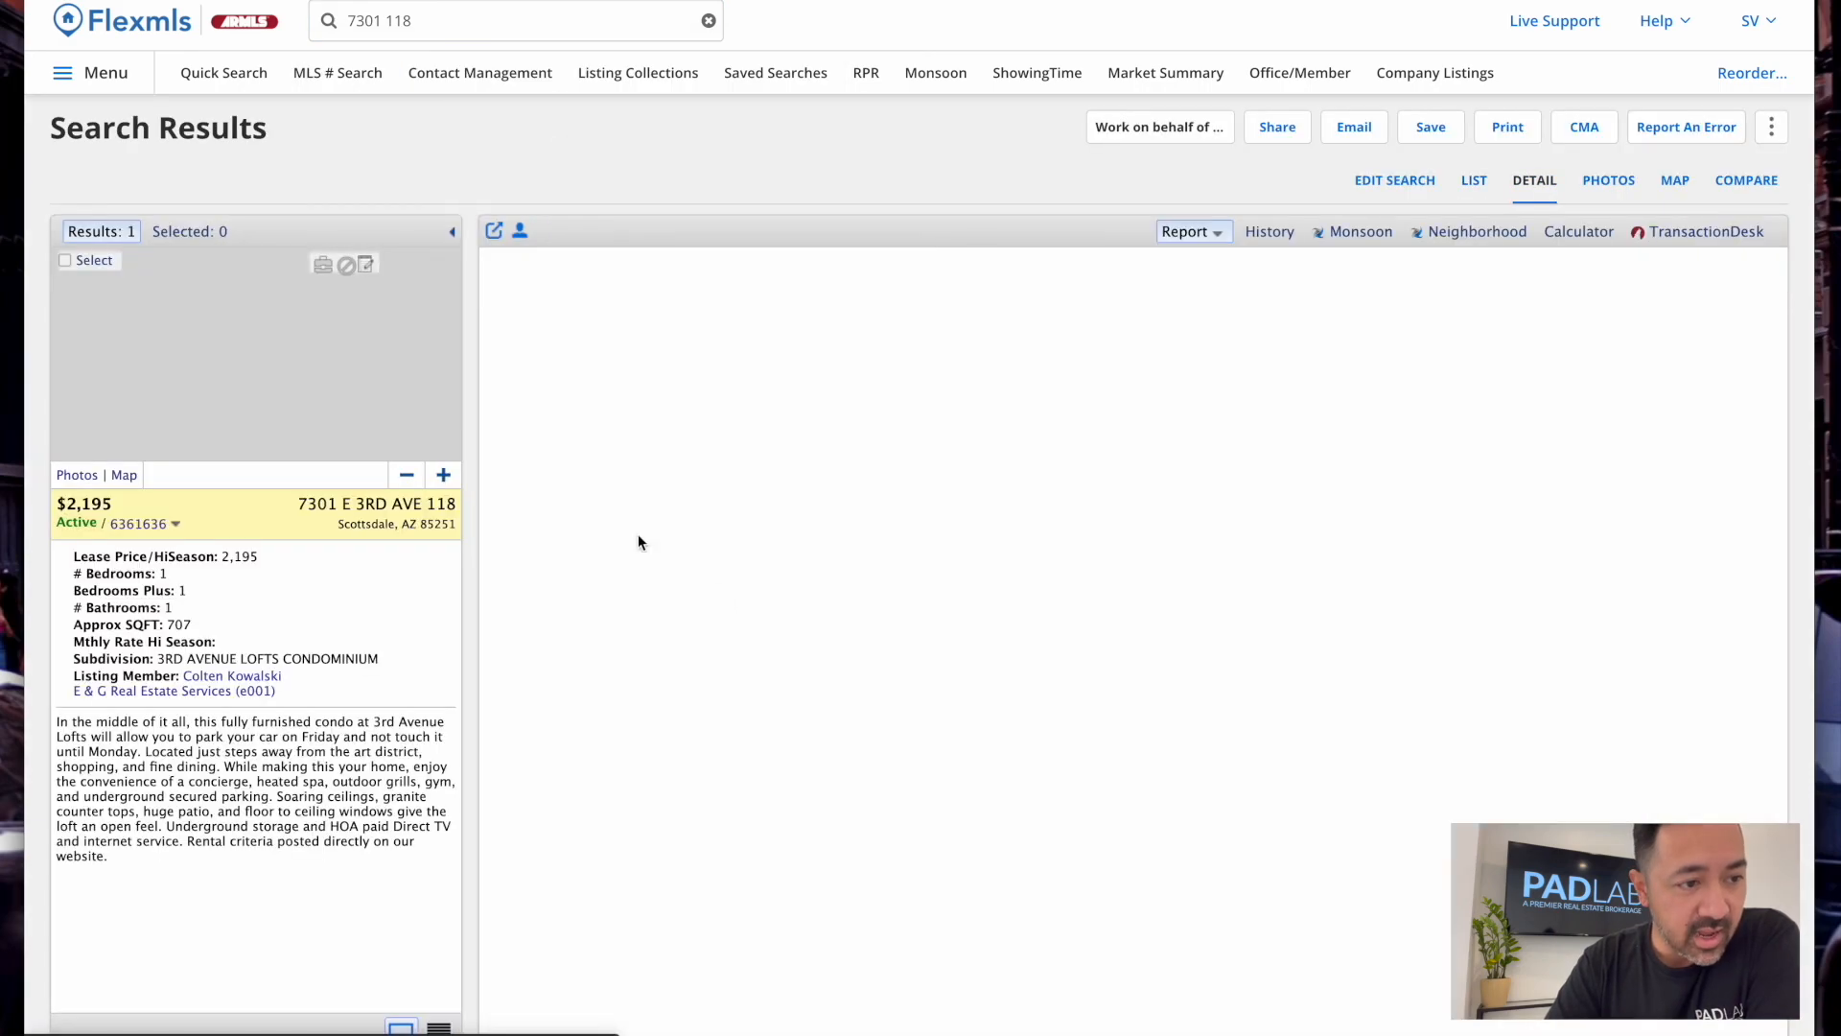
{"action": "scroll", "coordinate": [592, 654], "scroll_direction": "down", "scroll_amount": 5}
{"action": "scroll", "coordinate": [1022, 324], "scroll_direction": "up", "scroll_amount": 5}
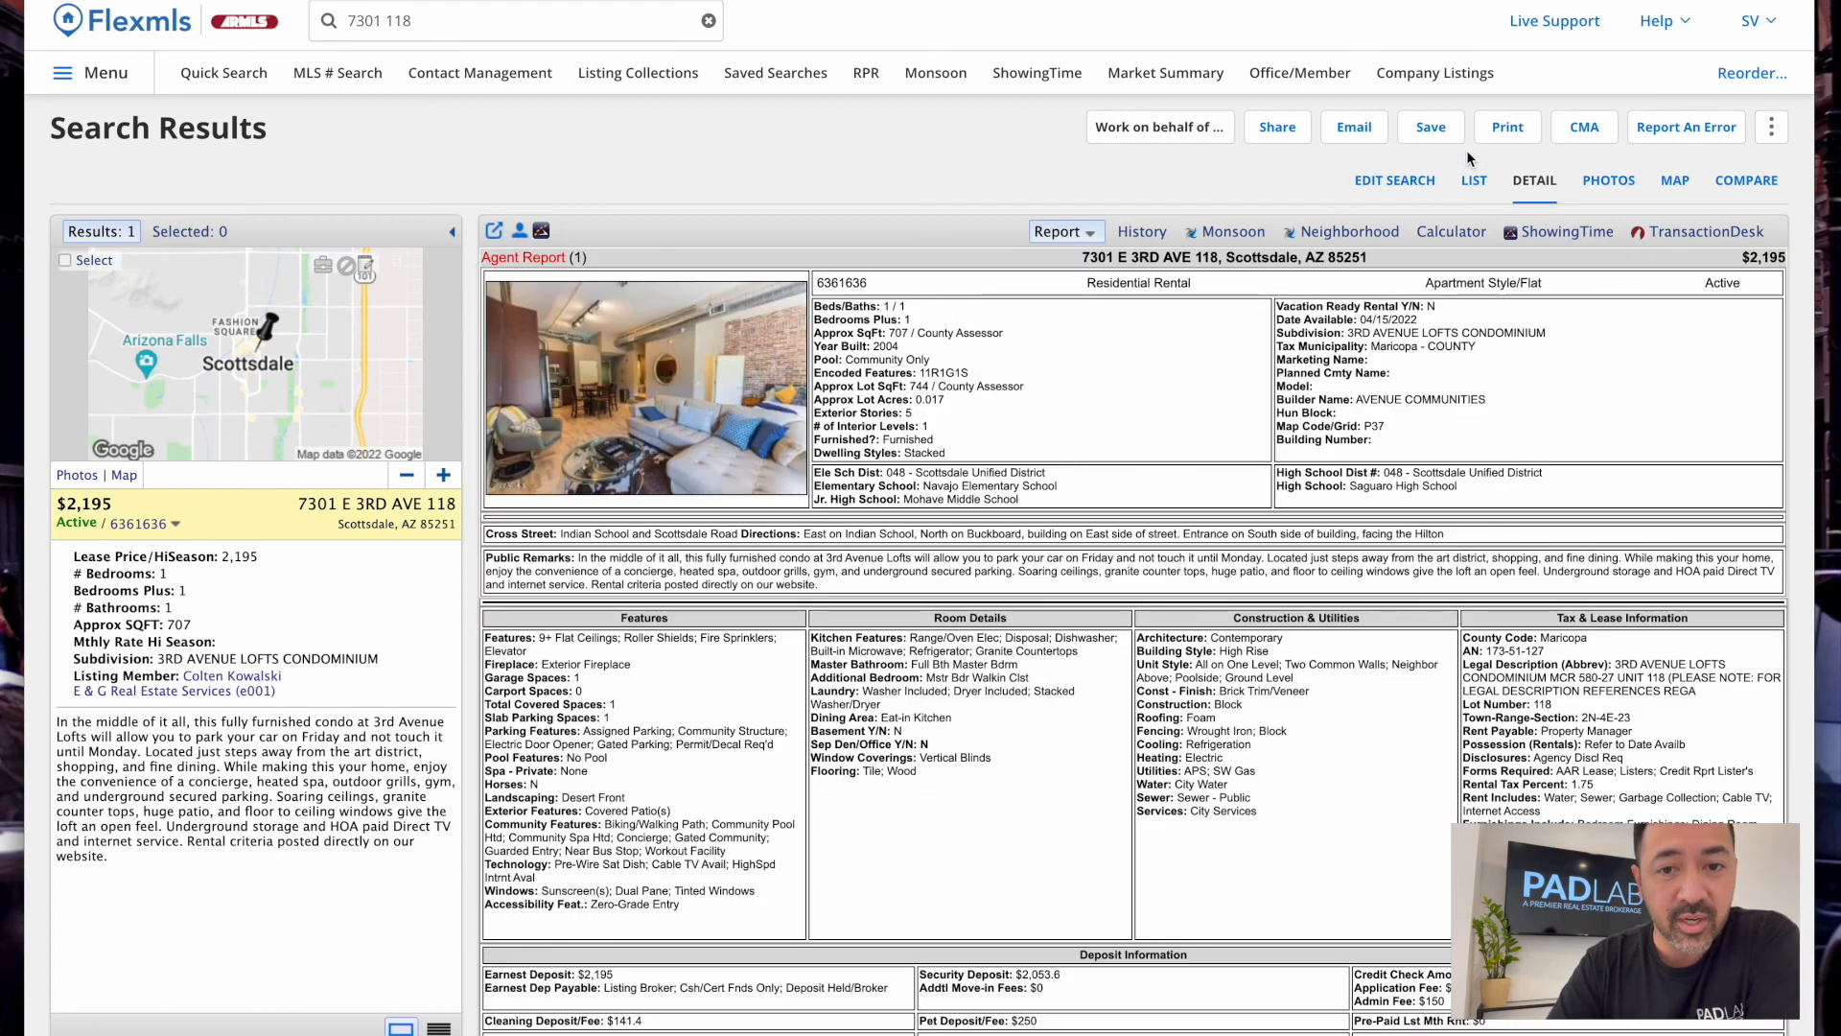
Preview the Private version of the Listing Detail Report for this listing
{"action": "left_click", "coordinate": [1507, 134]}
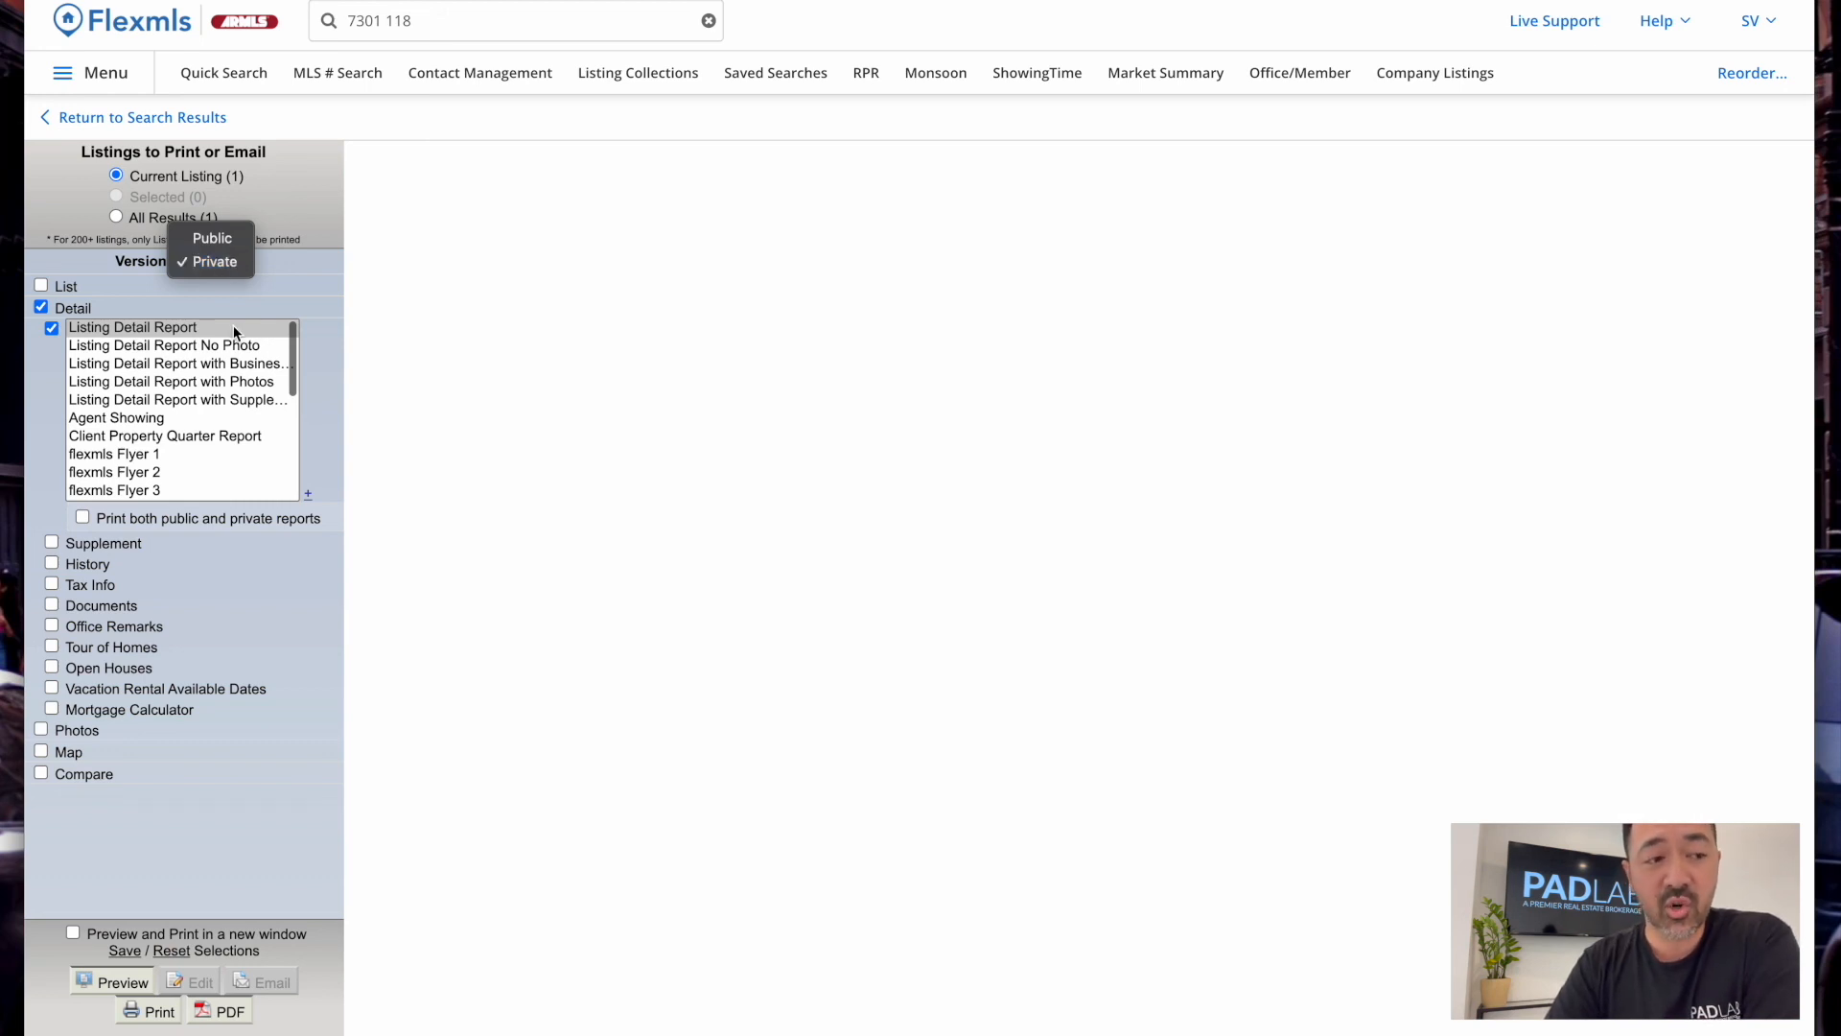
{"action": "left_click", "coordinate": [215, 239]}
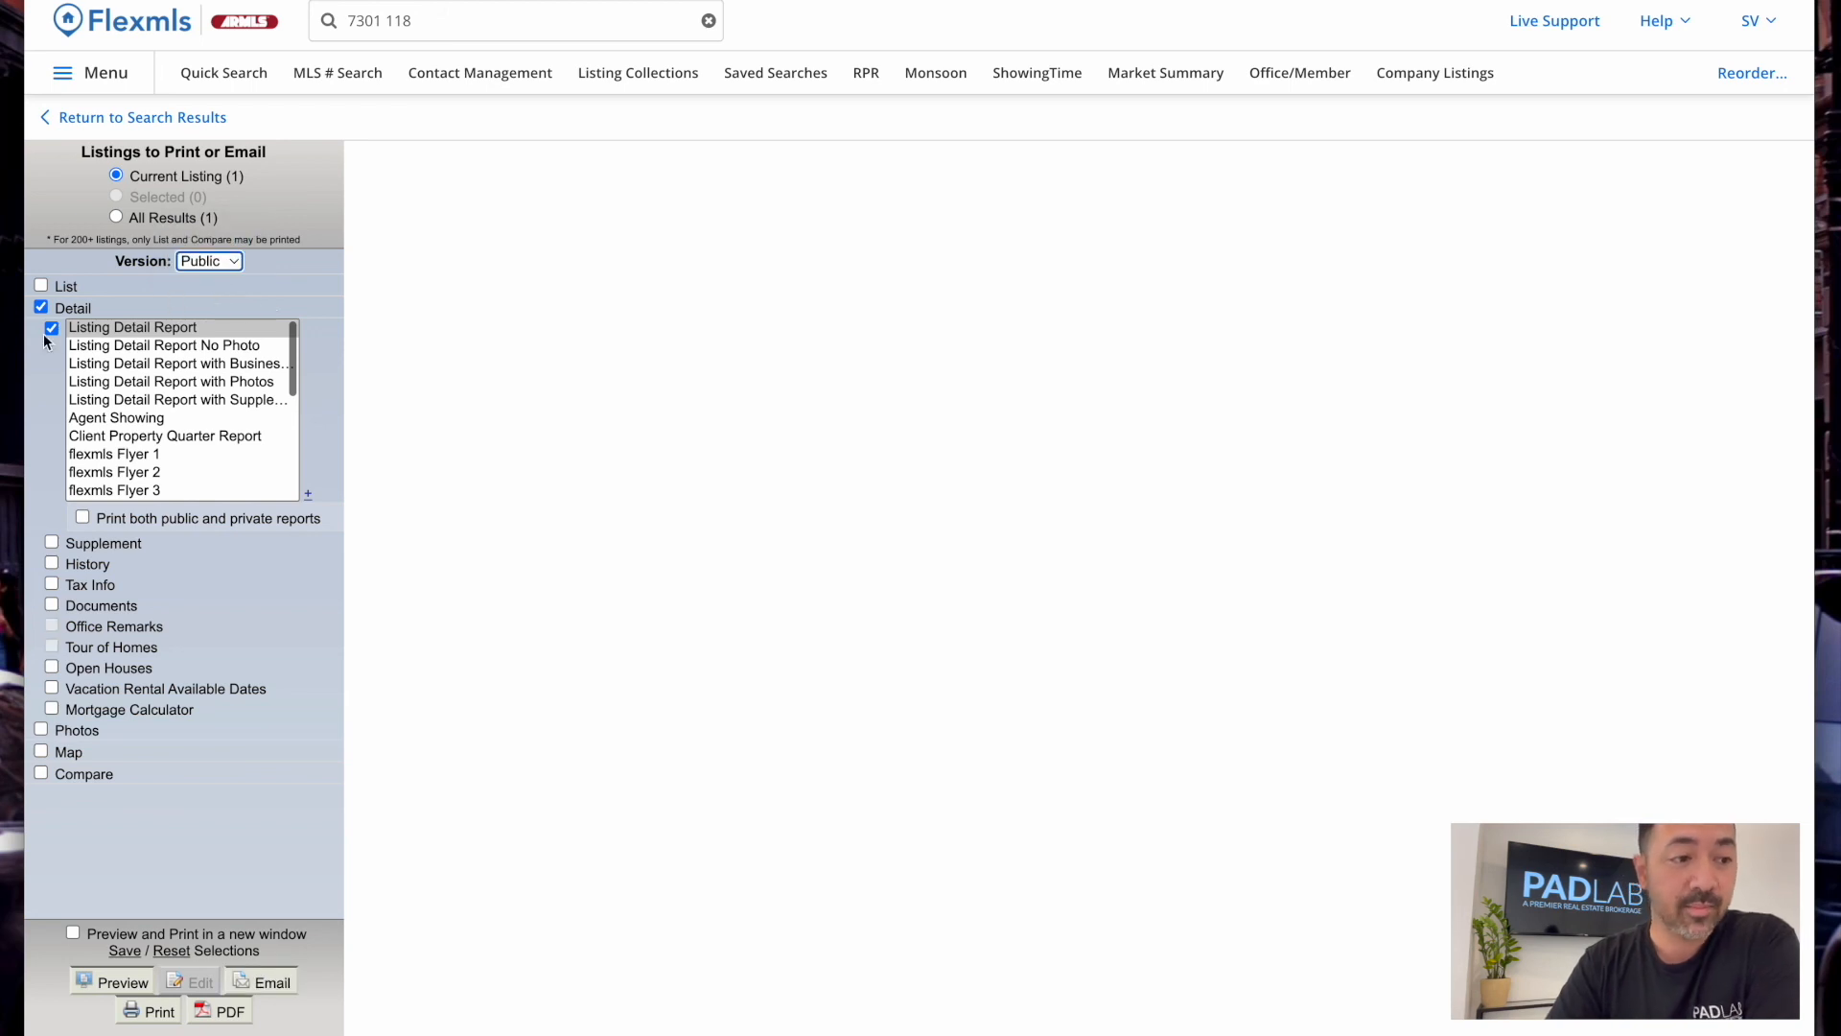
{"action": "left_click", "coordinate": [213, 261]}
{"action": "left_click", "coordinate": [217, 281]}
{"action": "left_click", "coordinate": [113, 980]}
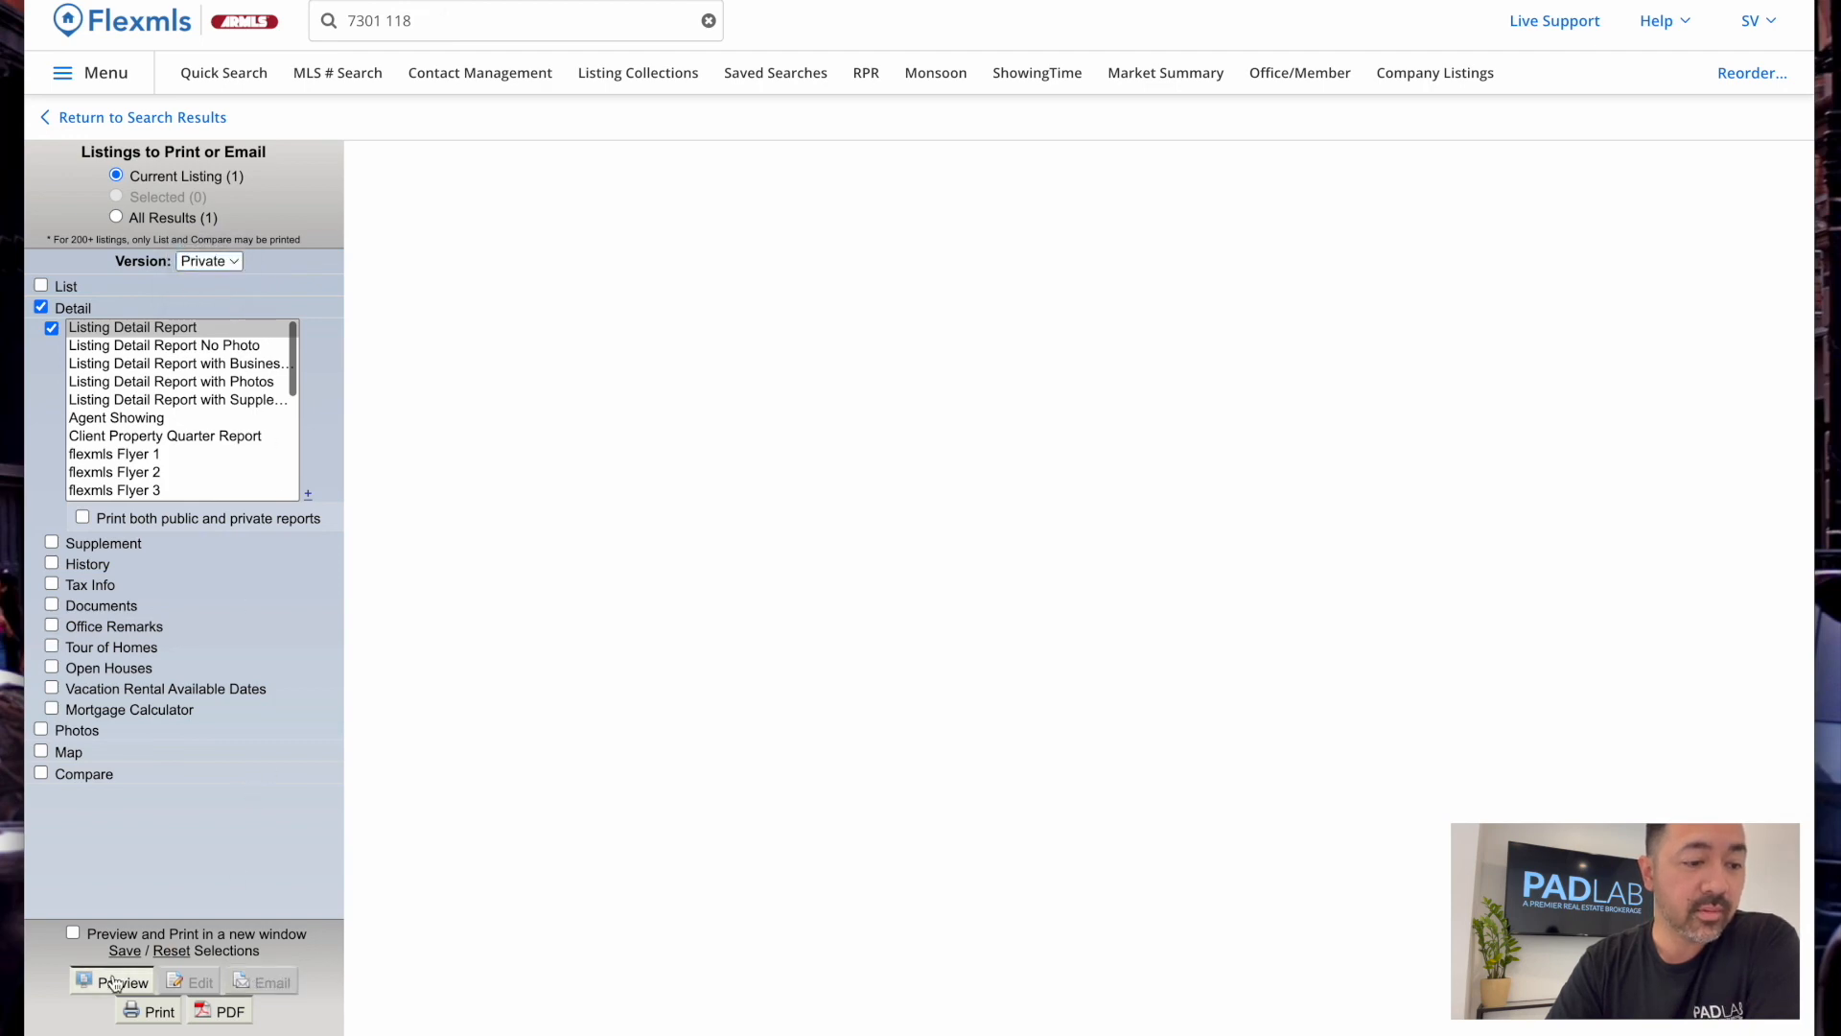
{"action": "scroll", "coordinate": [134, 1012], "scroll_direction": "down", "scroll_amount": 3}
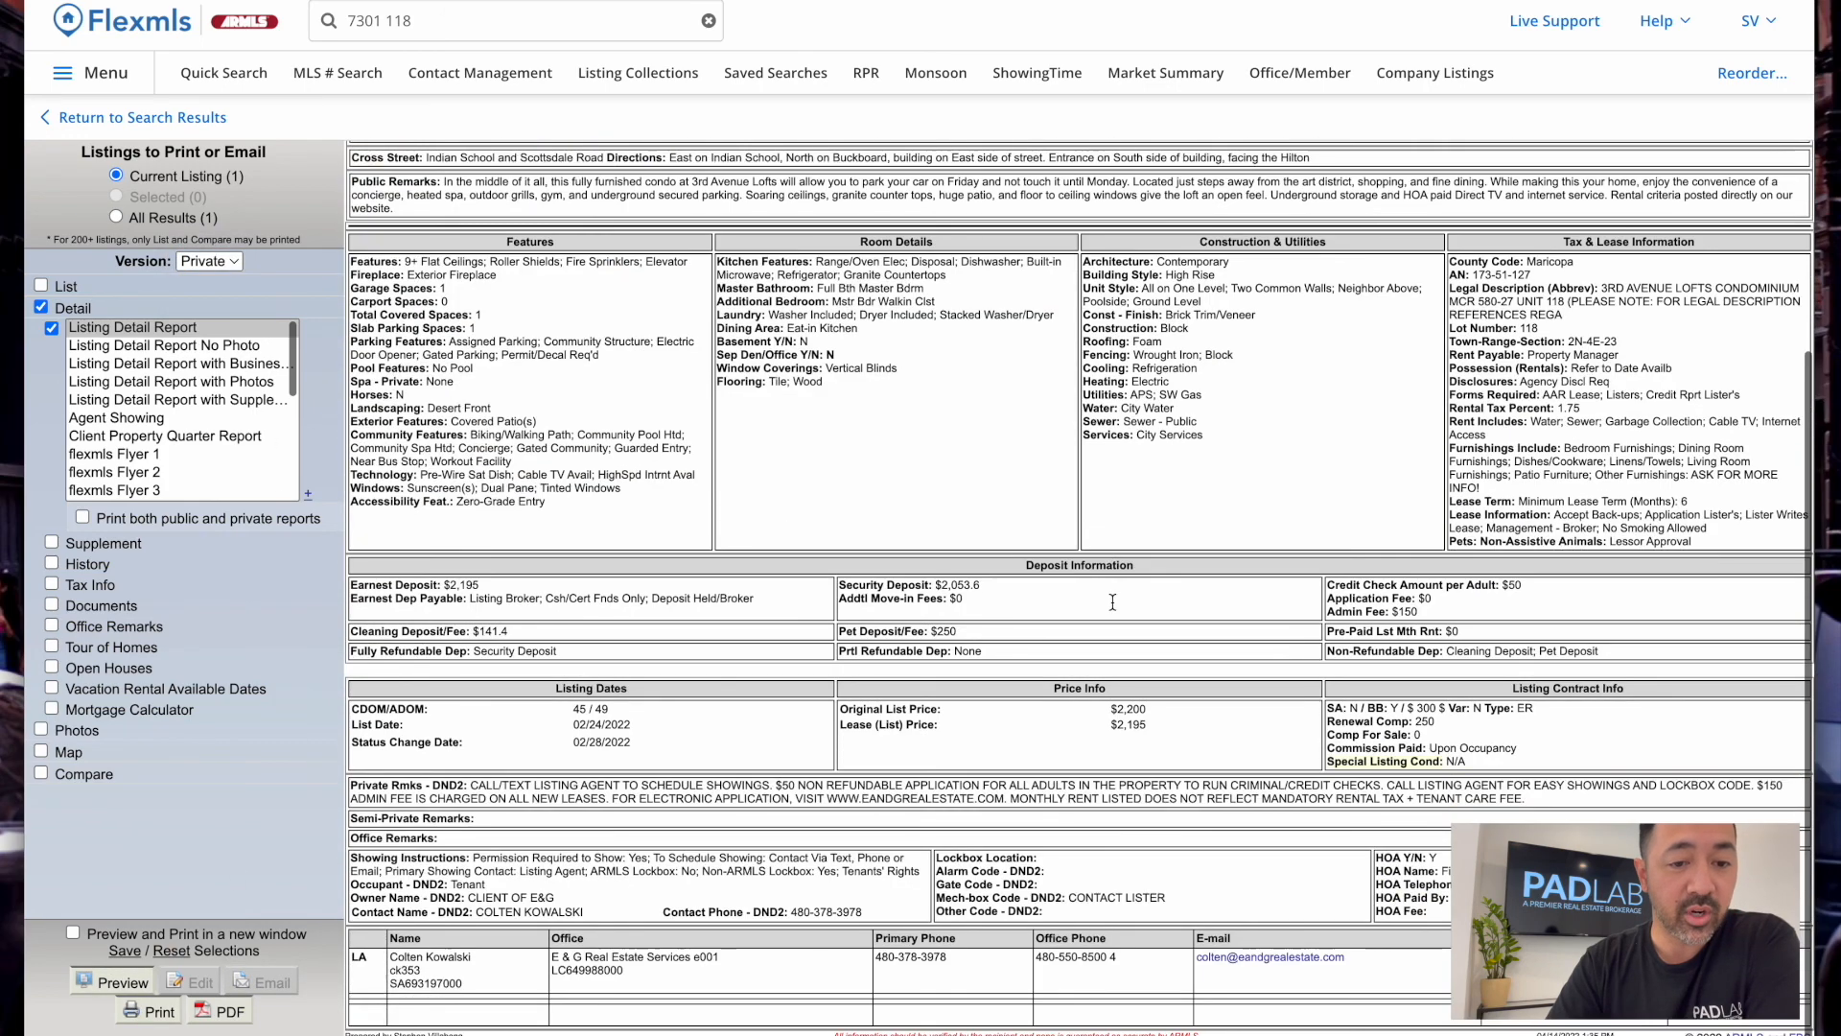
Print the two-sheet listing detail report to the 192.168.0.130 printer
{"action": "left_click", "coordinate": [157, 1013]}
{"action": "left_click", "coordinate": [1395, 80]}
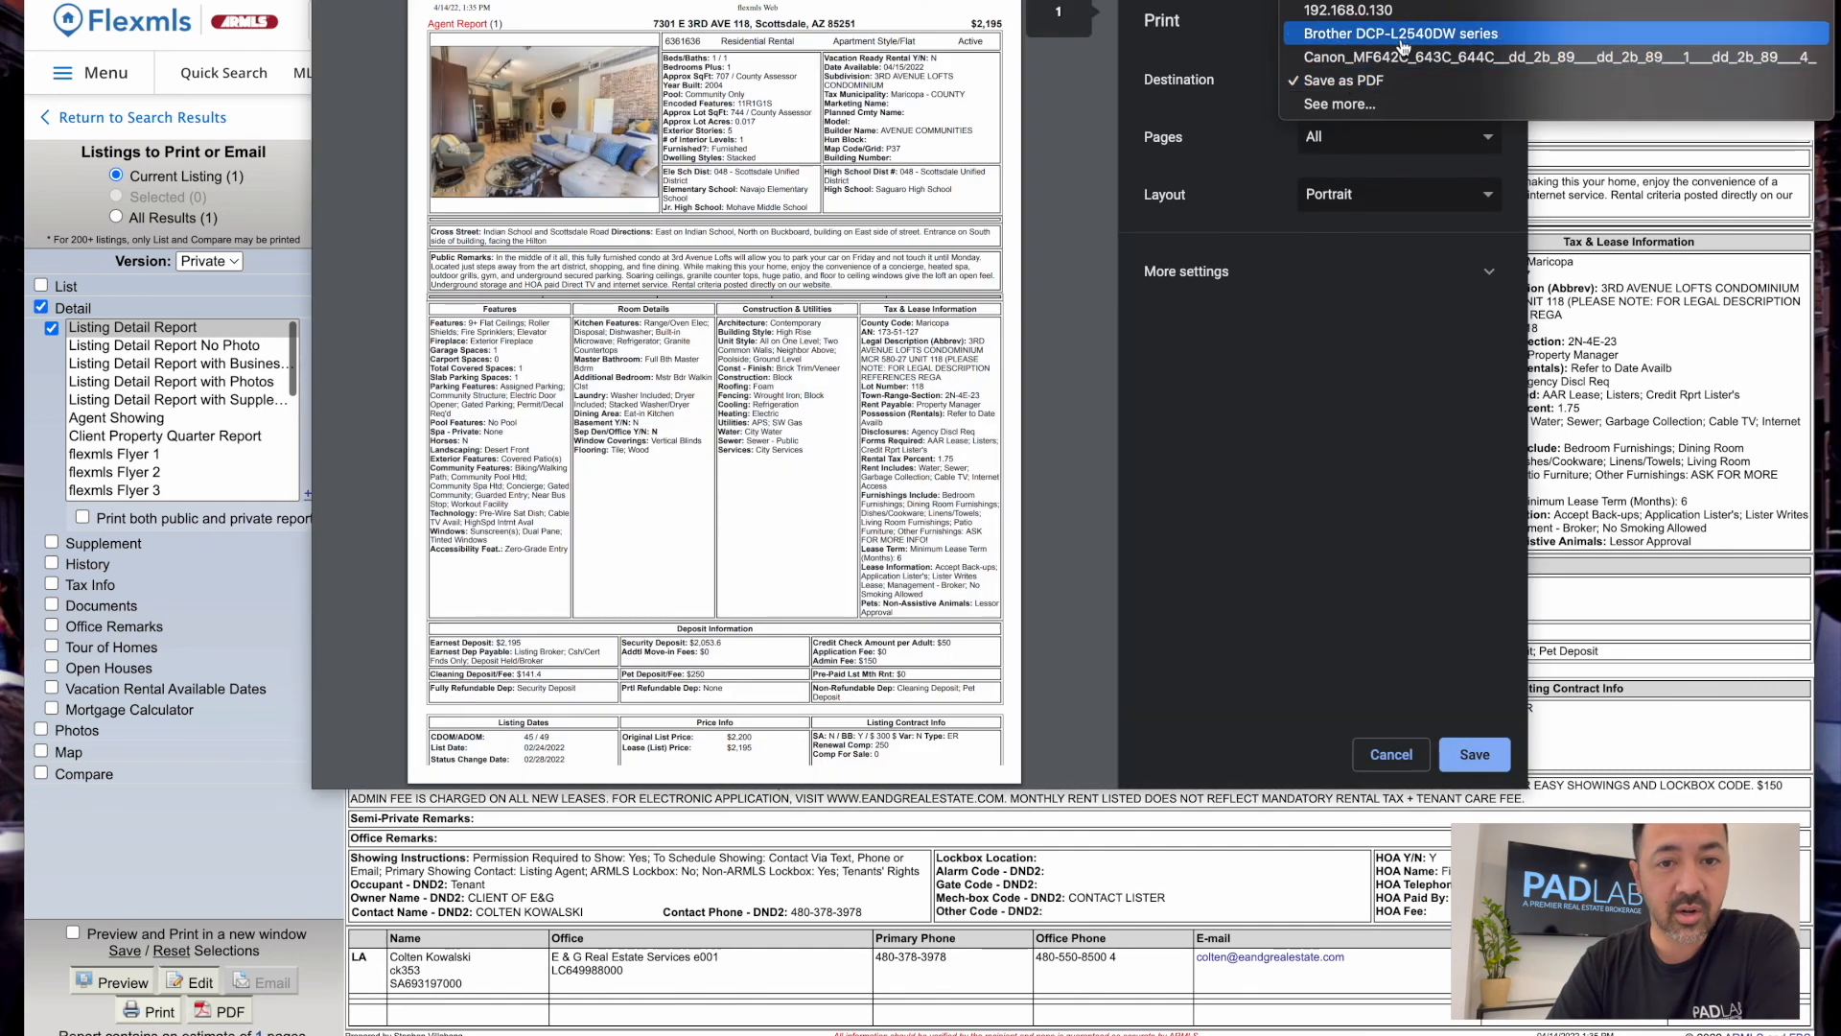
{"action": "left_click", "coordinate": [1418, 14]}
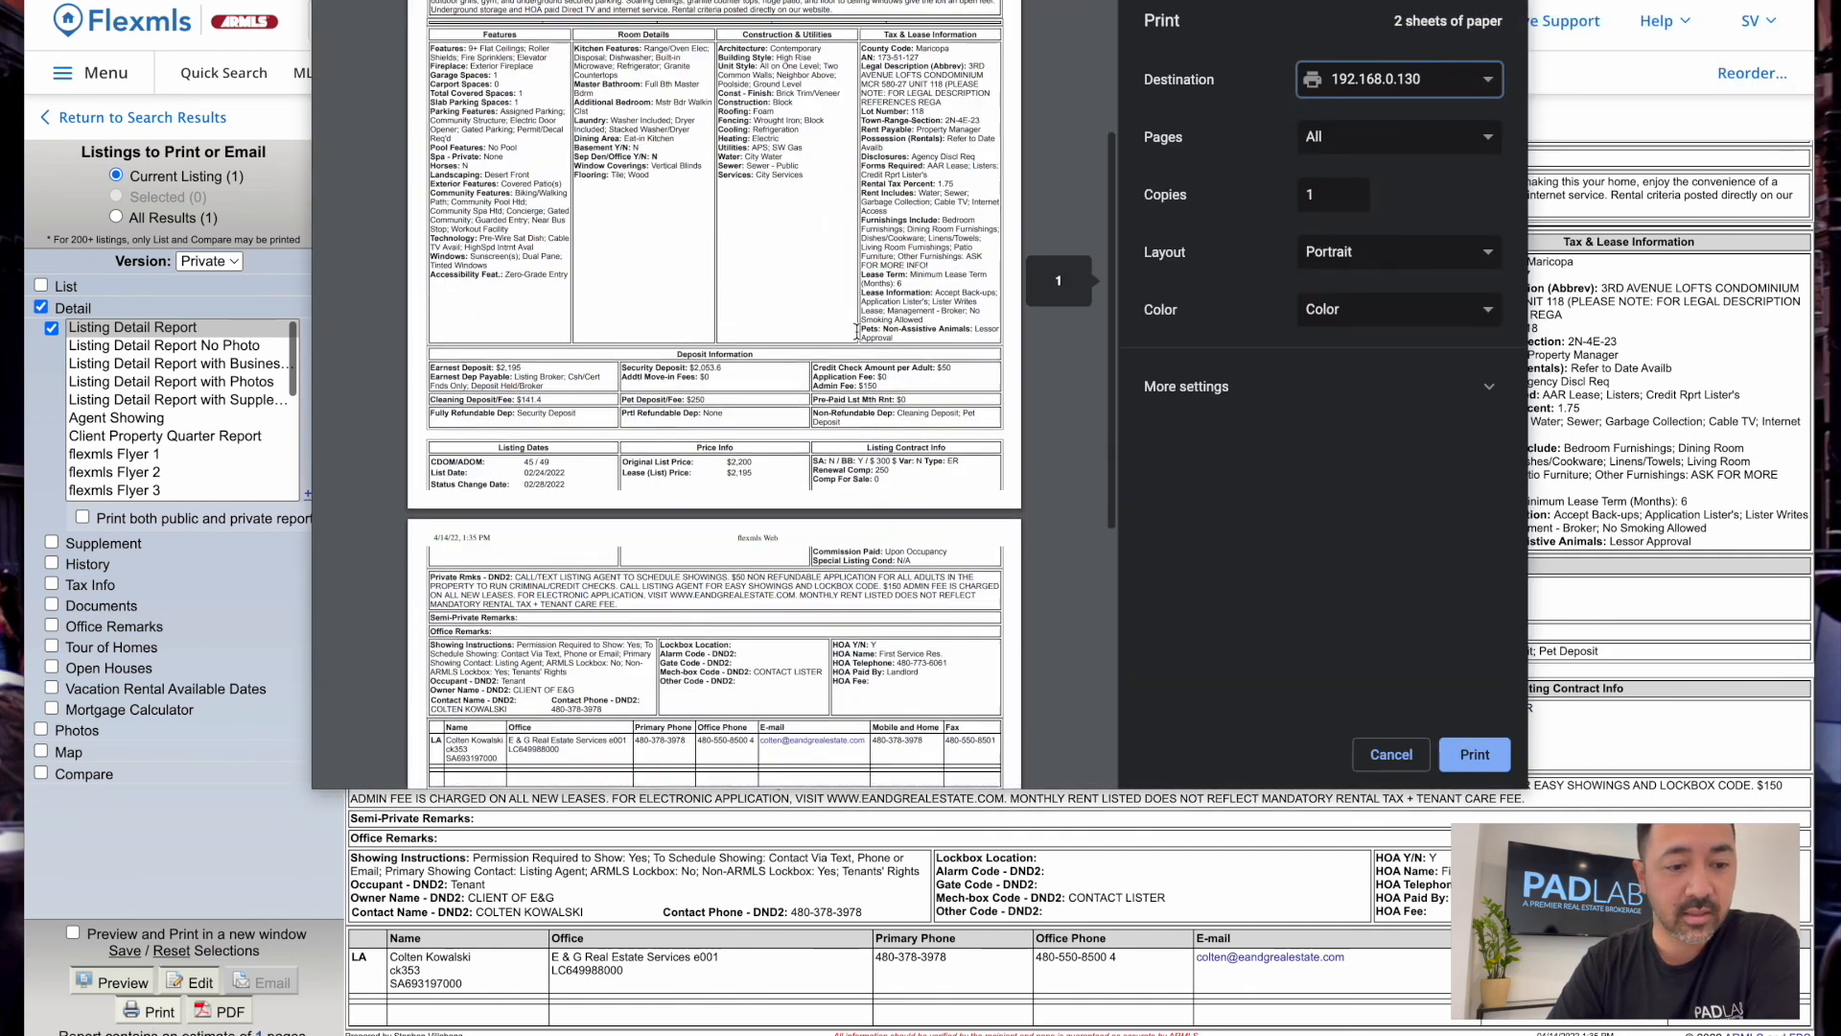
{"action": "left_click", "coordinate": [1408, 381]}
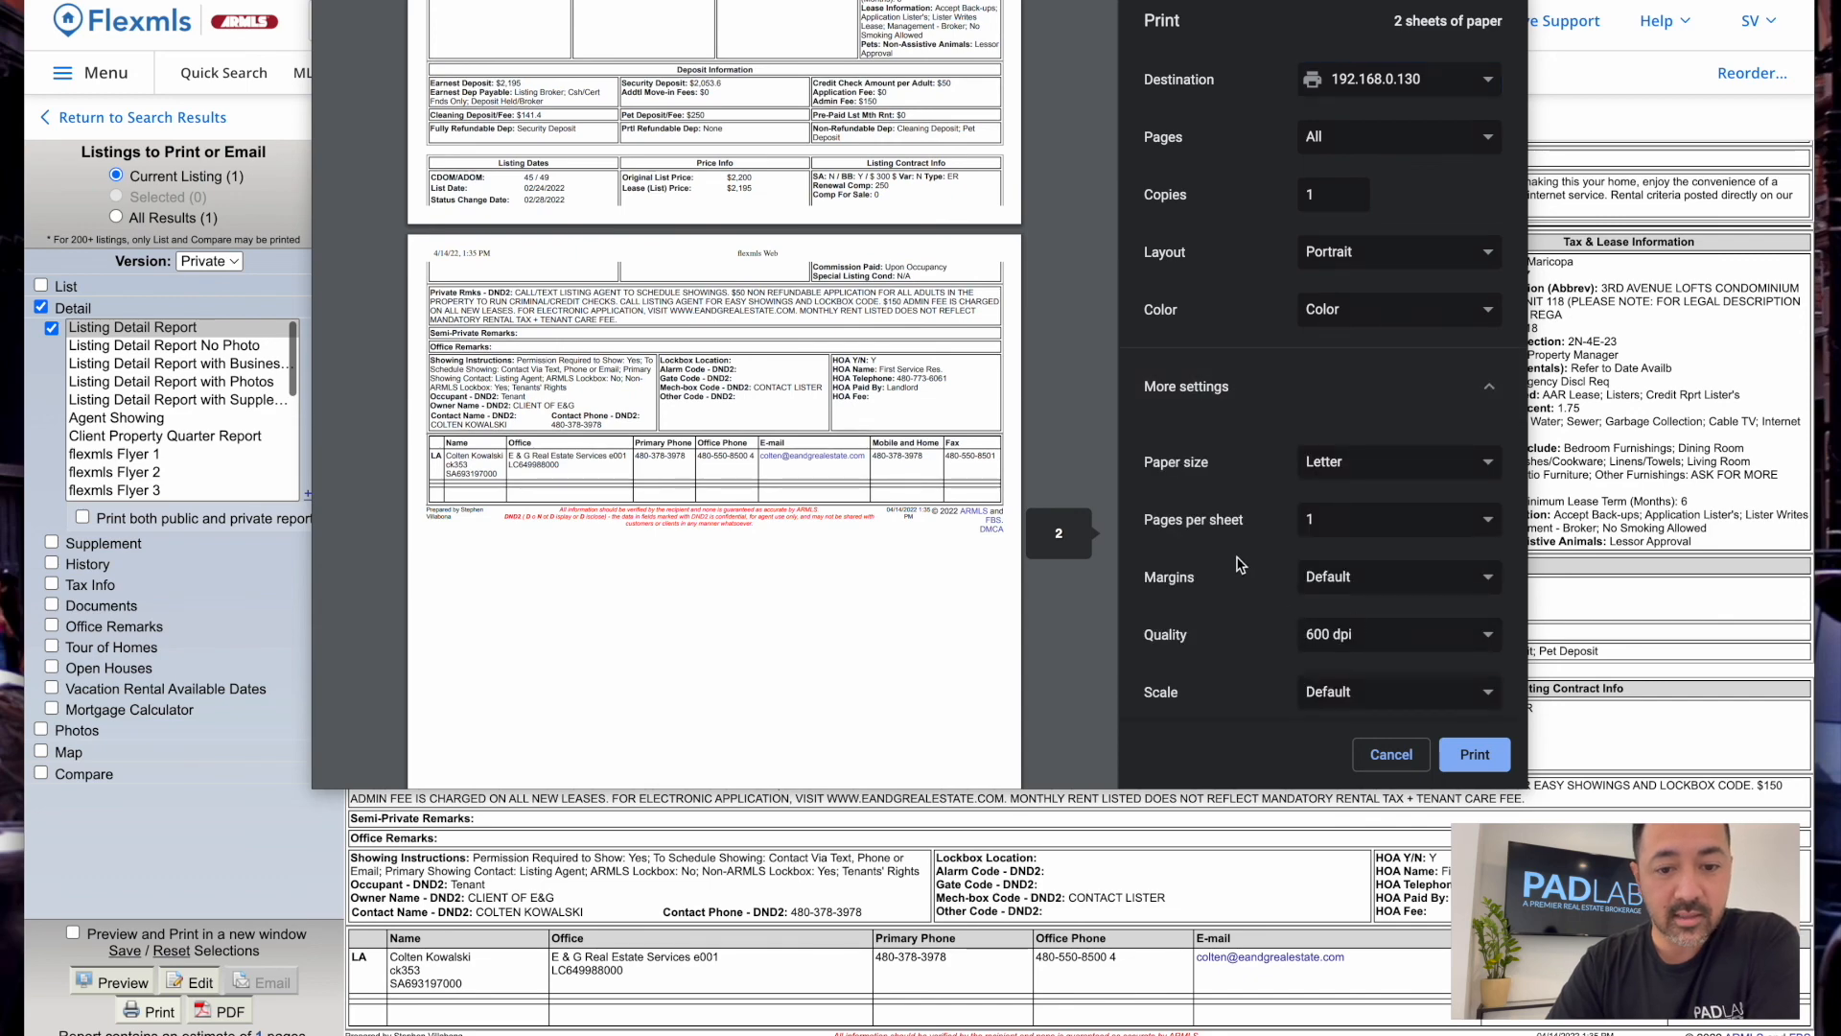
{"action": "scroll", "coordinate": [801, 422], "scroll_direction": "up", "scroll_amount": 5}
{"action": "scroll", "coordinate": [801, 422], "scroll_direction": "up", "scroll_amount": 1}
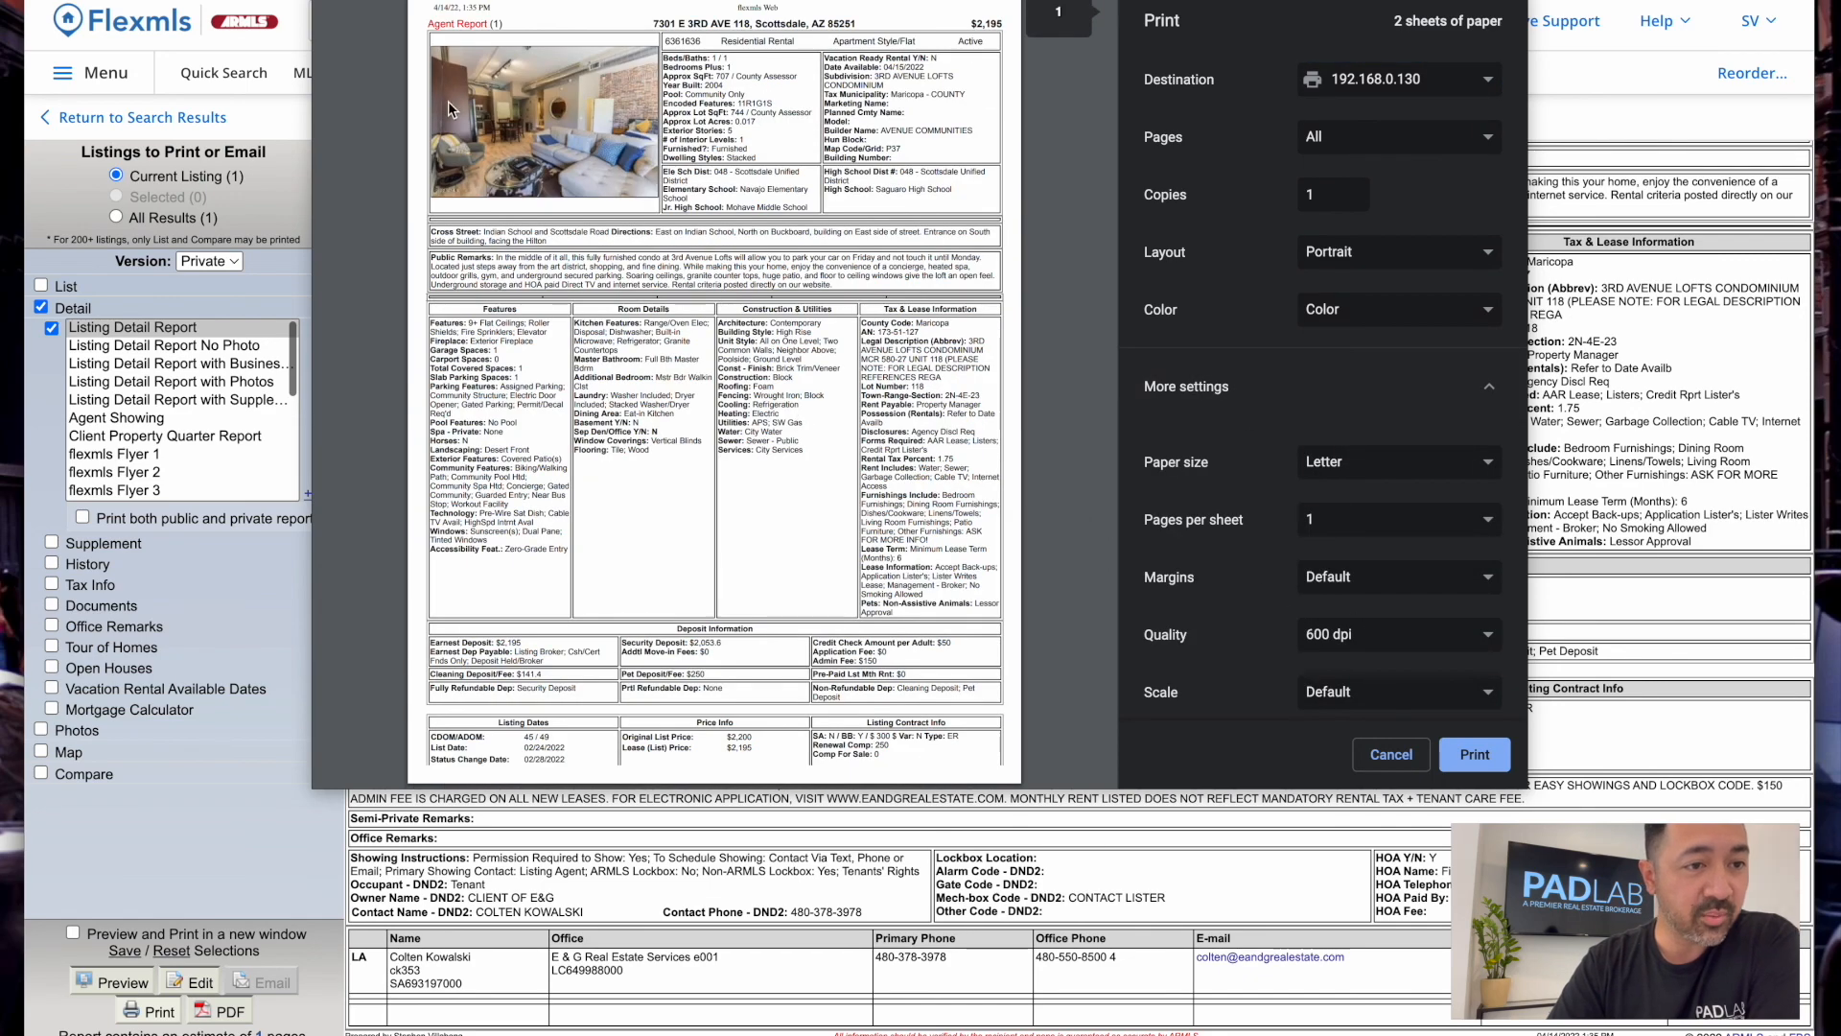
{"action": "scroll", "coordinate": [716, 587], "scroll_direction": "down", "scroll_amount": 10}
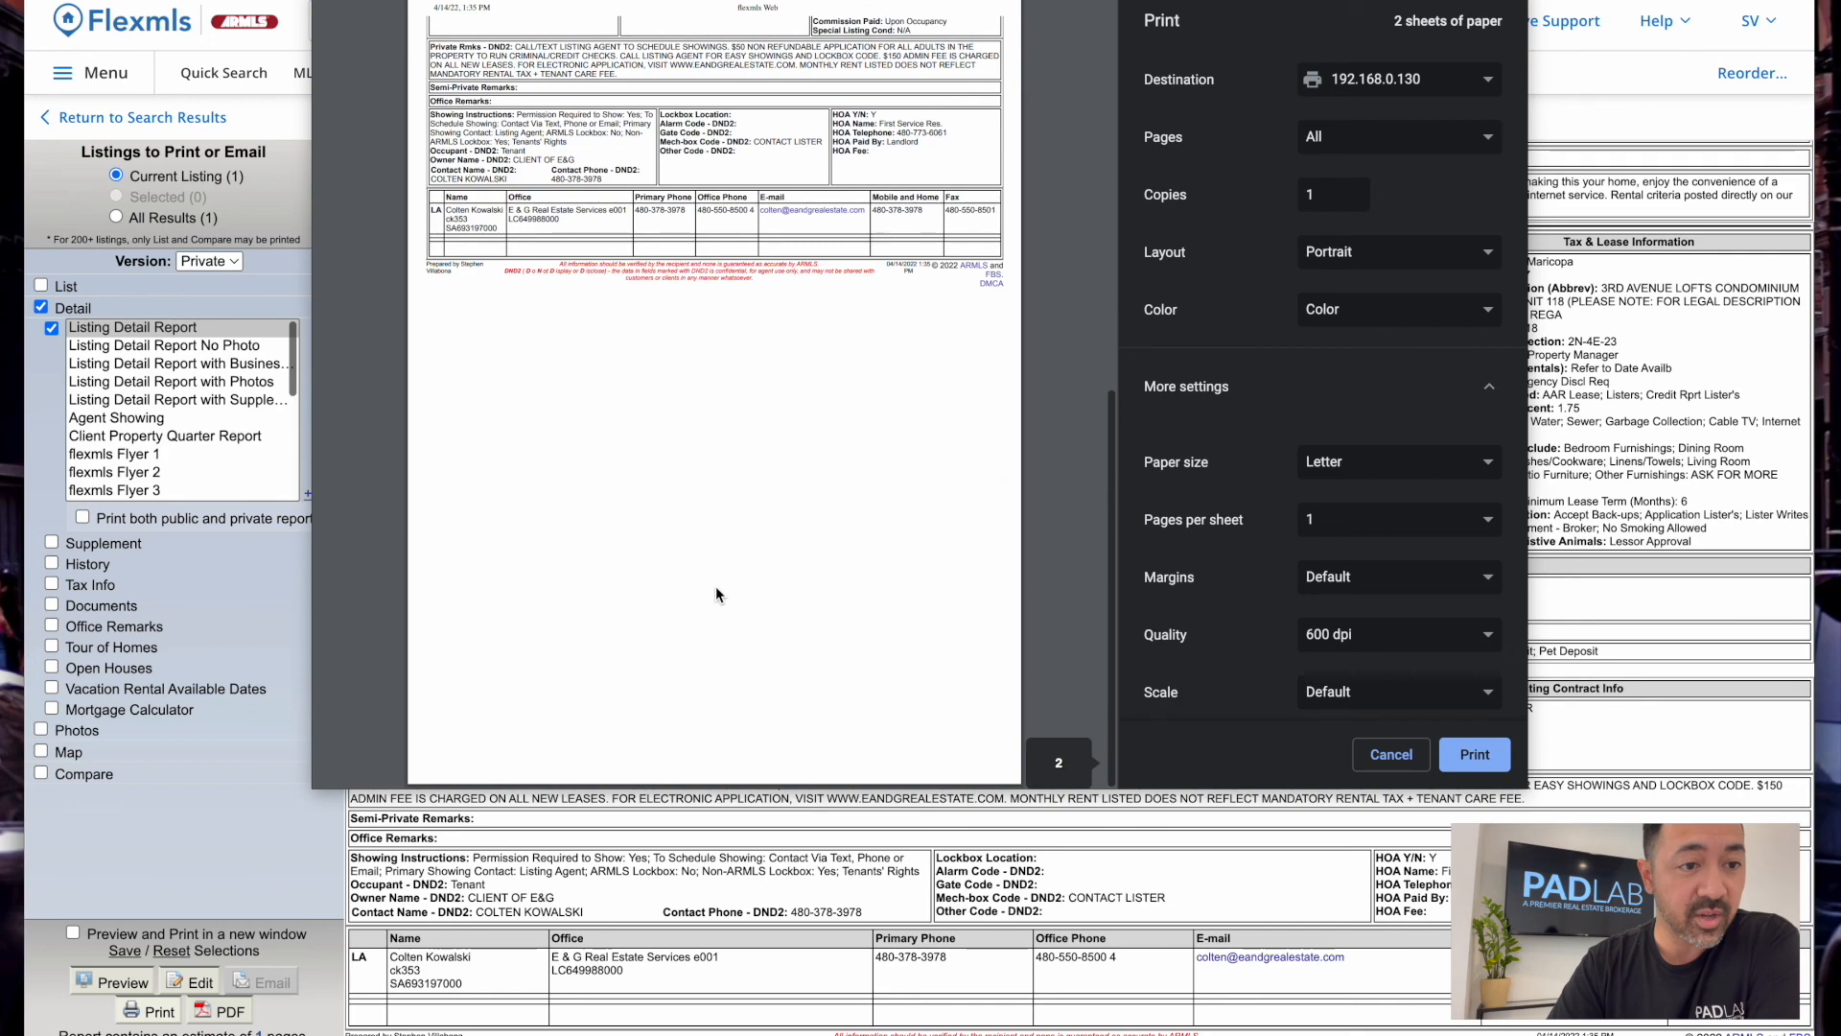
{"action": "left_click", "coordinate": [1475, 755]}
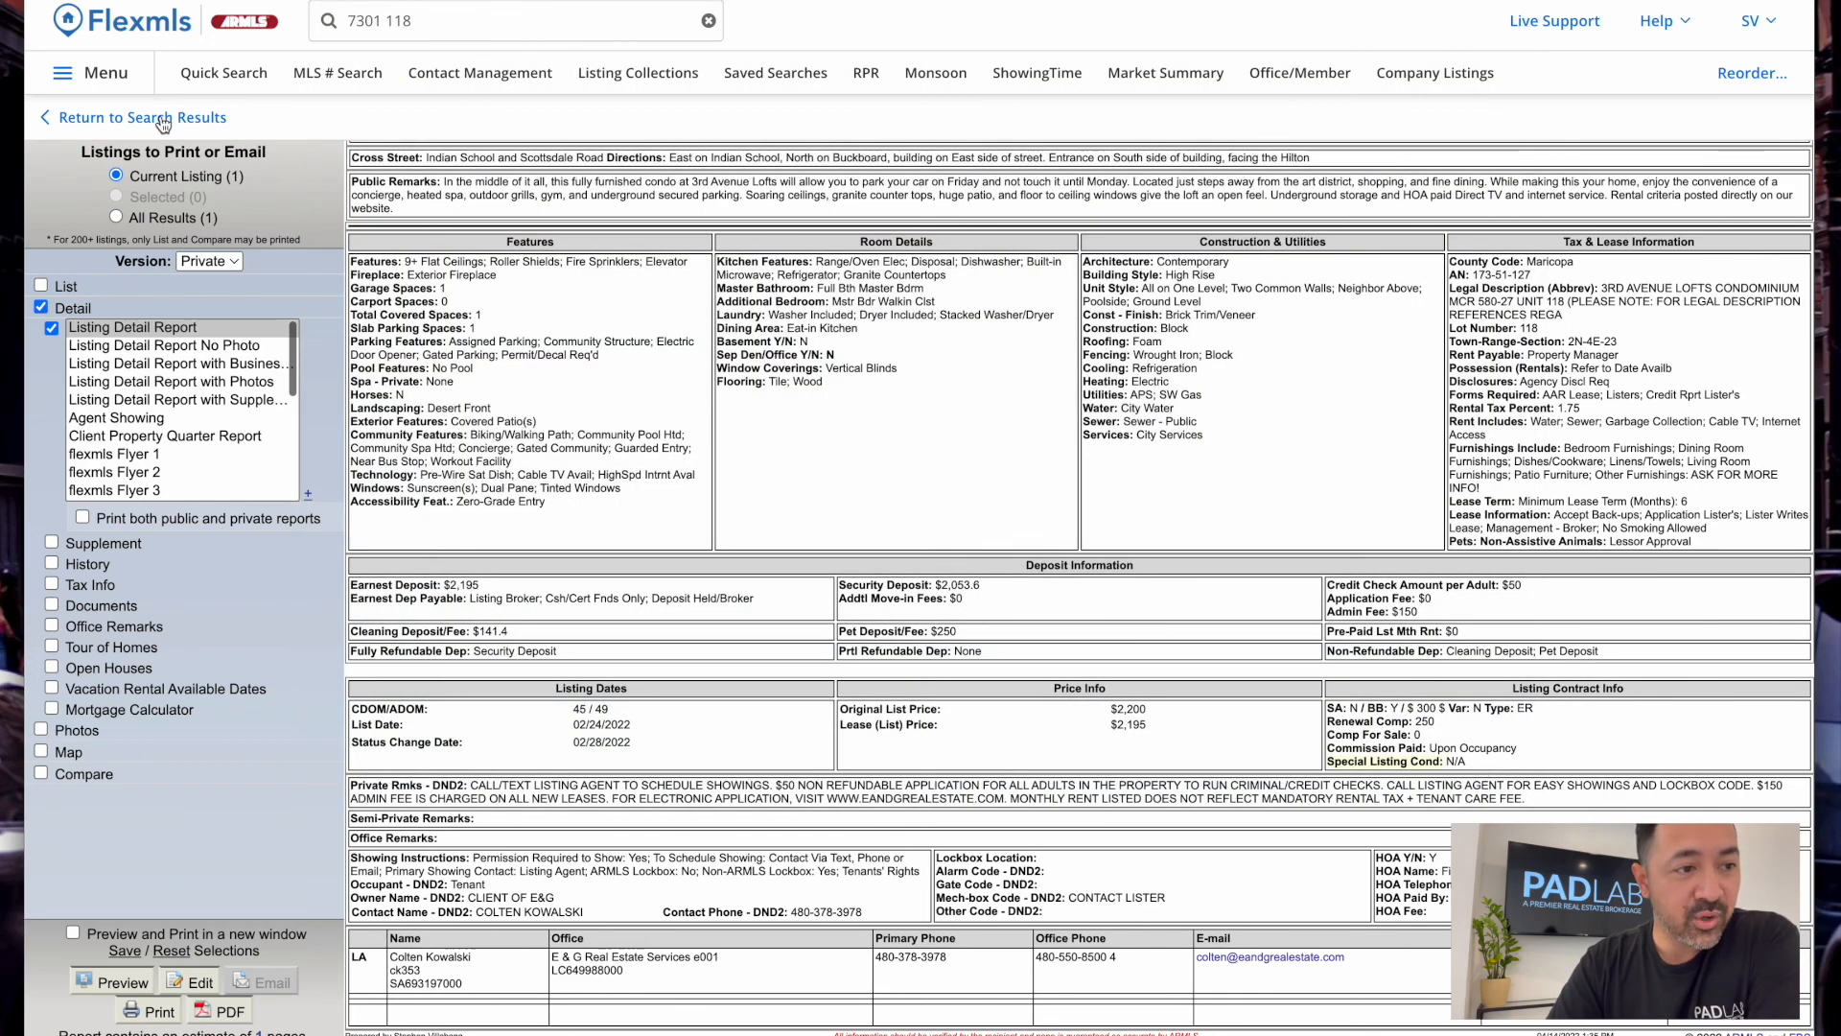
Swap the Detail printout for a combined map of all listings and preview the street map
{"action": "left_click", "coordinate": [41, 308]}
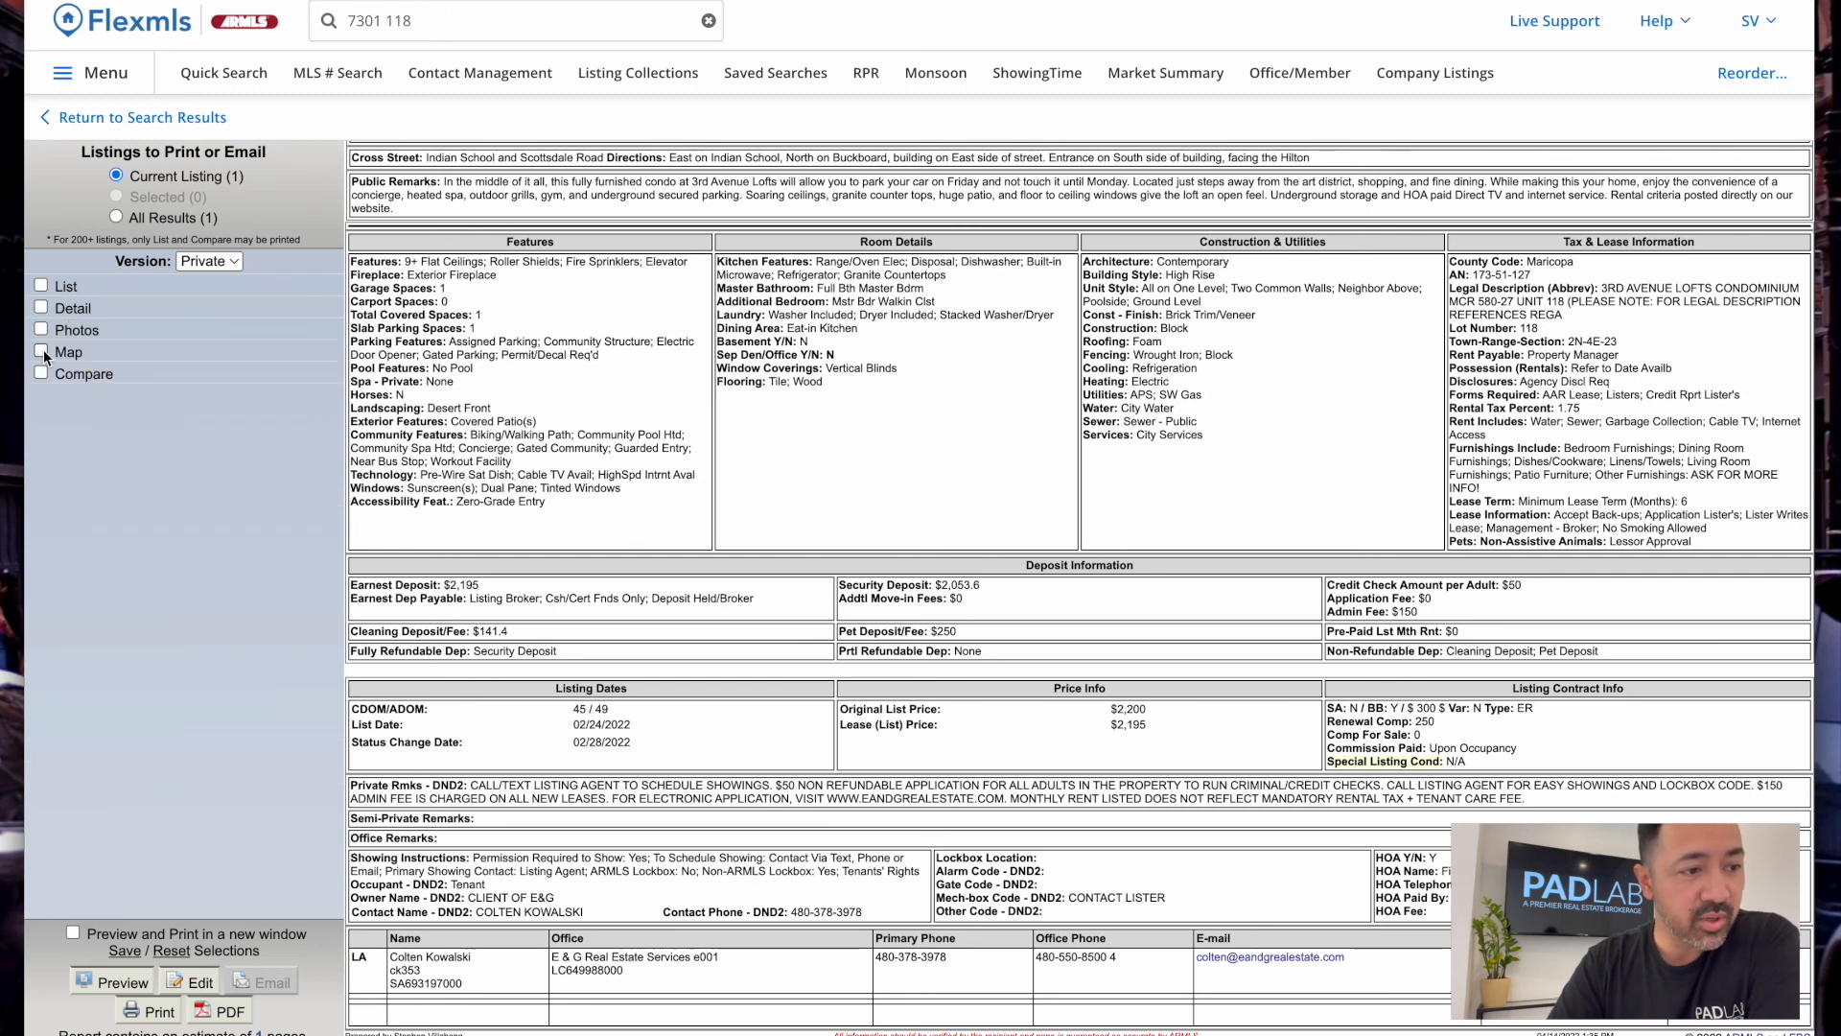
{"action": "left_click", "coordinate": [40, 352]}
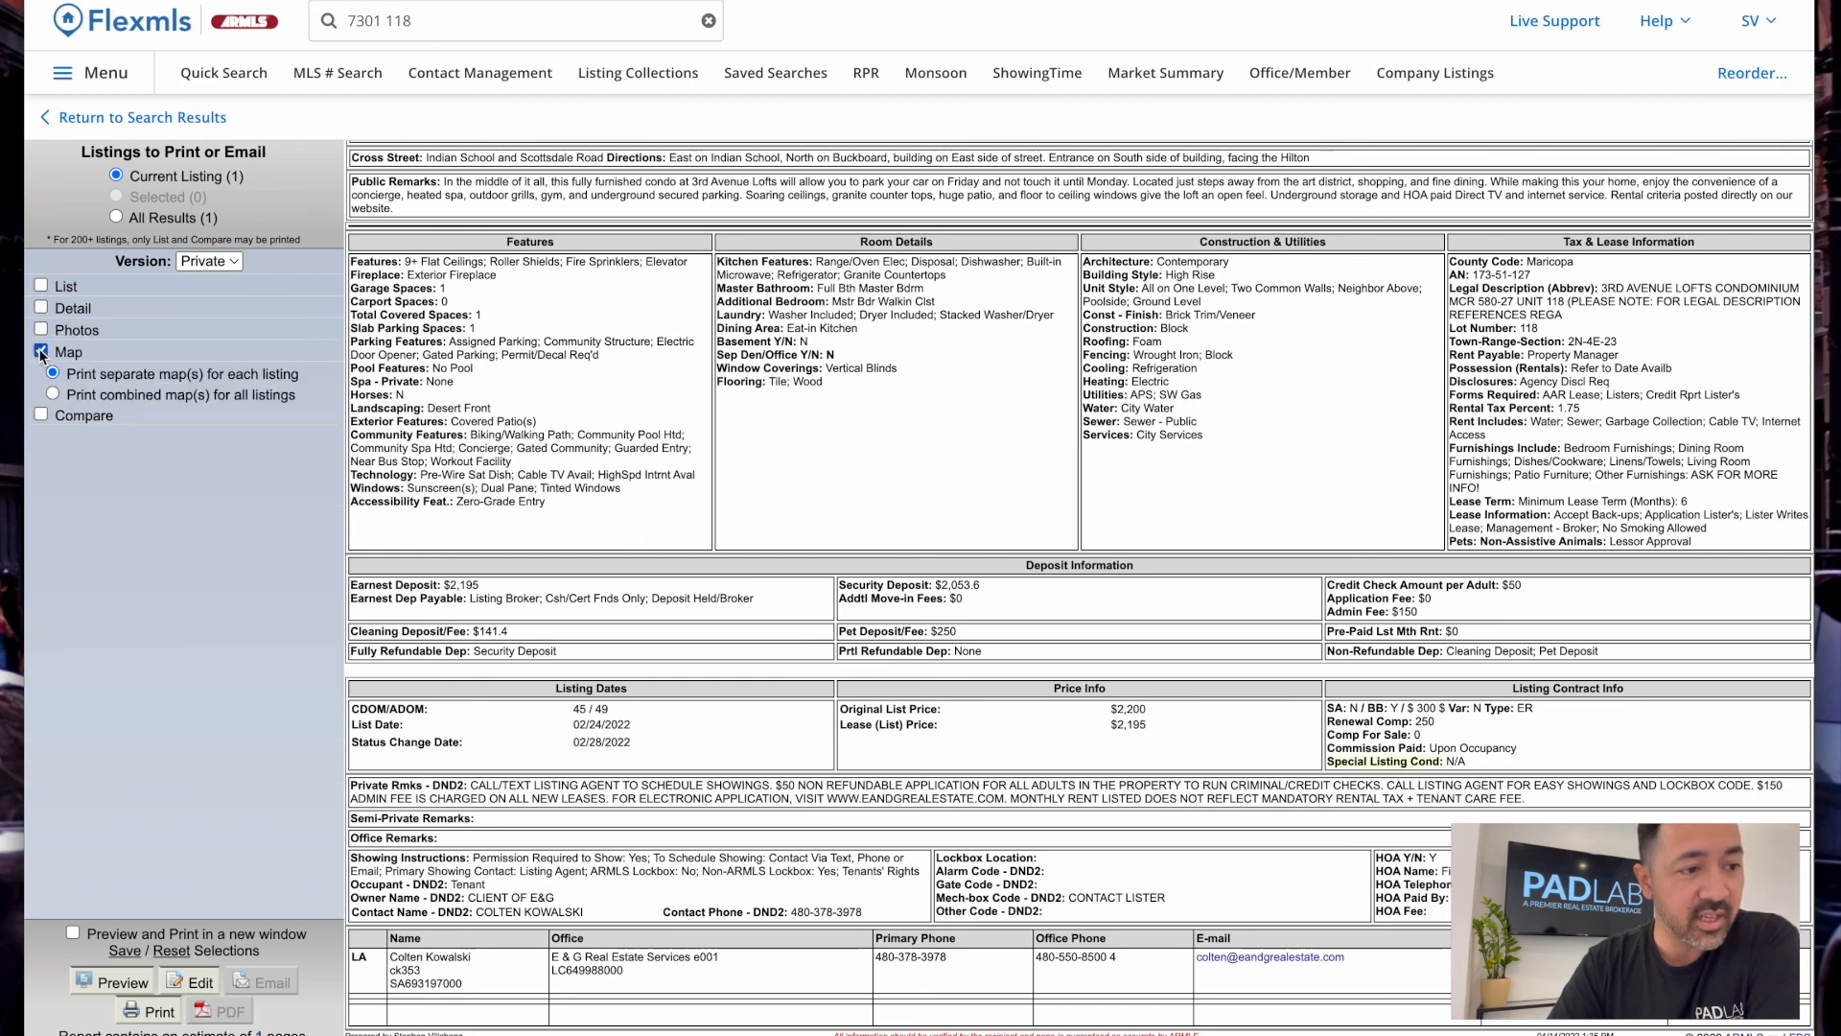
{"action": "left_click", "coordinate": [53, 394]}
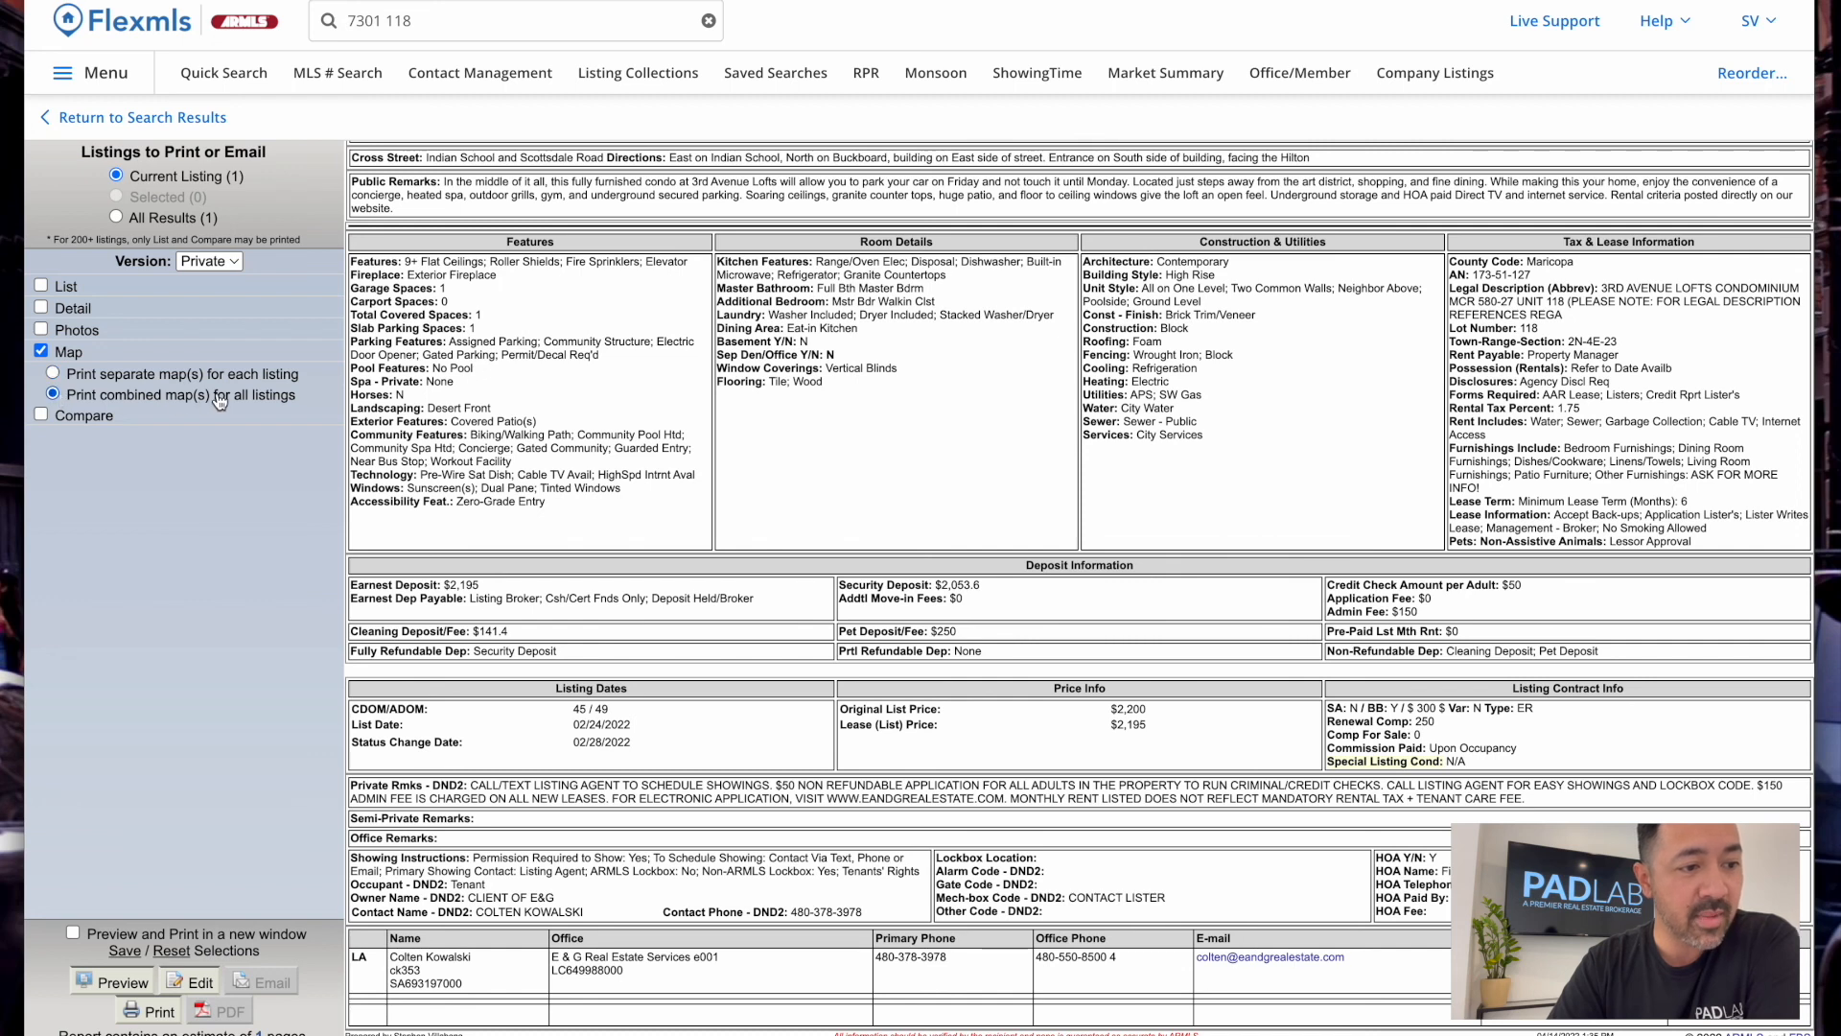
{"action": "left_click", "coordinate": [114, 982]}
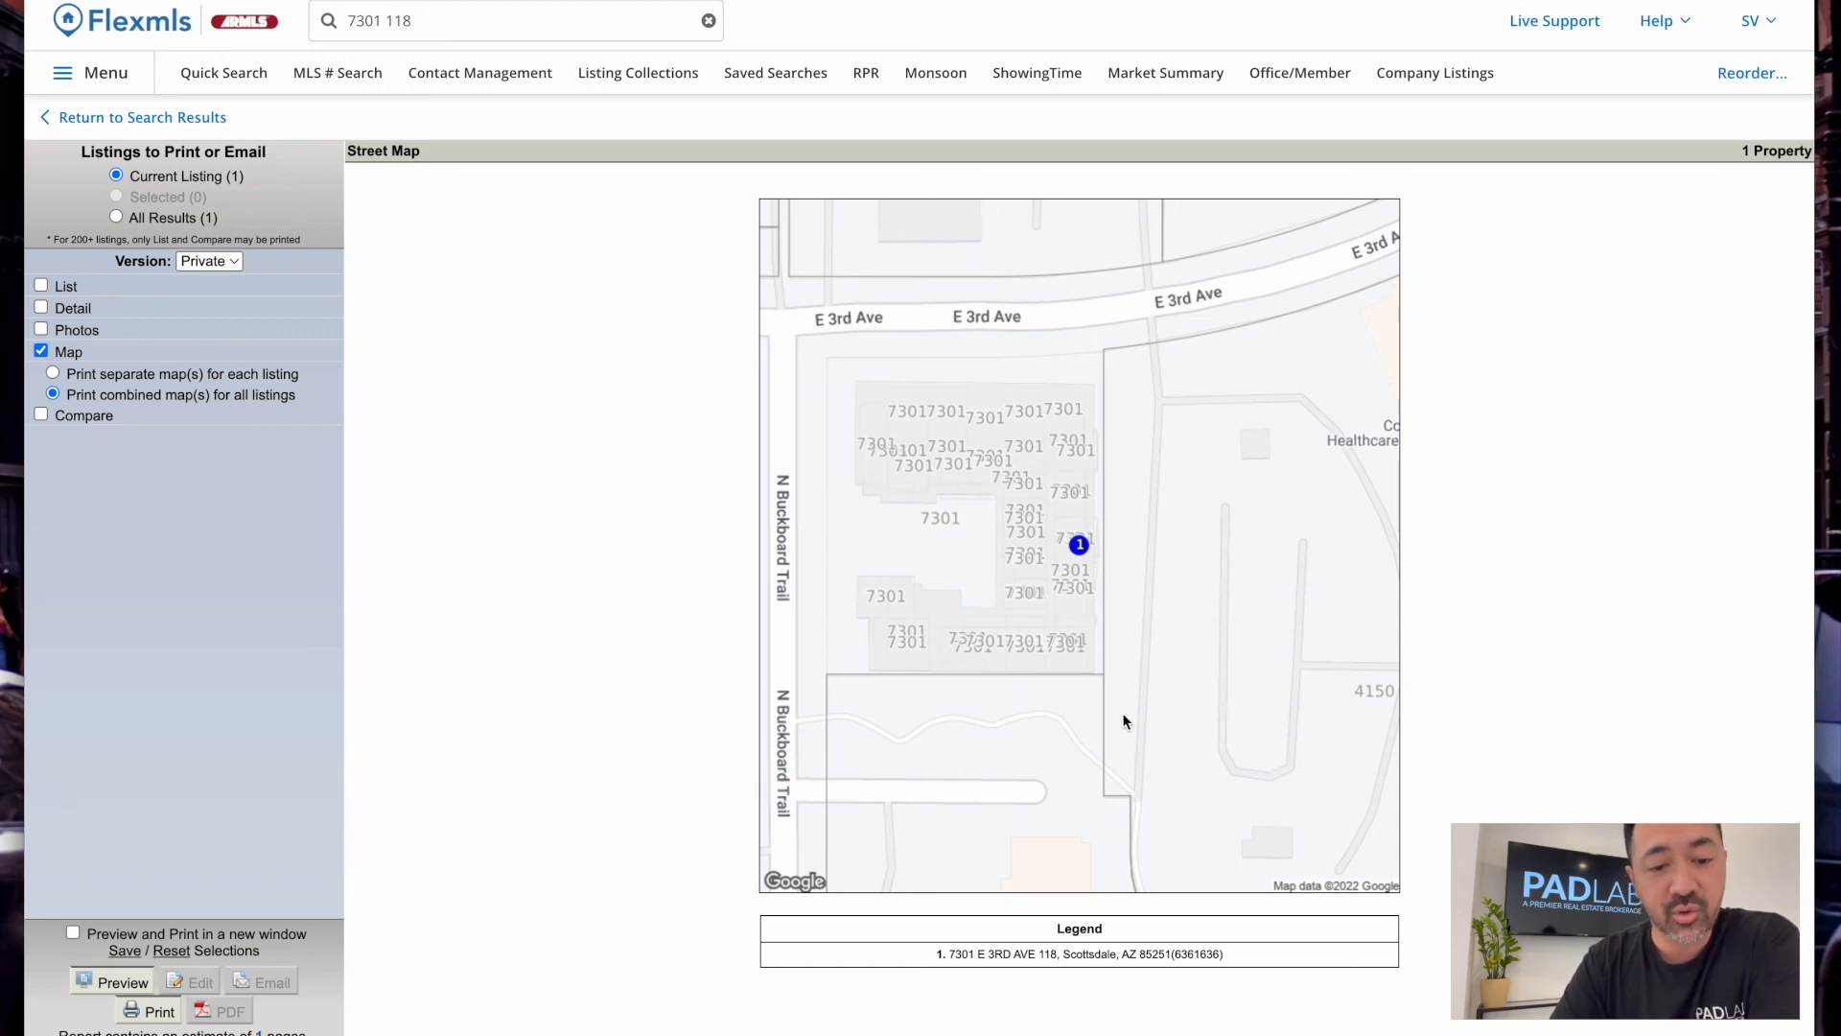
{"action": "left_click", "coordinate": [163, 117]}
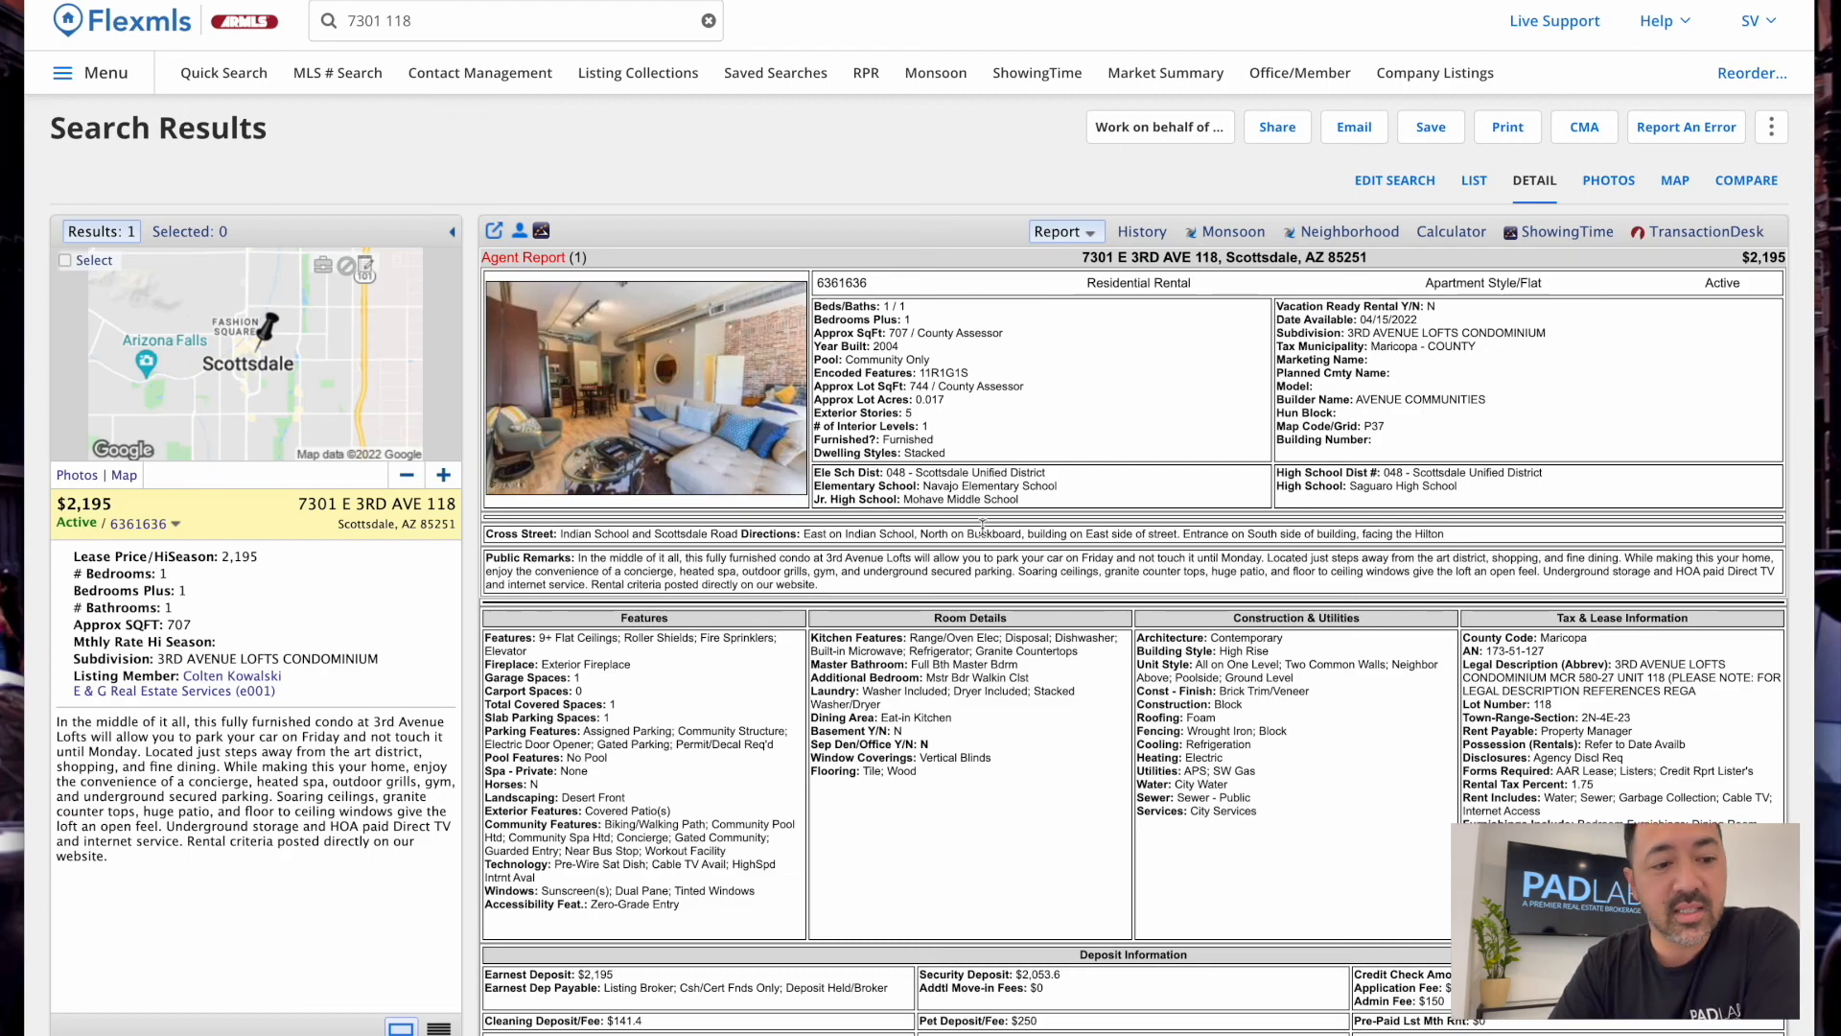
{"action": "scroll", "coordinate": [785, 928], "scroll_direction": "down", "scroll_amount": 5}
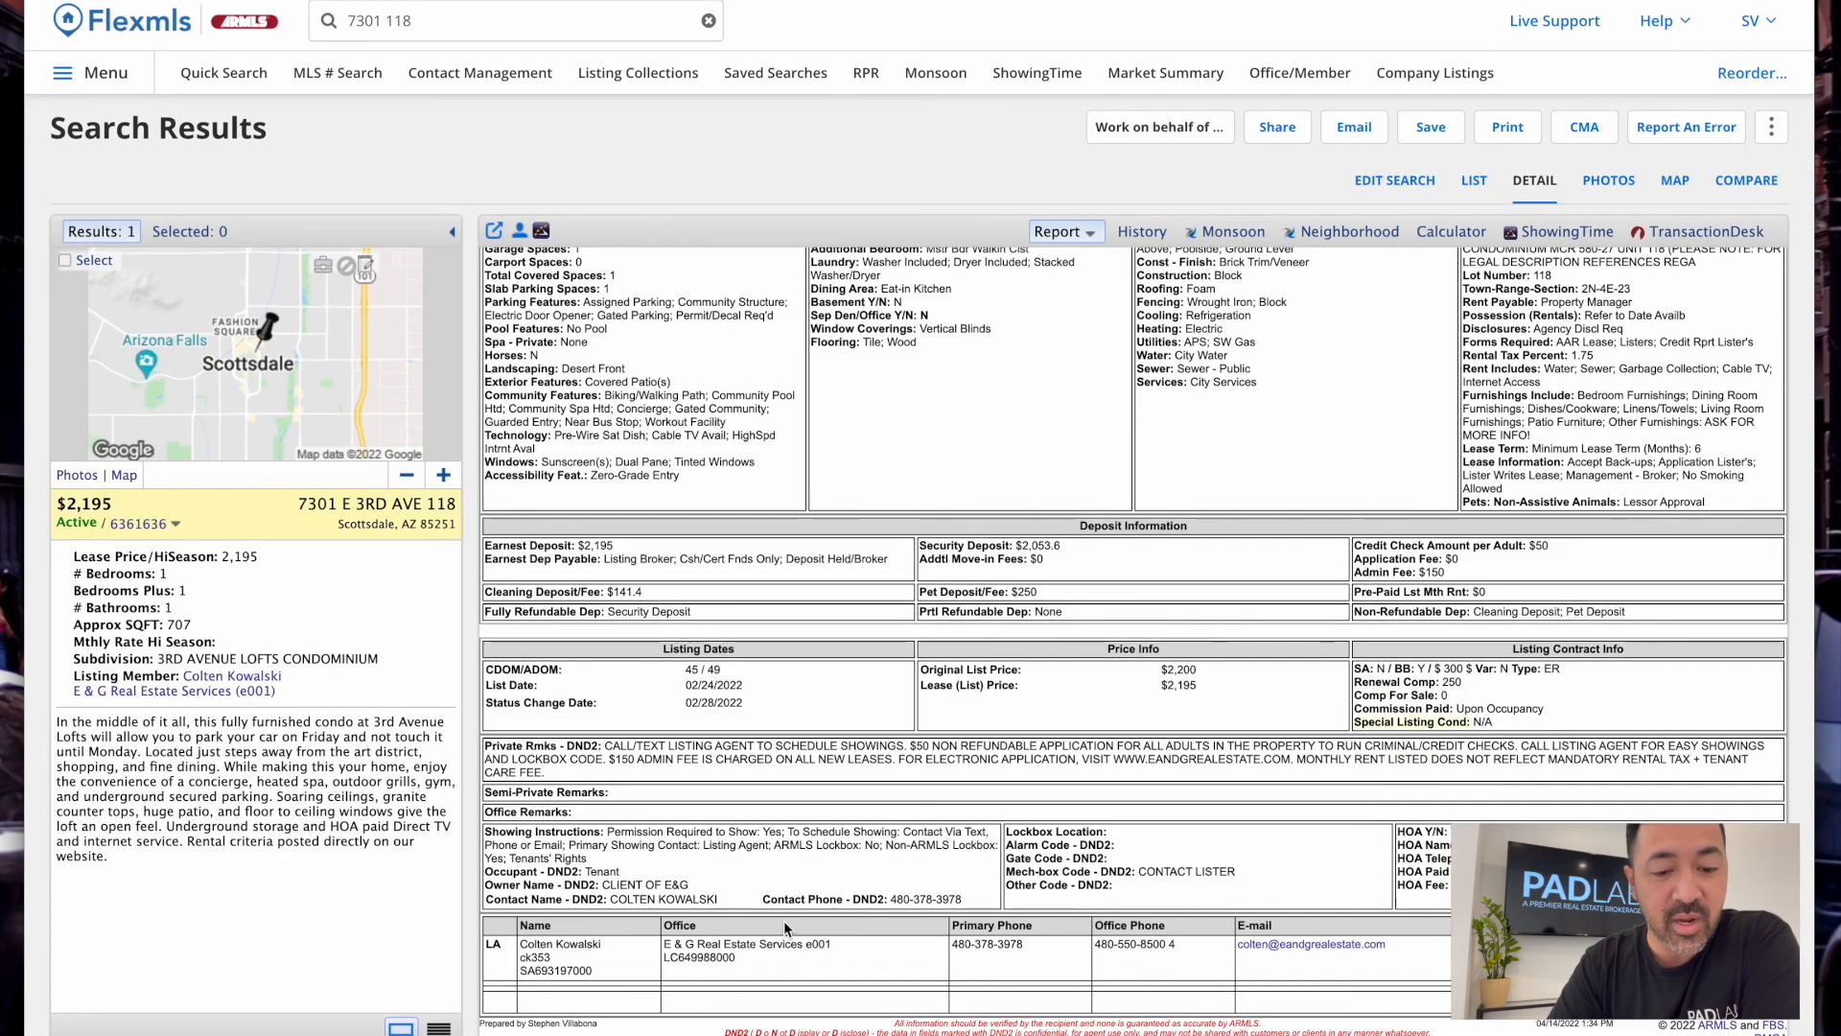
{"action": "scroll", "coordinate": [758, 519], "scroll_direction": "up", "scroll_amount": 5}
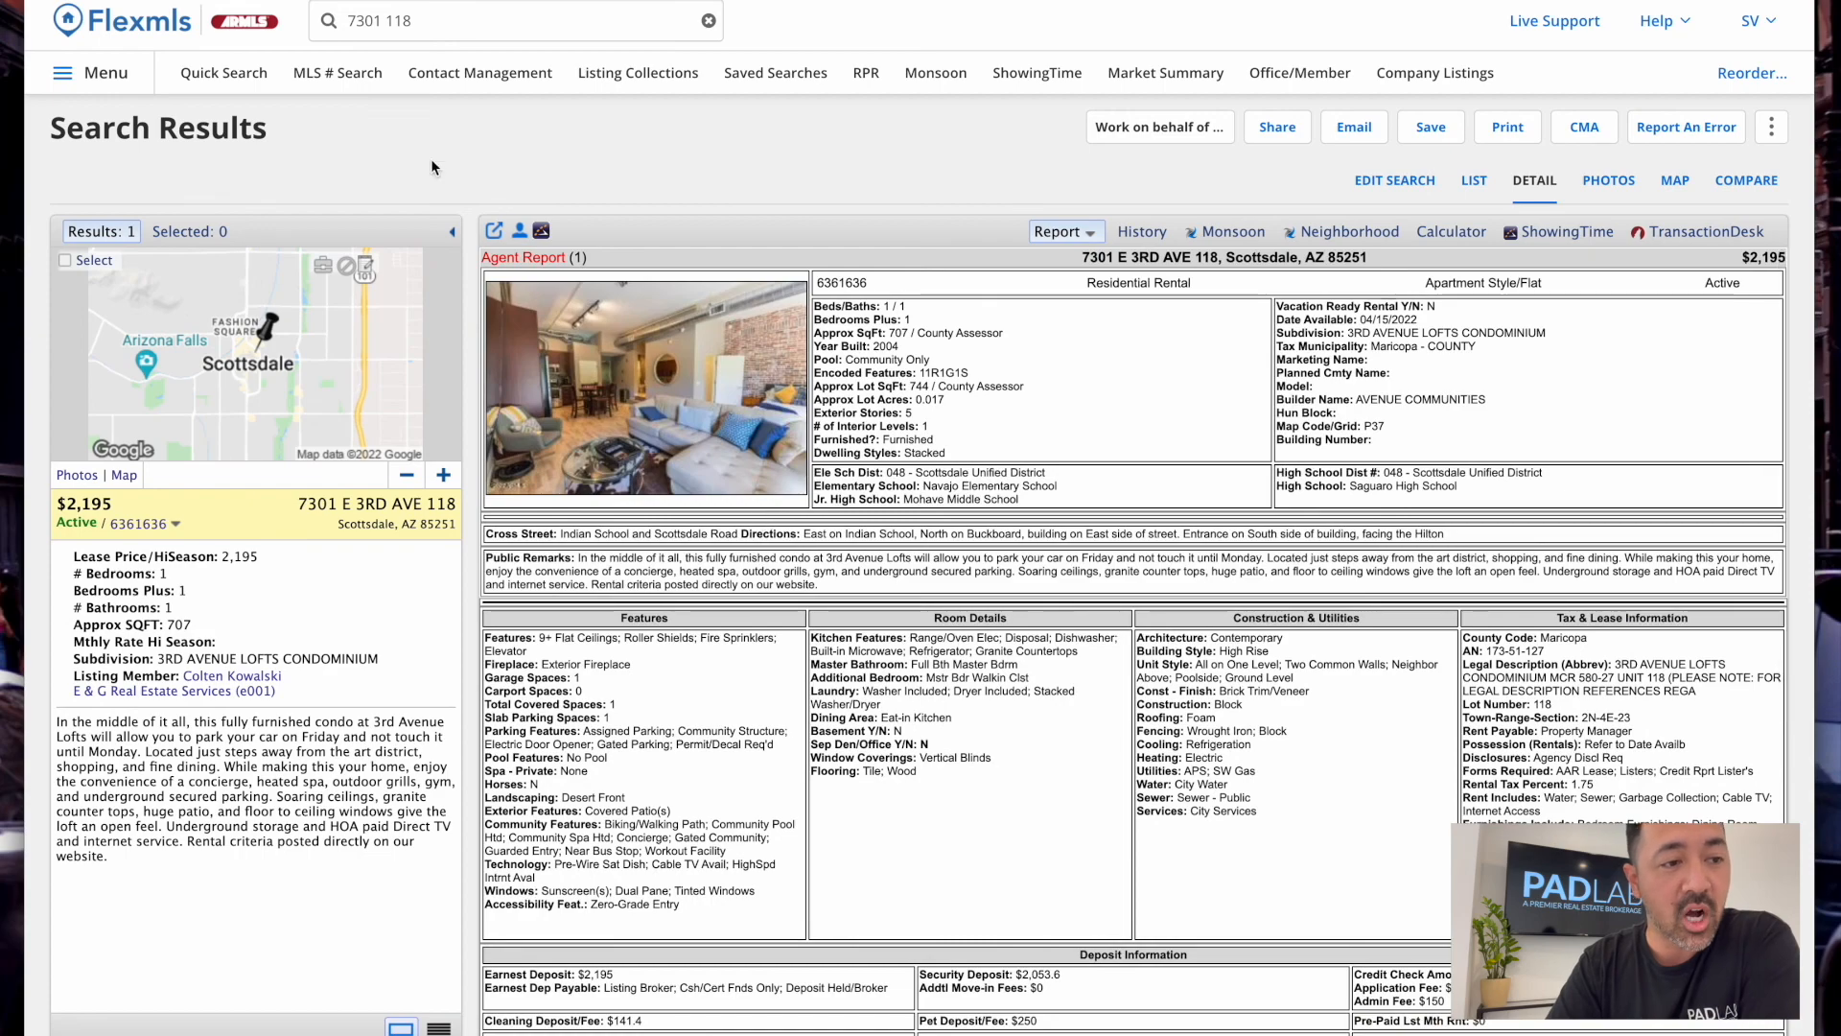